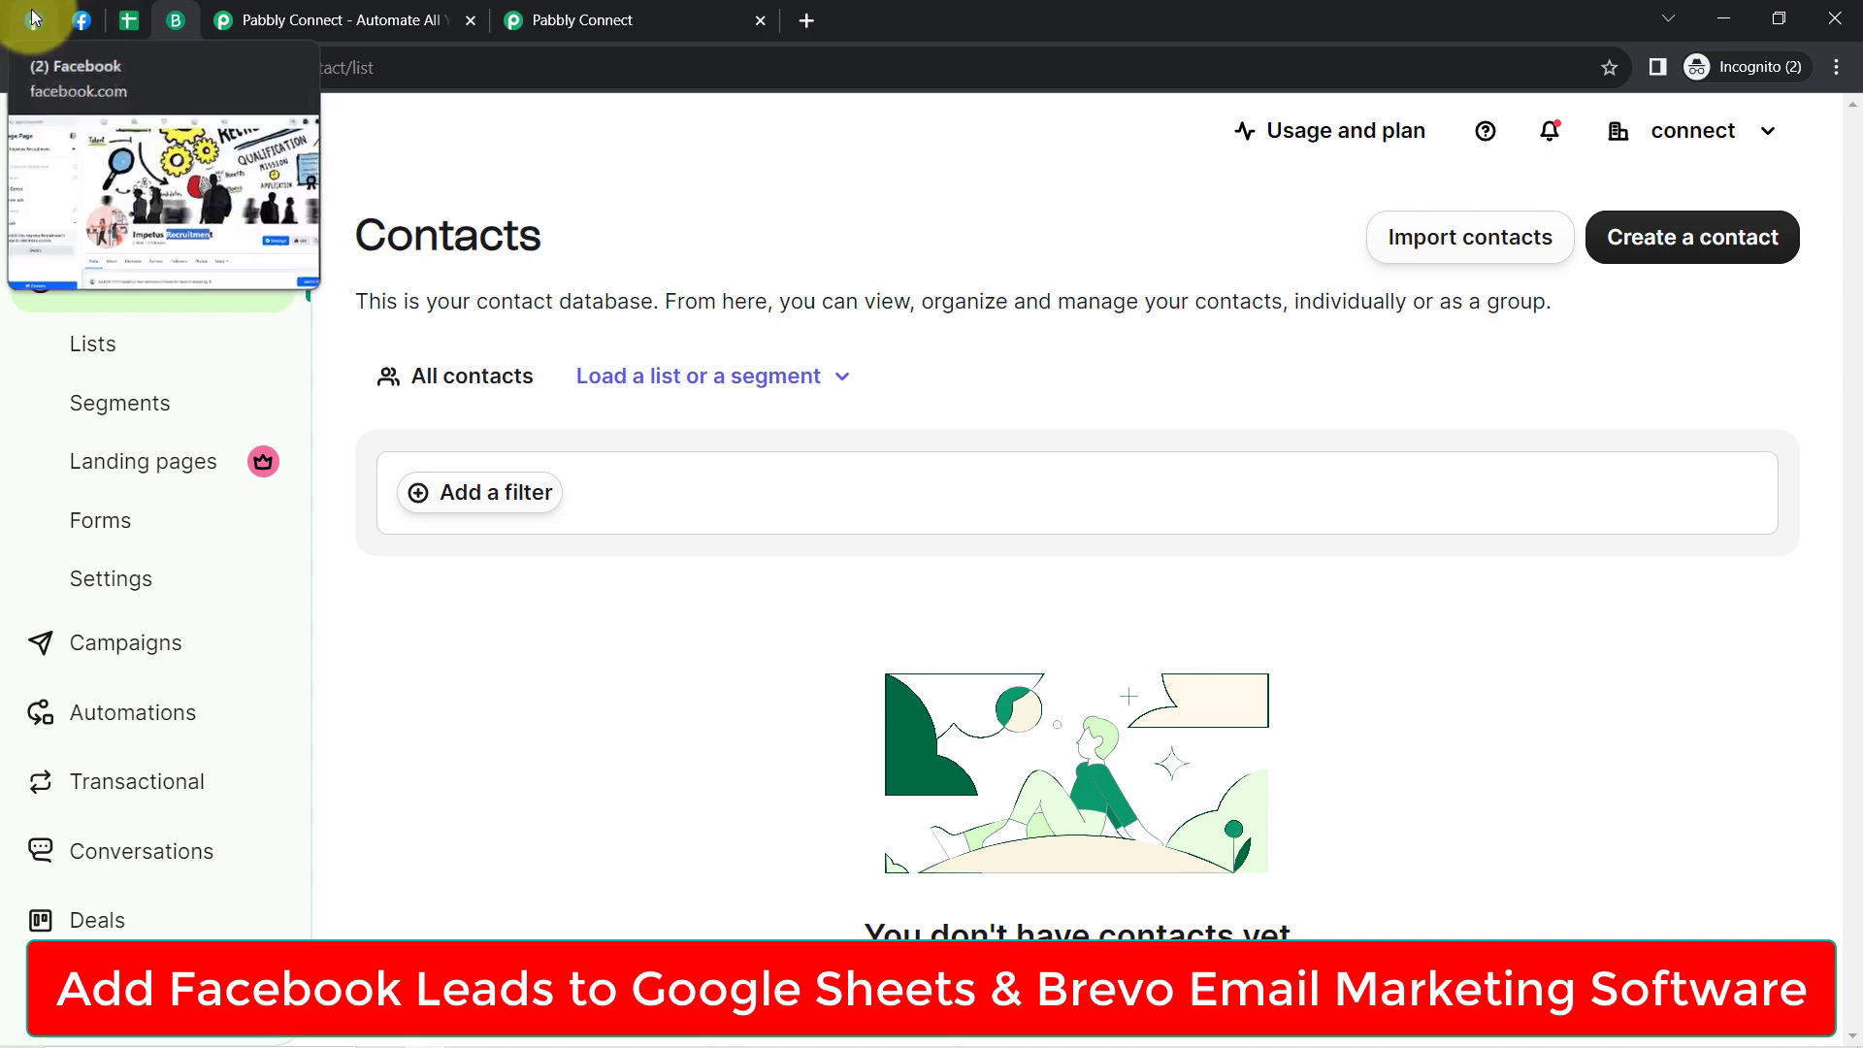
Step: Examine the recruitment Facebook page, its lead test form, the Job Applicants Data spreadsheet and the Brevo contact list
left_click(34, 20)
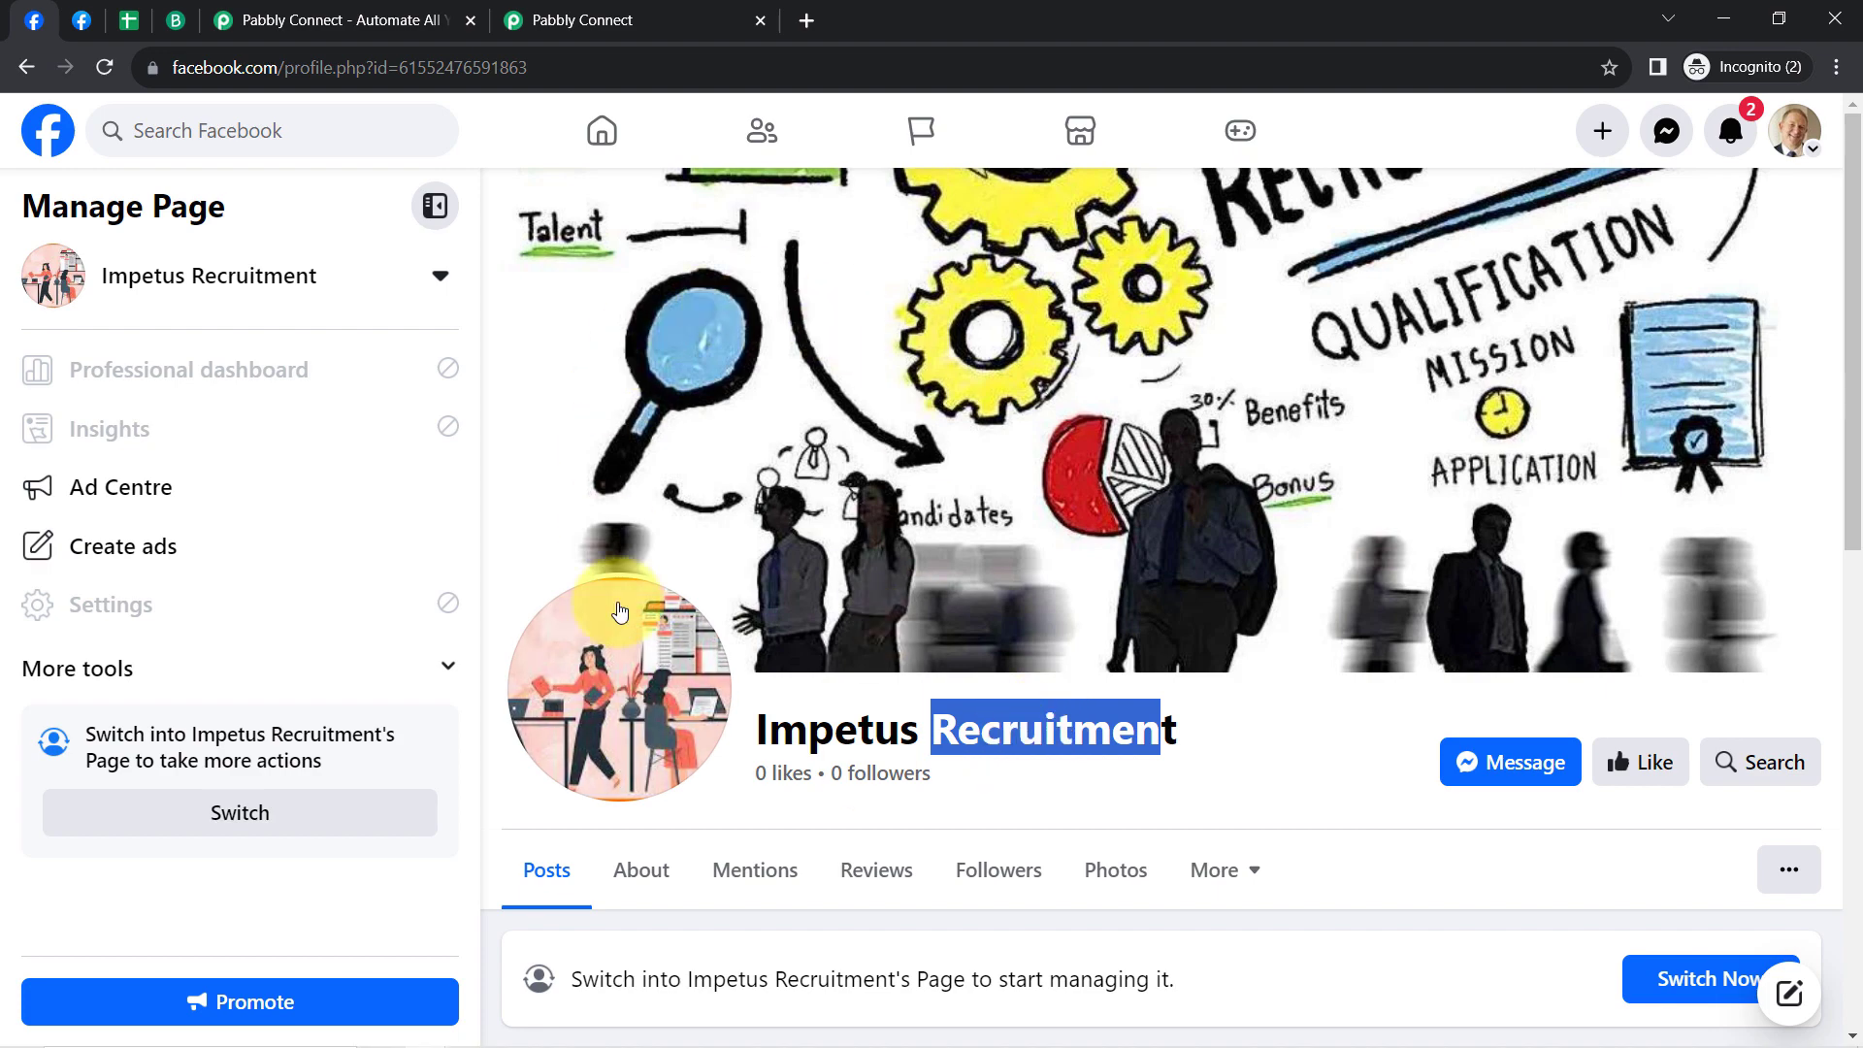
left_click(82, 19)
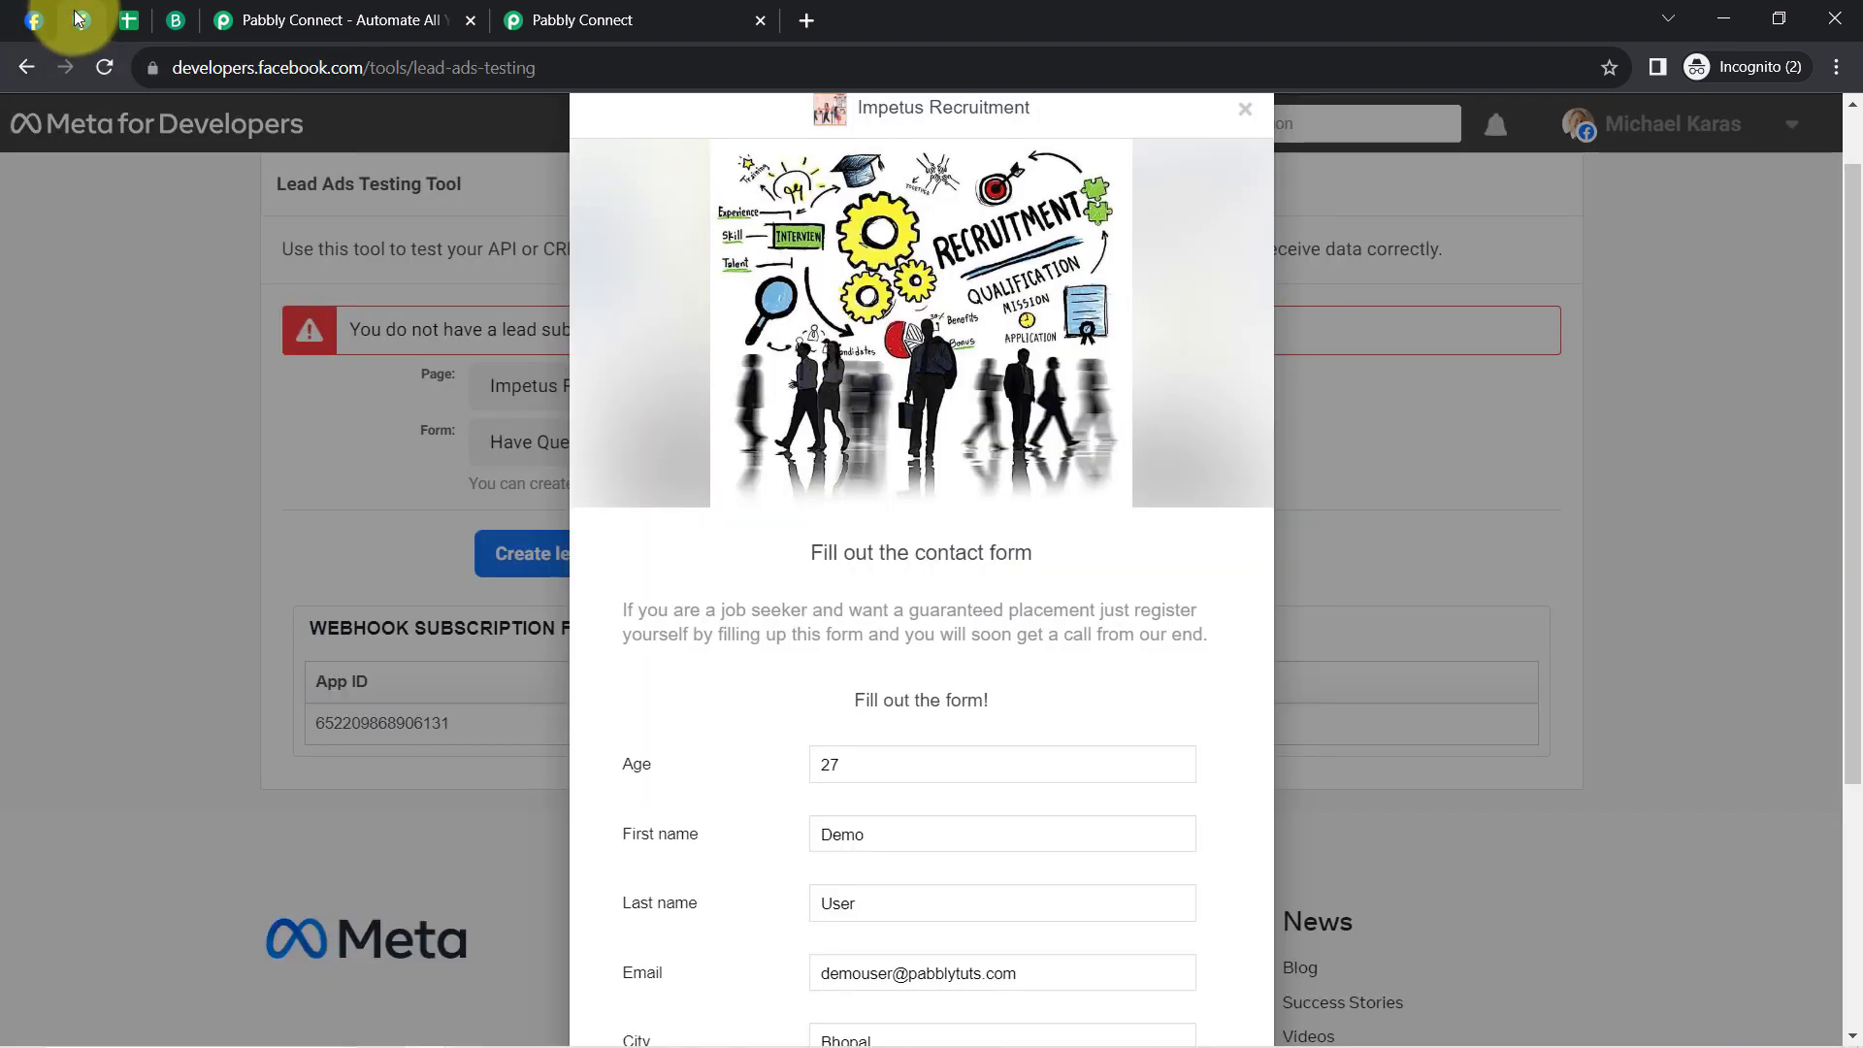
left_click_drag(1853, 318, 1859, 370)
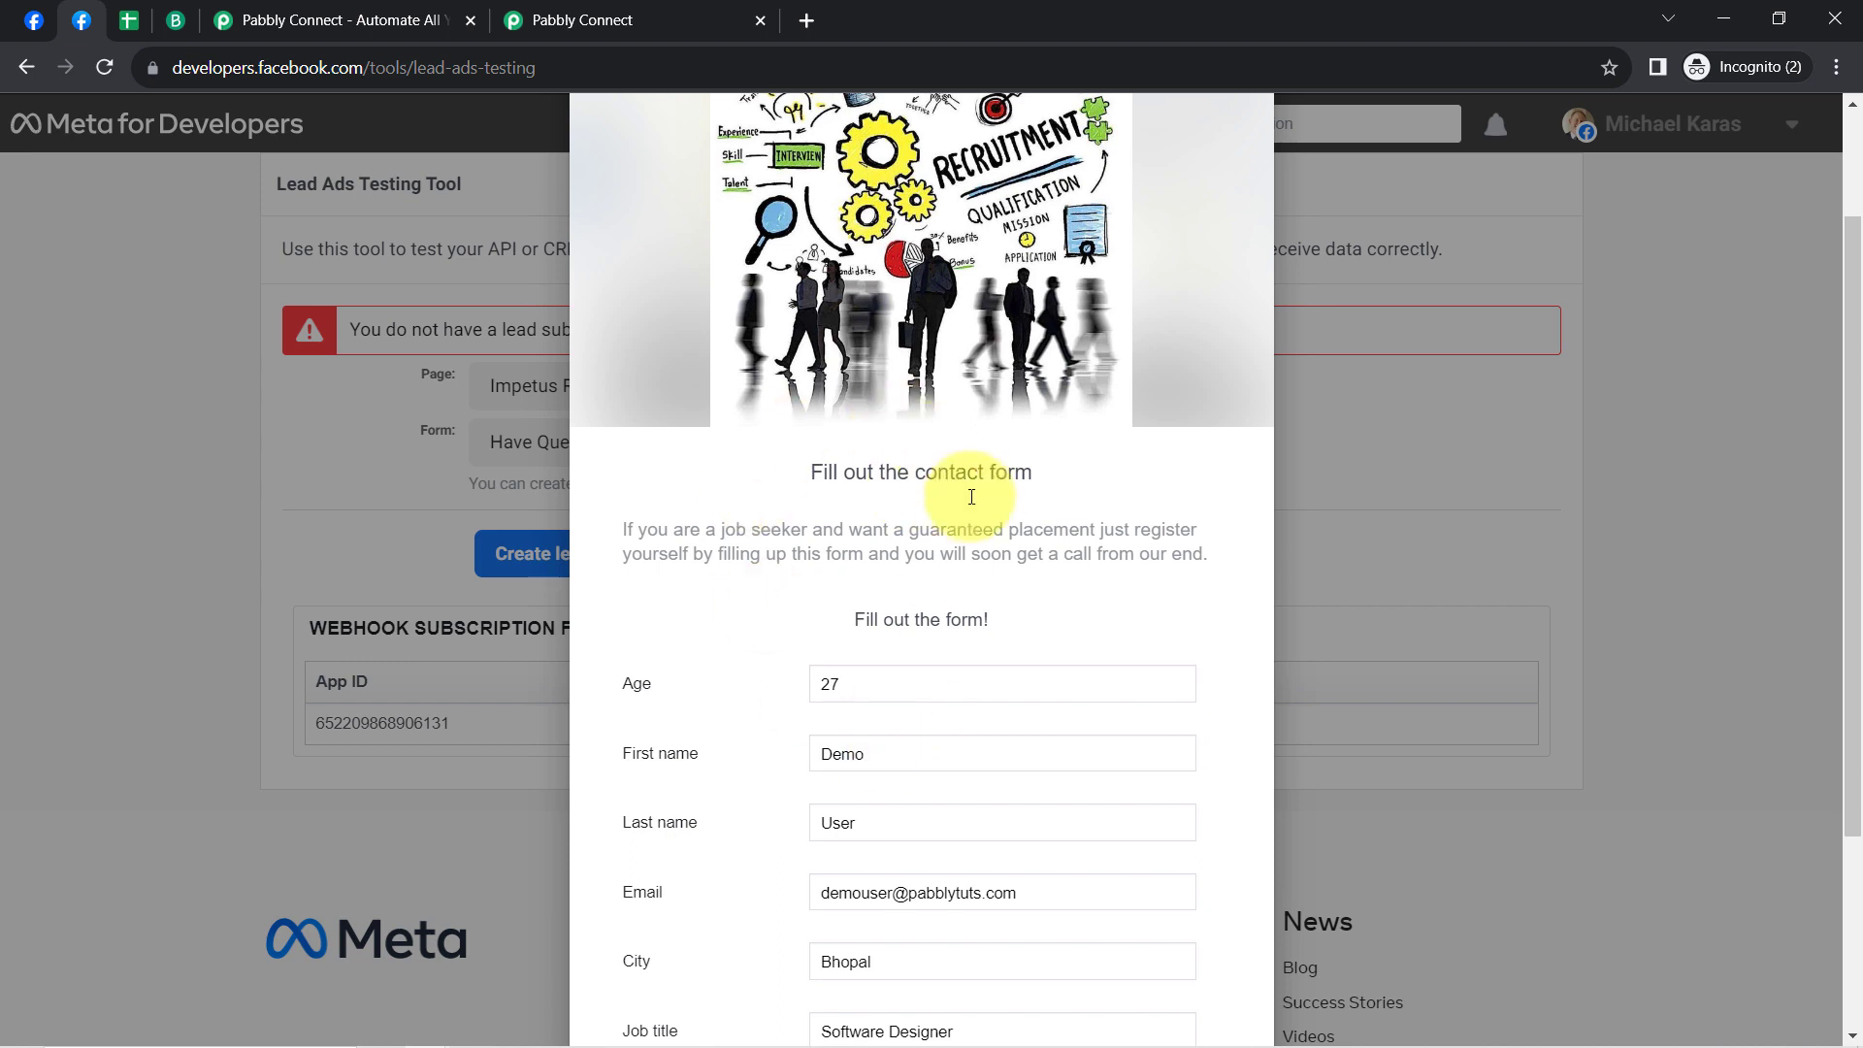
left_click(128, 18)
left_click_drag(53, 436, 95, 681)
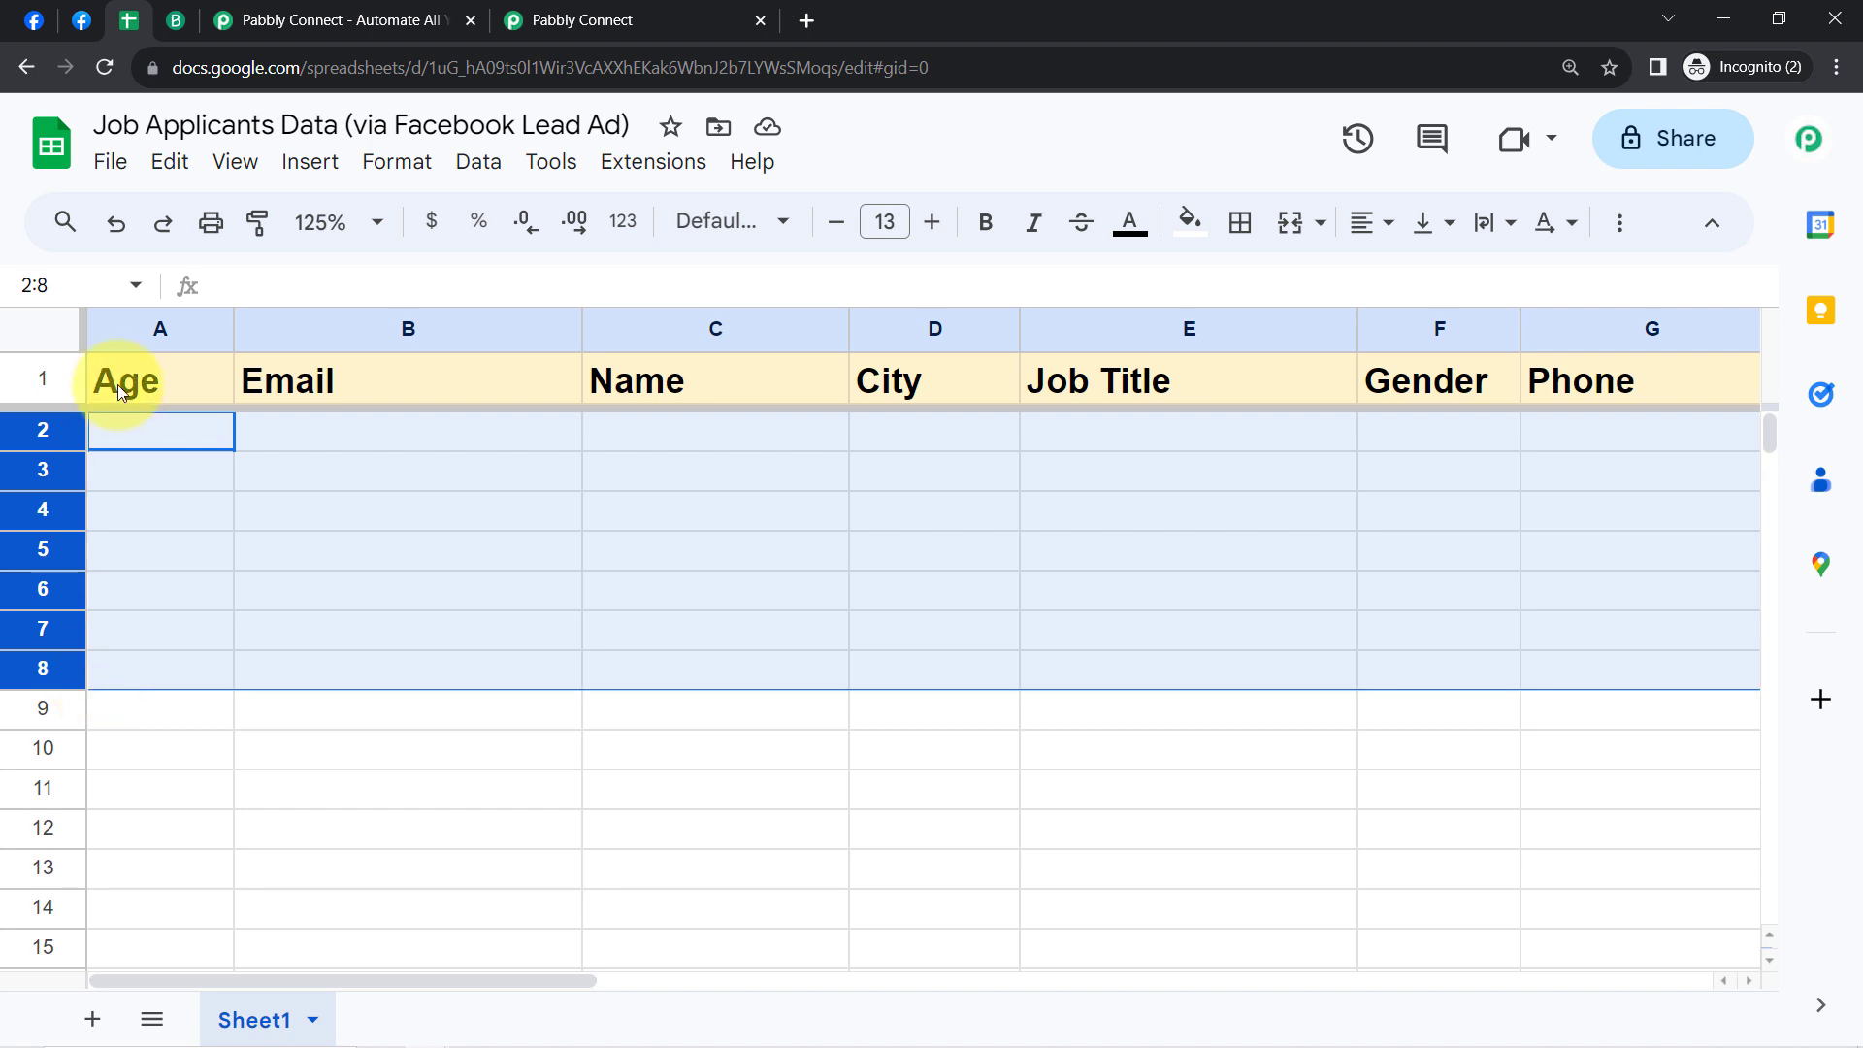
left_click(178, 27)
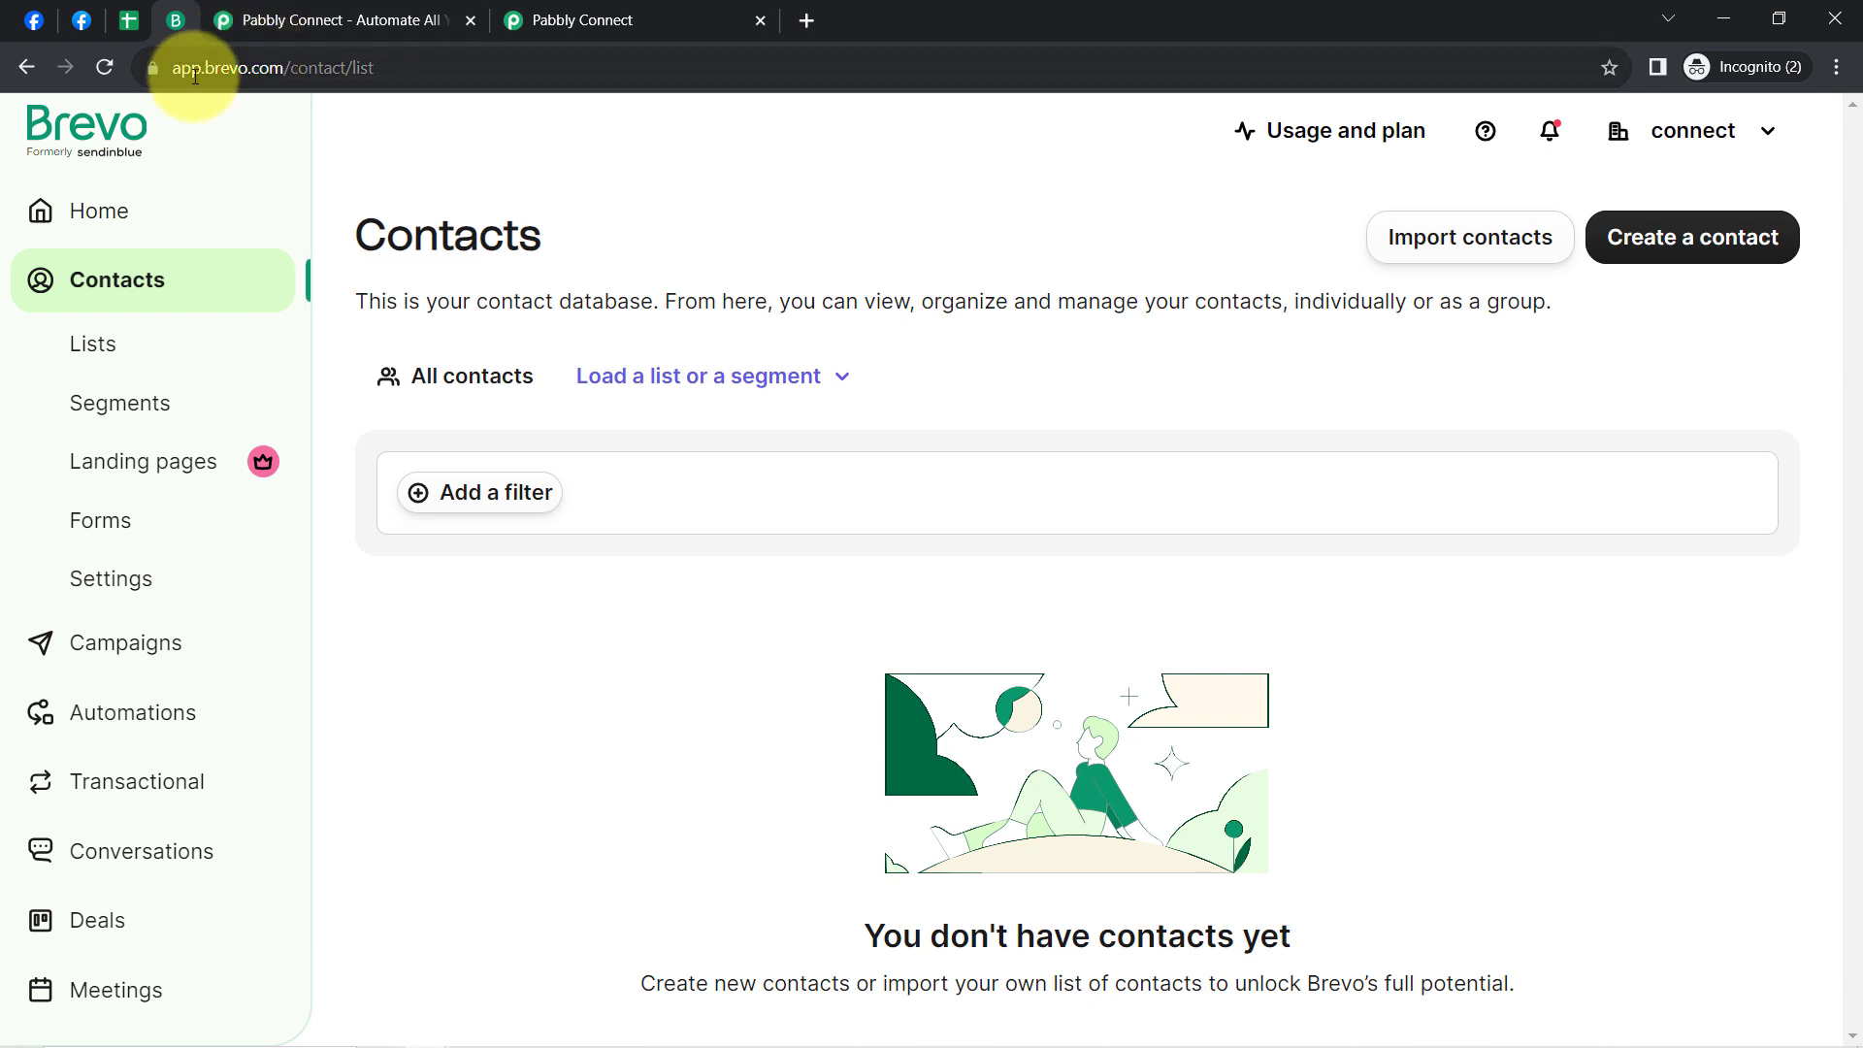
left_click(83, 20)
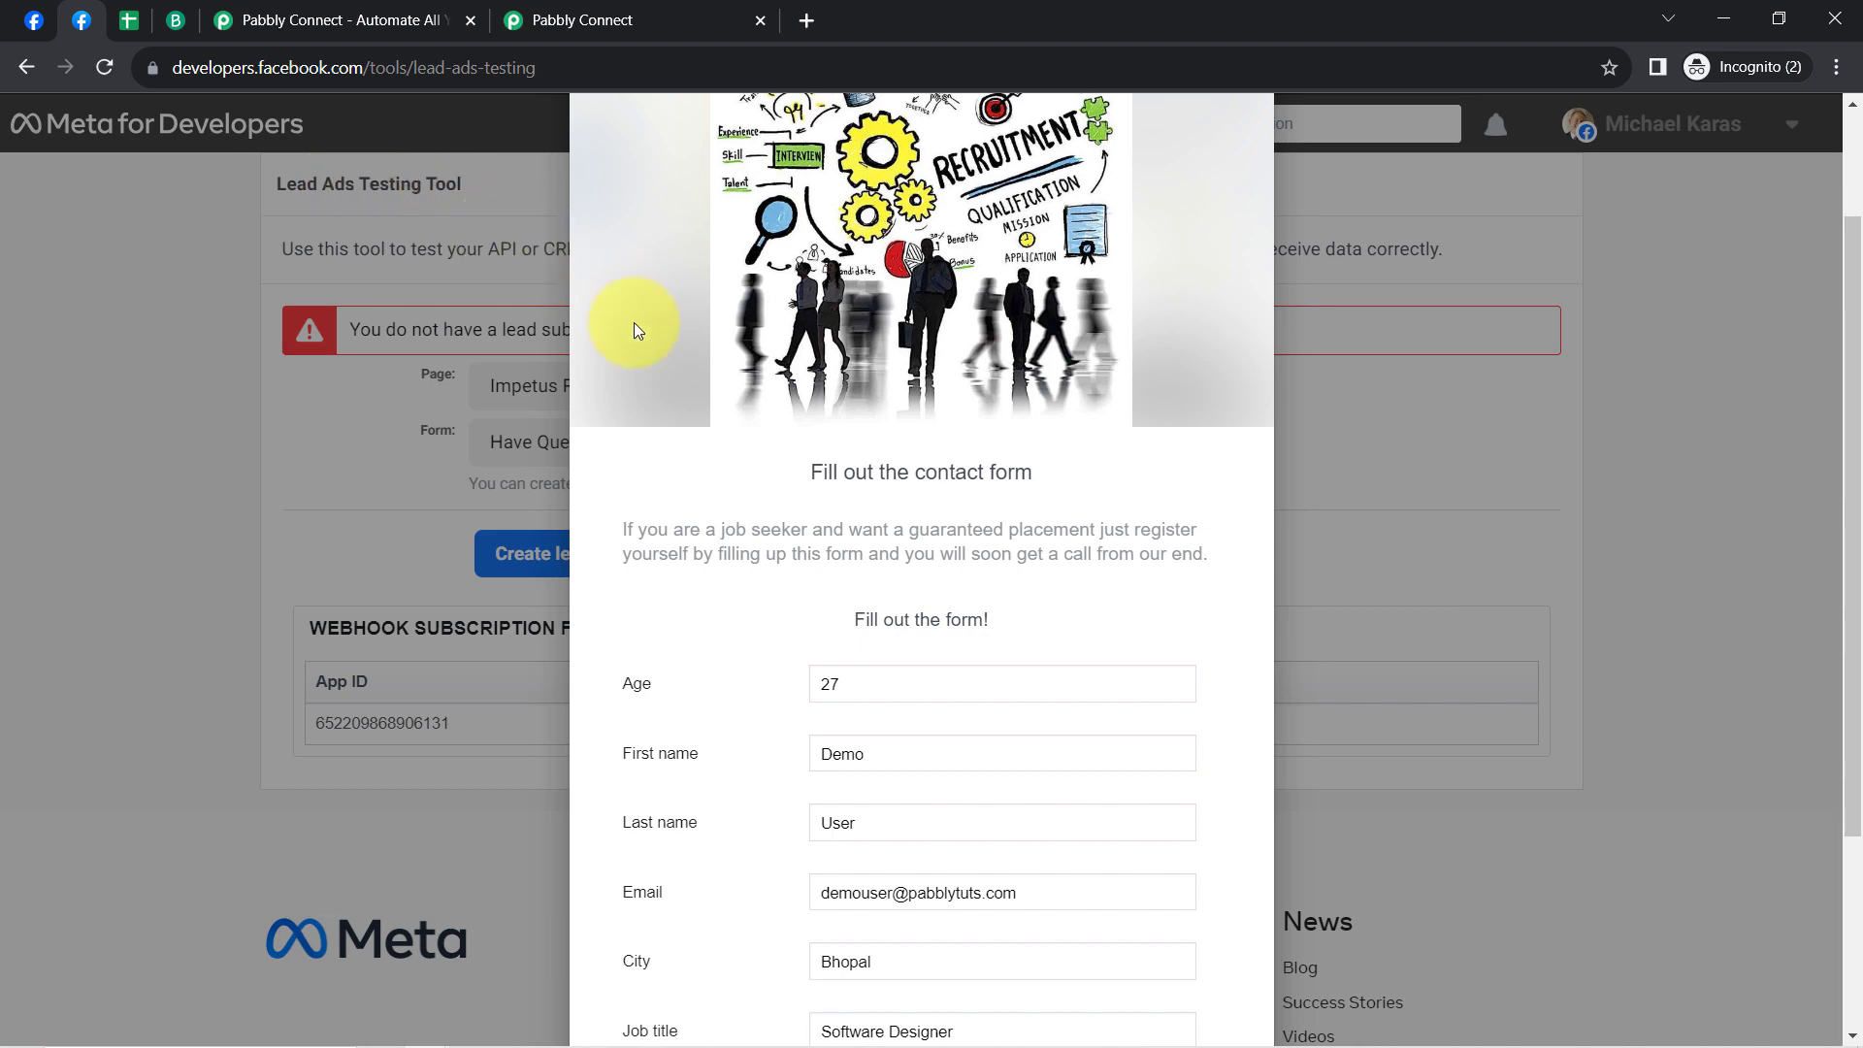
left_click(129, 21)
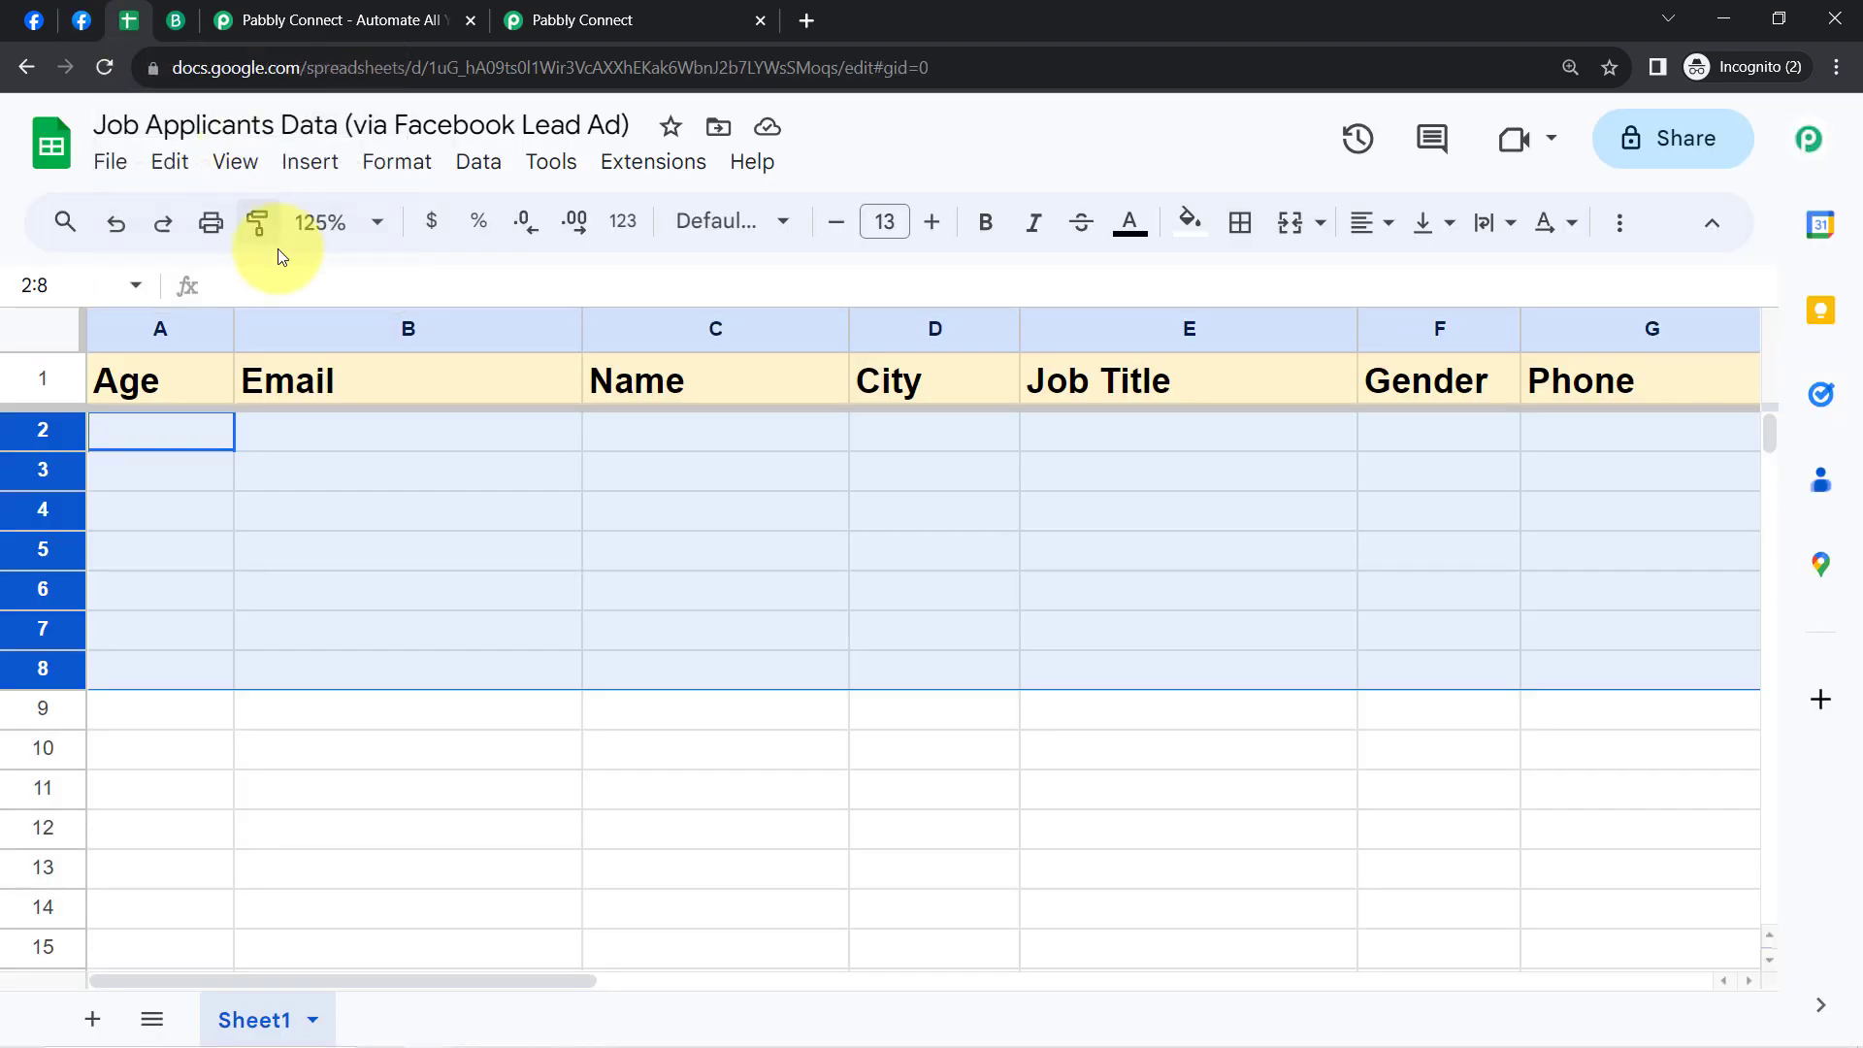
left_click(176, 20)
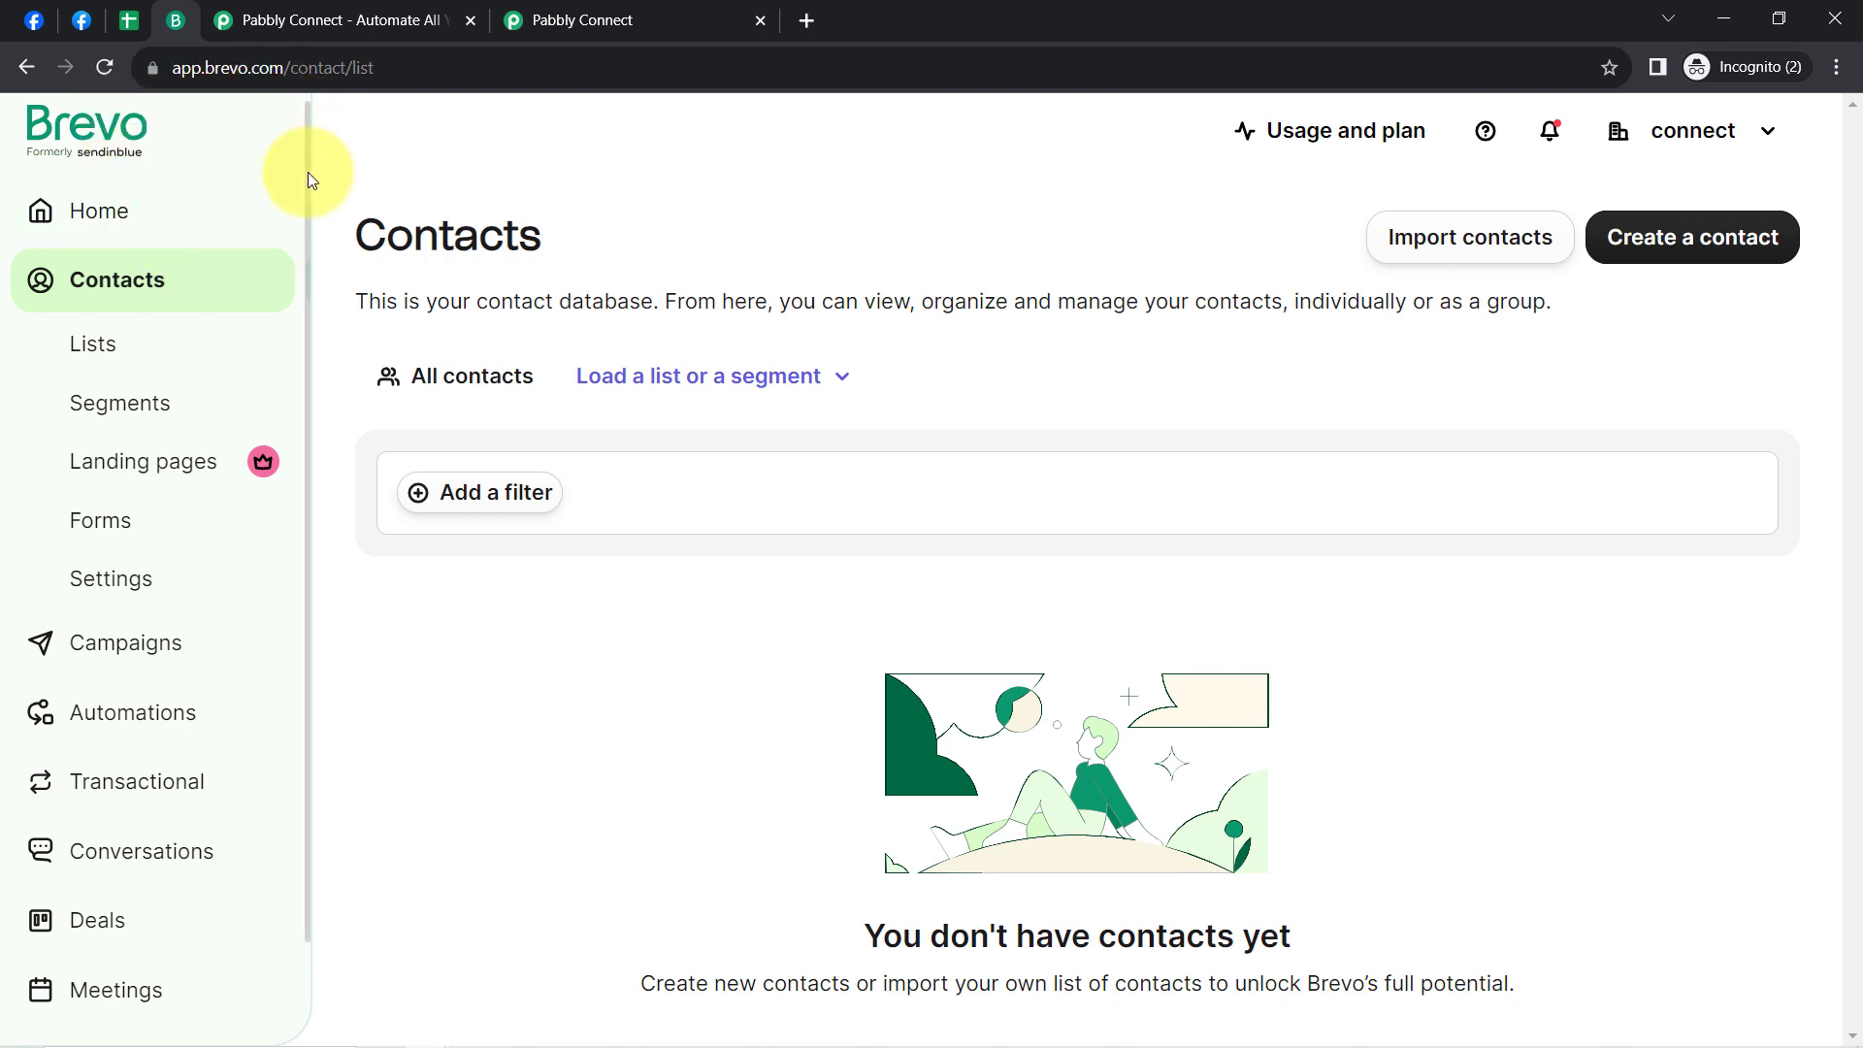
Step: Switch to the Pabbly Connect website and look over its home page headline and sign-in options
left_click(311, 15)
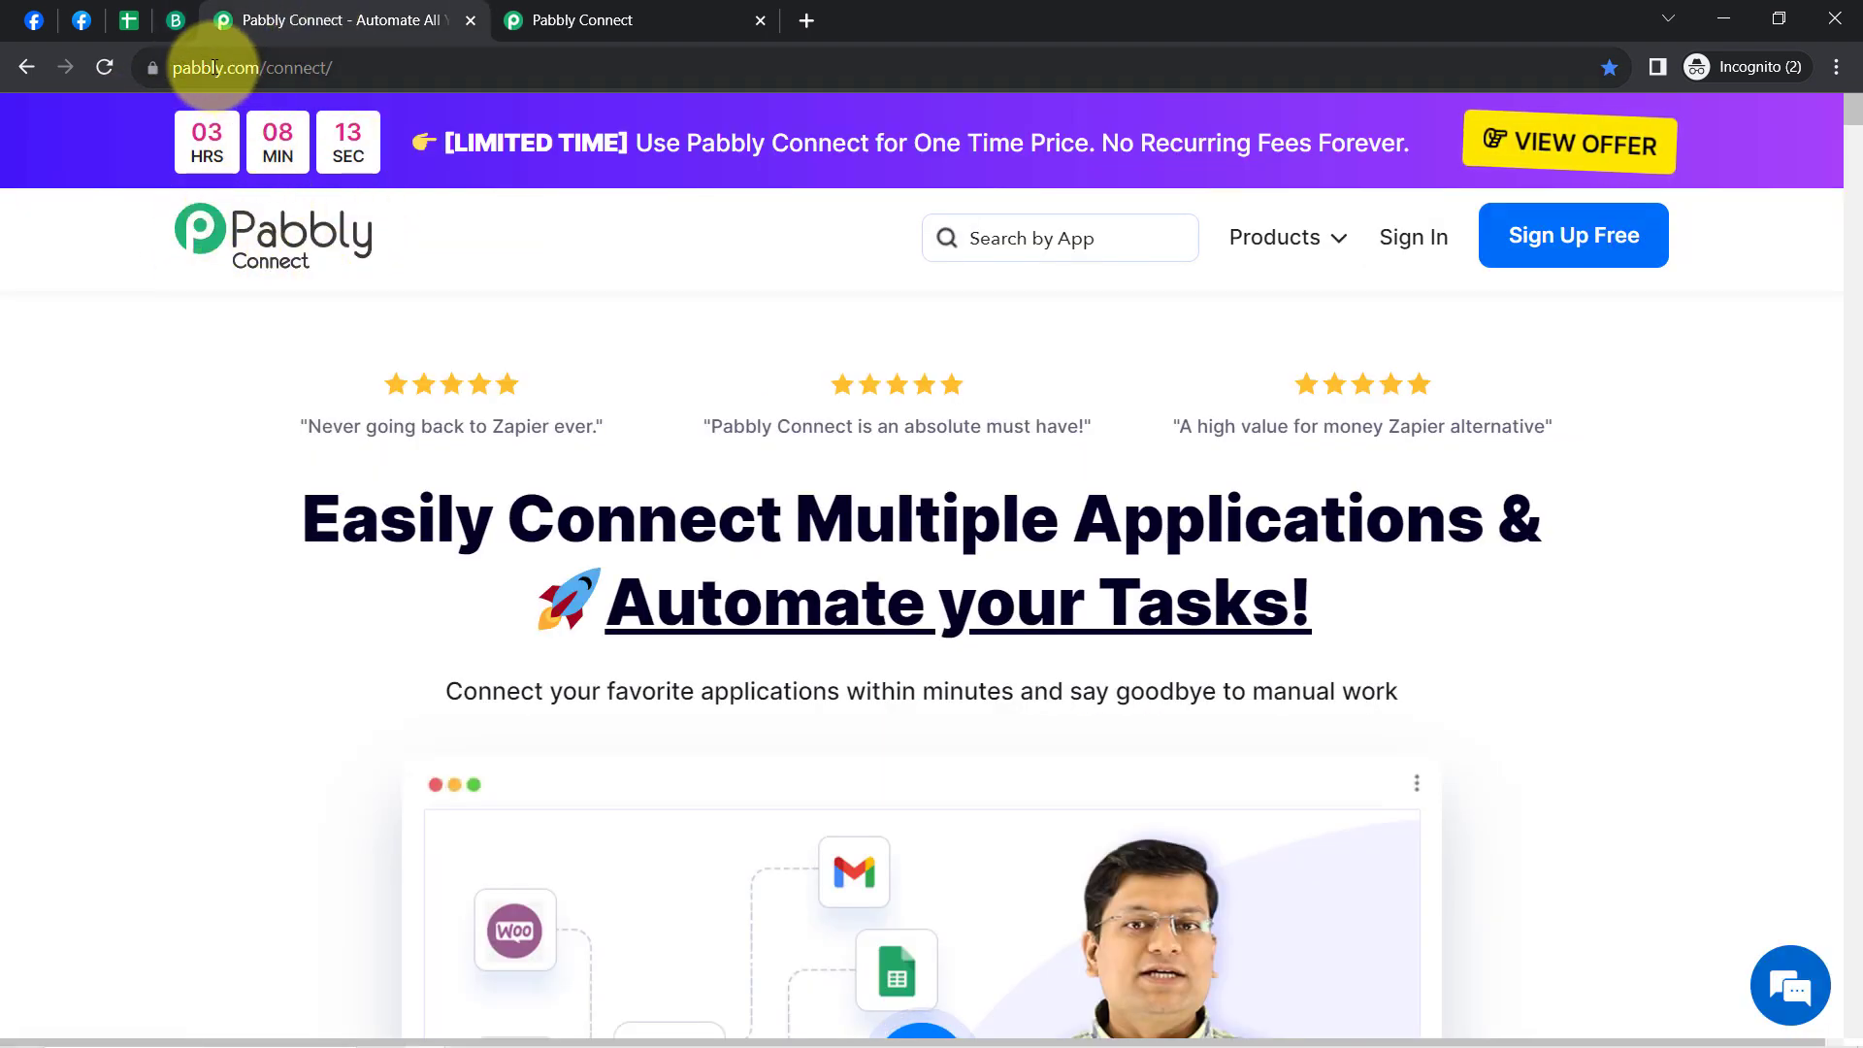
left_click_drag(184, 67, 428, 67)
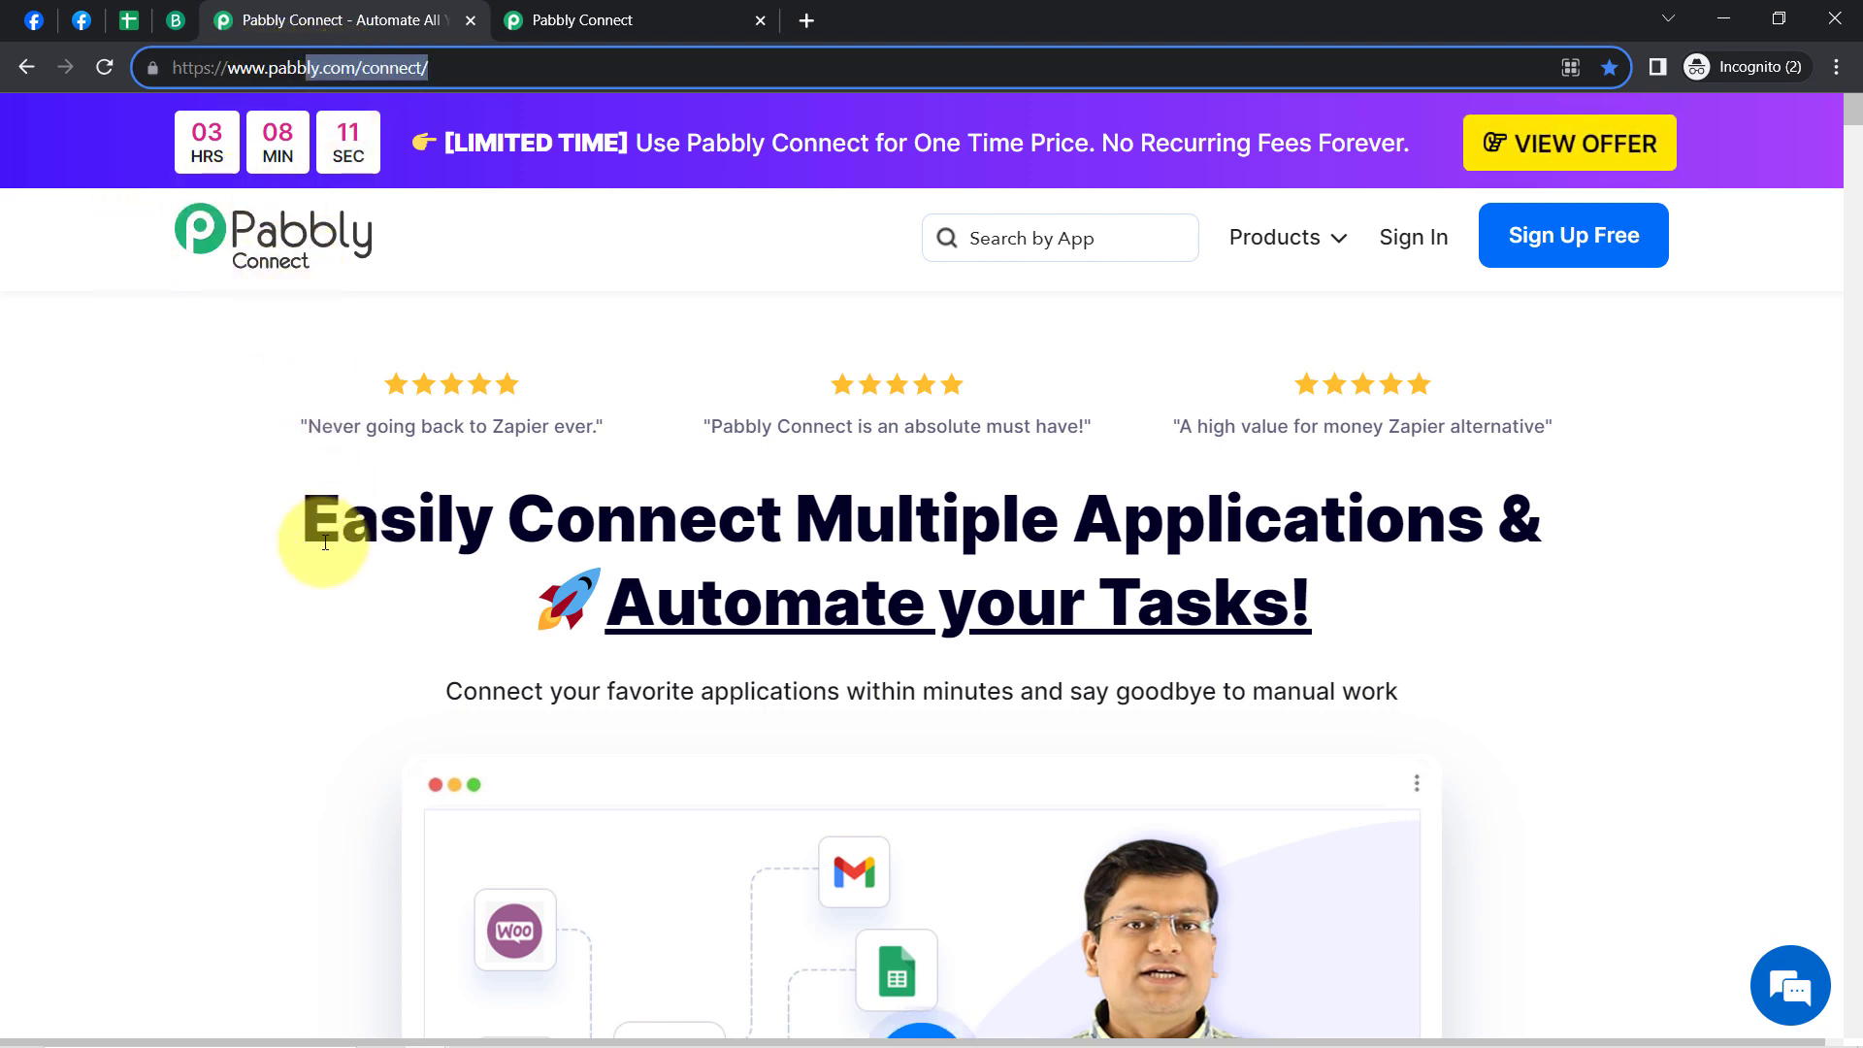
left_click_drag(340, 524, 1001, 662)
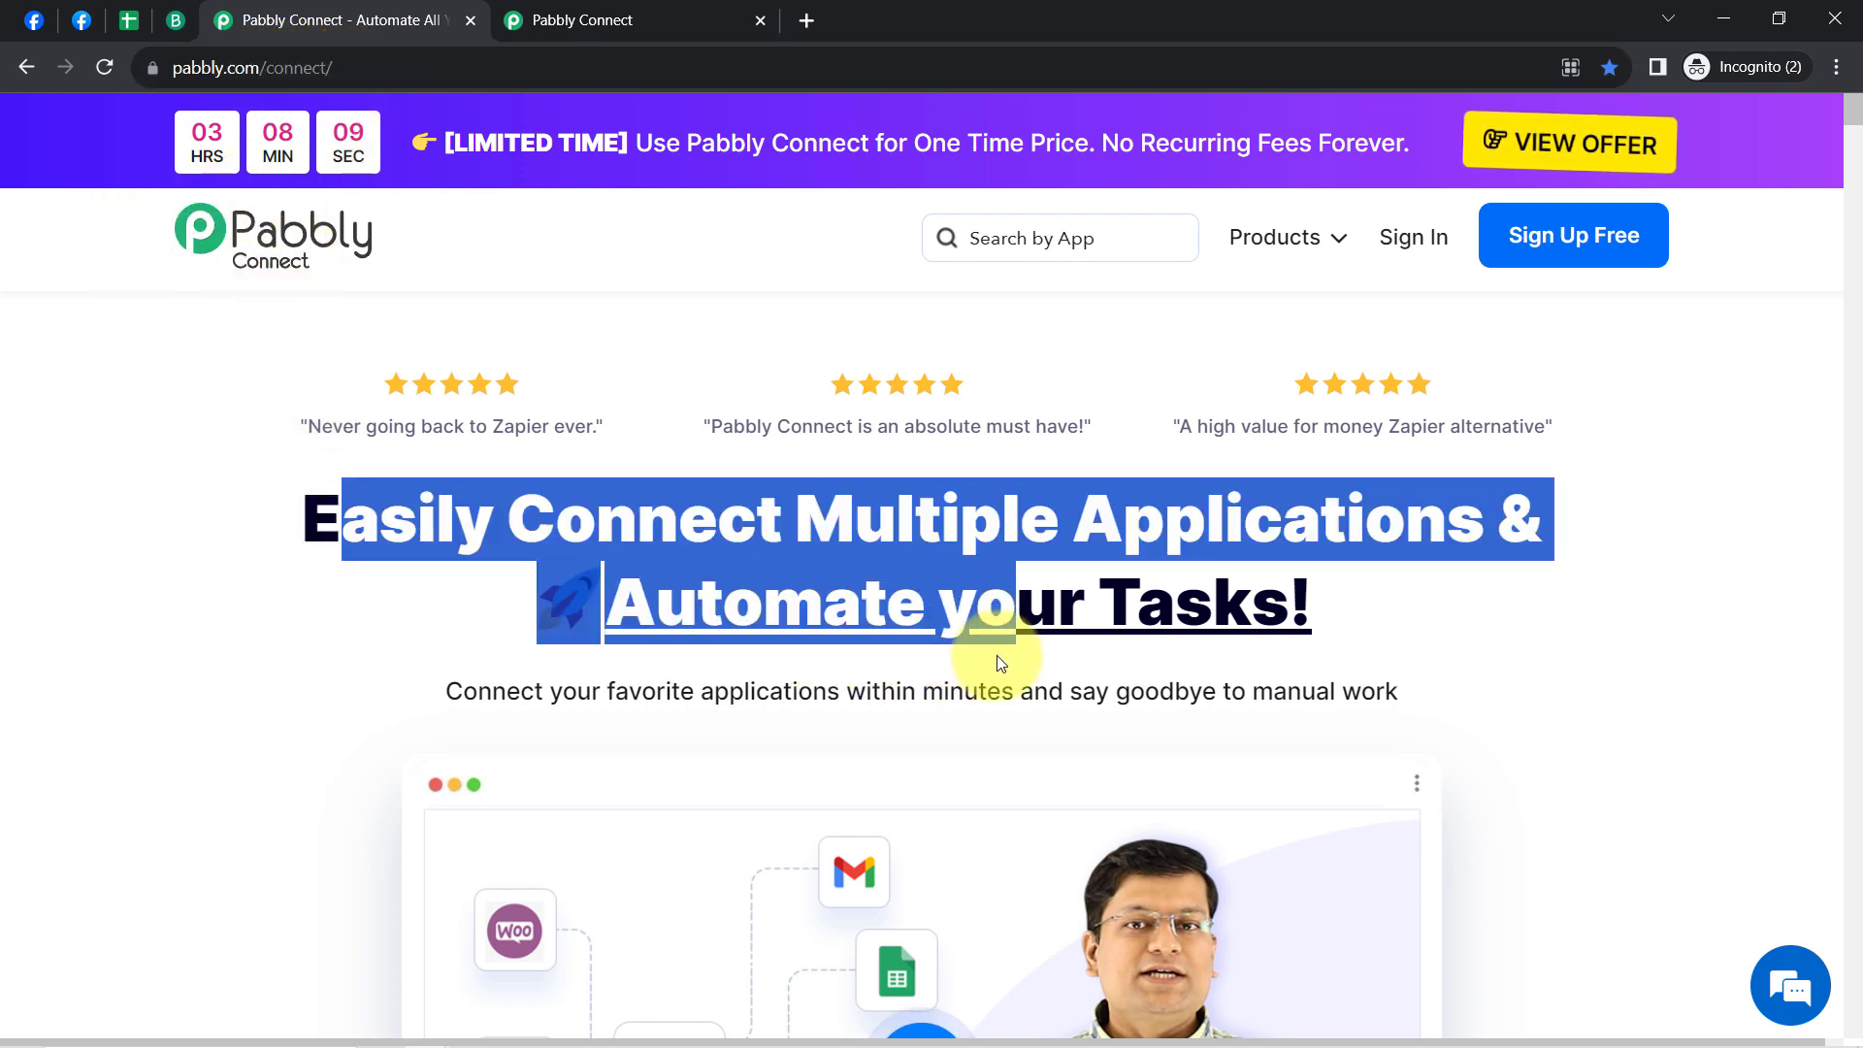
left_click(585, 10)
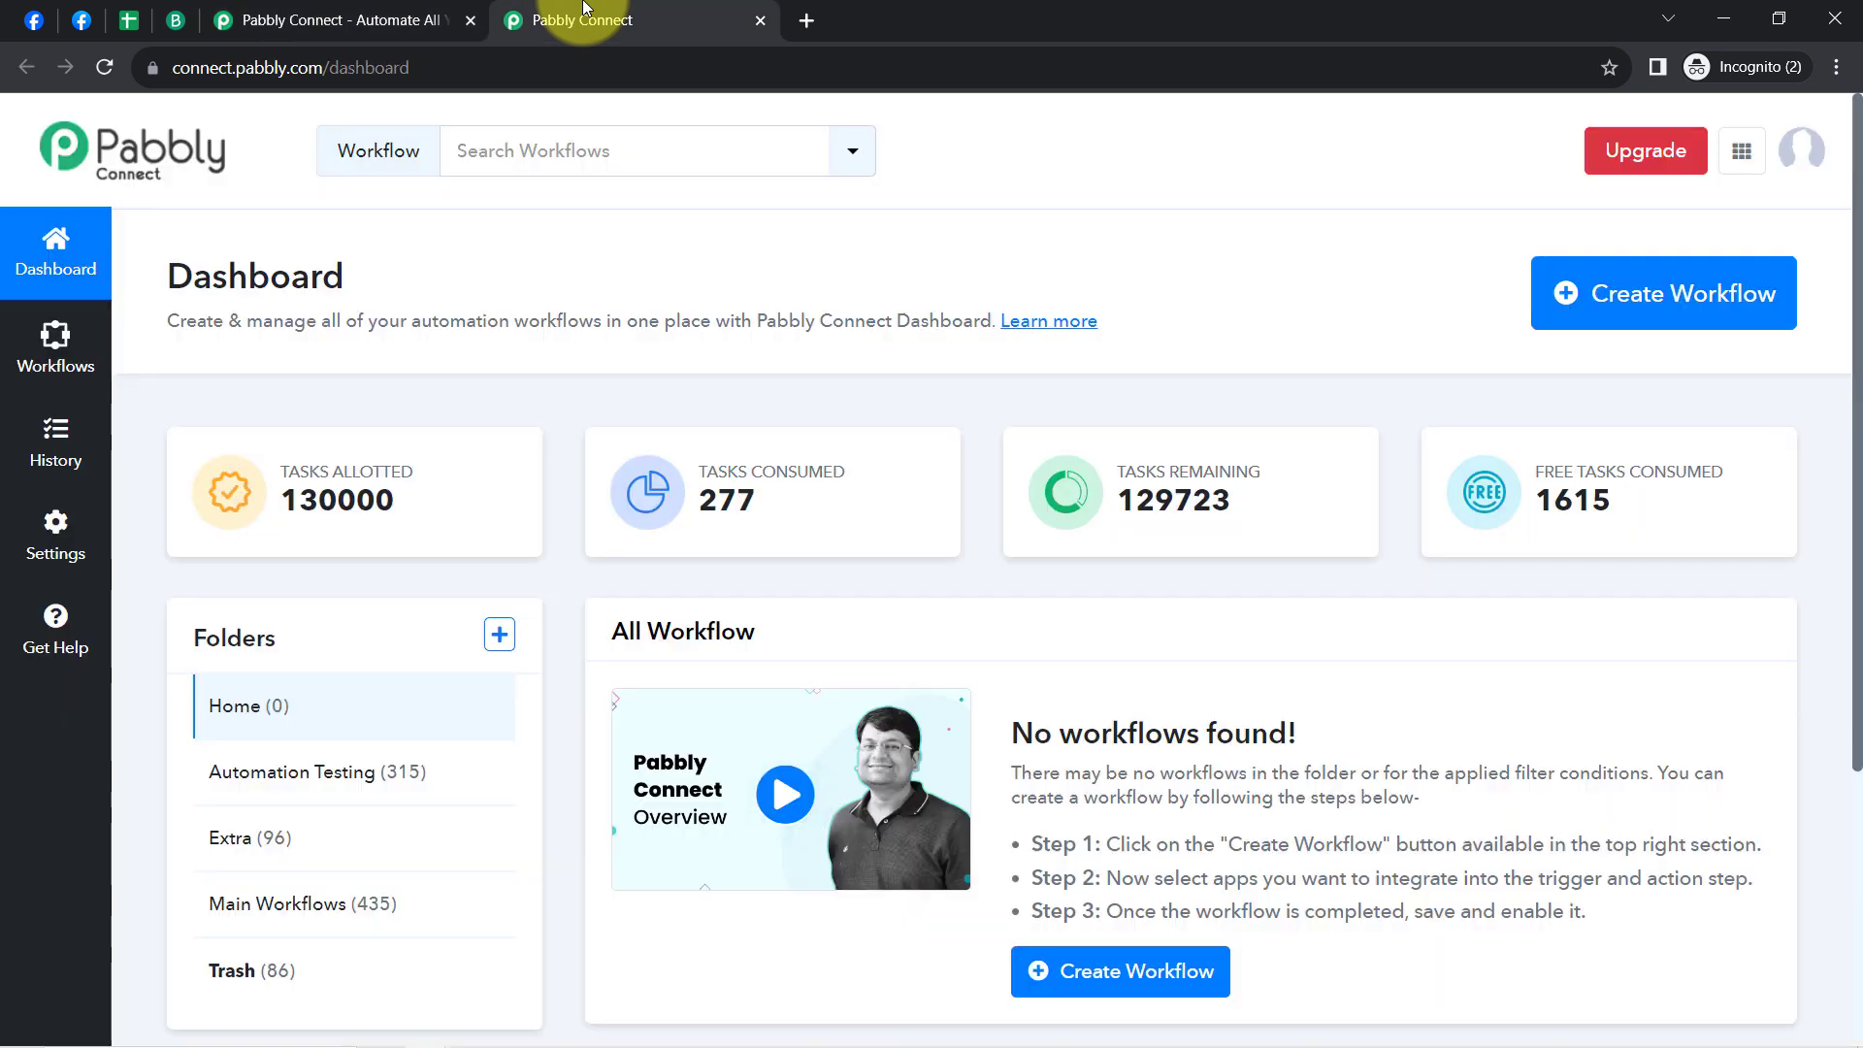
left_click(436, 13)
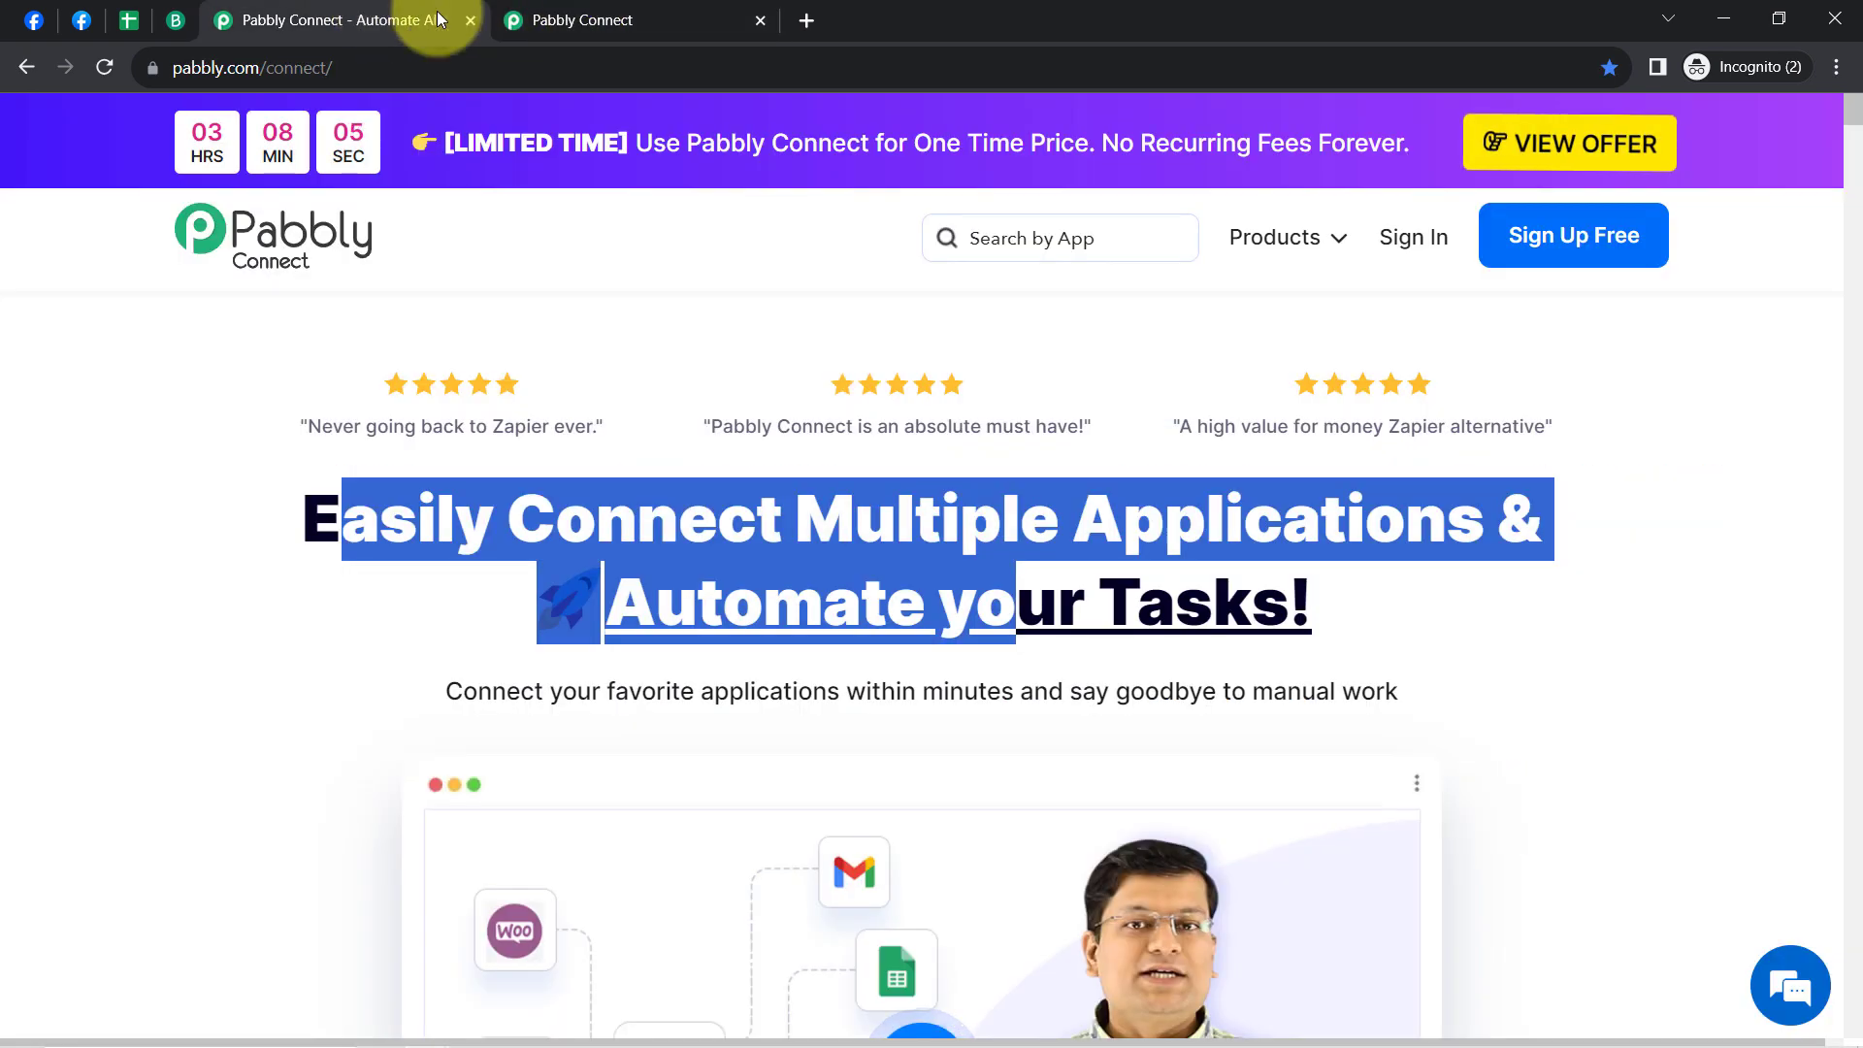
left_click(1278, 497)
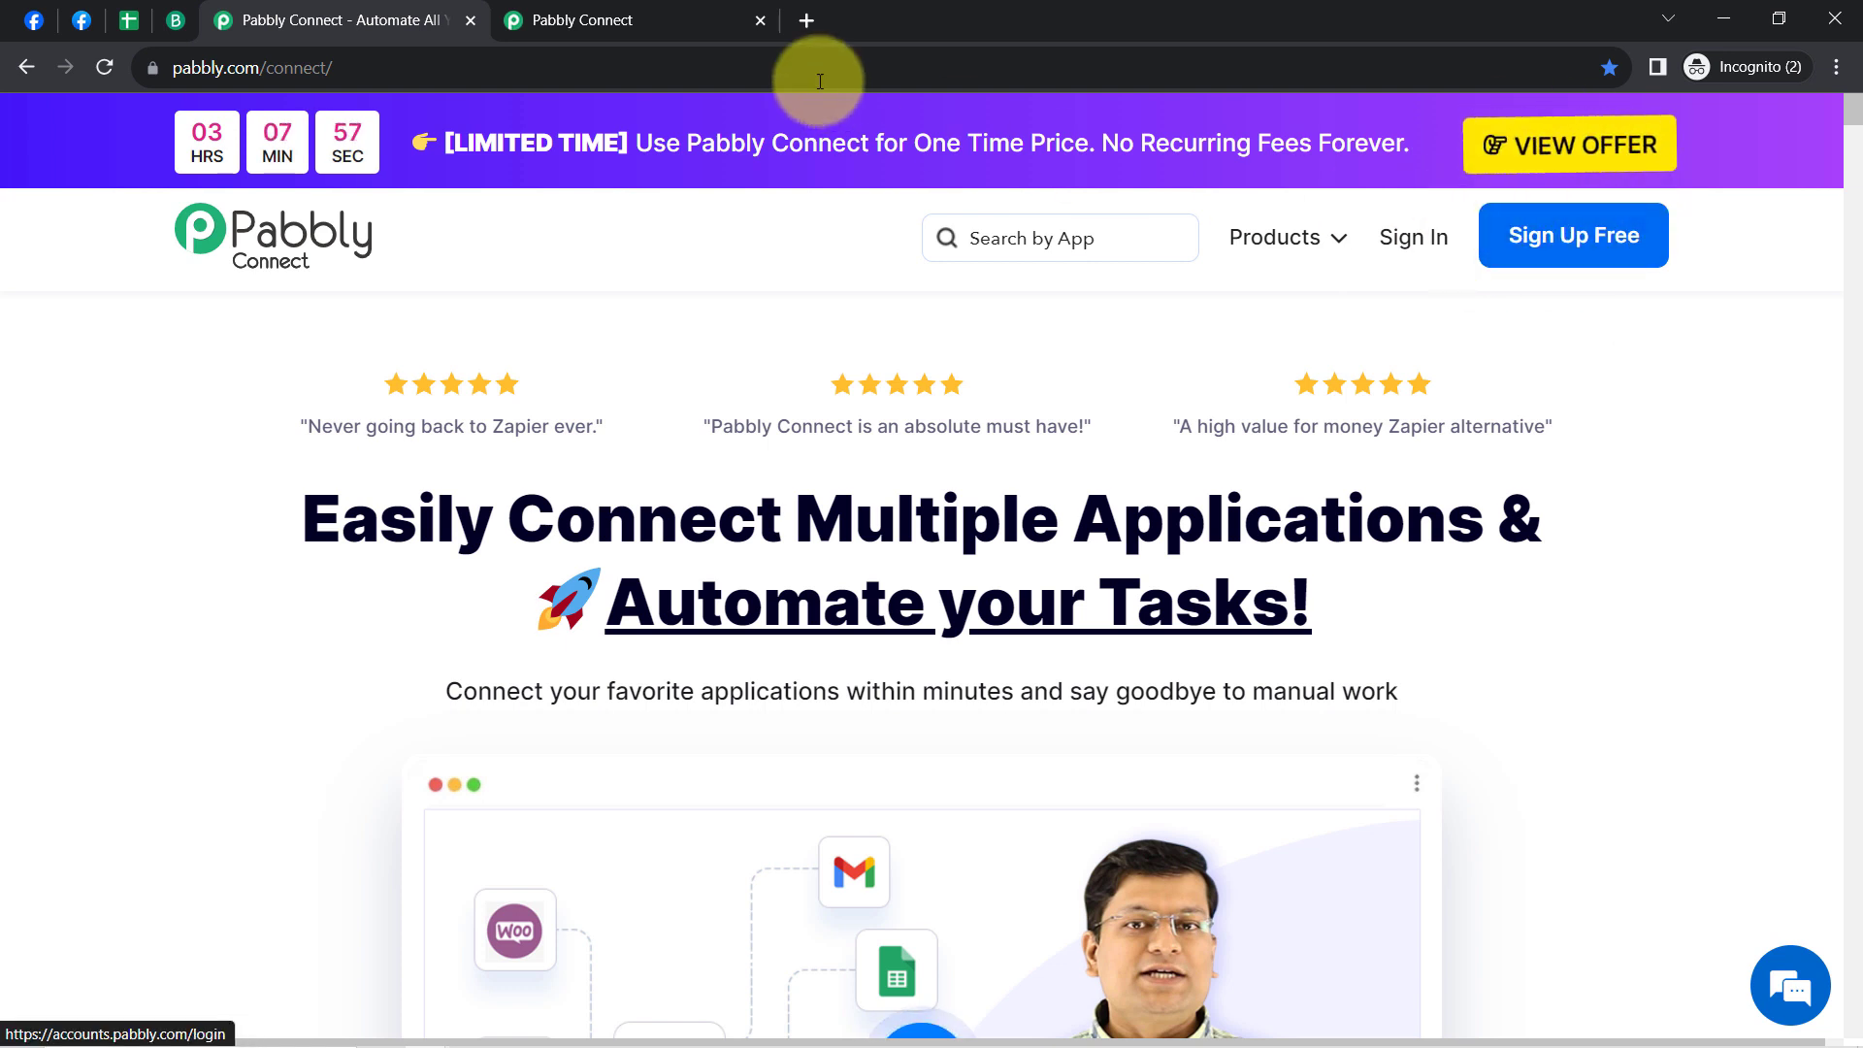
Step: From the Pabbly Connect dashboard, create a workflow named "Add Facebook Leads to Google Sheets & Brevo" in the Main Workflows folder
left_click(658, 8)
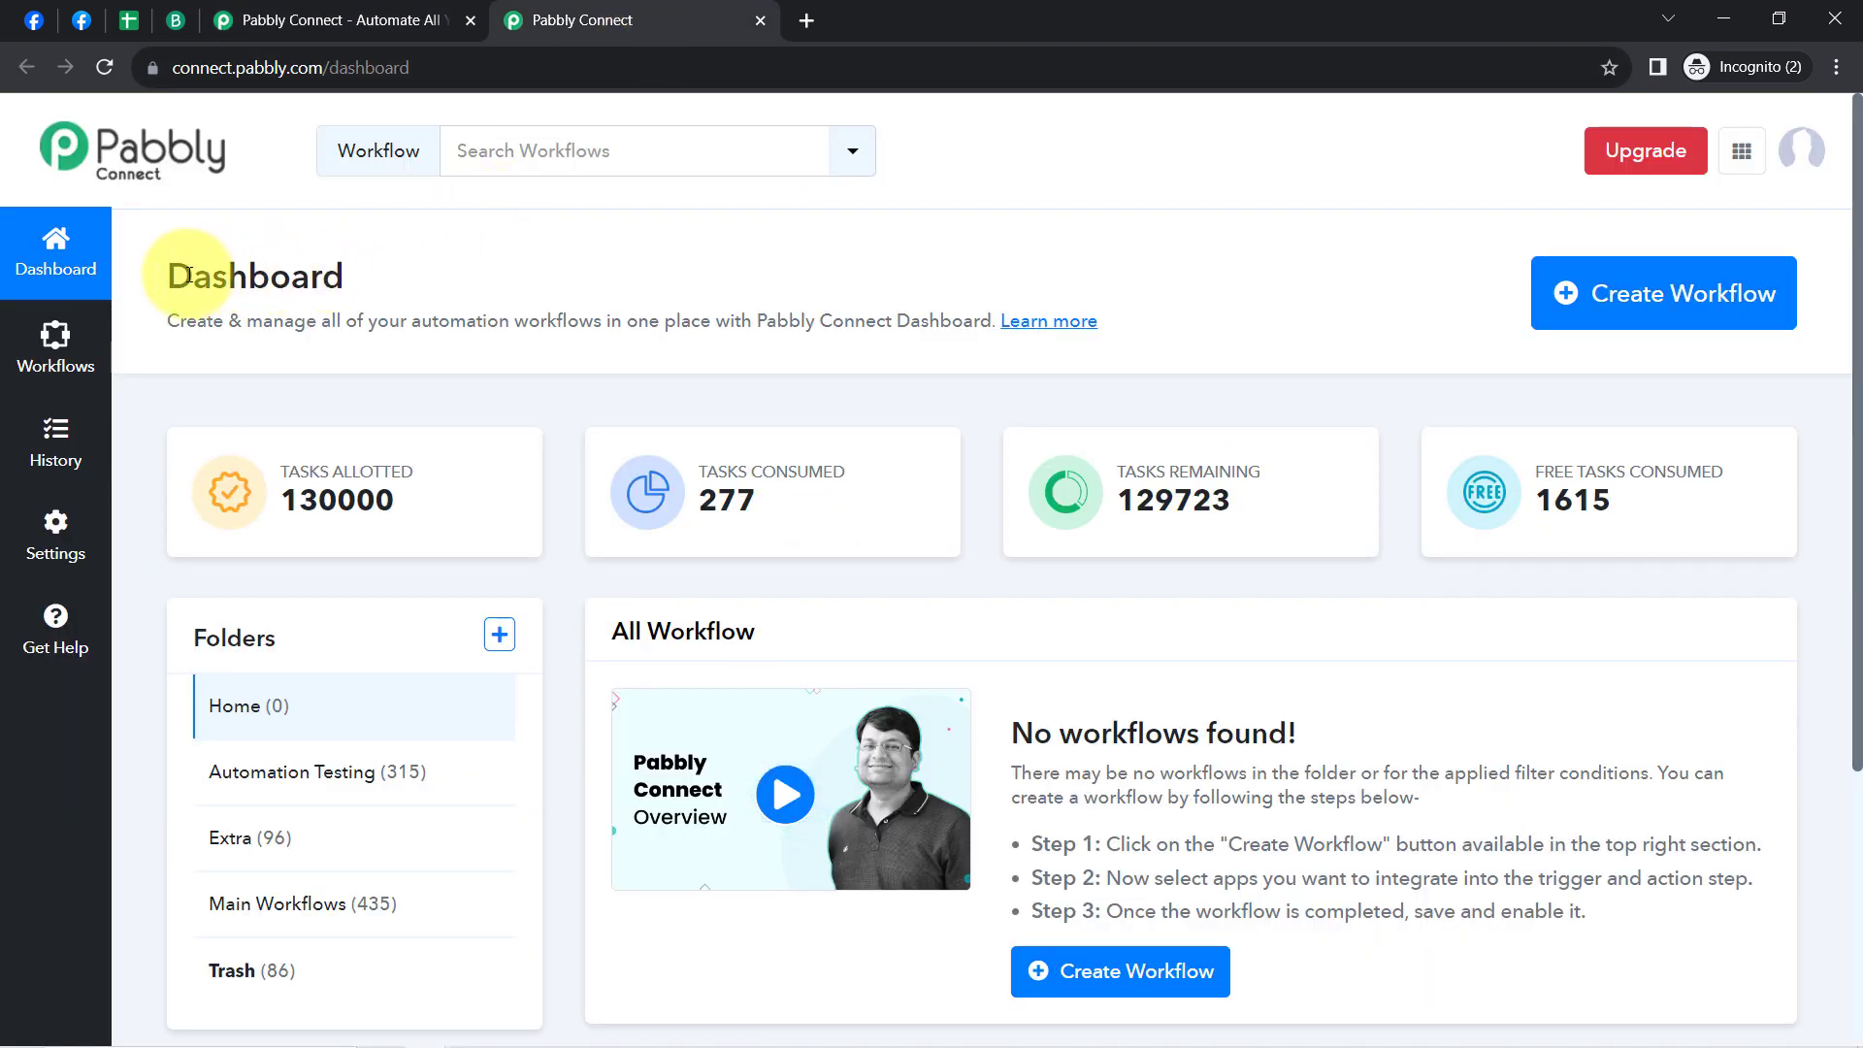
left_click_drag(184, 276, 353, 278)
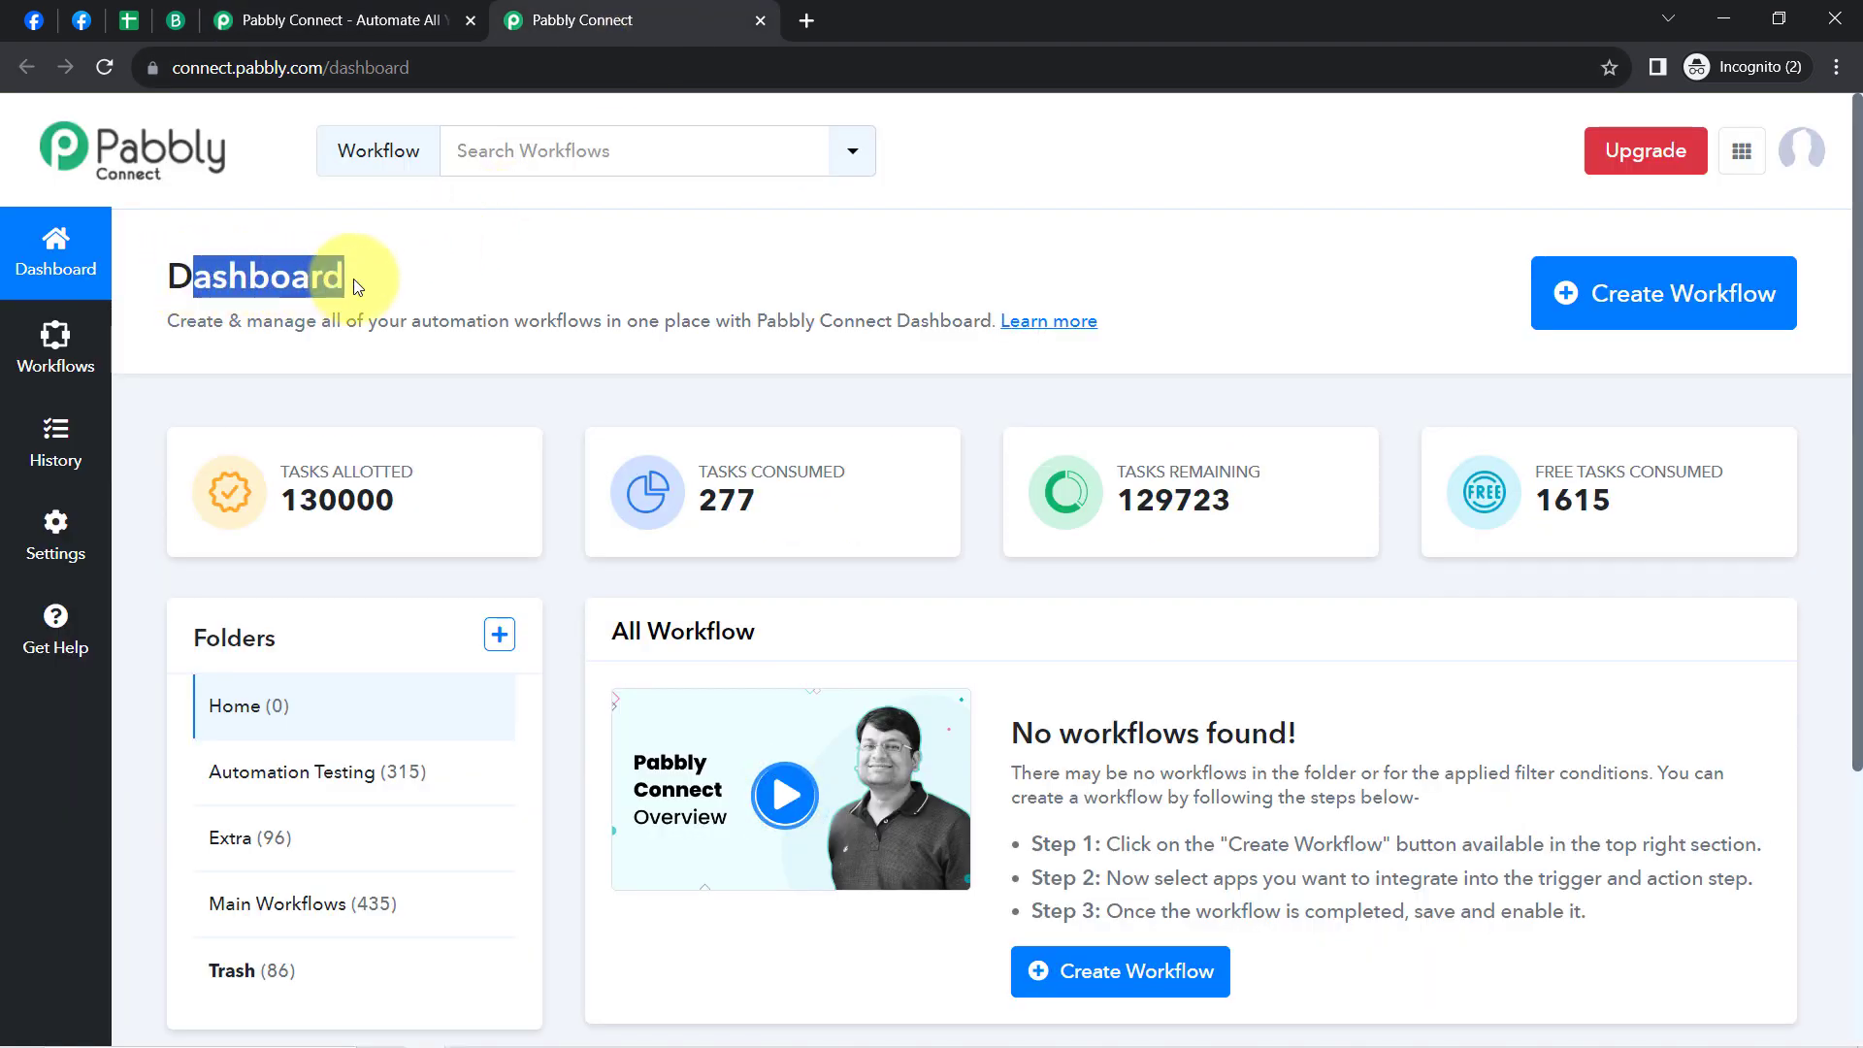
left_click(1622, 309)
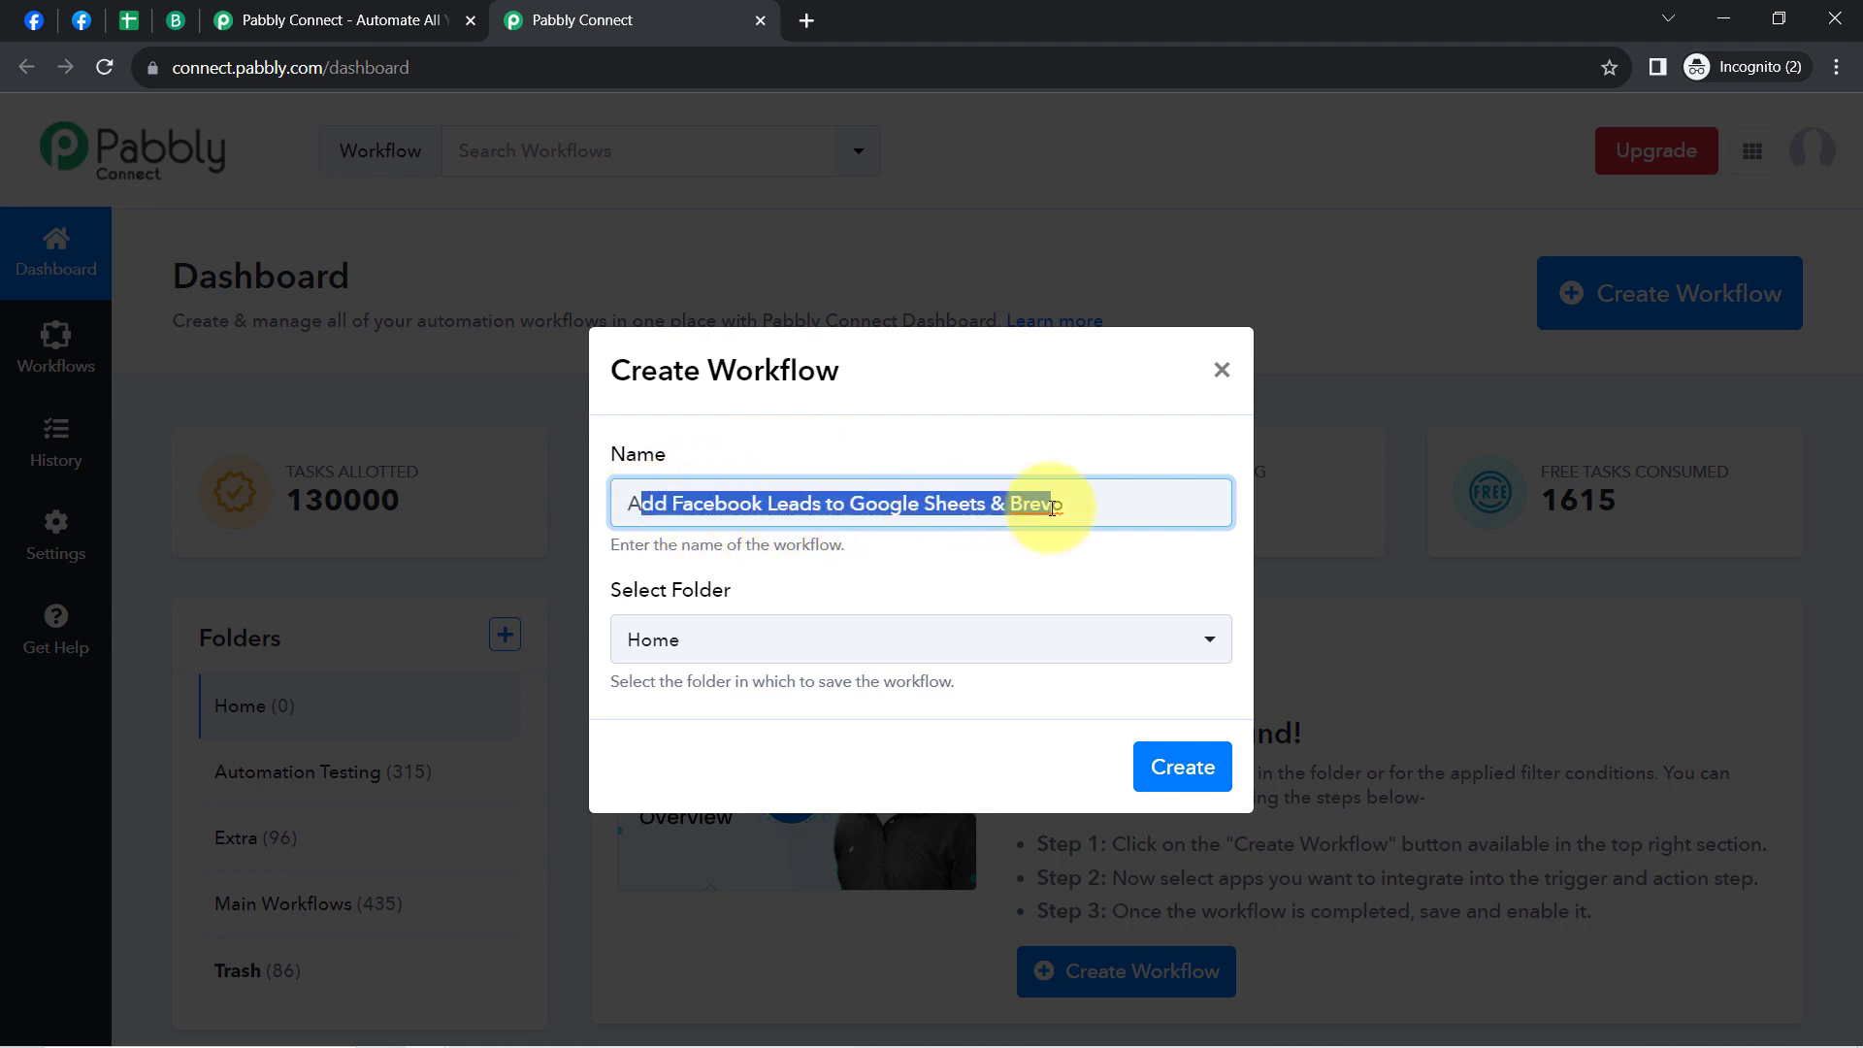
left_click(684, 633)
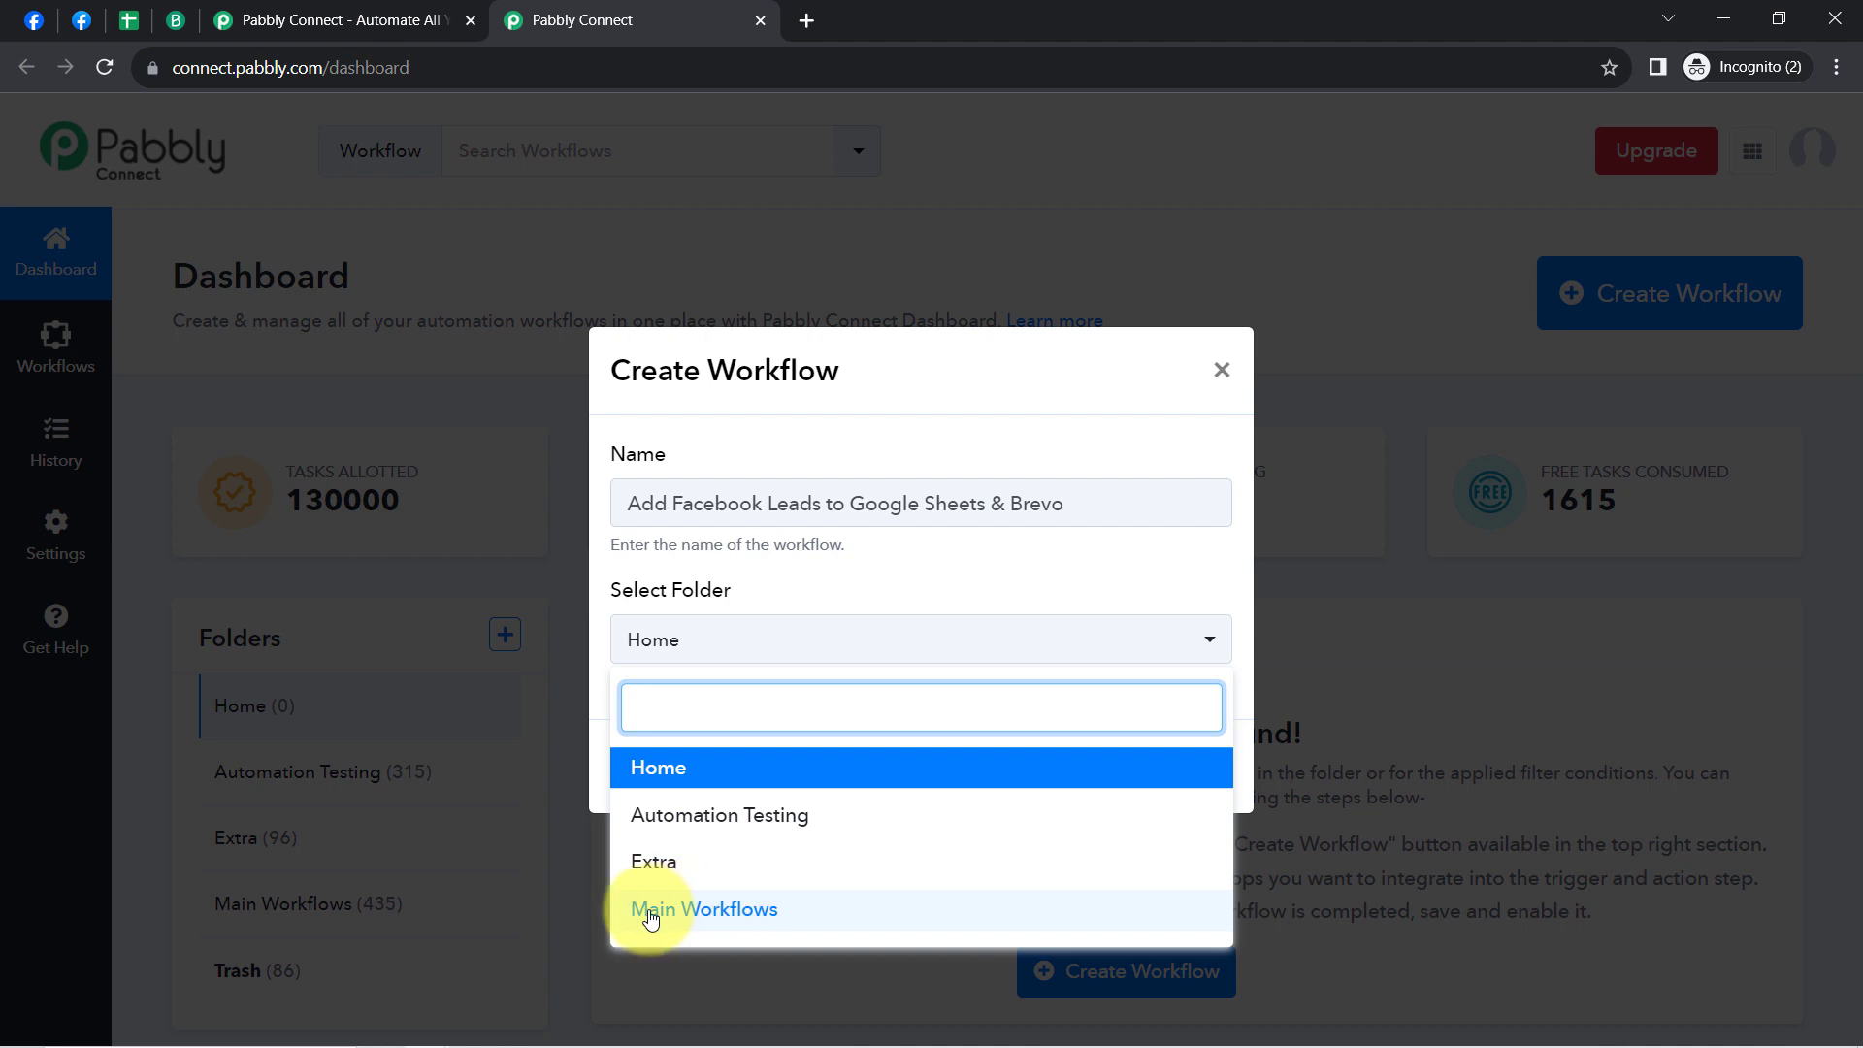
left_click(711, 910)
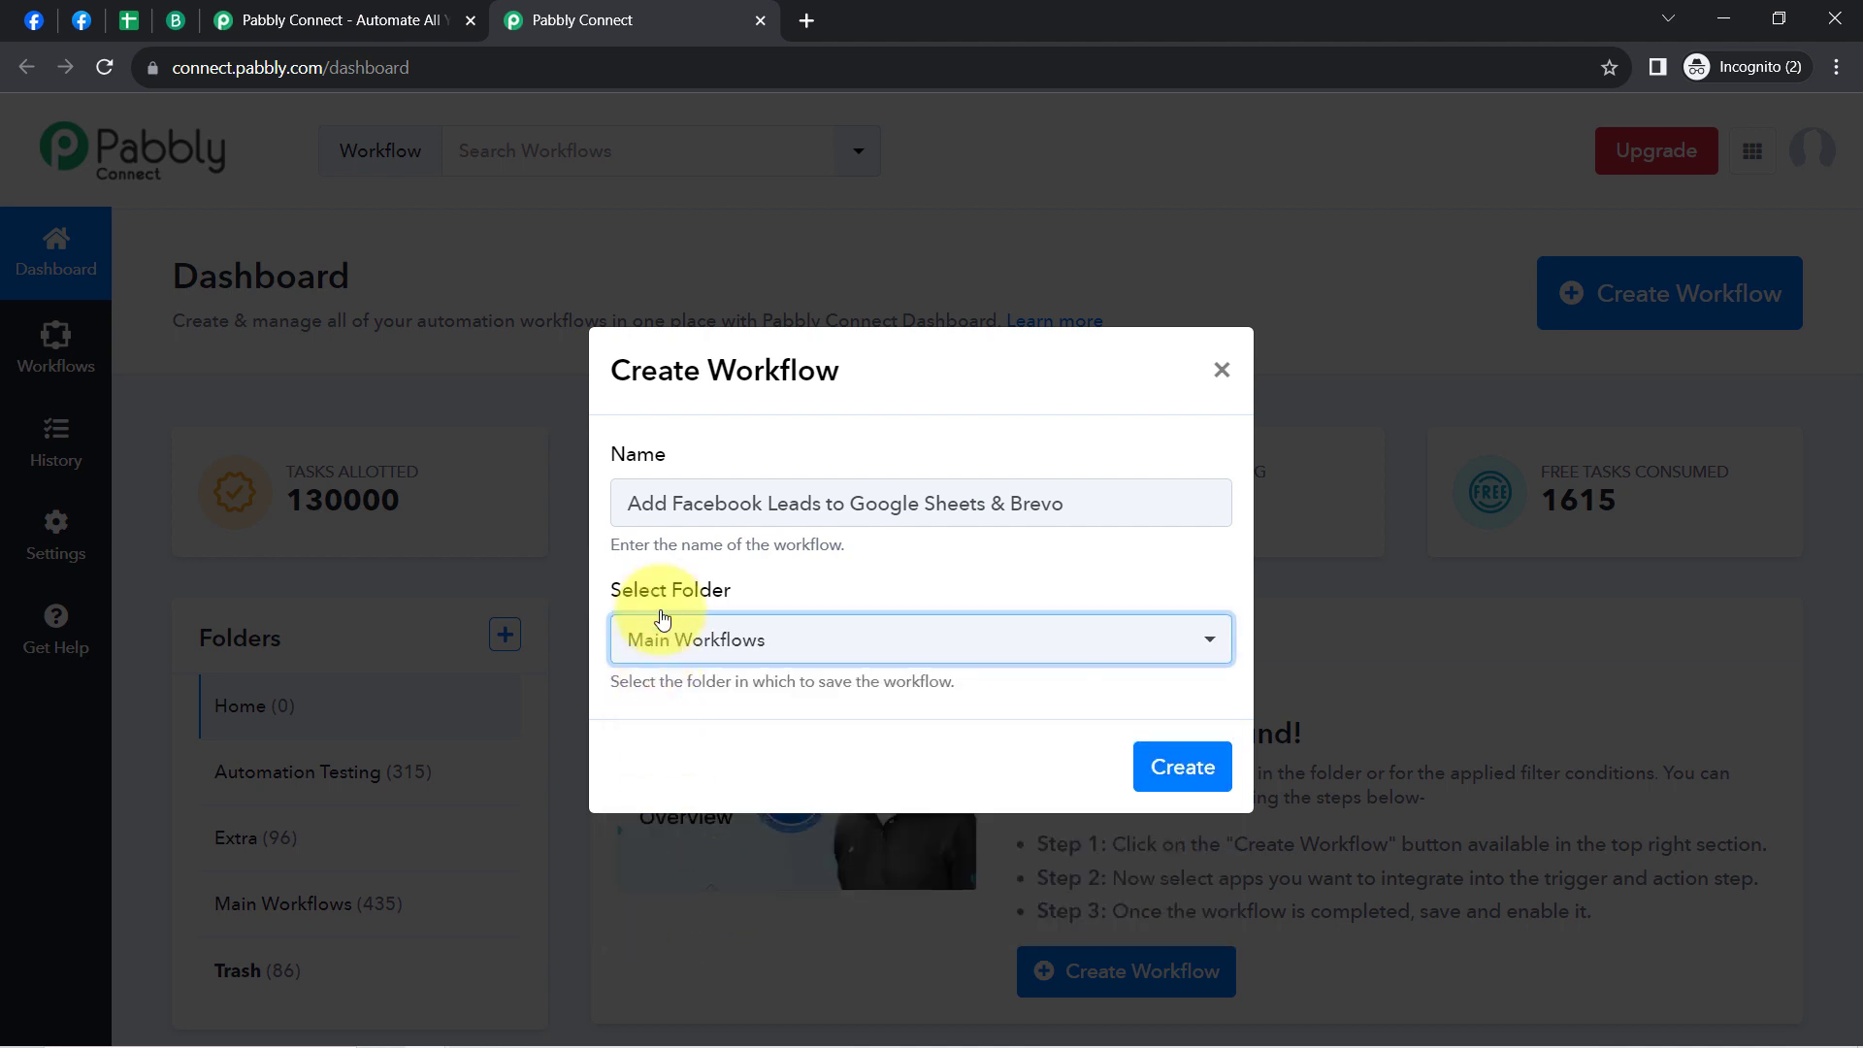
left_click(1180, 772)
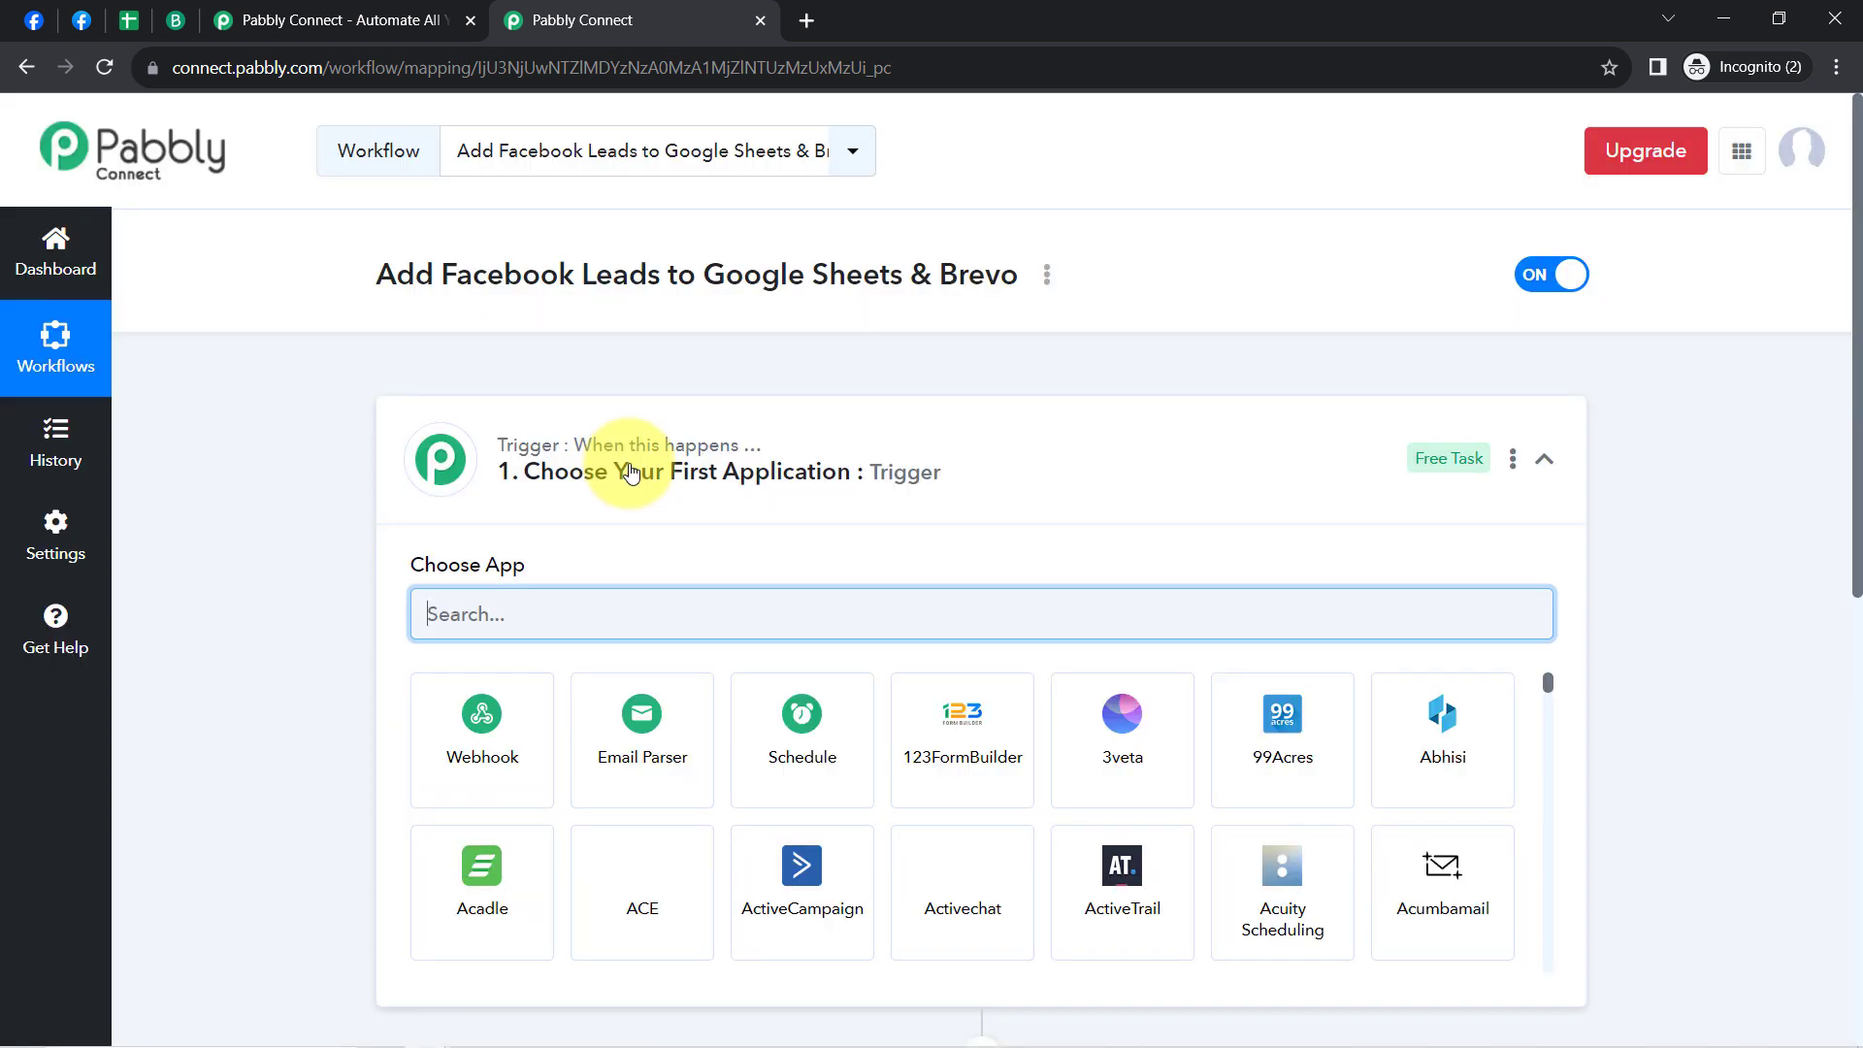
Step: Find Facebook Lead Ads using the words "Facebook Lead" copied from the workflow title and choose it as the trigger app
left_click(629, 473)
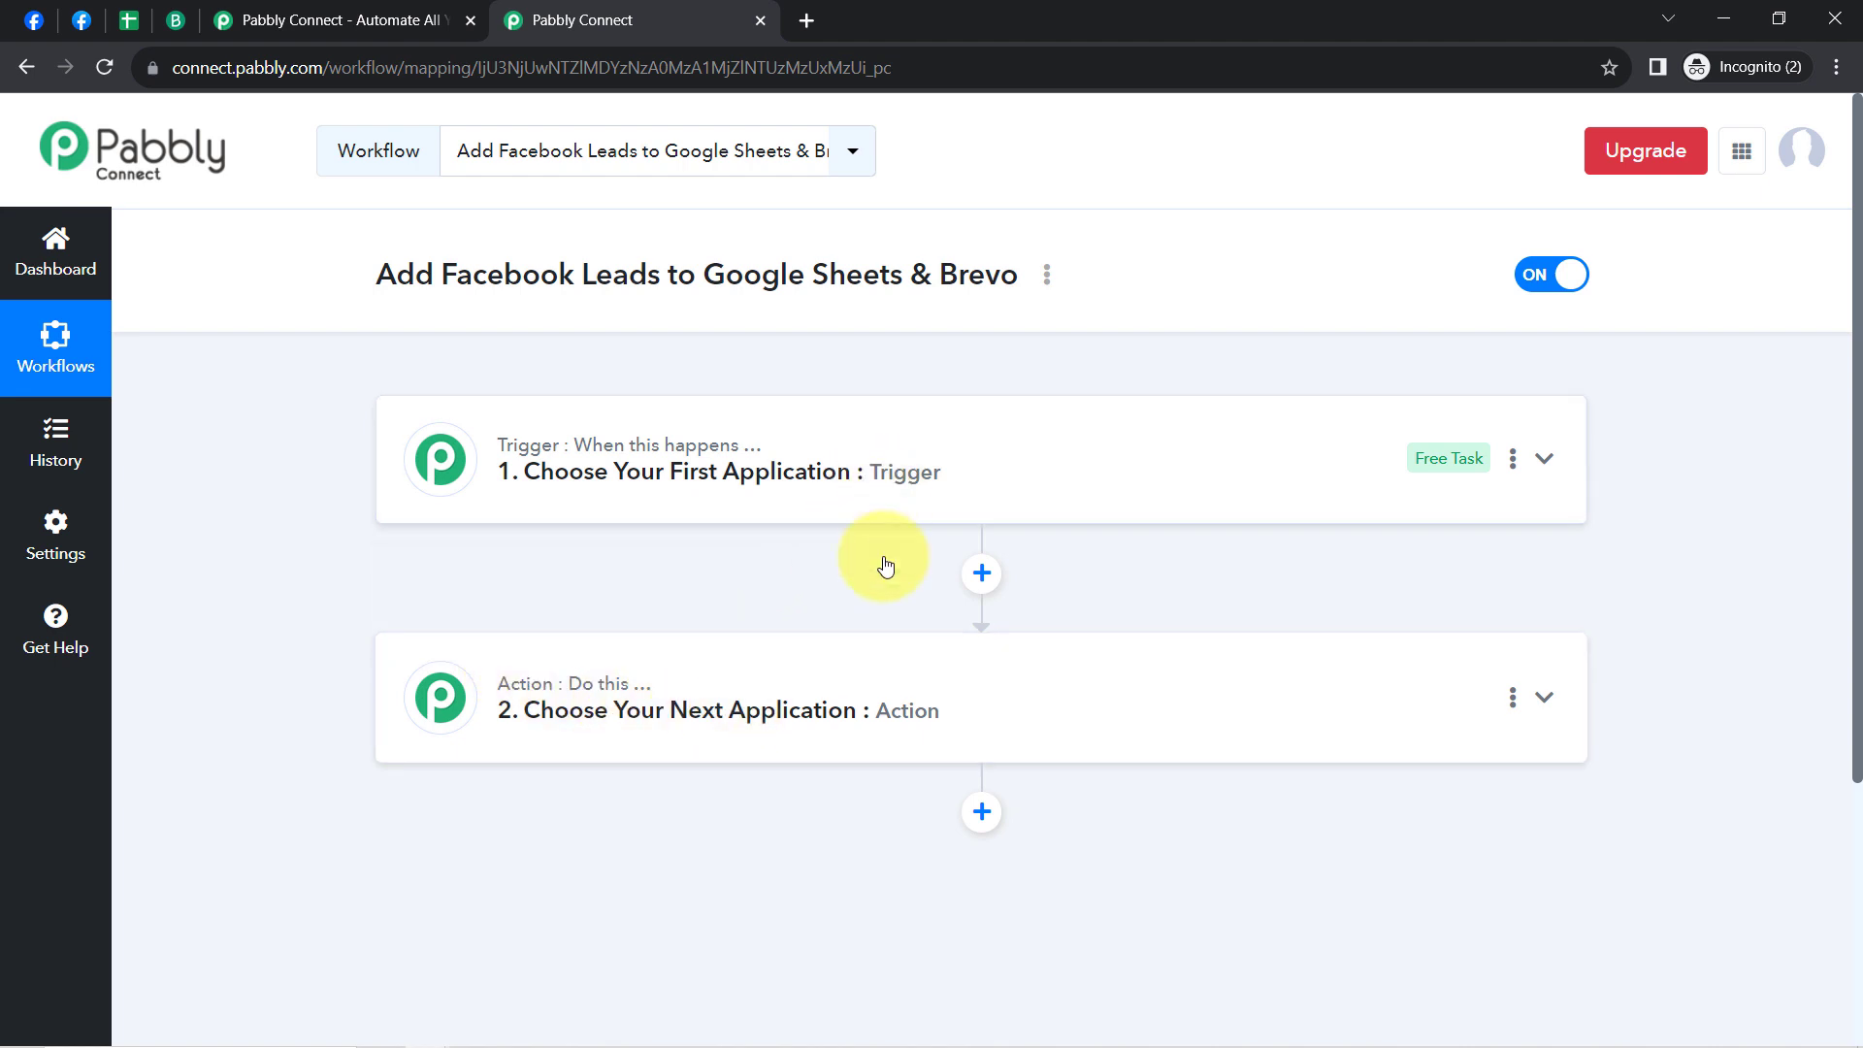
left_click(759, 509)
left_click_drag(416, 276, 706, 233)
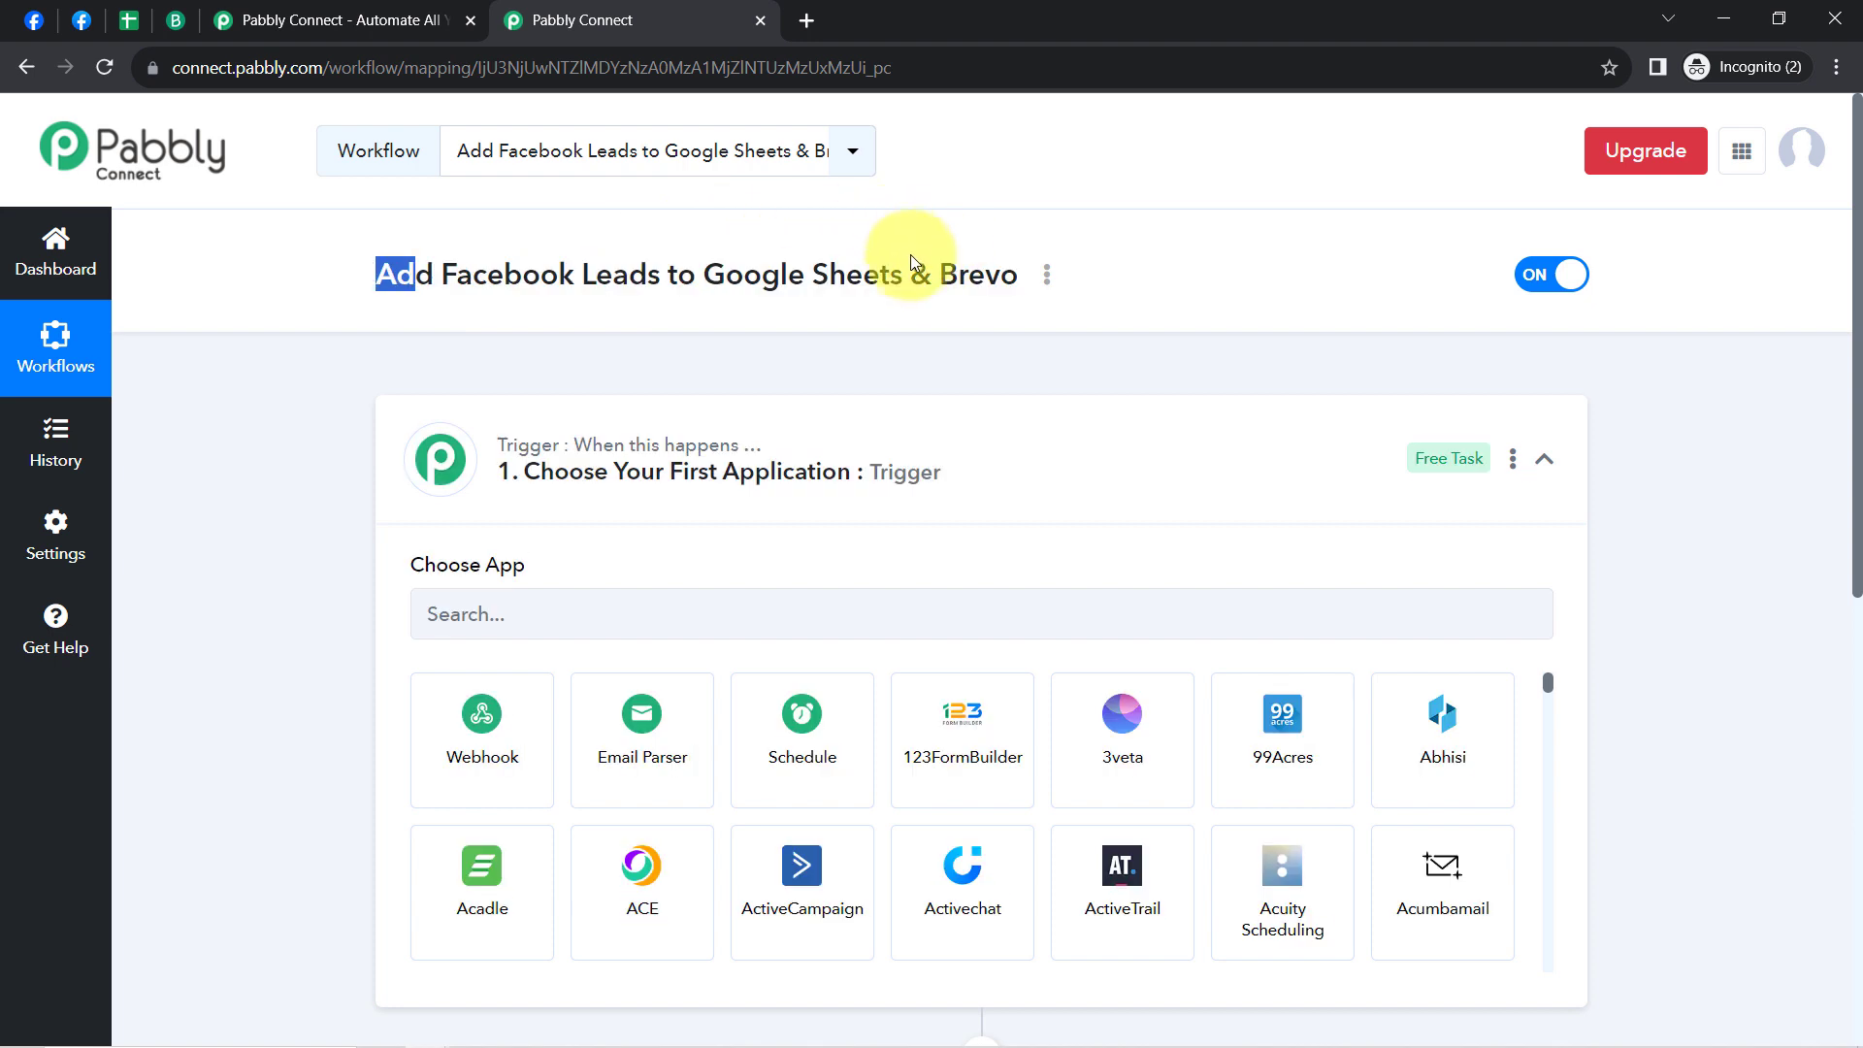
left_click_drag(911, 255, 891, 277)
left_click(514, 252)
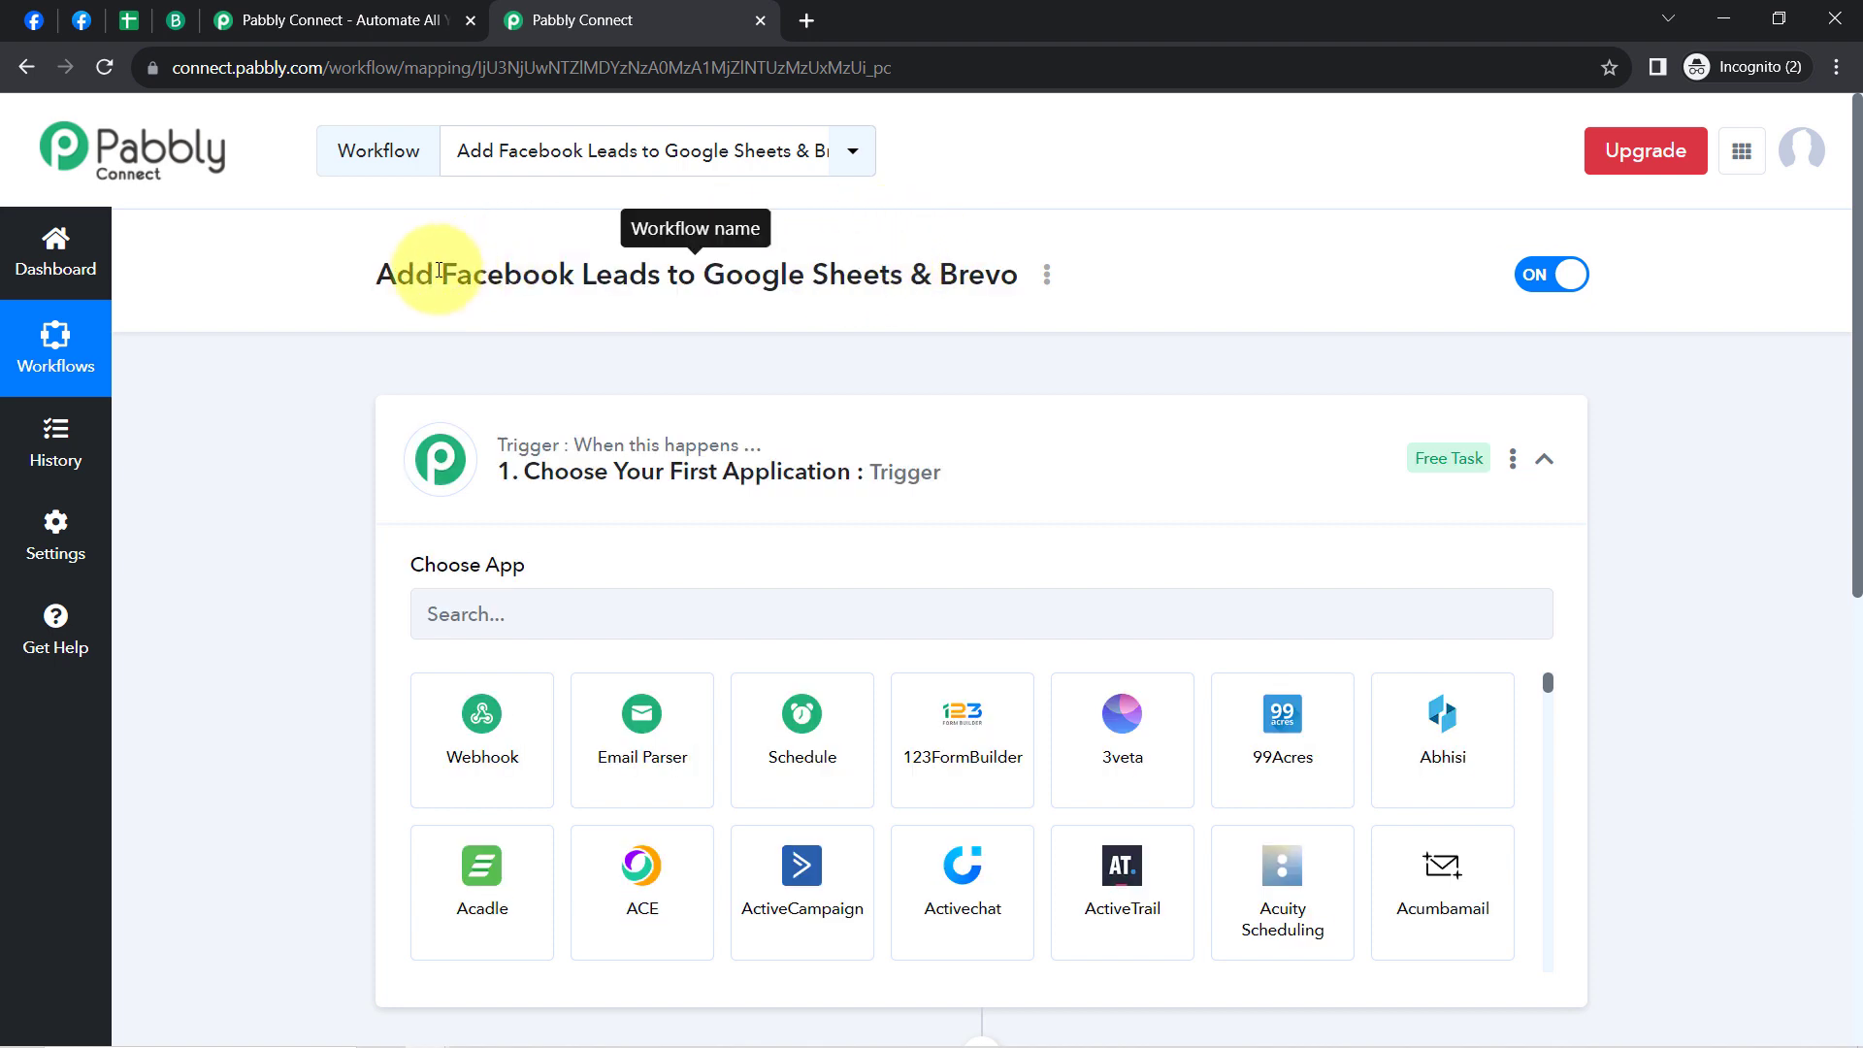
left_click_drag(443, 273, 649, 301)
key("ctrl+c")
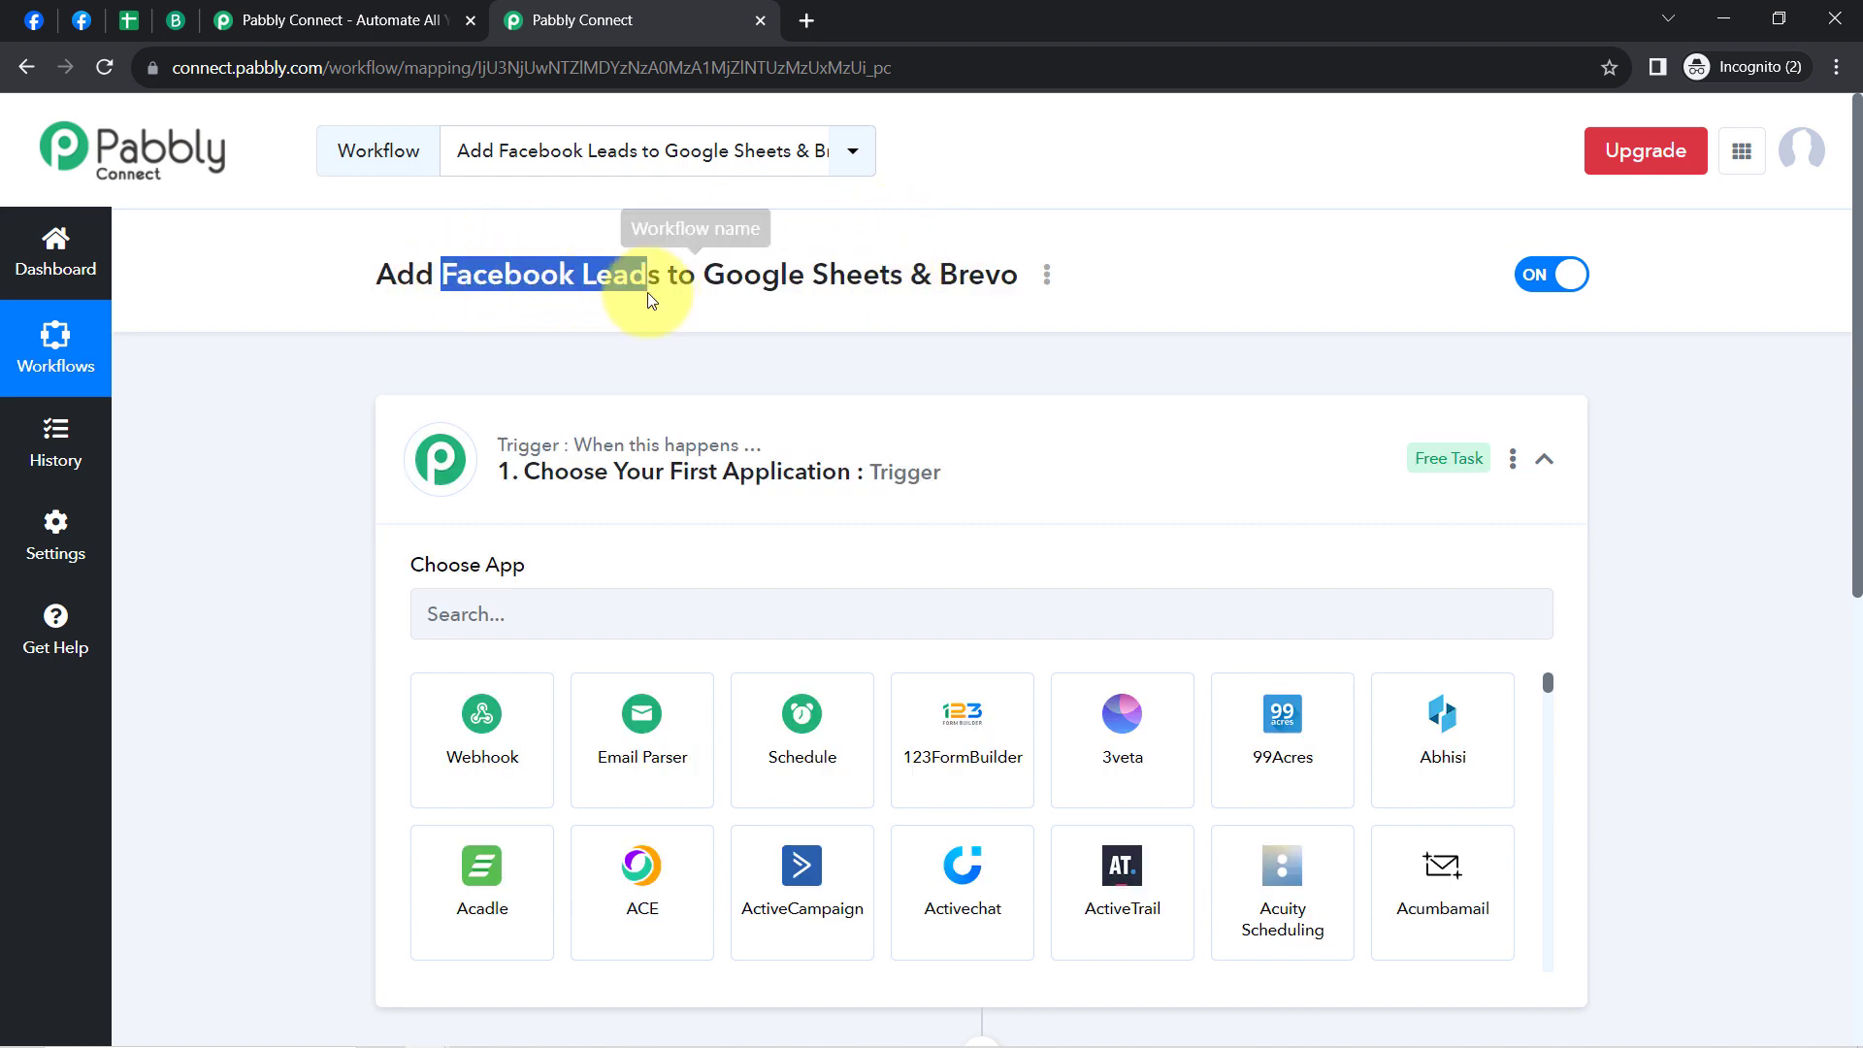
left_click(478, 607)
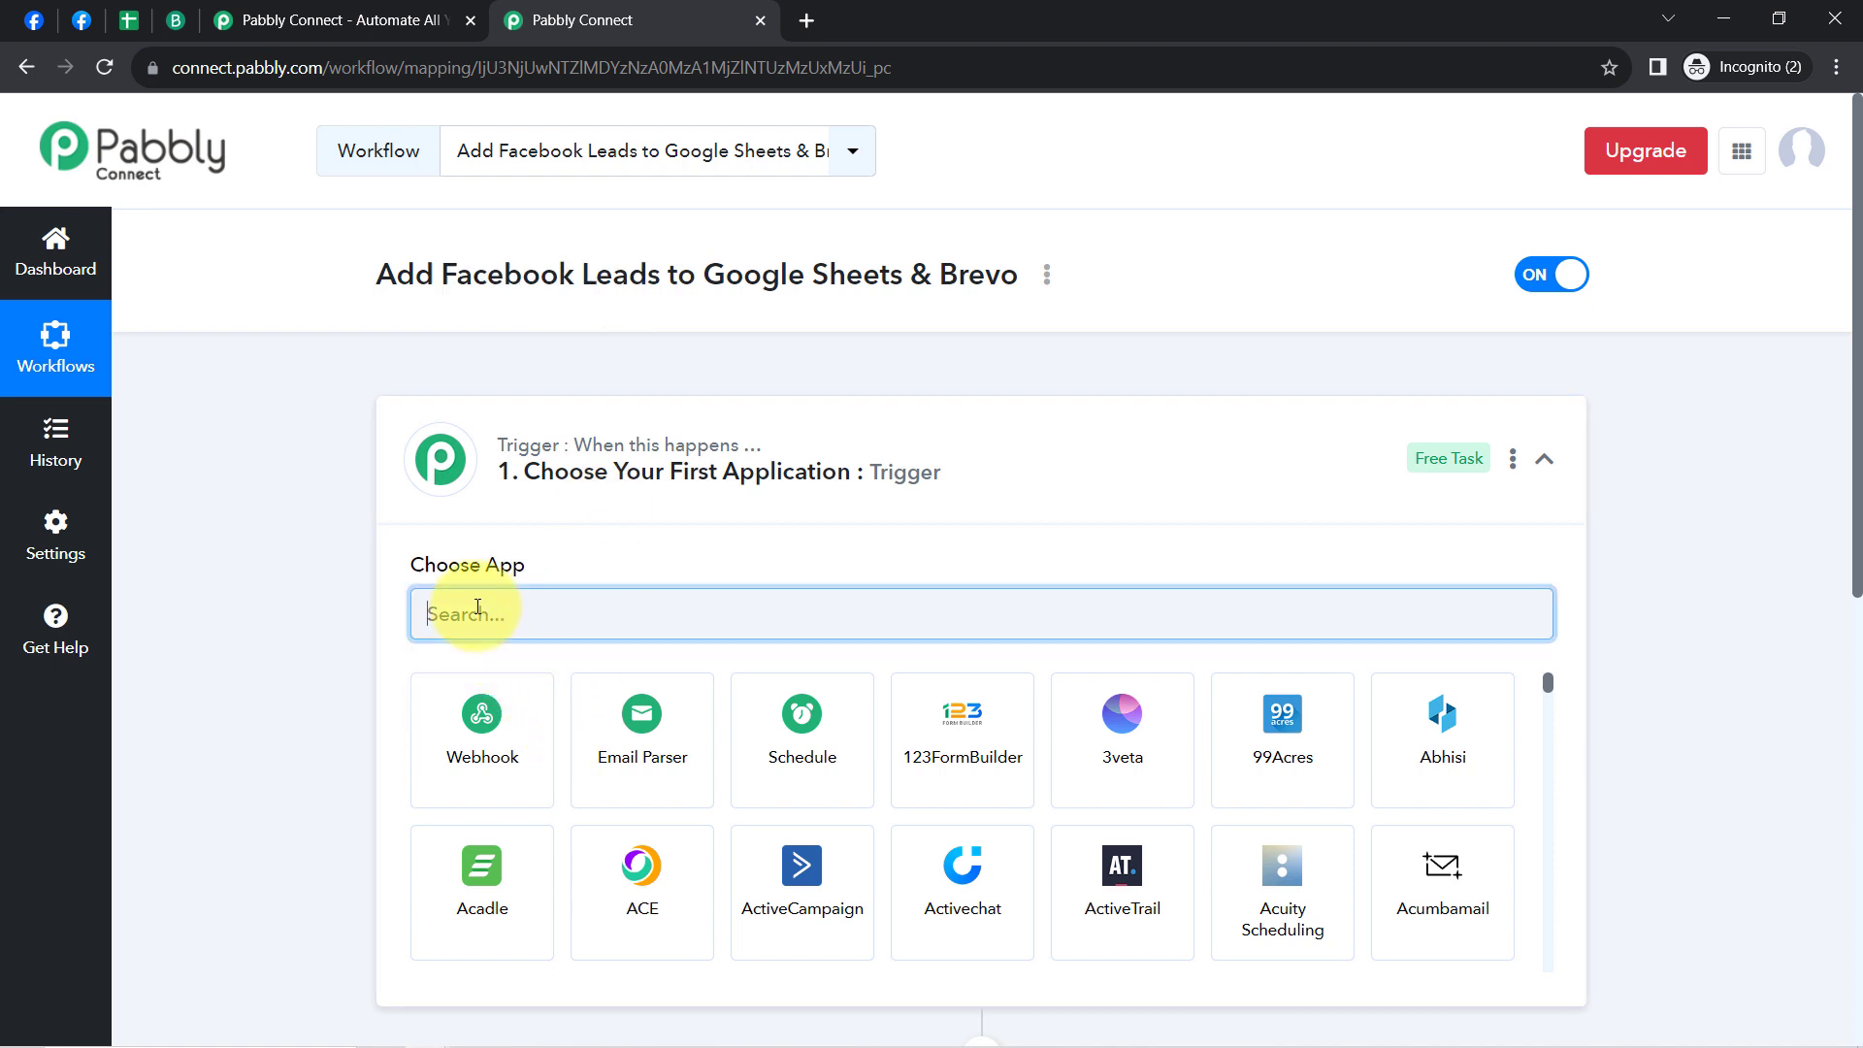
key("ctrl+v")
left_click(487, 736)
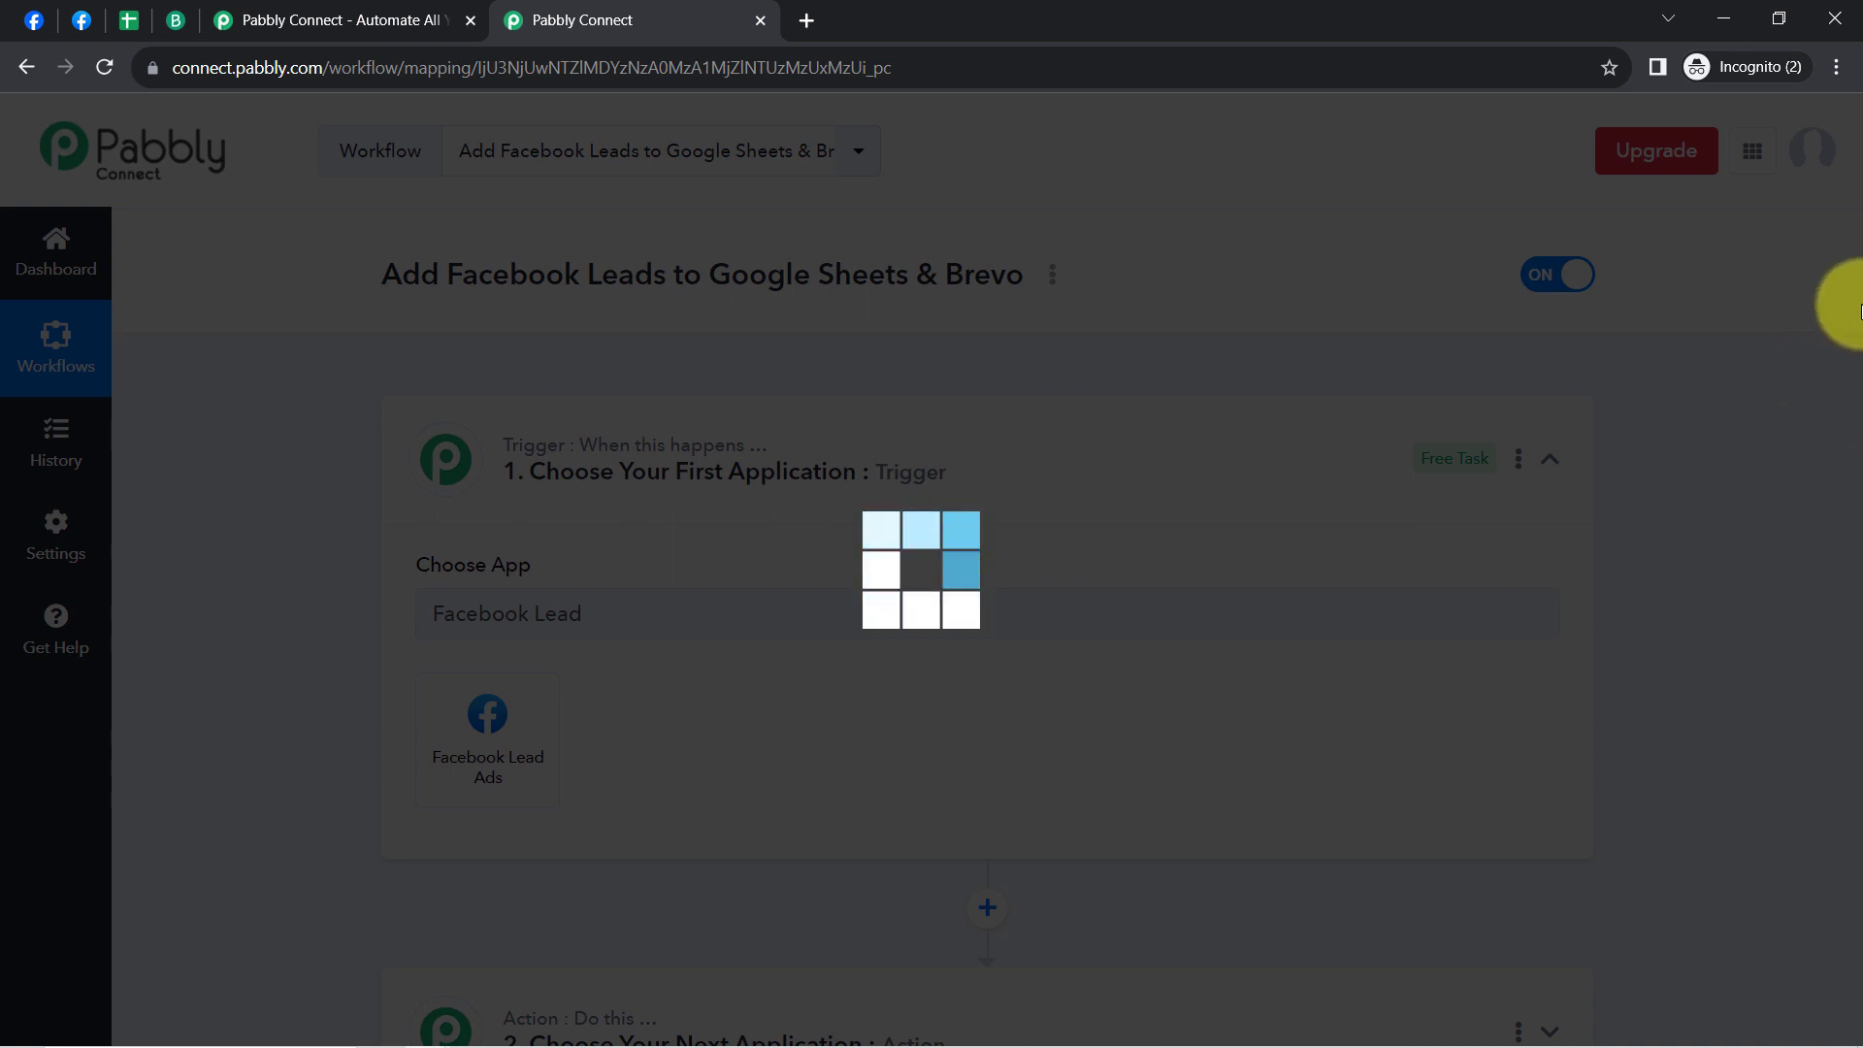
Step: Search the apps of the second workflow step for "she" and choose Google Sheets as the action app
scroll(1848, 485, "down", 4)
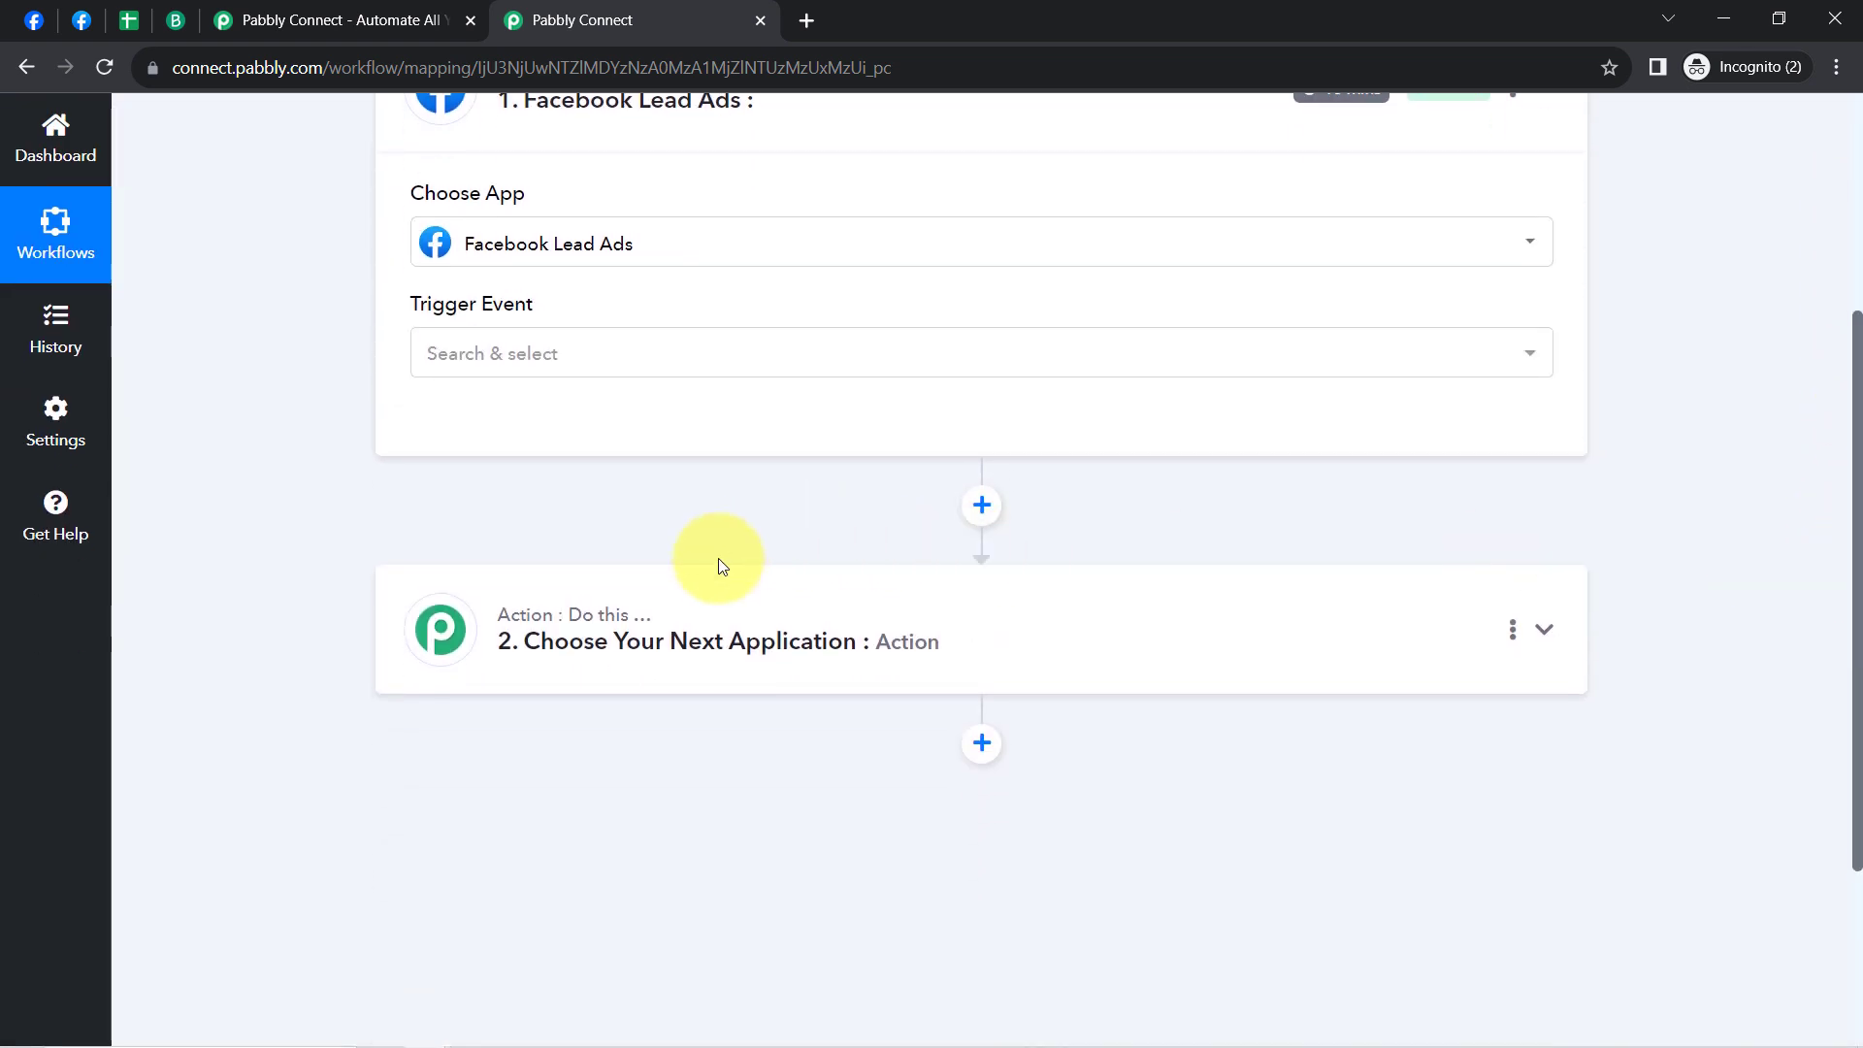
left_click(645, 621)
left_click(505, 805)
type("she")
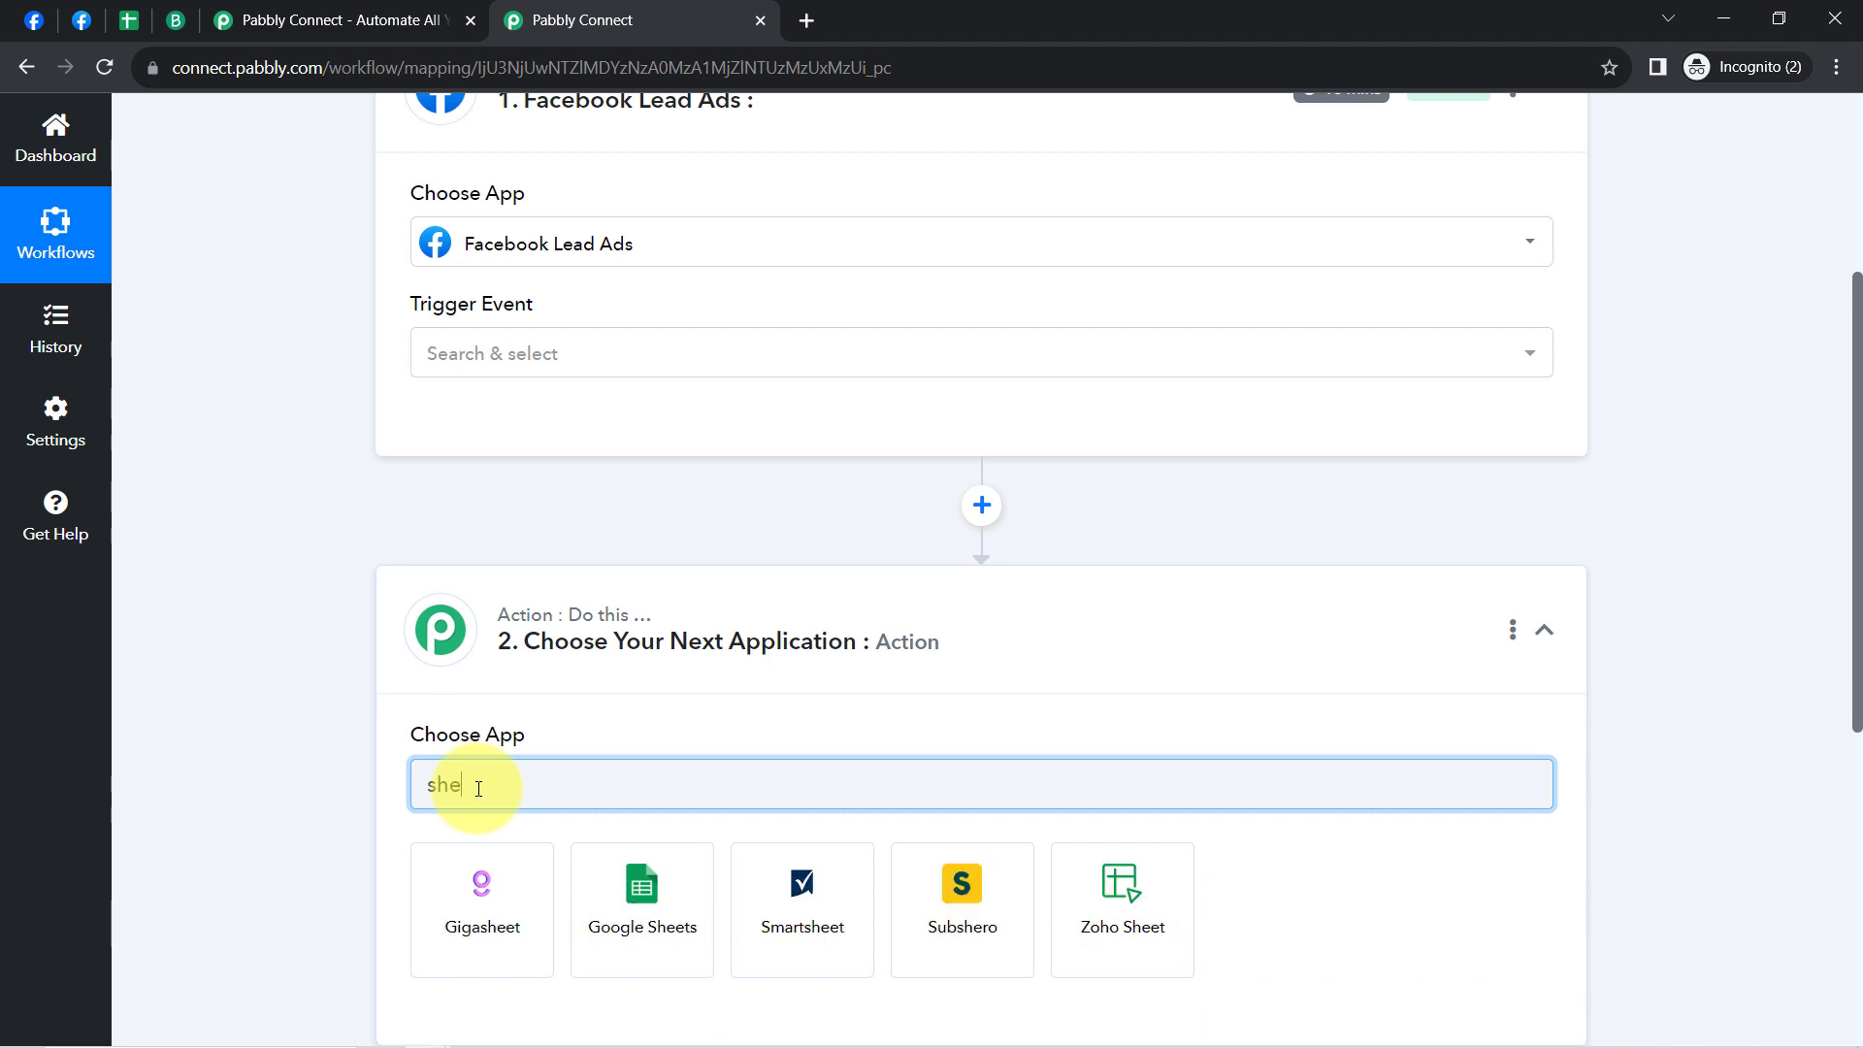
left_click(679, 934)
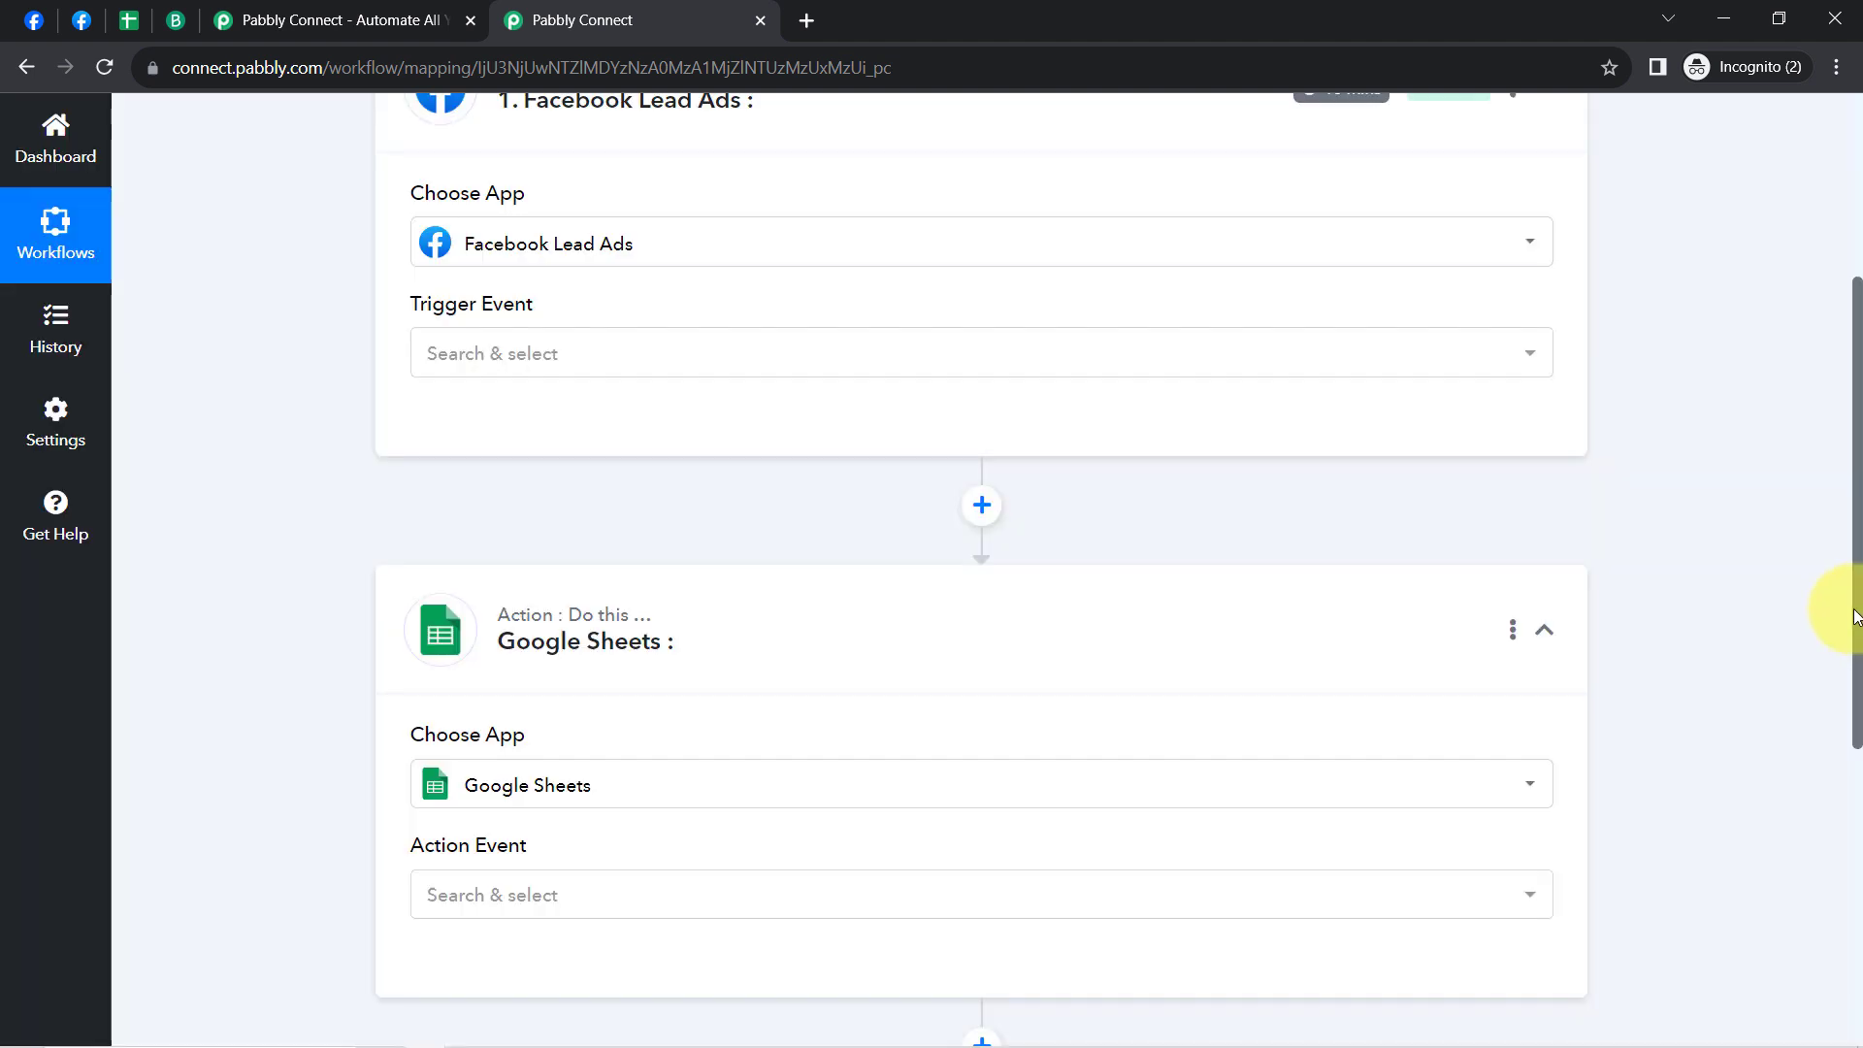
Step: Add another action step after Google Sheets and choose Brevo as its app
left_click_drag(1854, 617, 1832, 890)
left_click(999, 502)
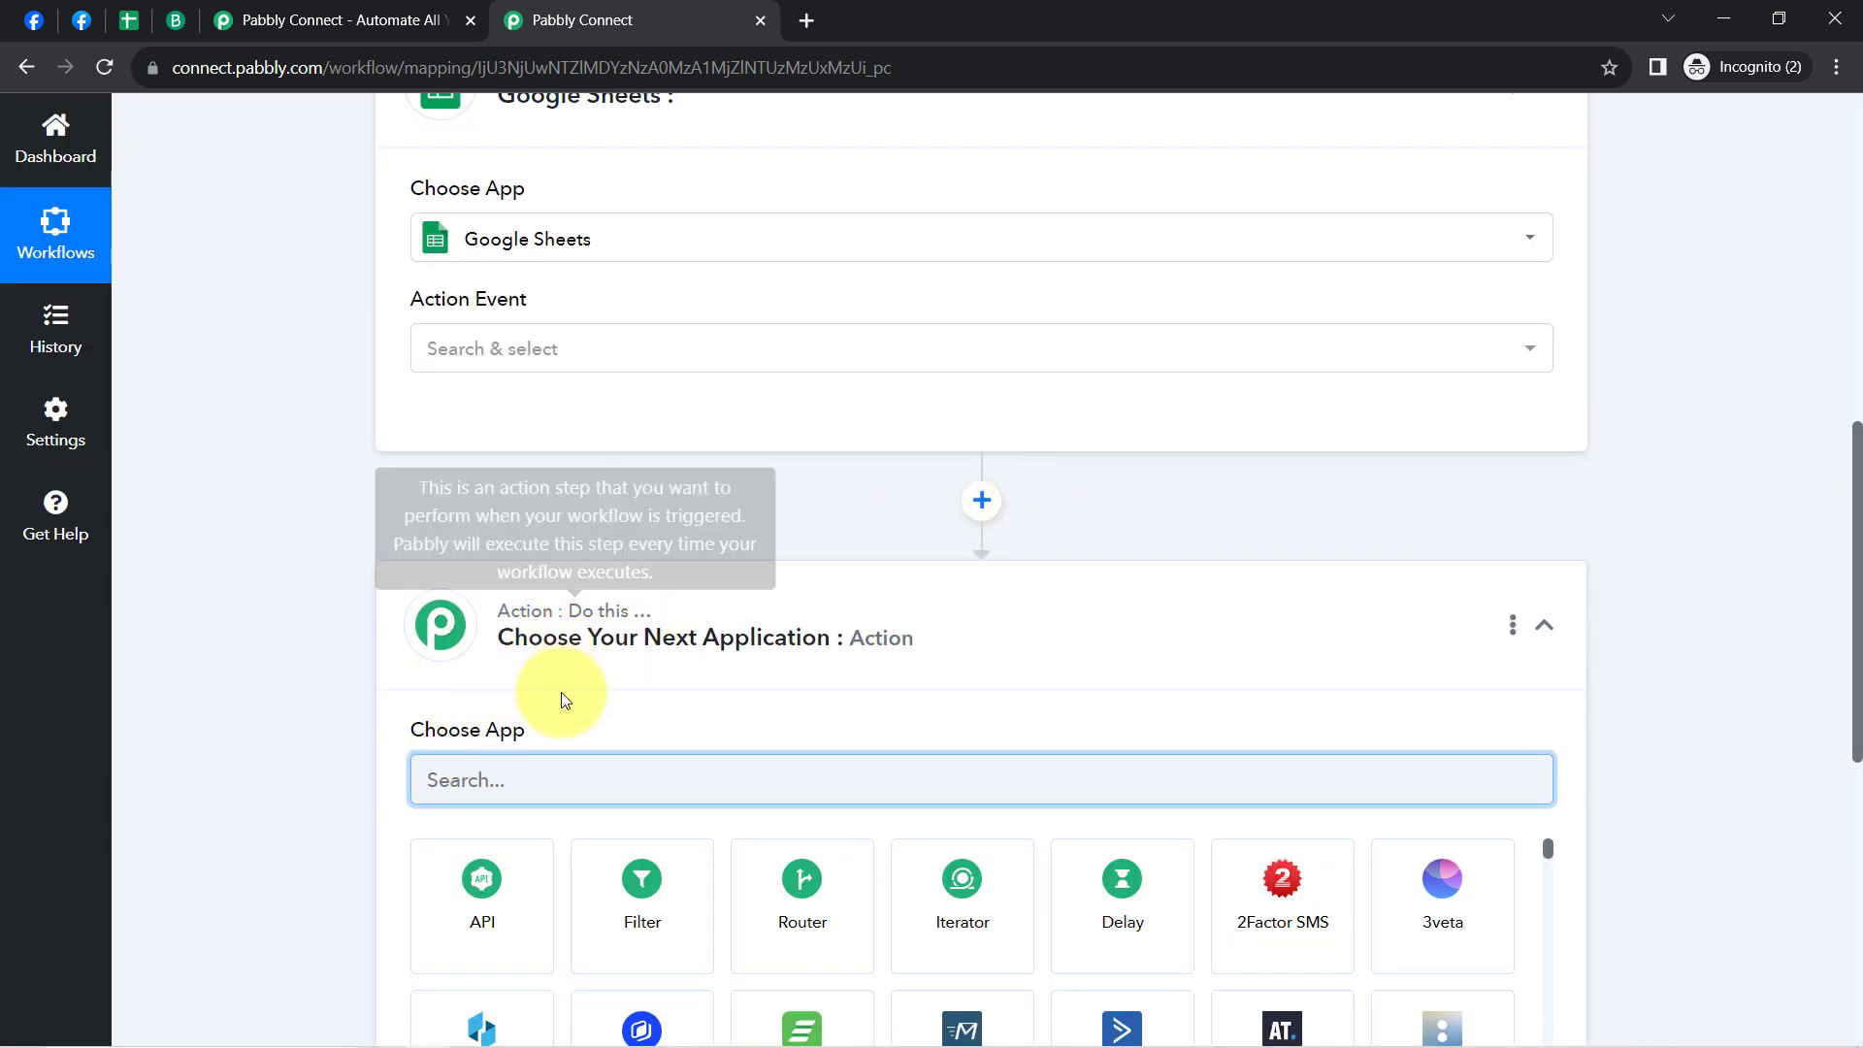
type("brev")
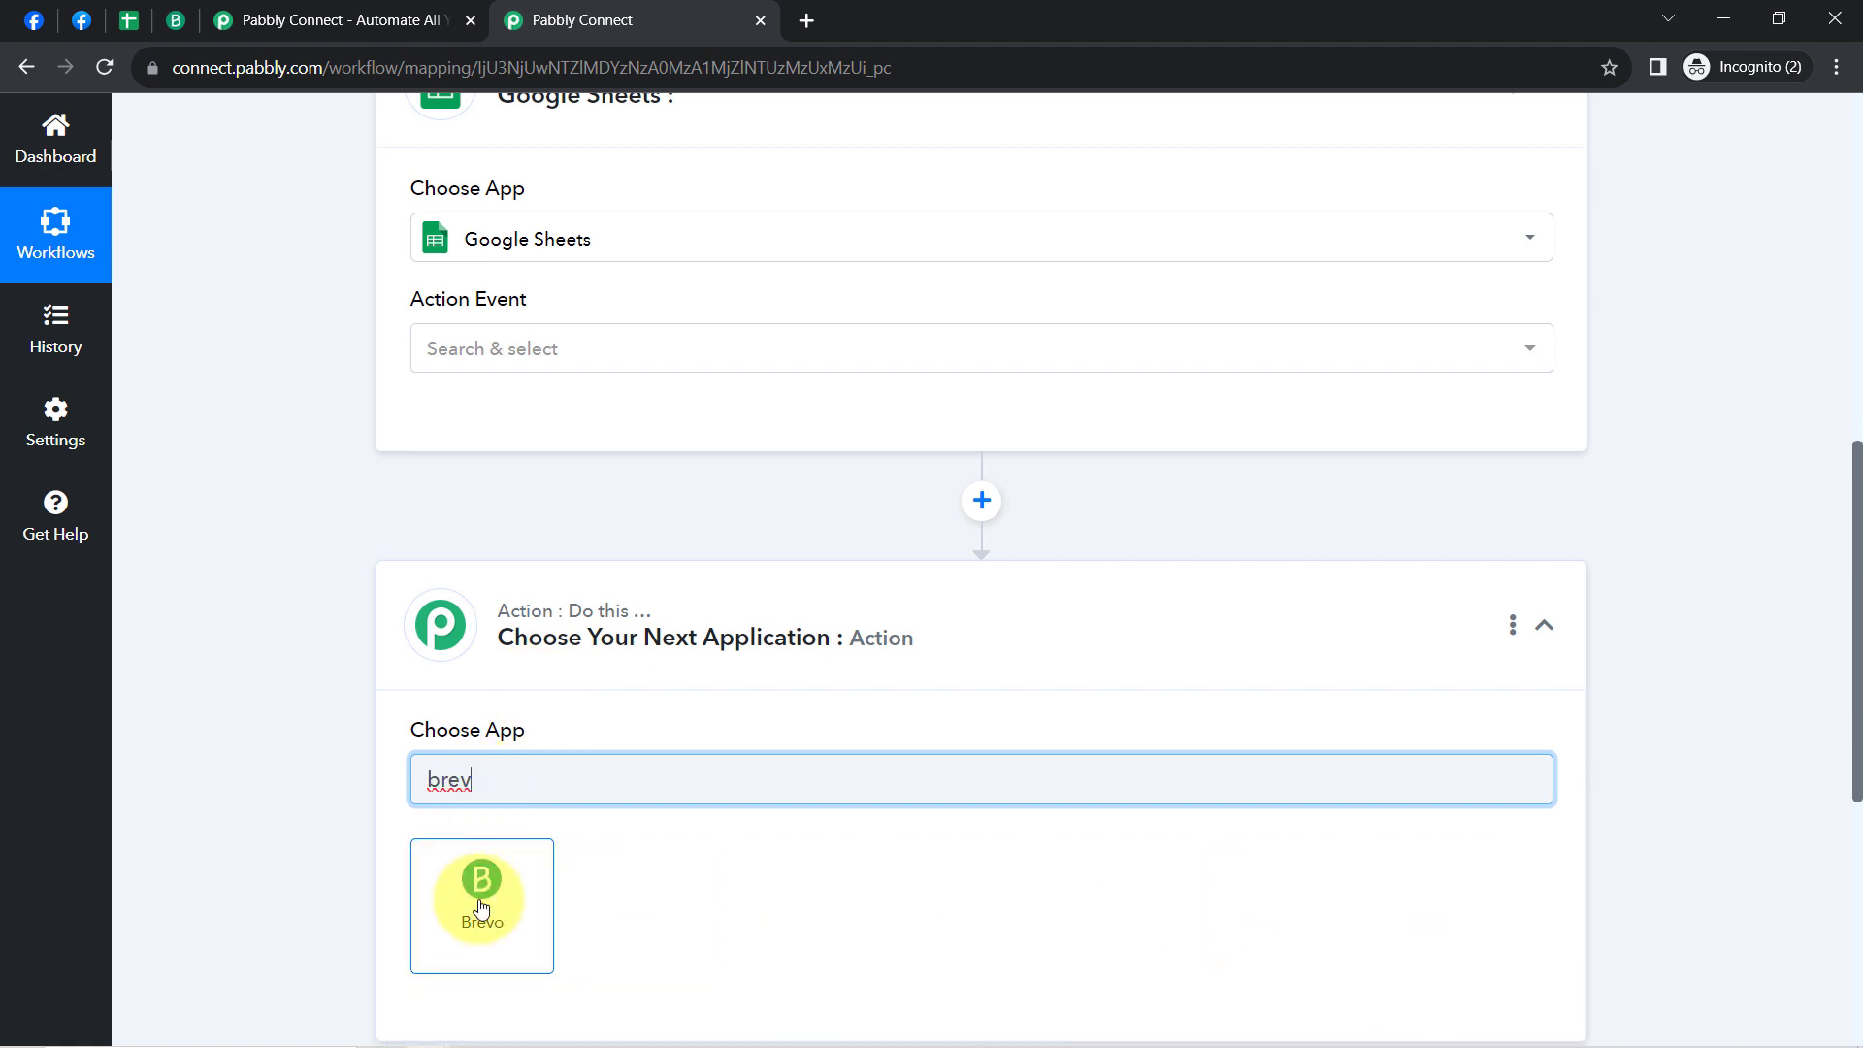
left_click(482, 888)
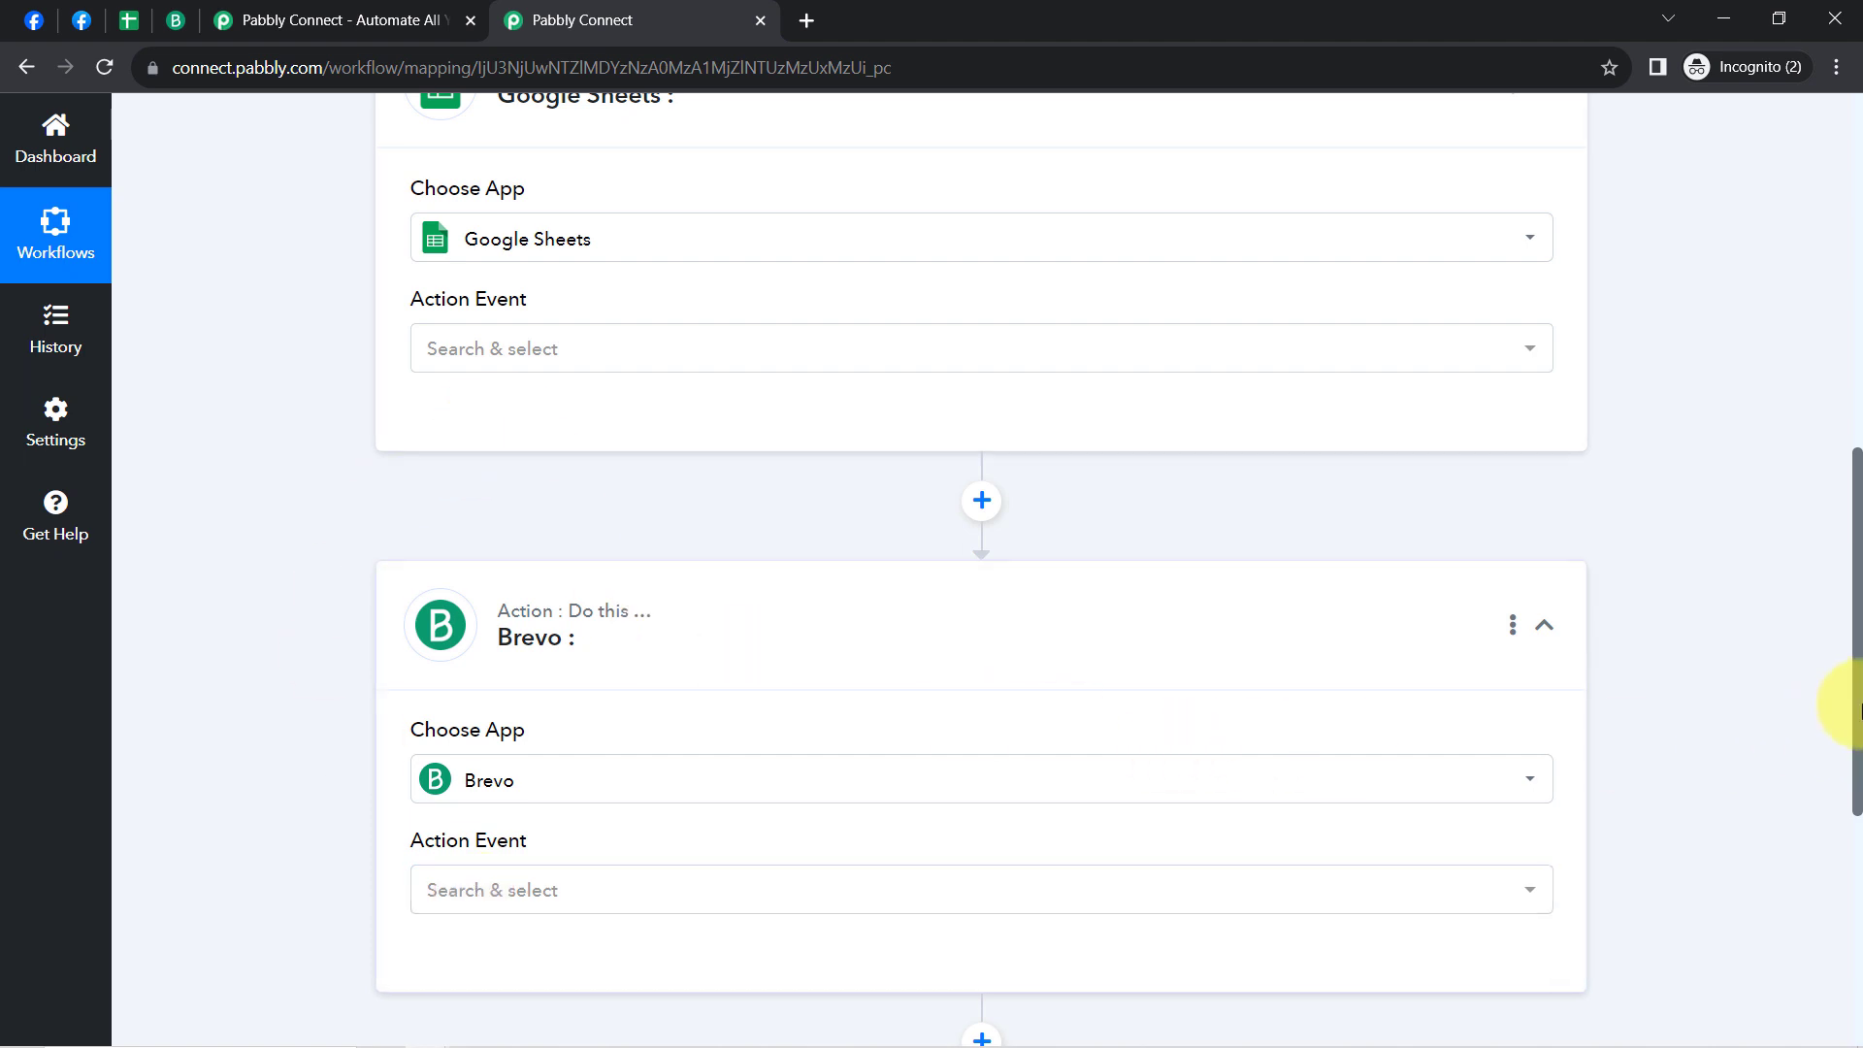
Step: Collapse the Facebook Lead Ads, Google Sheets and Brevo steps to show the workflow as an overview
left_click_drag(1858, 708, 1829, 378)
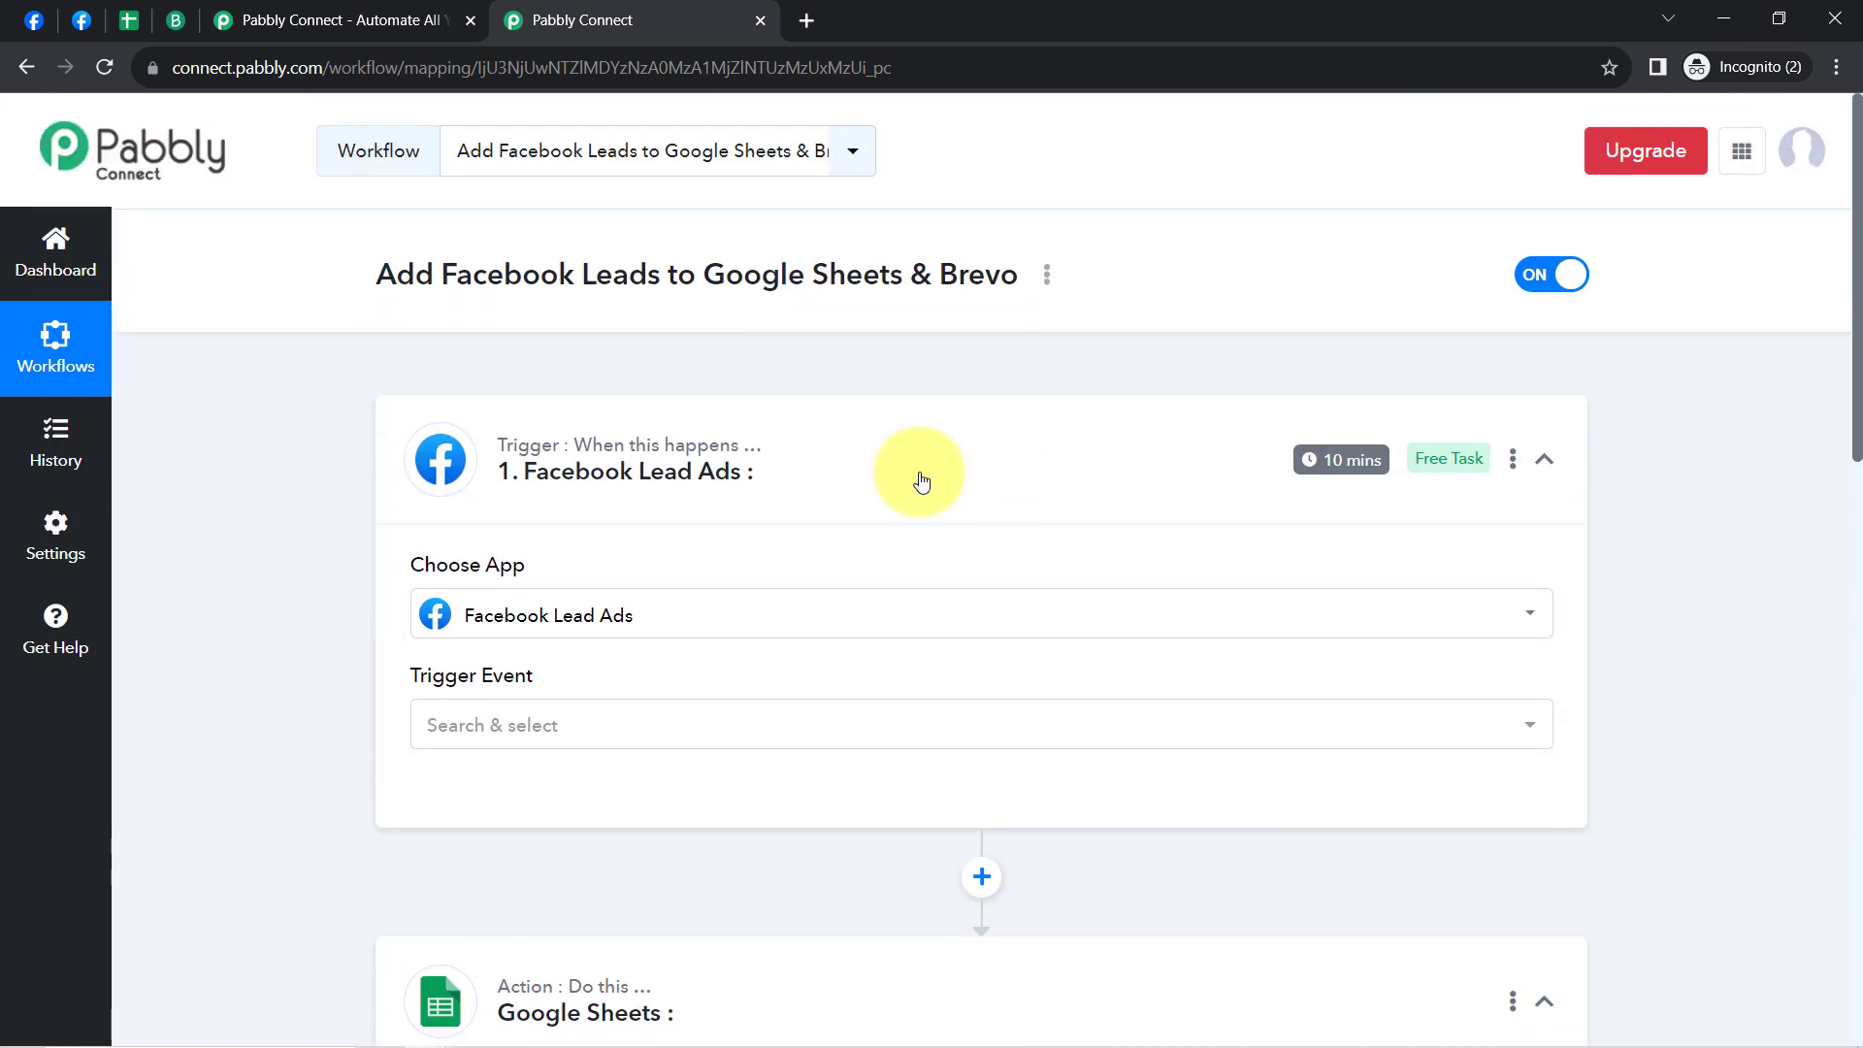
left_click(621, 447)
left_click(475, 713)
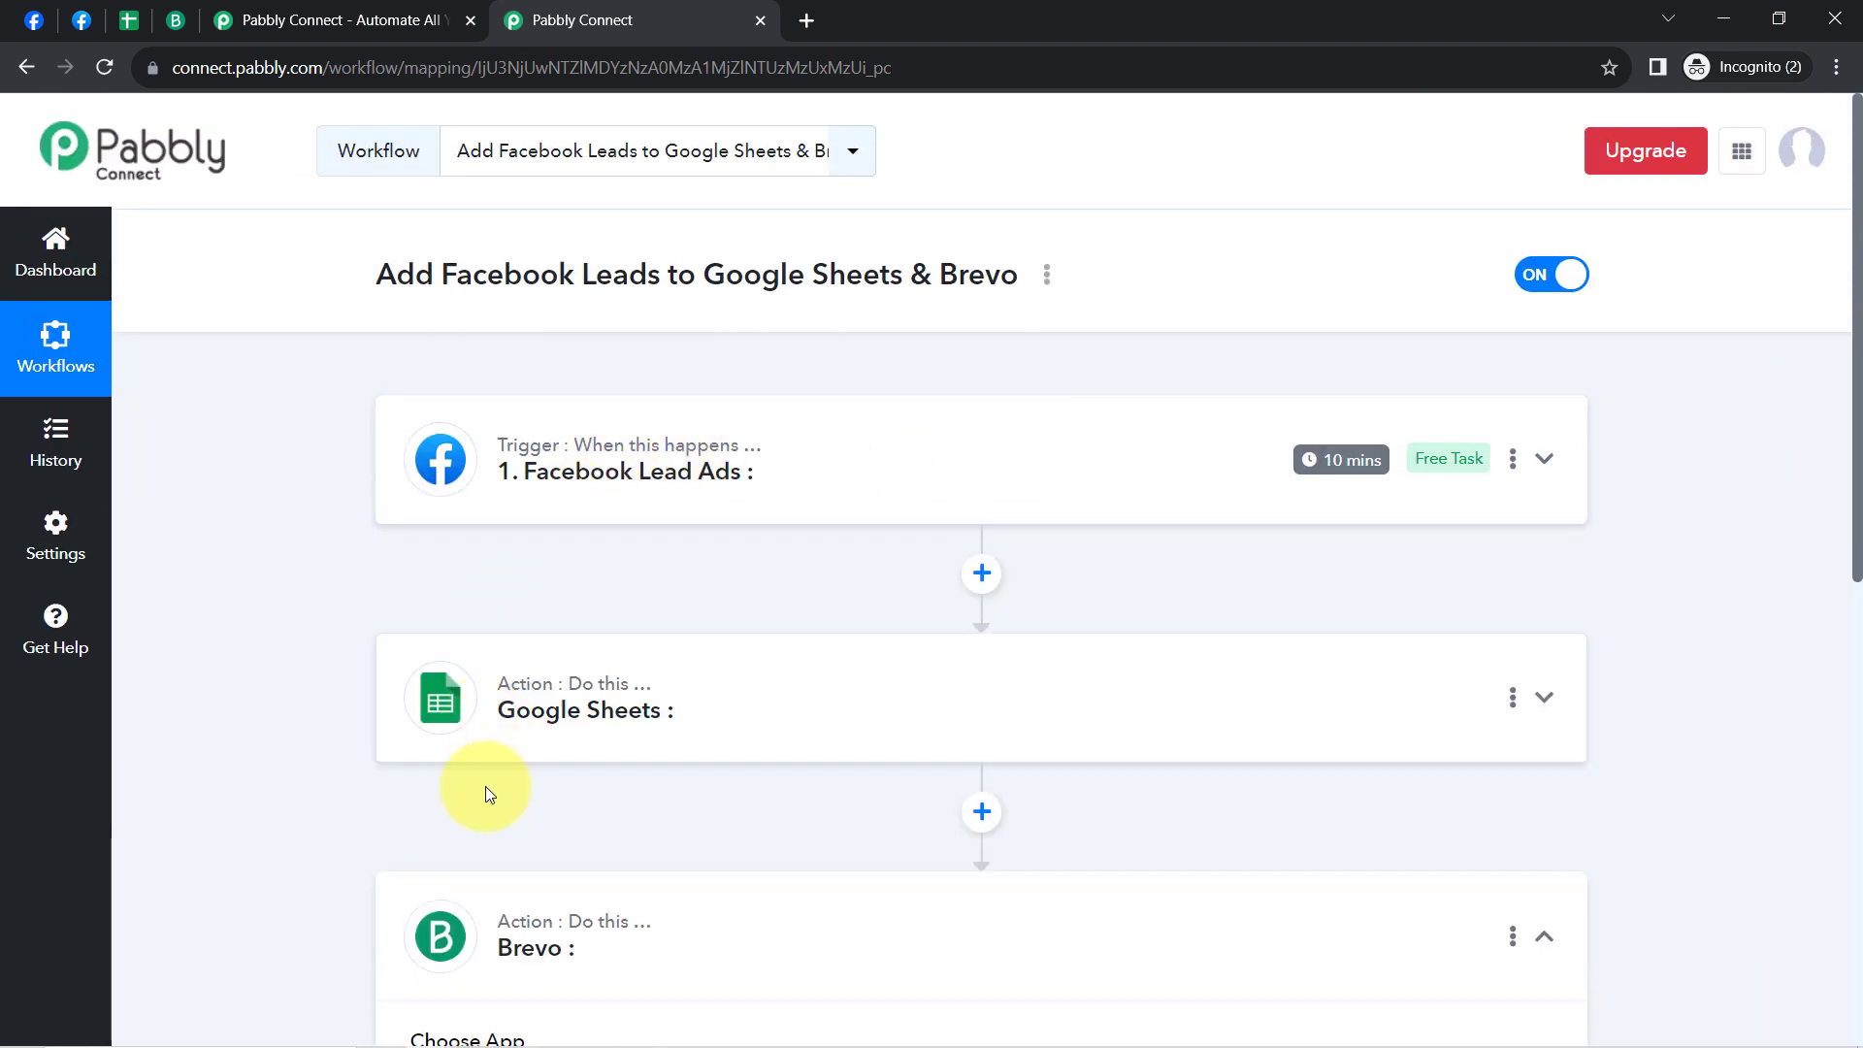
left_click(491, 920)
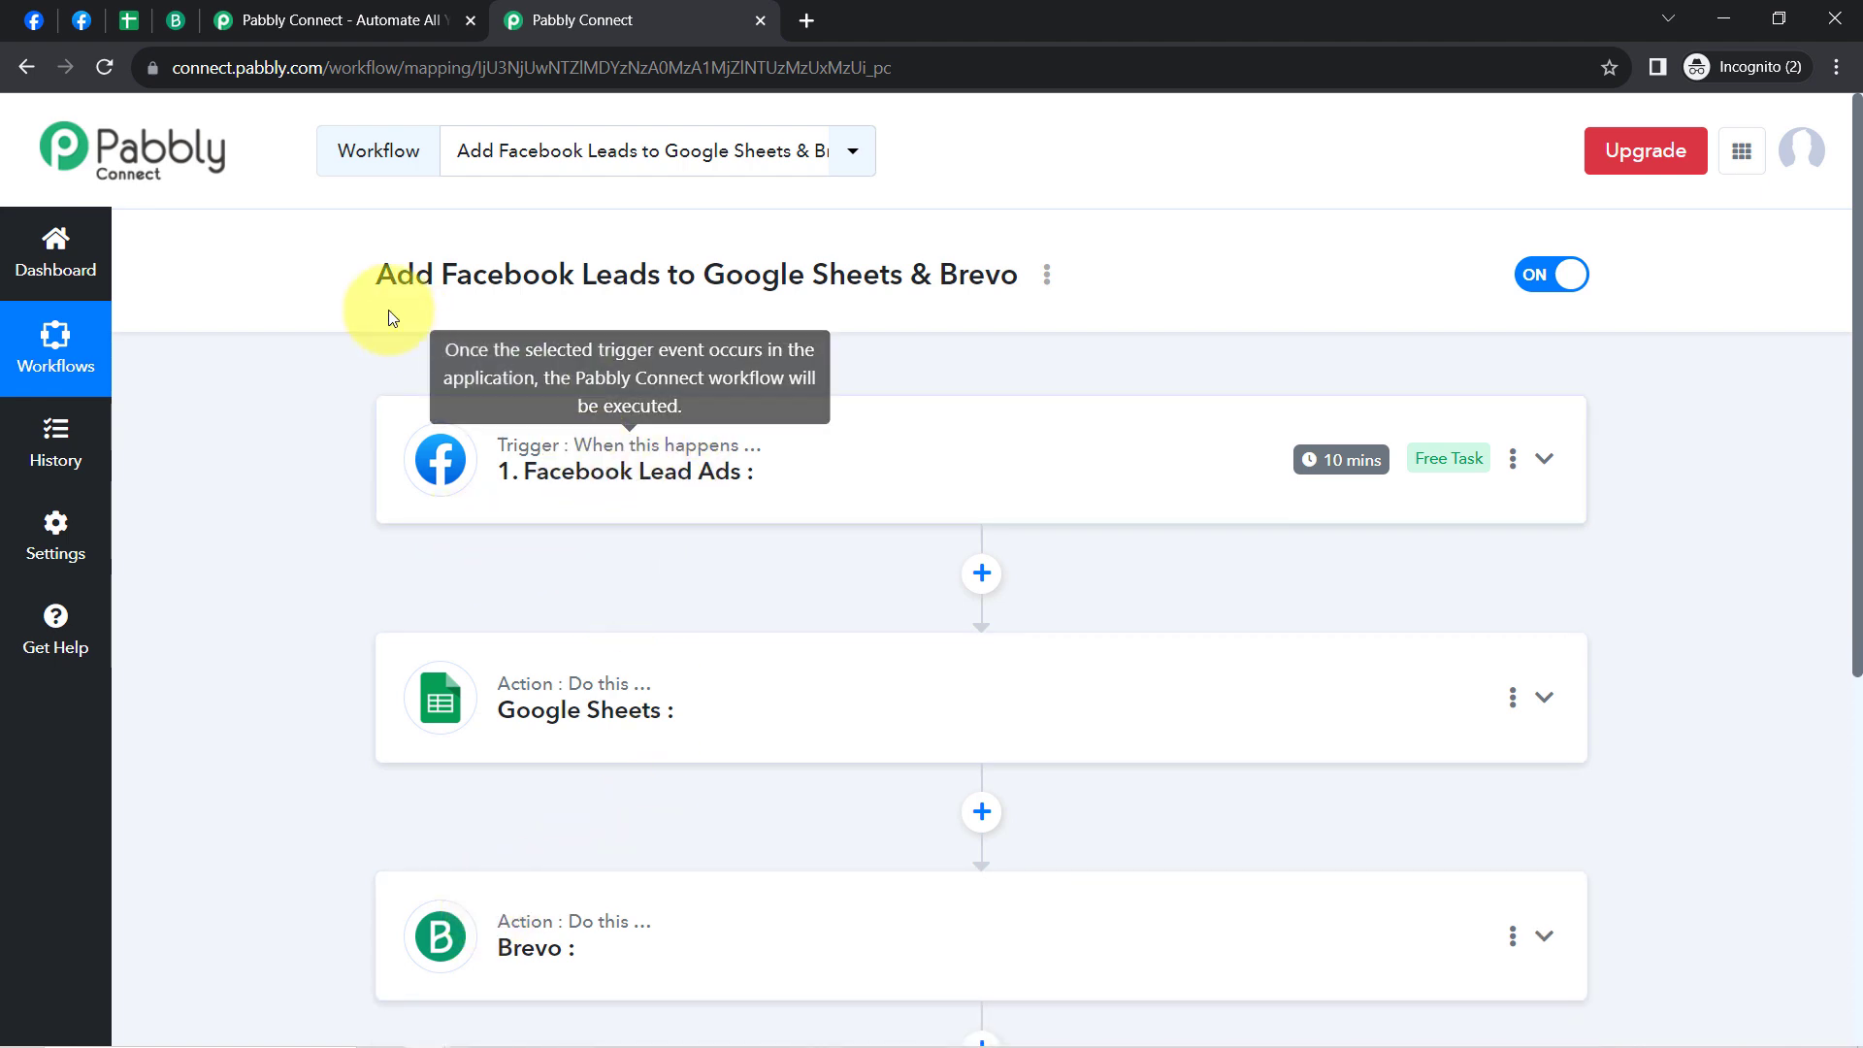
Step: Expand the Facebook Lead Ads trigger and set its trigger event to New Lead (Instant)
left_click(475, 487)
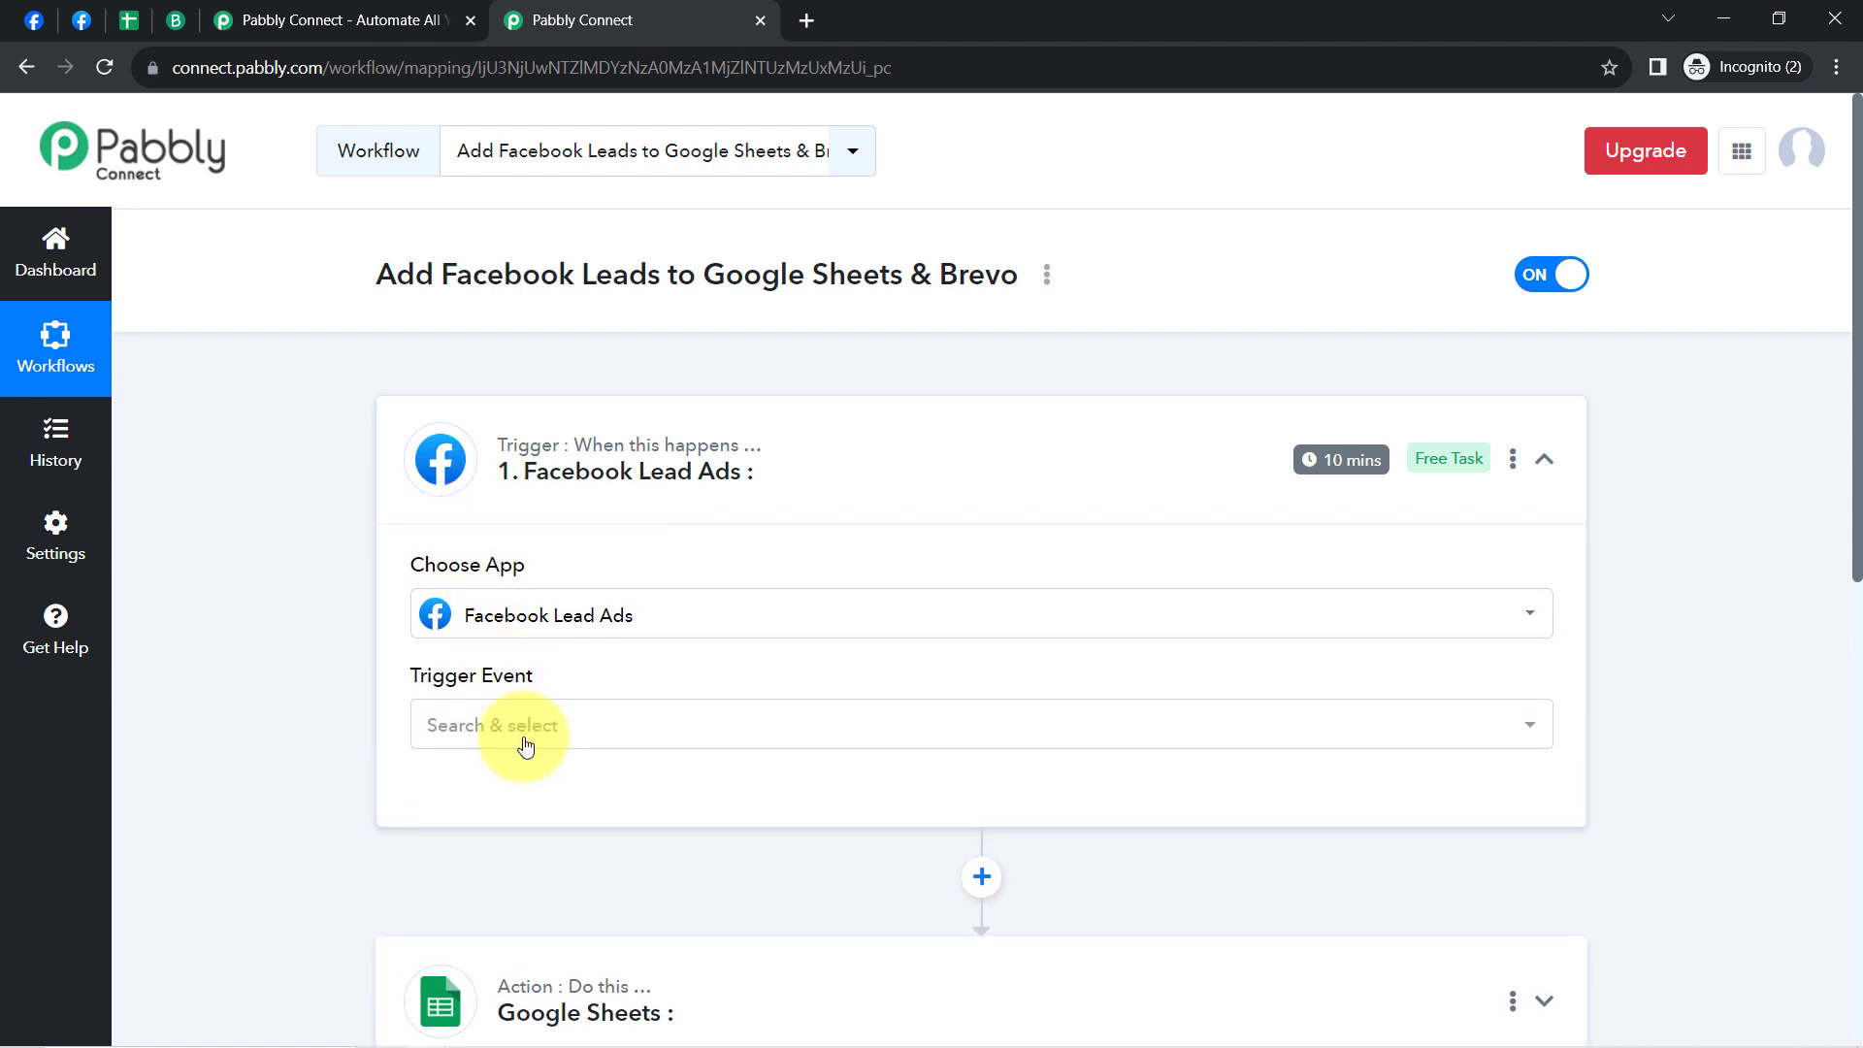
left_click(524, 739)
left_click(536, 864)
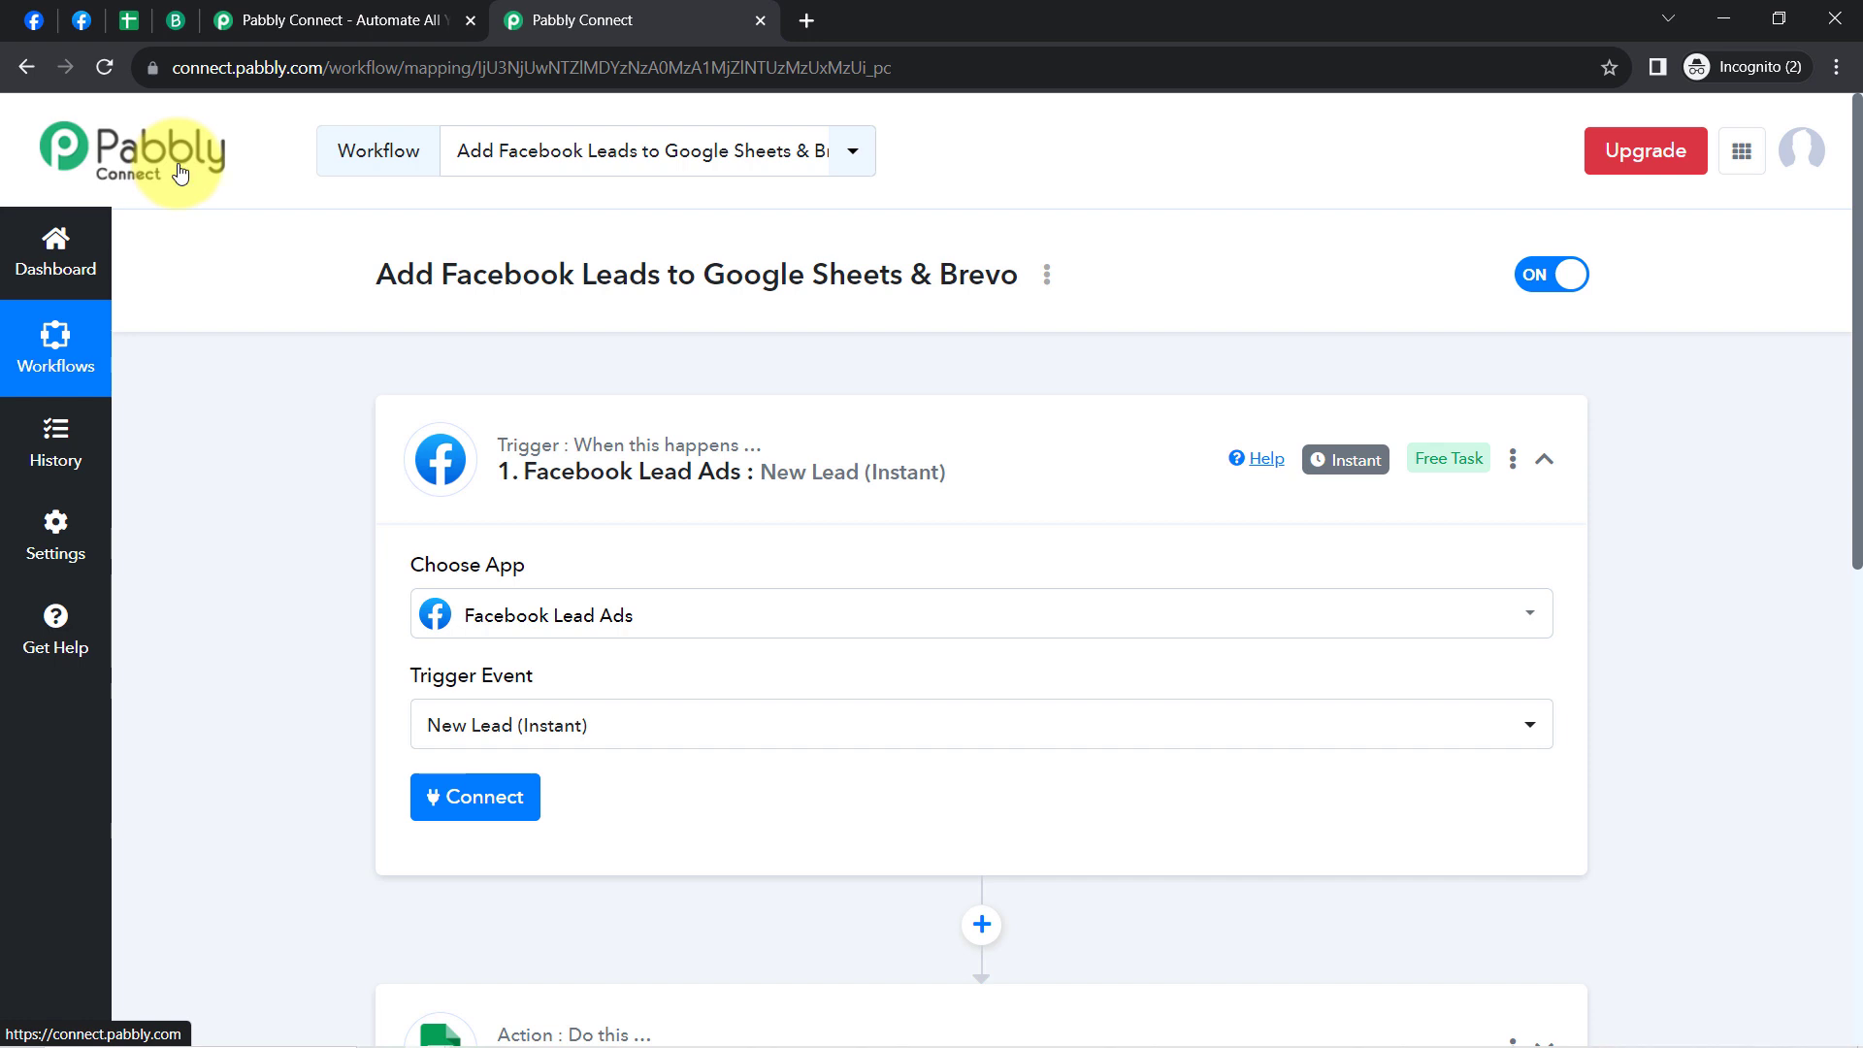
Step: Connect Facebook Lead Ads to the trigger by adding a new connection
left_click_drag(1855, 275, 1856, 377)
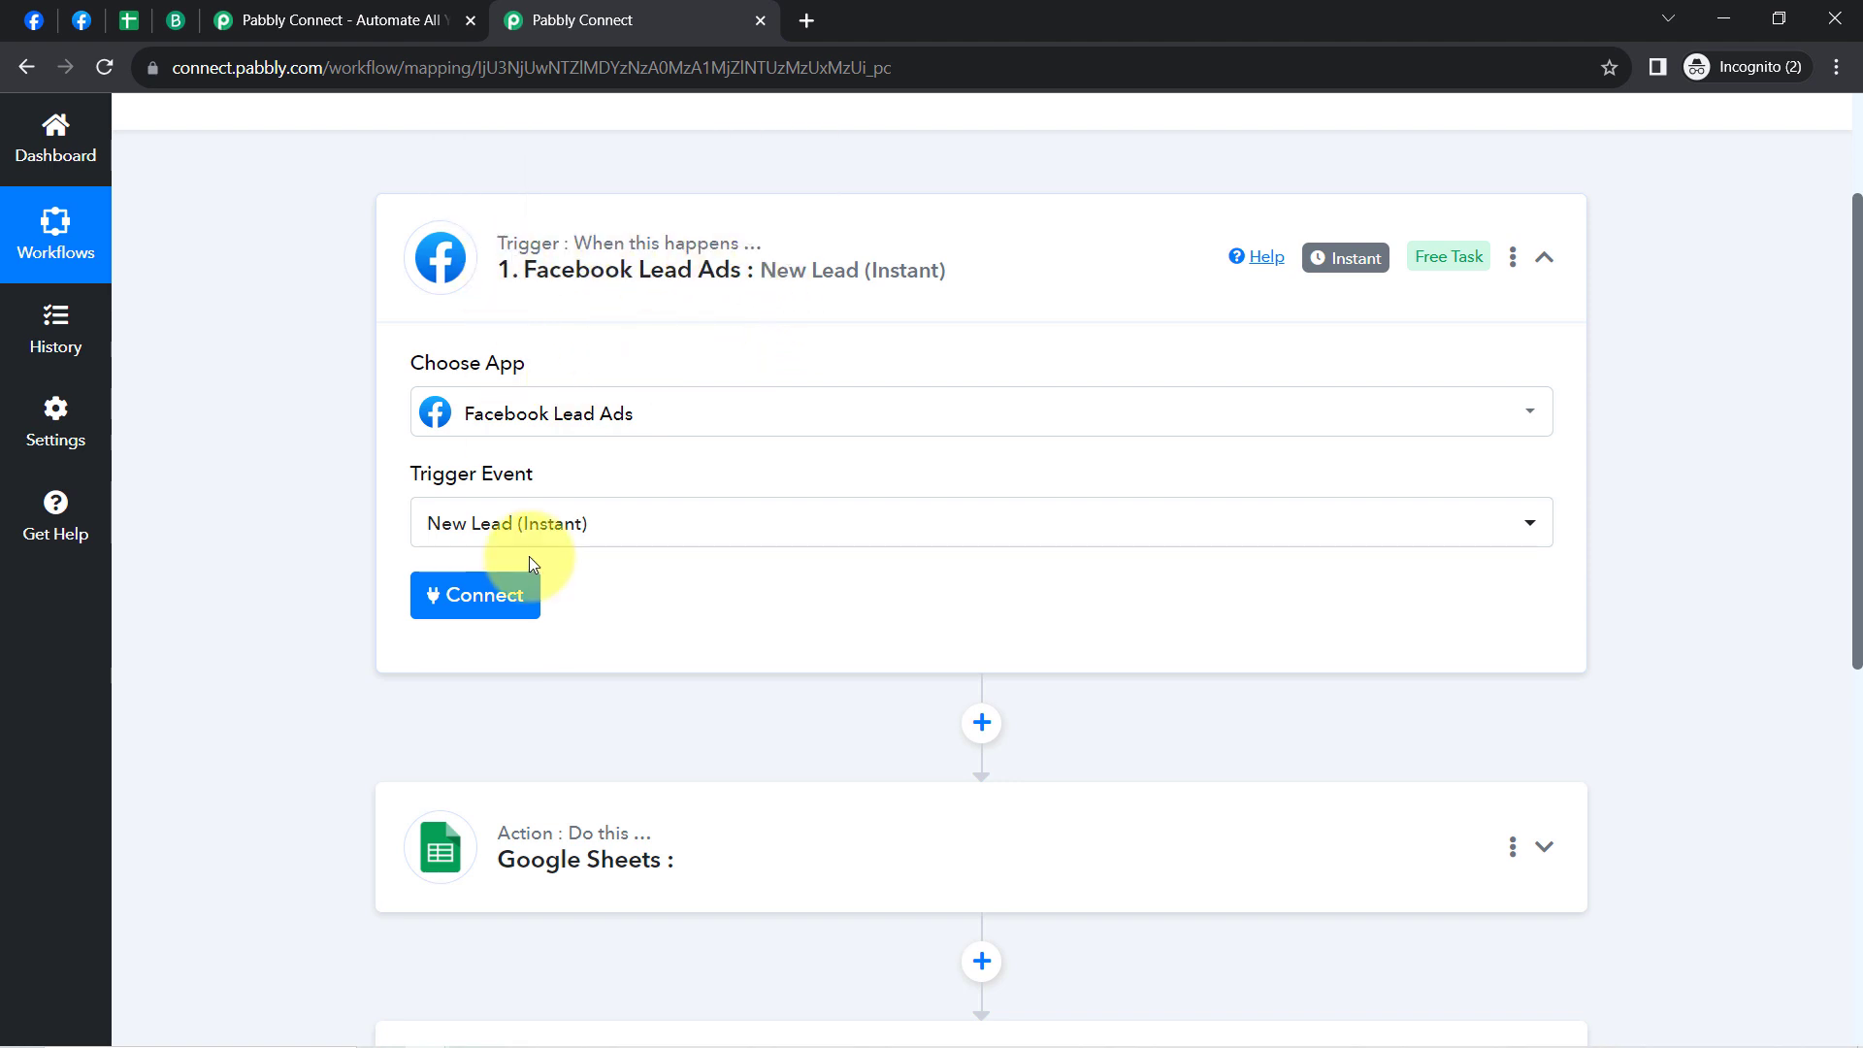
left_click(478, 593)
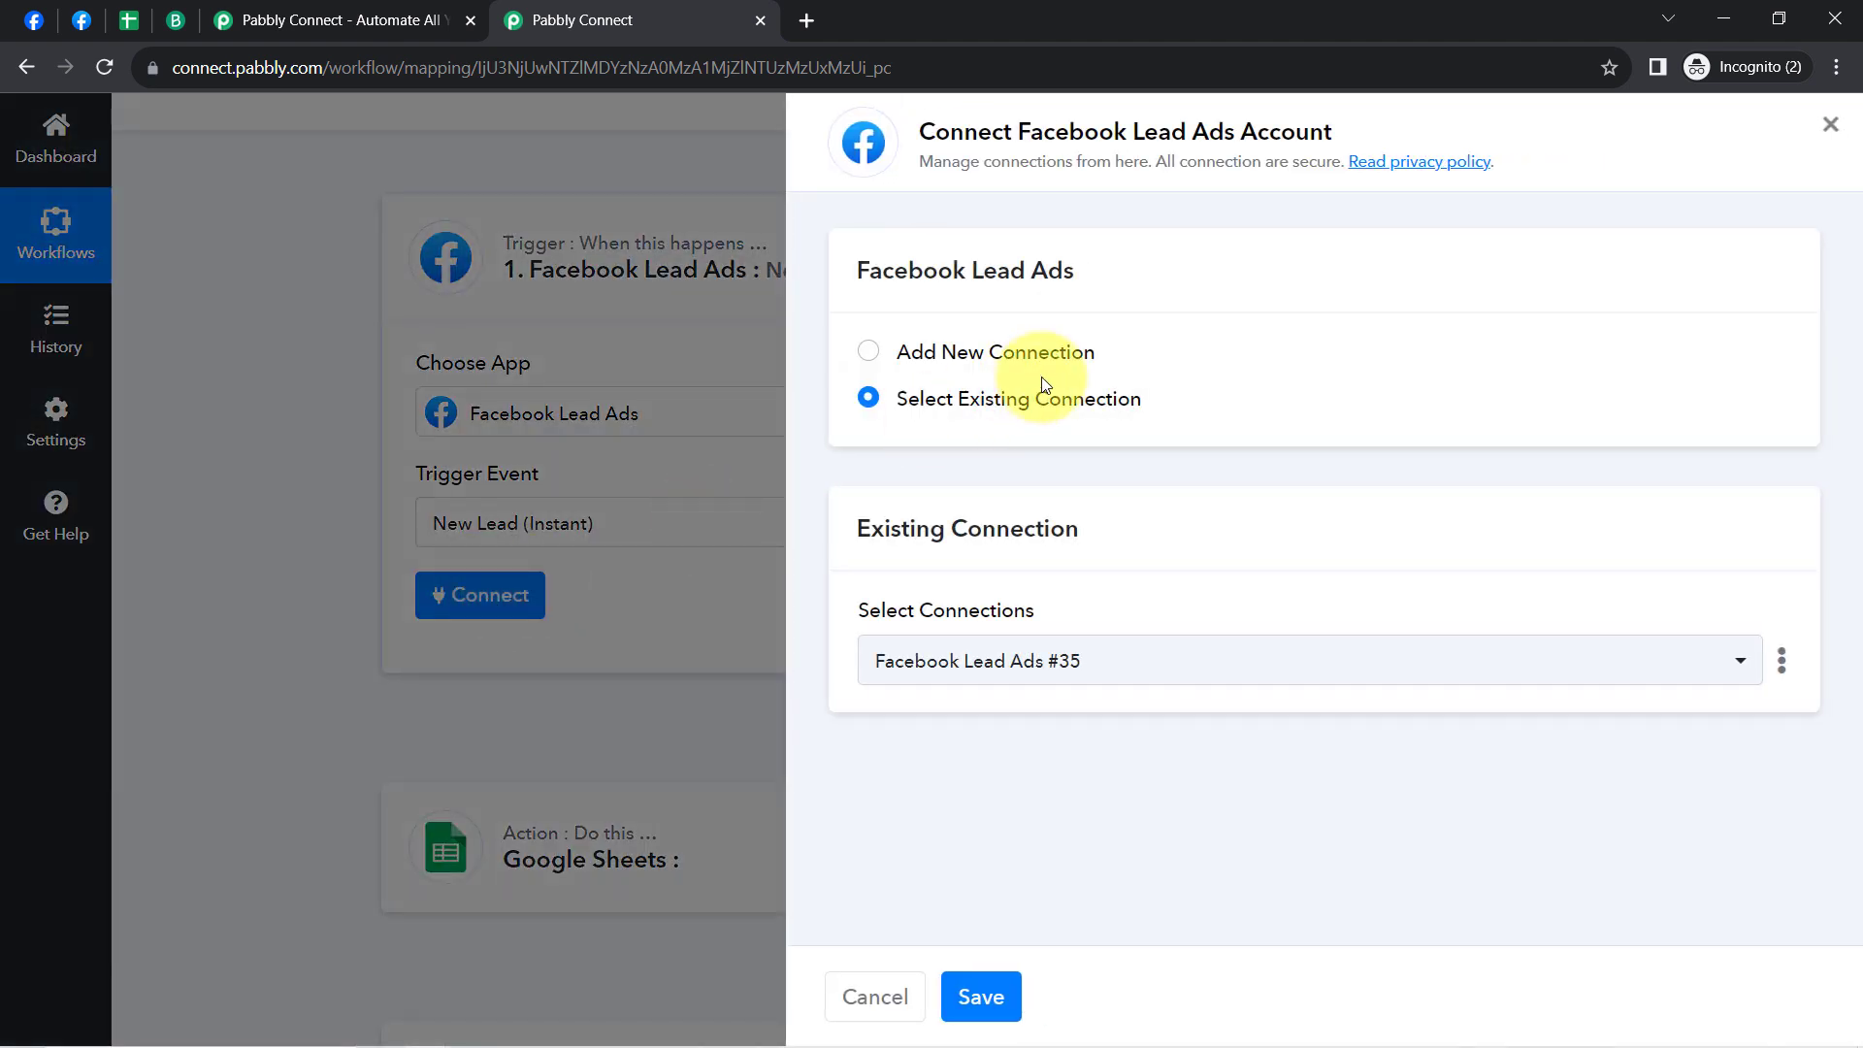
left_click(1056, 357)
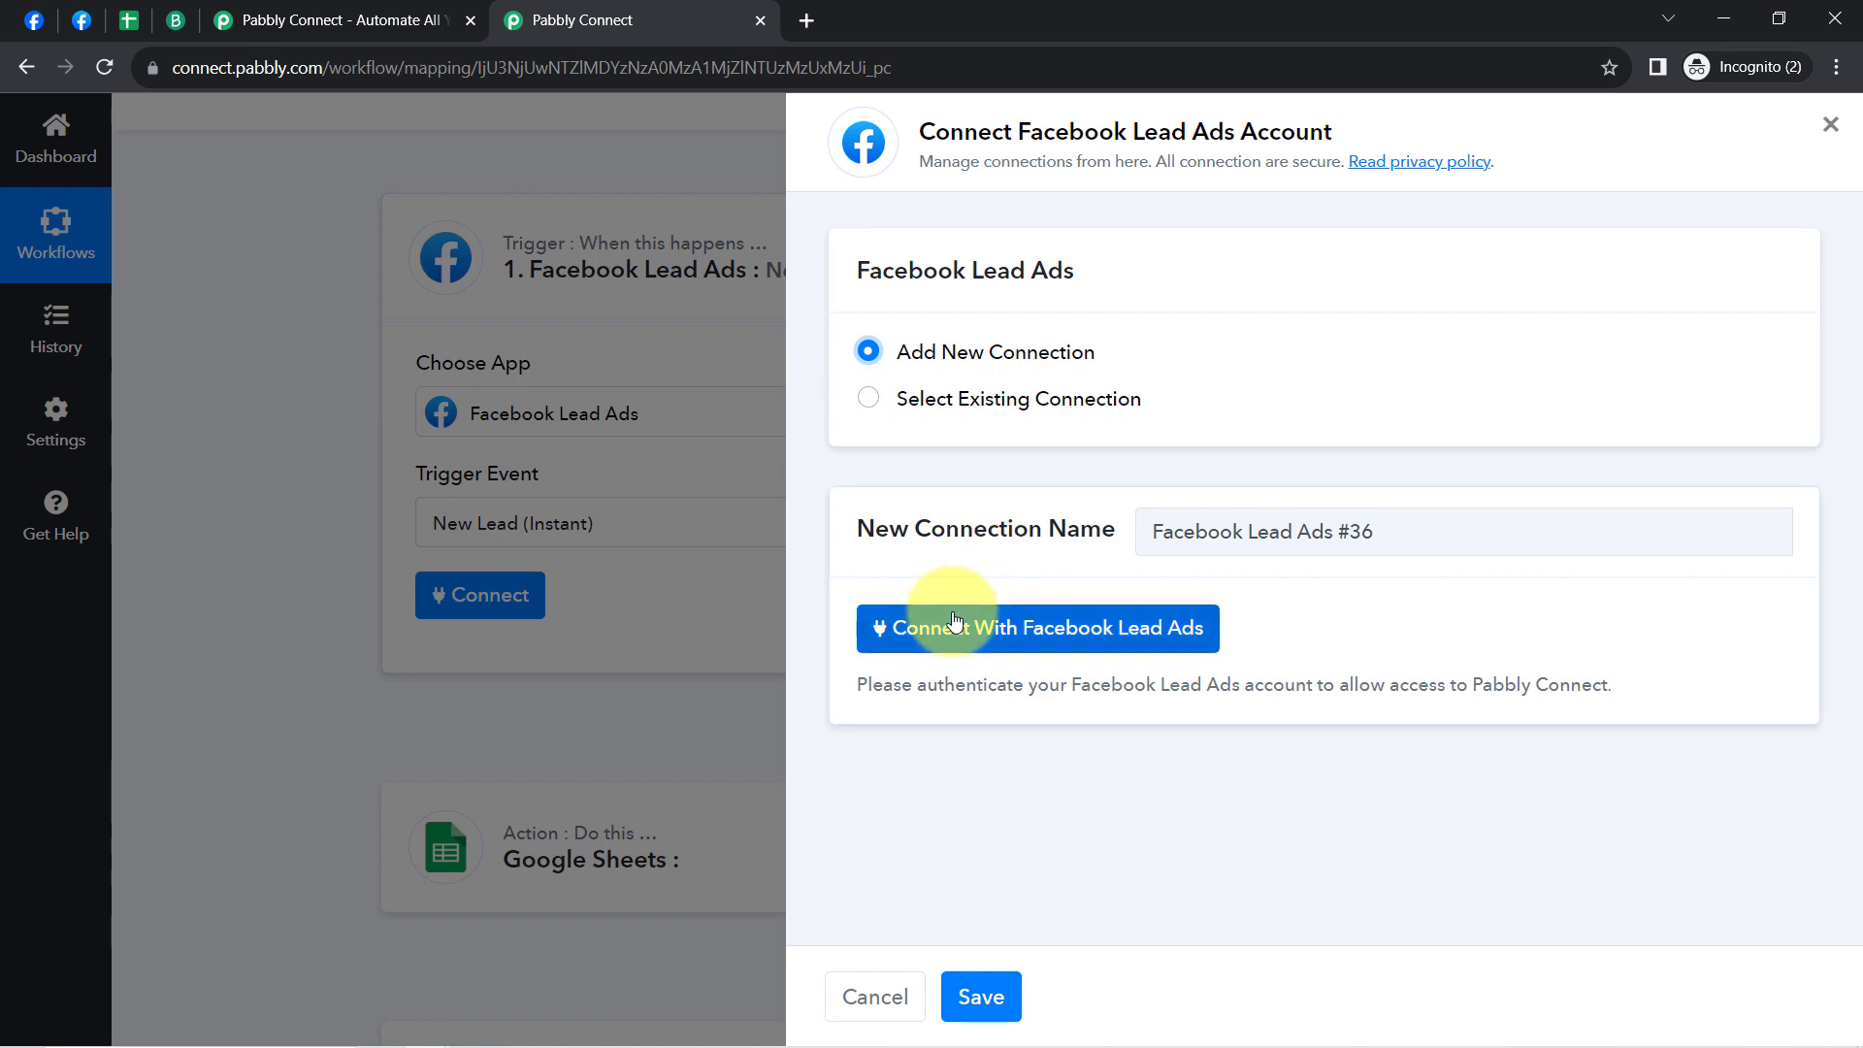
left_click(1092, 628)
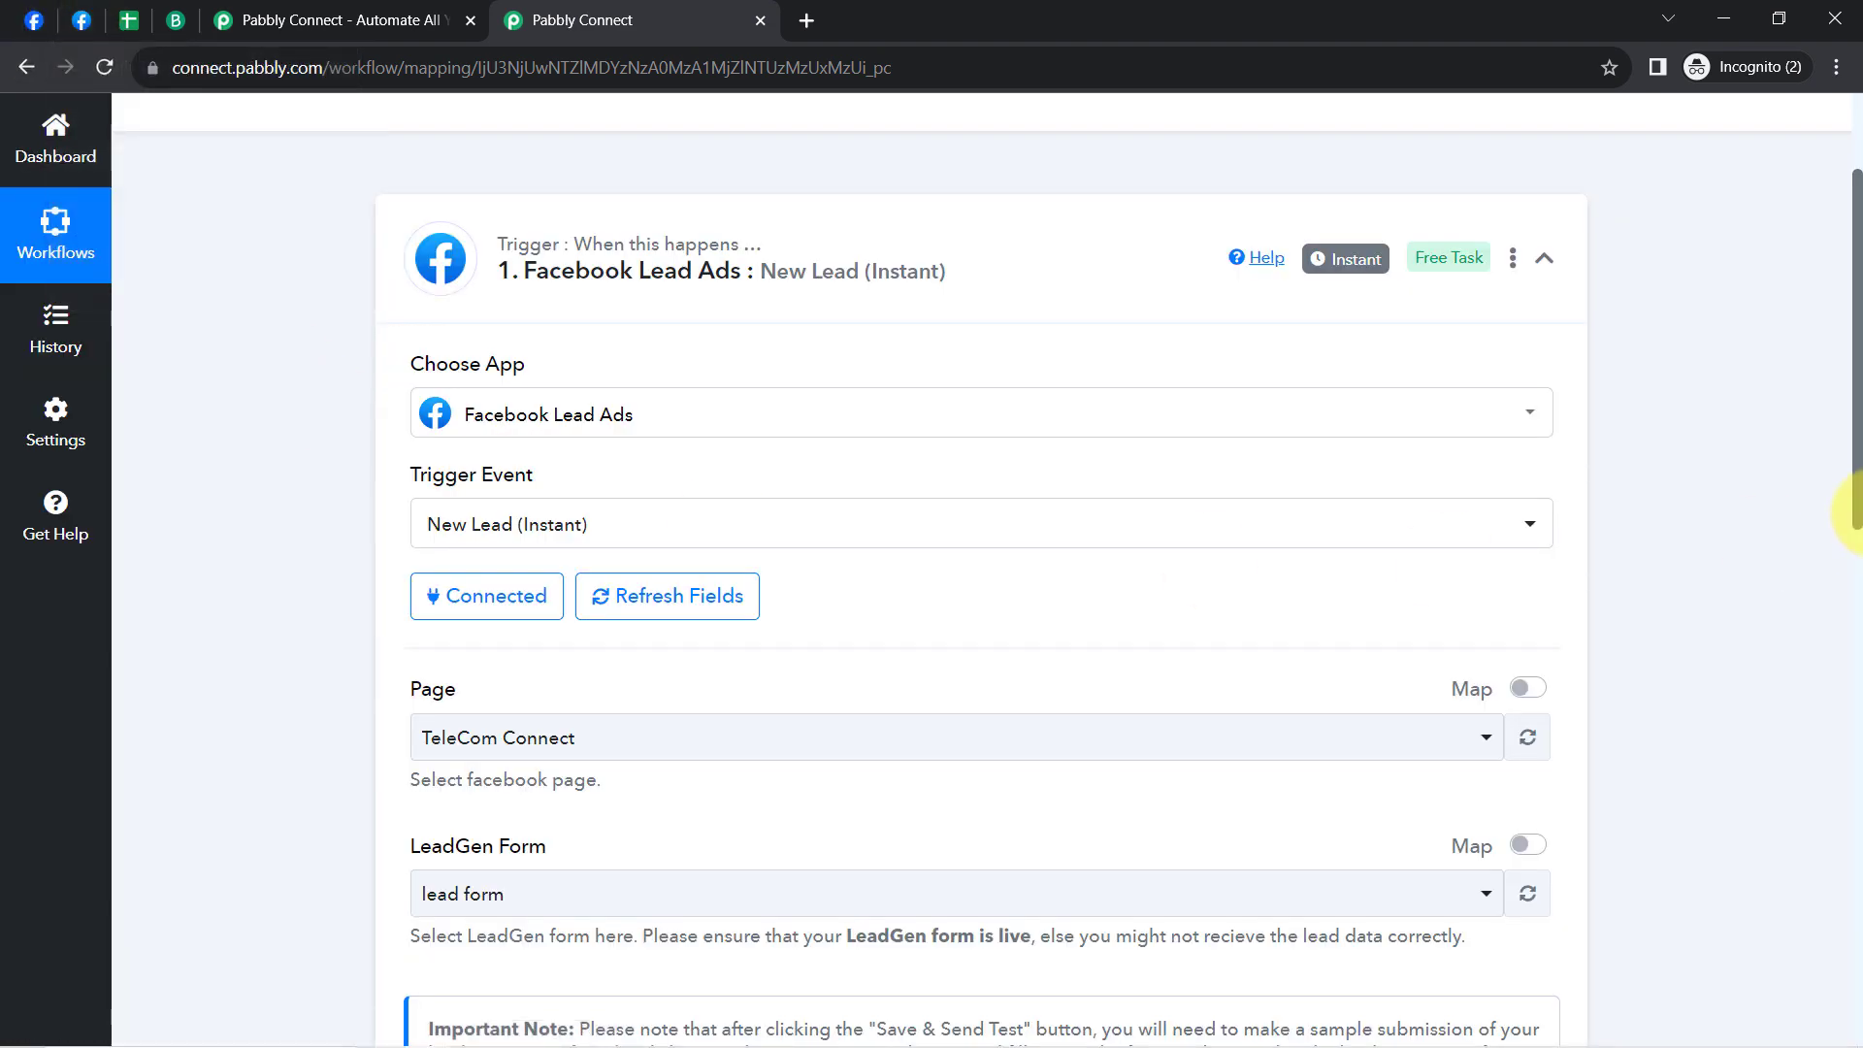
Step: Look through the Facebook pages offered for the trigger's Page field without changing the selection
left_click_drag(1859, 376, 1851, 459)
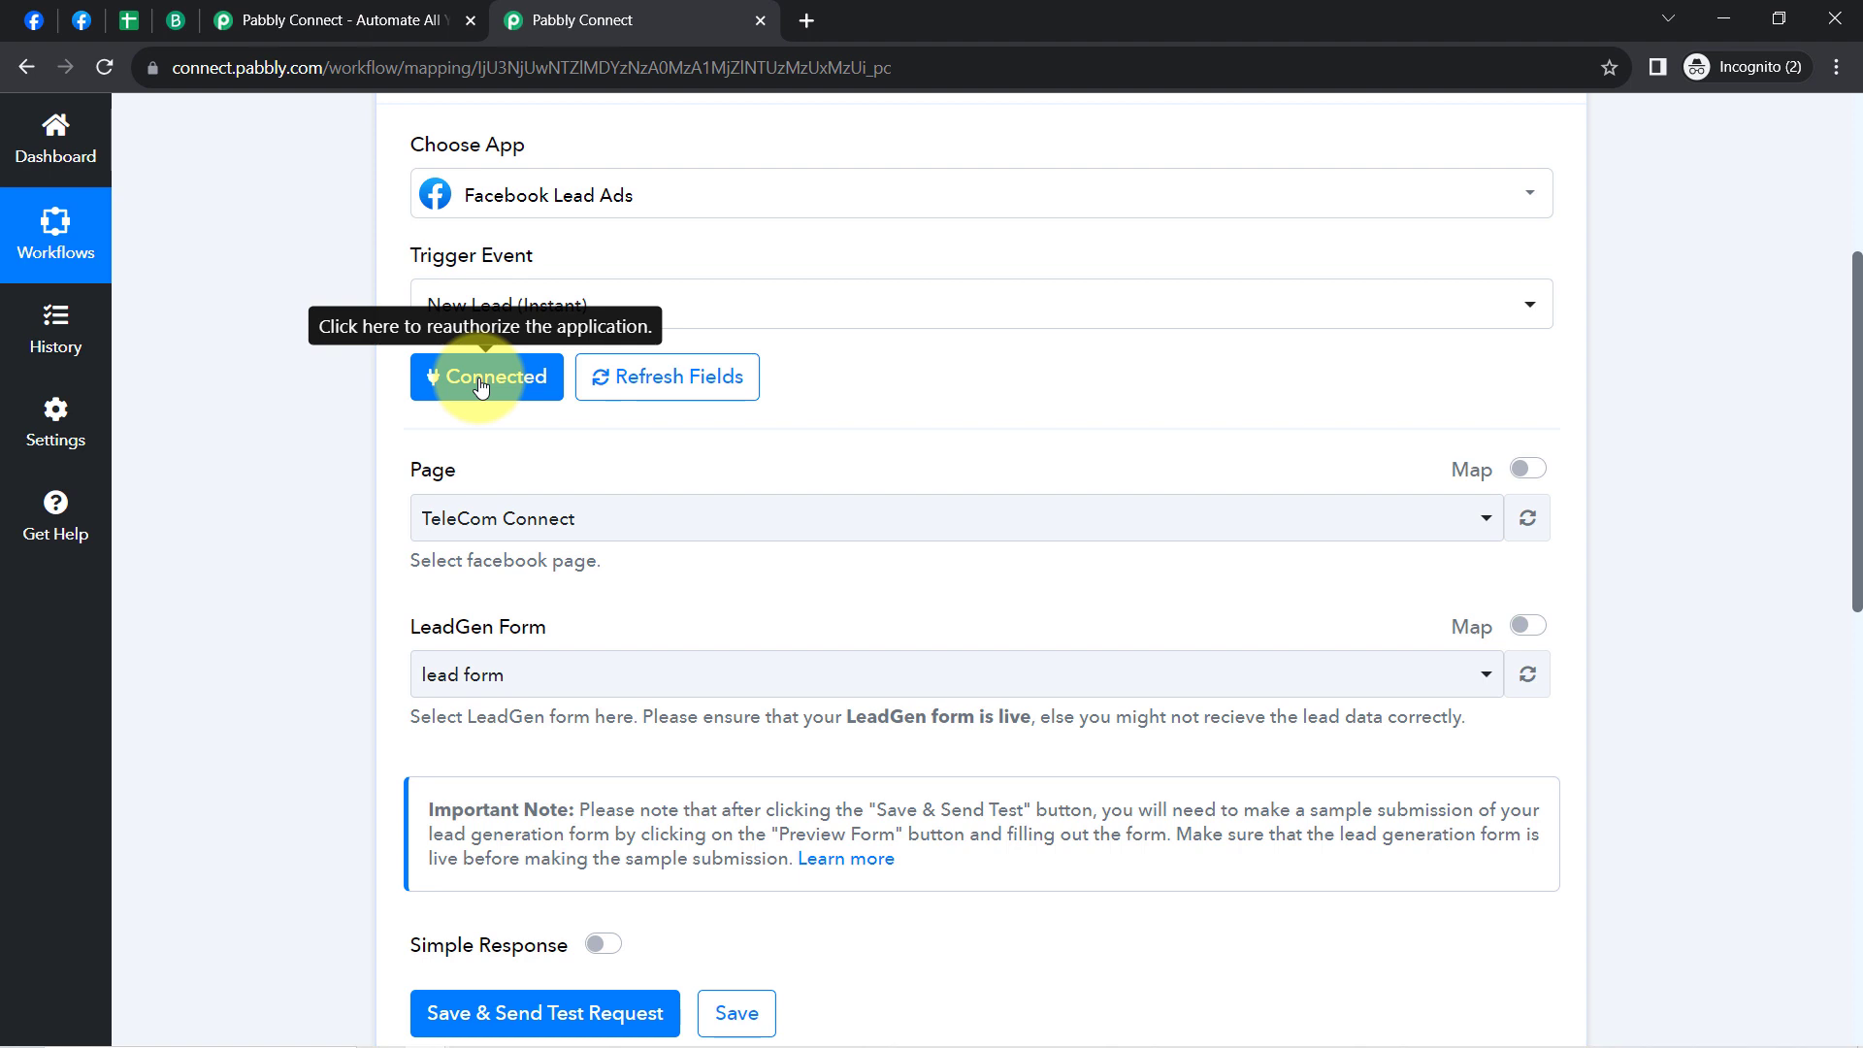
mouse_move(472, 487)
left_mouse_down()
mouse_move(432, 490)
mouse_move(462, 477)
left_mouse_up()
left_click(469, 519)
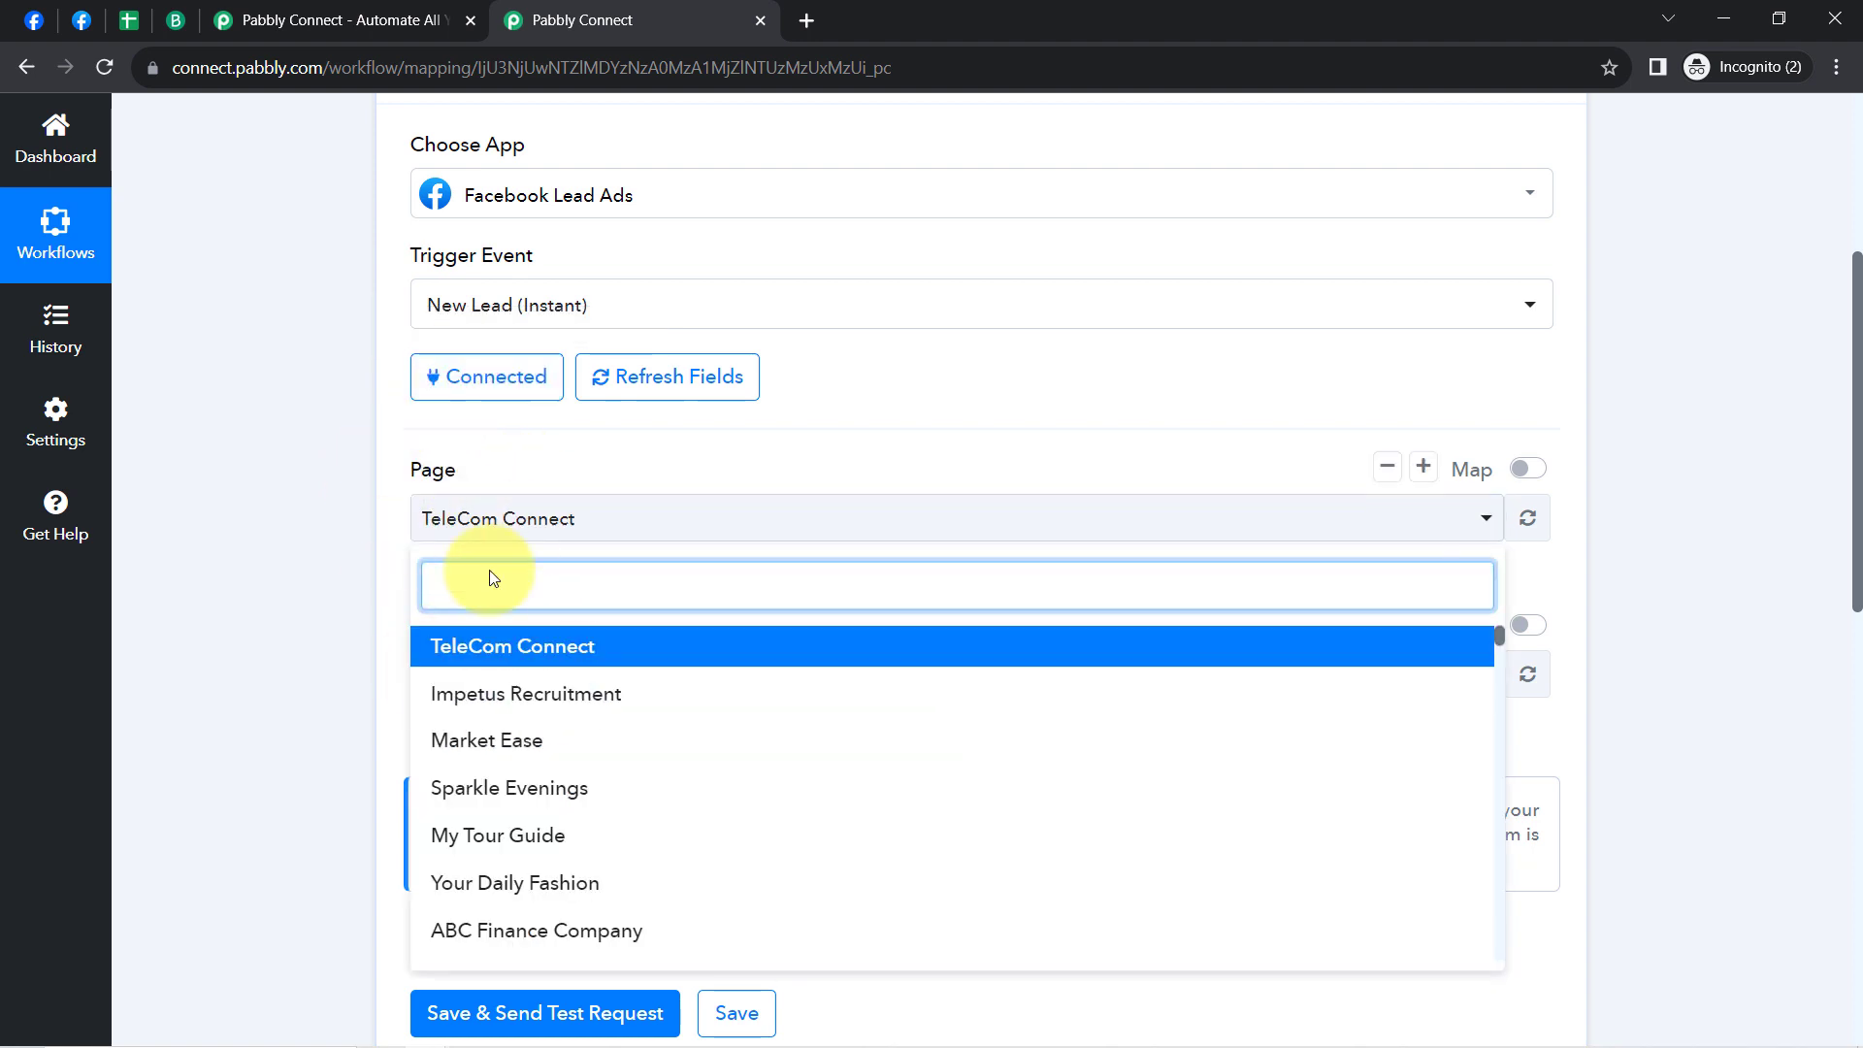
left_click(344, 406)
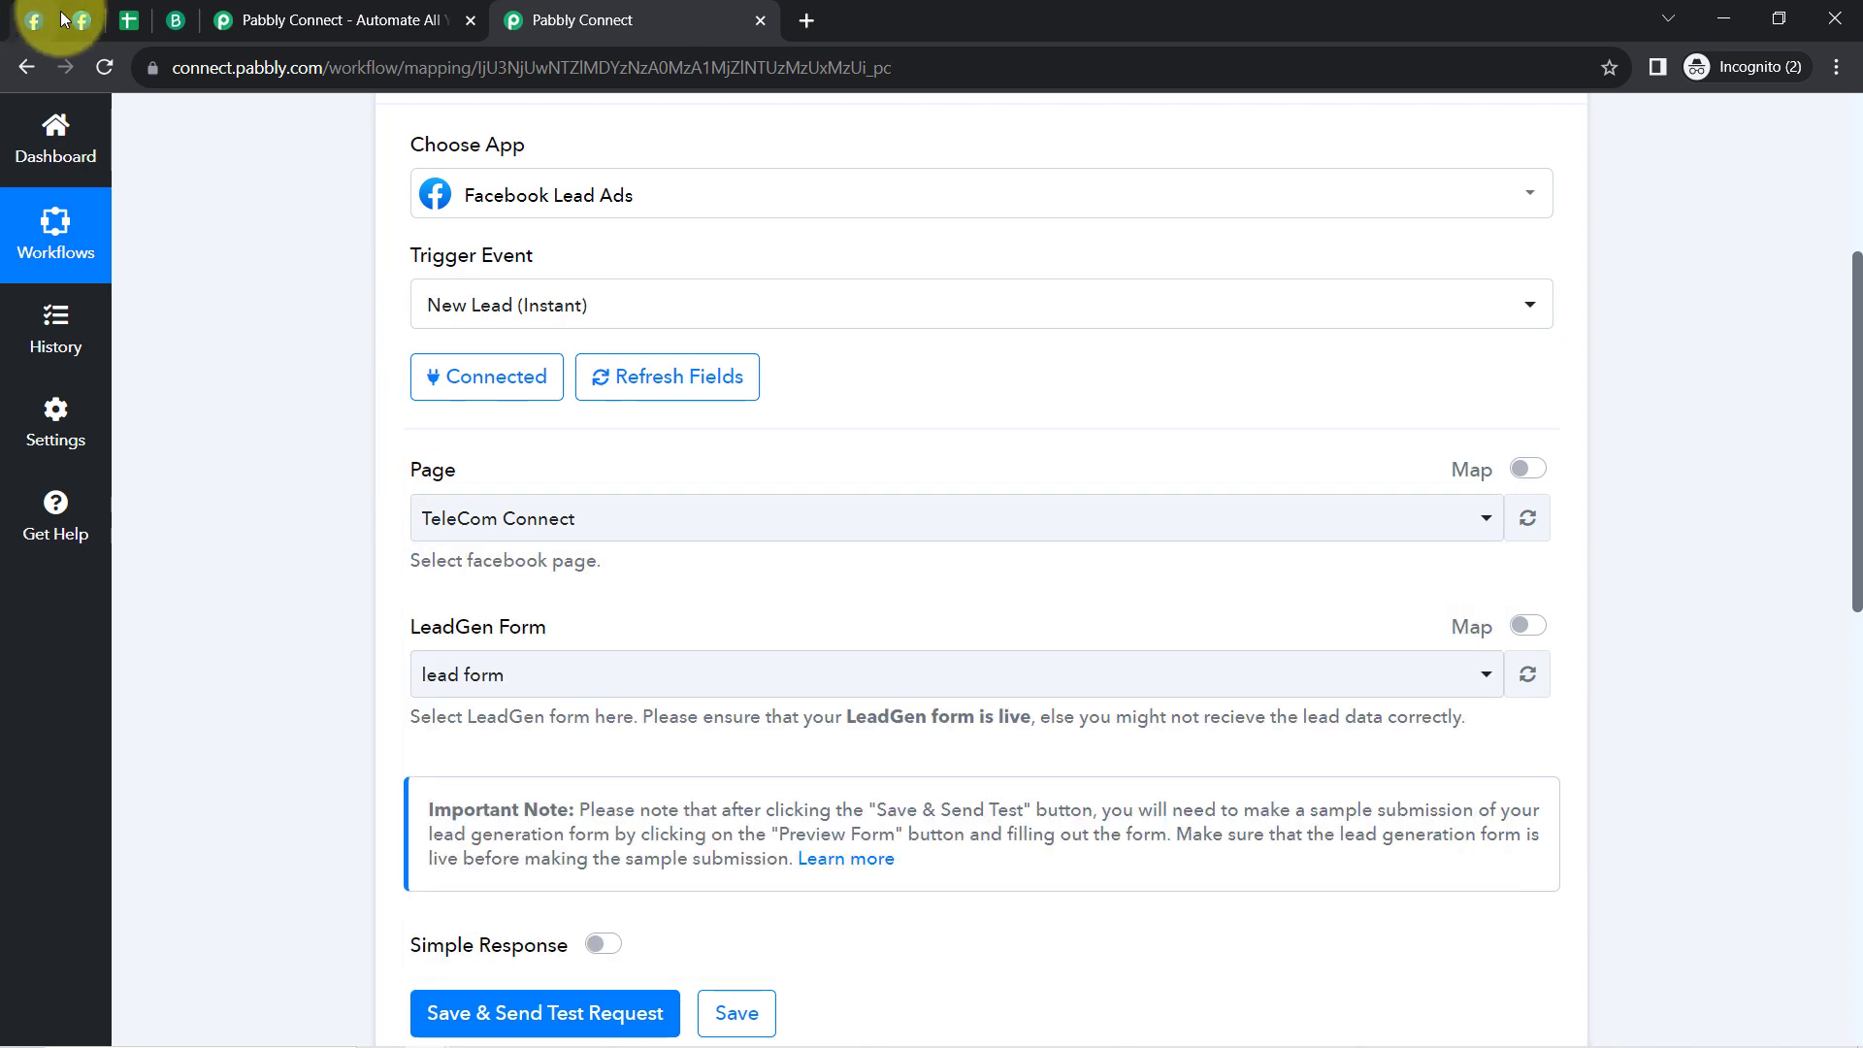
Step: Switch to Facebook, view the account's managed pages in a separate browser tab and close that tab
left_click(32, 21)
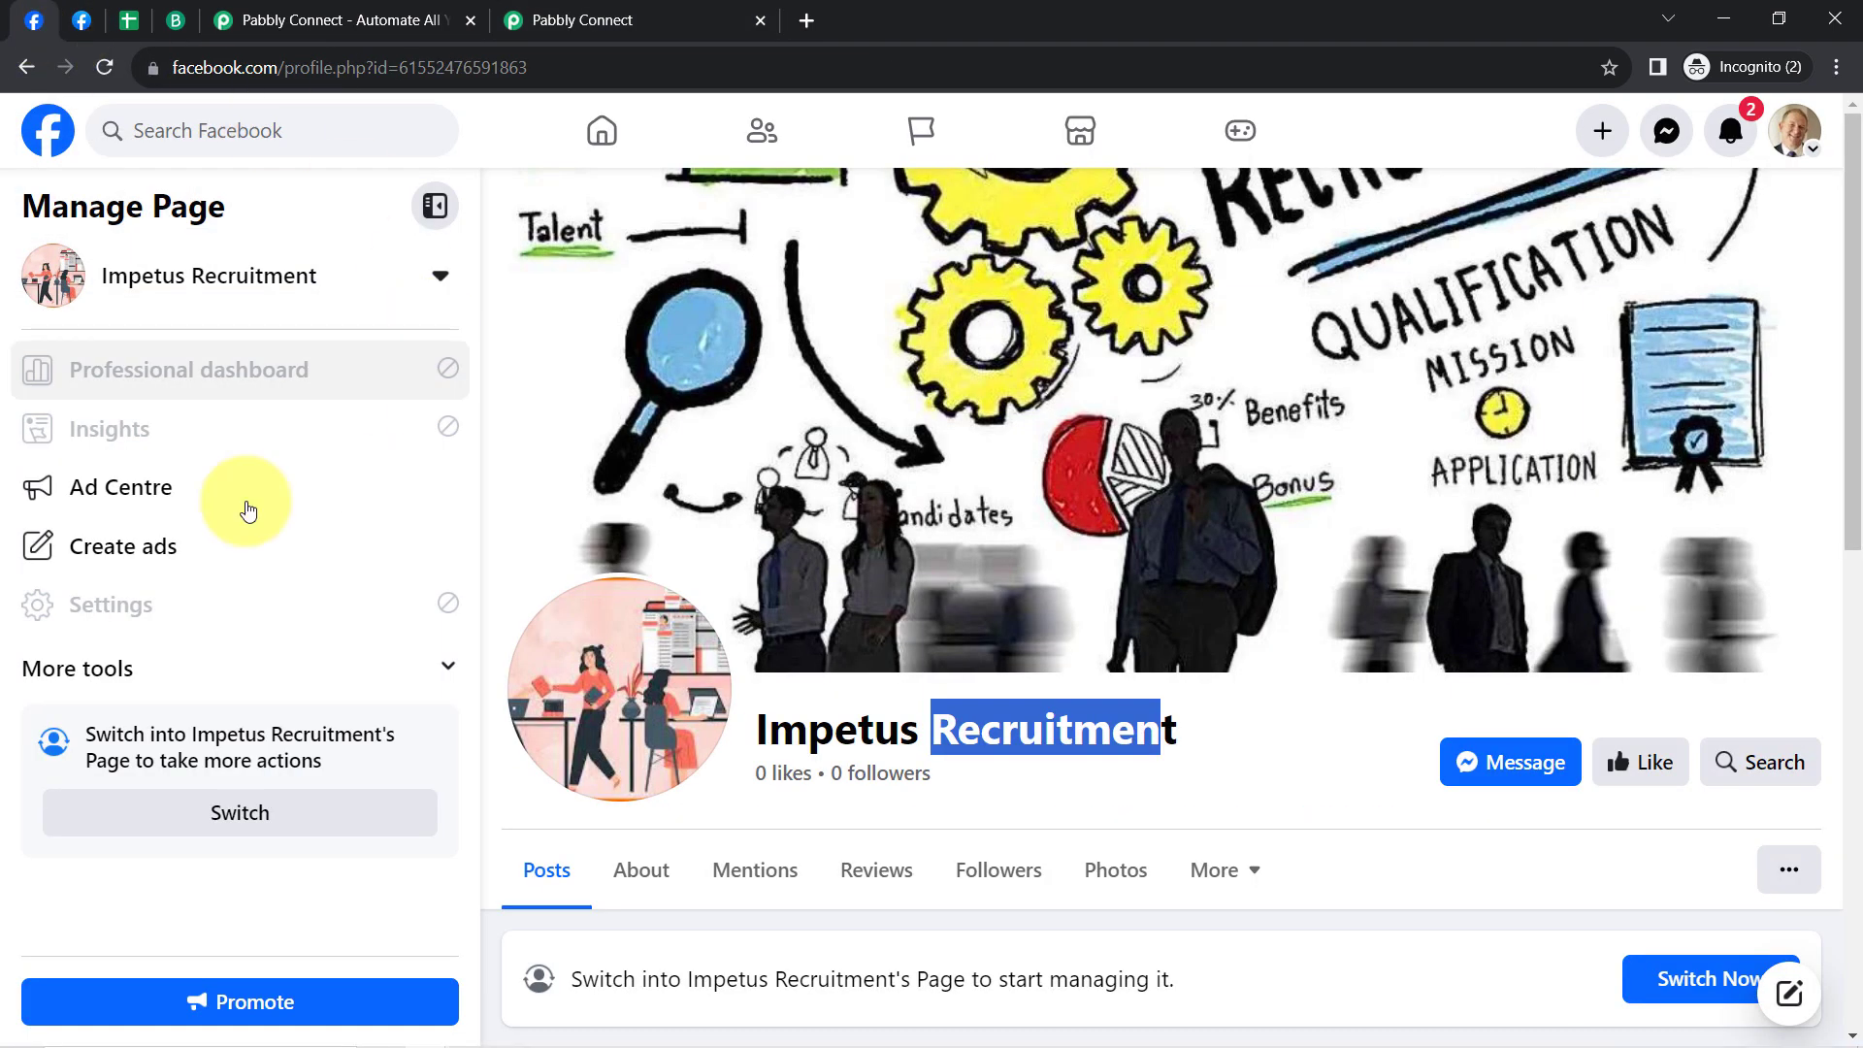
right_click(917, 134)
left_click(951, 159)
left_click(301, 10)
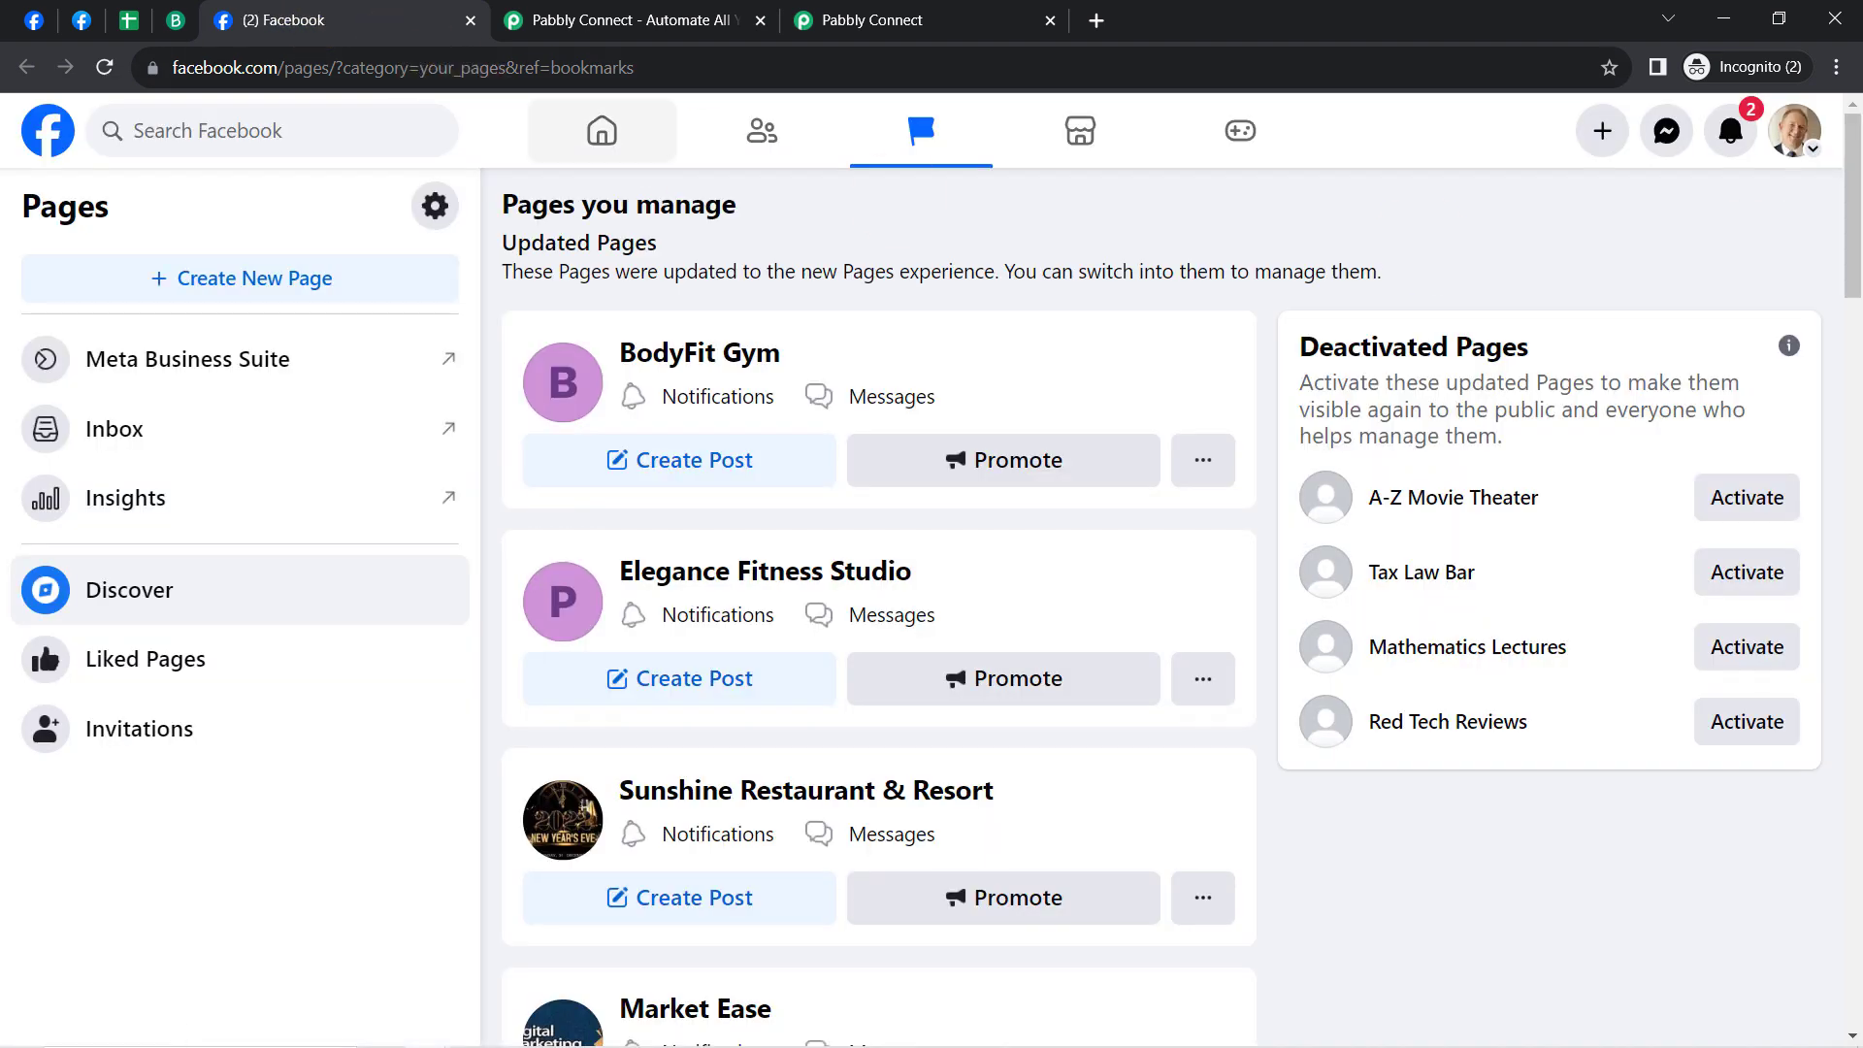
left_click_drag(1854, 153, 1855, 491)
left_click_drag(1857, 388, 488, 8)
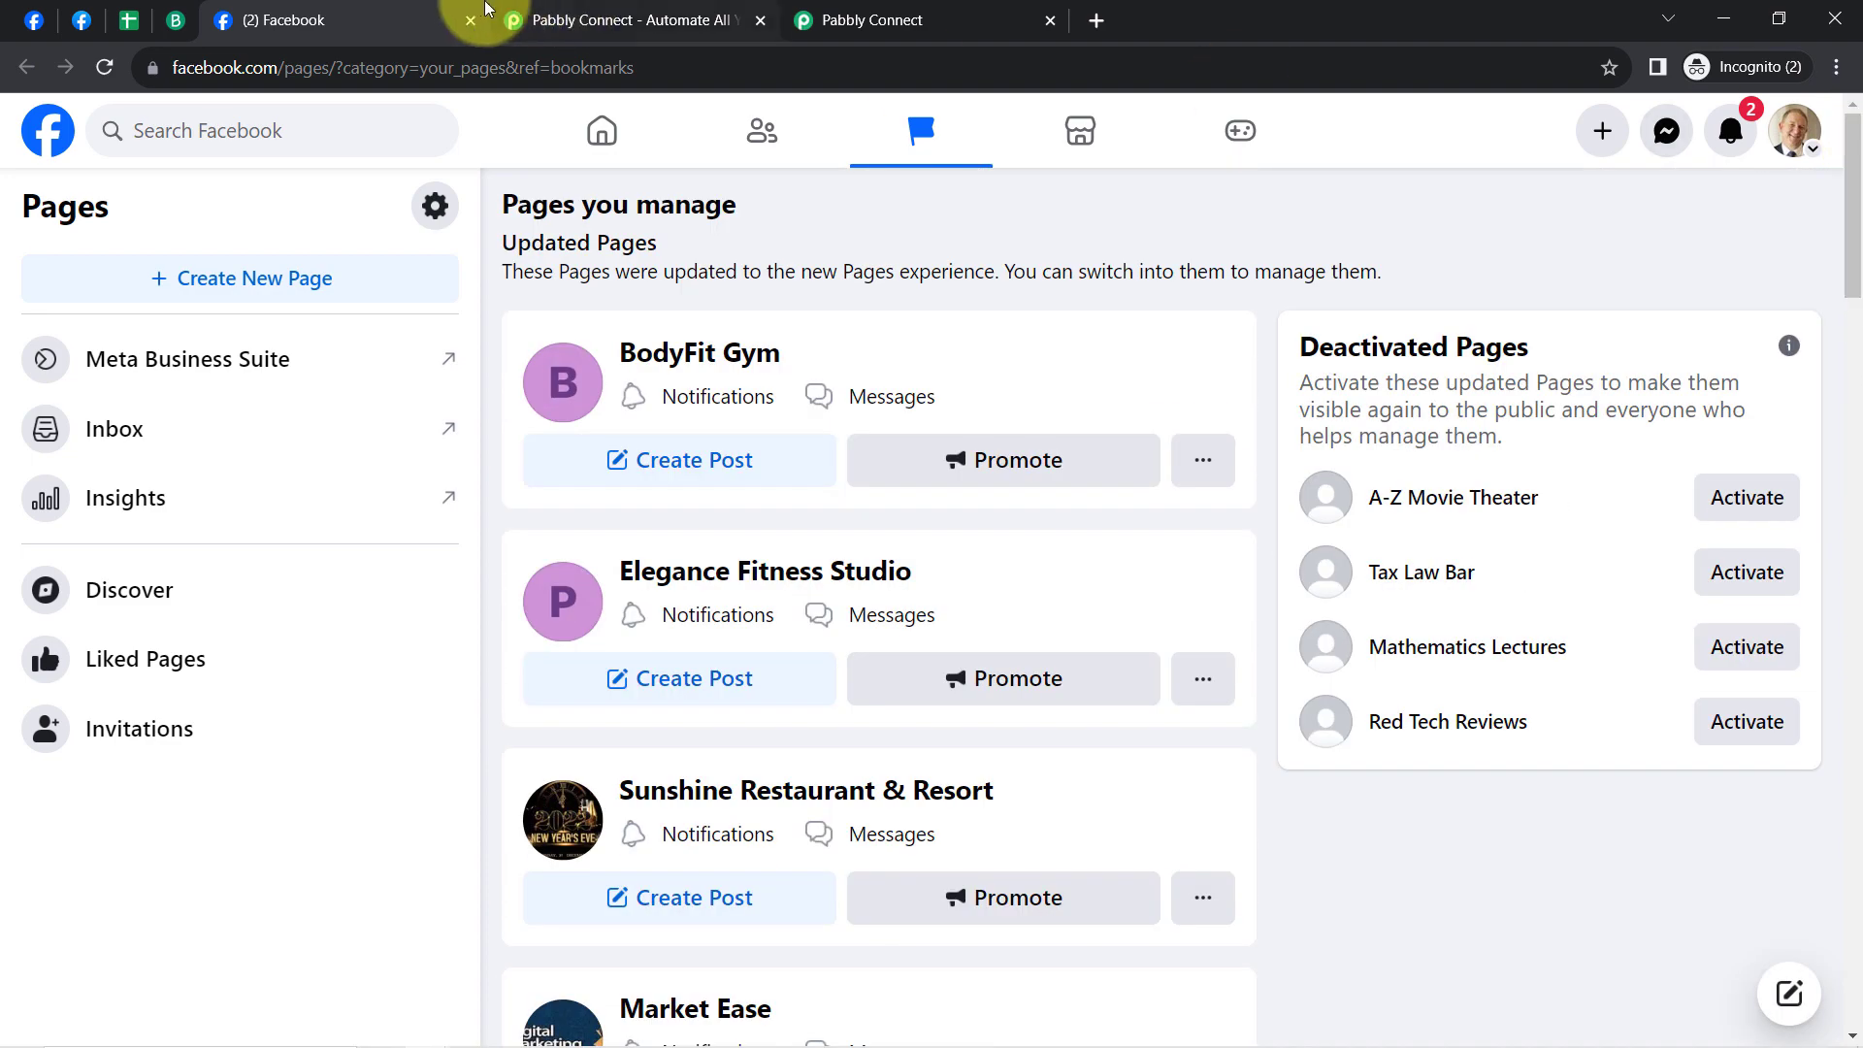
left_click(470, 20)
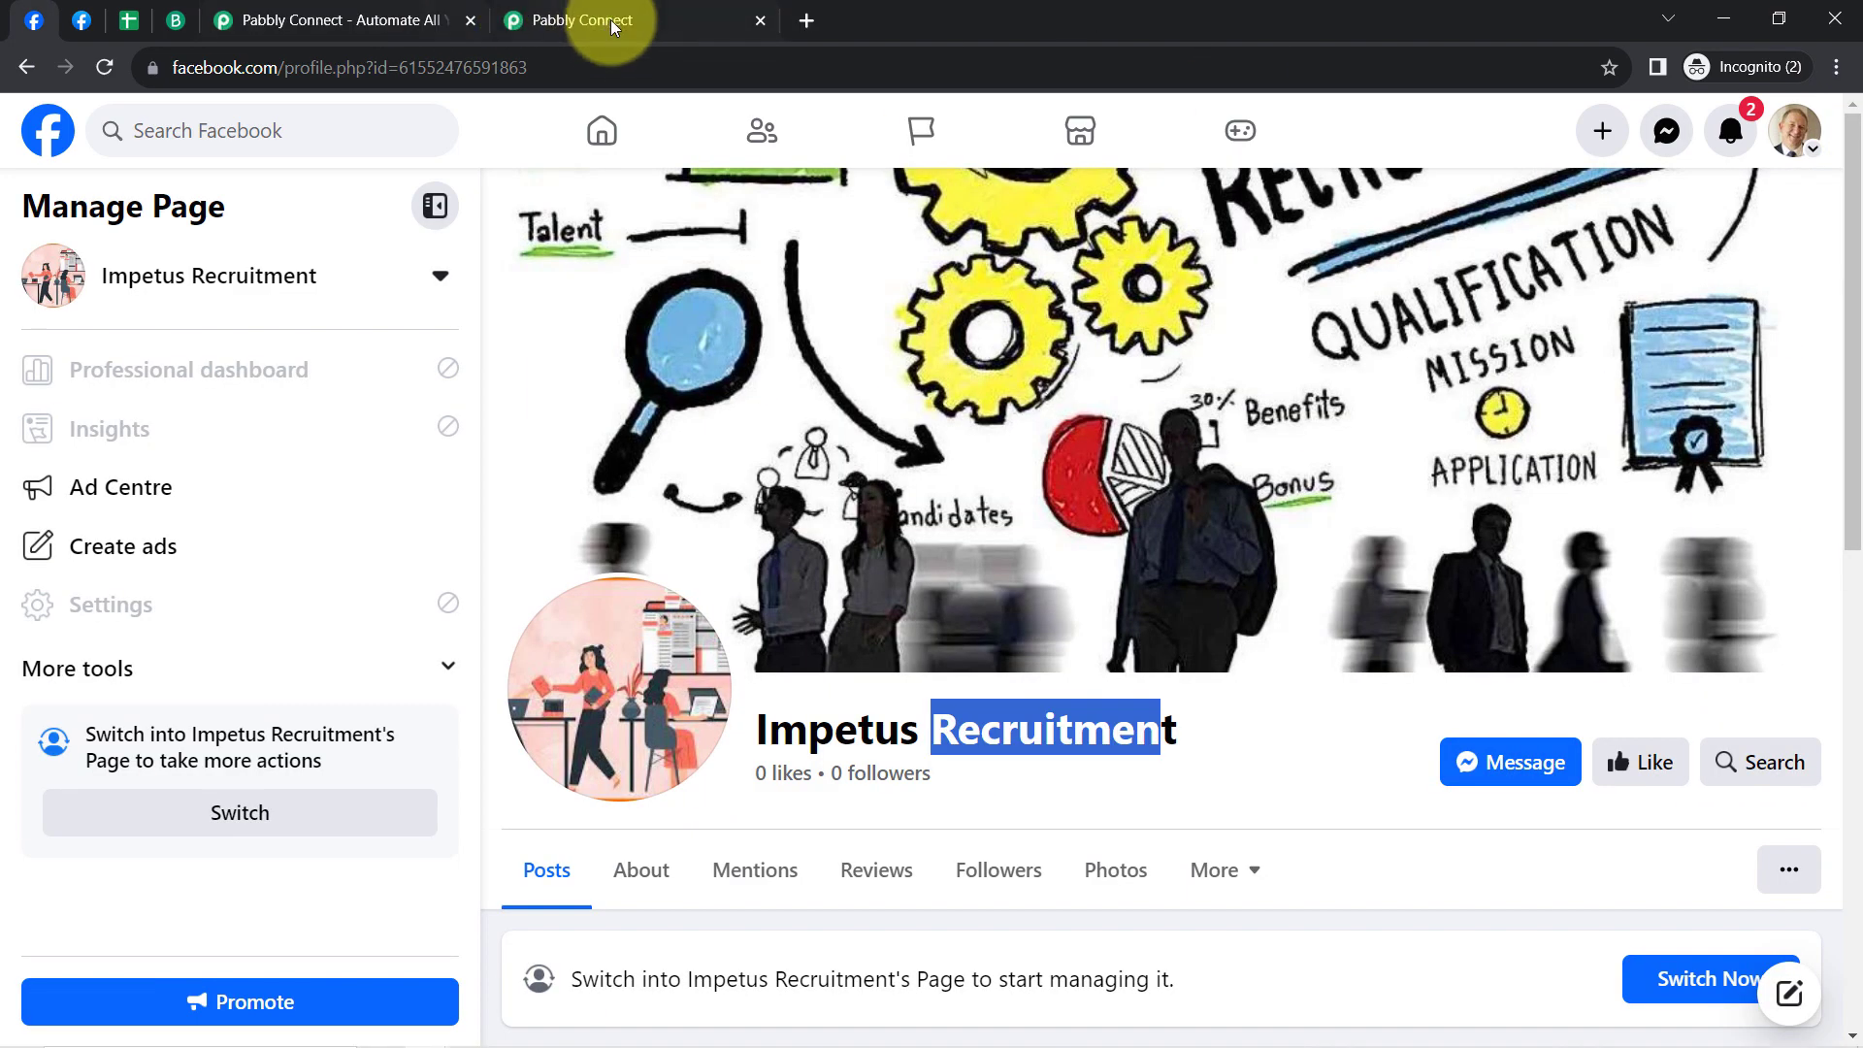
Step: Return to Pabbly Connect and choose Impetus Recruitment as the trigger's page, checking the name against the Facebook page
left_click(598, 7)
left_click(449, 514)
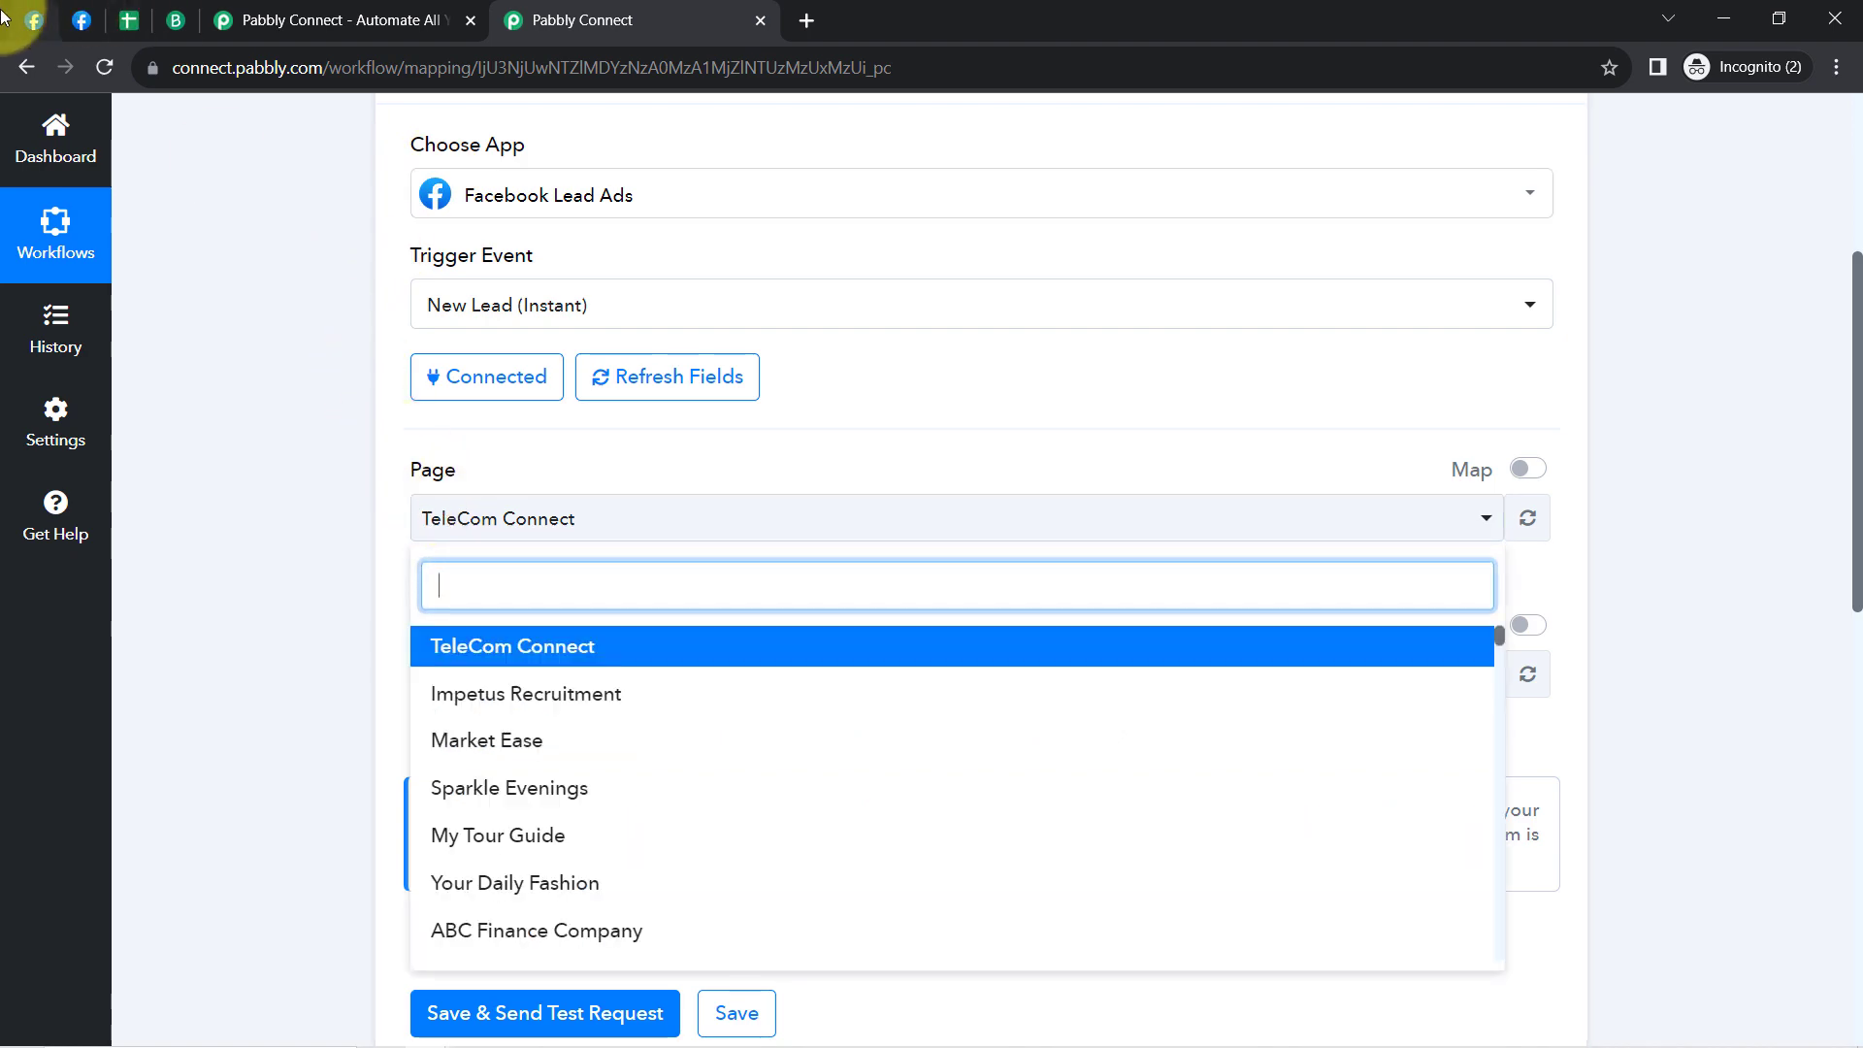
left_click(34, 21)
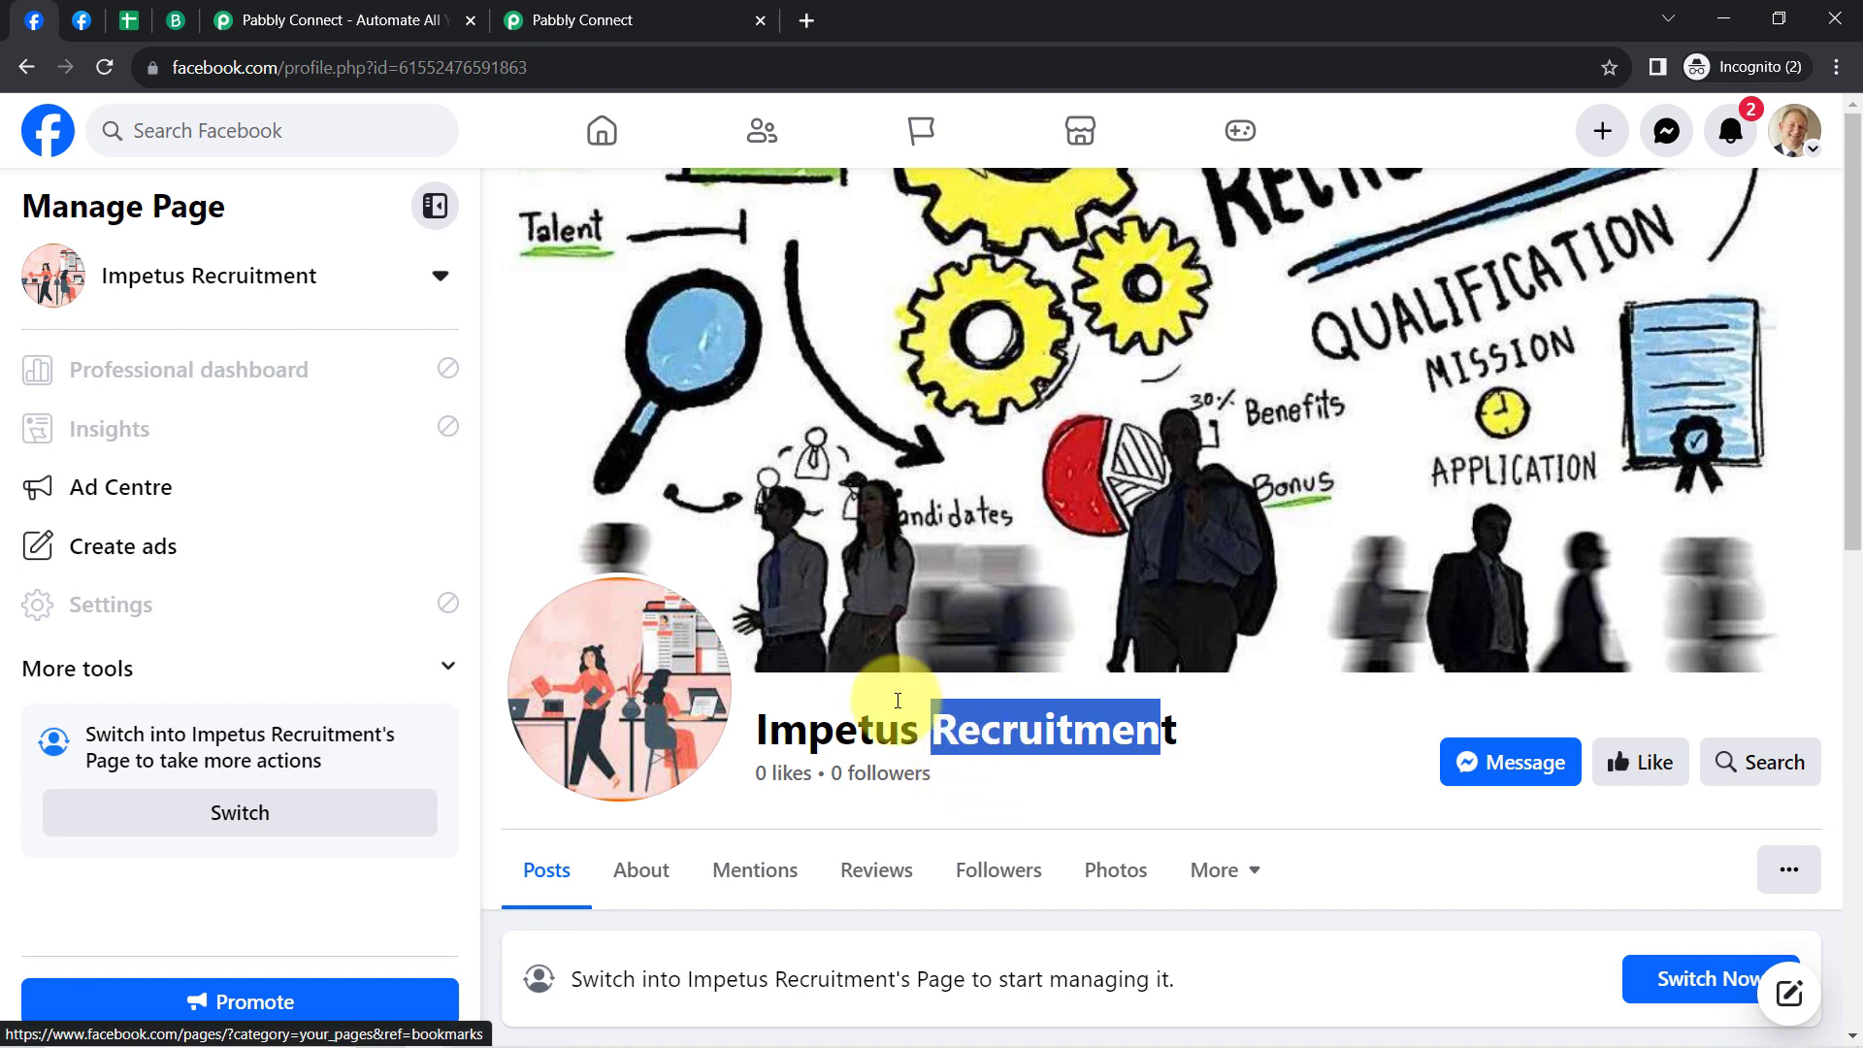
left_click(684, 19)
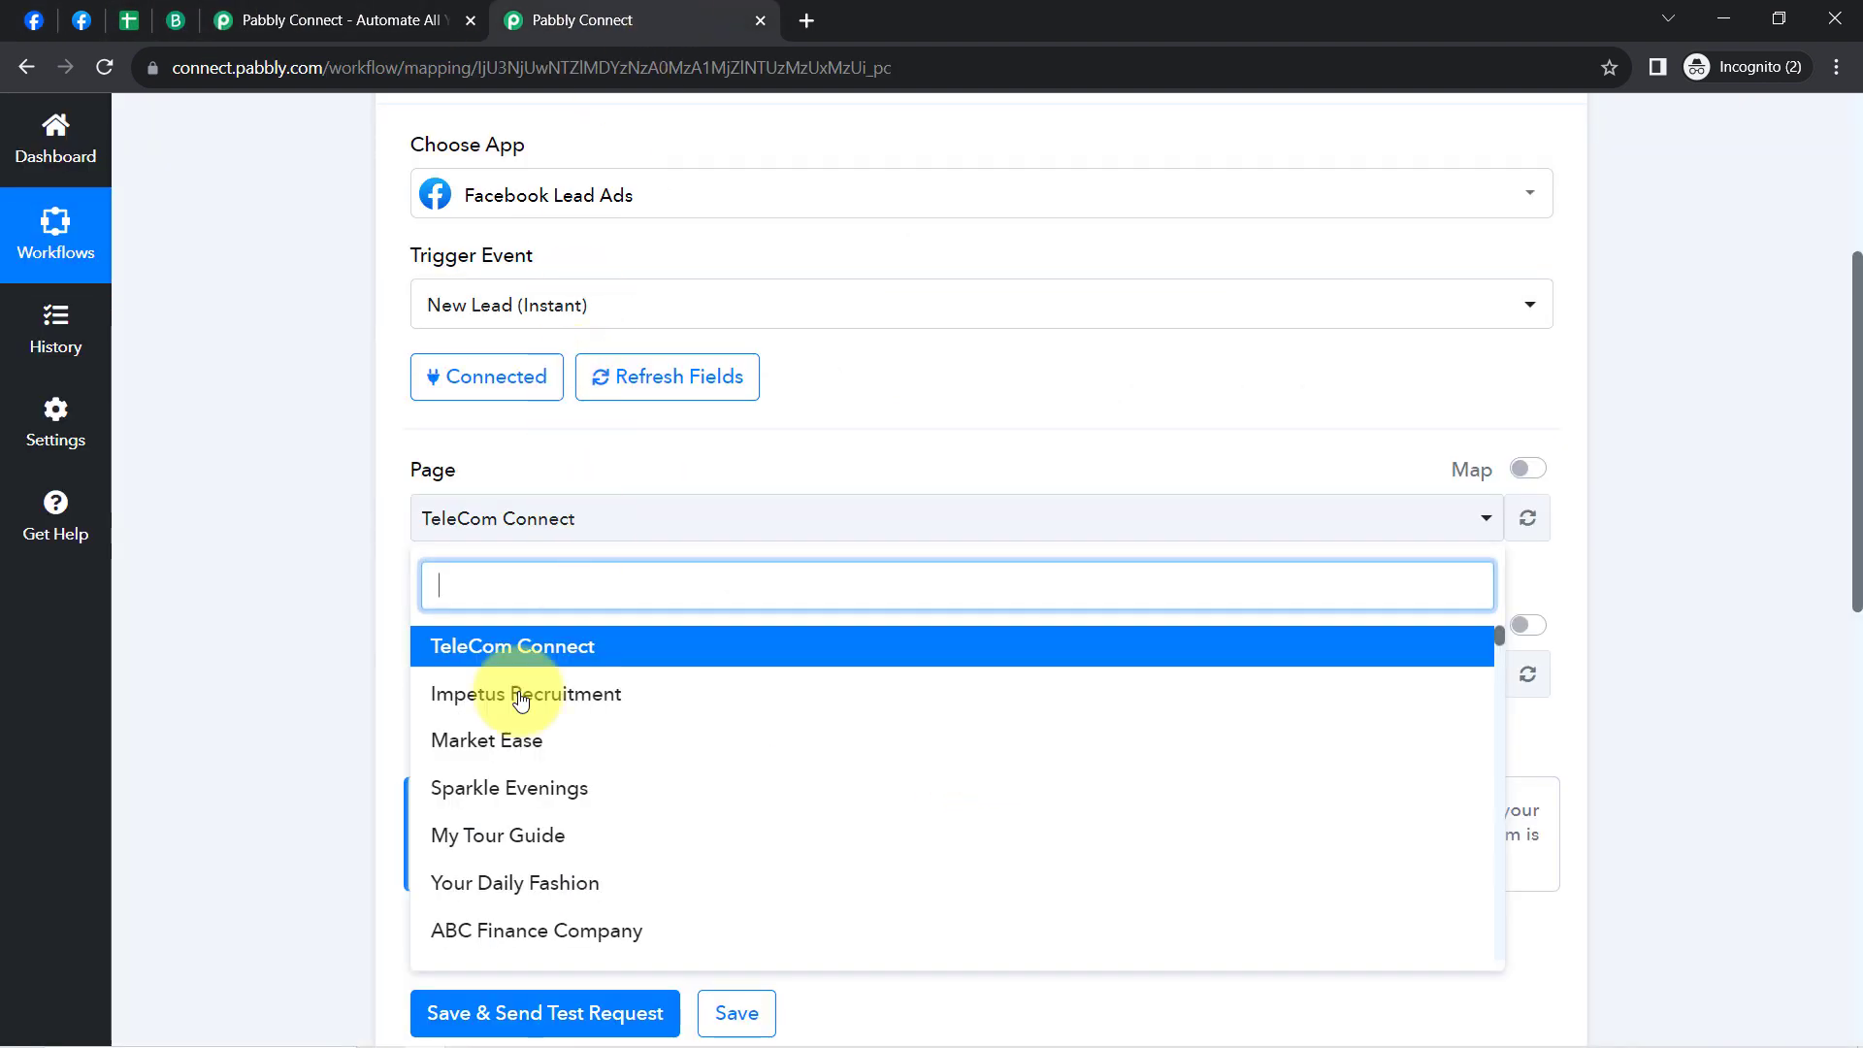
left_click(492, 709)
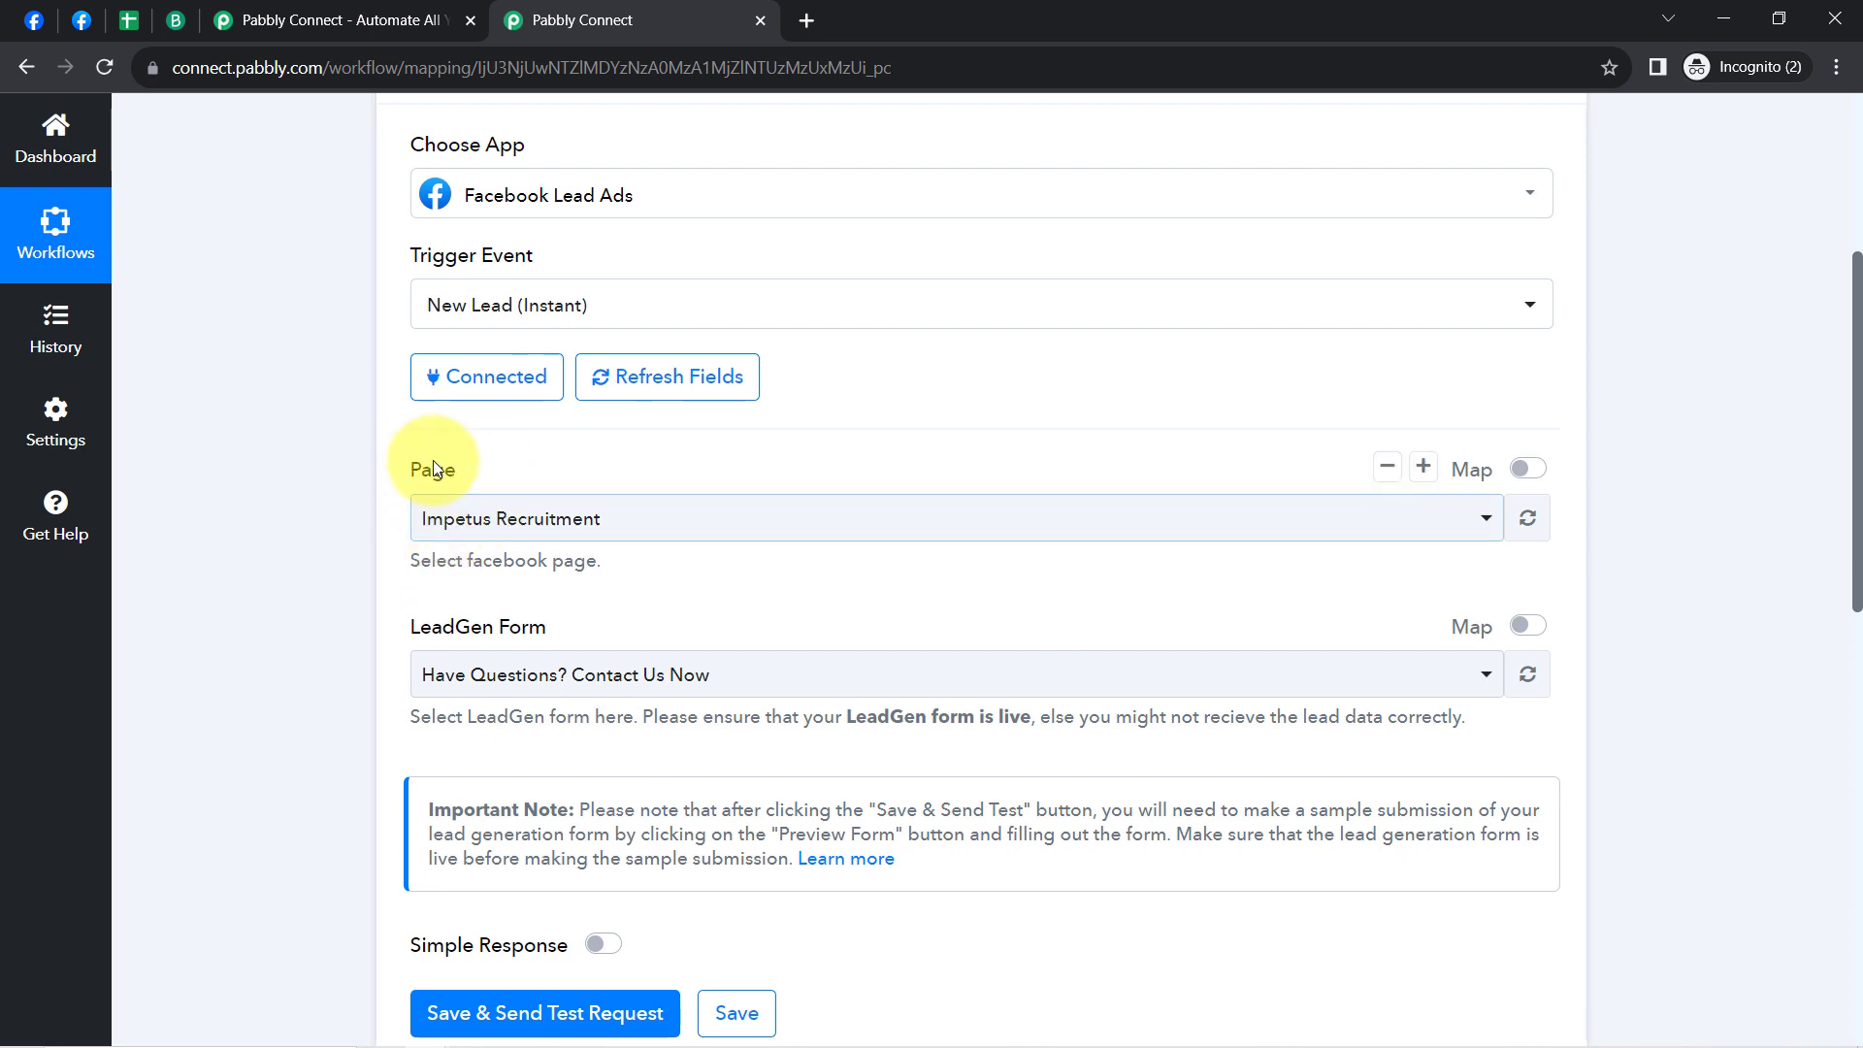
Step: Check the available LeadGen forms and open the Impetus Recruitment page's Instant Forms in Meta Business Suite
left_click(489, 686)
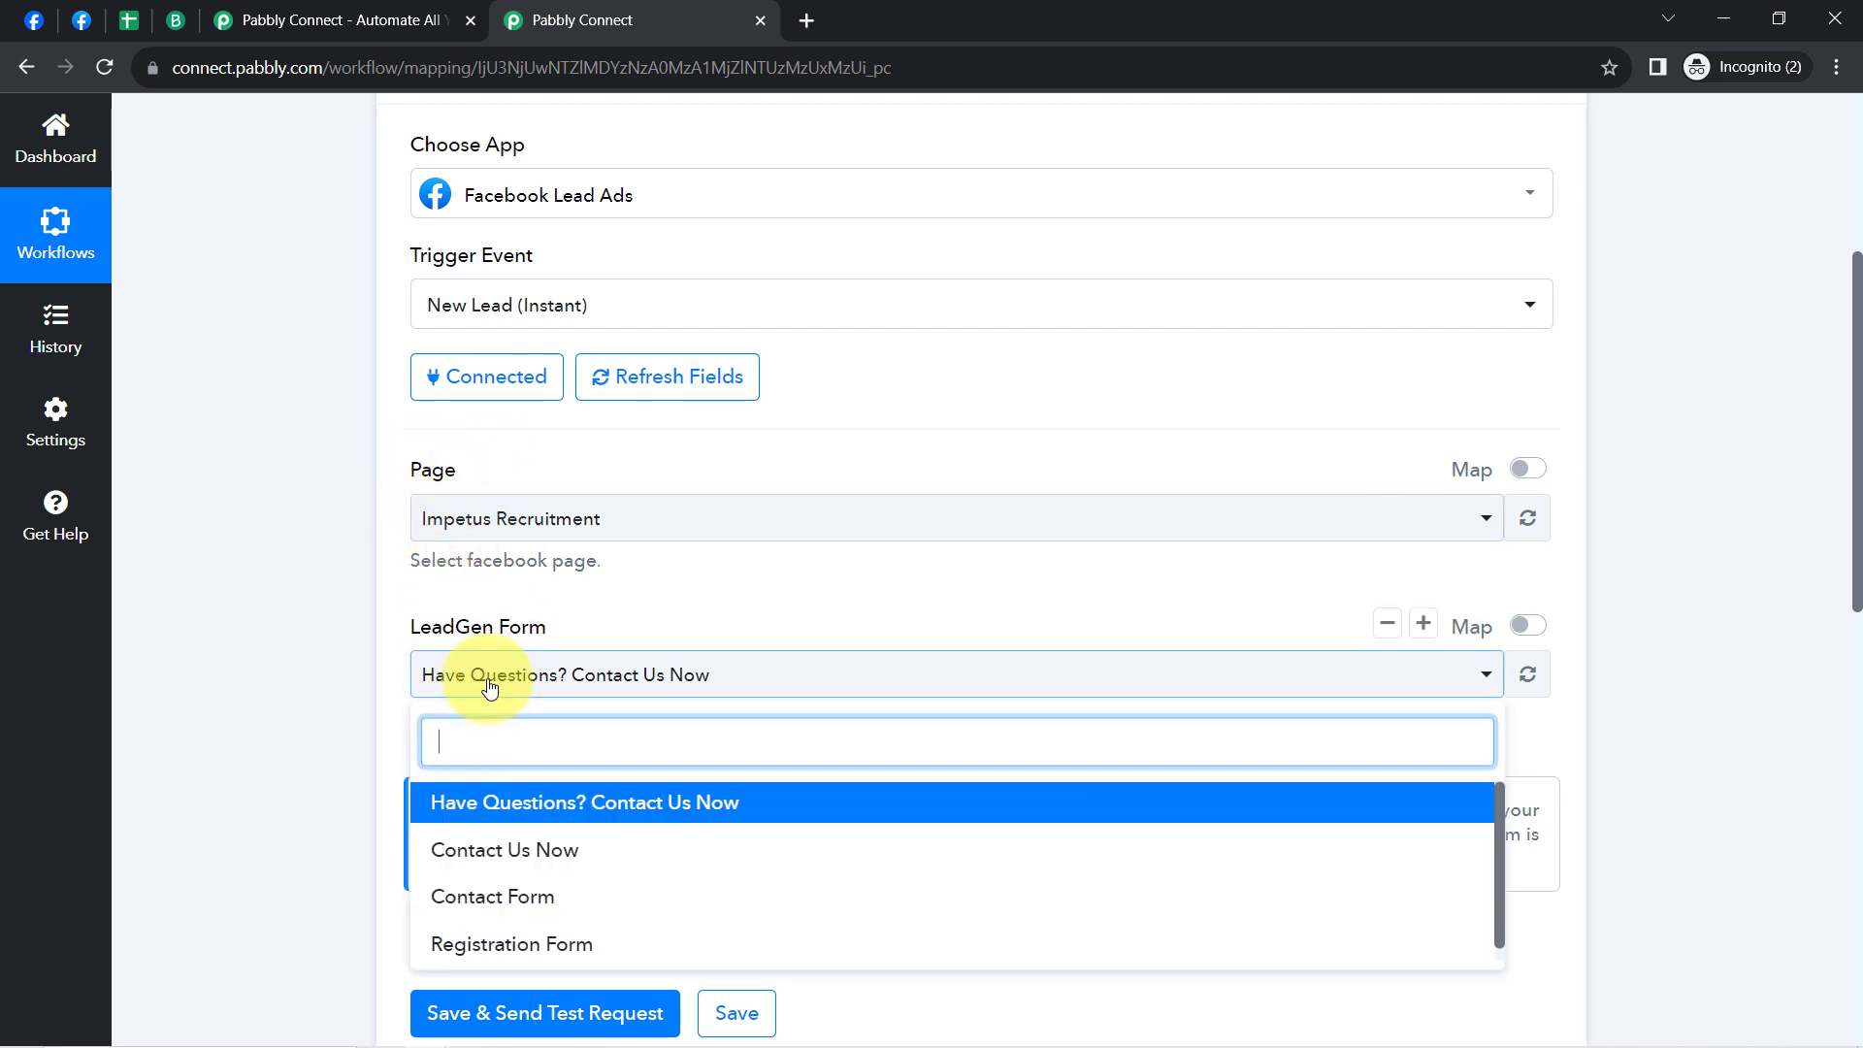
left_click(384, 654)
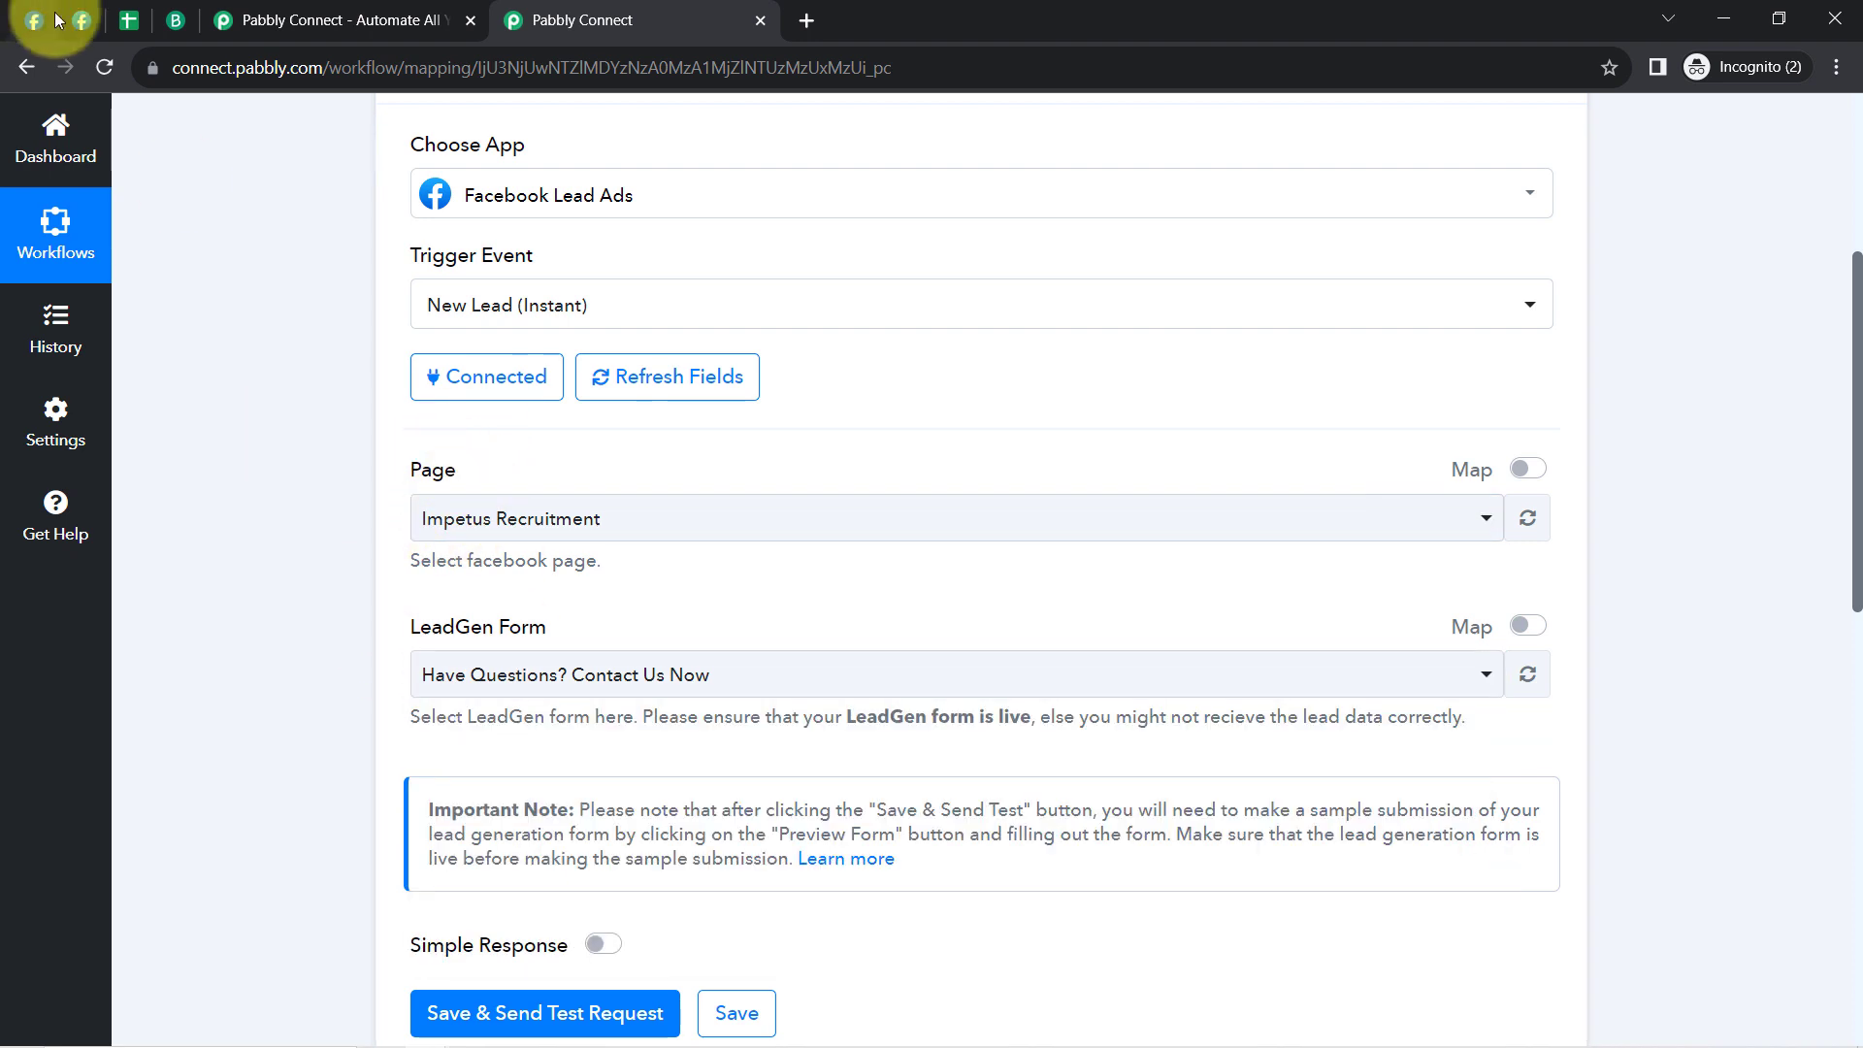
left_click(32, 24)
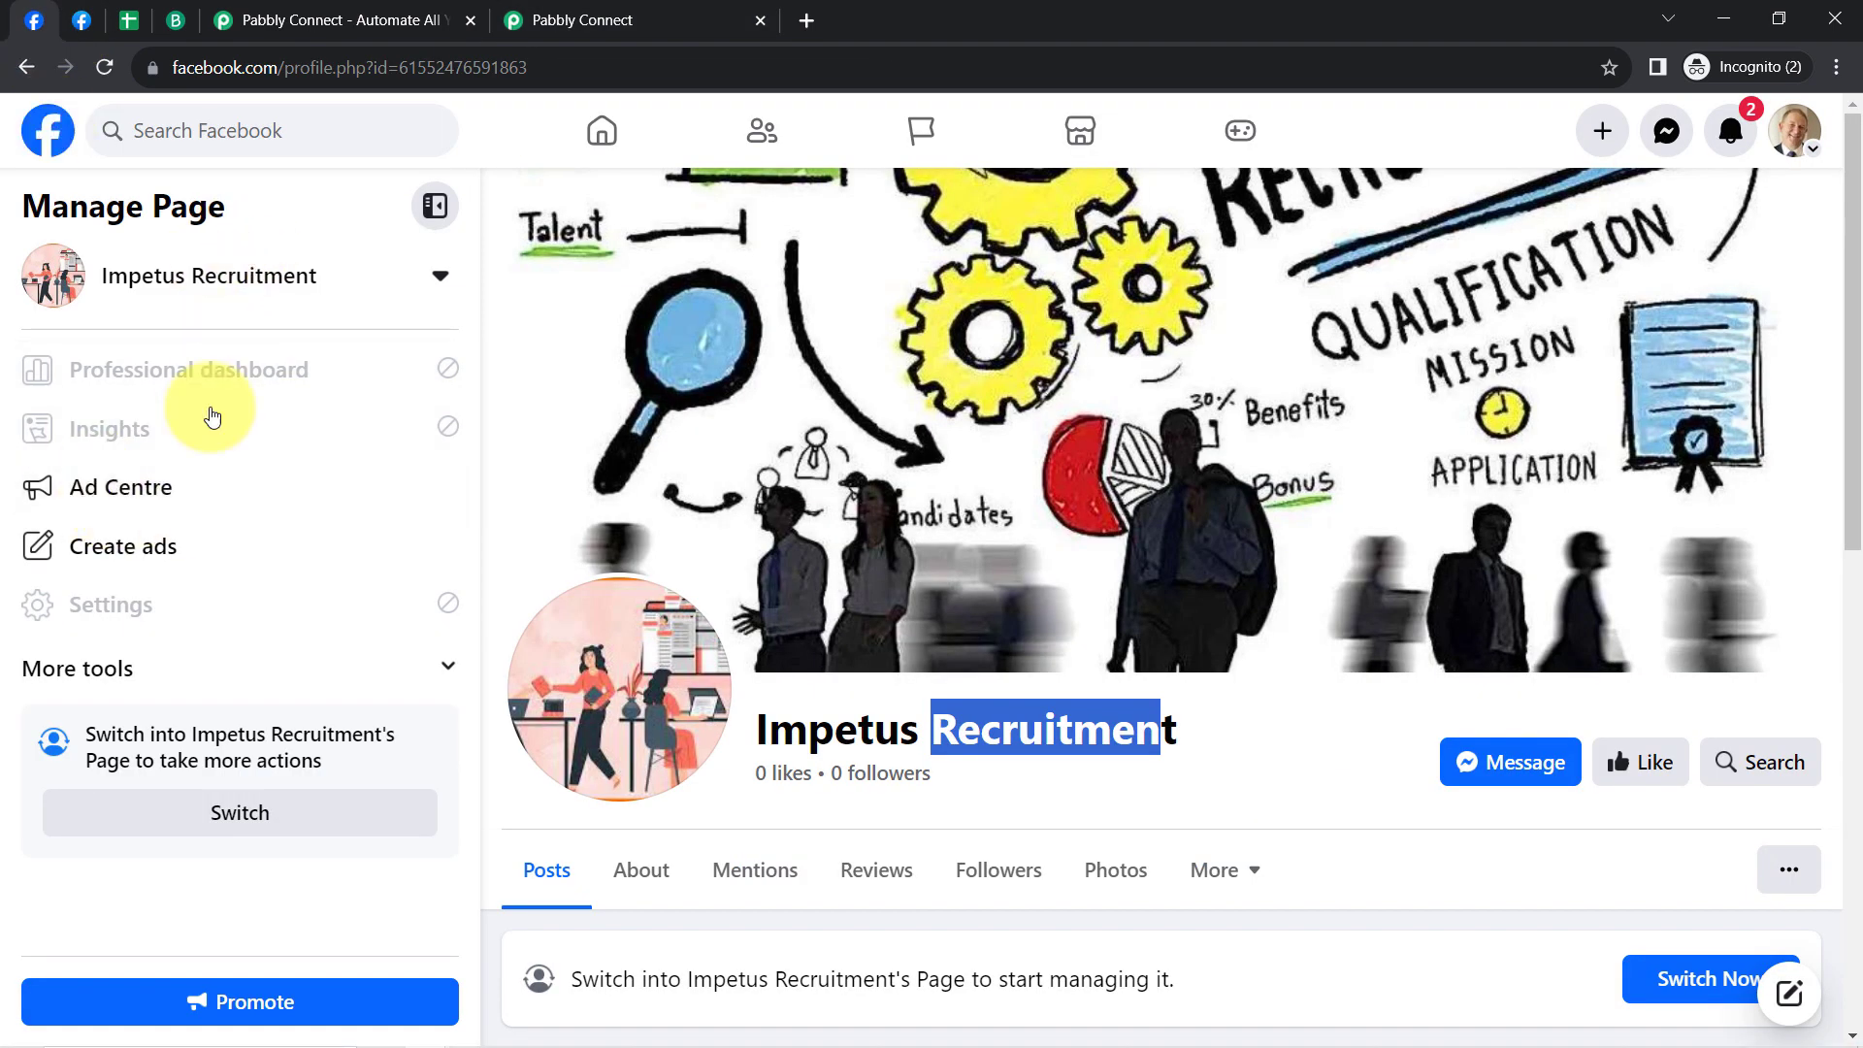
left_click(447, 665)
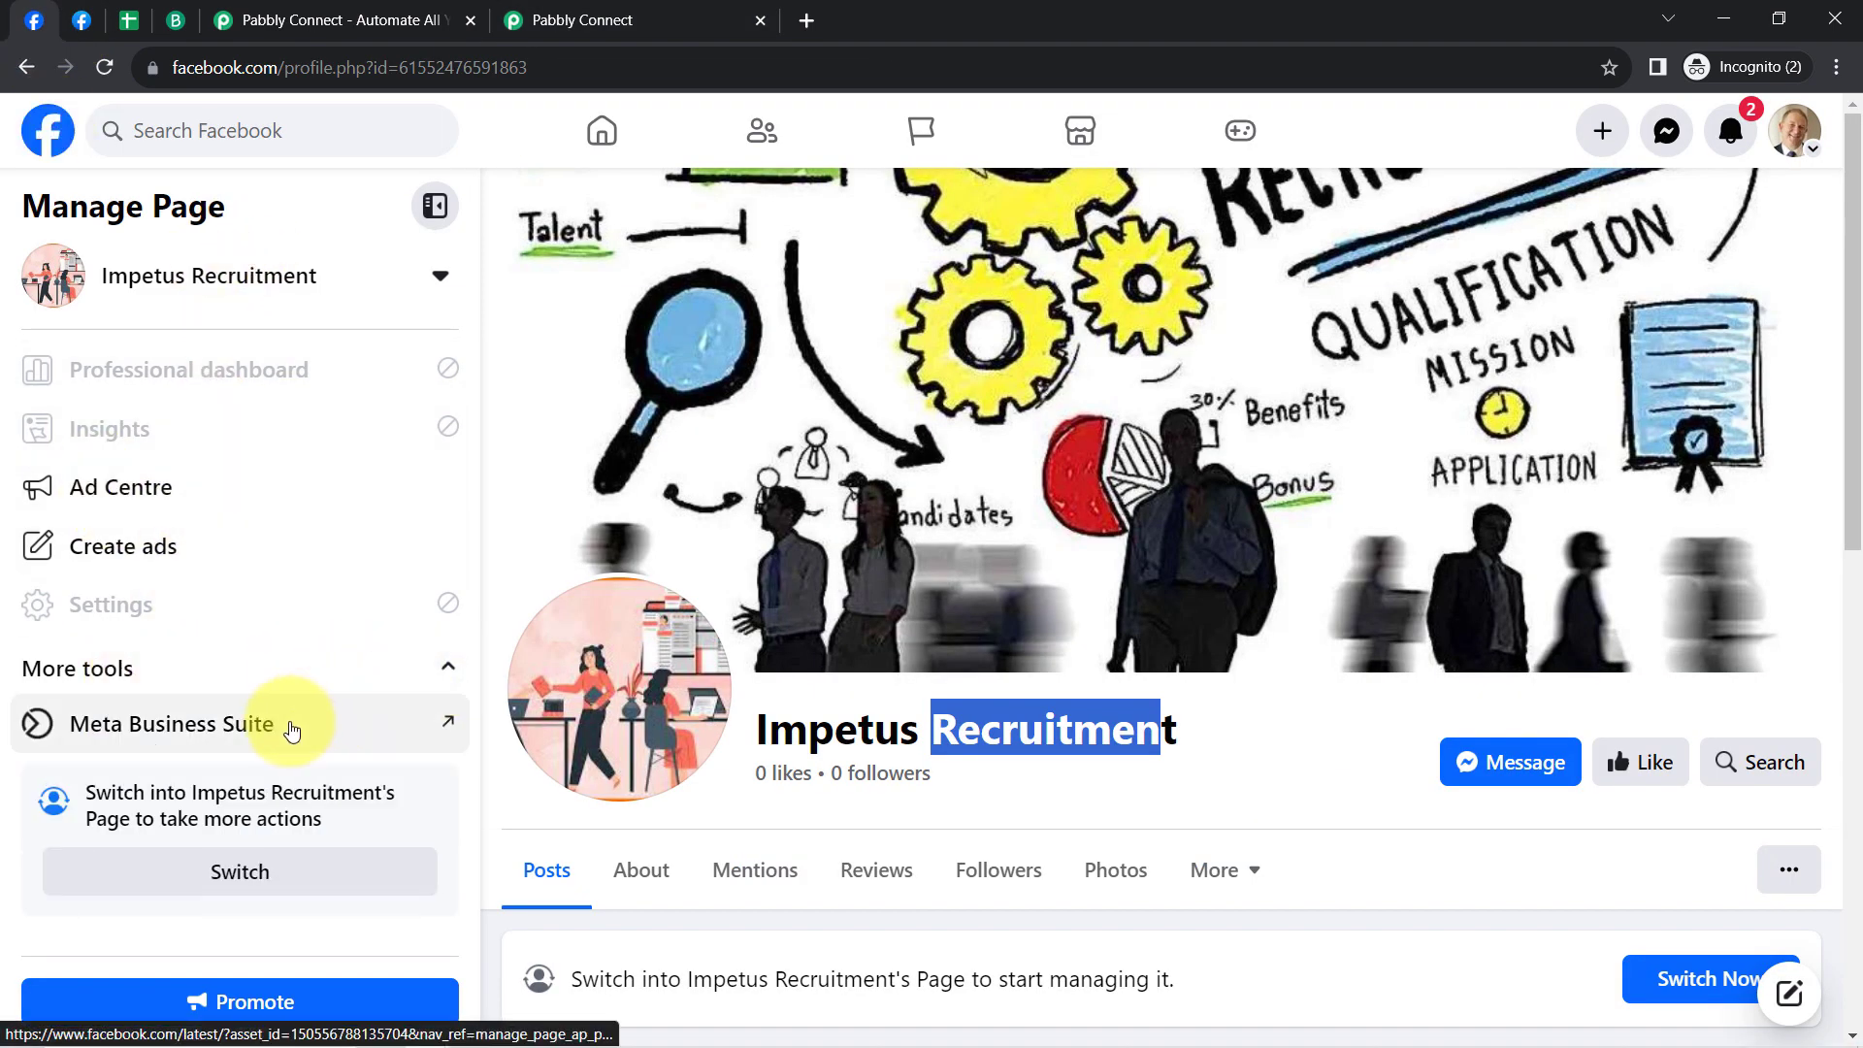
left_click(403, 724)
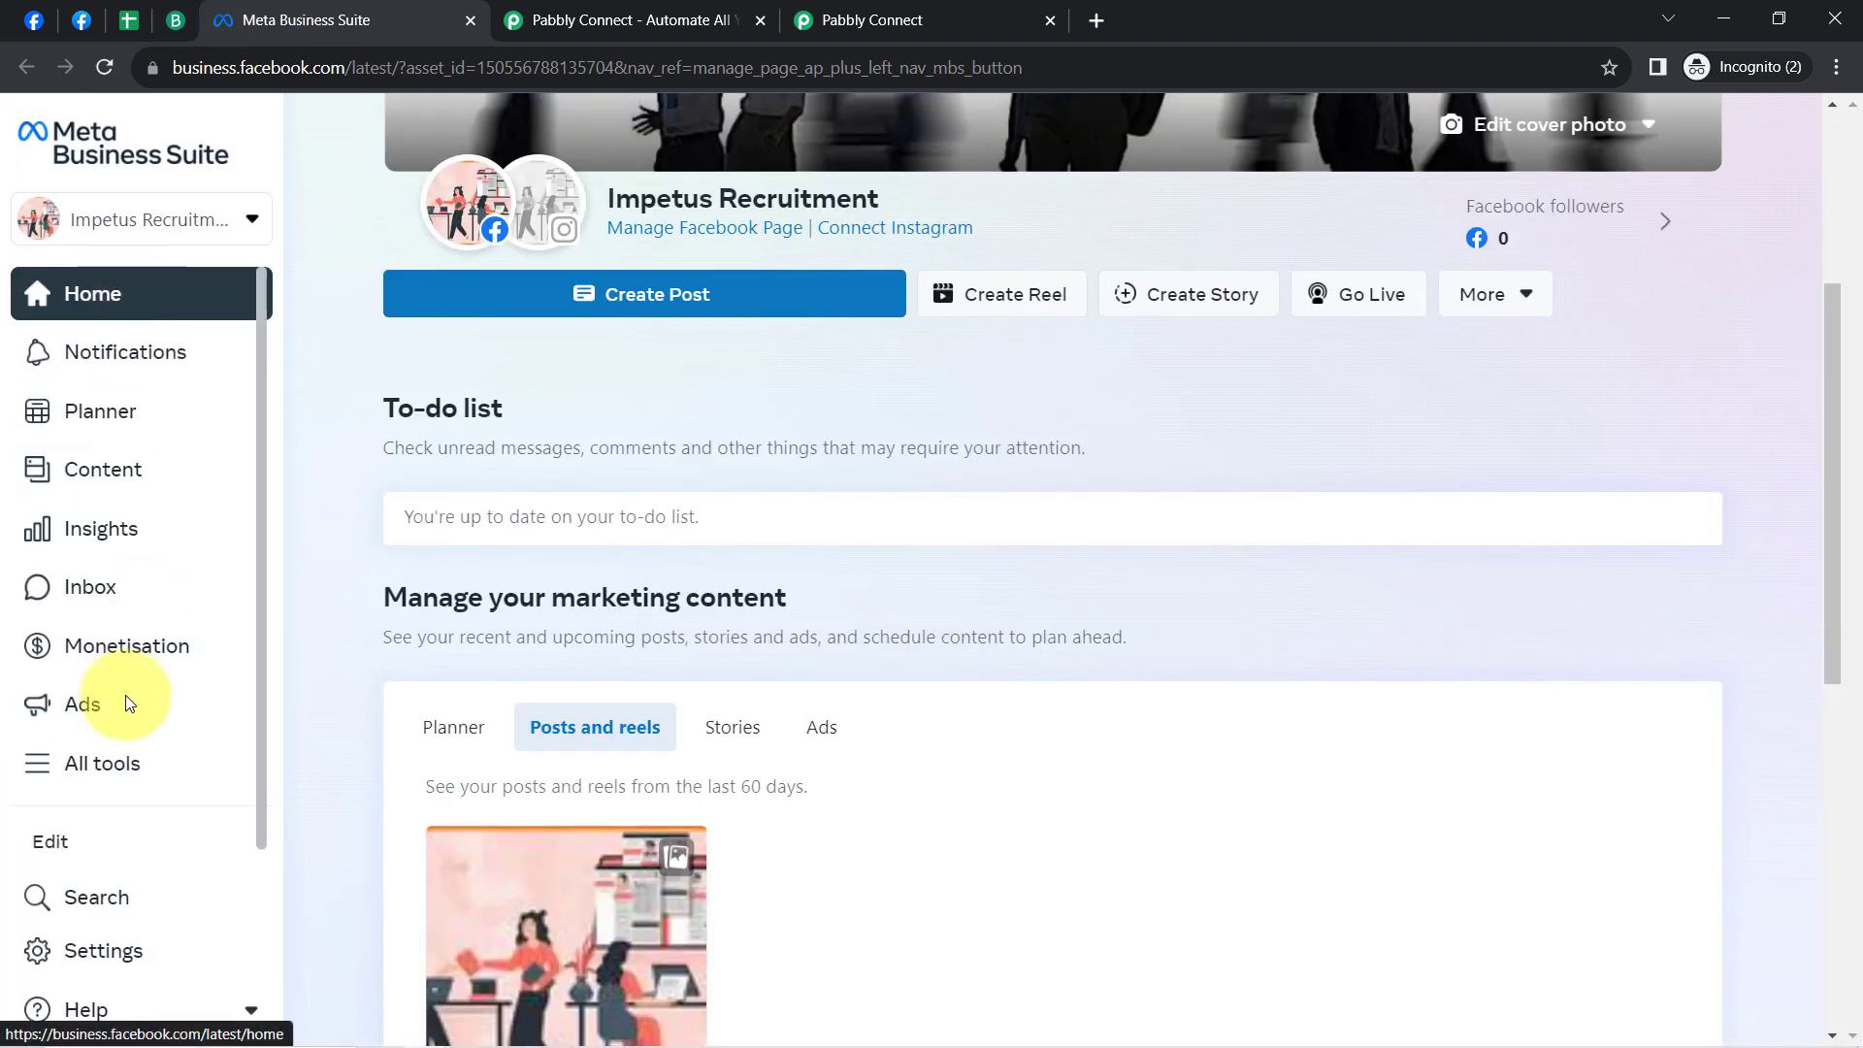
left_click(44, 773)
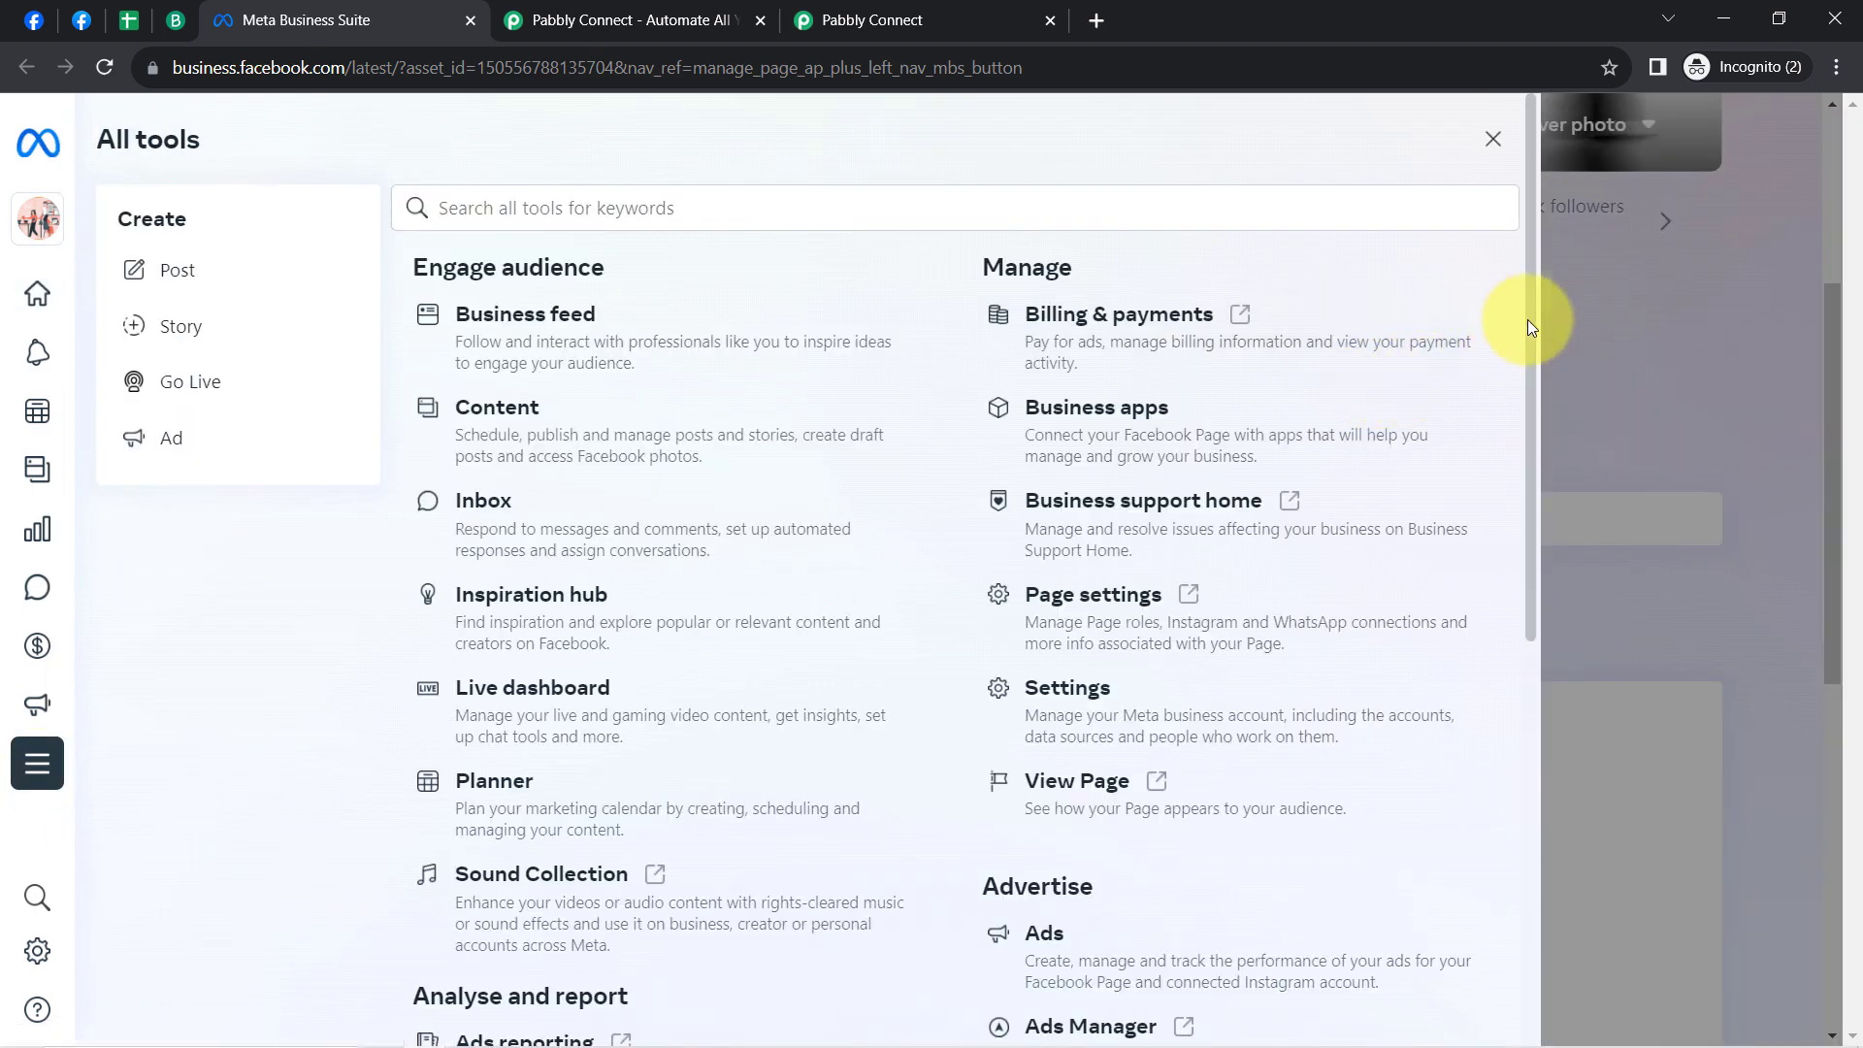
scroll(1509, 646, "down", 7)
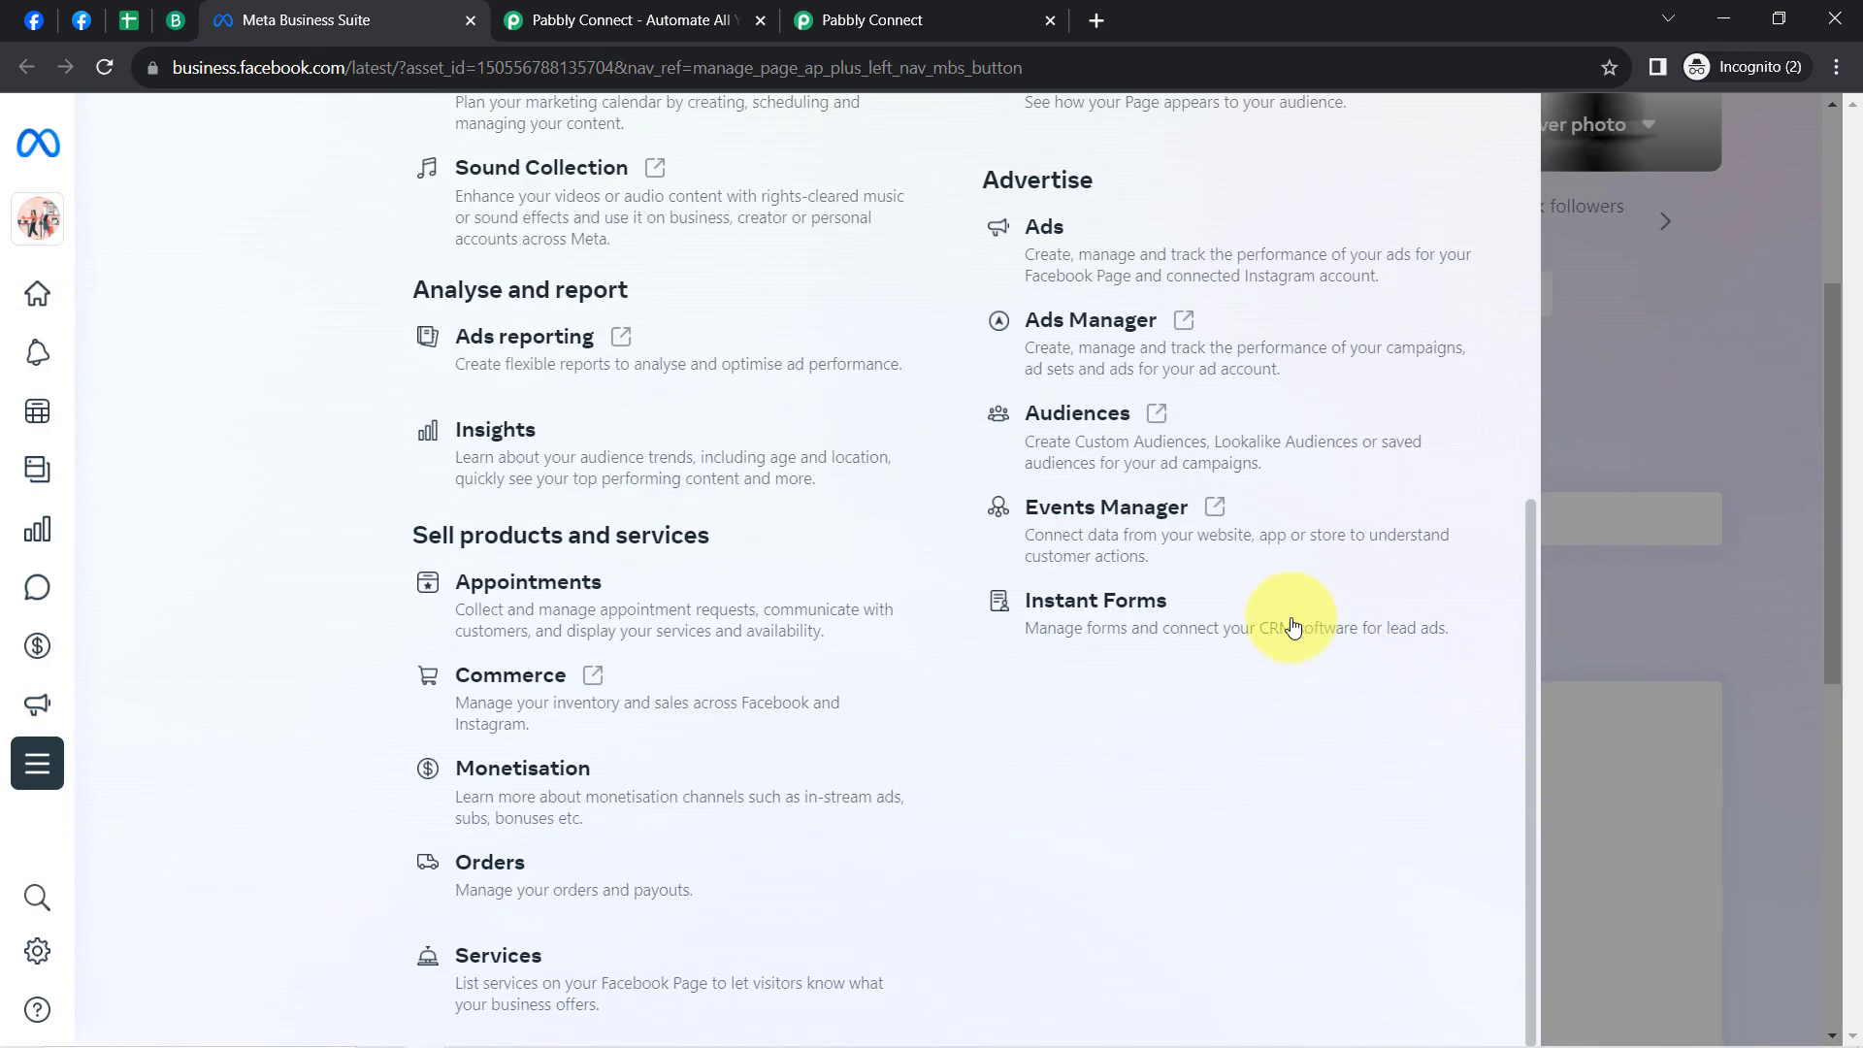
left_click(1165, 610)
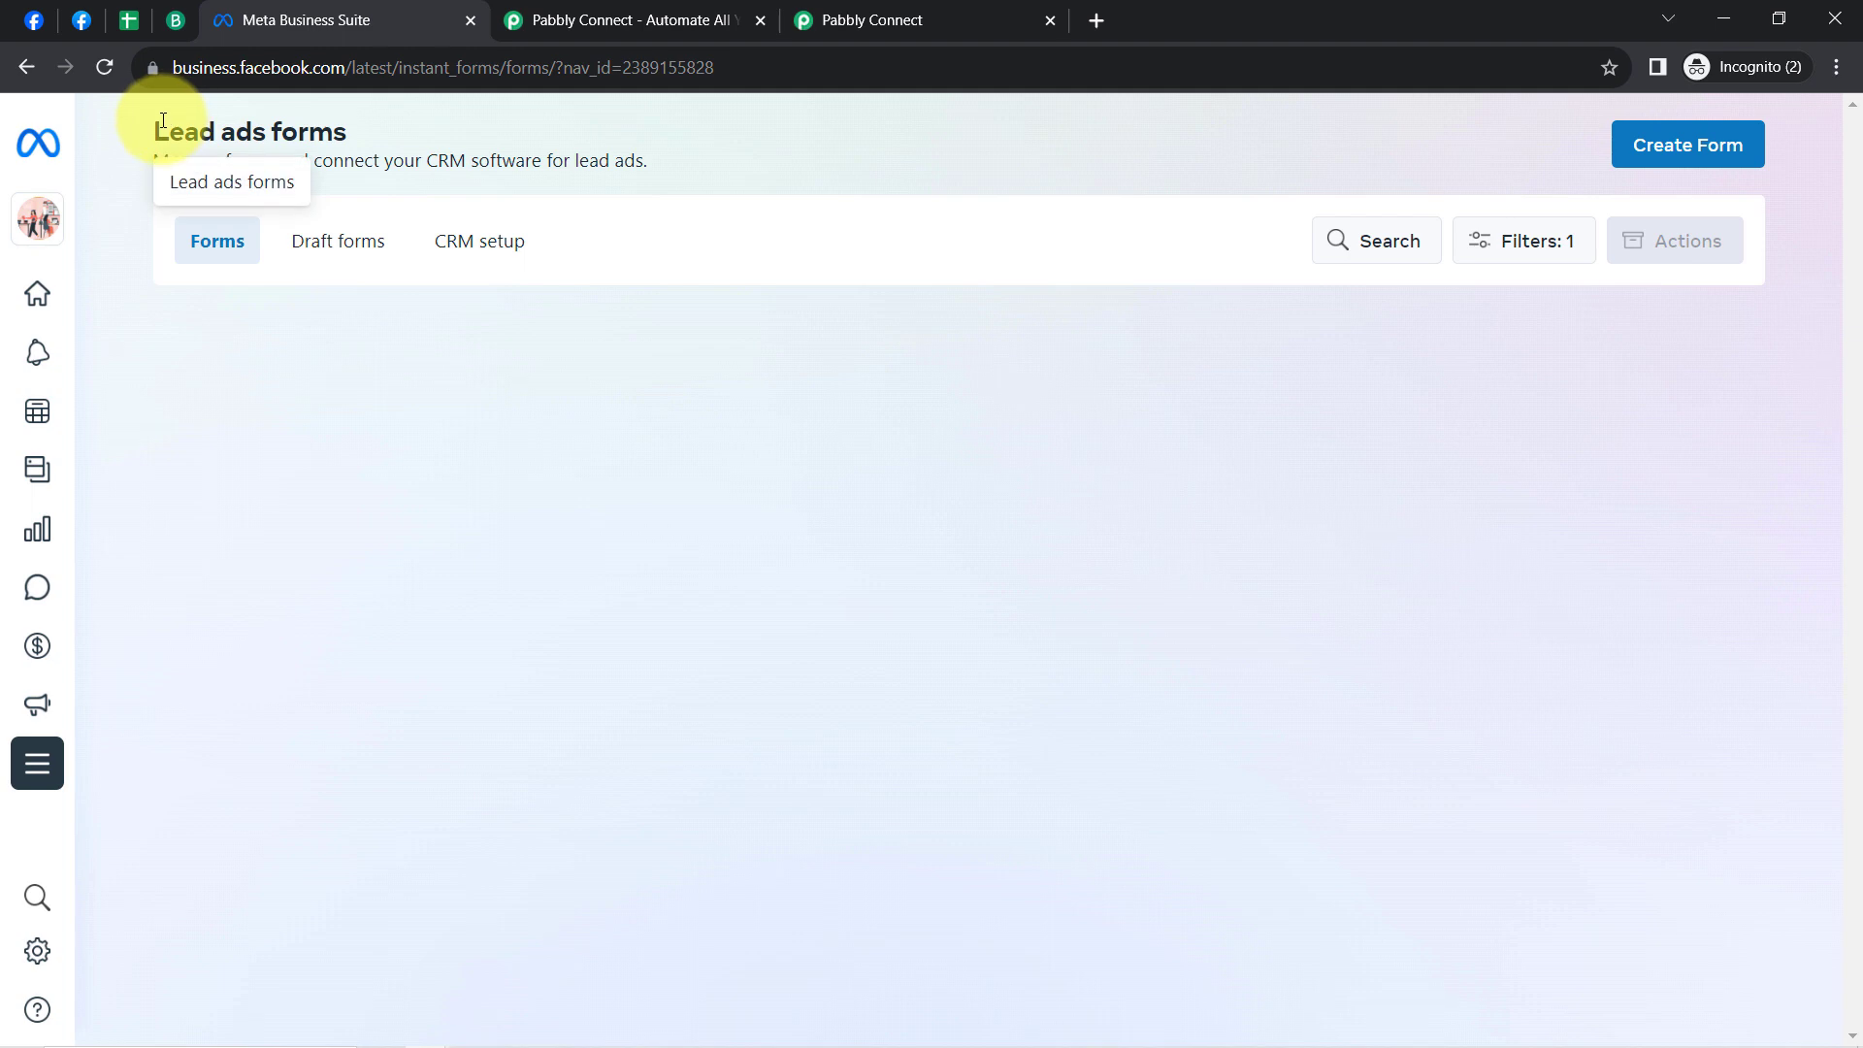
Step: Preview the "Have Questions? Contact Us Now" form, close Meta Business Suite and view the form in the Lead Ads Testing Tool
left_click_drag(163, 120, 353, 132)
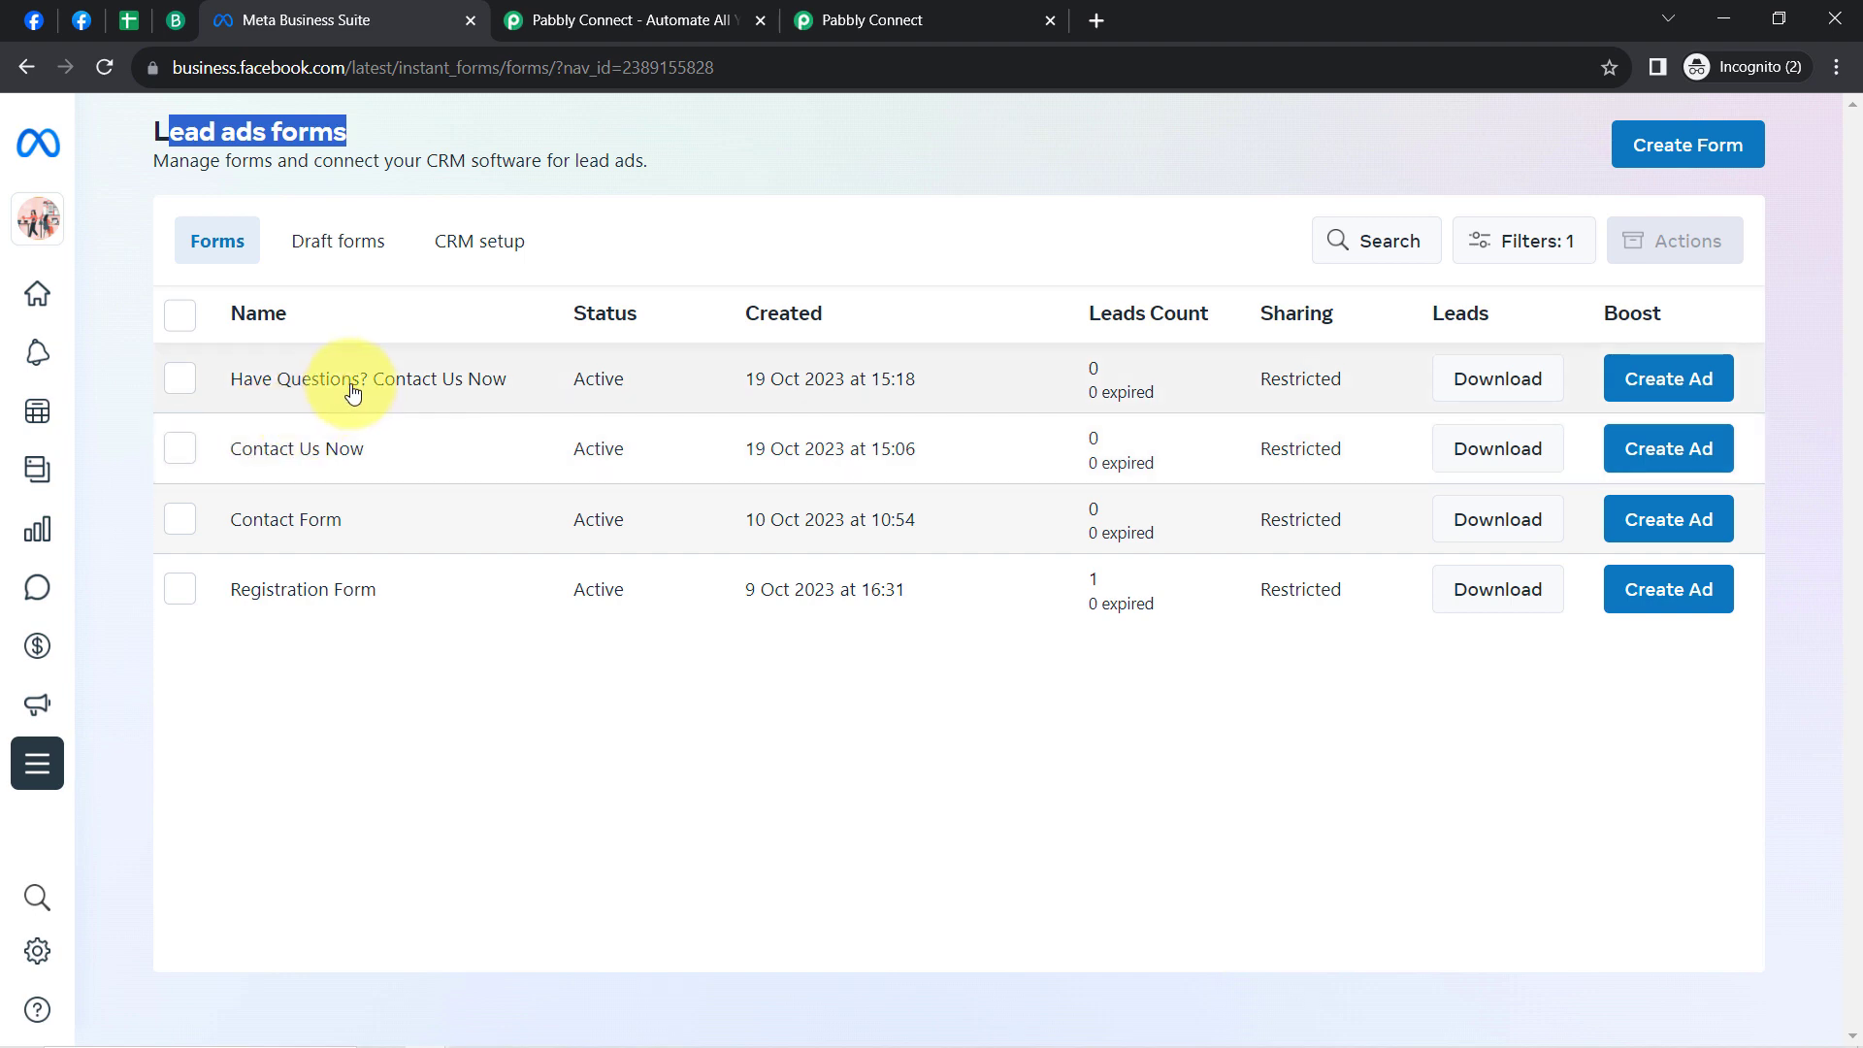
left_click(351, 386)
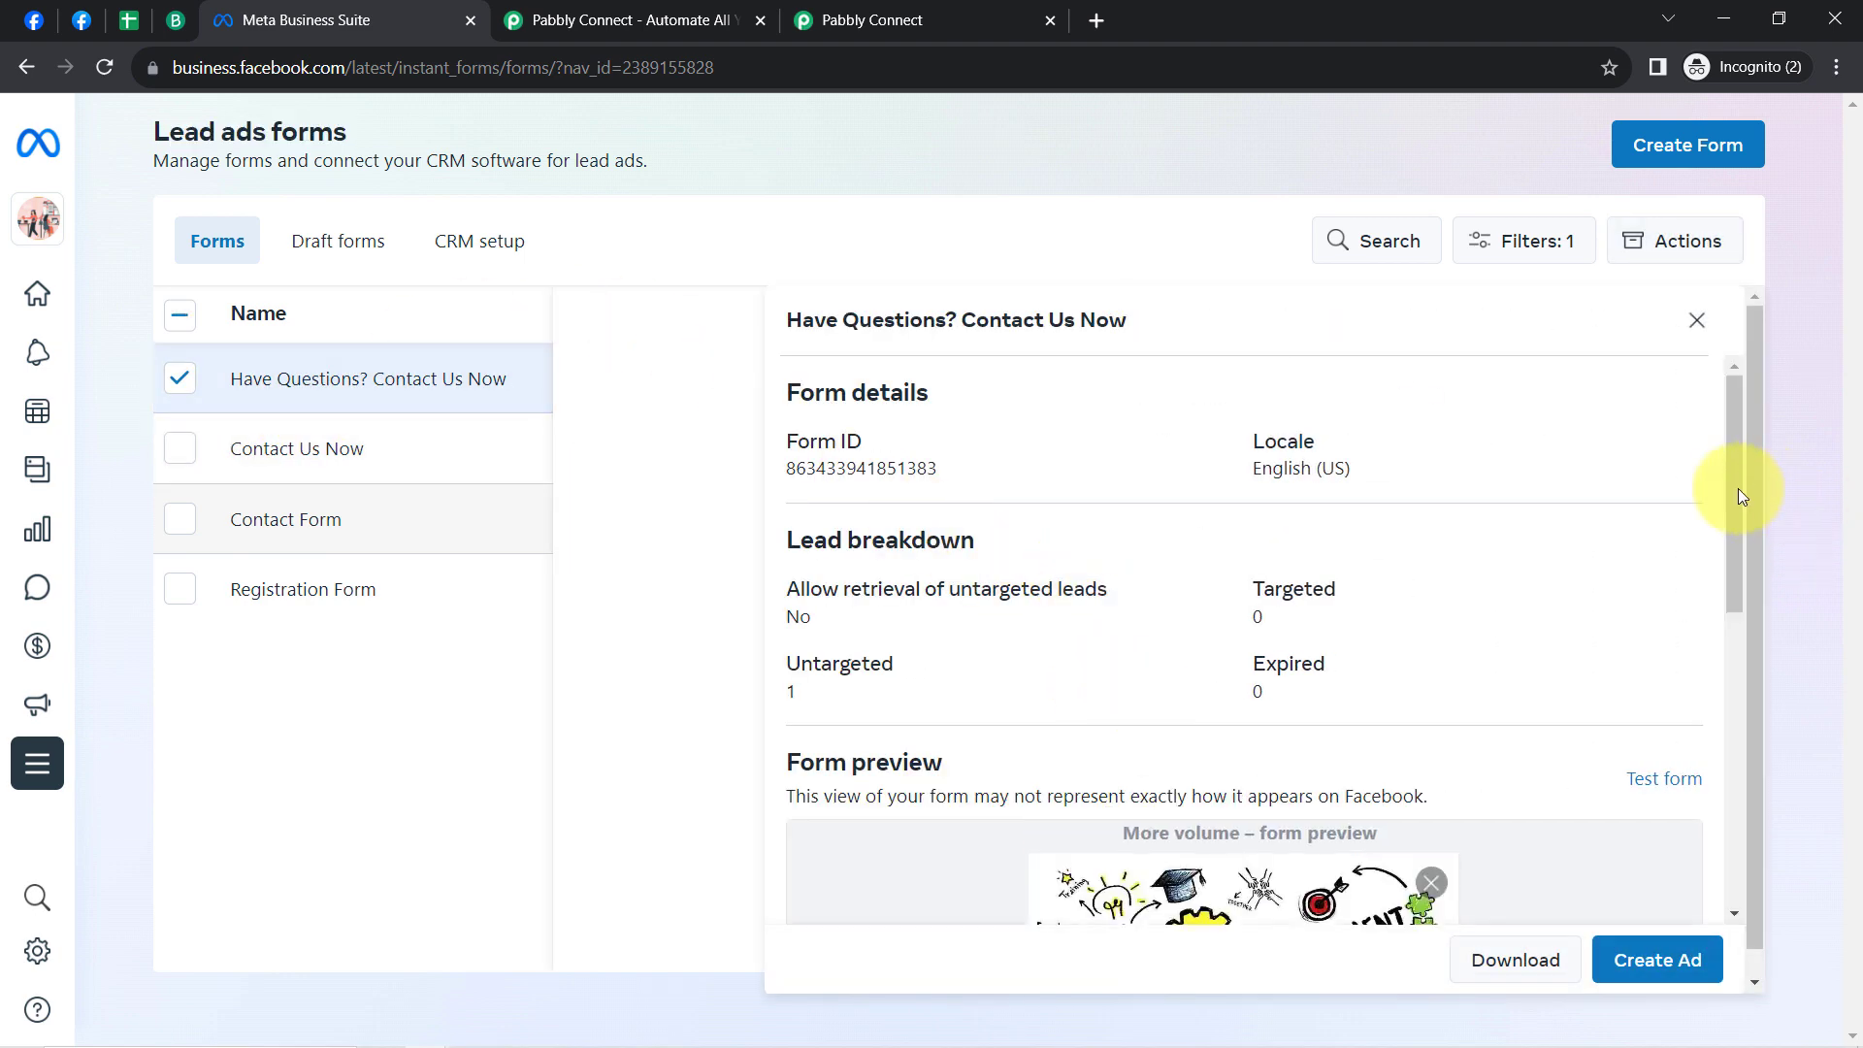
left_click_drag(1726, 503, 1718, 811)
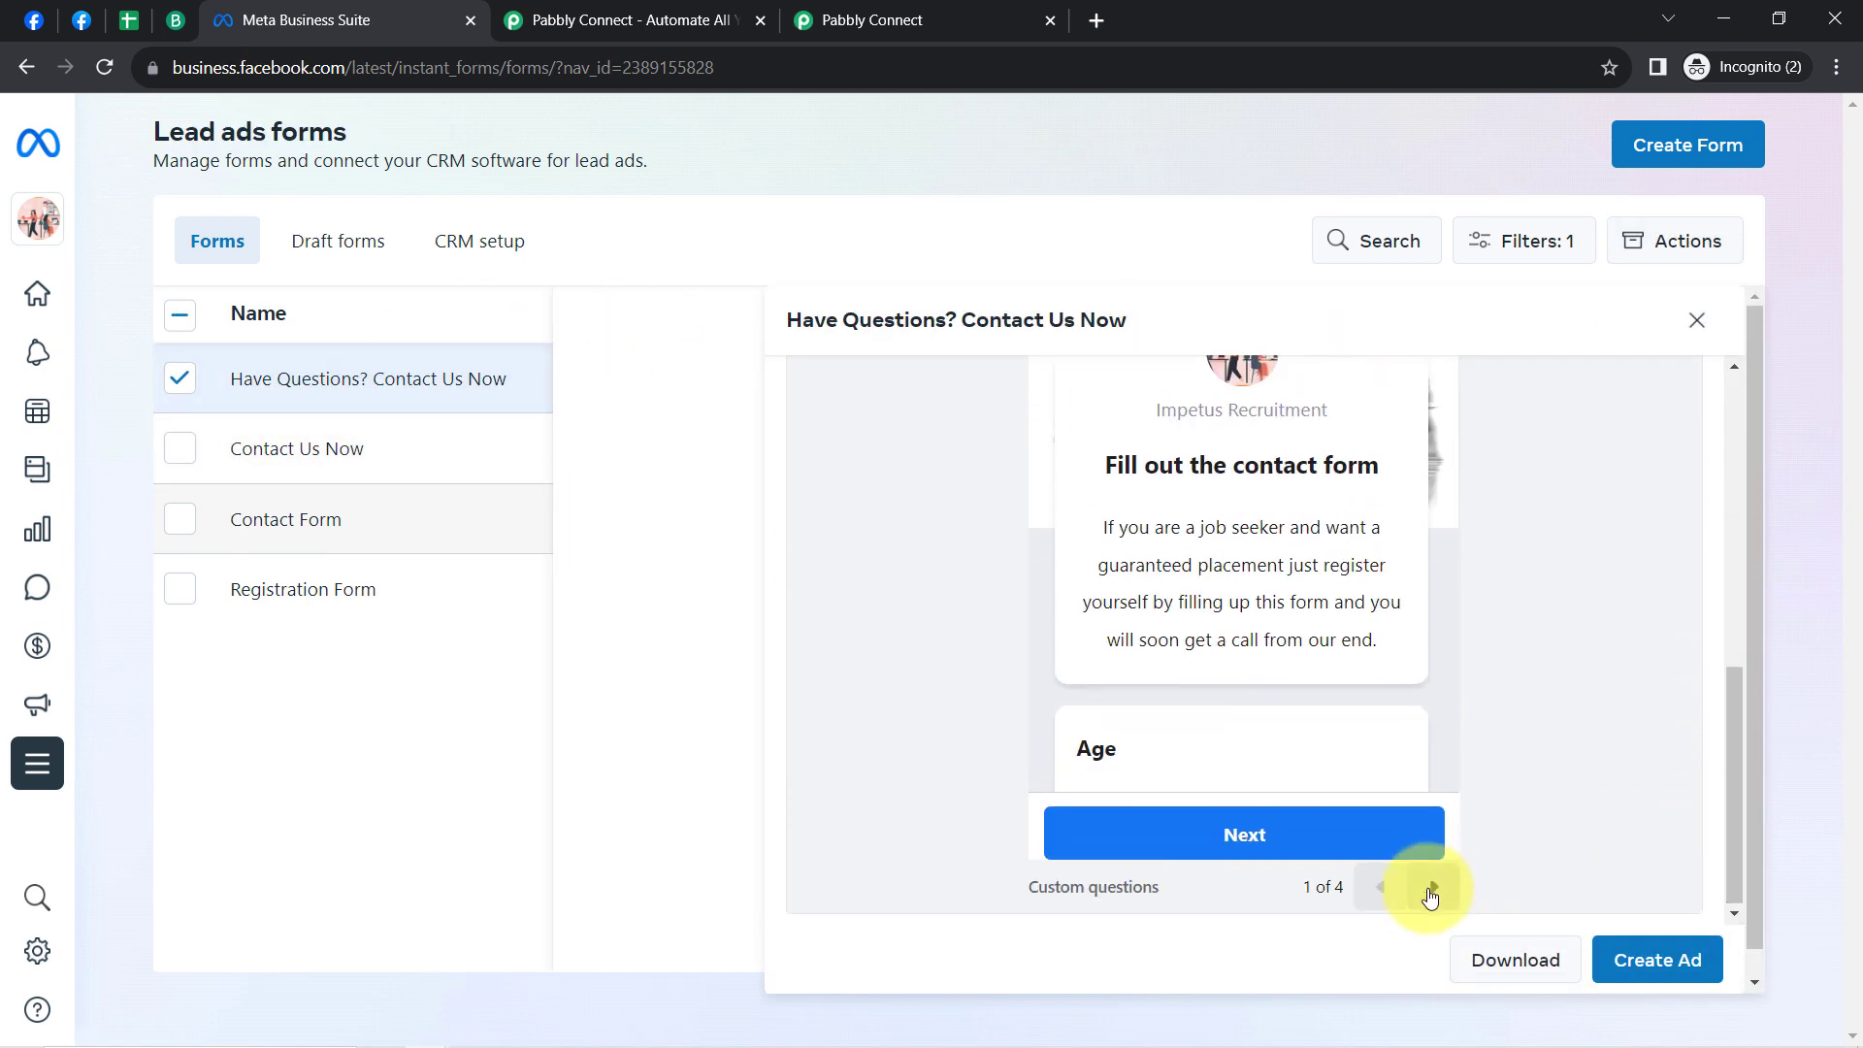
left_click(1433, 888)
left_click(1433, 887)
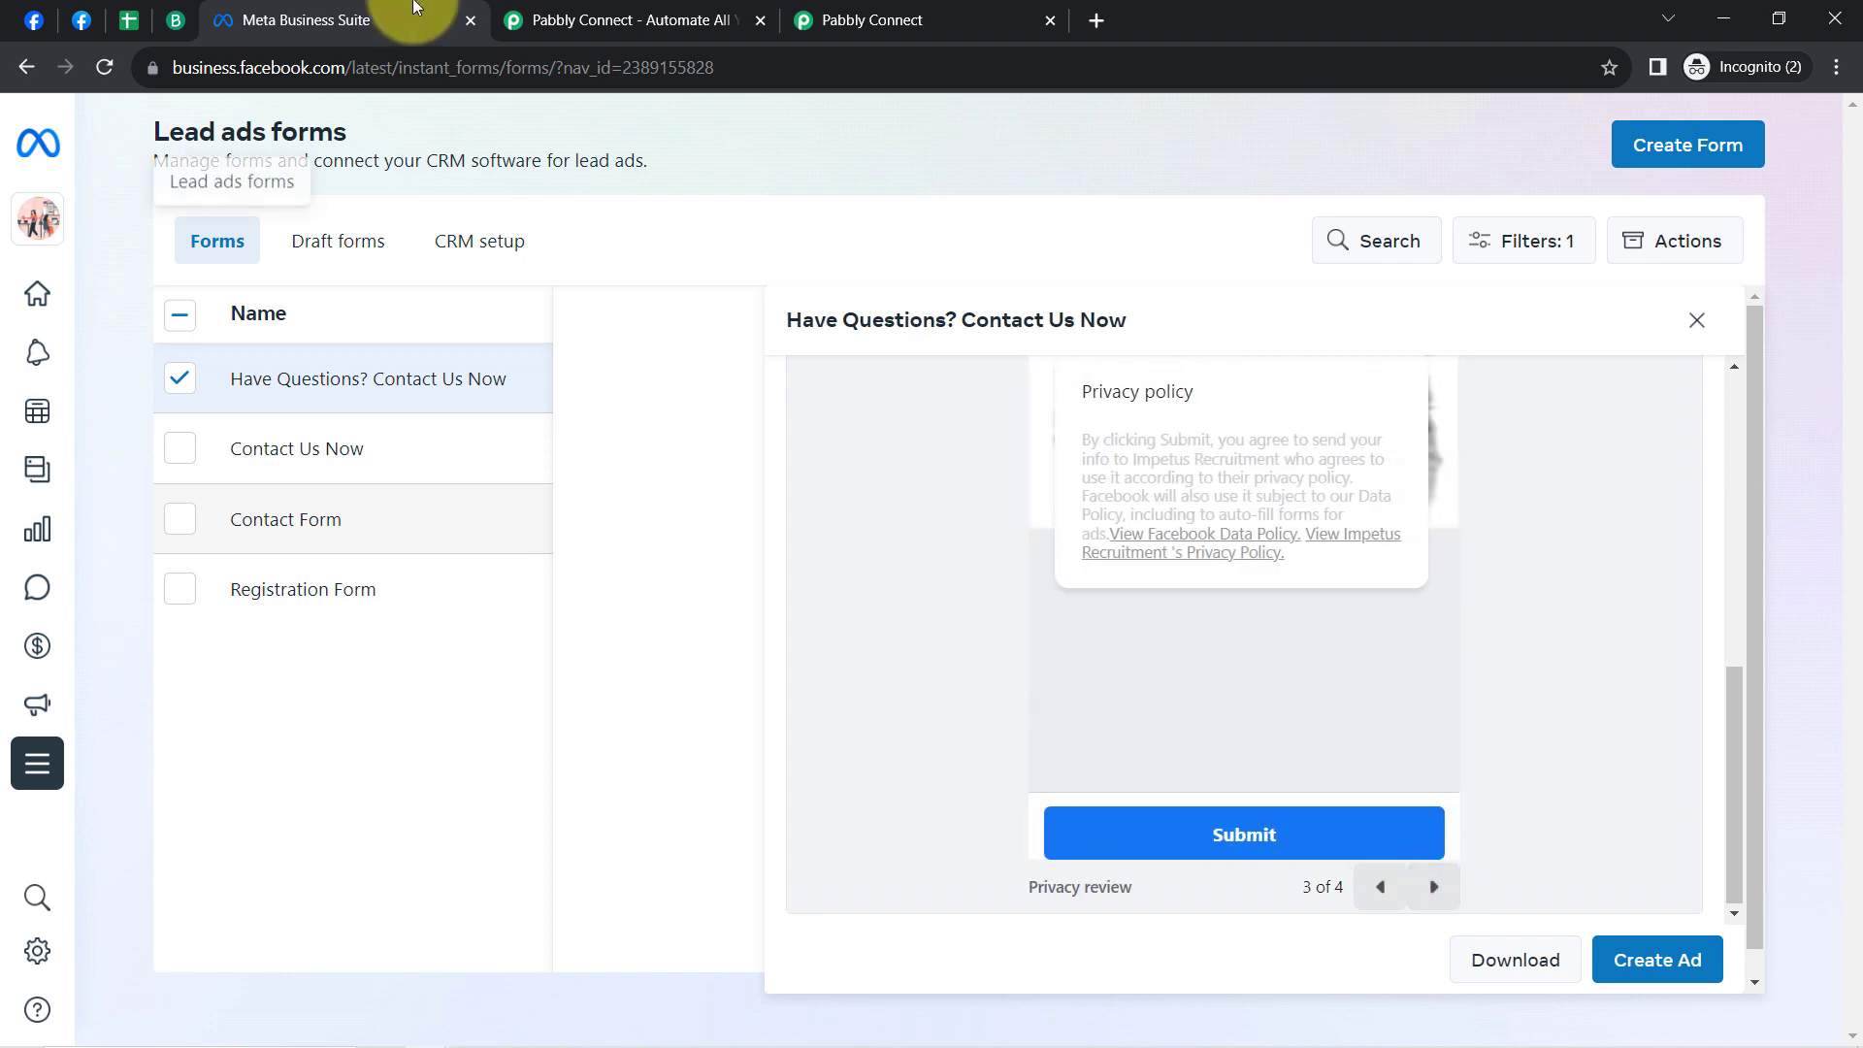
left_click(470, 22)
left_click(82, 20)
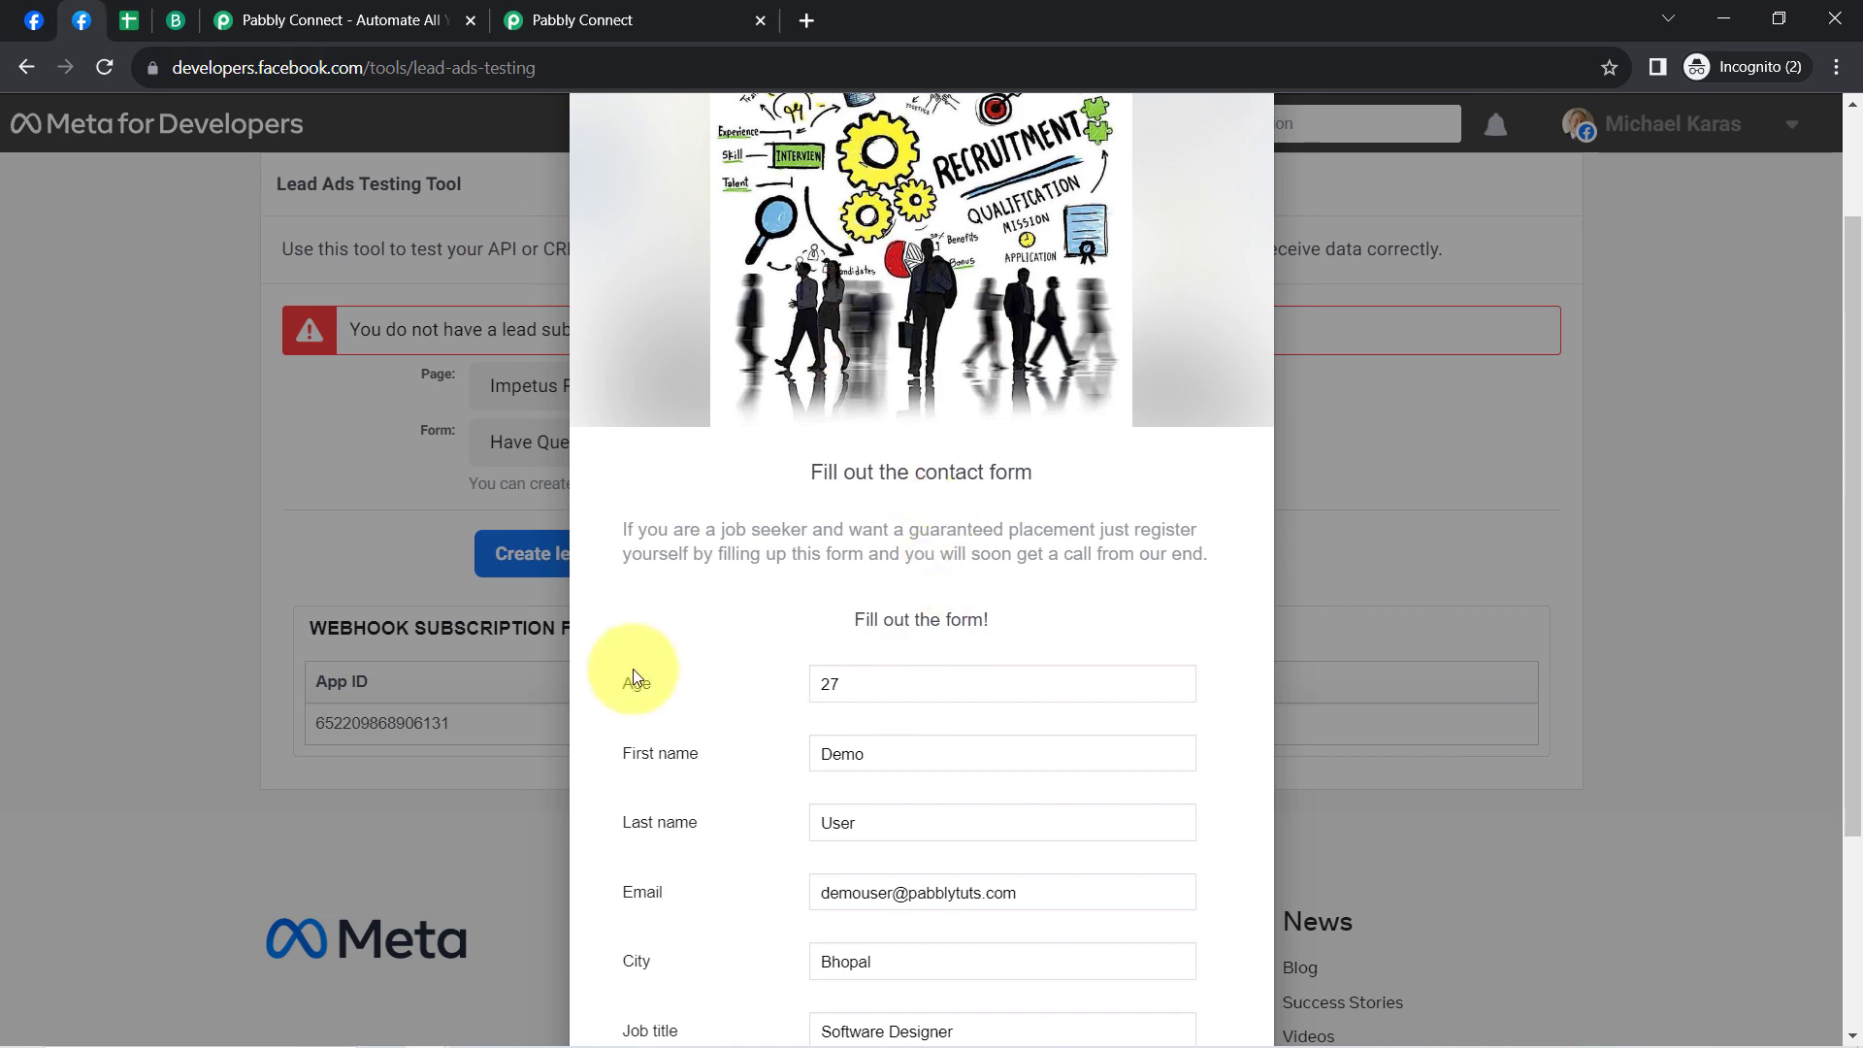
Step: Back in Pabbly Connect, save the Facebook trigger and send a test request, agreeing to resend it, and review the sample submission note
left_click(621, 14)
scroll(1829, 491, "down", 4)
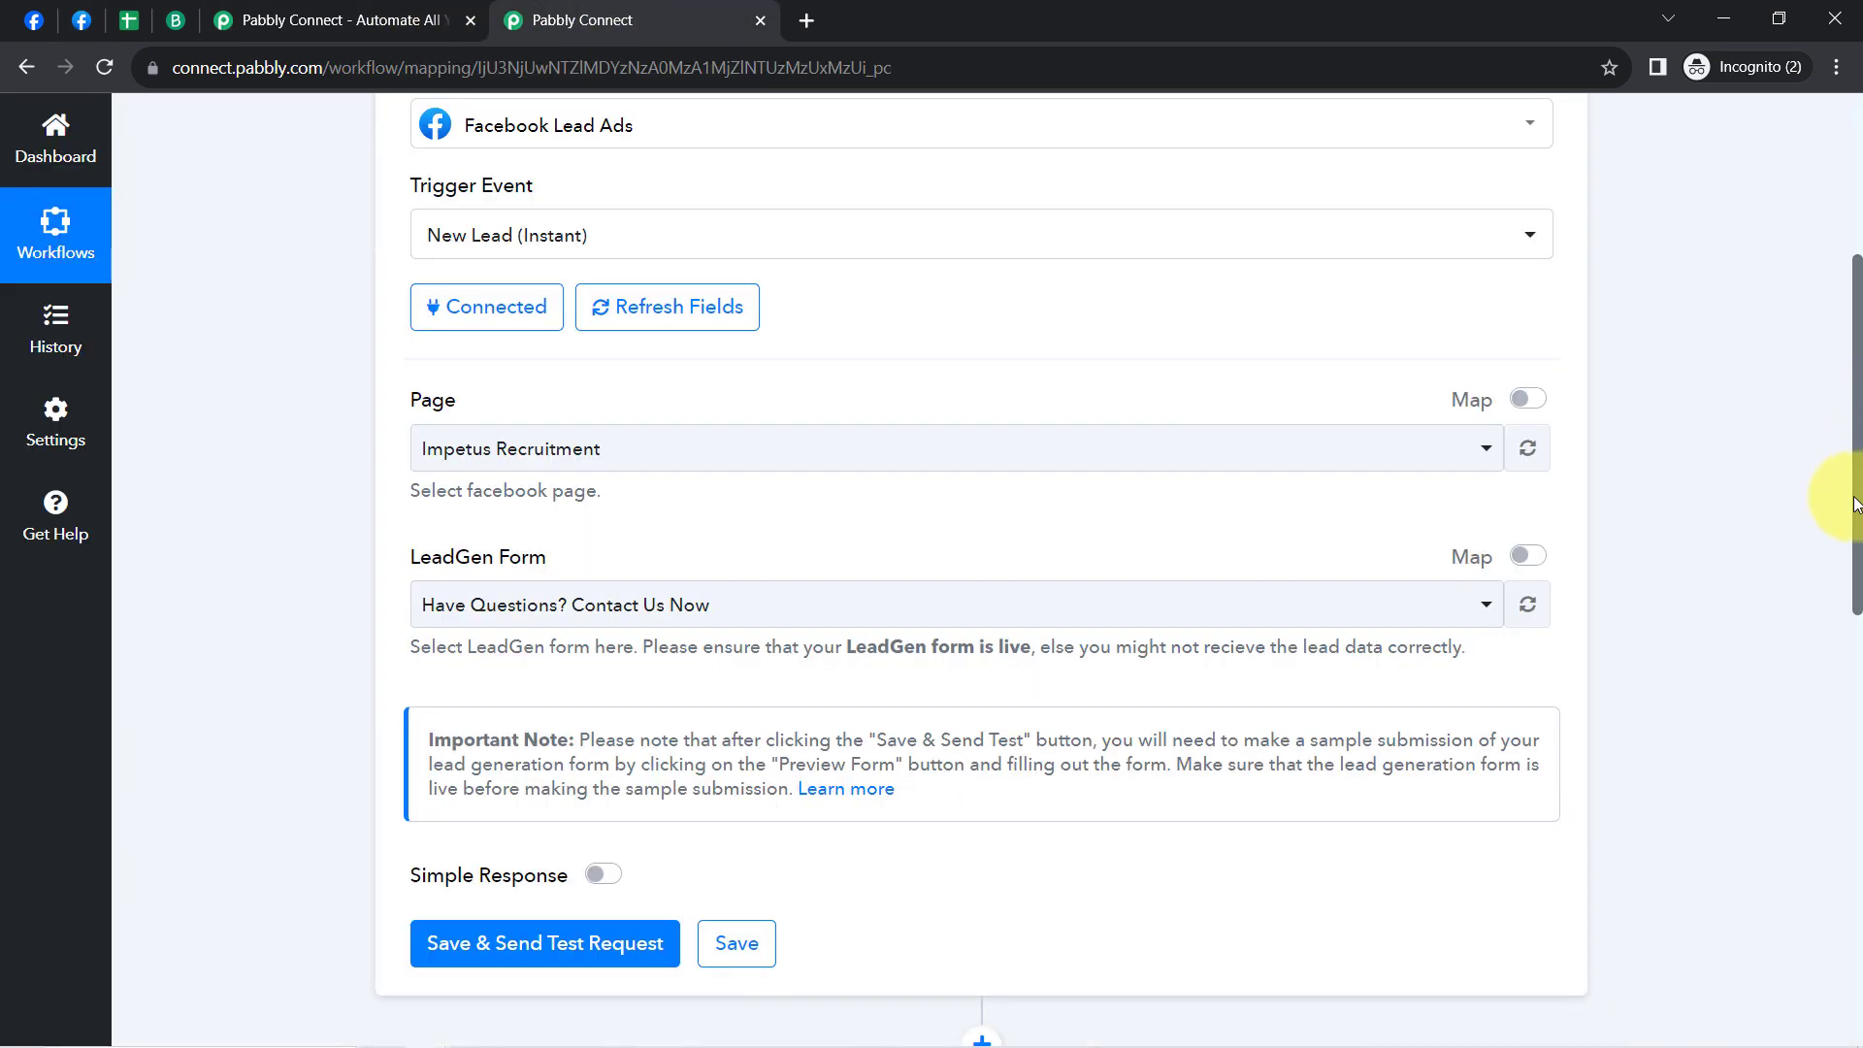
left_click(477, 601)
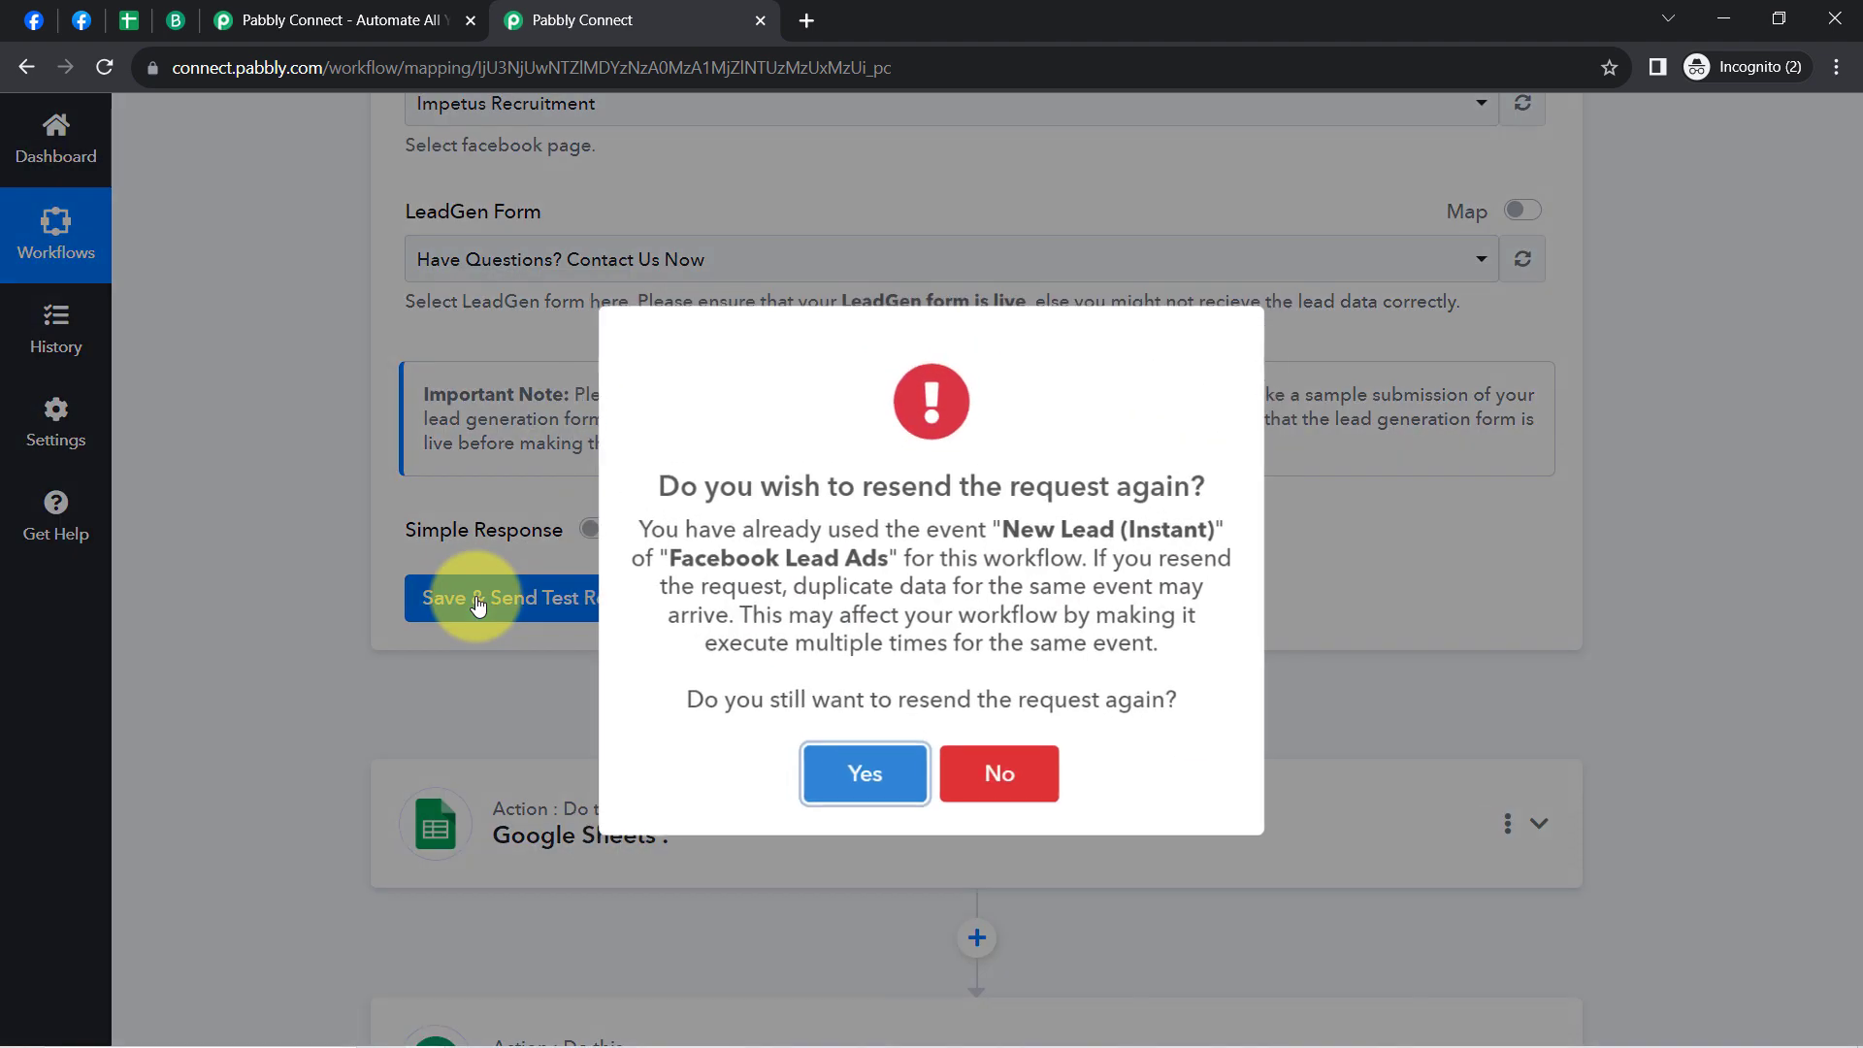
left_click(845, 811)
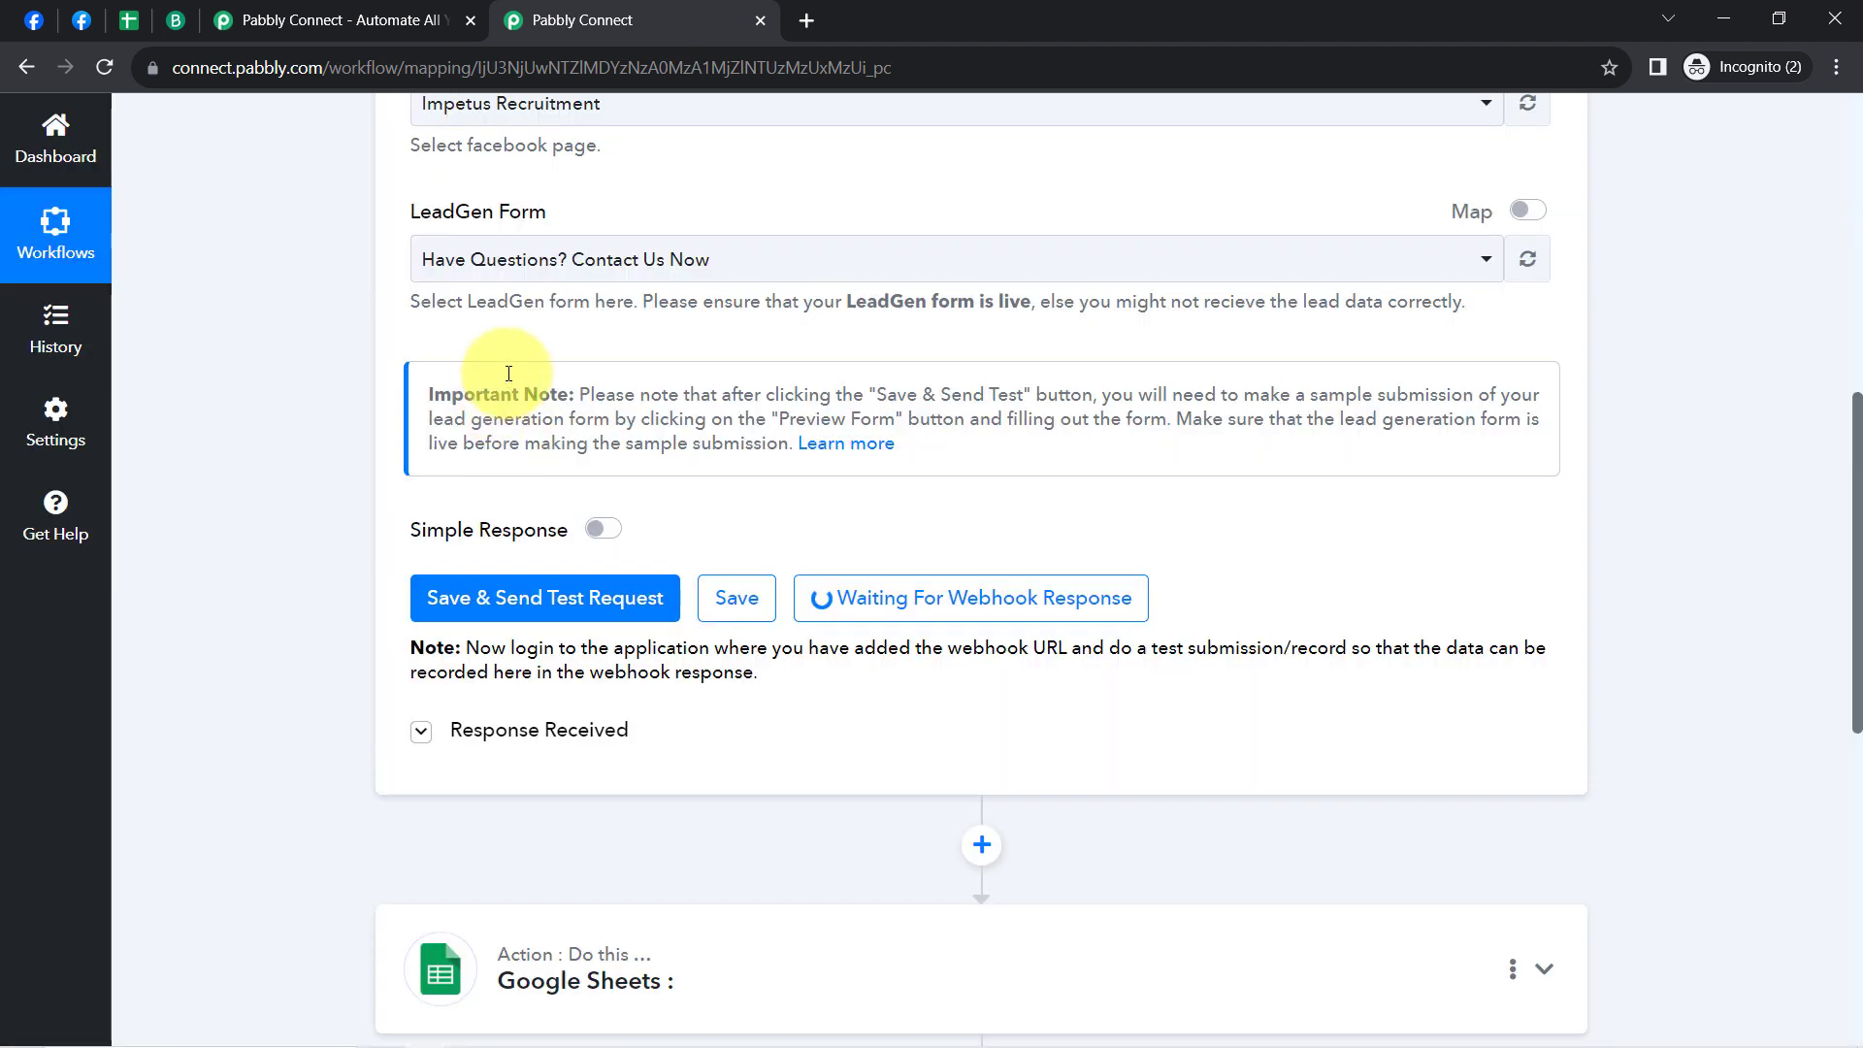
left_click_drag(477, 395, 579, 428)
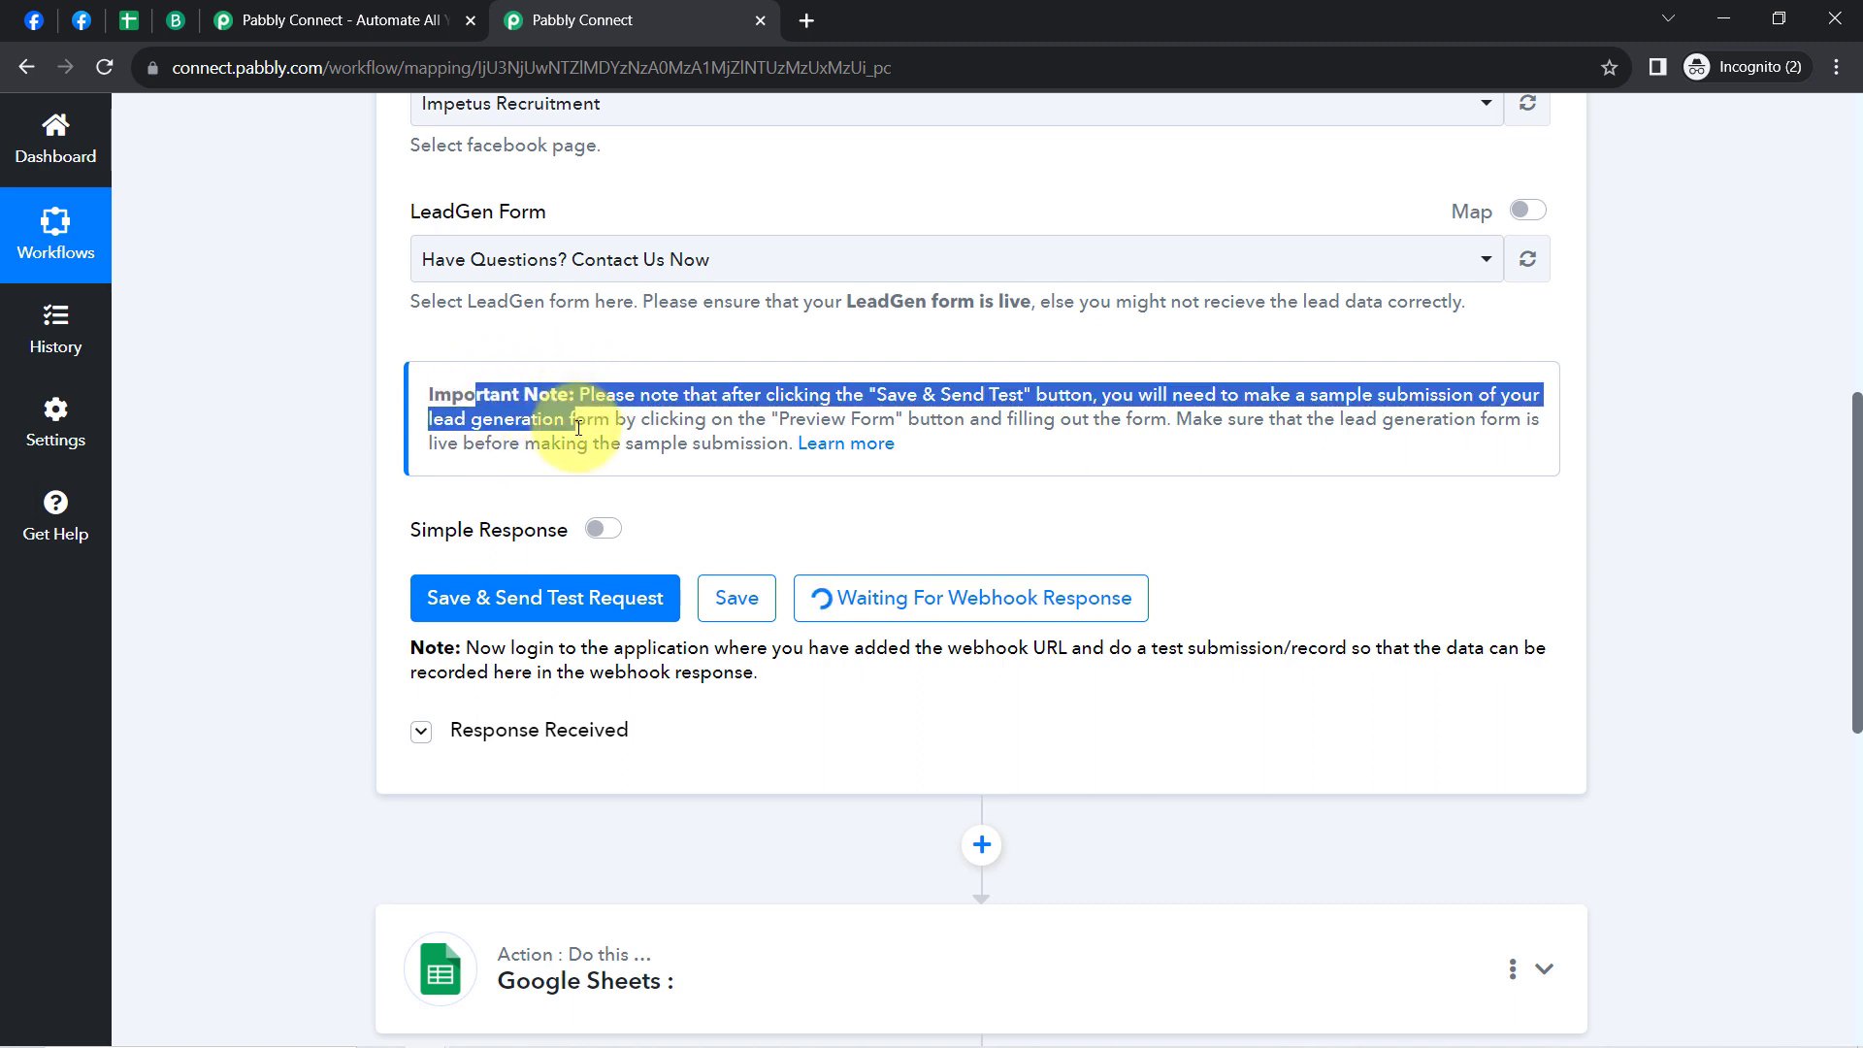
left_click(620, 418)
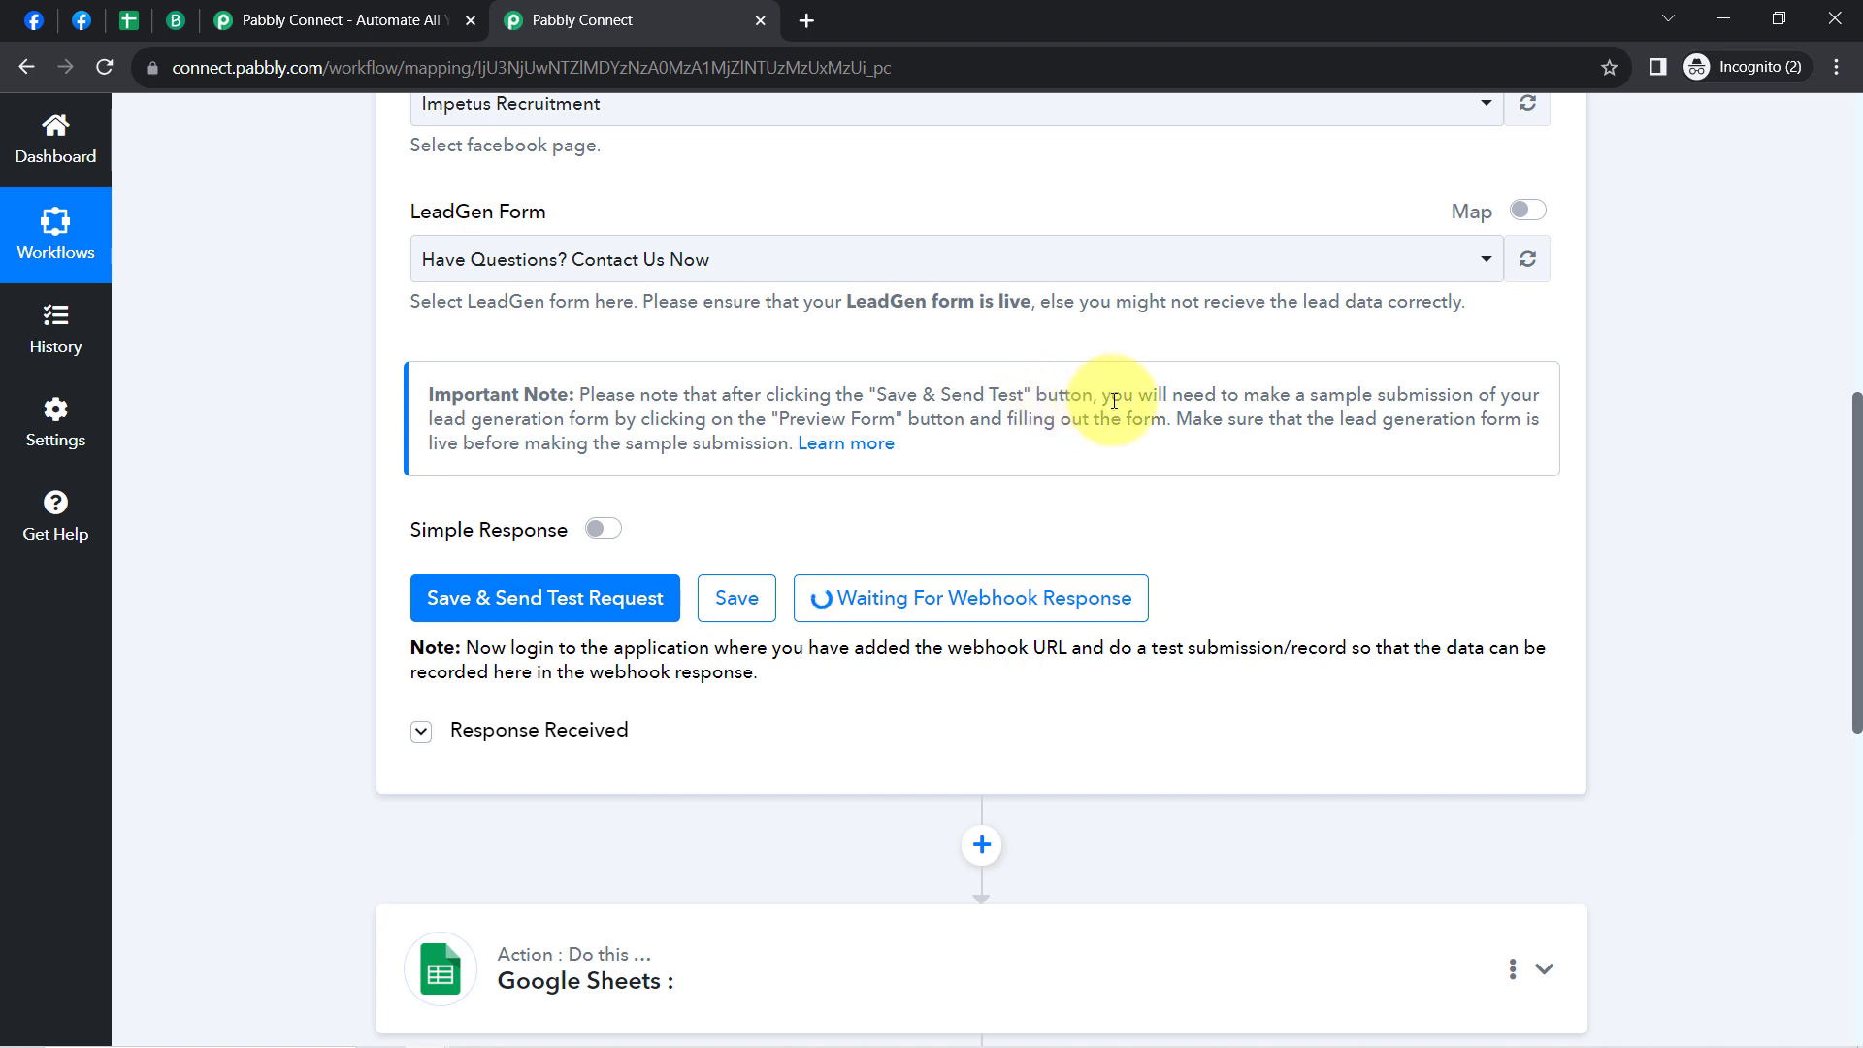
Step: Read the note about making a sample submission of the lead form and open its linked help article
left_click_drag(1306, 396, 637, 427)
left_click_drag(787, 419, 1107, 418)
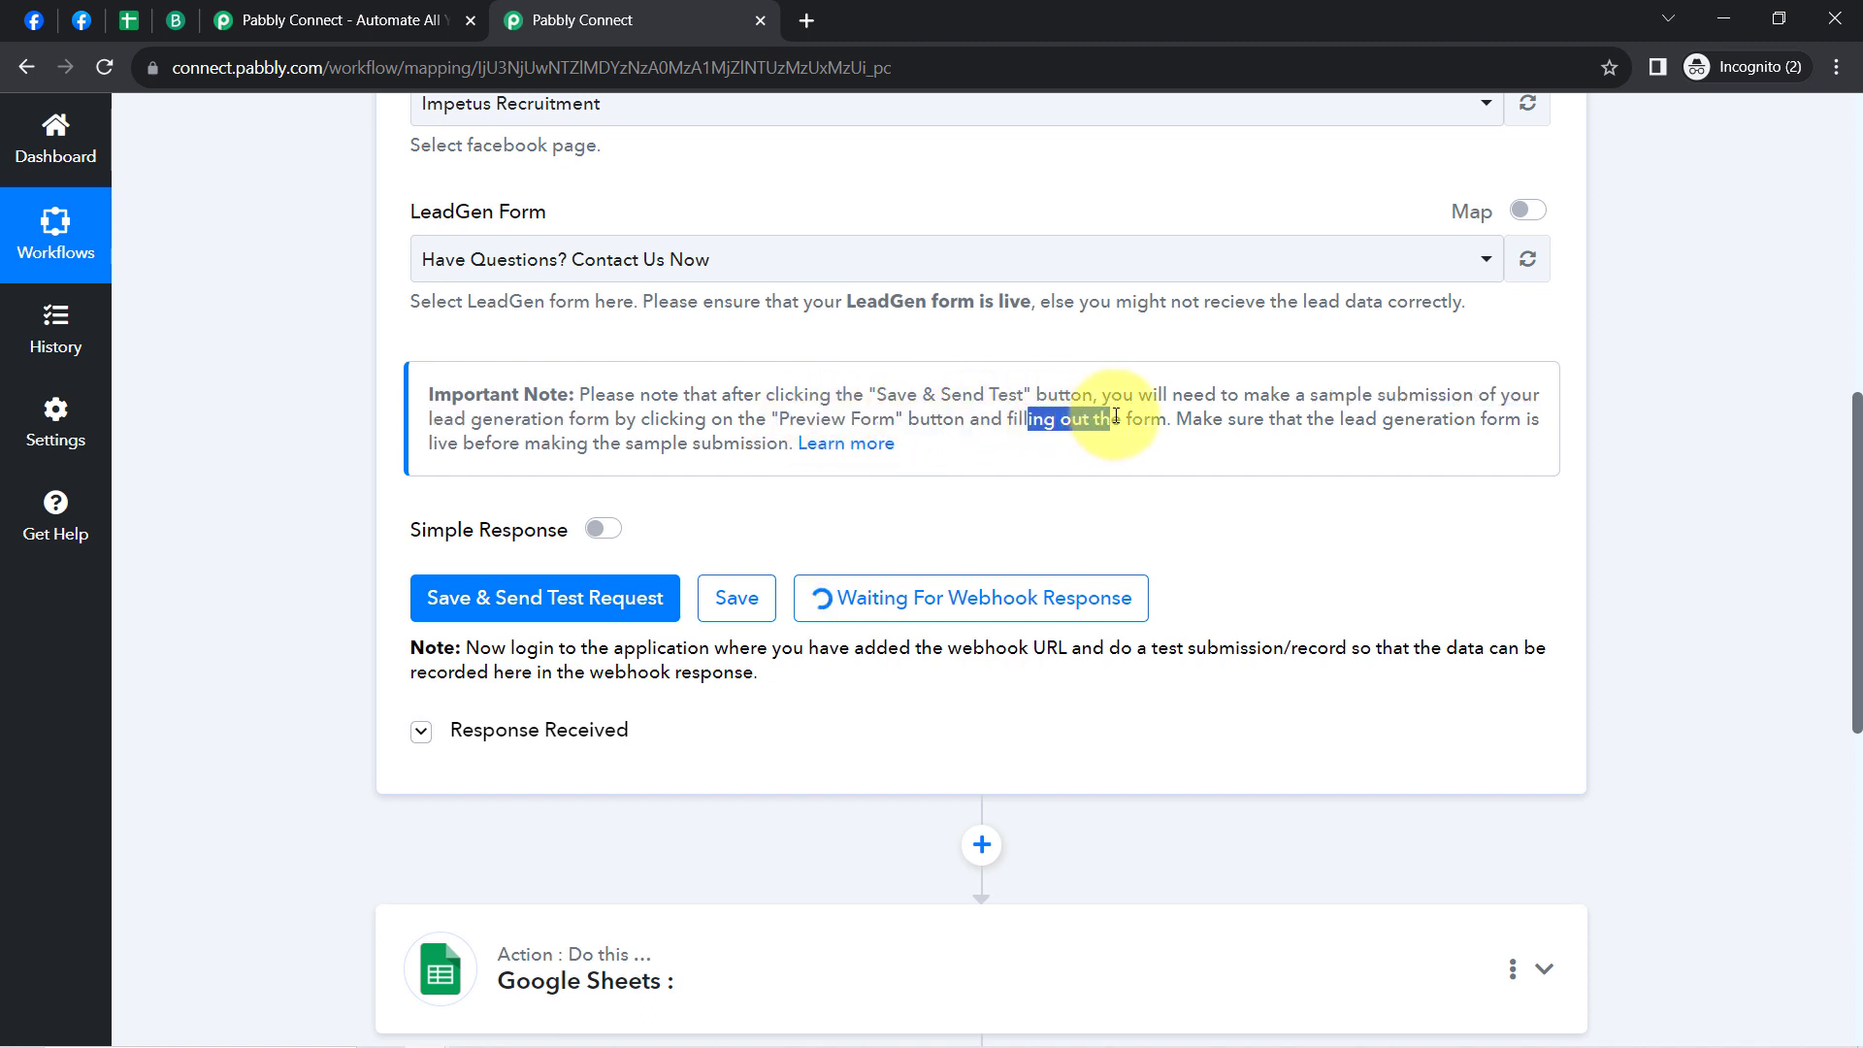
left_click_drag(1281, 396, 1433, 397)
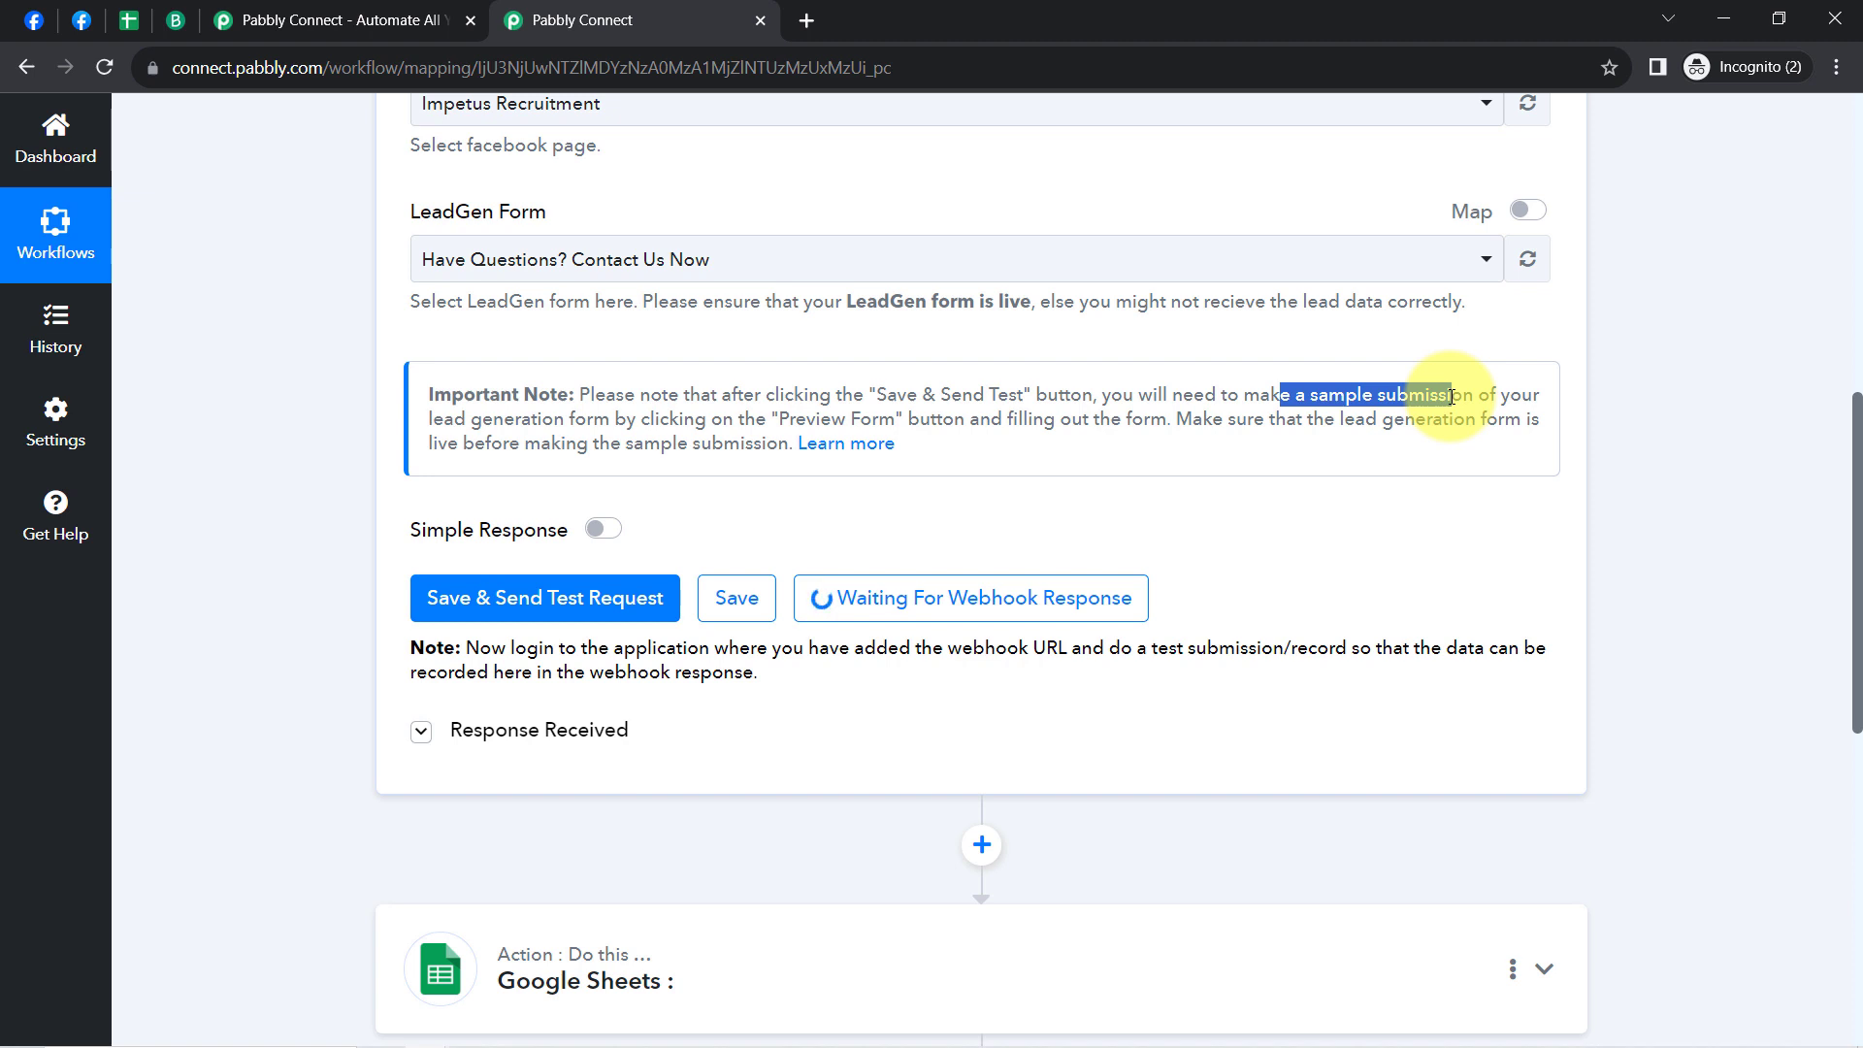
left_click(859, 445)
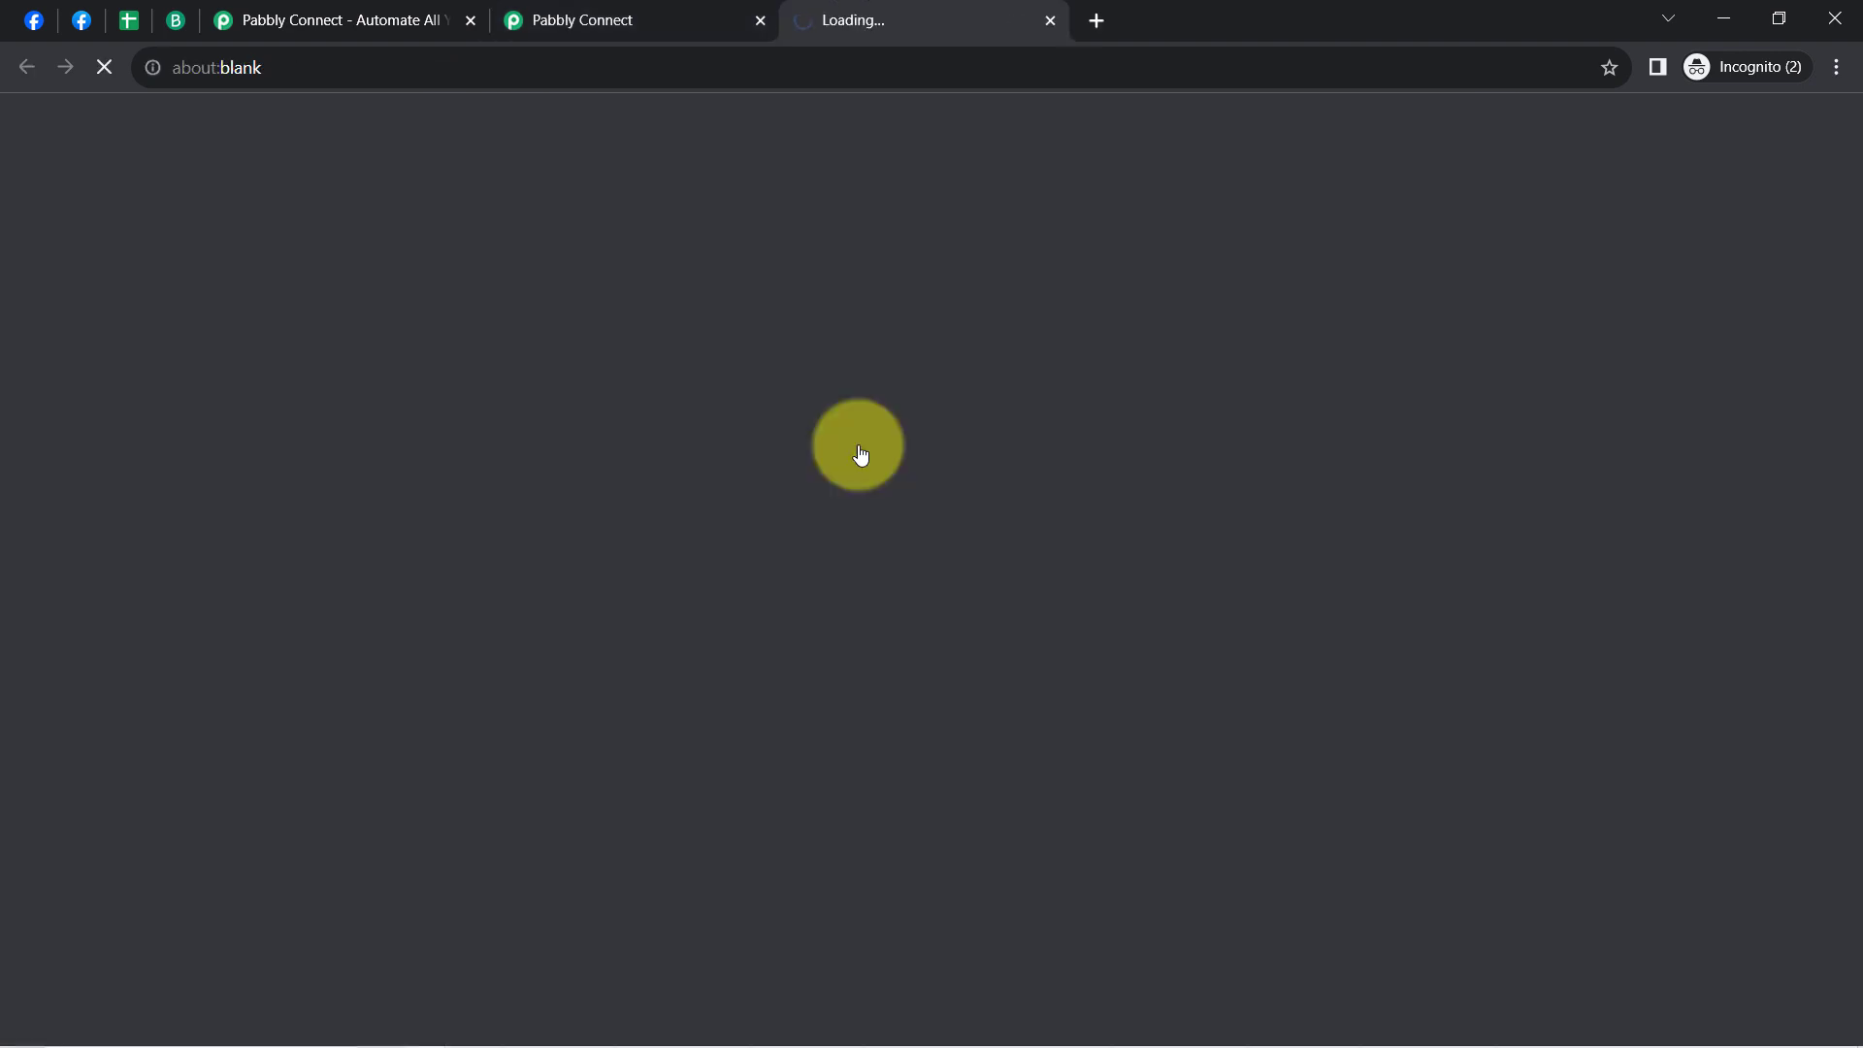
left_click(570, 19)
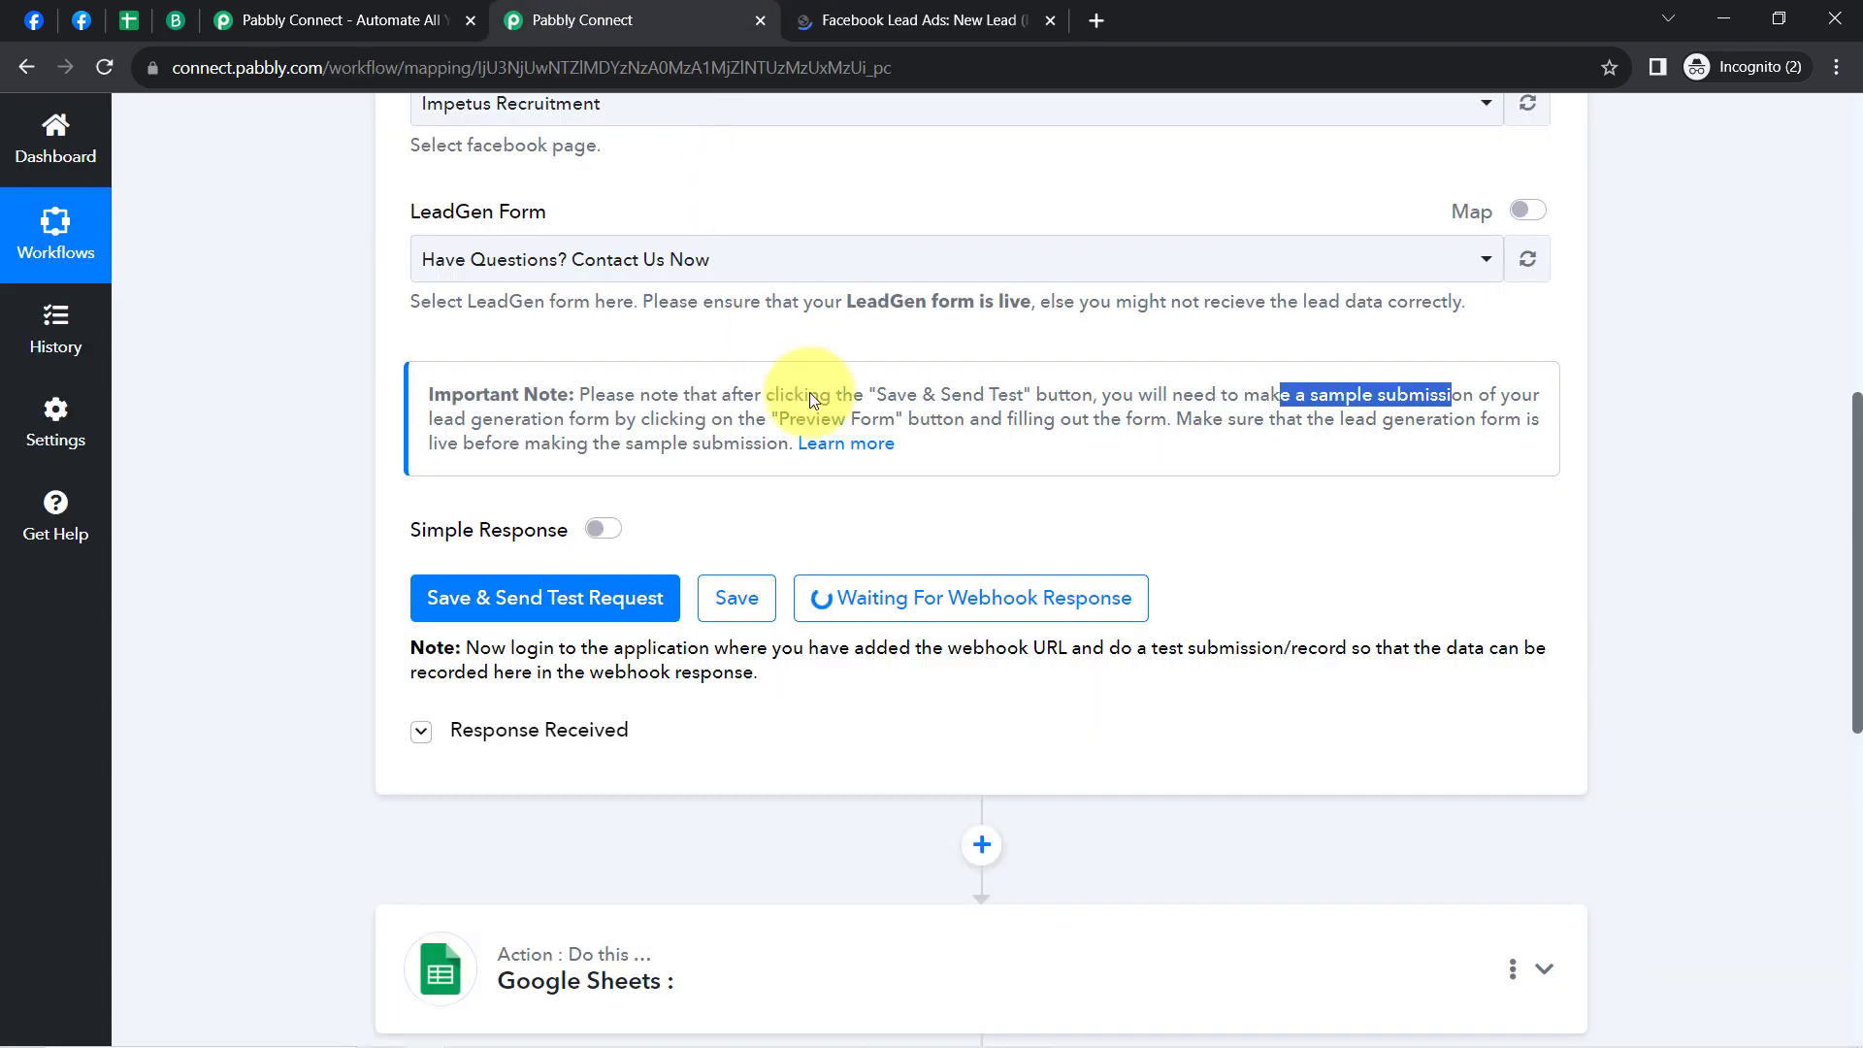
left_click(894, 21)
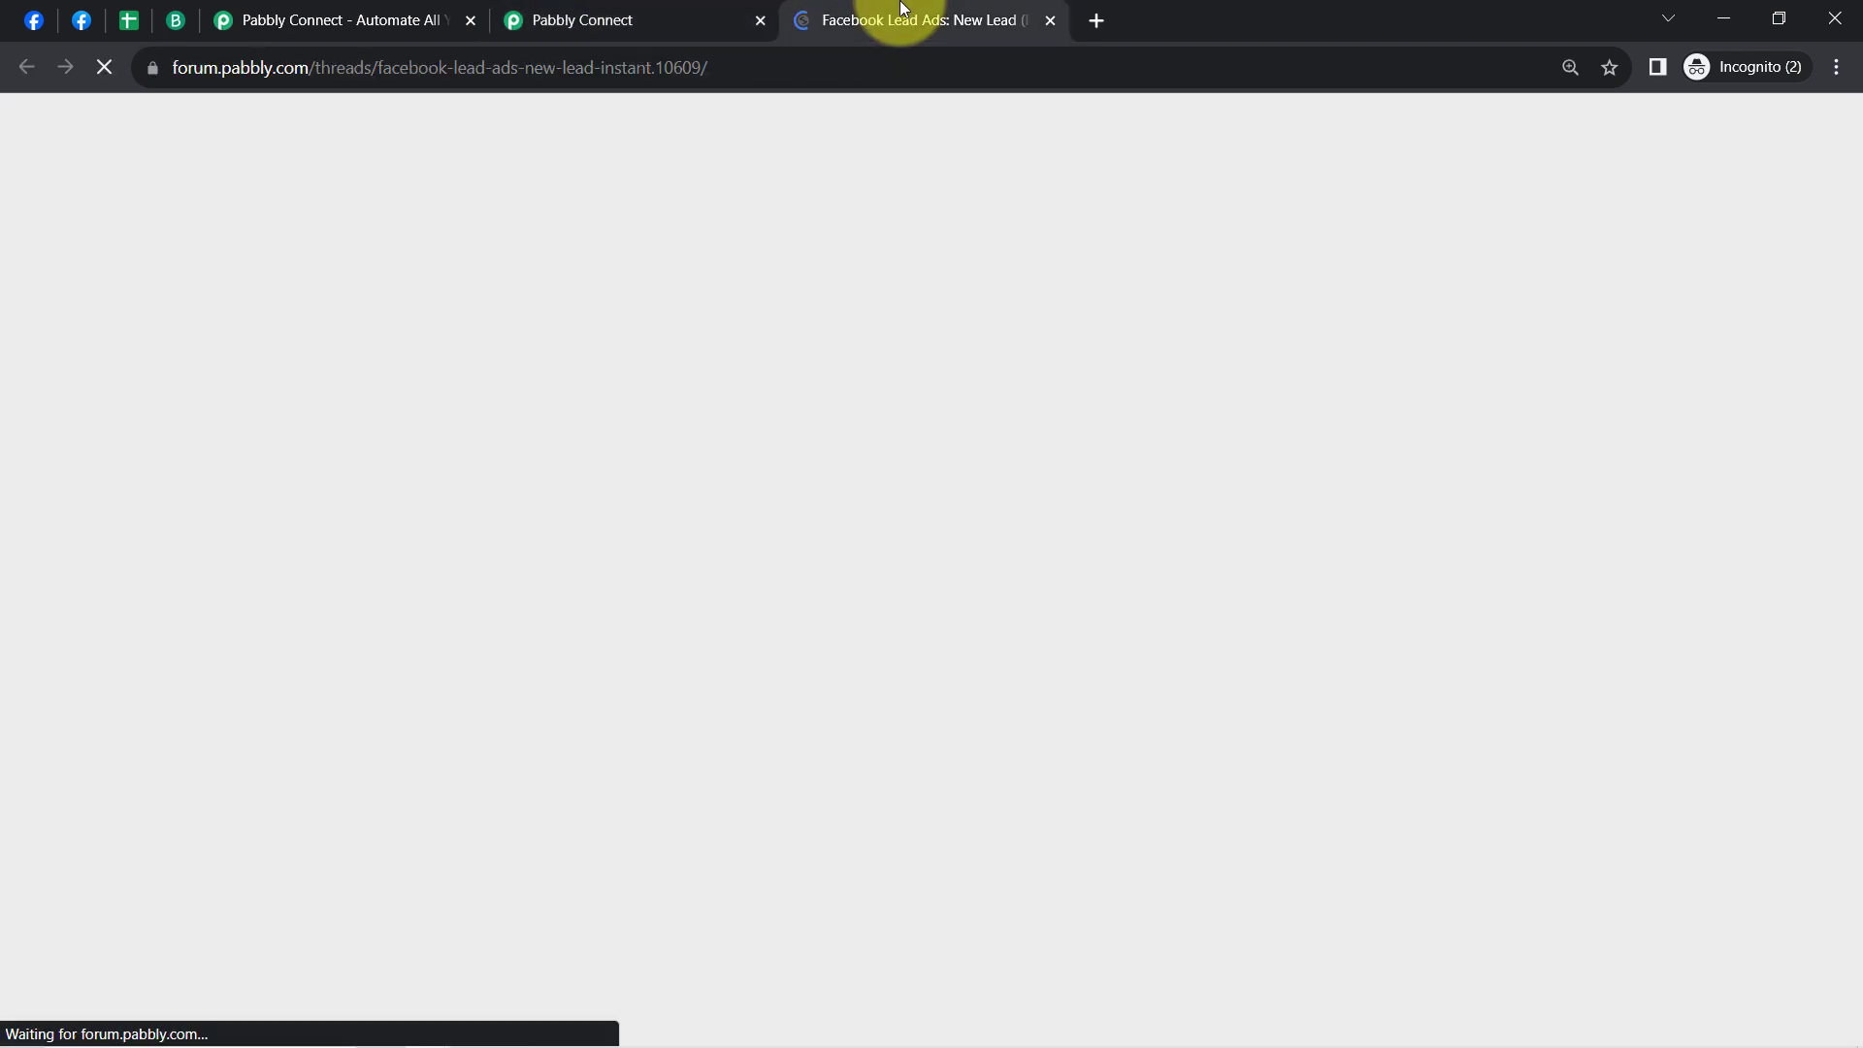
Step: Find the Facebook Lead Ads testing tool link in the Pabbly forum guide and open the tool
left_click_drag(378, 67, 666, 84)
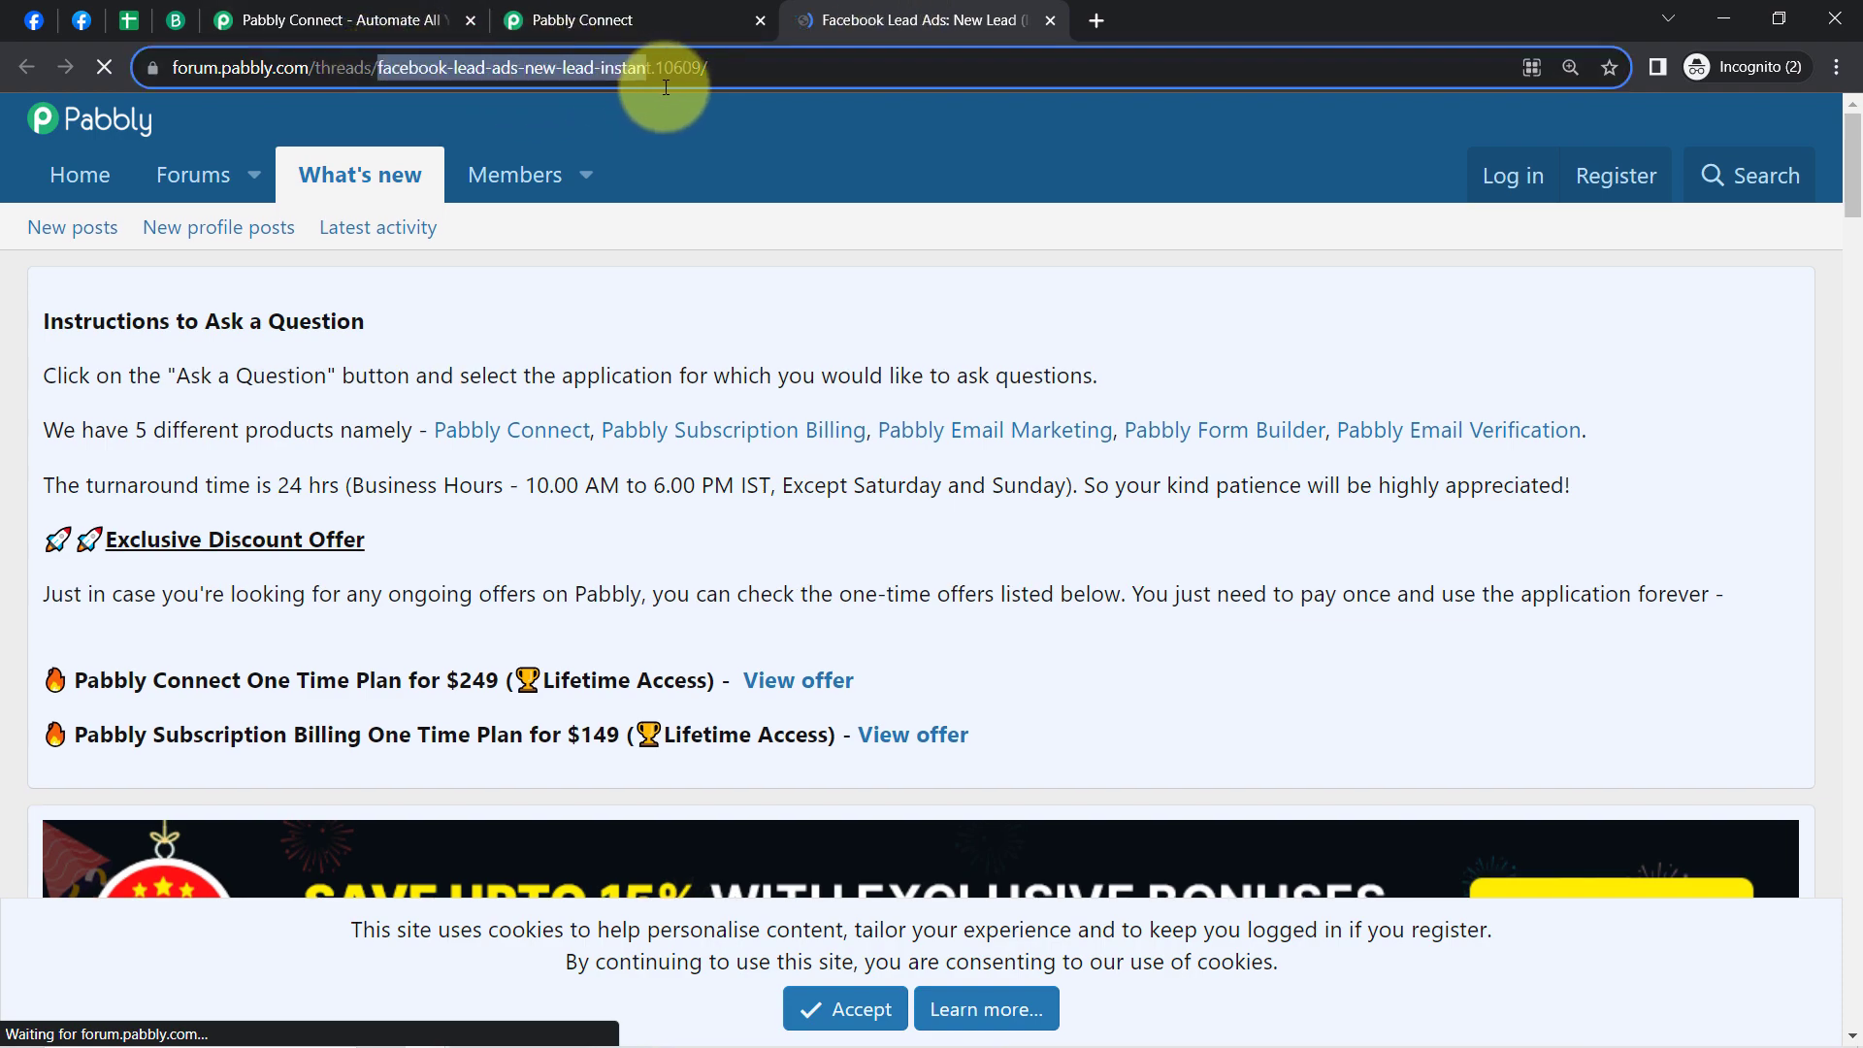
left_click_drag(1848, 167, 1858, 591)
left_click(1415, 440)
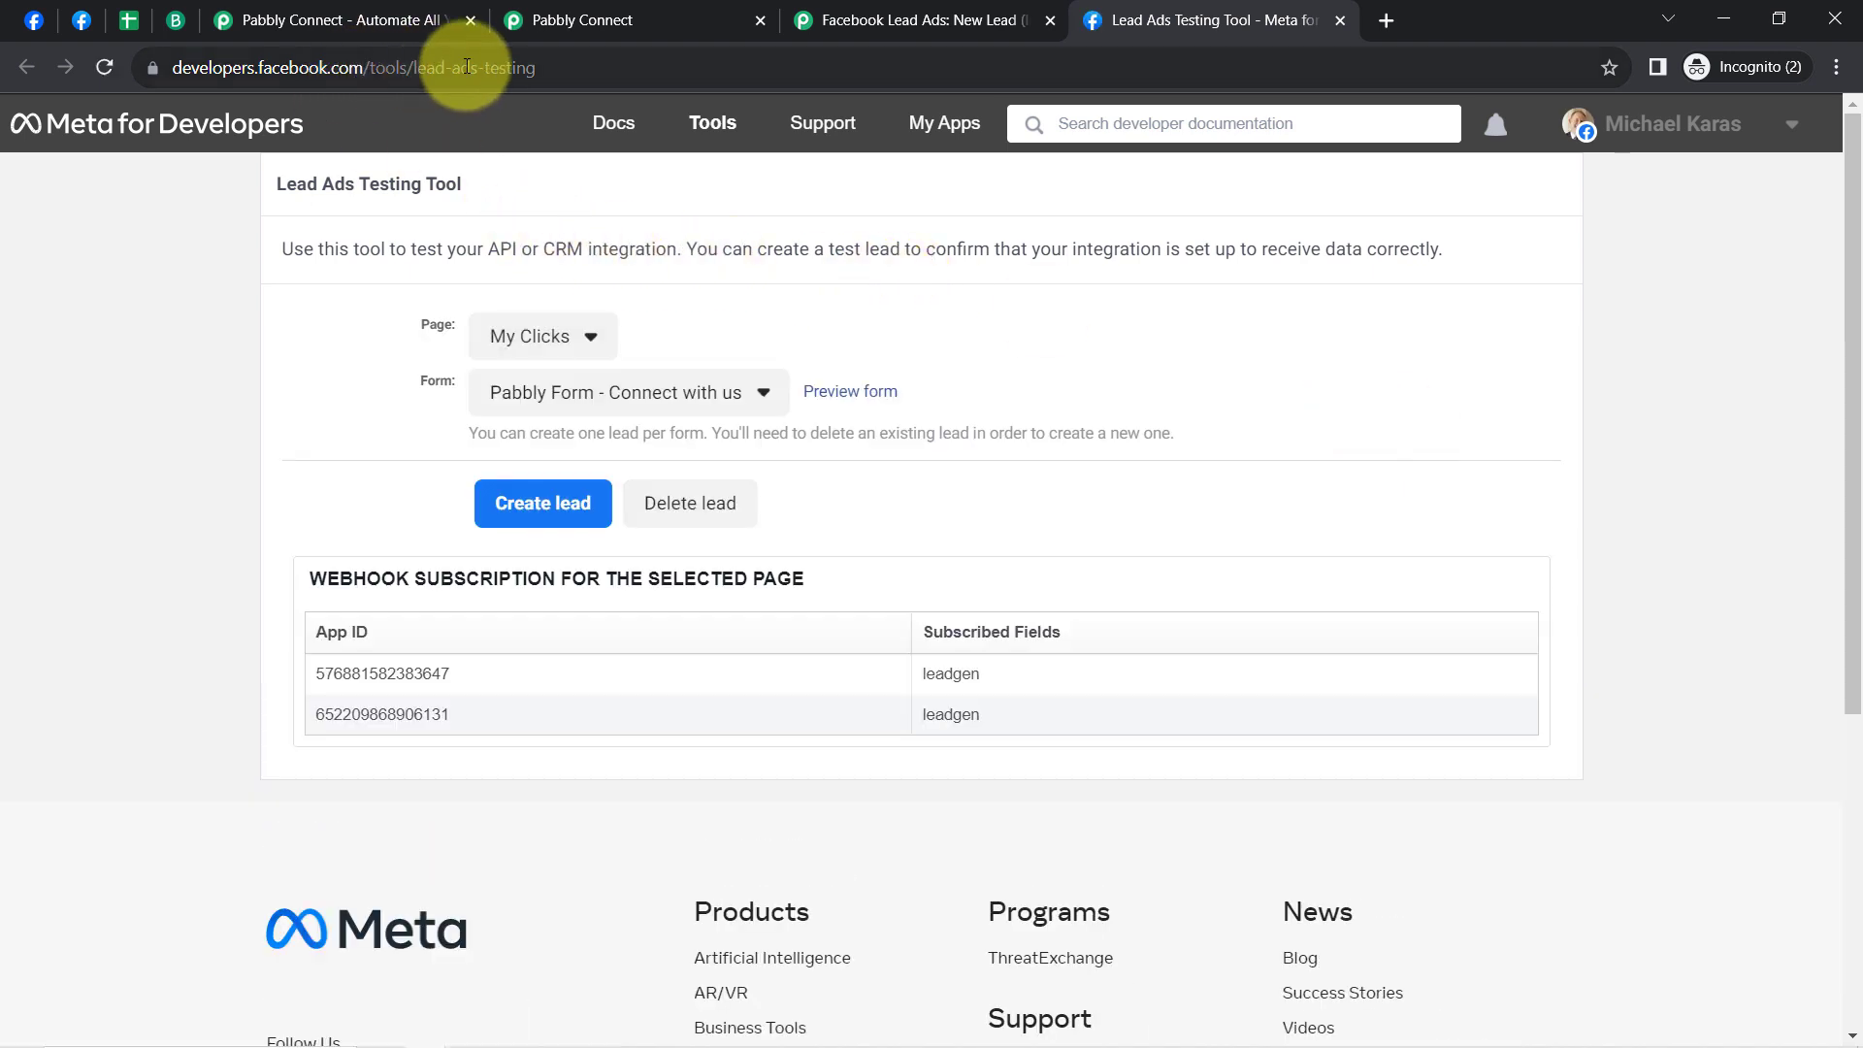
left_click_drag(462, 67, 527, 67)
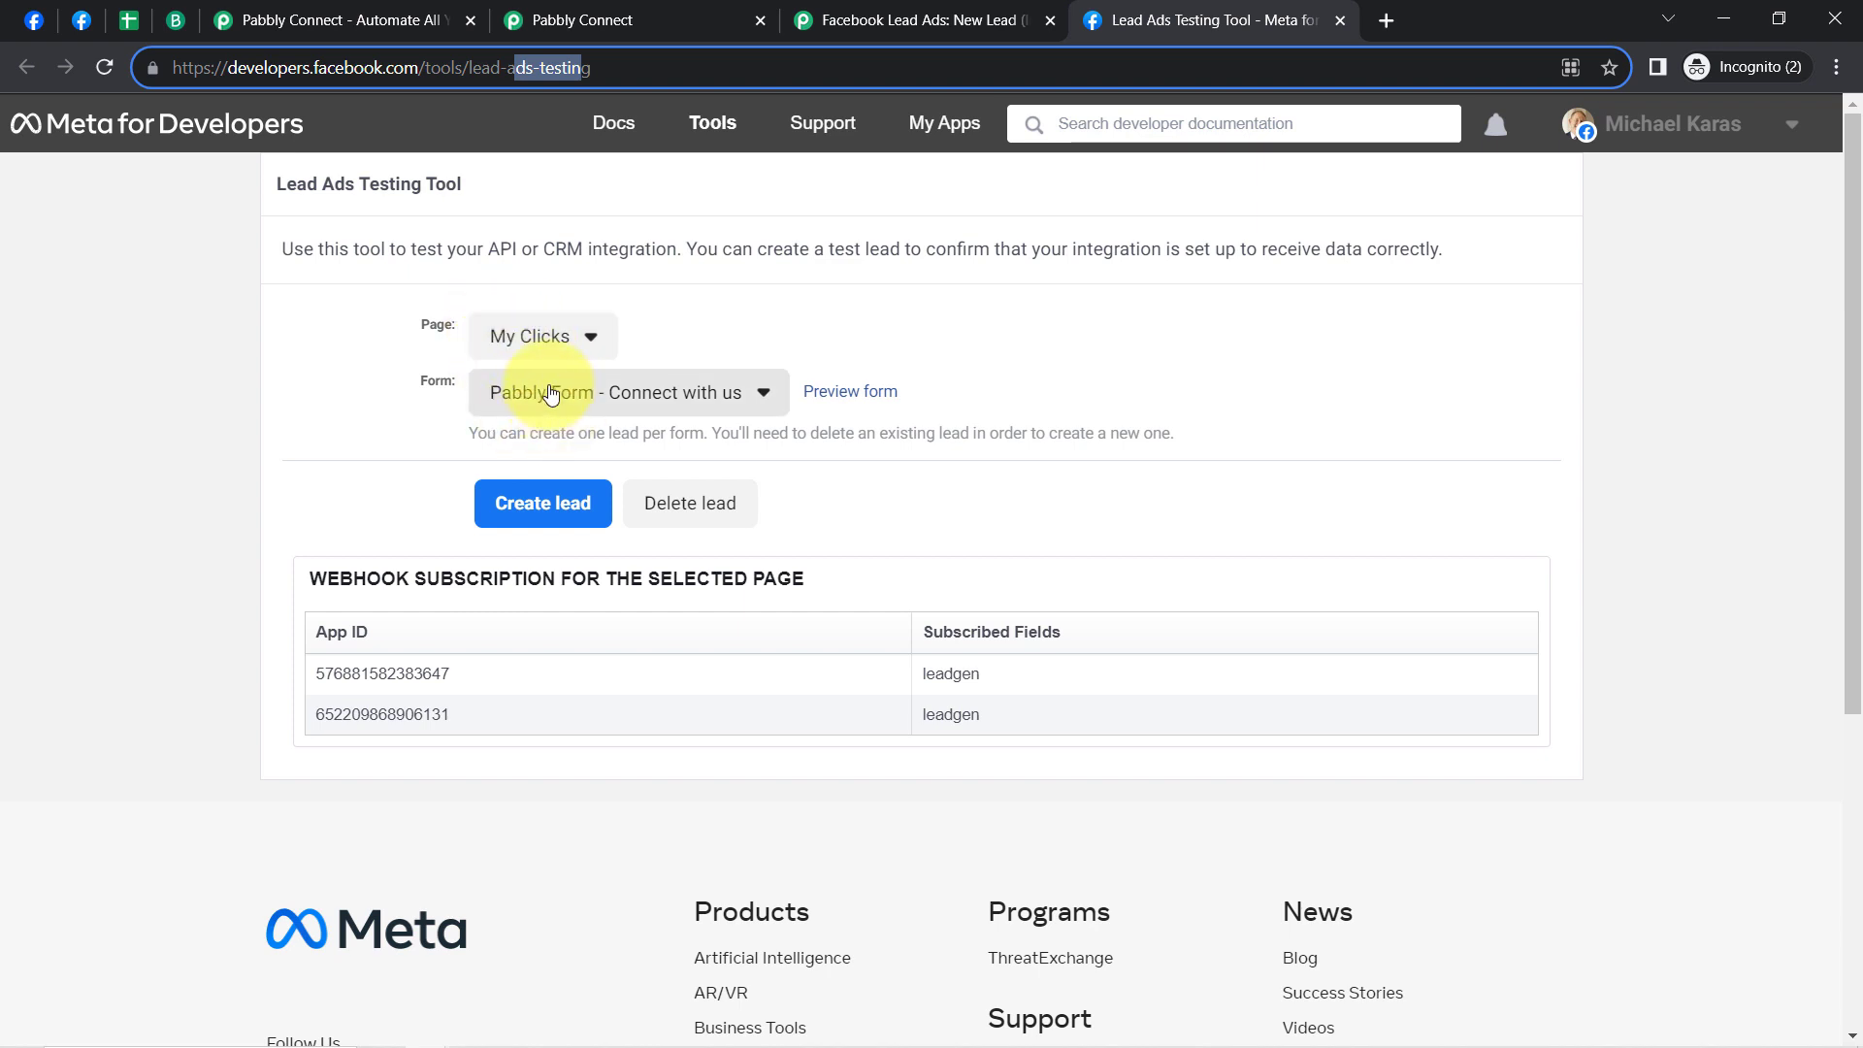
Step: Choose the Impetus Recruitment page and the "Have Questions? Contact Us Now" form in the testing tool and preview the form
left_click(529, 341)
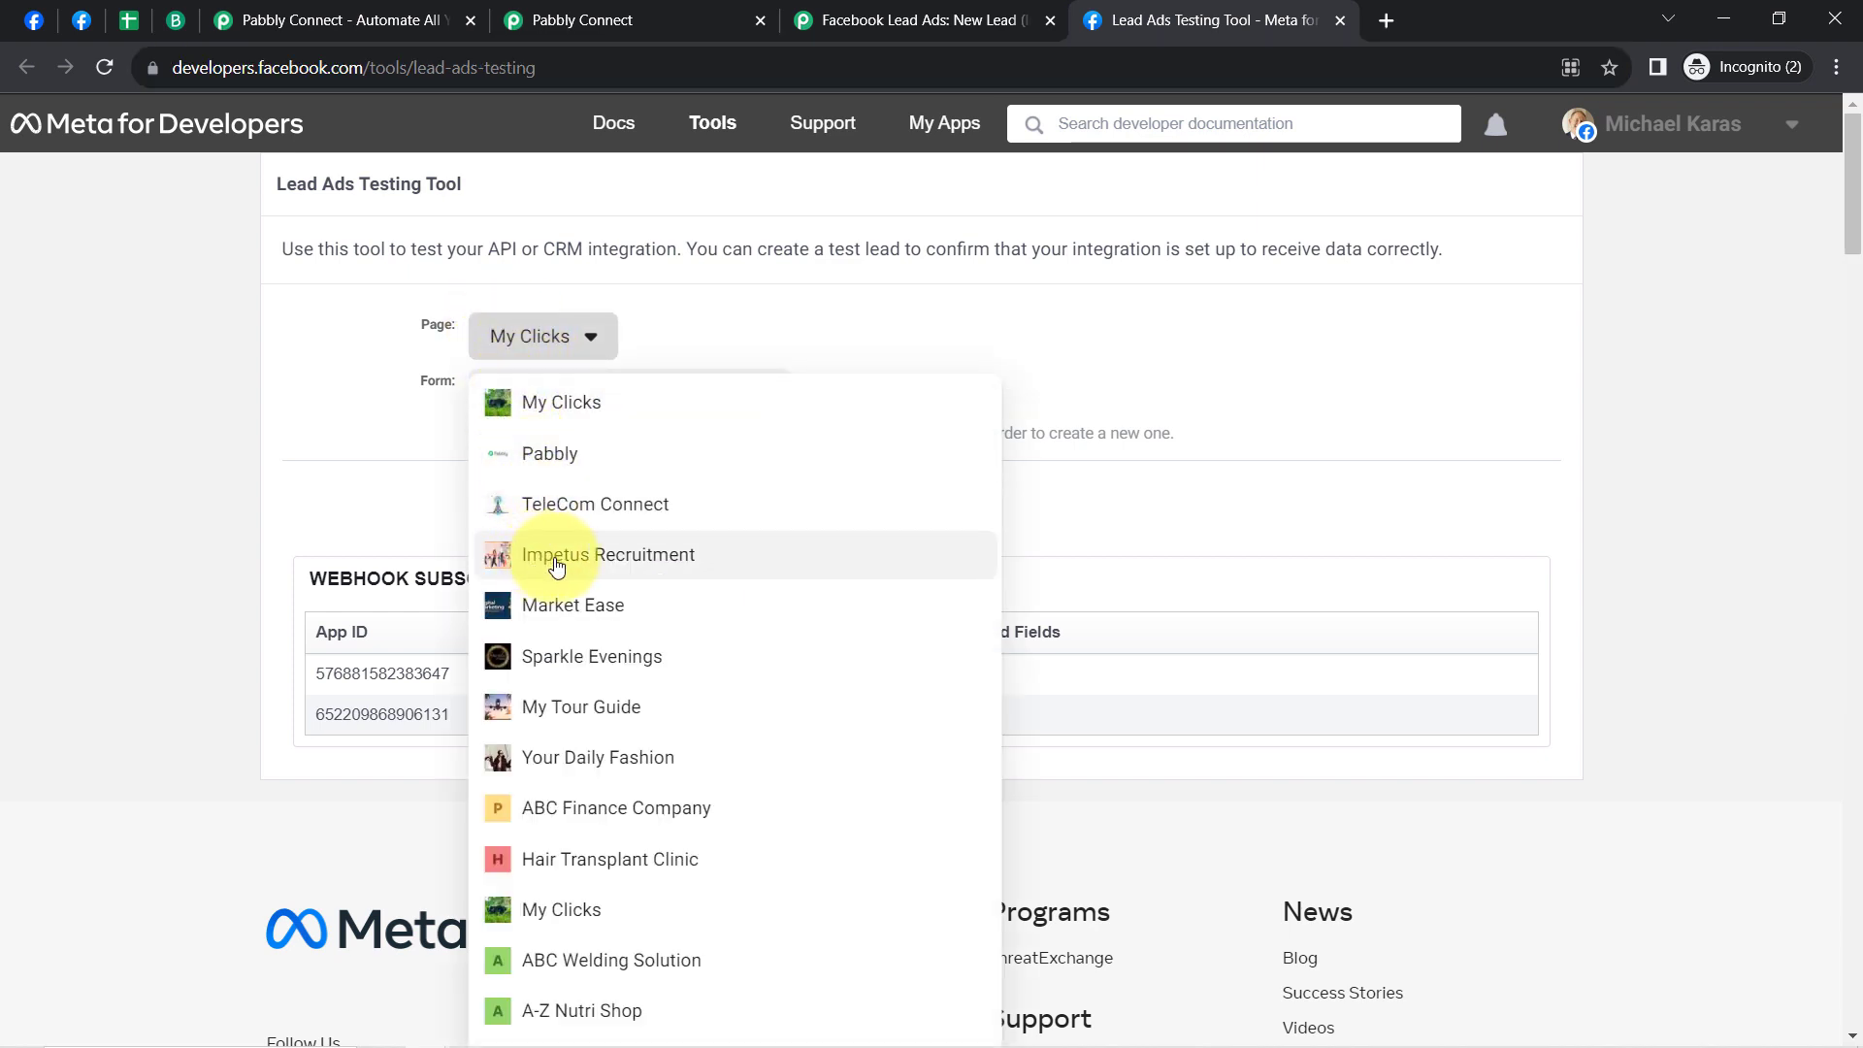
left_click(613, 563)
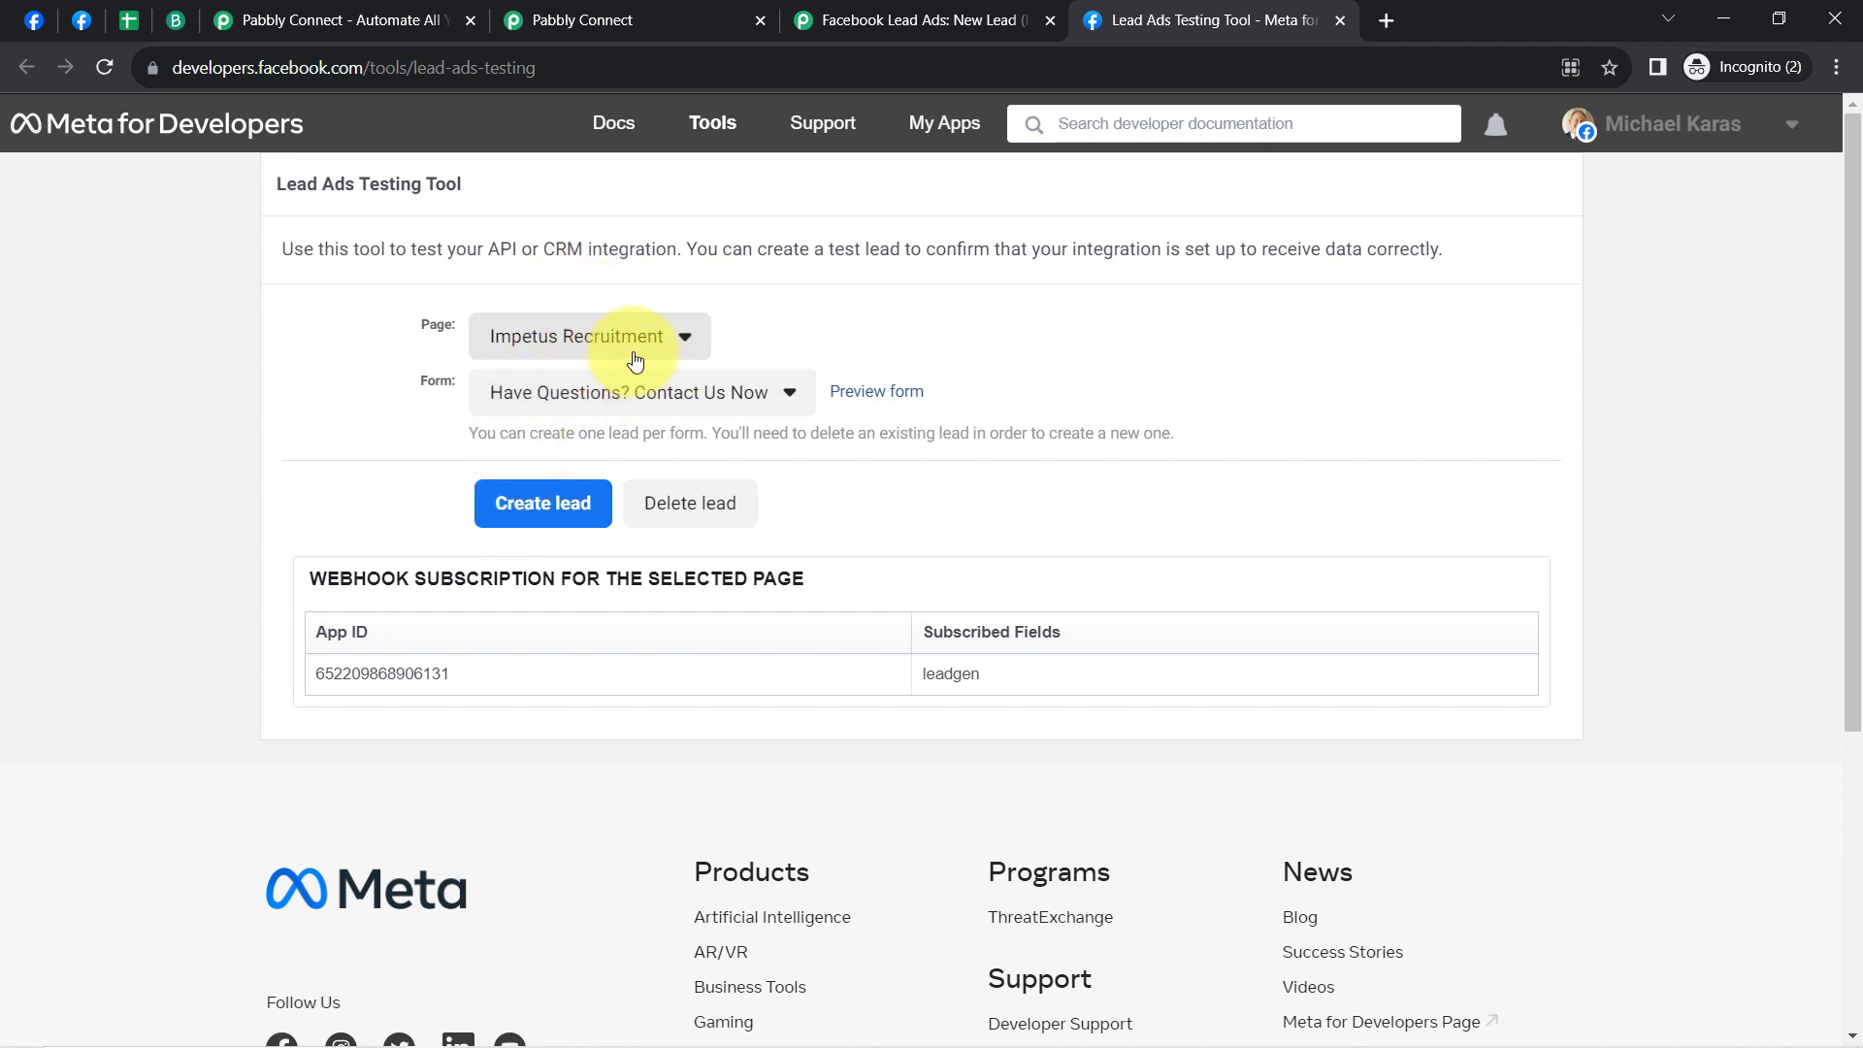
left_click(492, 396)
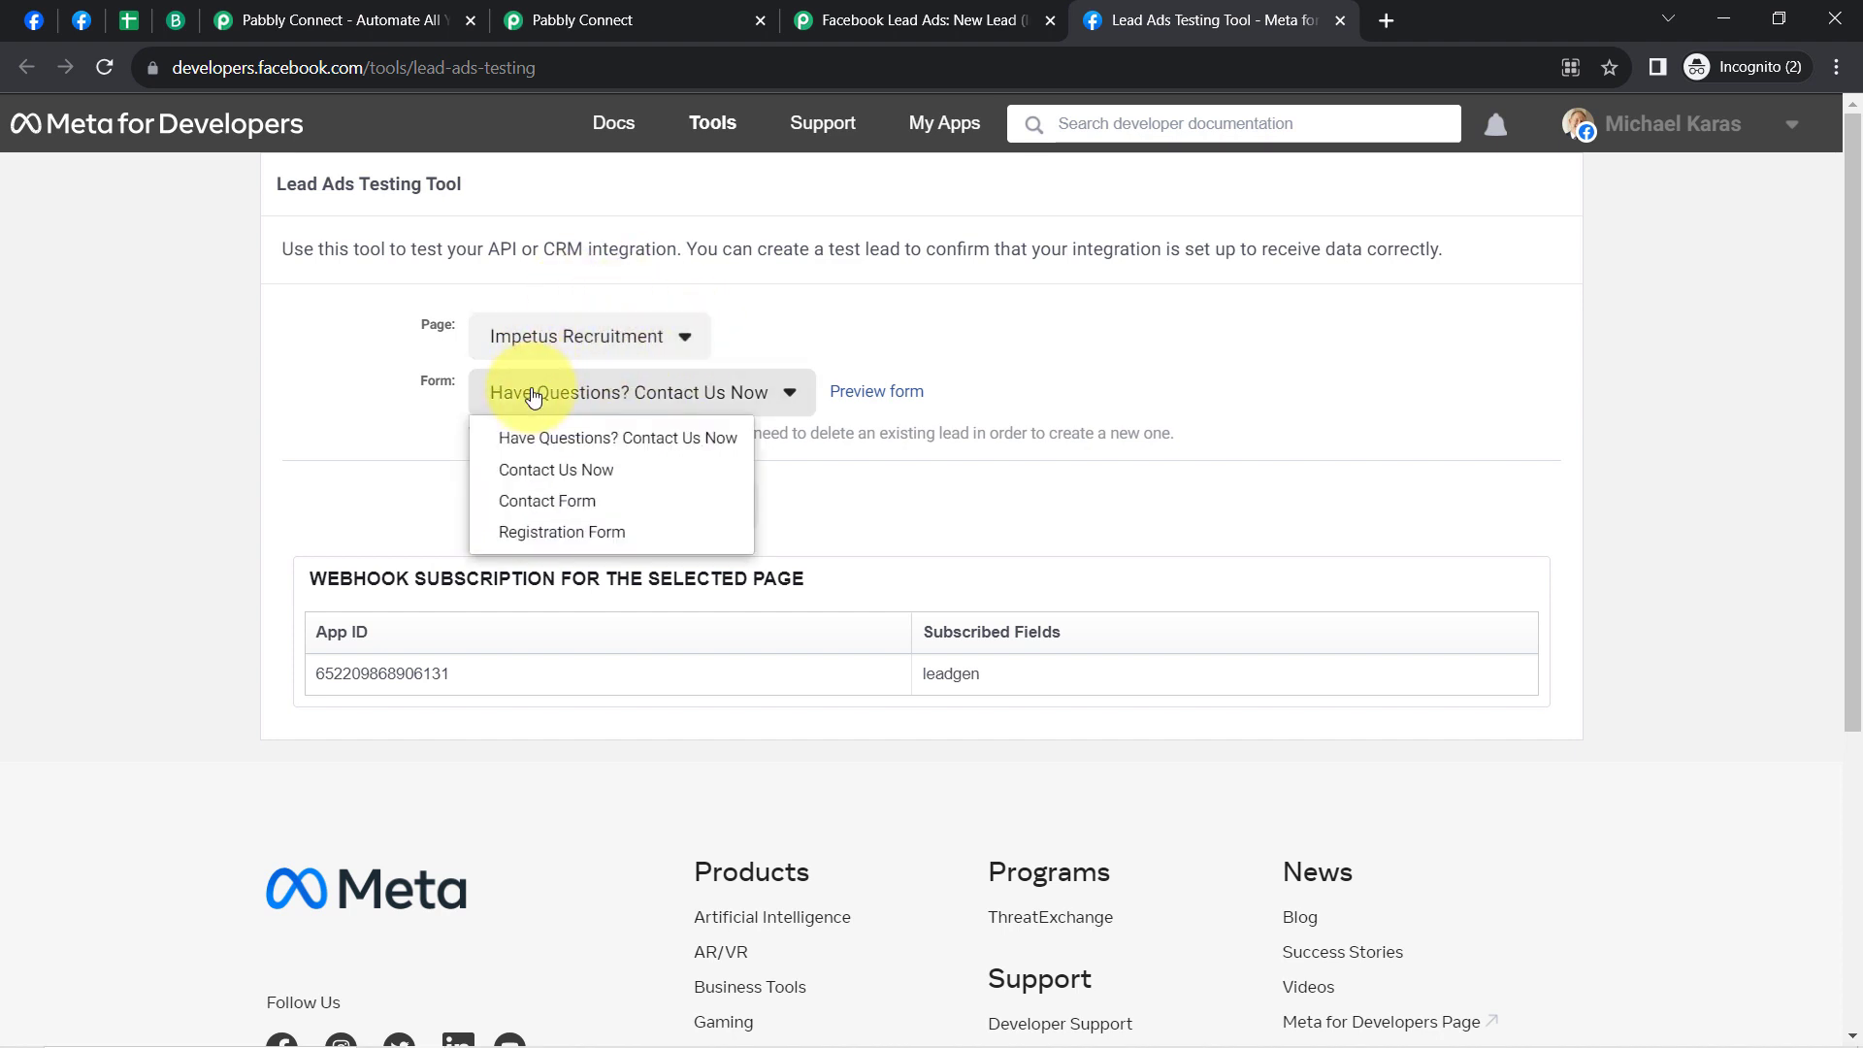
left_click(566, 442)
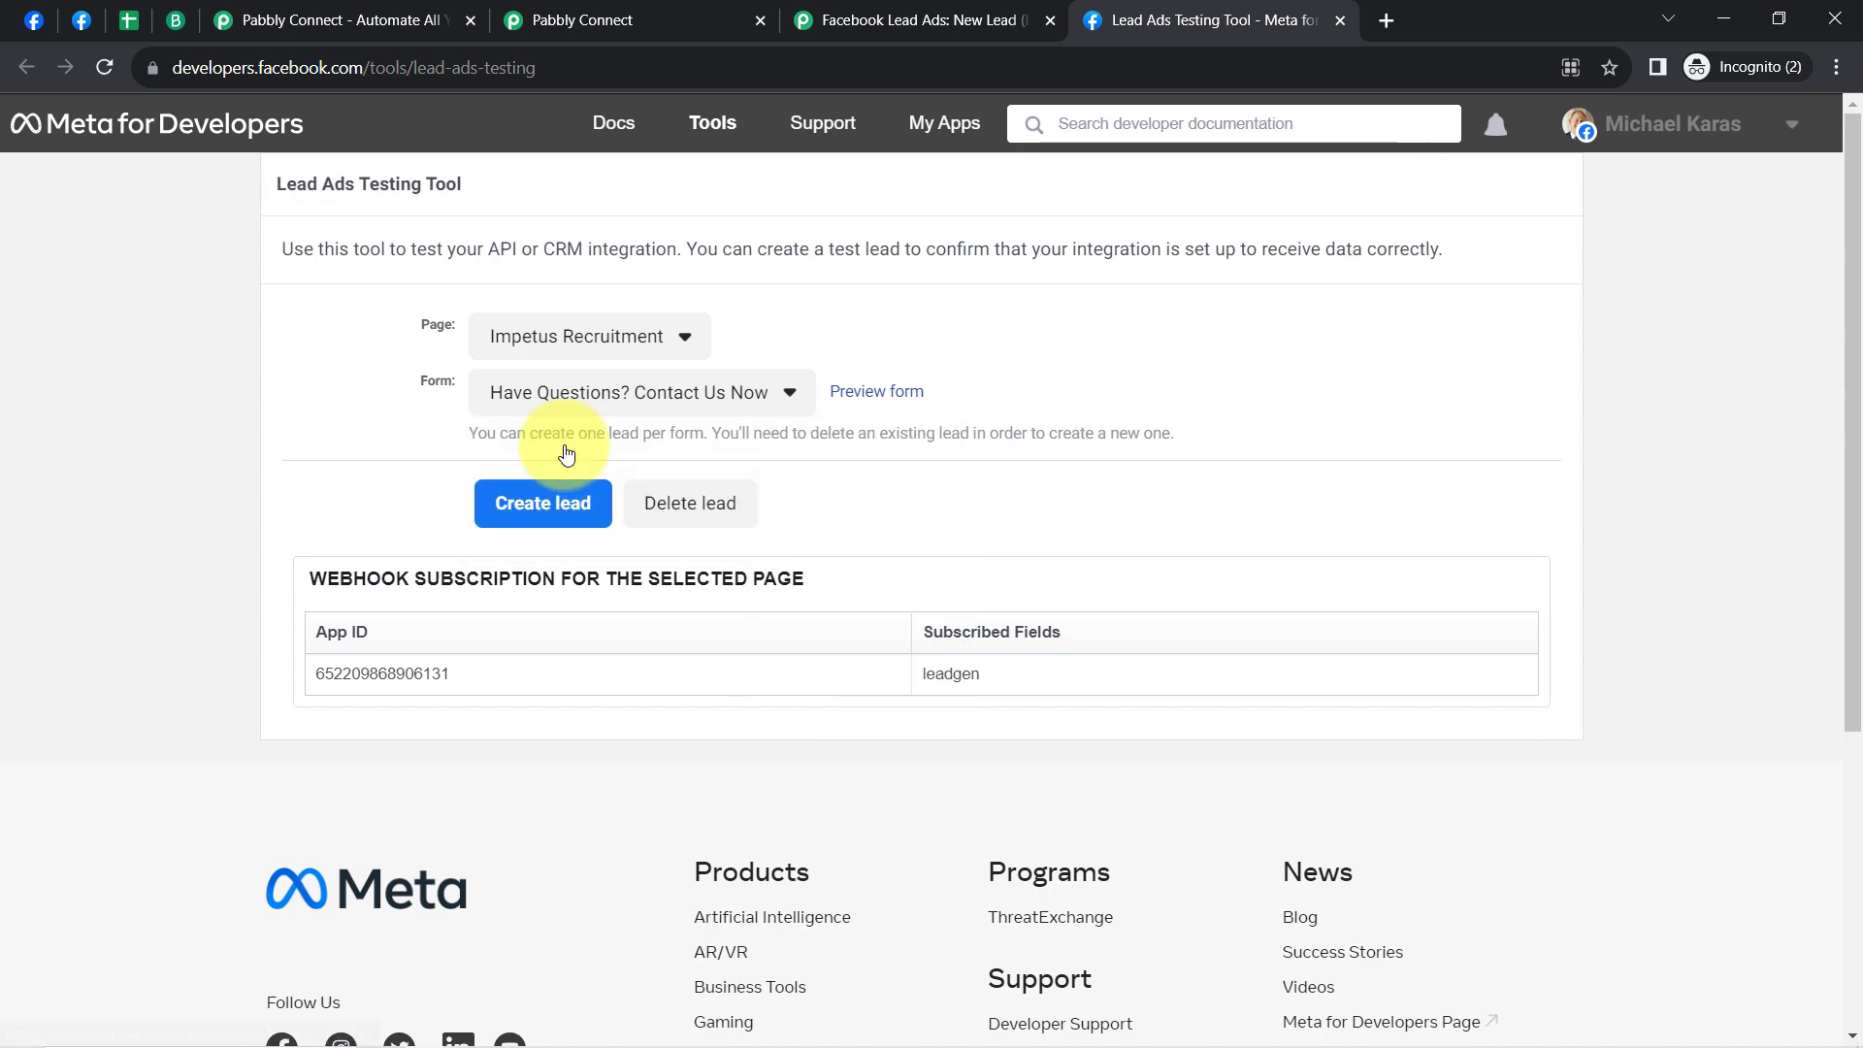
left_click(886, 393)
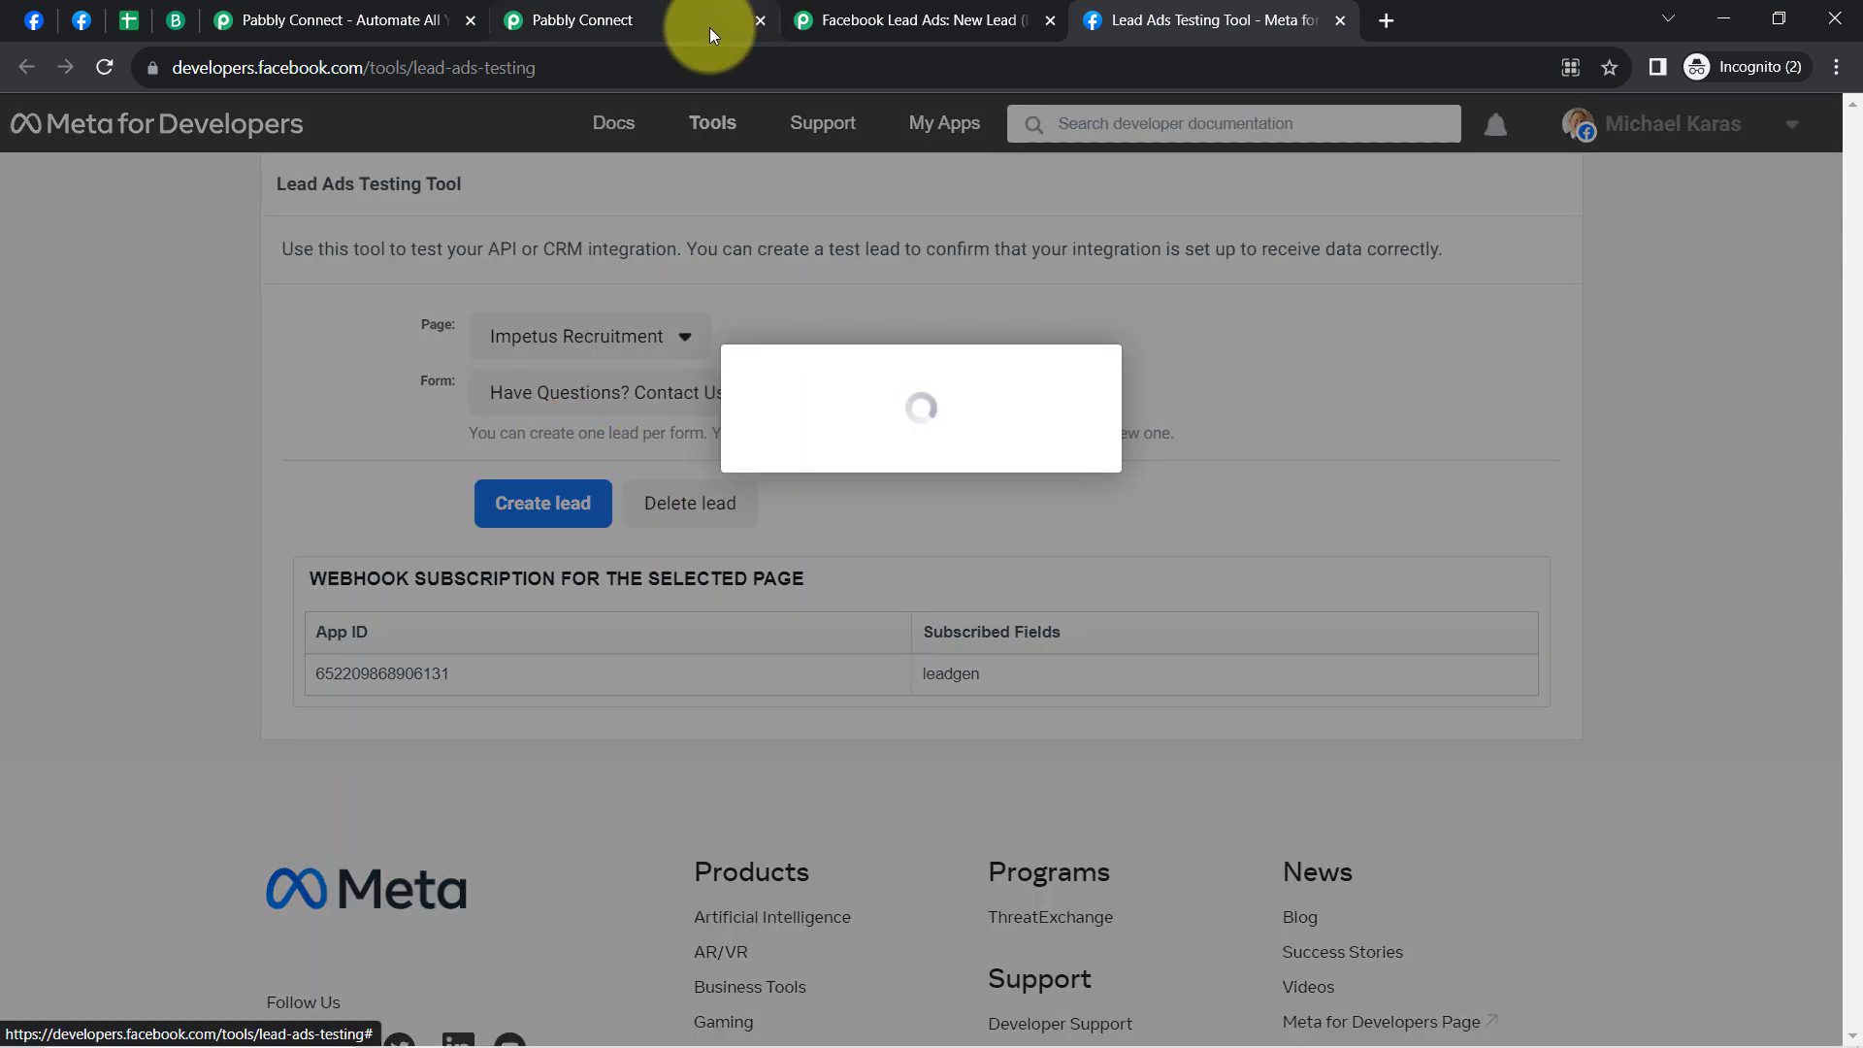
Step: Recheck the Preview Form instruction in Pabbly Connect's note, compare the two form previews and close the newly opened testing tool
left_click(645, 11)
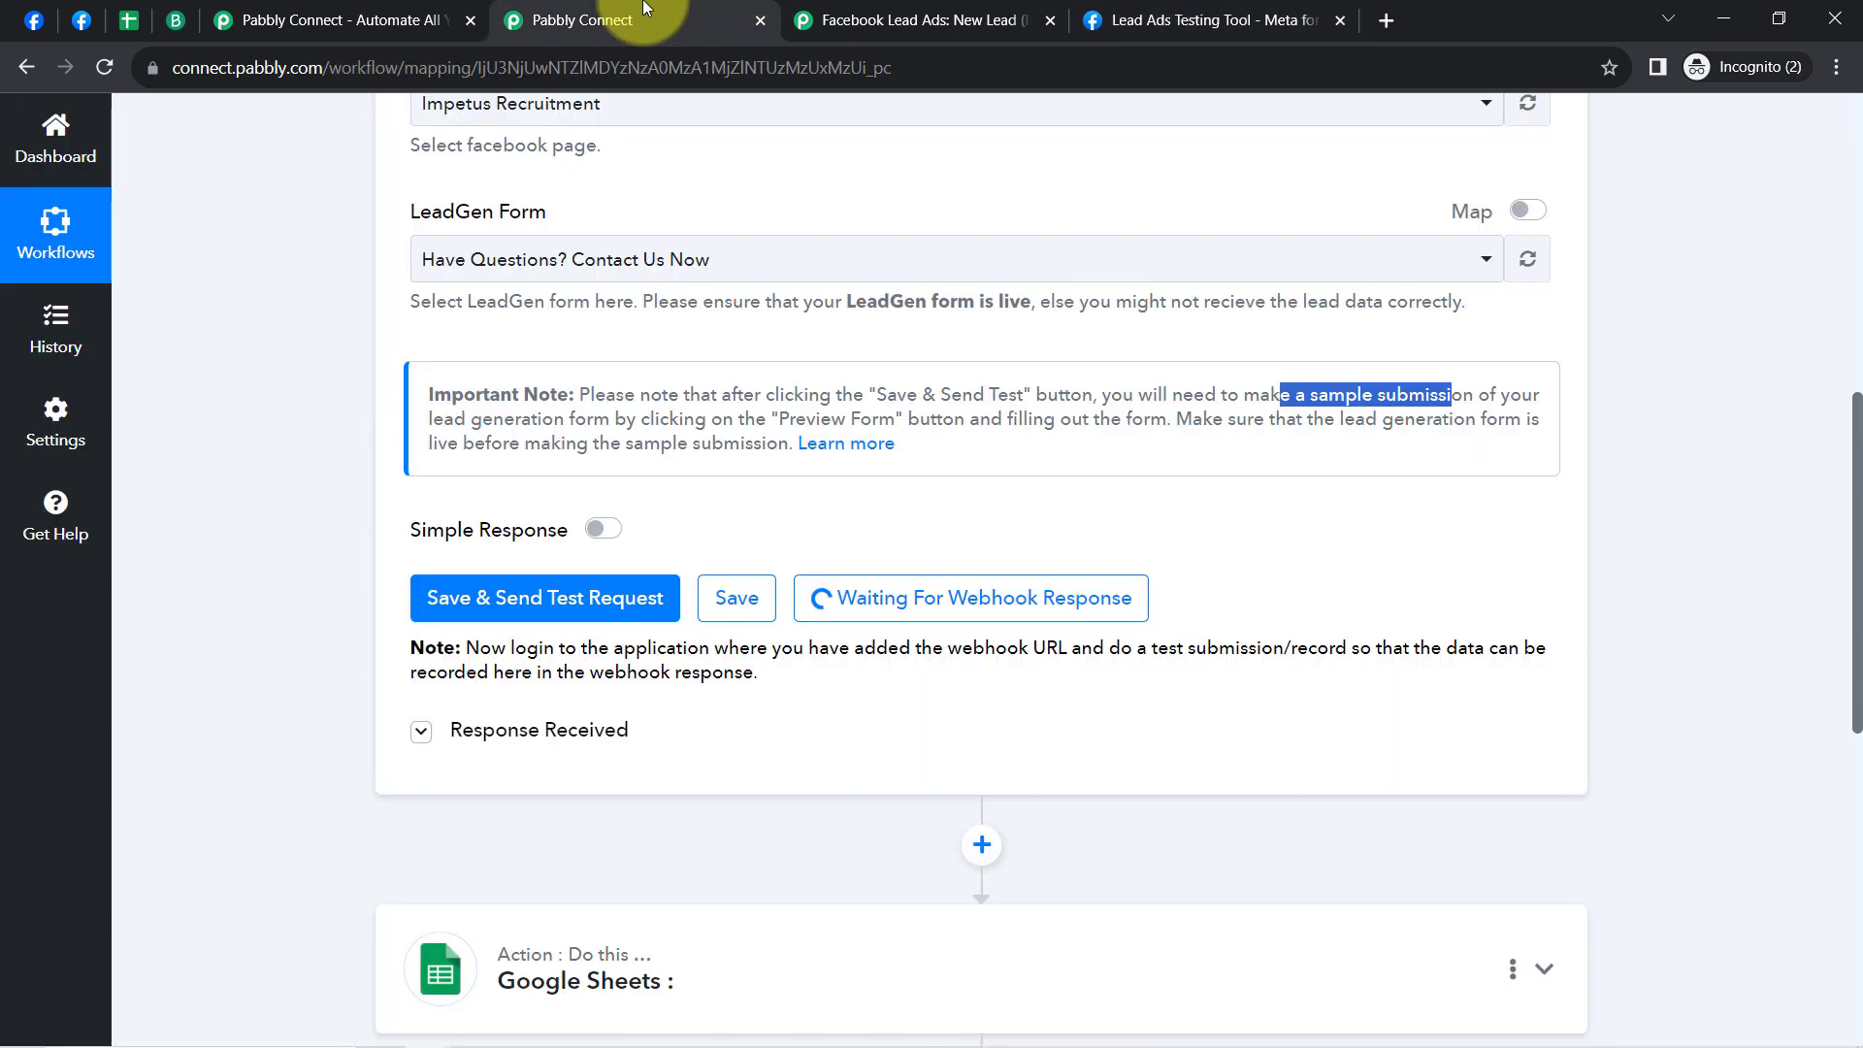
left_click_drag(738, 418, 965, 417)
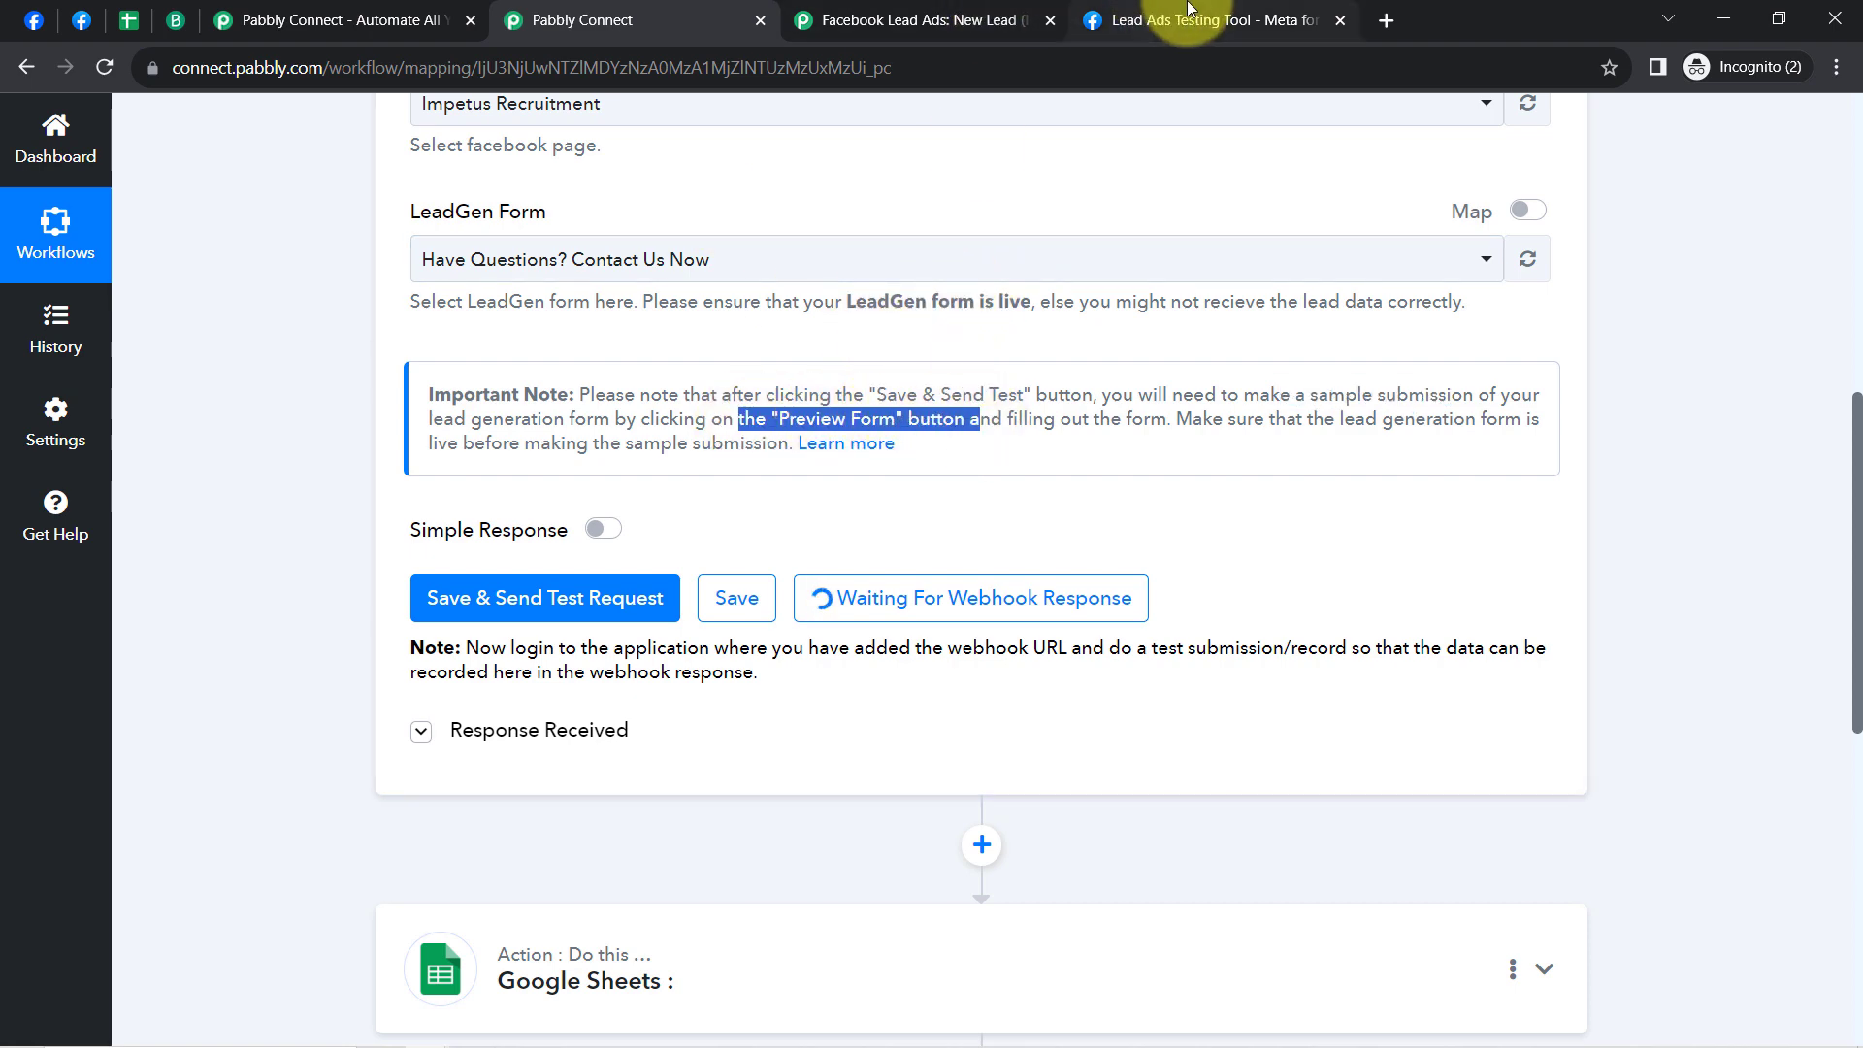
left_click(1118, 12)
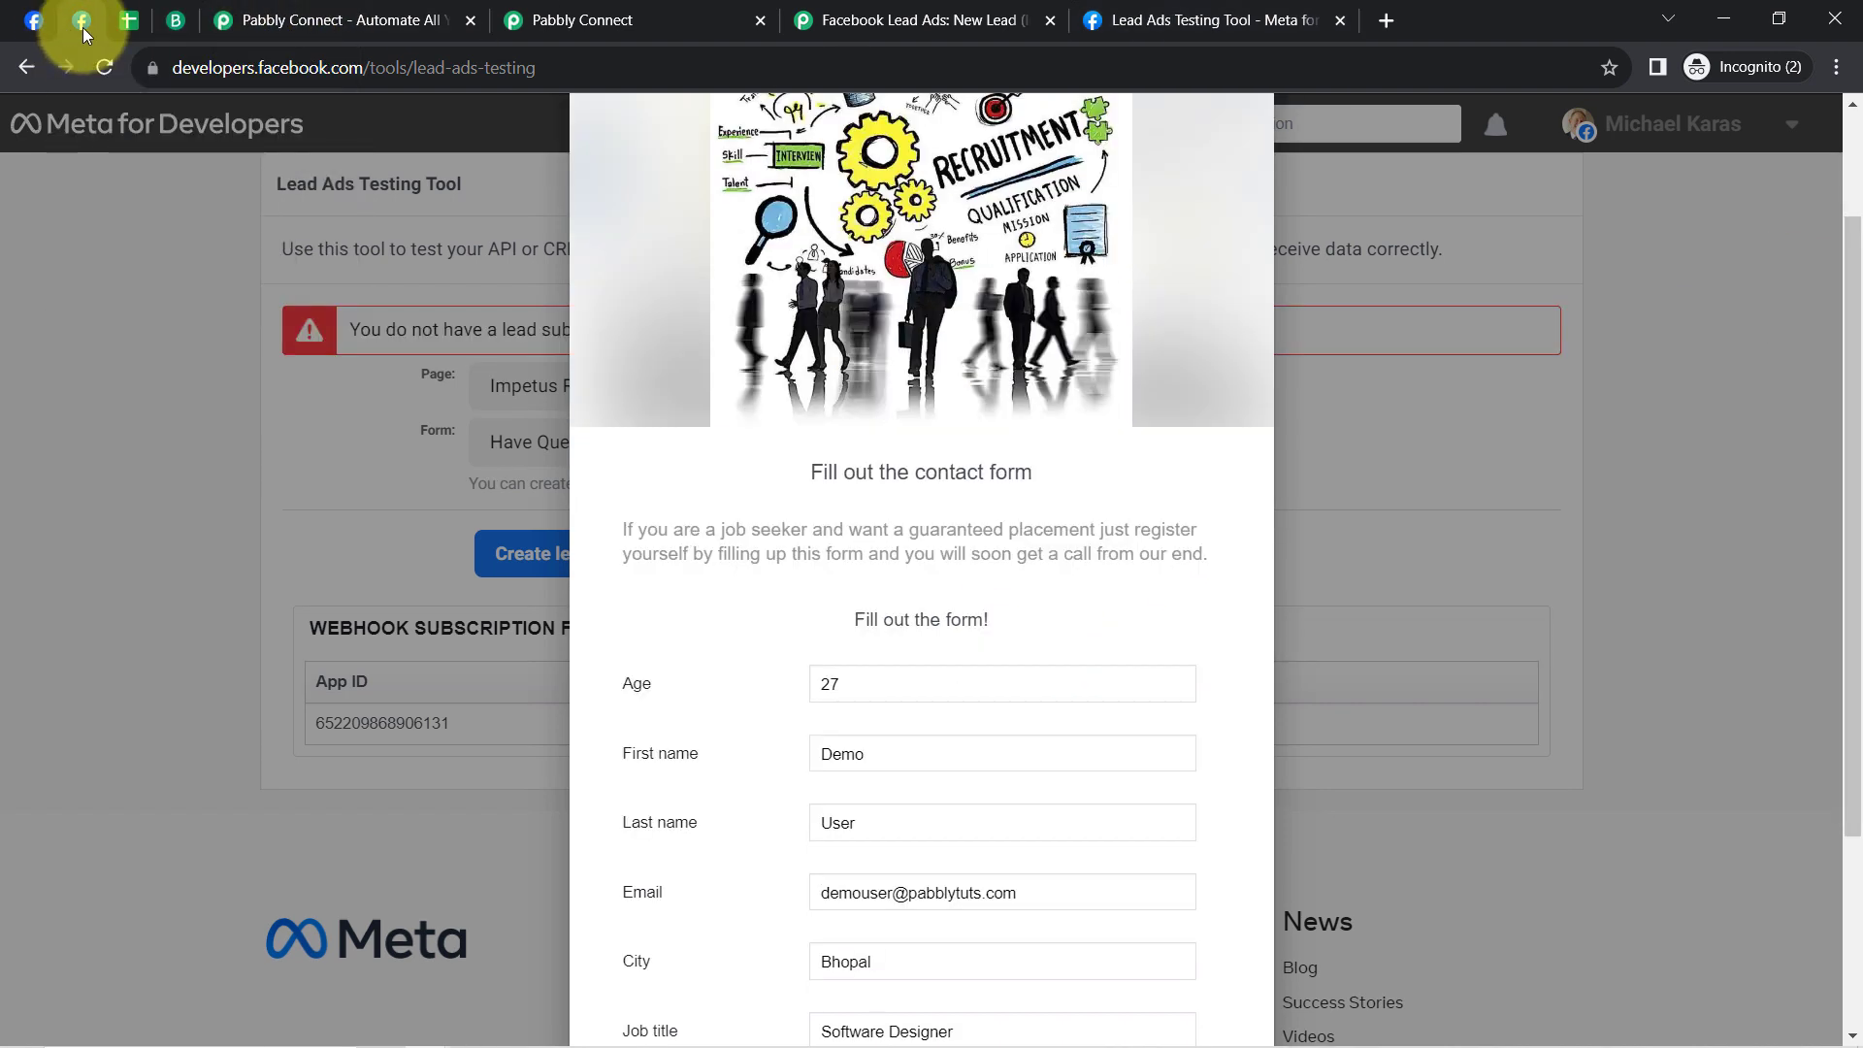
left_click(1106, 6)
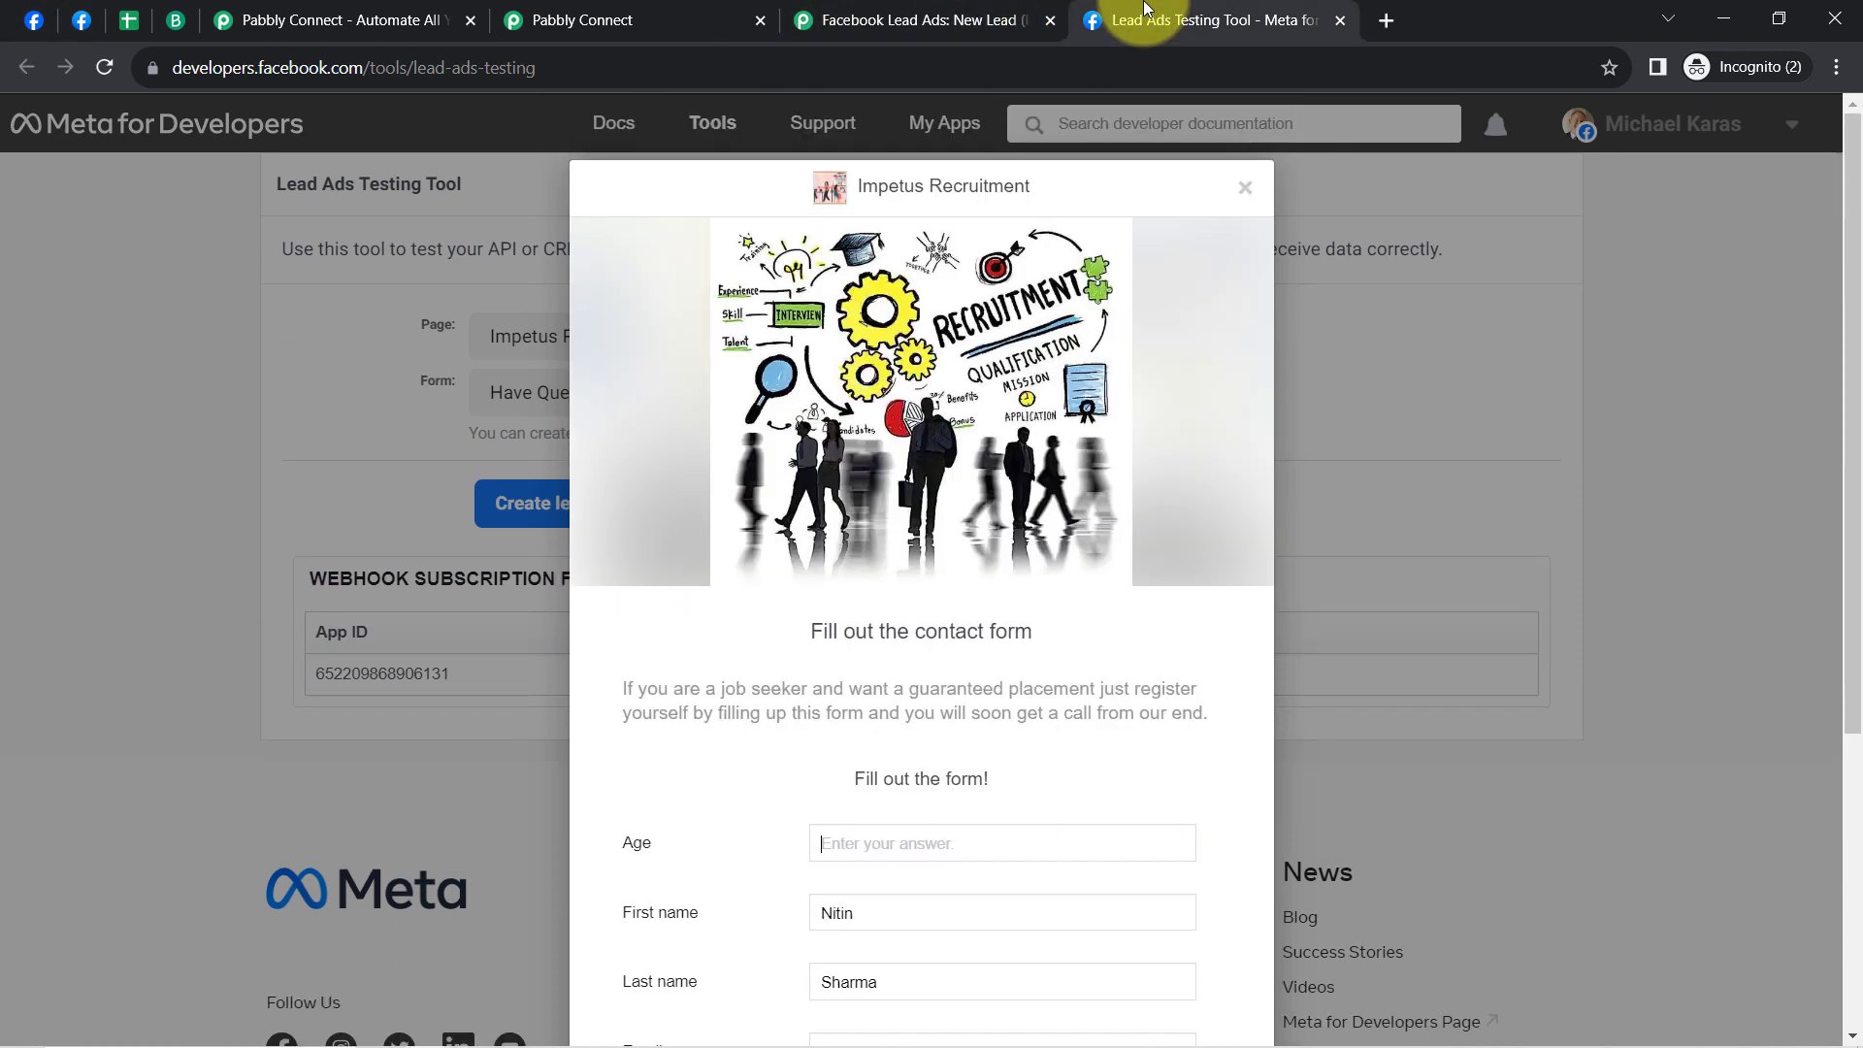
left_click(1338, 21)
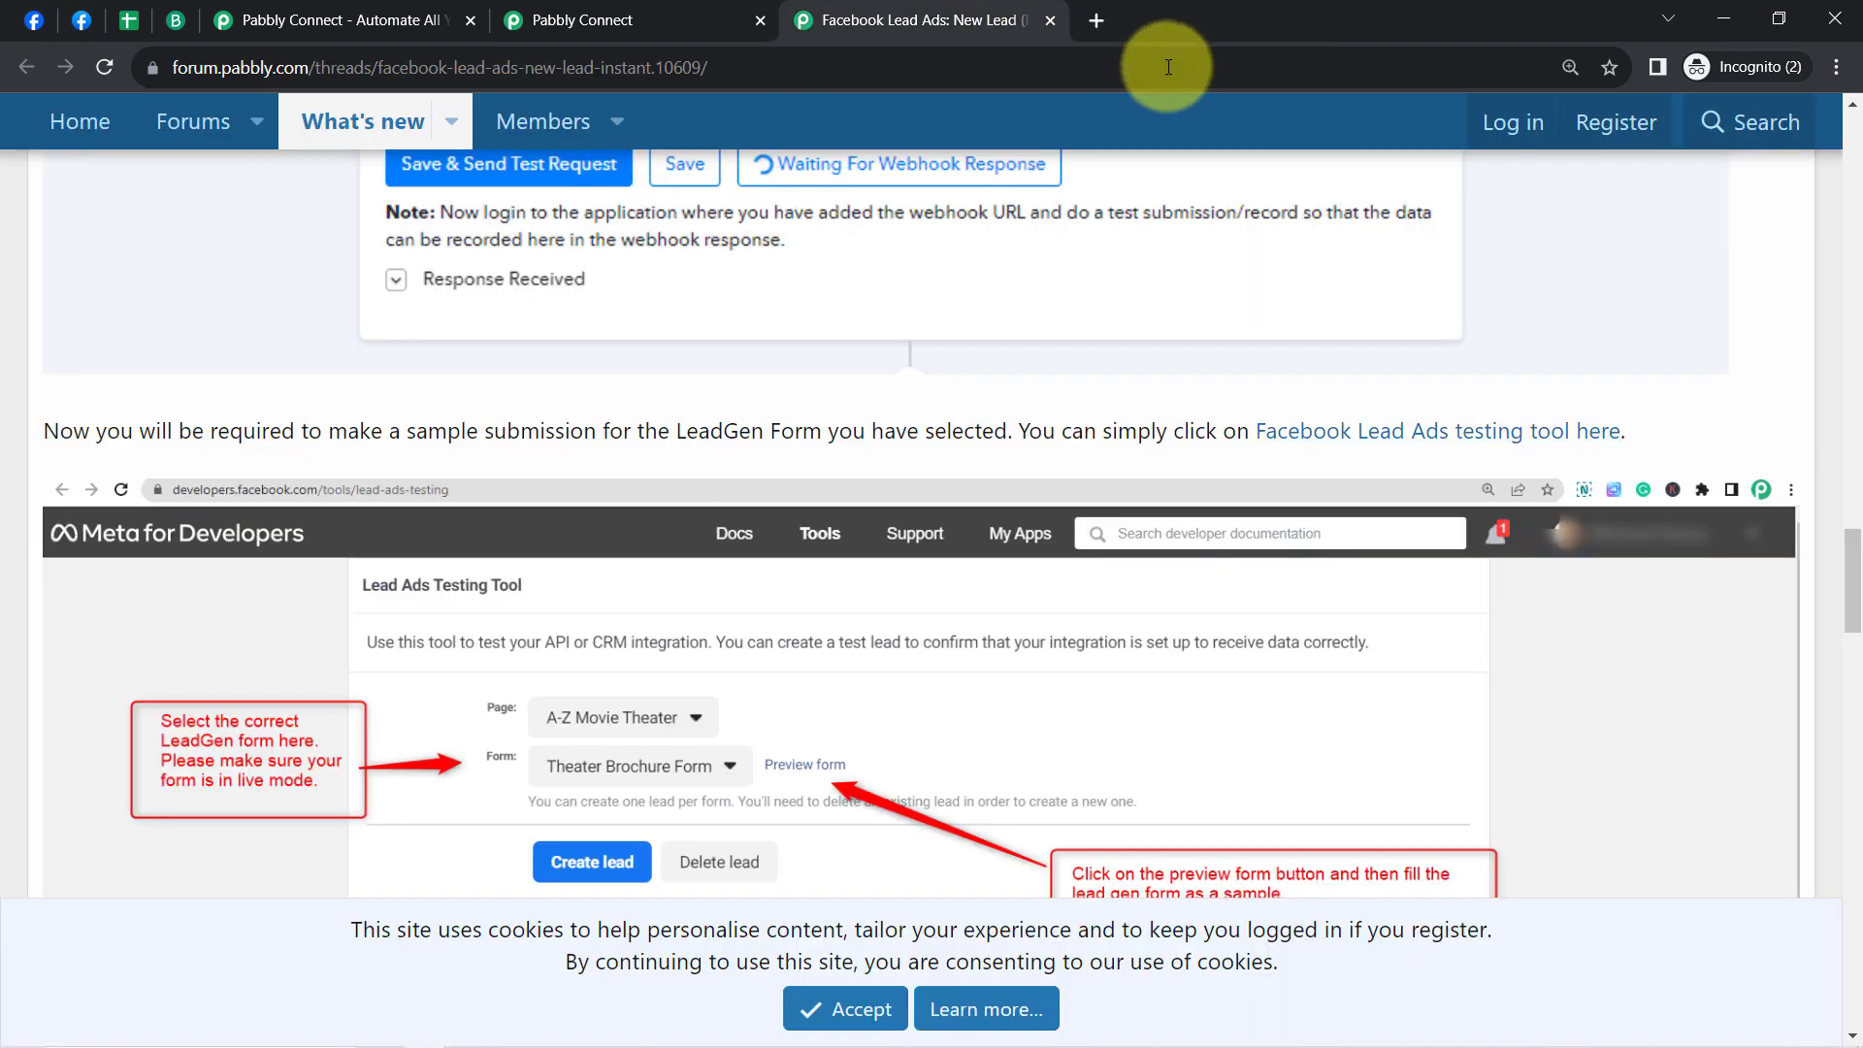
Step: Return to the already filled Impetus Recruitment form in the Lead Ads Testing Tool, submit the test lead and close the form
left_click(697, 9)
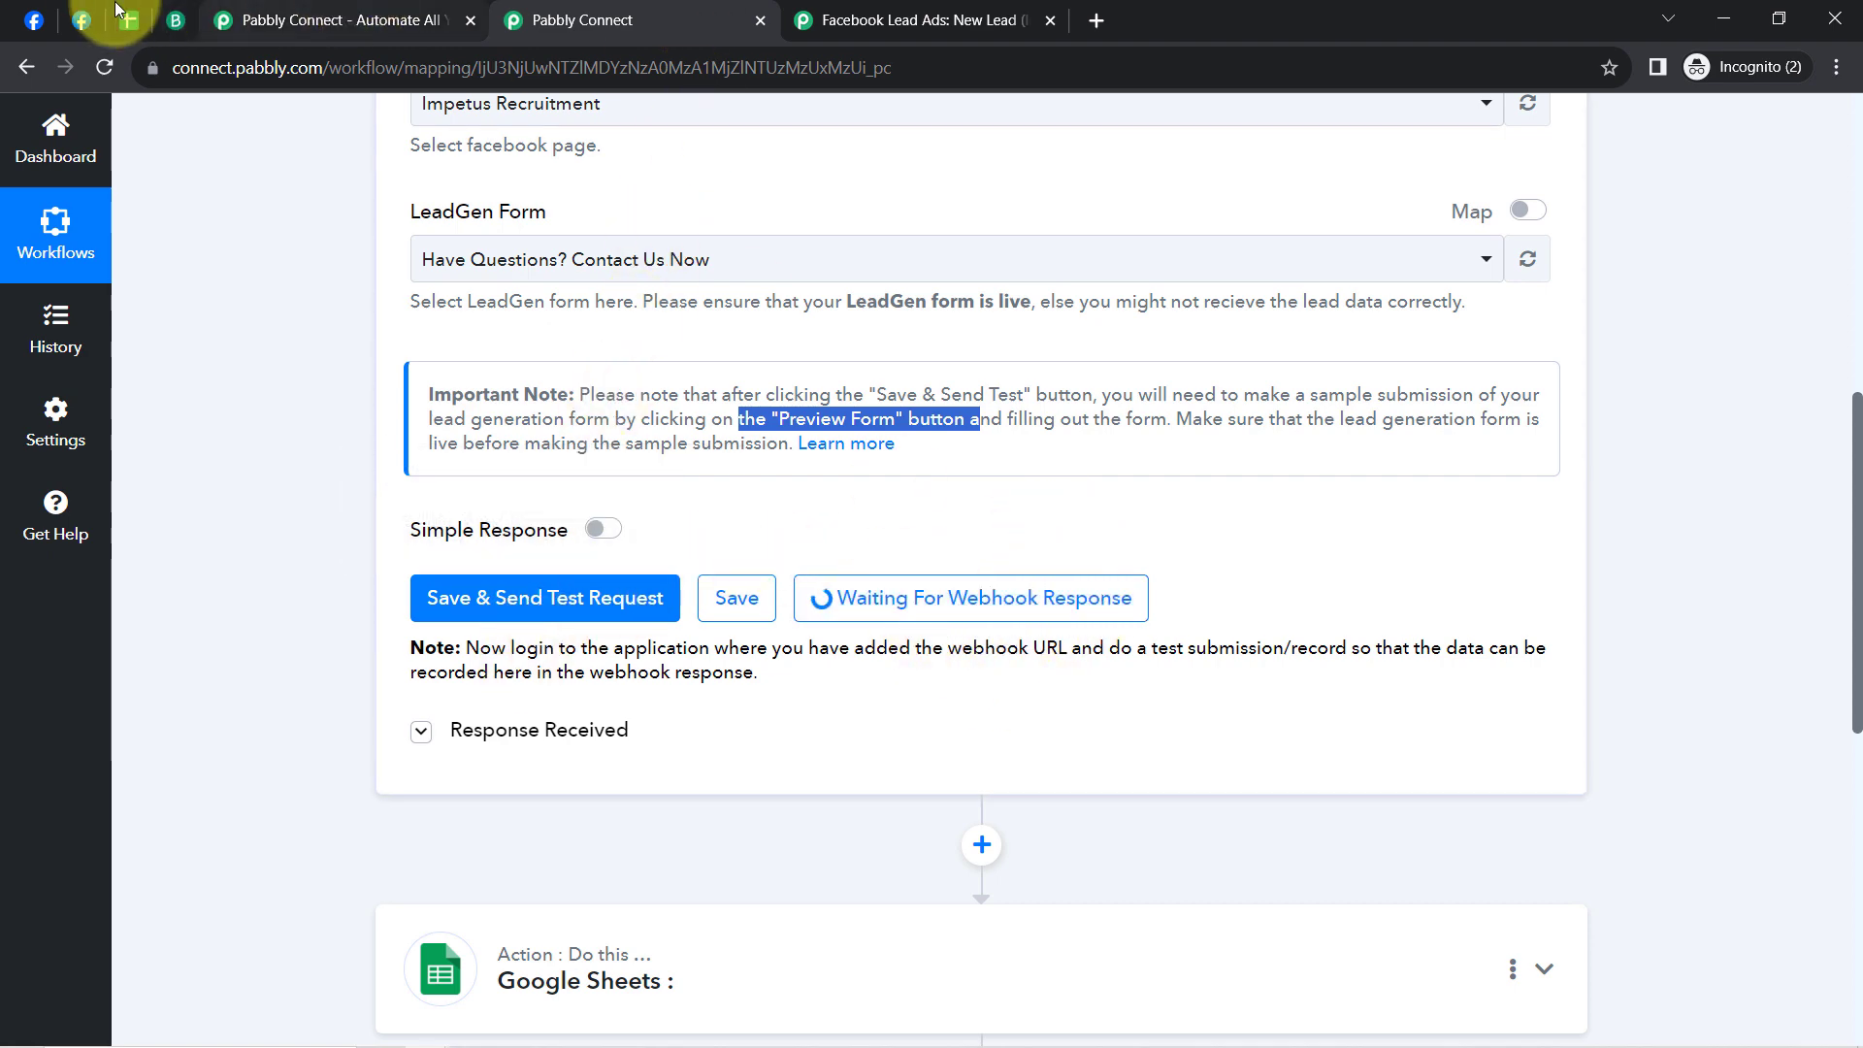
left_click(81, 19)
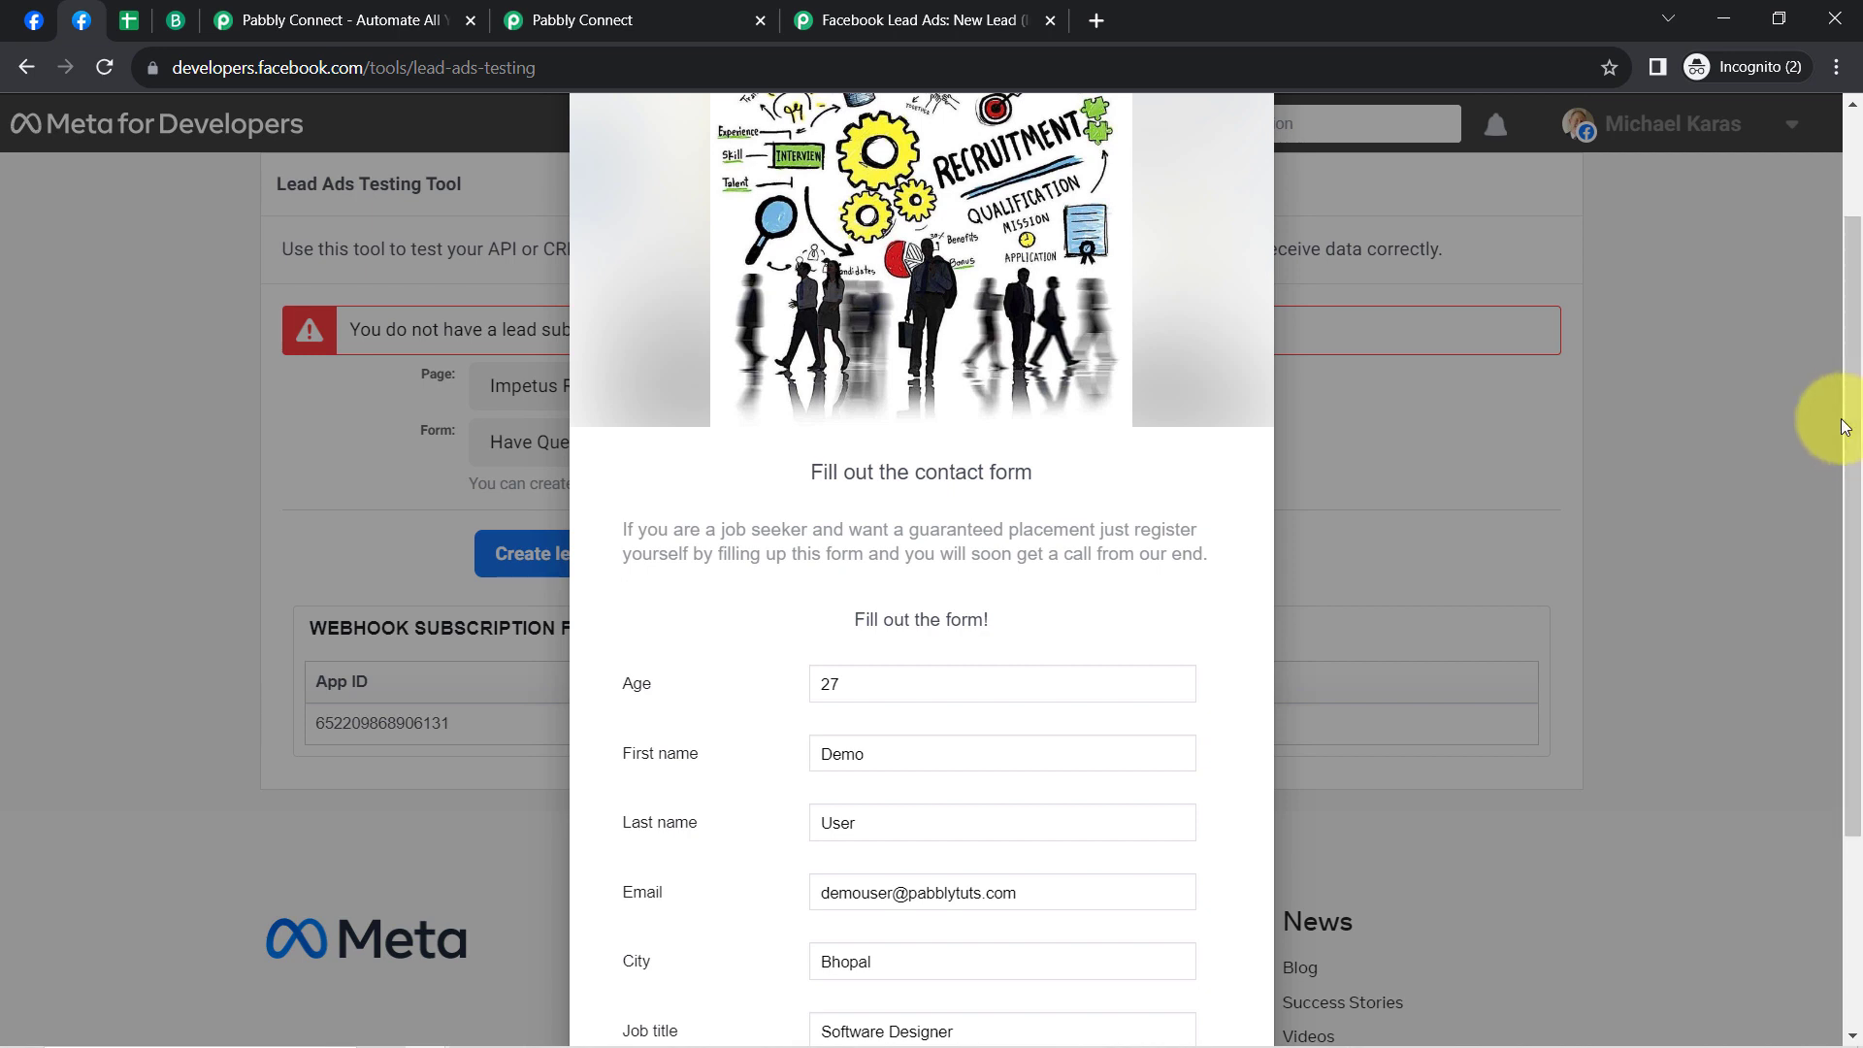
left_click_drag(1843, 427, 1829, 633)
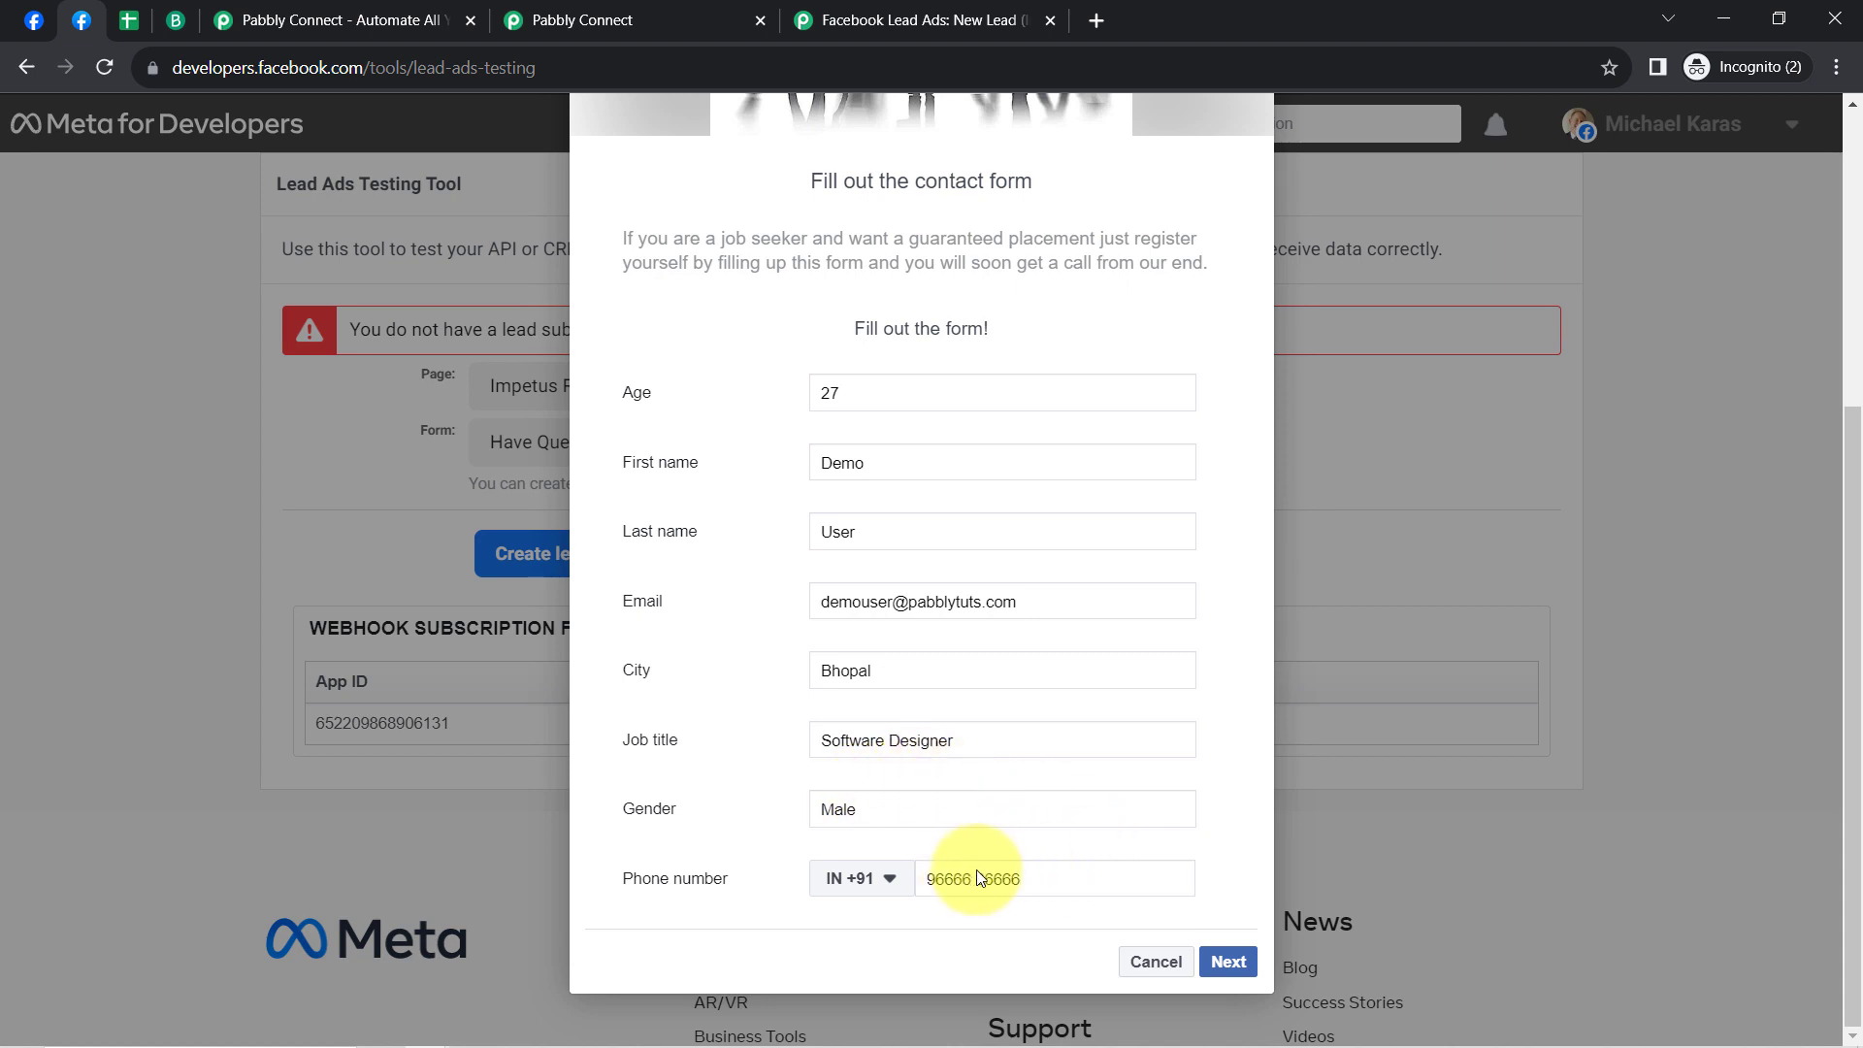
left_click(1229, 961)
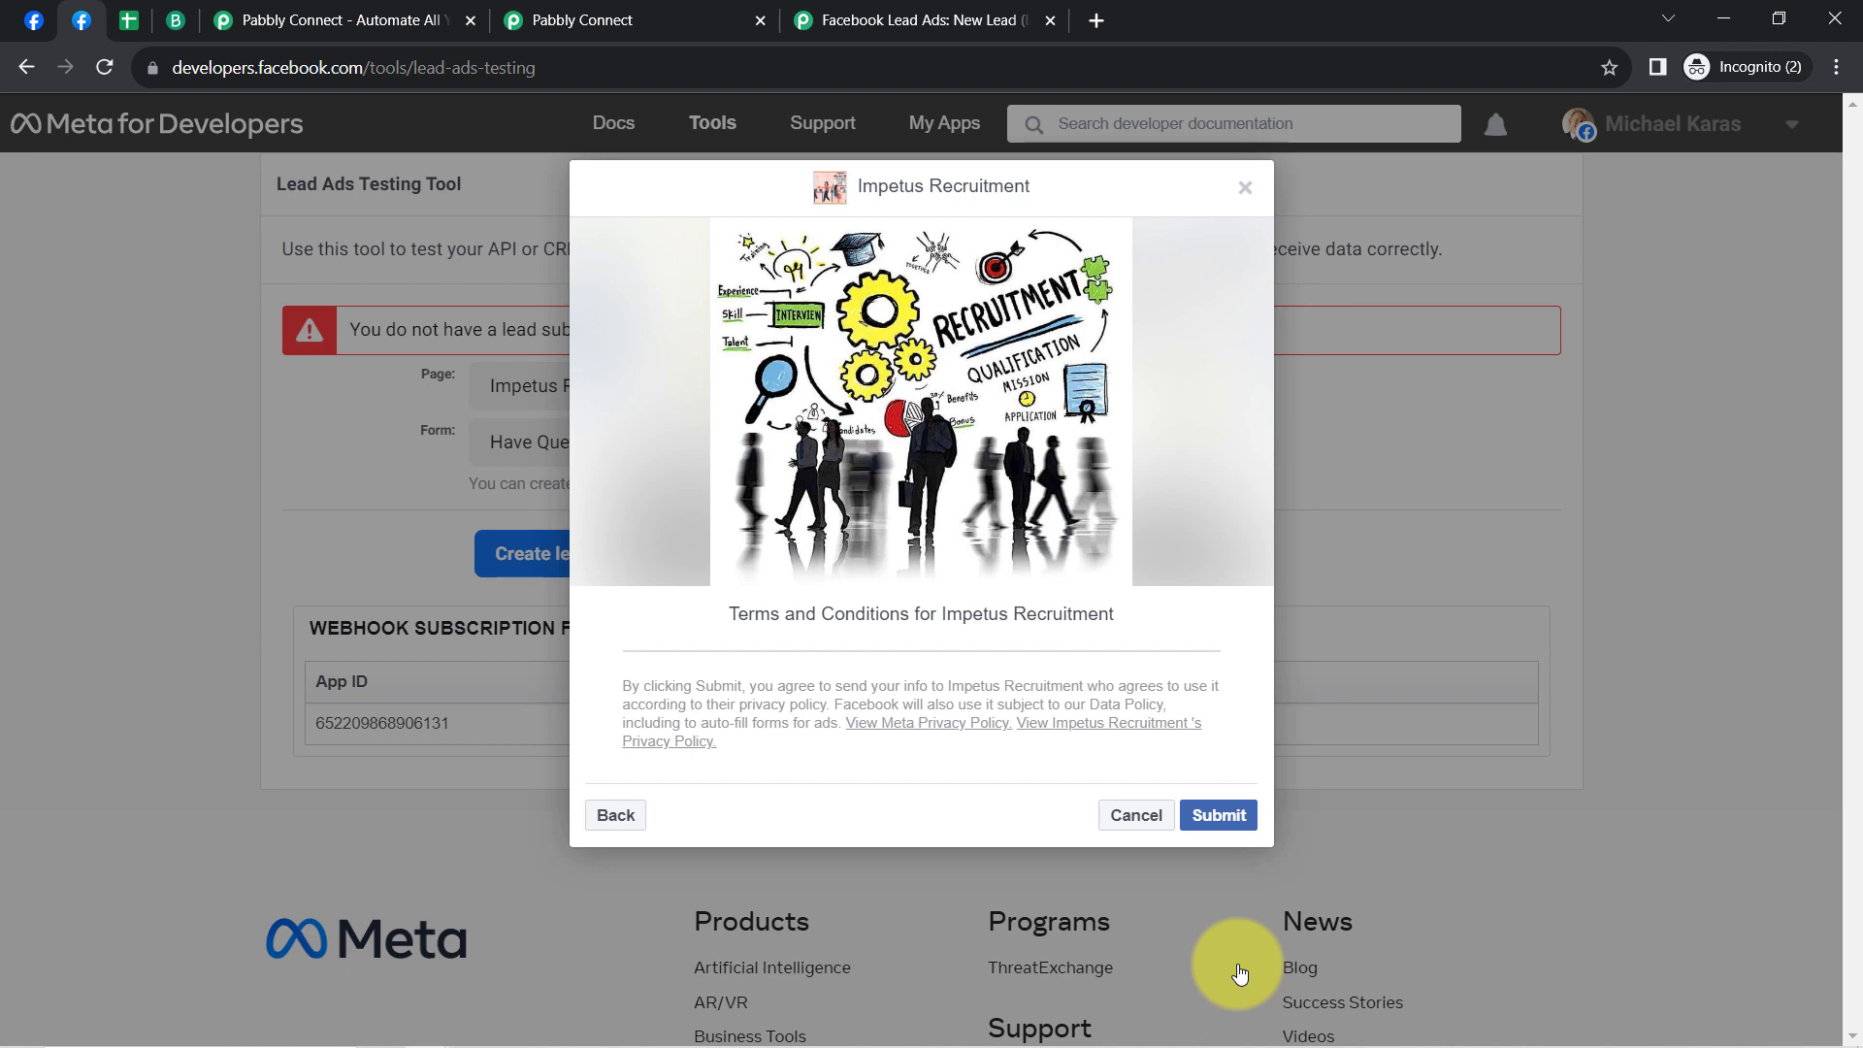
left_click(1208, 818)
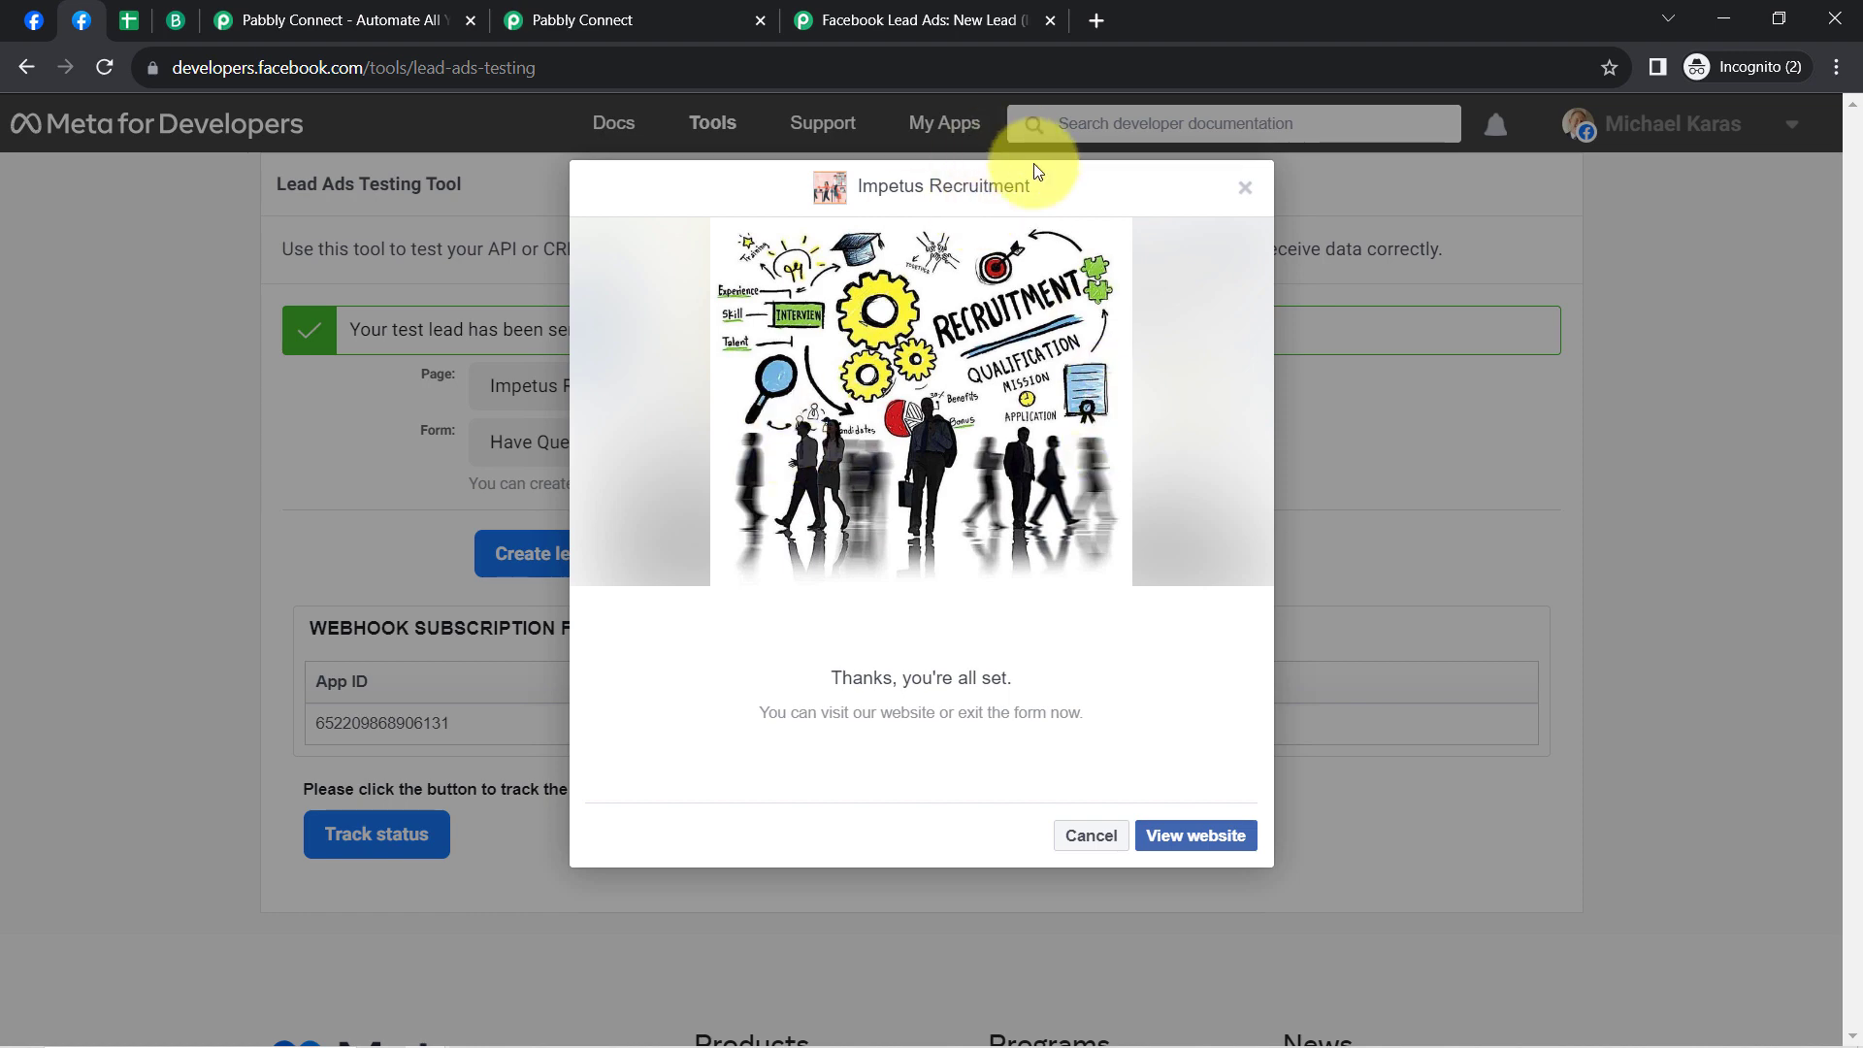
left_click(1096, 836)
Step: Back in Pabbly Connect, check the captured webhook response's age, first name, last name and email against the submitted lead
left_click(679, 19)
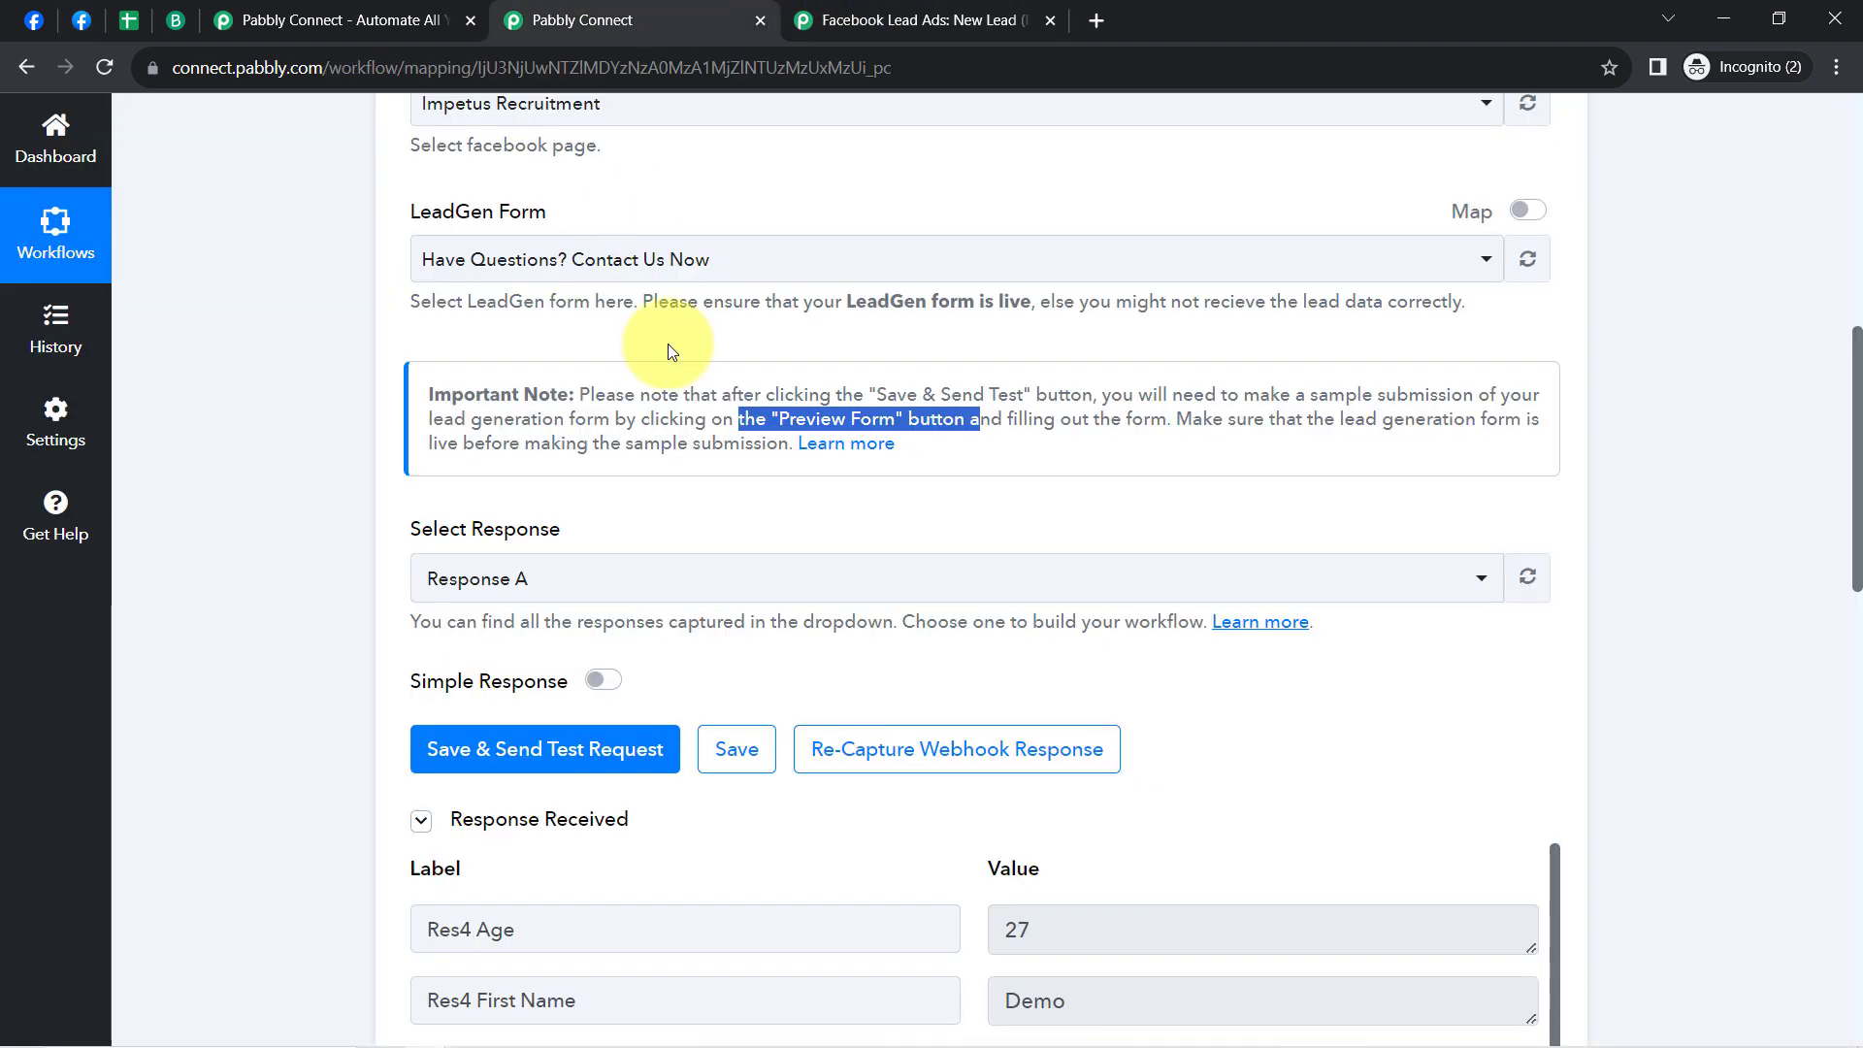
left_click_drag(1857, 446, 1846, 563)
left_click(528, 361)
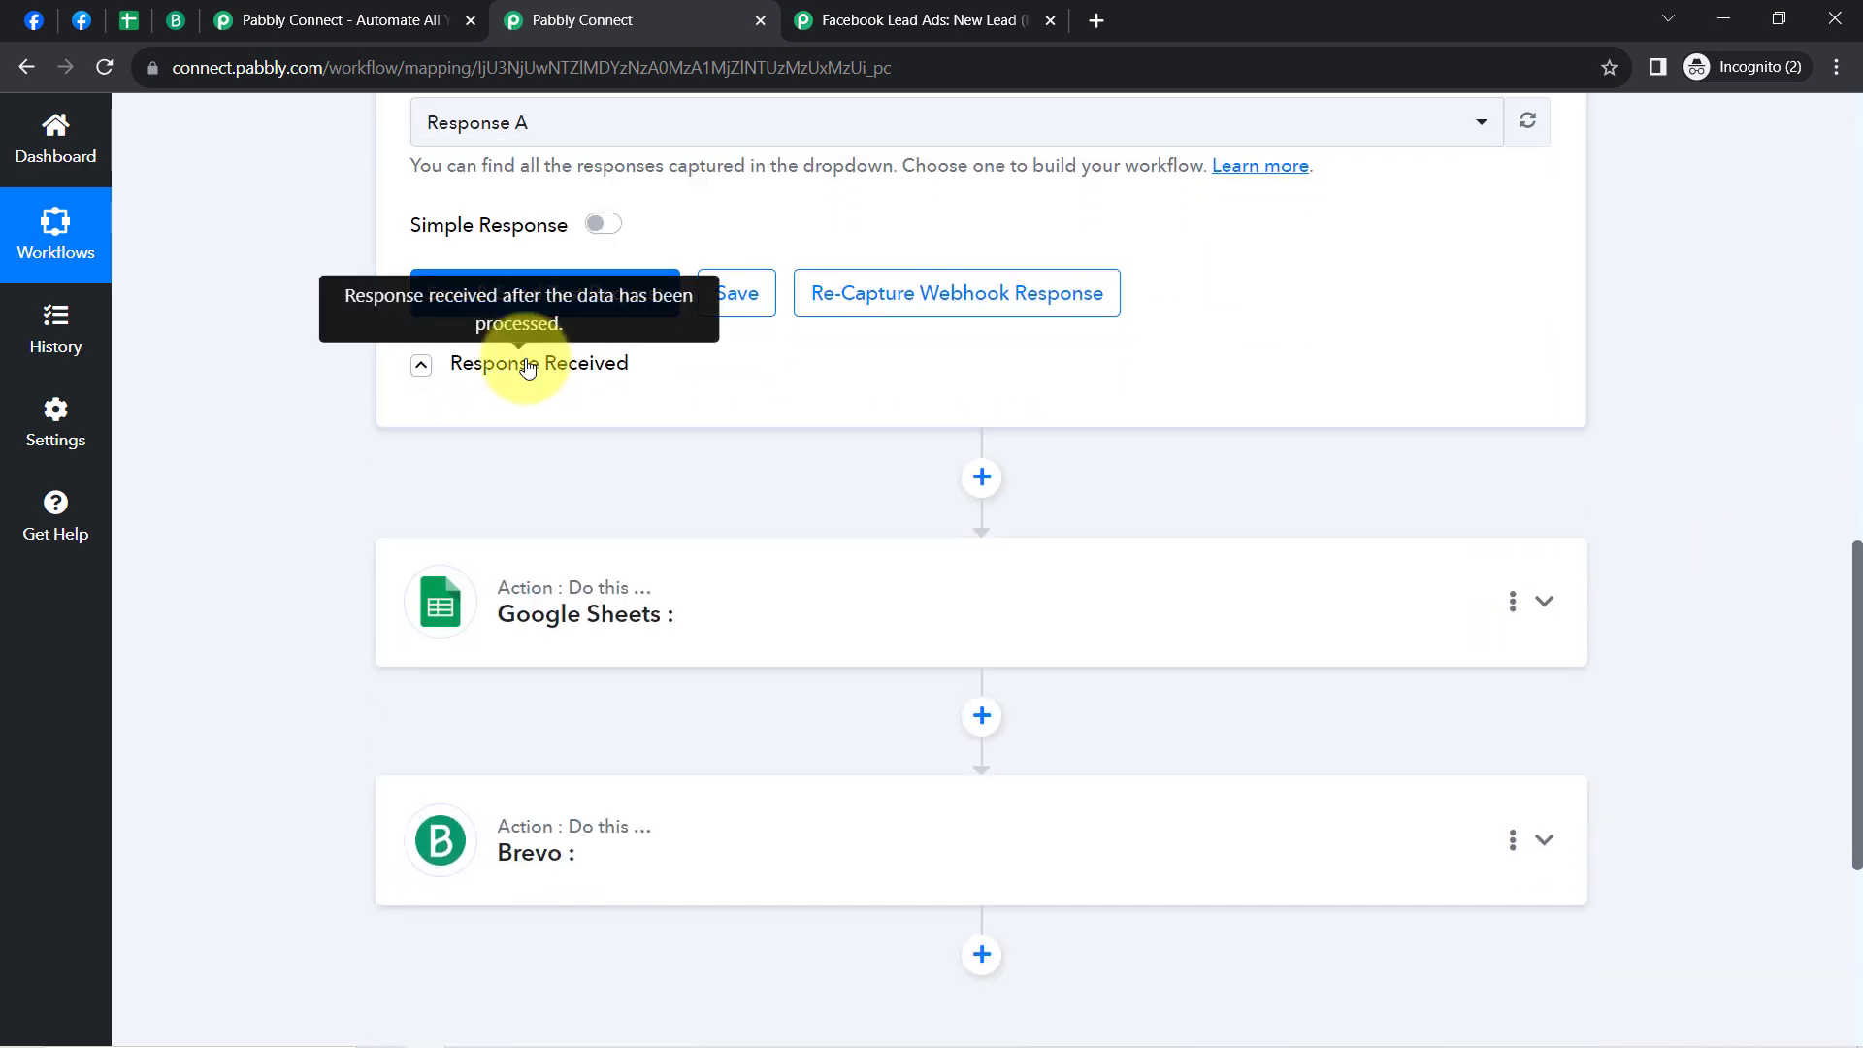
left_click(528, 361)
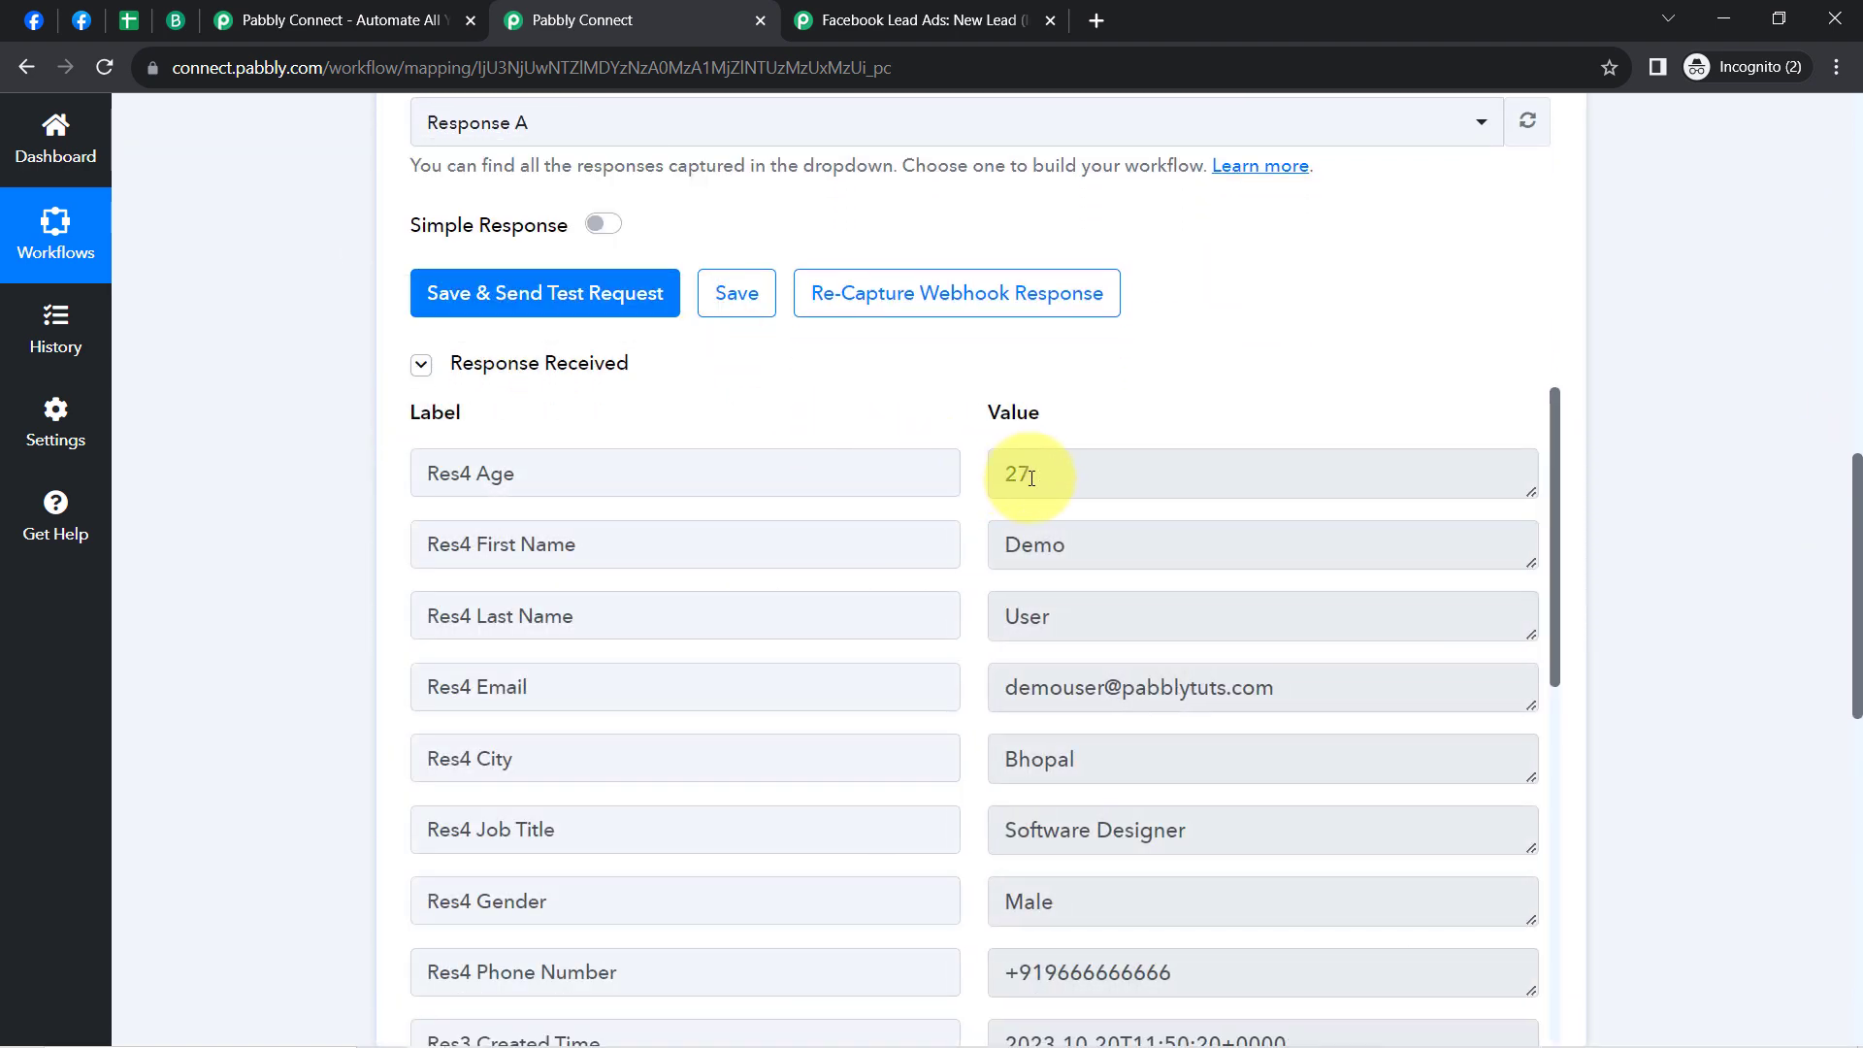
left_click(1030, 477)
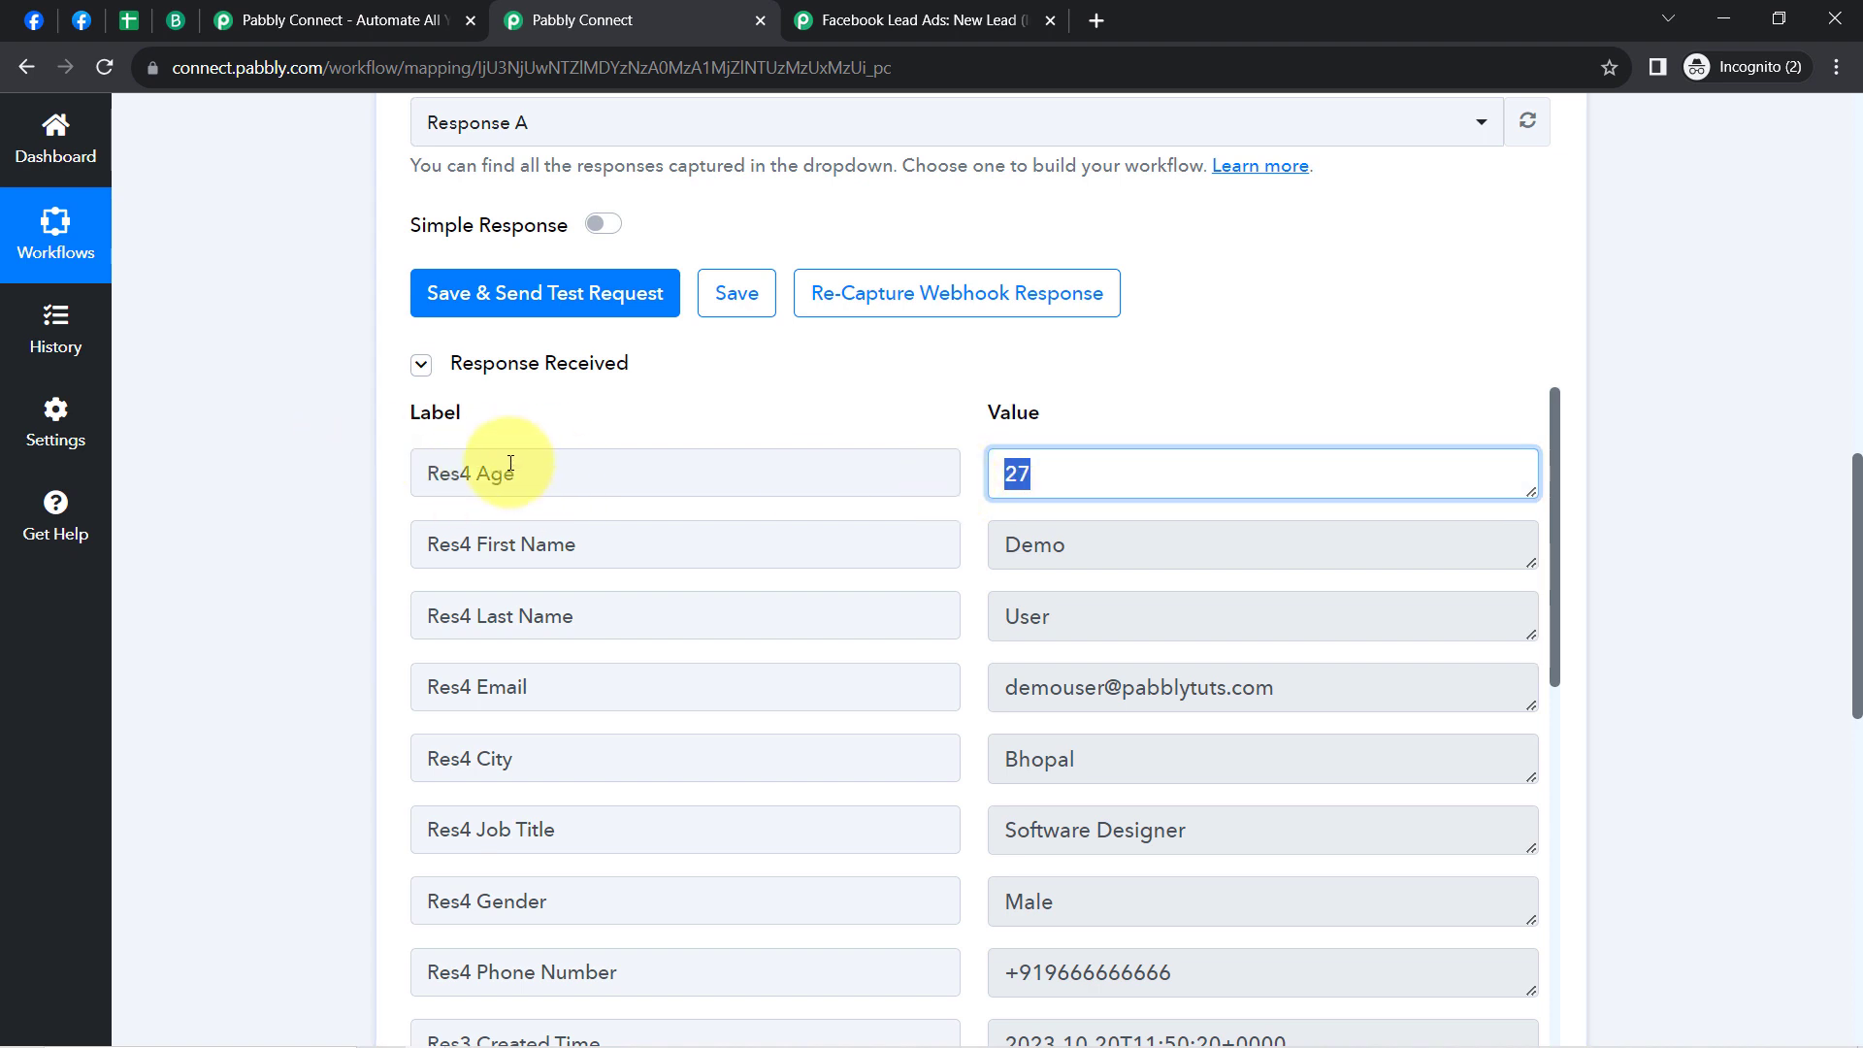
left_click(1049, 540)
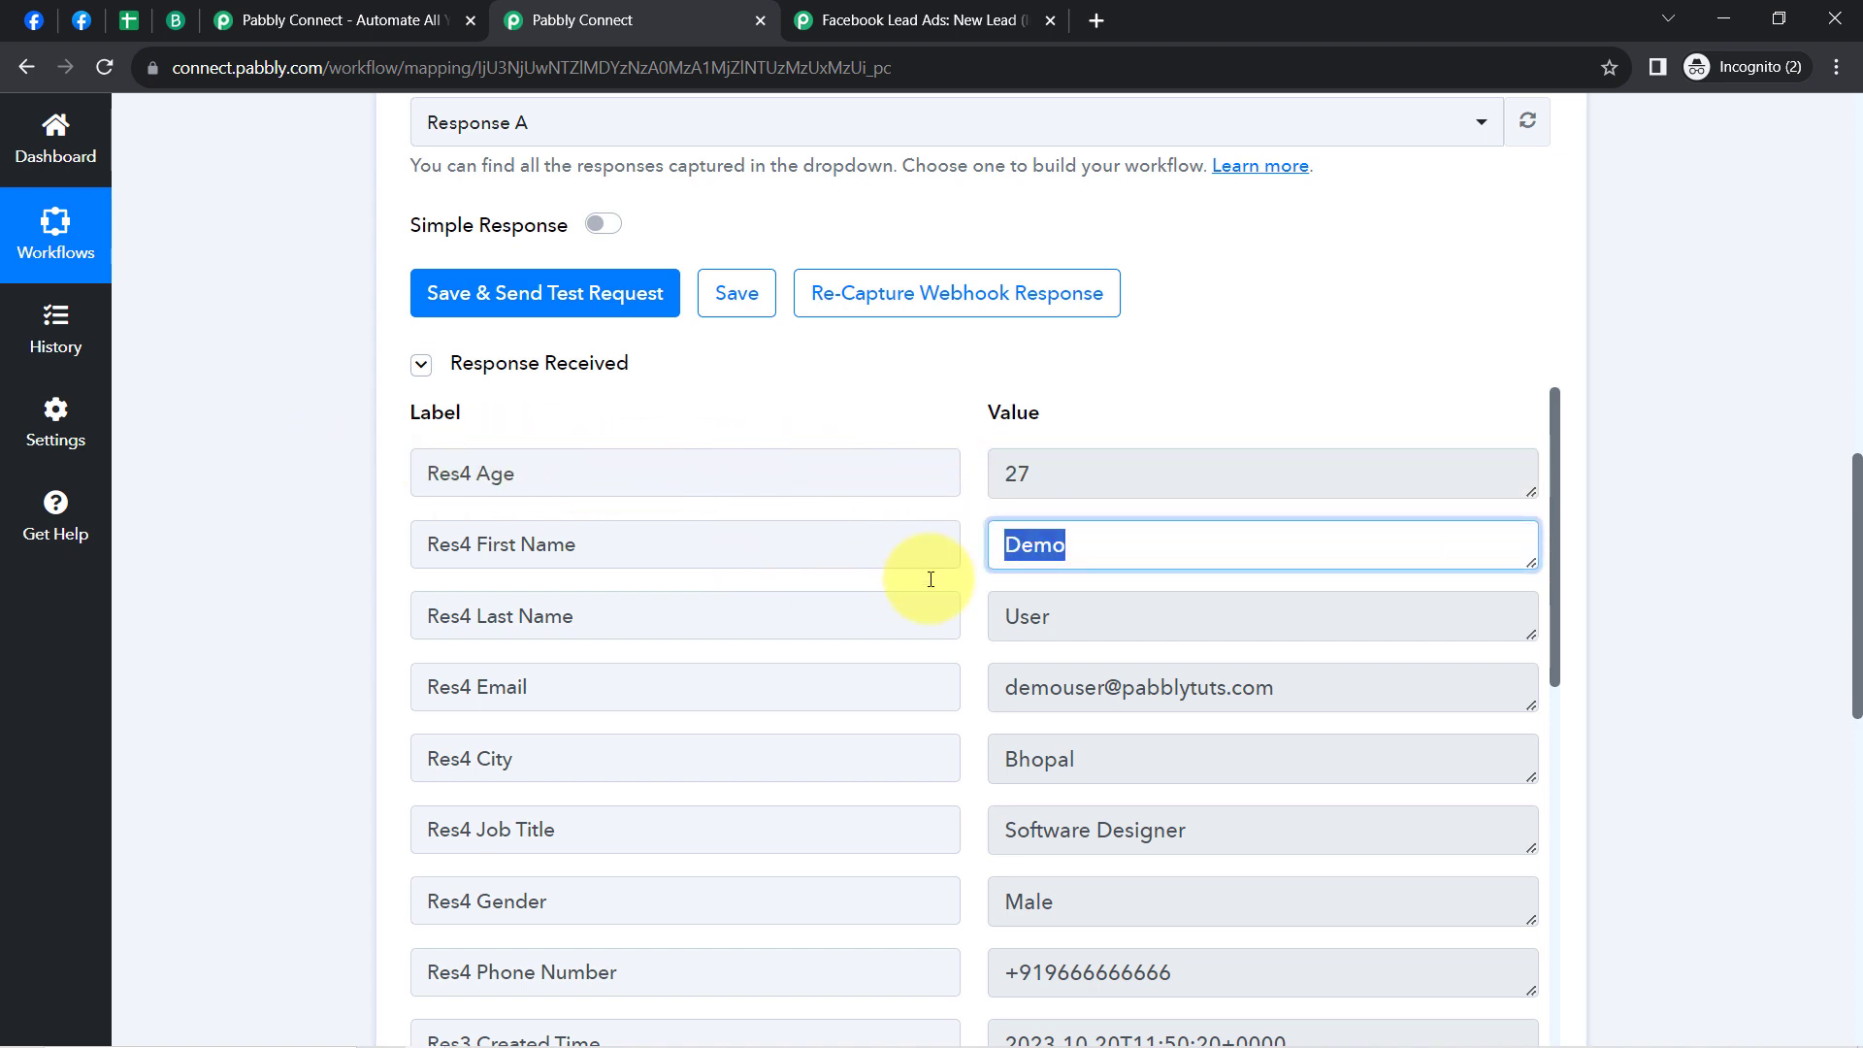
left_click(1152, 607)
left_click(1078, 688)
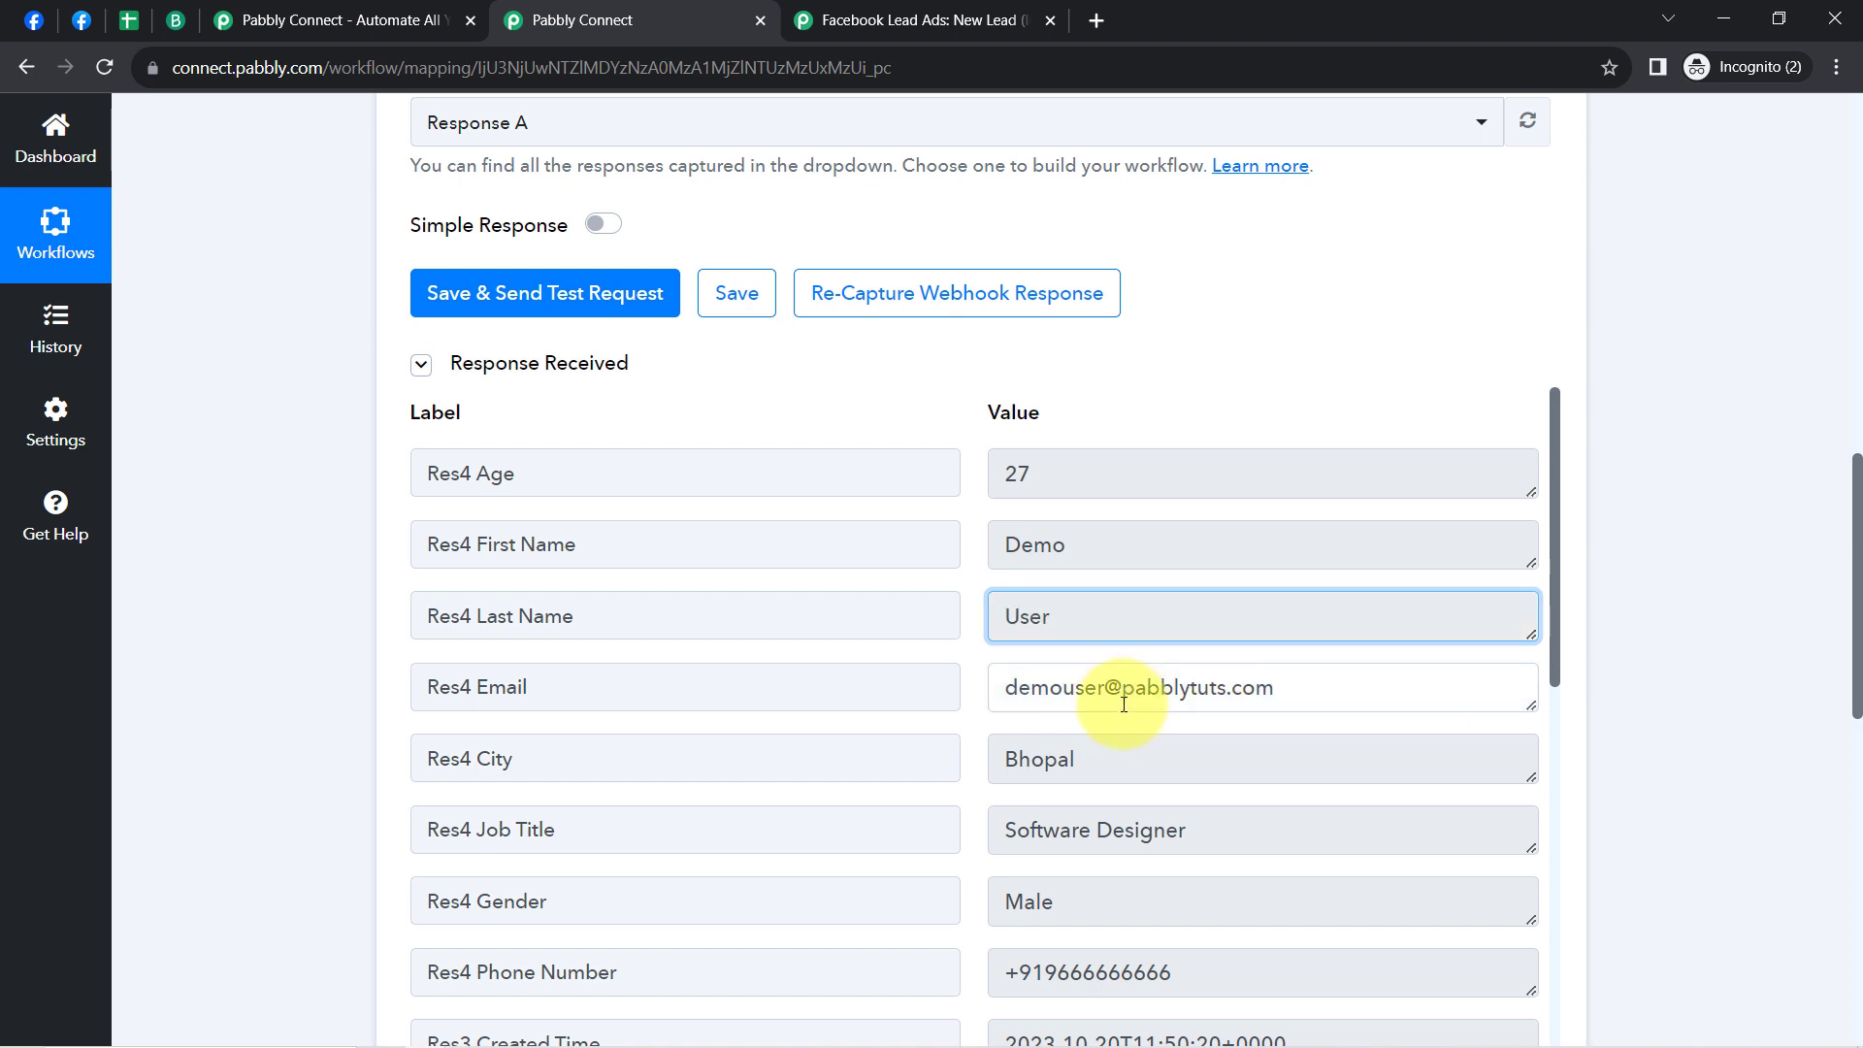
left_click_drag(1556, 497, 1552, 452)
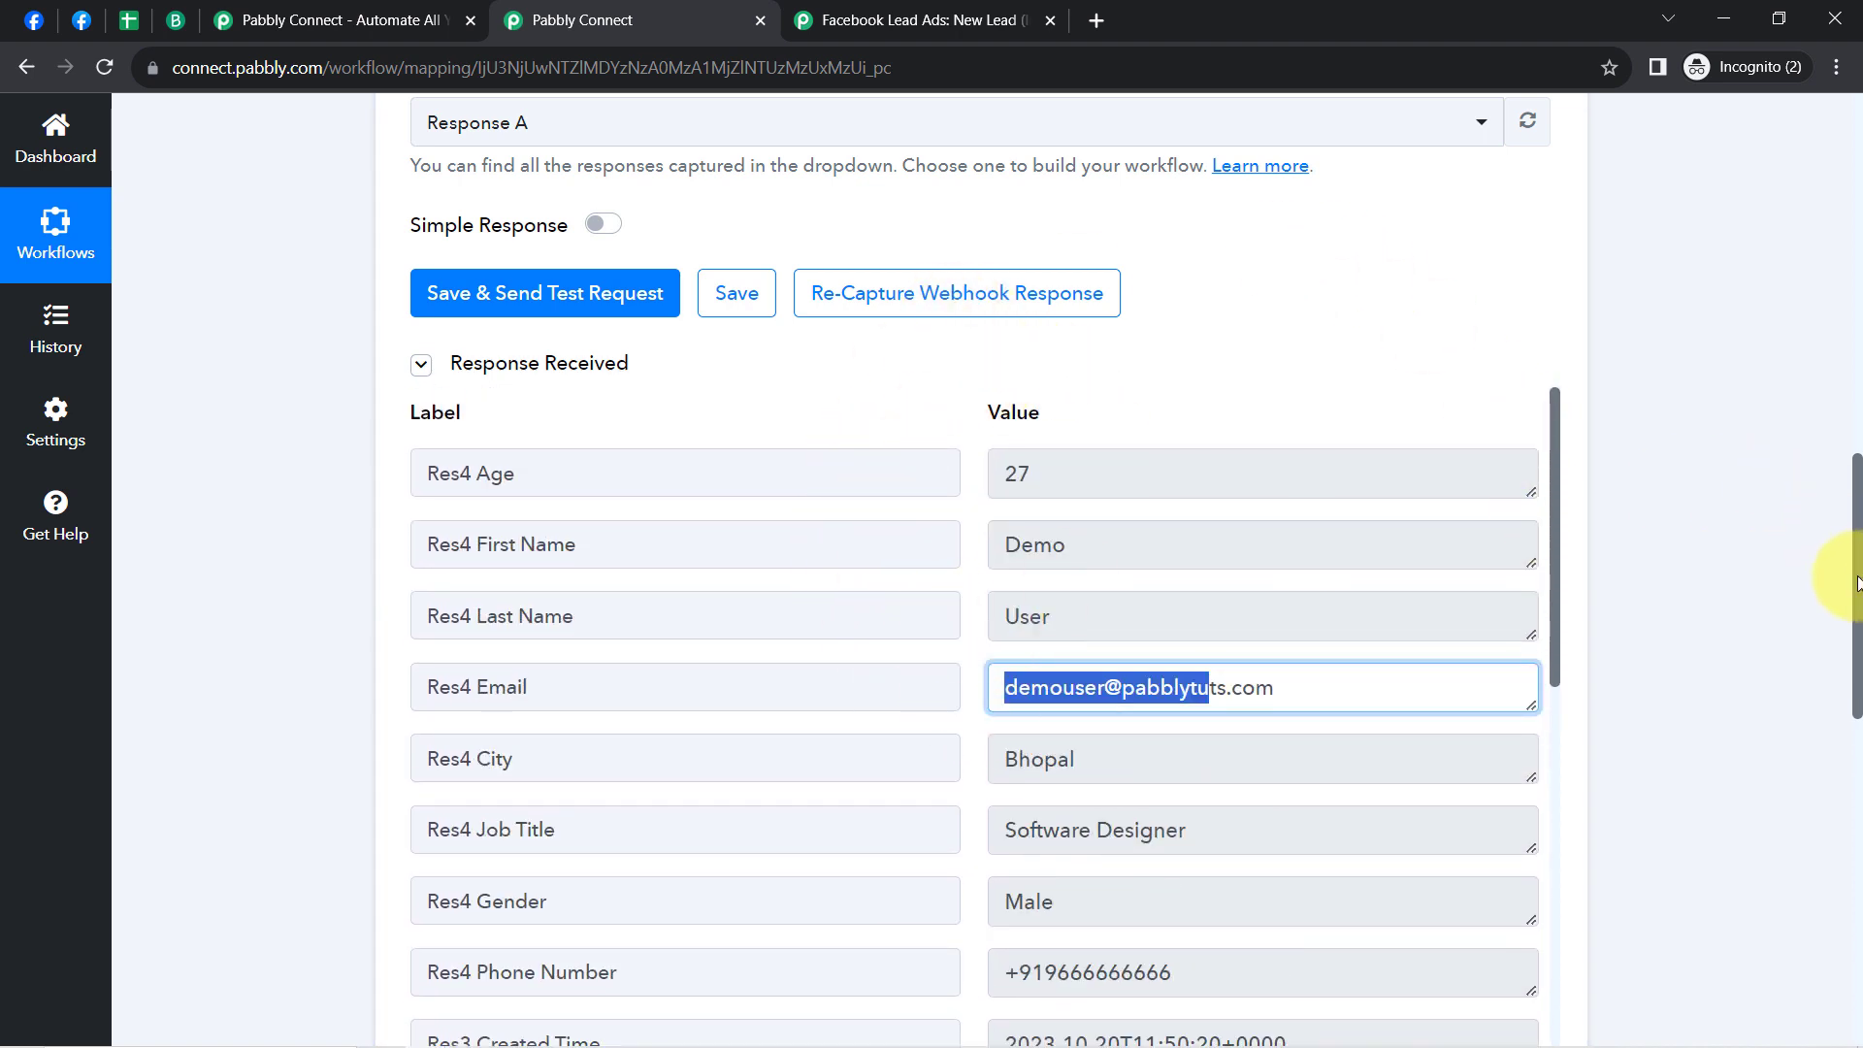
Step: Collapse the Facebook Lead Ads trigger and close the Pabbly forum guide, returning to the Lead Ads Testing Tool
left_click_drag(1857, 582, 1841, 58)
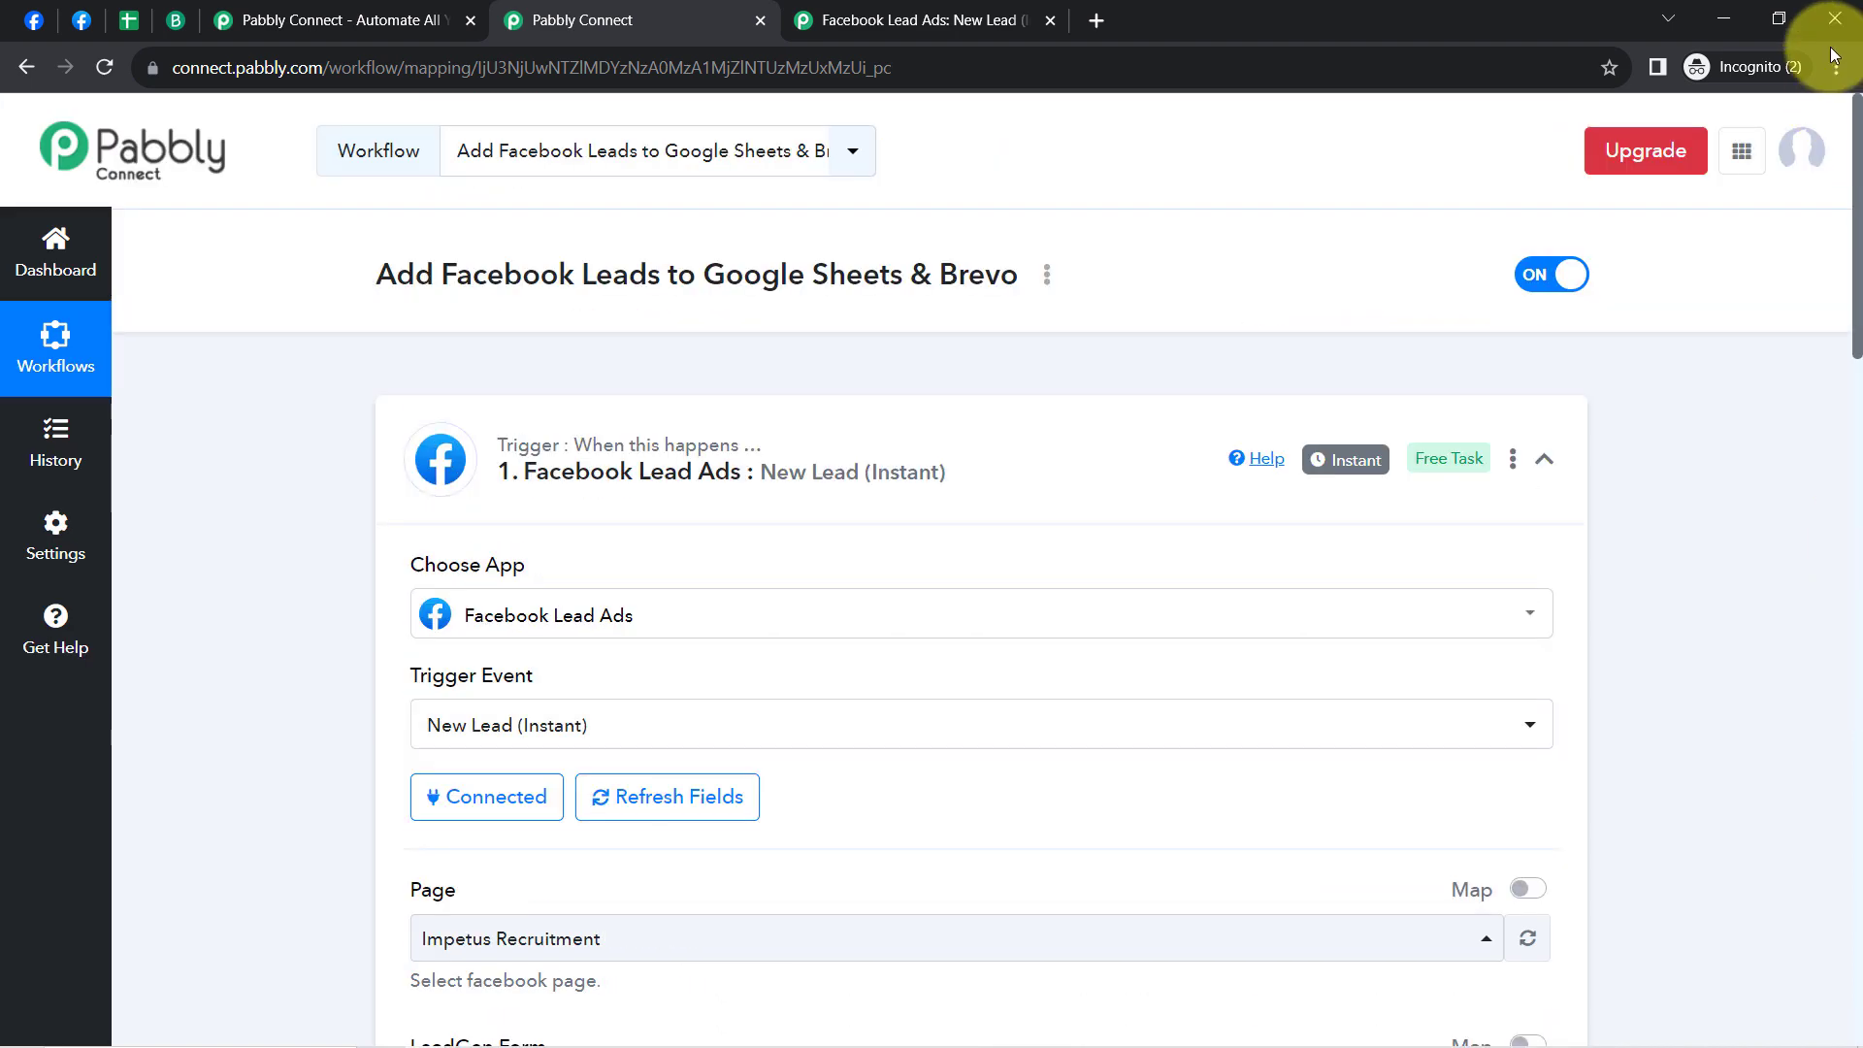
left_click(500, 482)
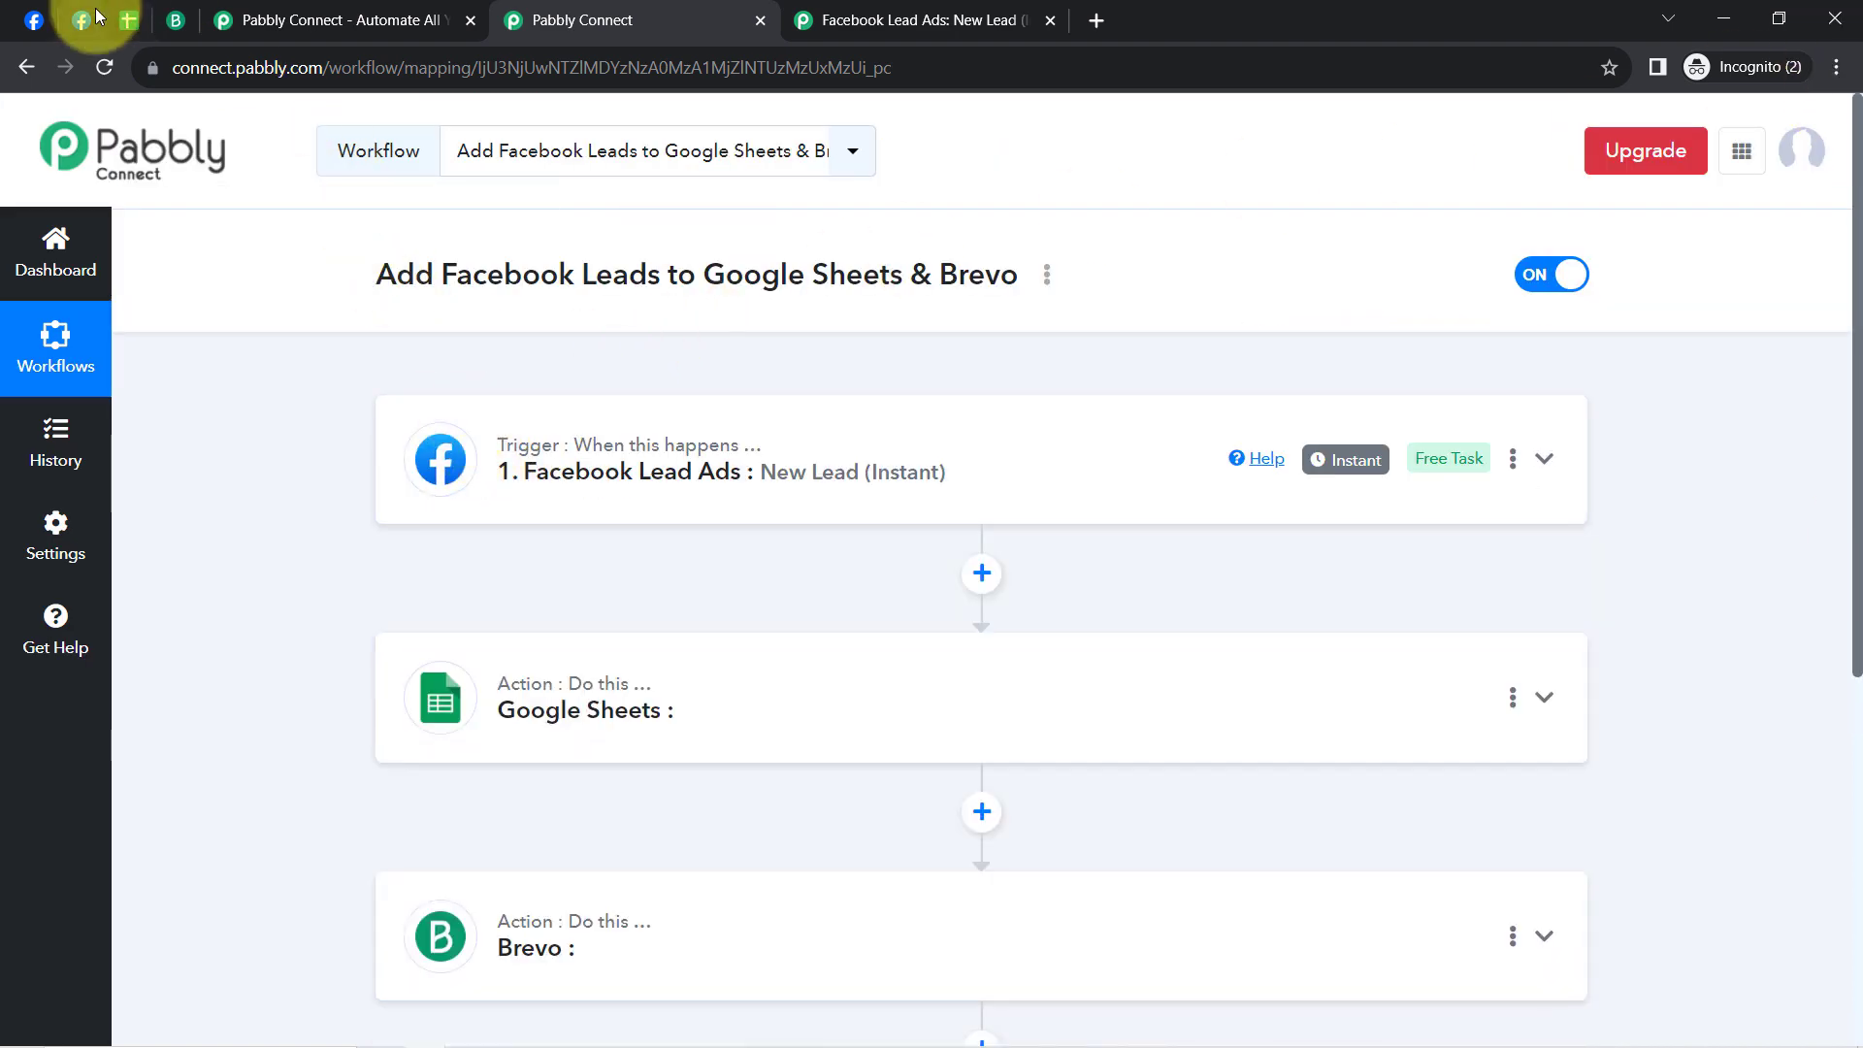
left_click(95, 11)
left_click(599, 7)
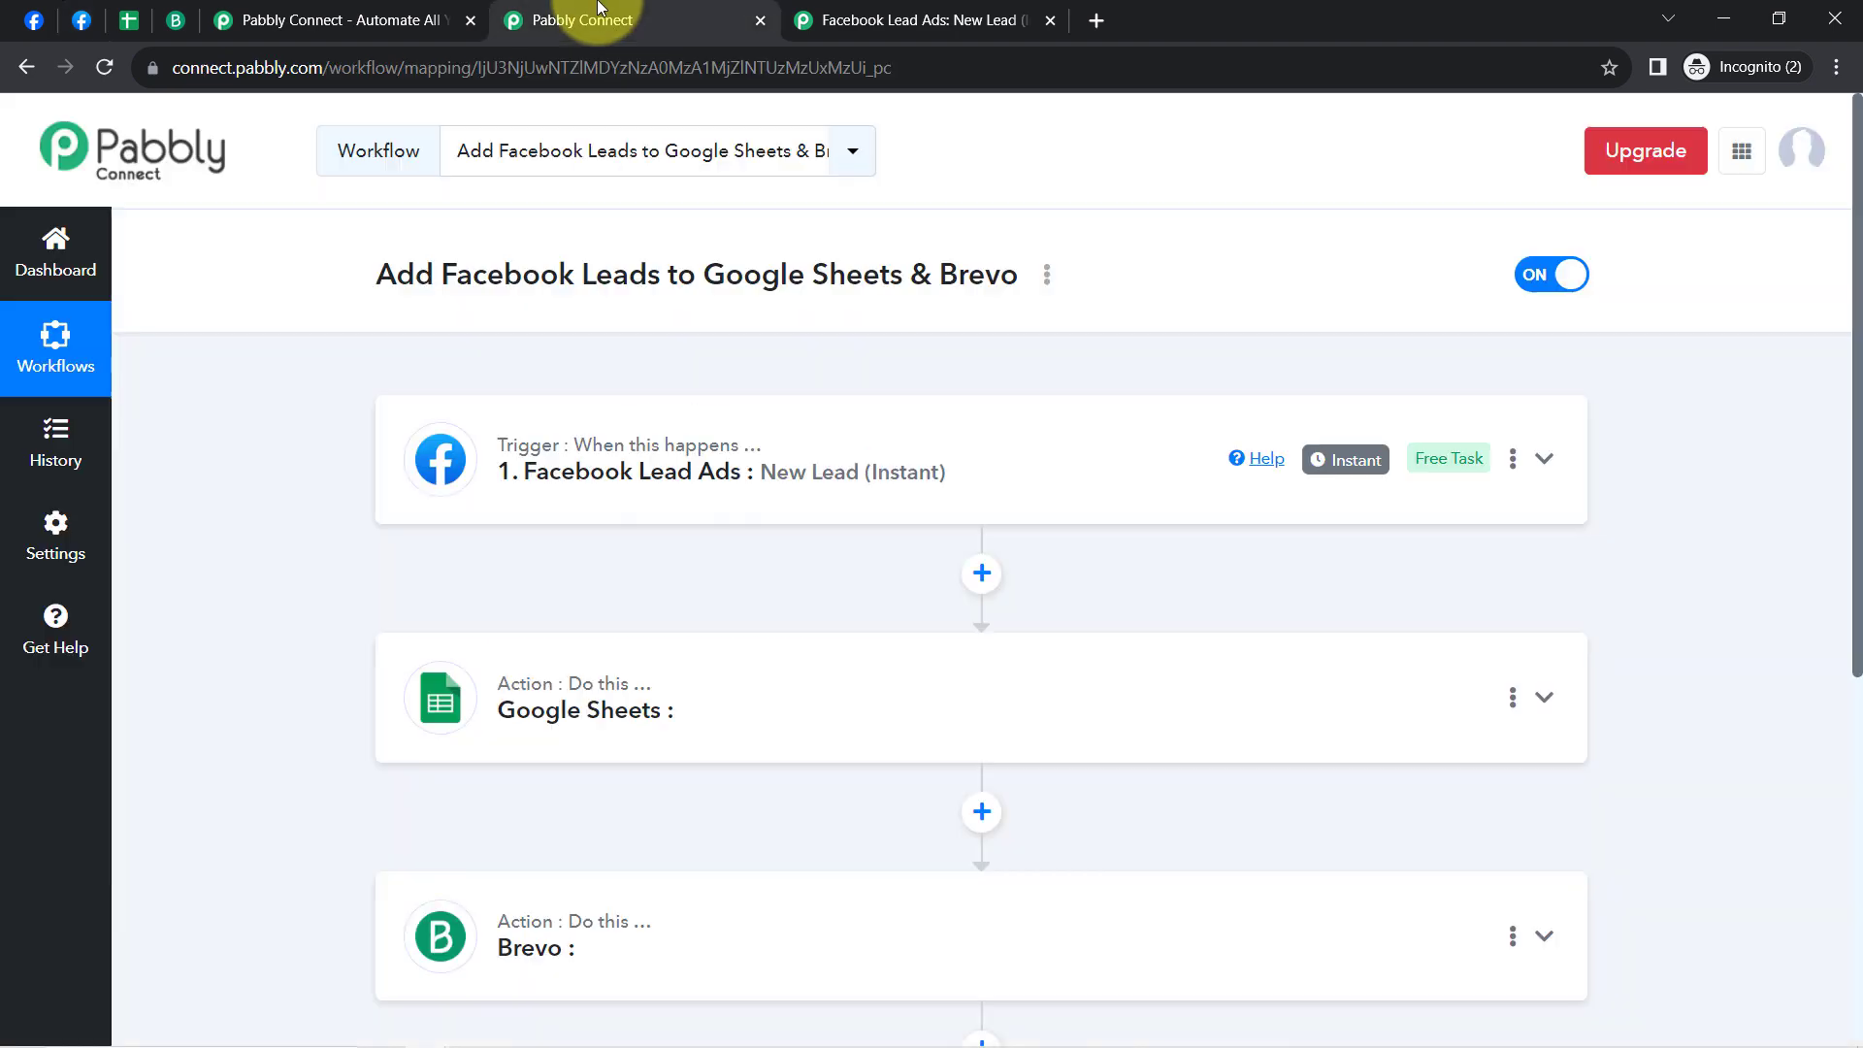
left_click(1052, 20)
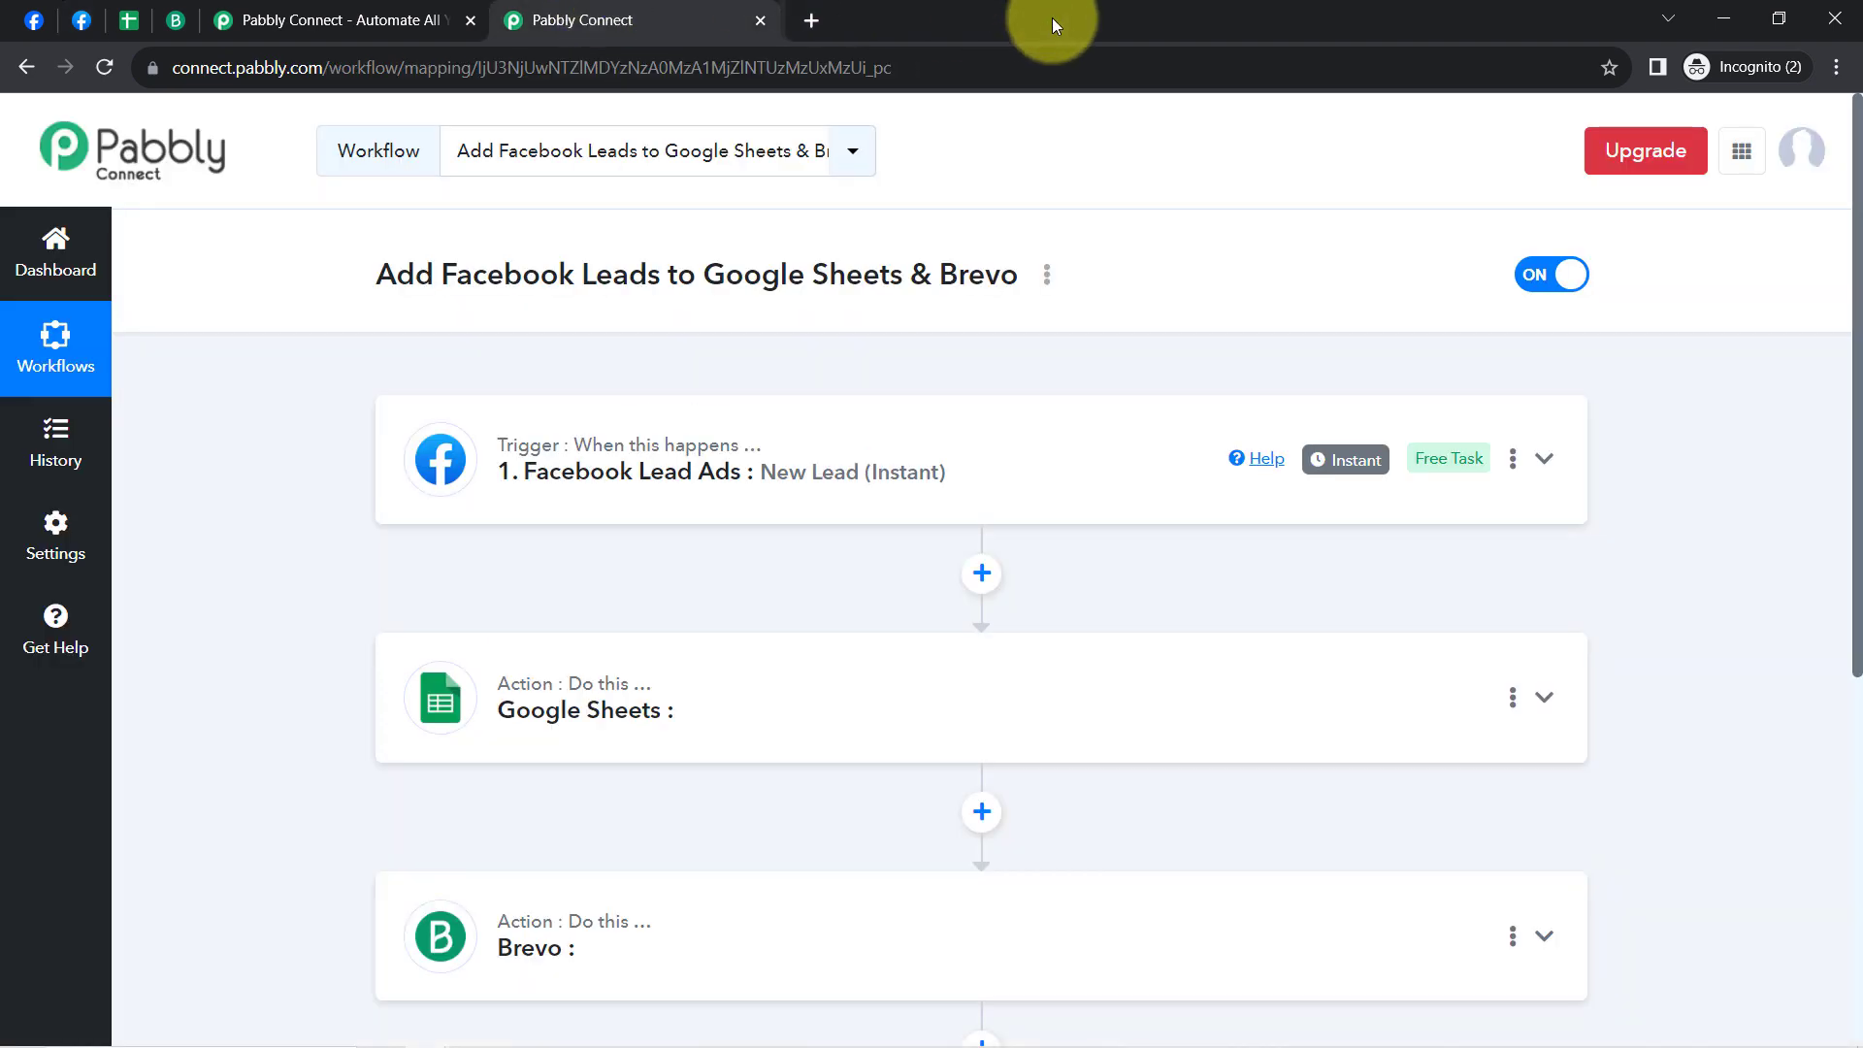
left_click(81, 21)
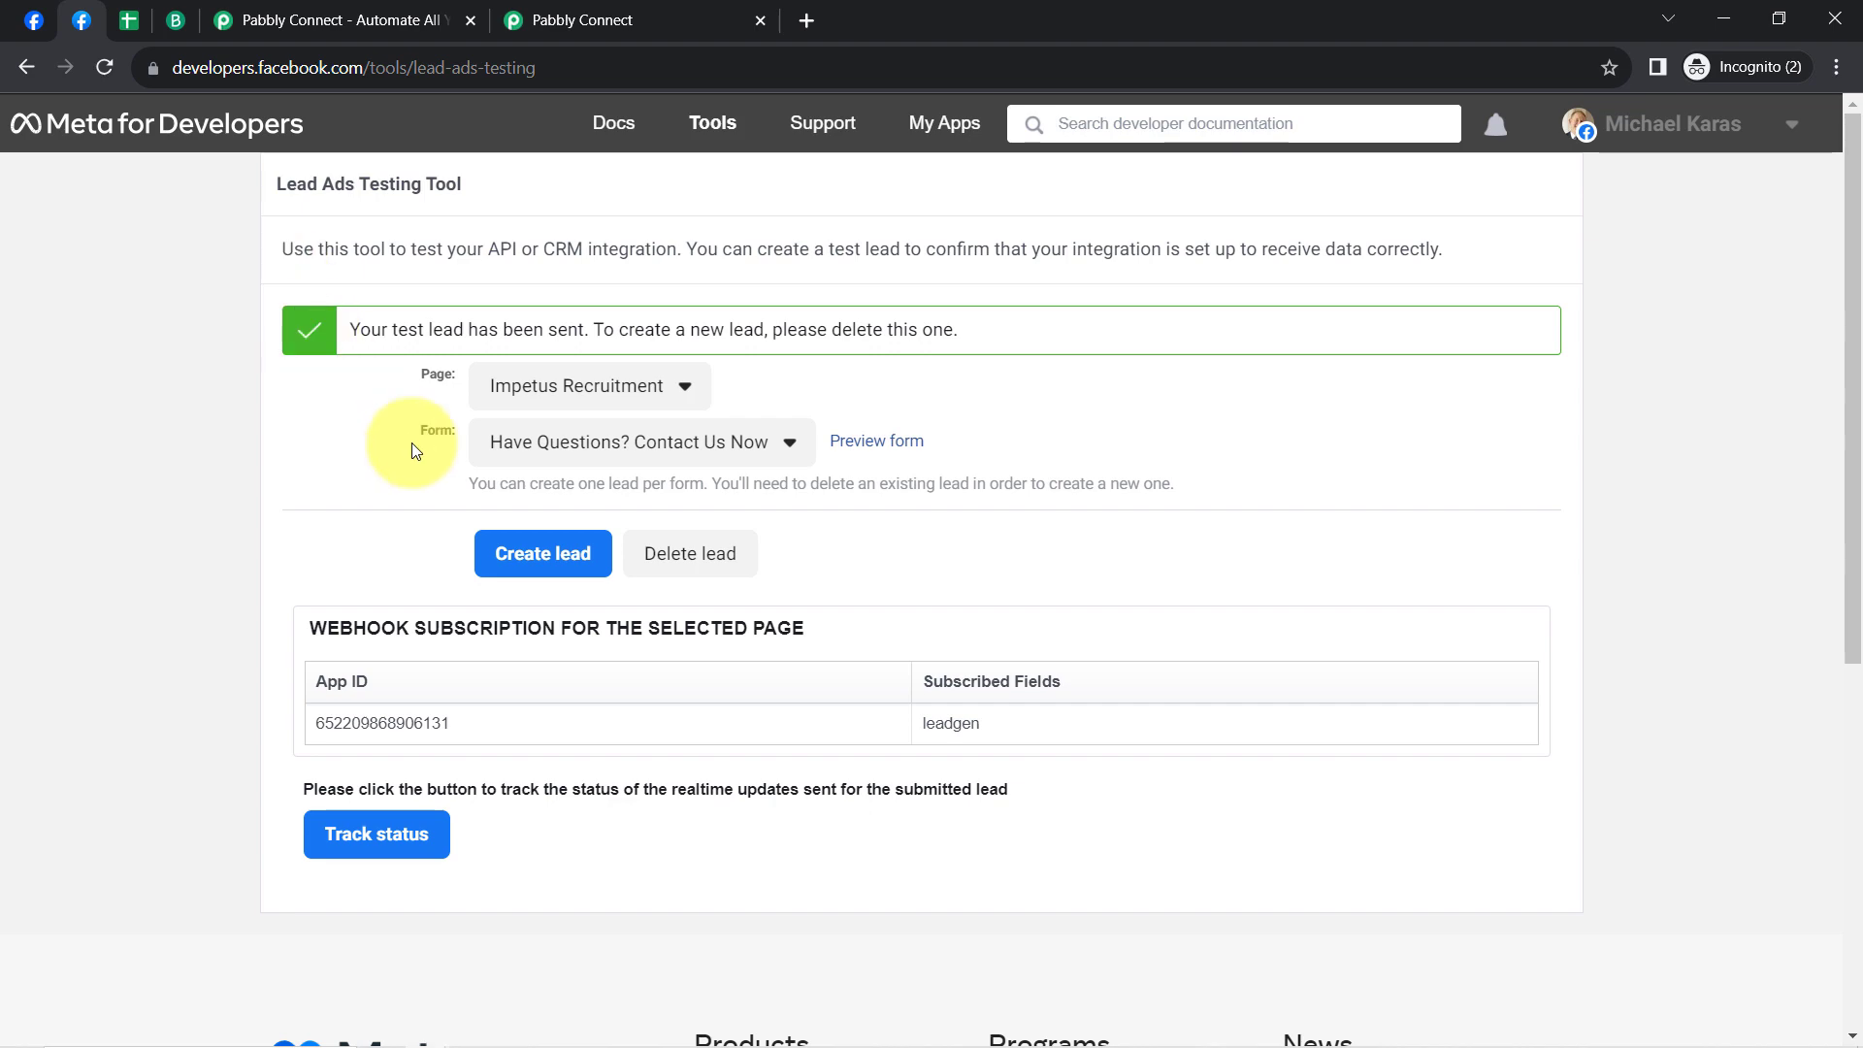
Step: Return to the Pabbly Connect workflow, set the Google Sheets action event to Add New Row and open its account connection settings
left_click(879, 440)
left_click(603, 20)
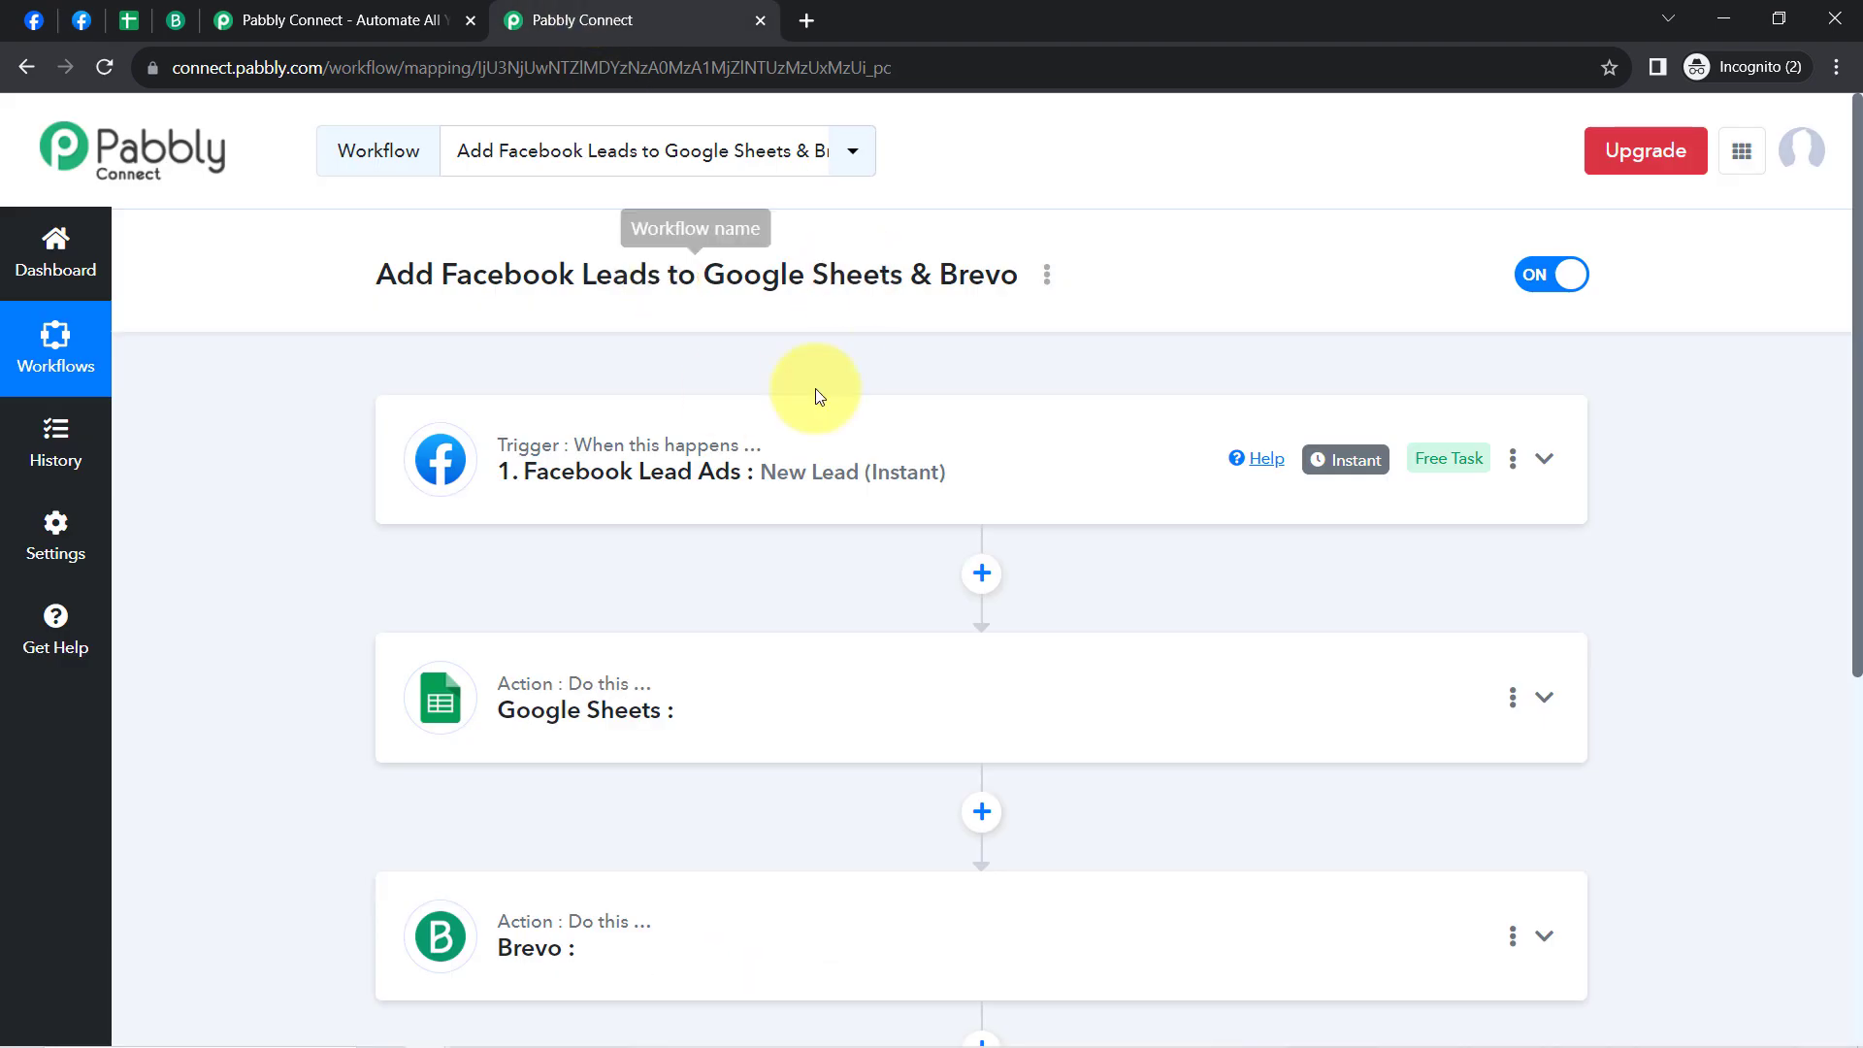
mouse_move(1348, 475)
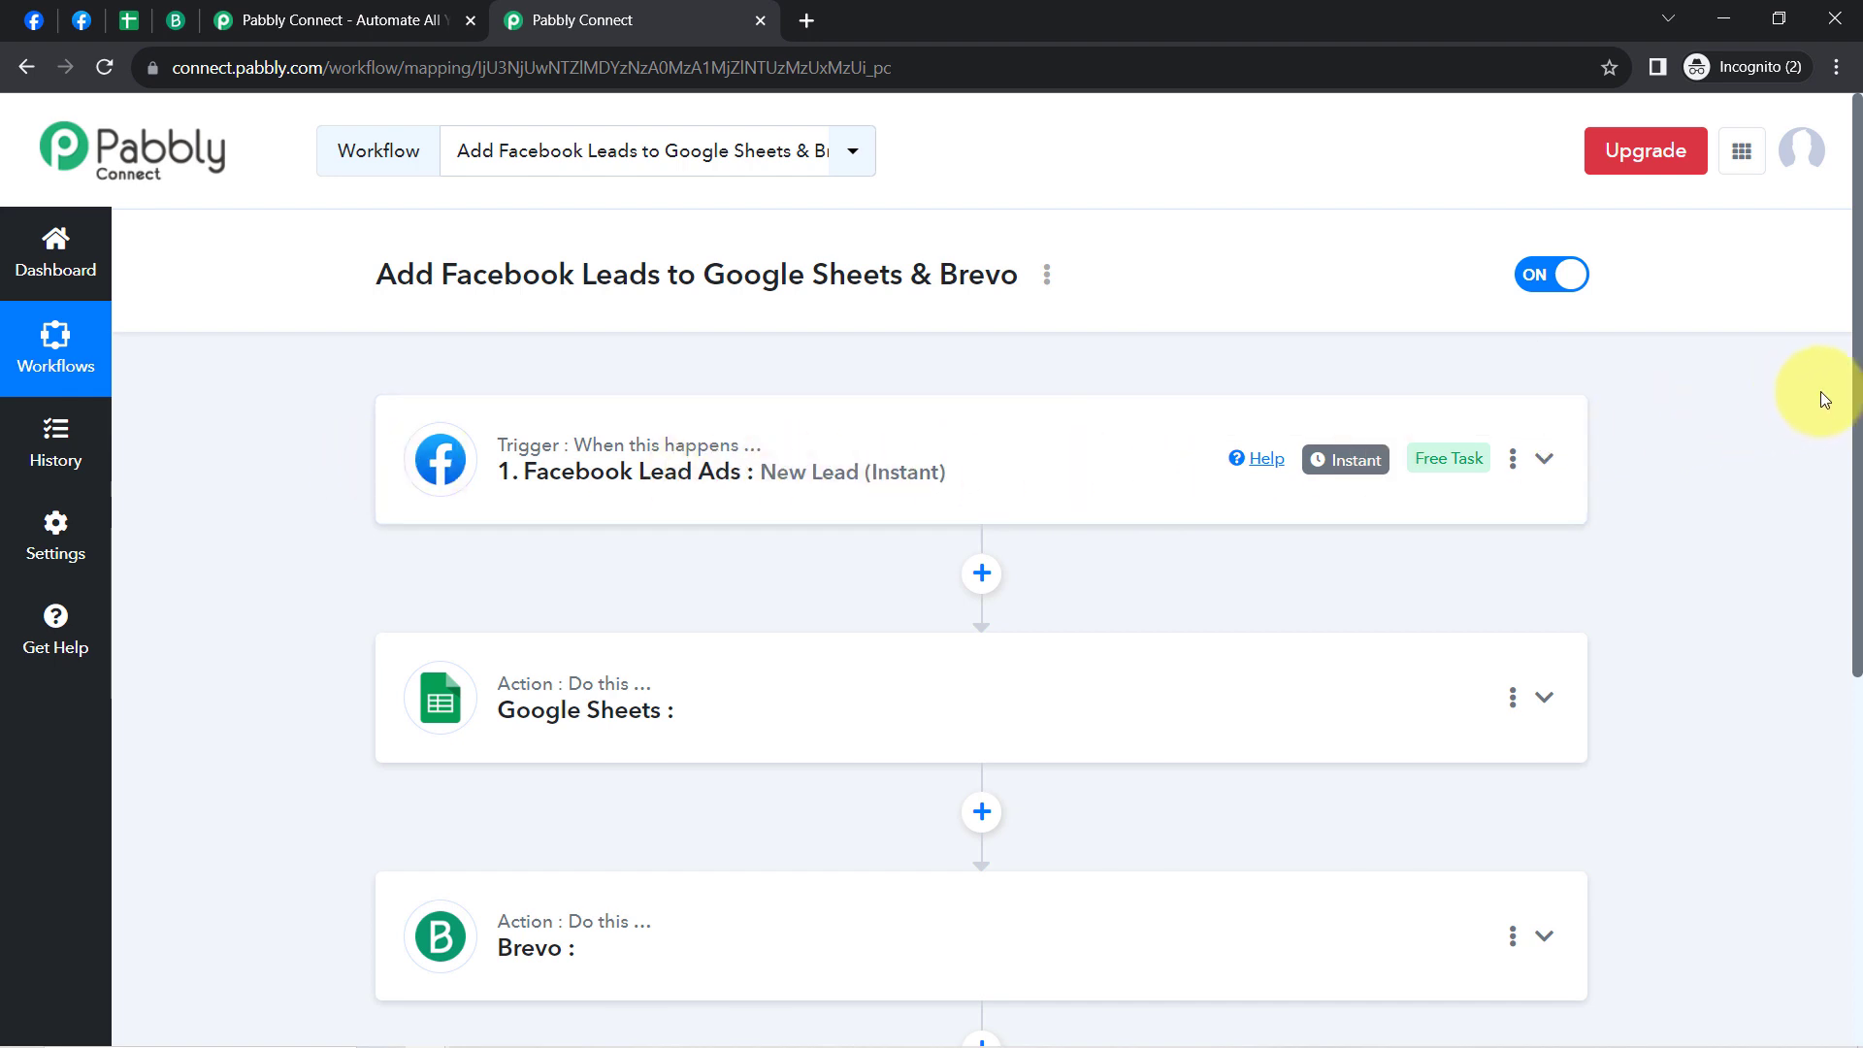
left_click_drag(1858, 405, 1821, 540)
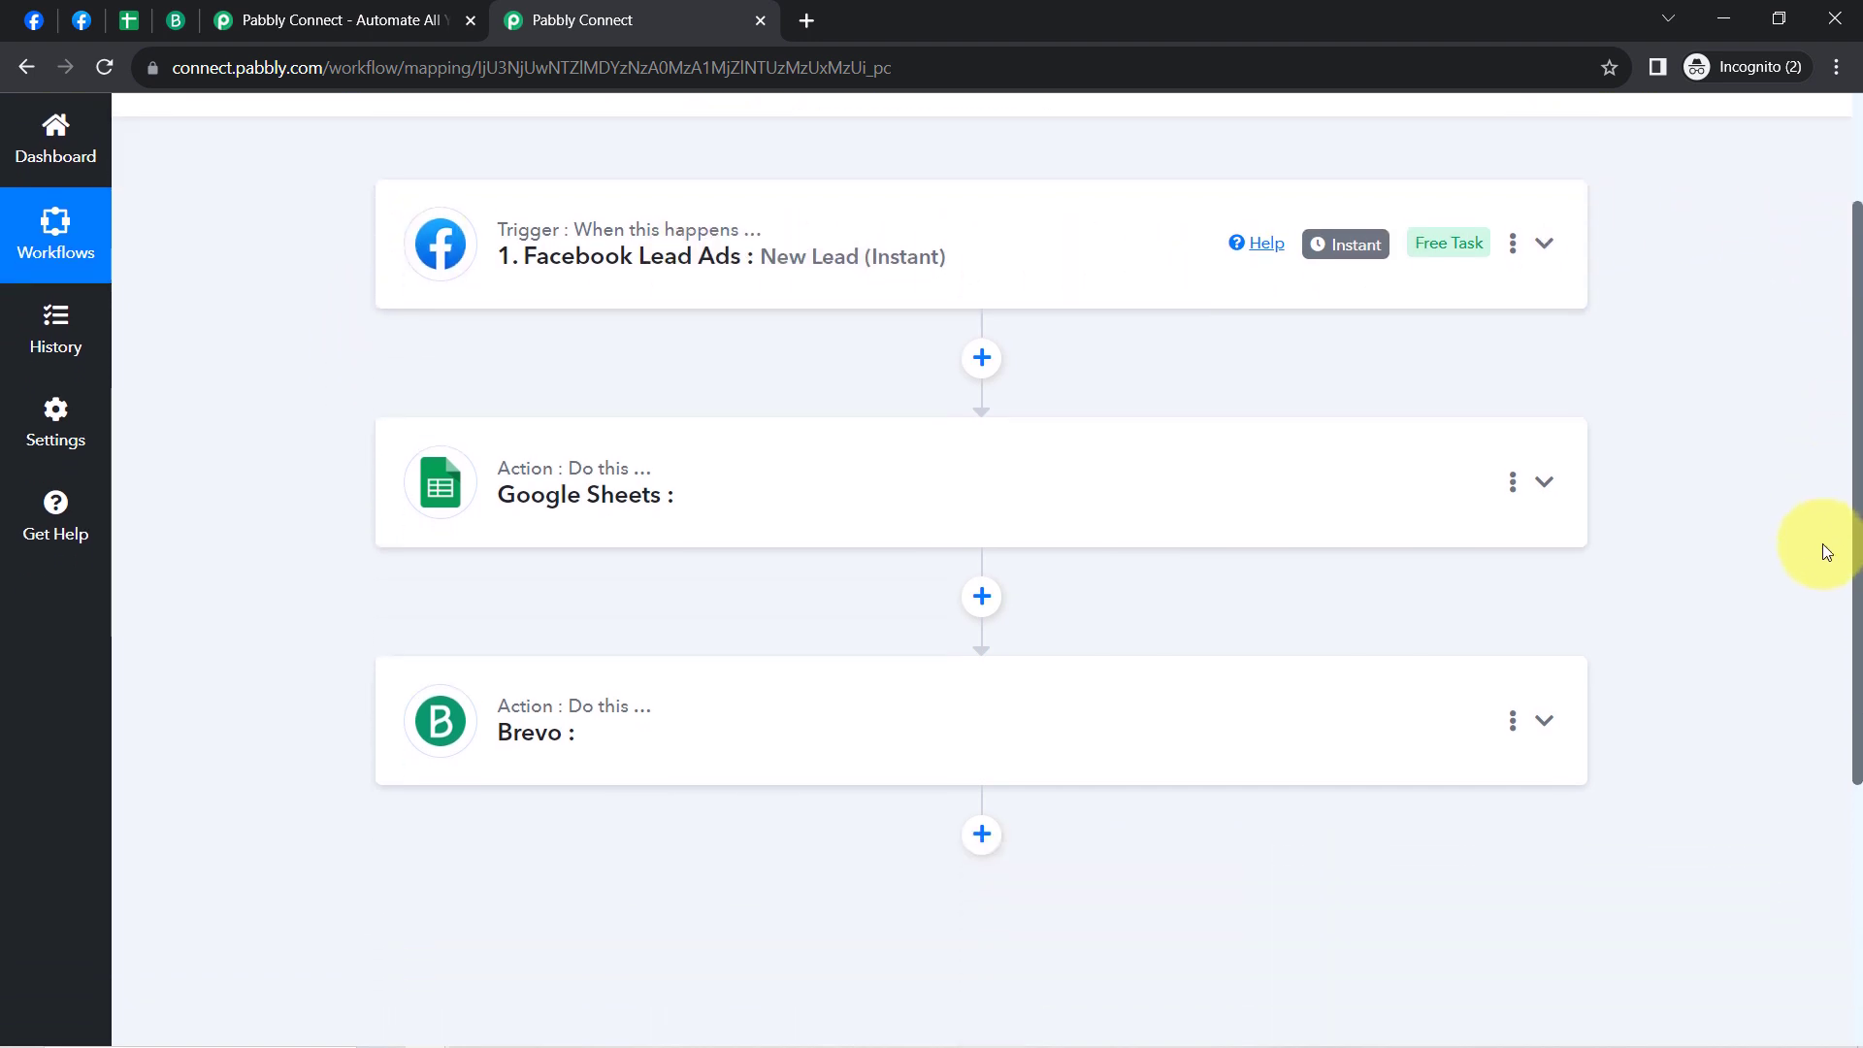
left_click(598, 425)
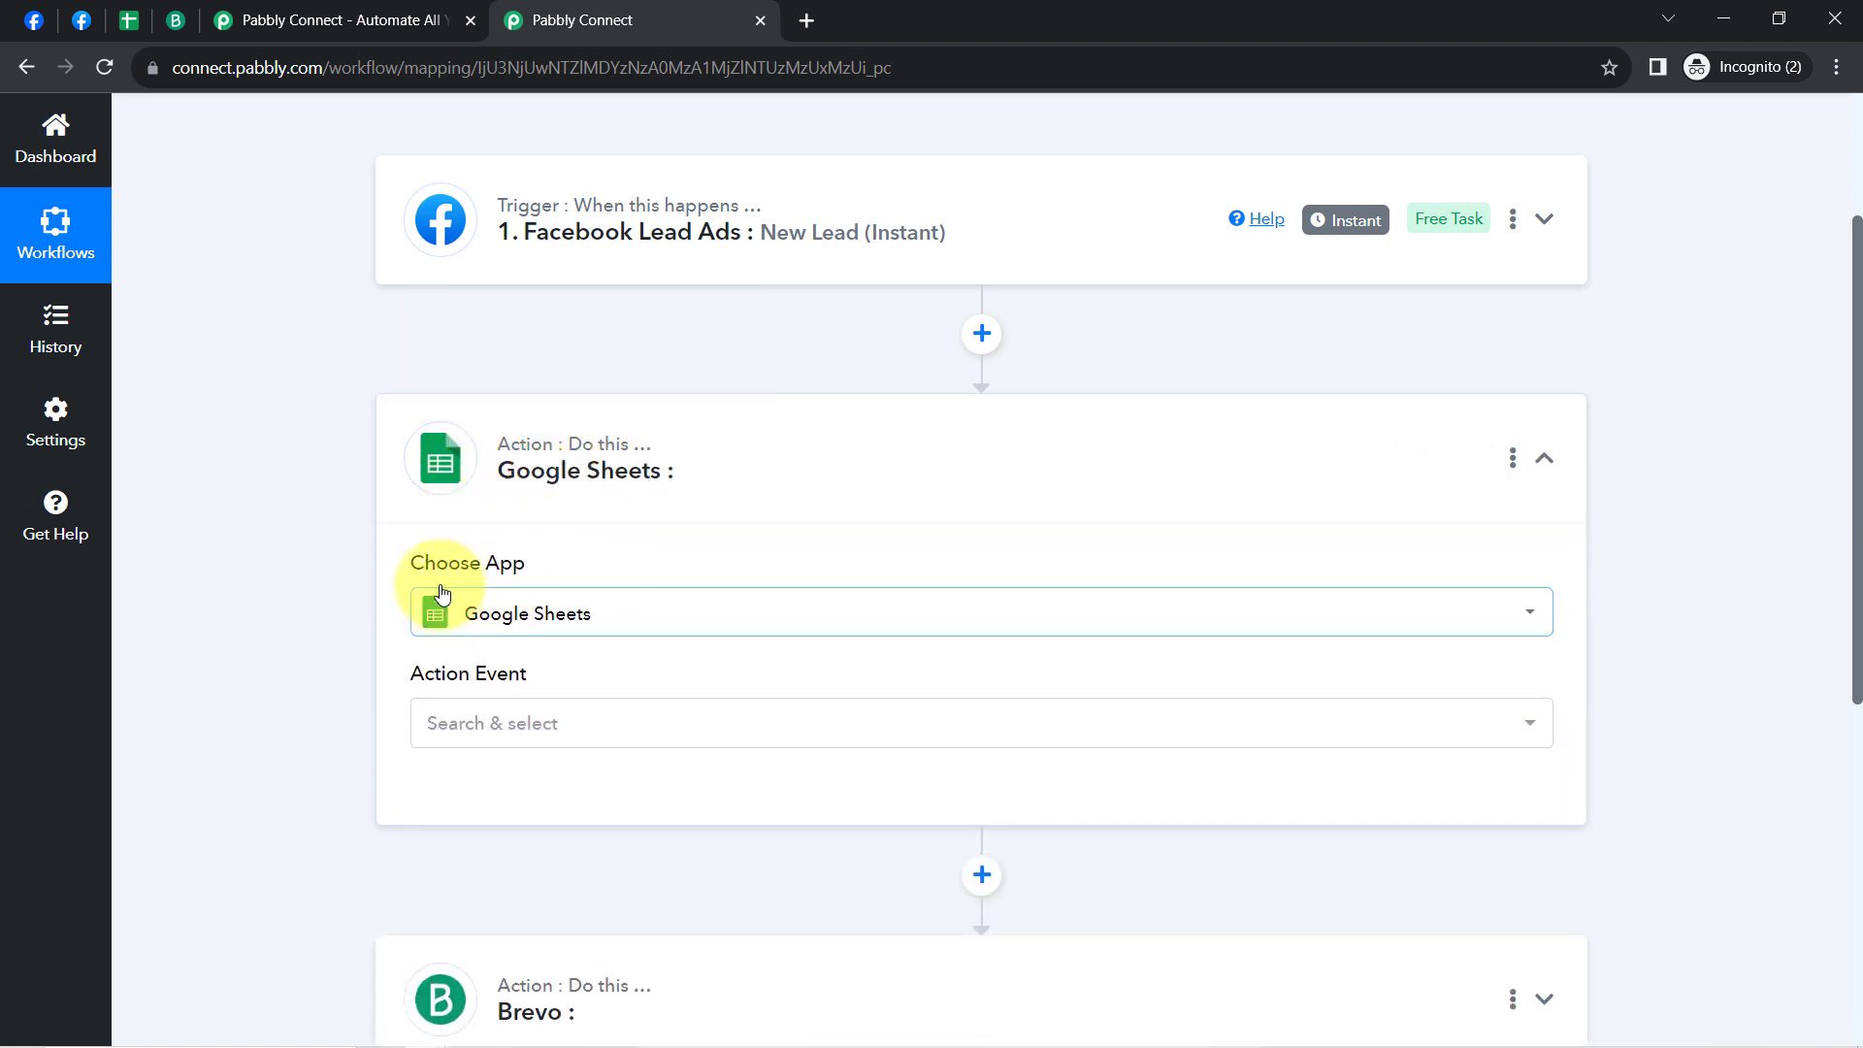
left_click(485, 722)
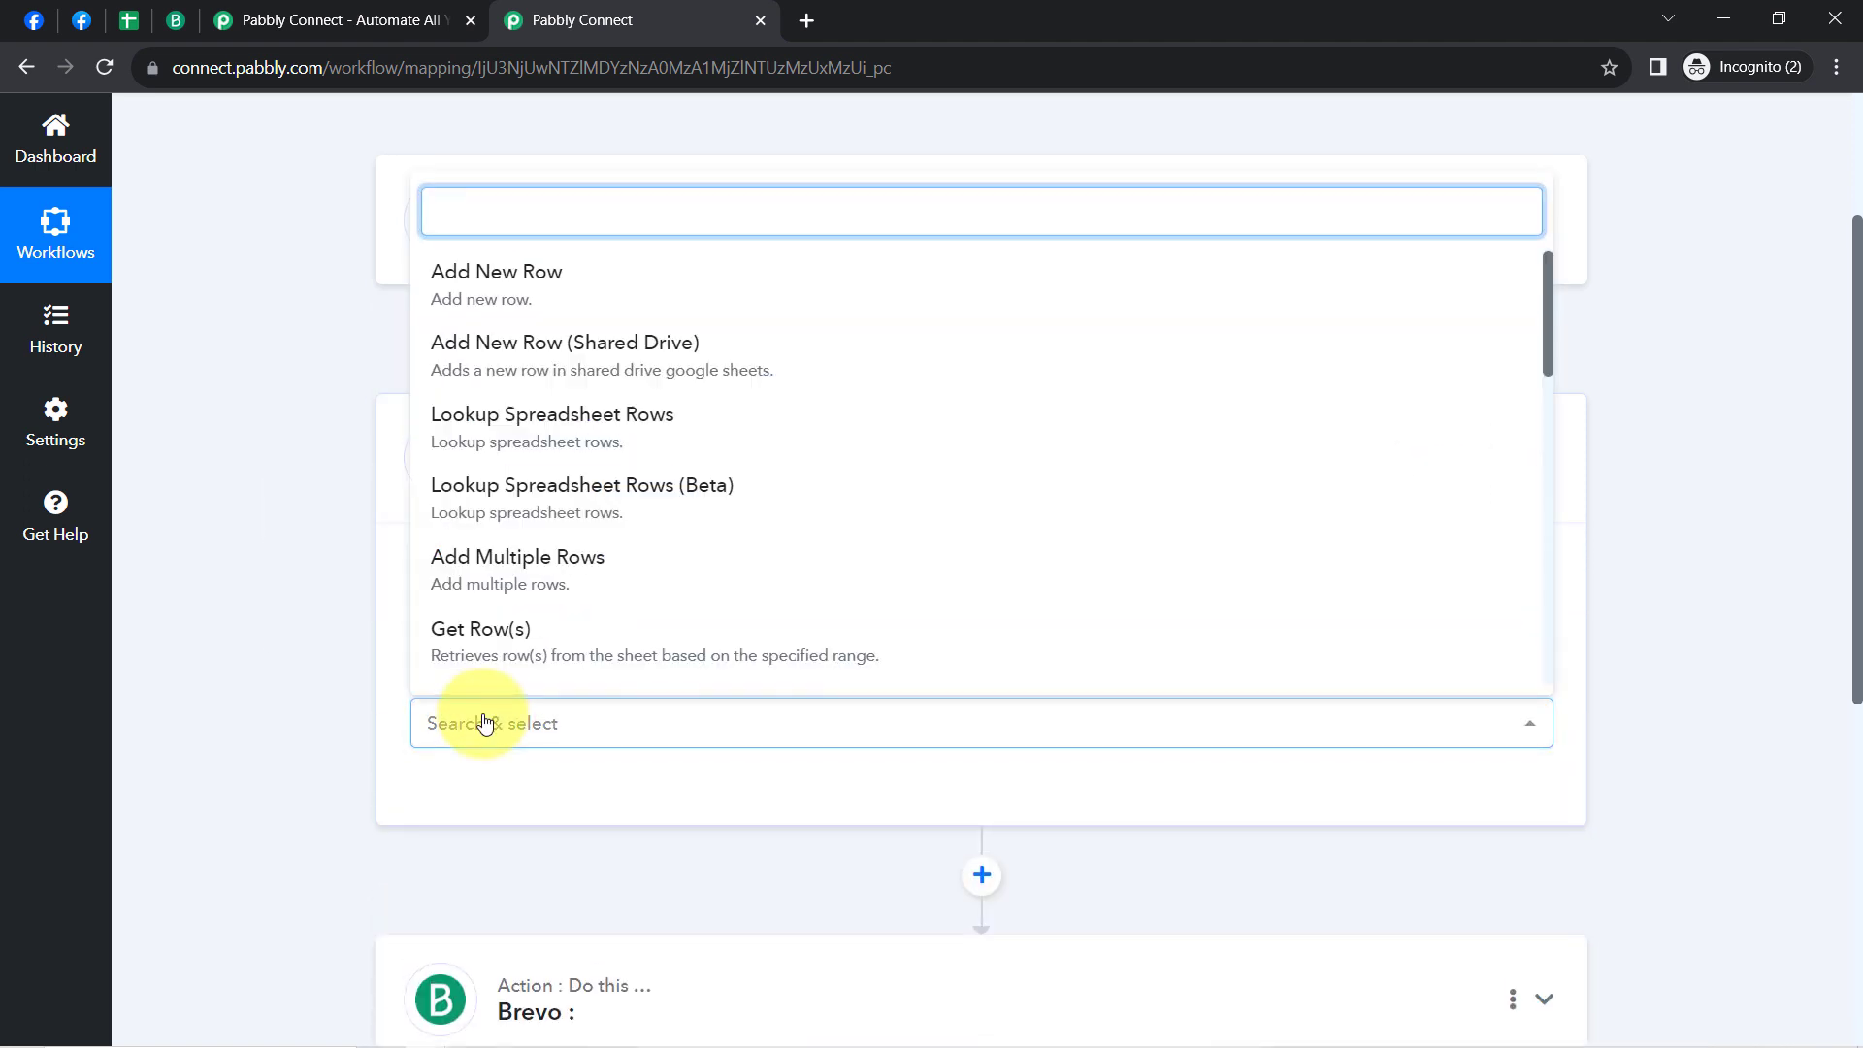
left_click(457, 273)
left_click(458, 797)
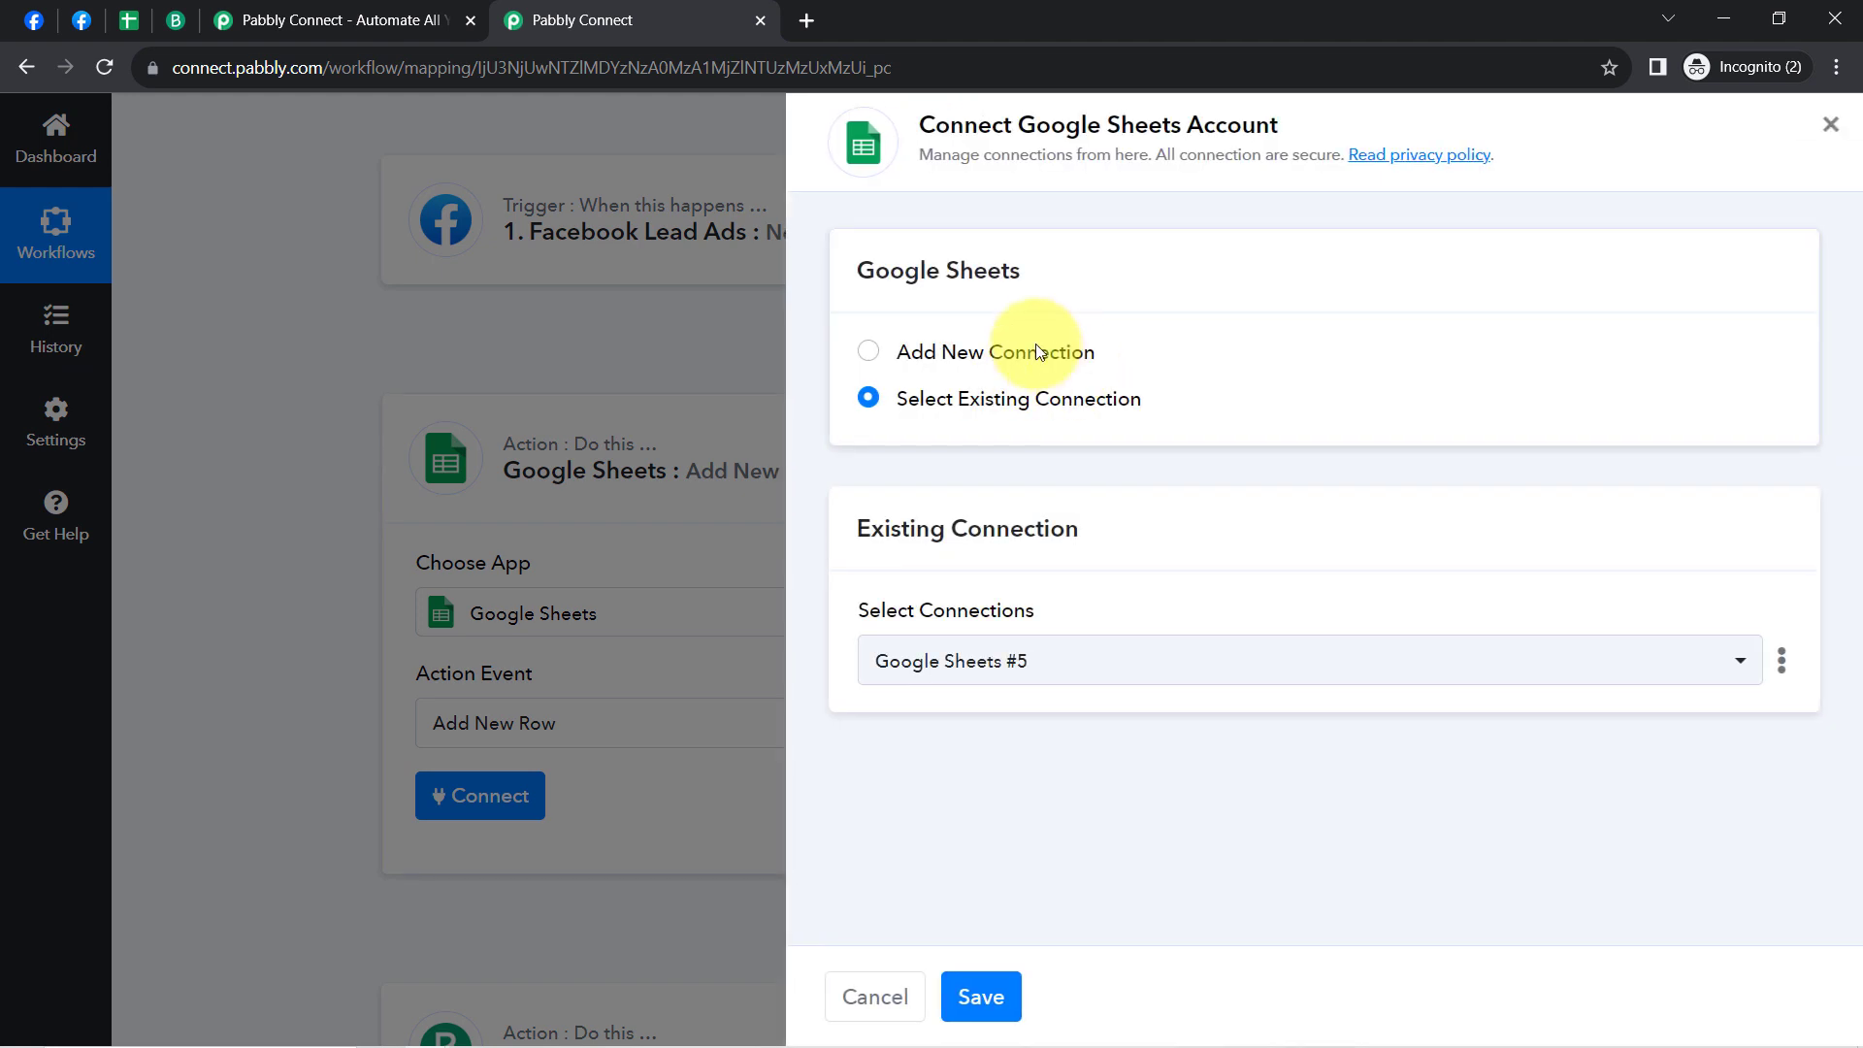
left_click(1034, 343)
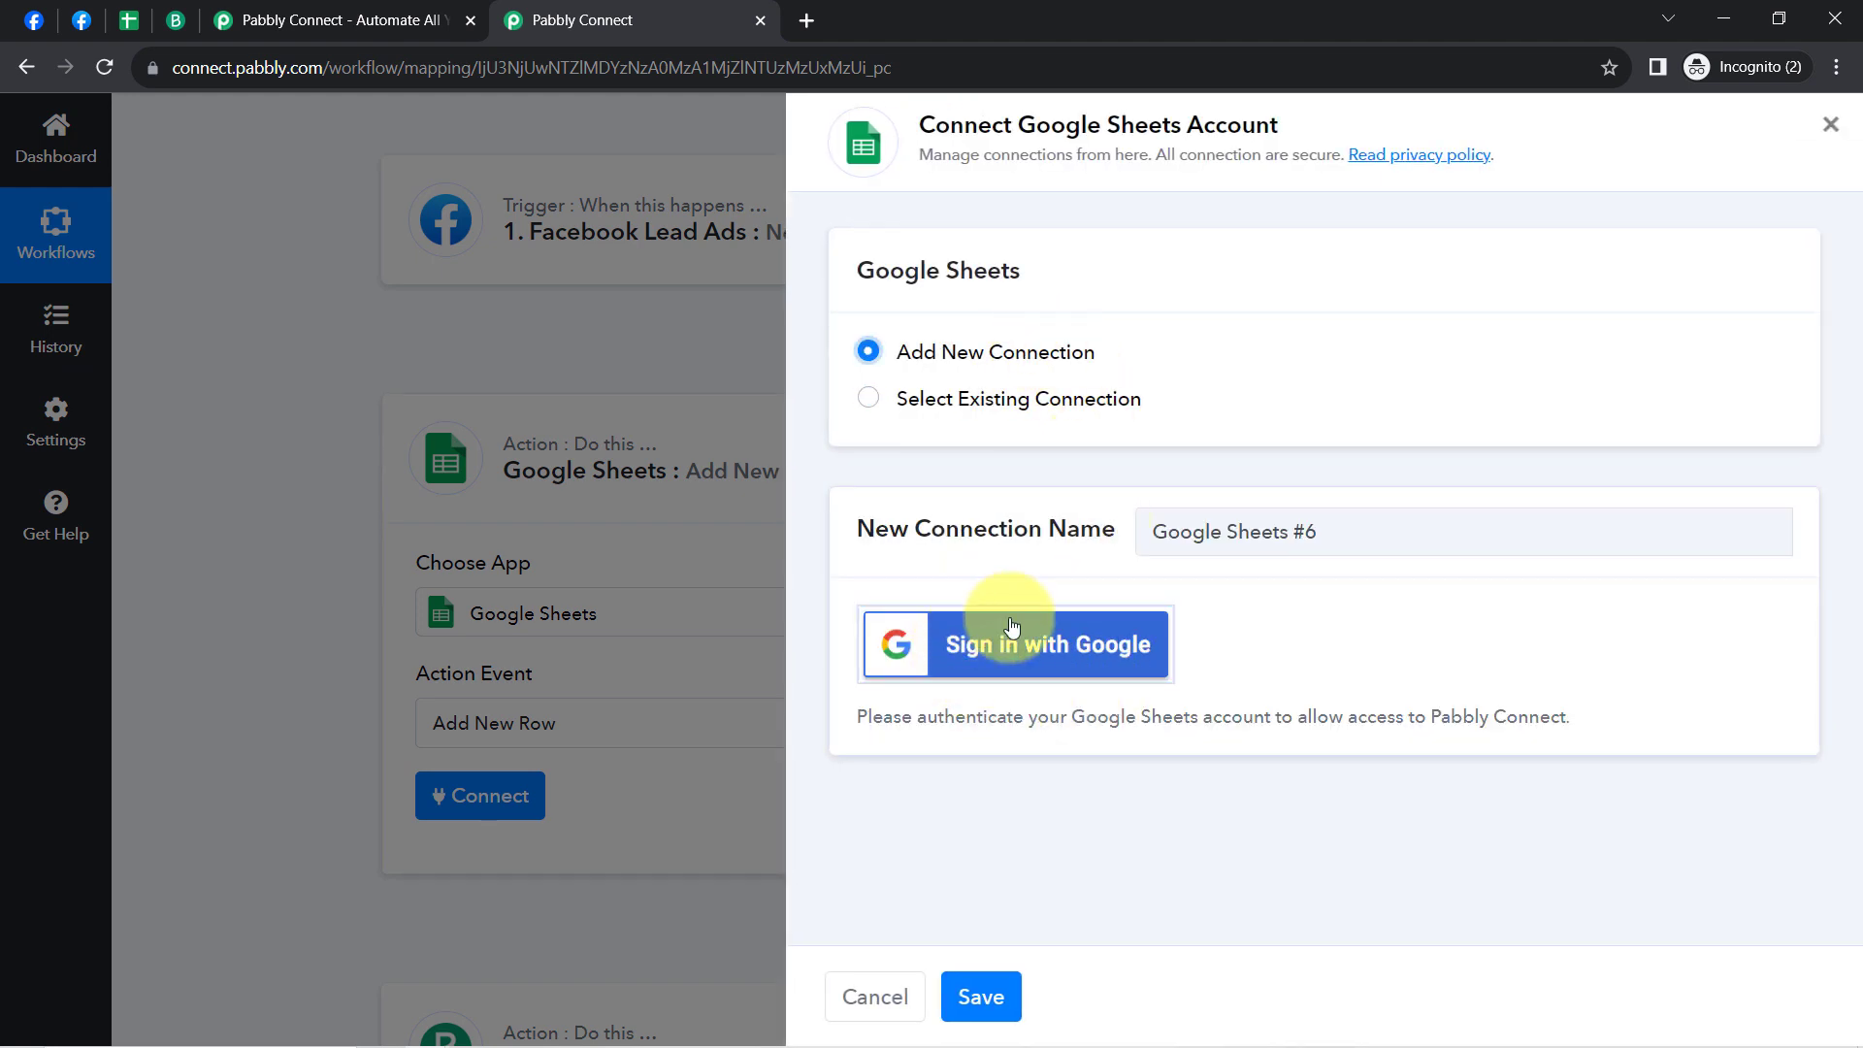
left_click(1048, 668)
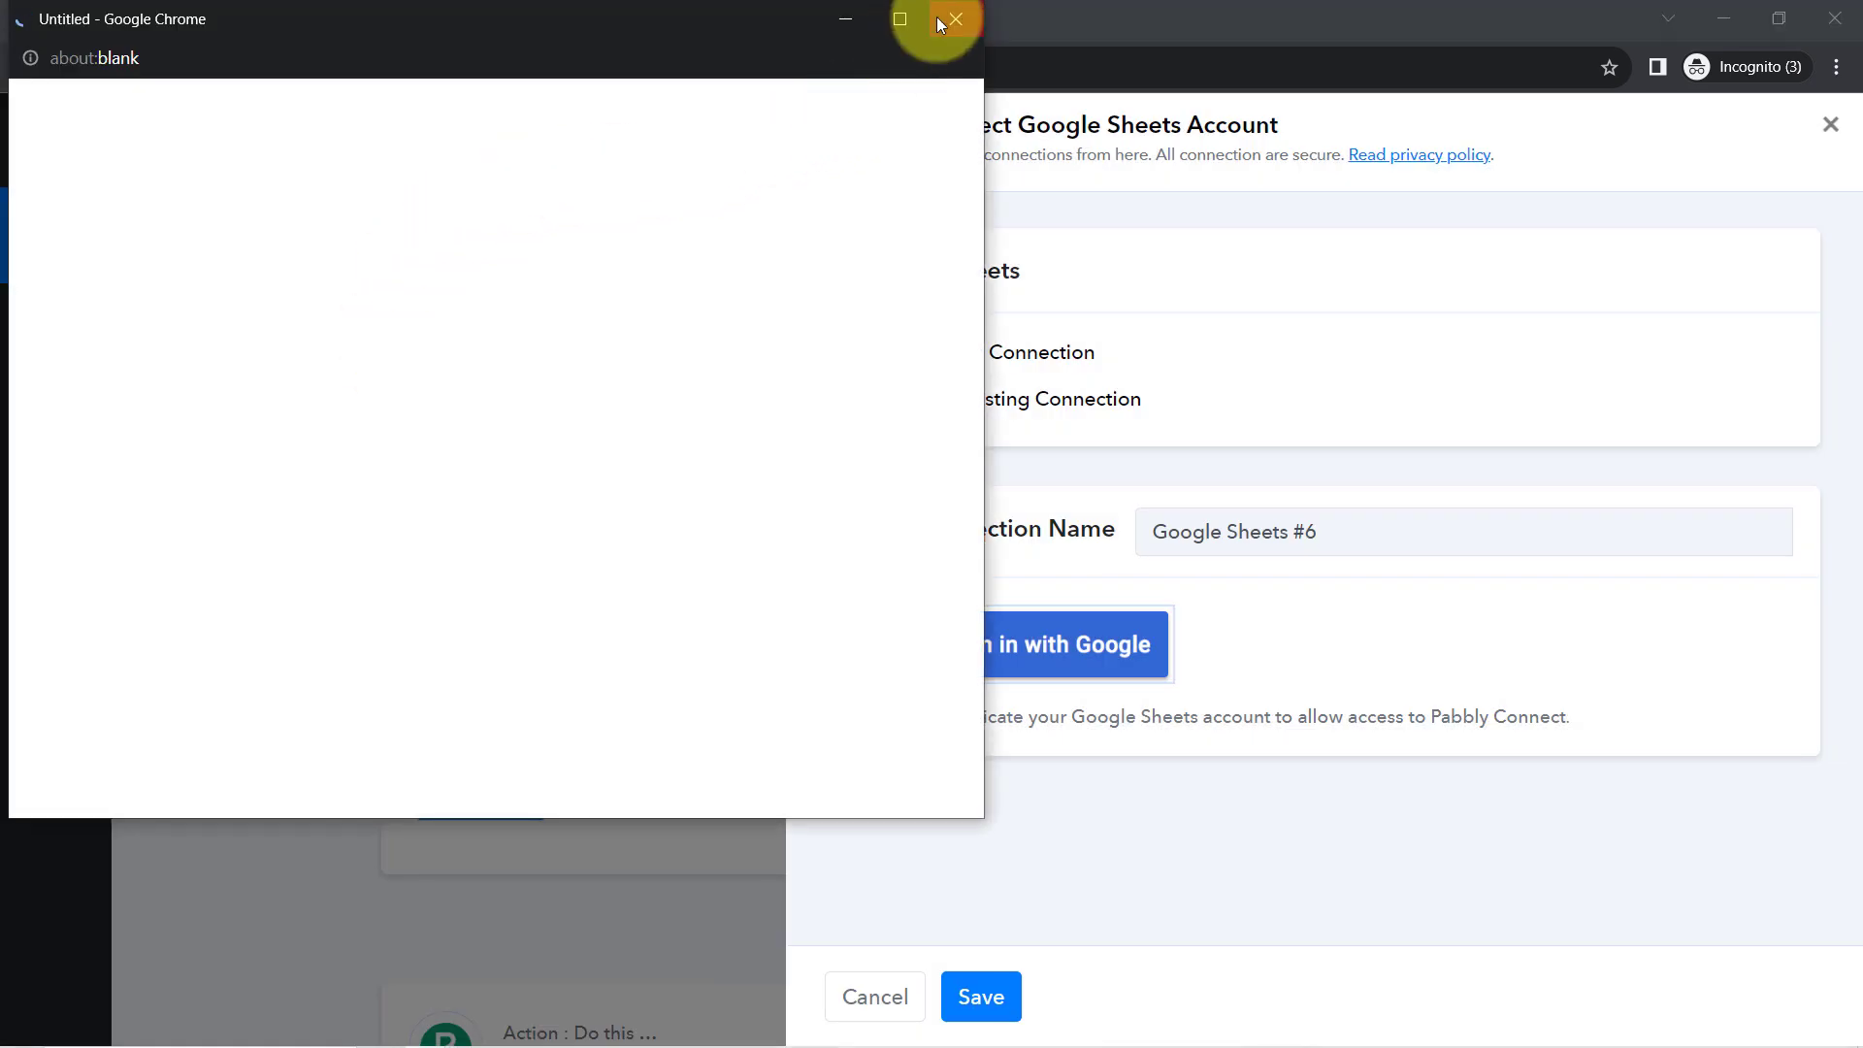
left_click(937, 20)
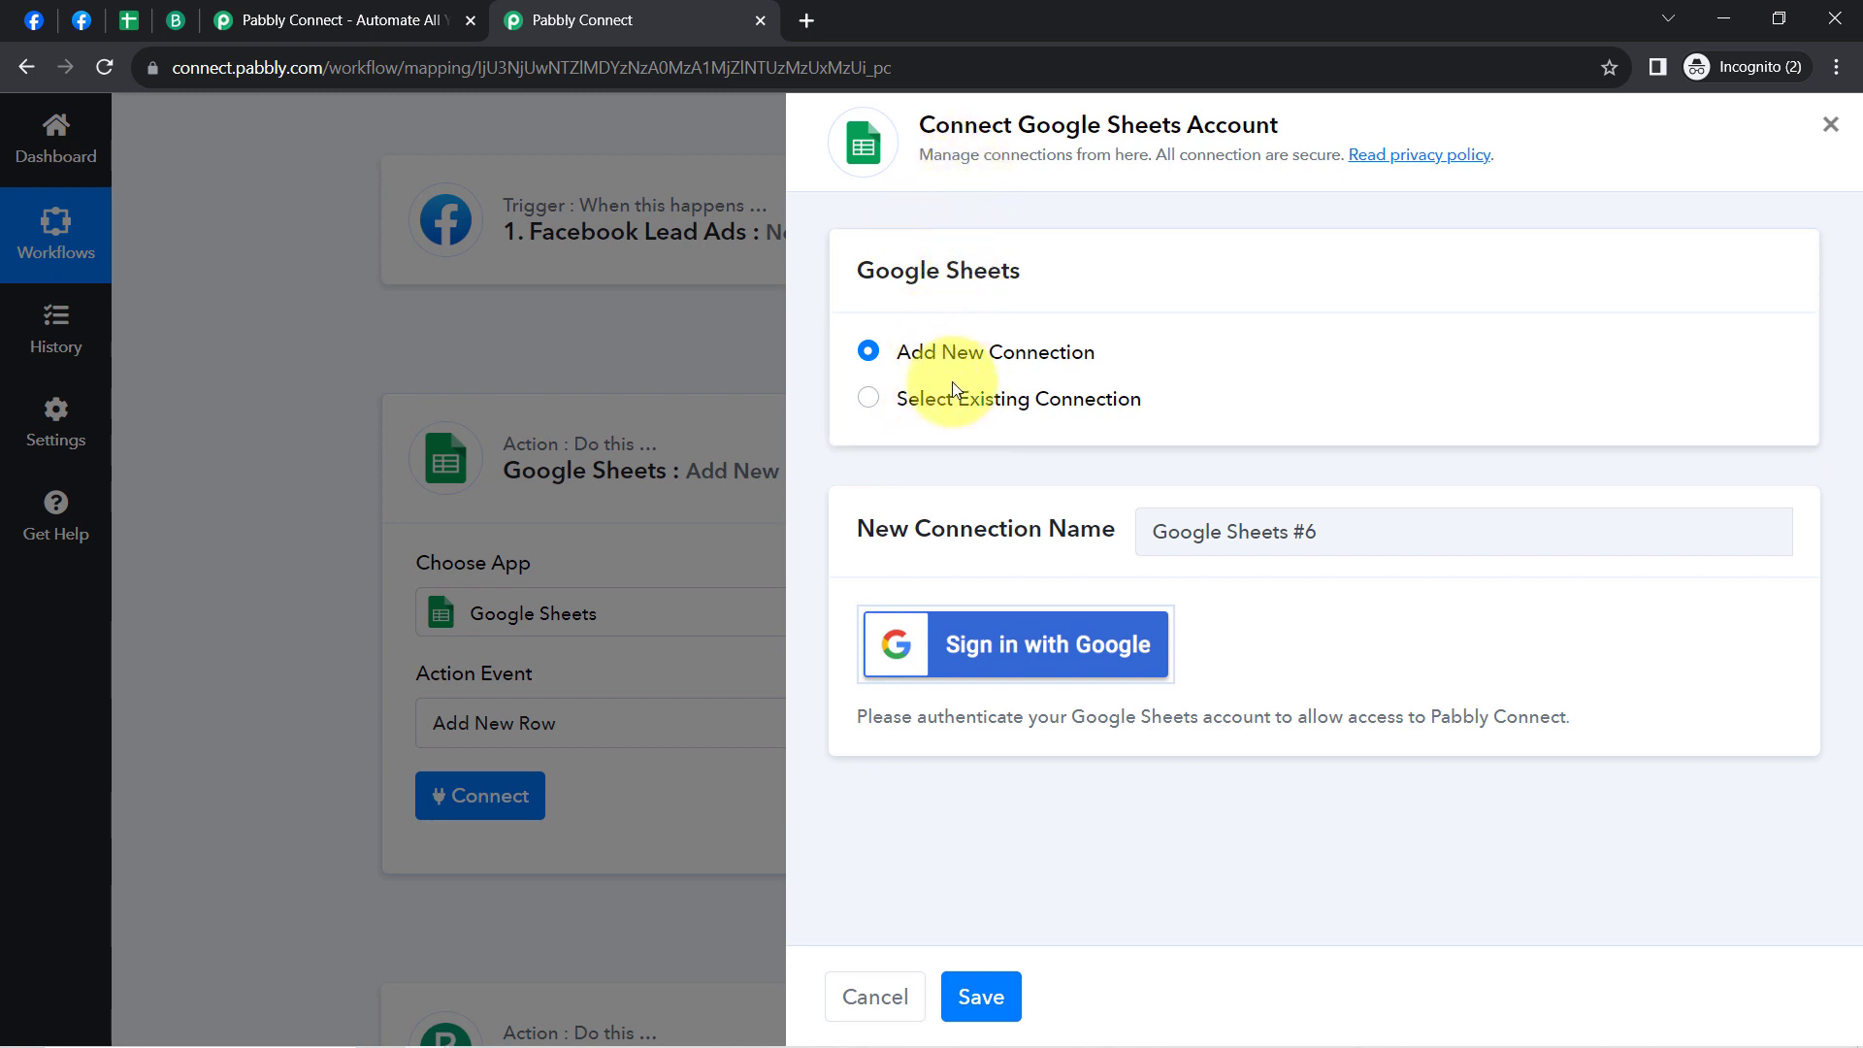
Step: Connect the Google Sheets action through the existing connection Google Sheets #5 and save it
left_click(868, 404)
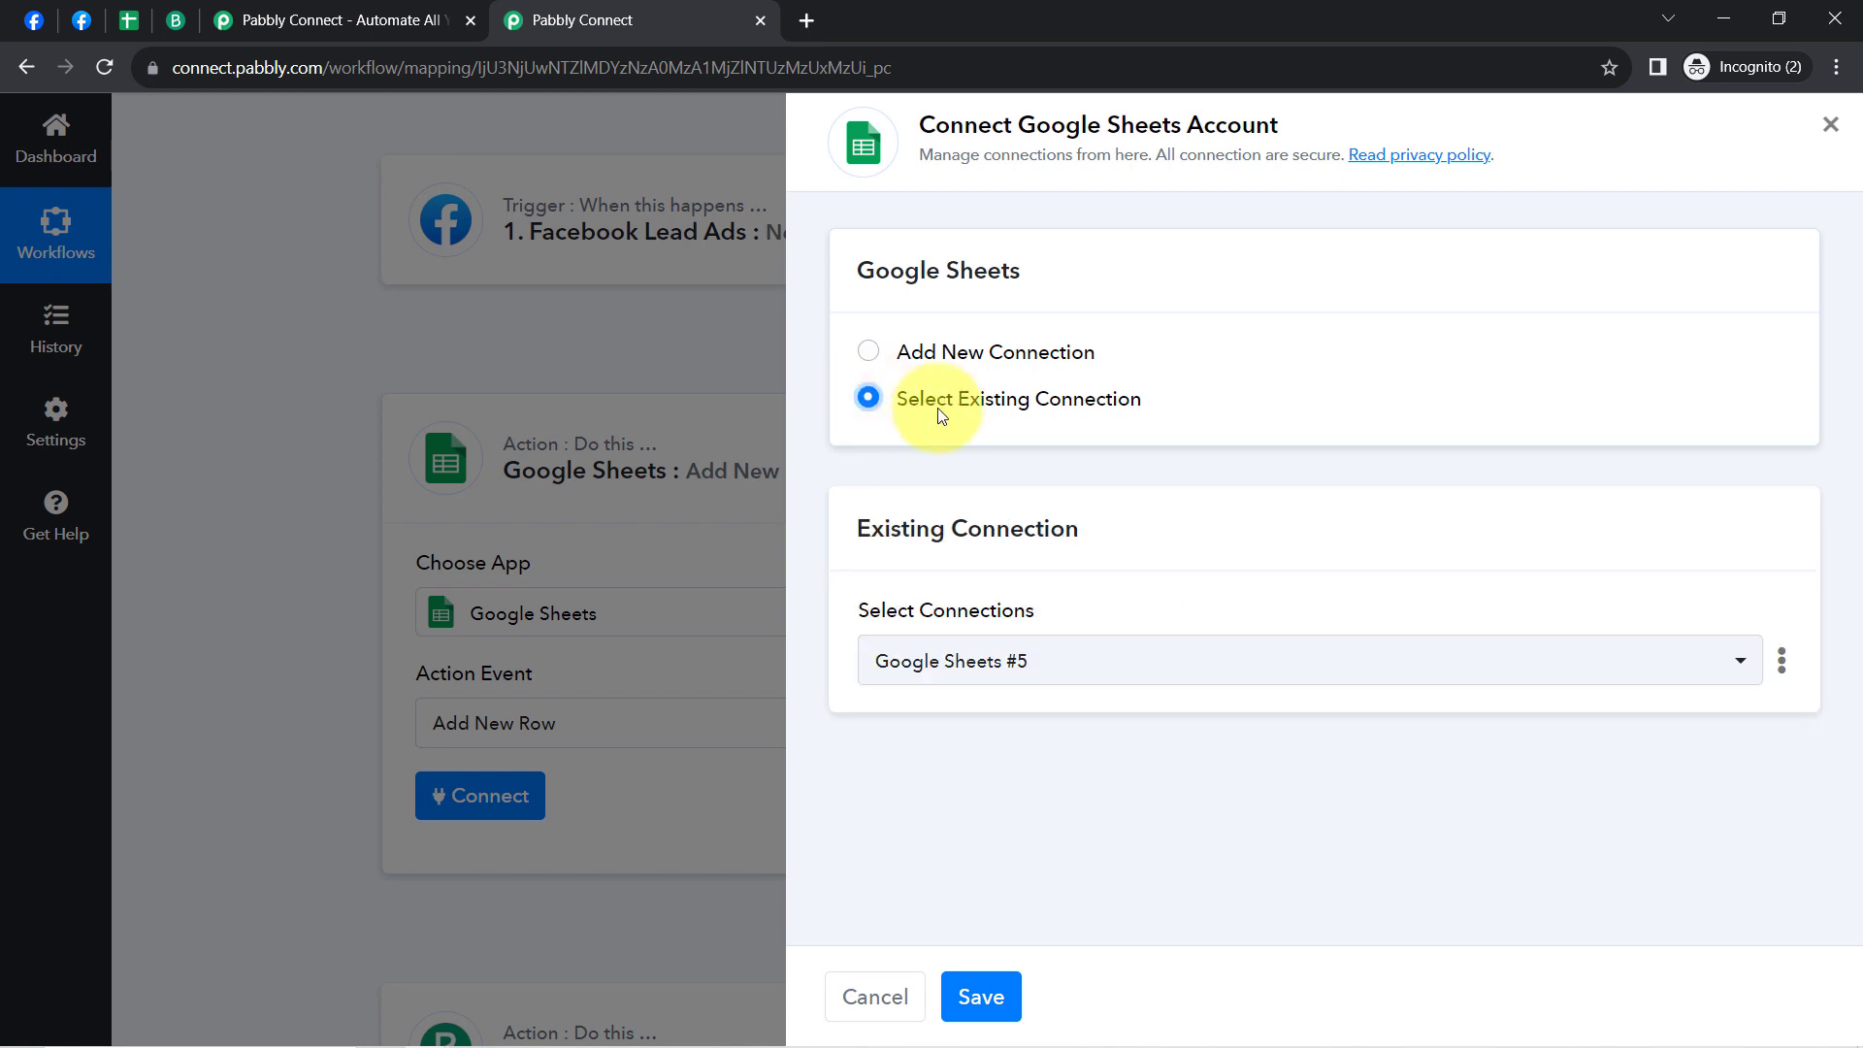
left_click(978, 999)
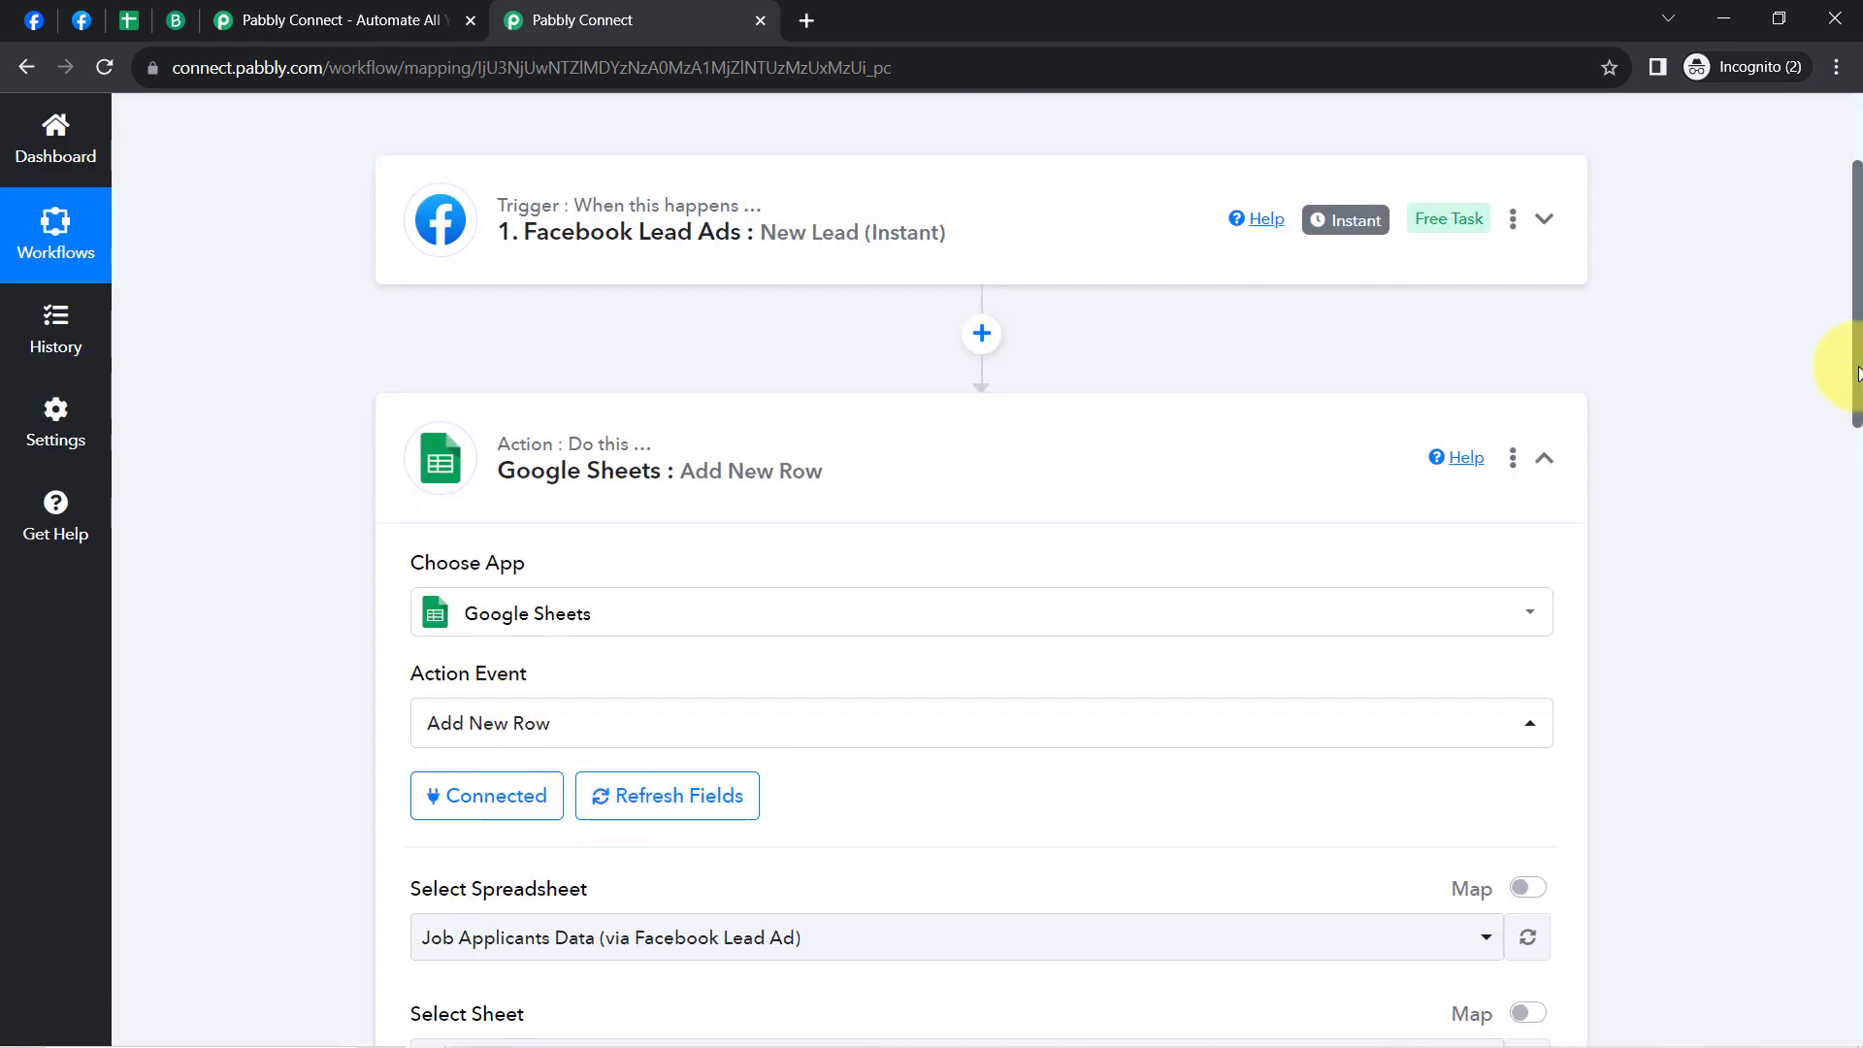
Step: Check the spreadsheet's title in Google Sheets and select Job Applicants Data (via Facebook Lead Ad) as the action's spreadsheet in Pabbly Connect
left_click_drag(1857, 374, 1853, 548)
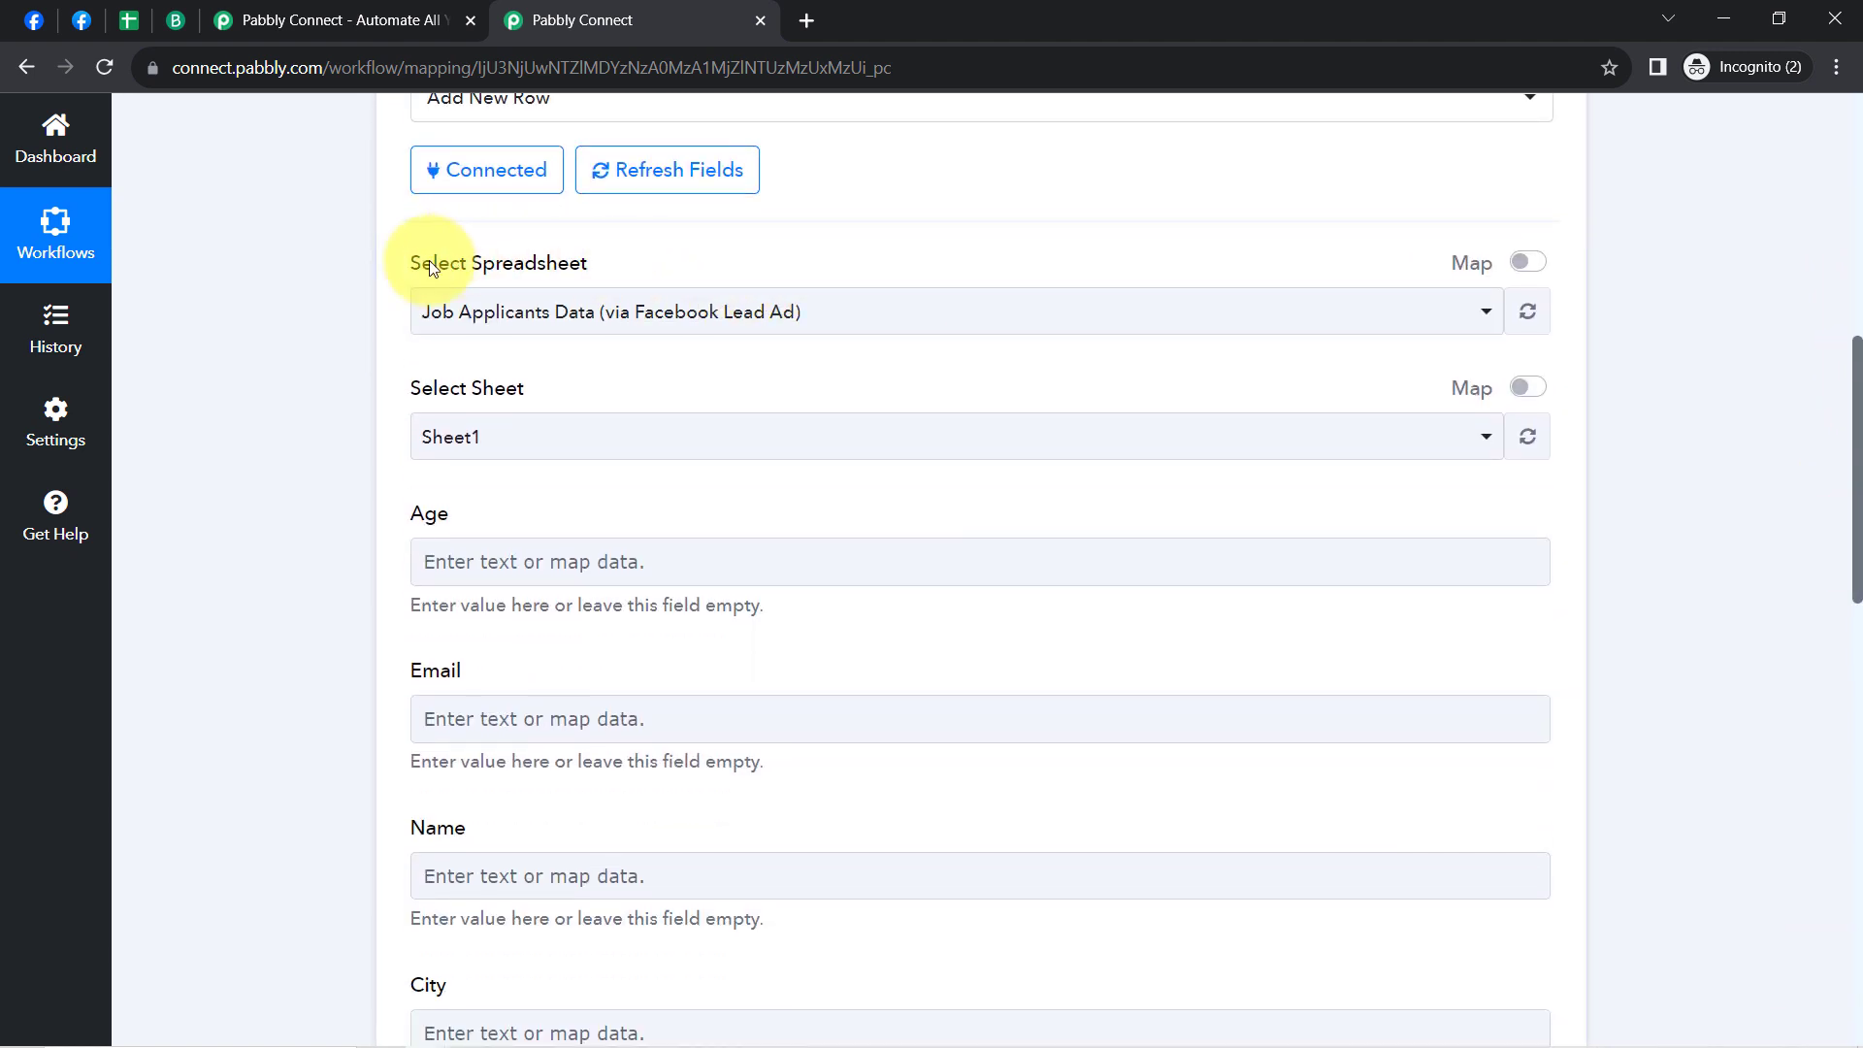
left_click(478, 308)
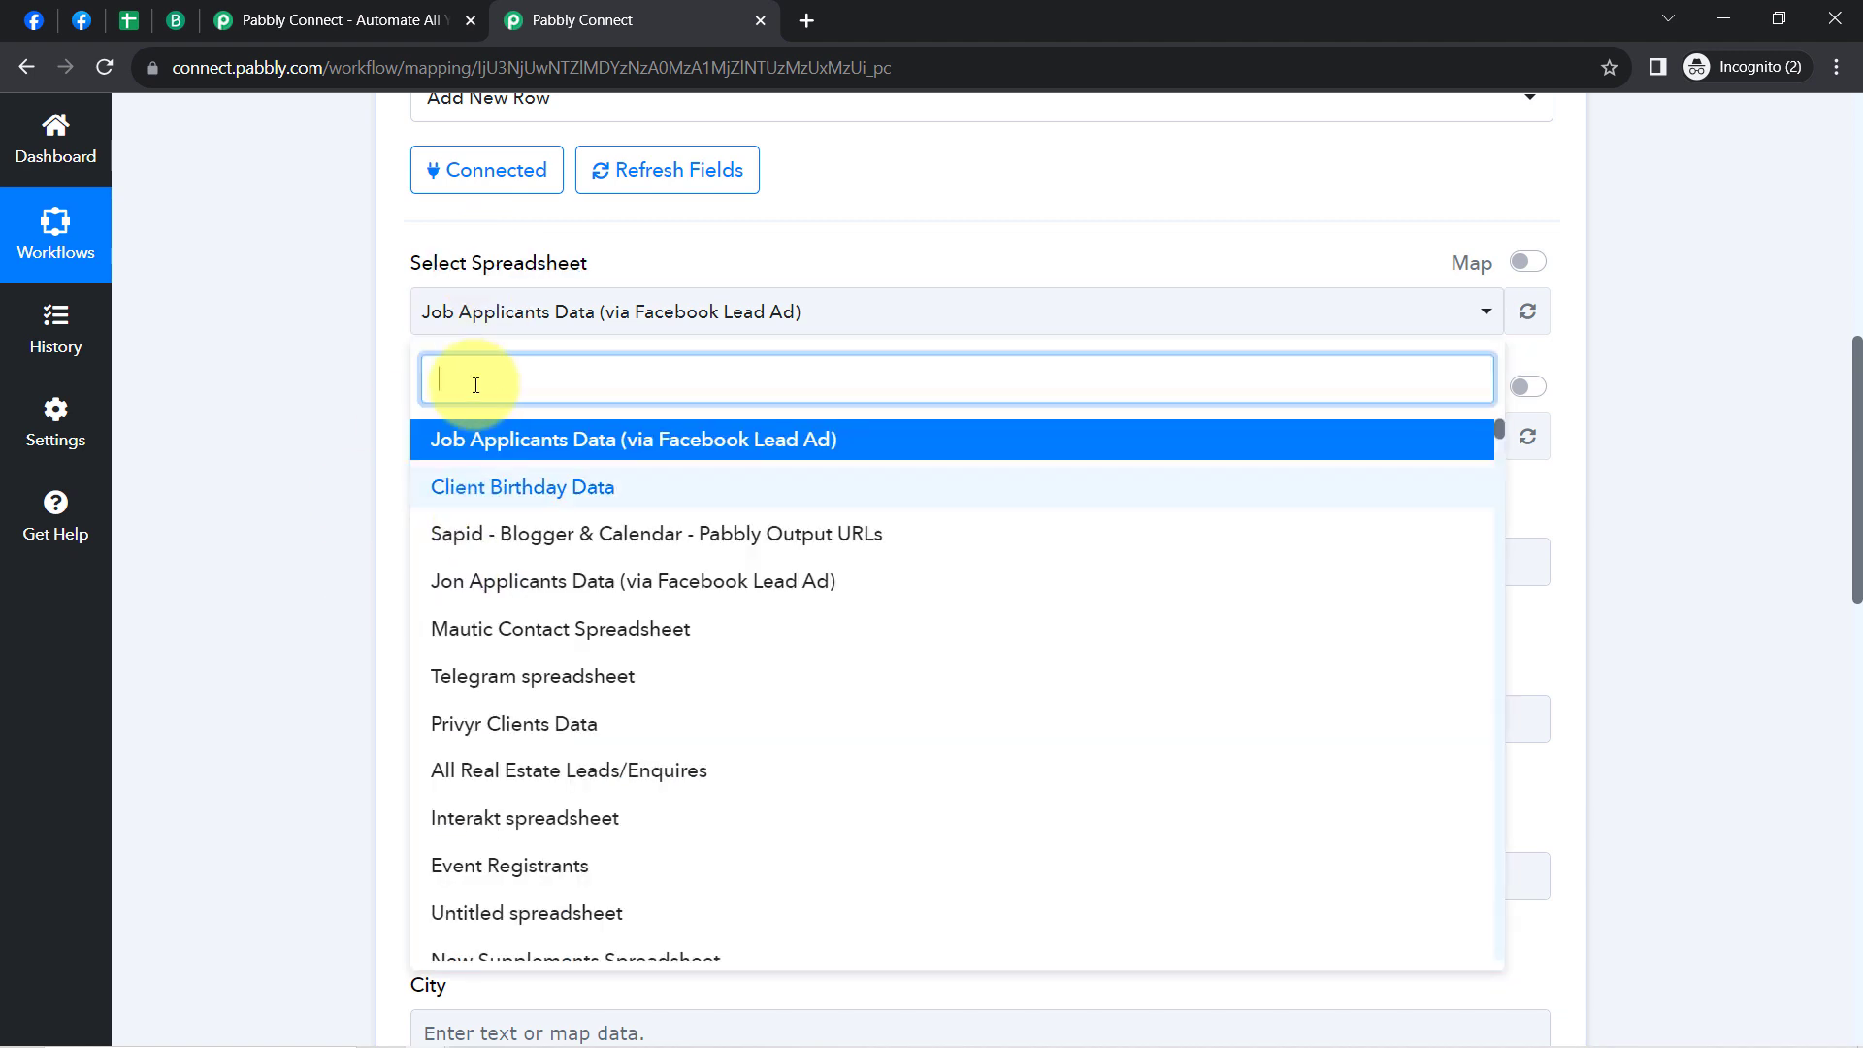
left_click(124, 23)
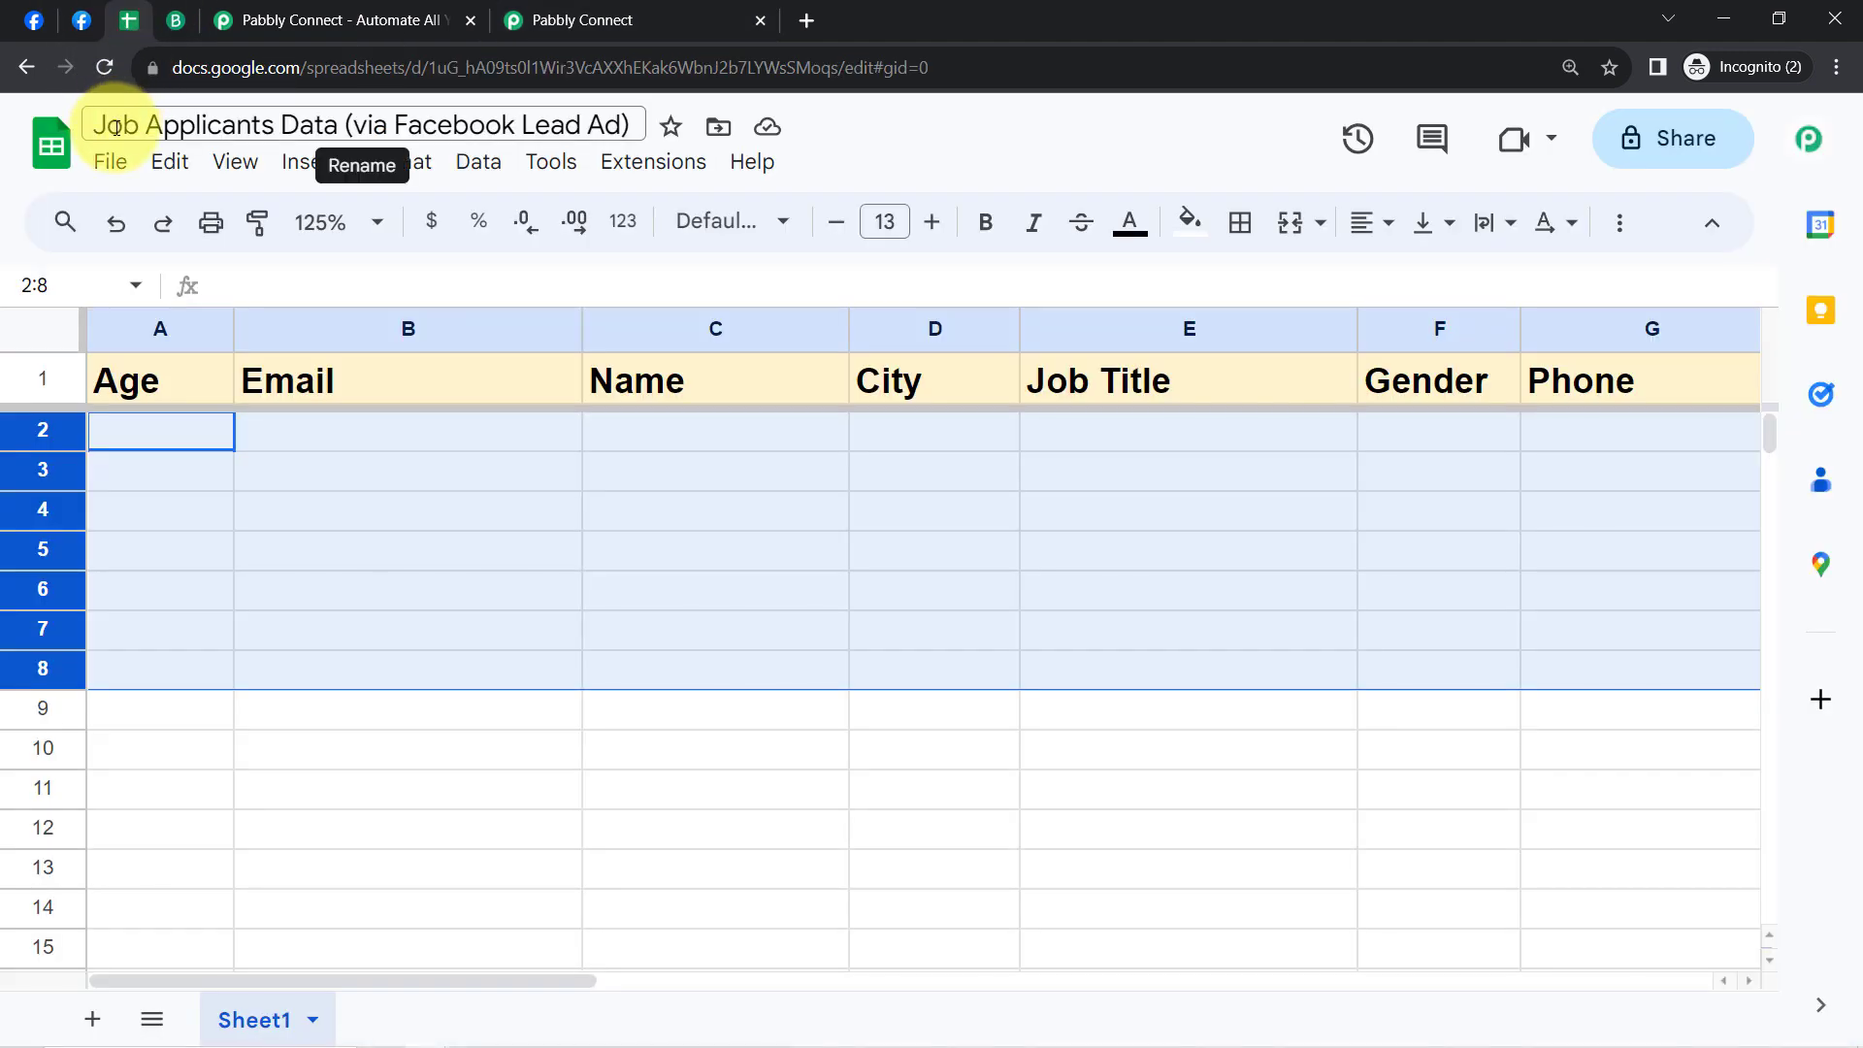
left_click_drag(115, 128, 512, 129)
left_click(578, 21)
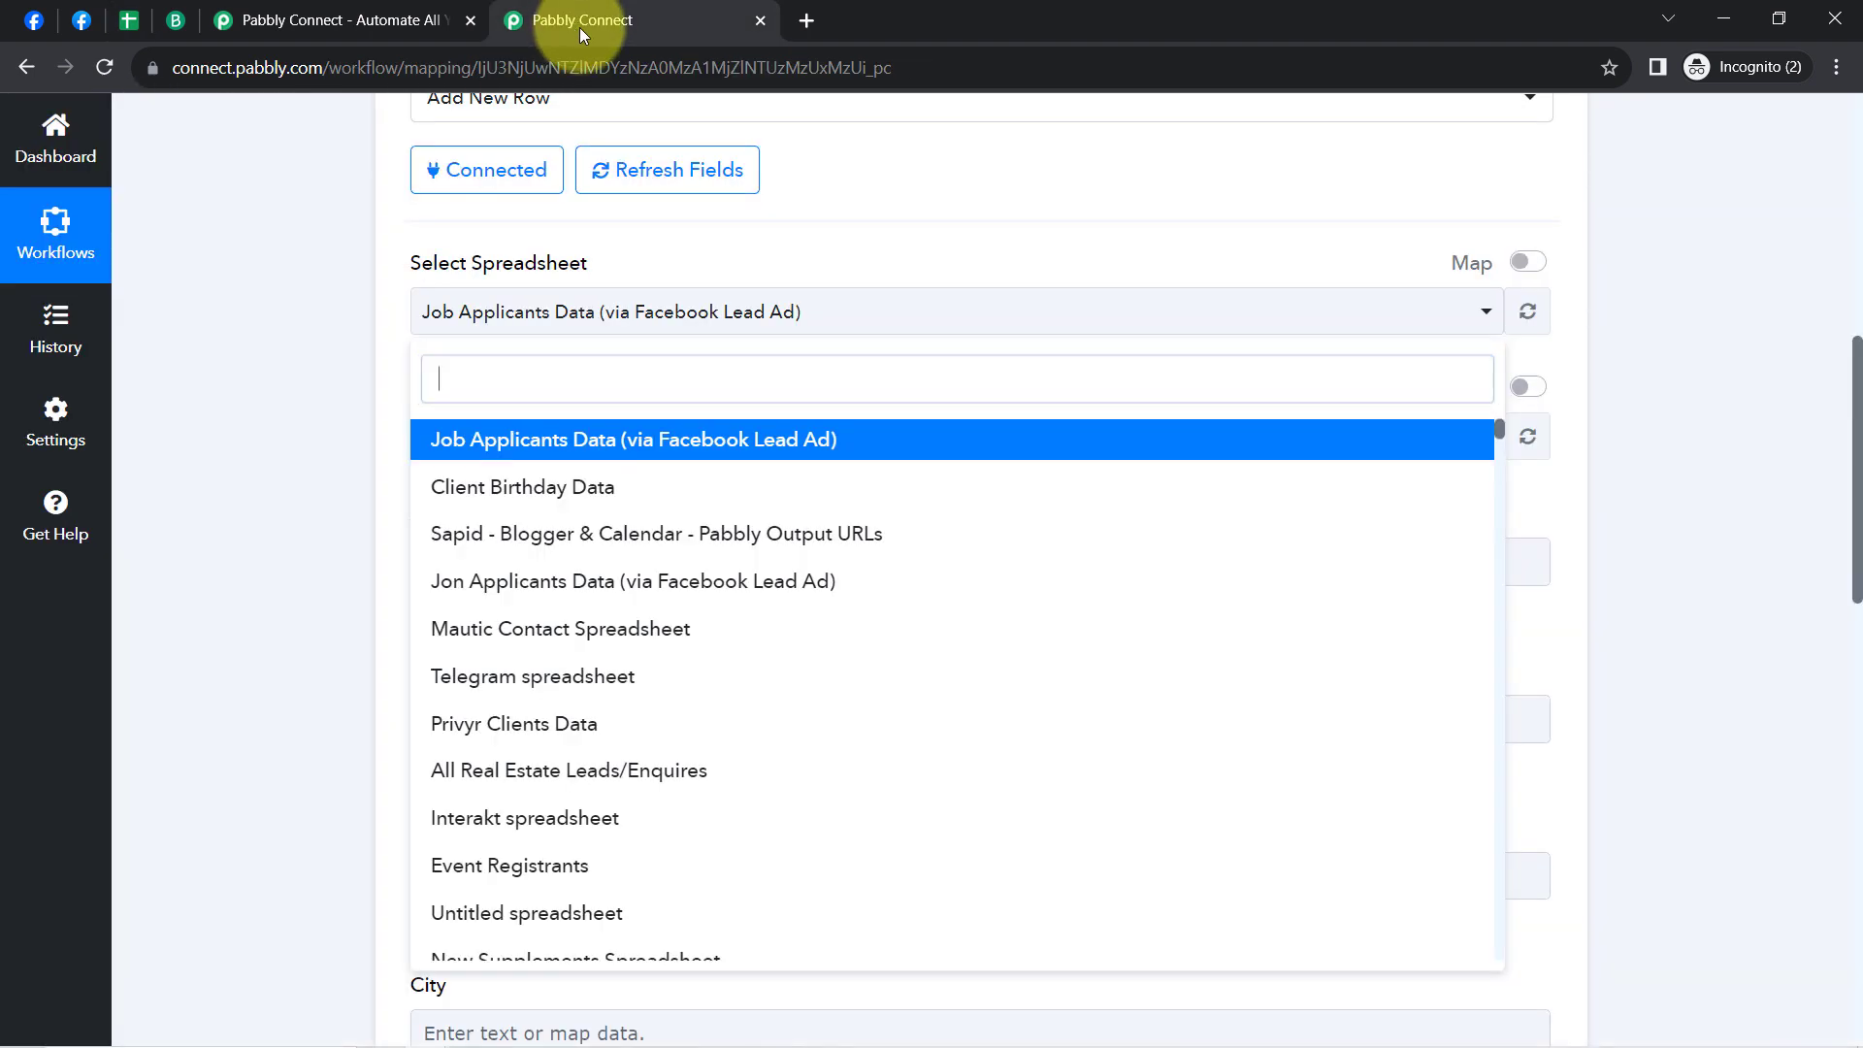
left_click(523, 442)
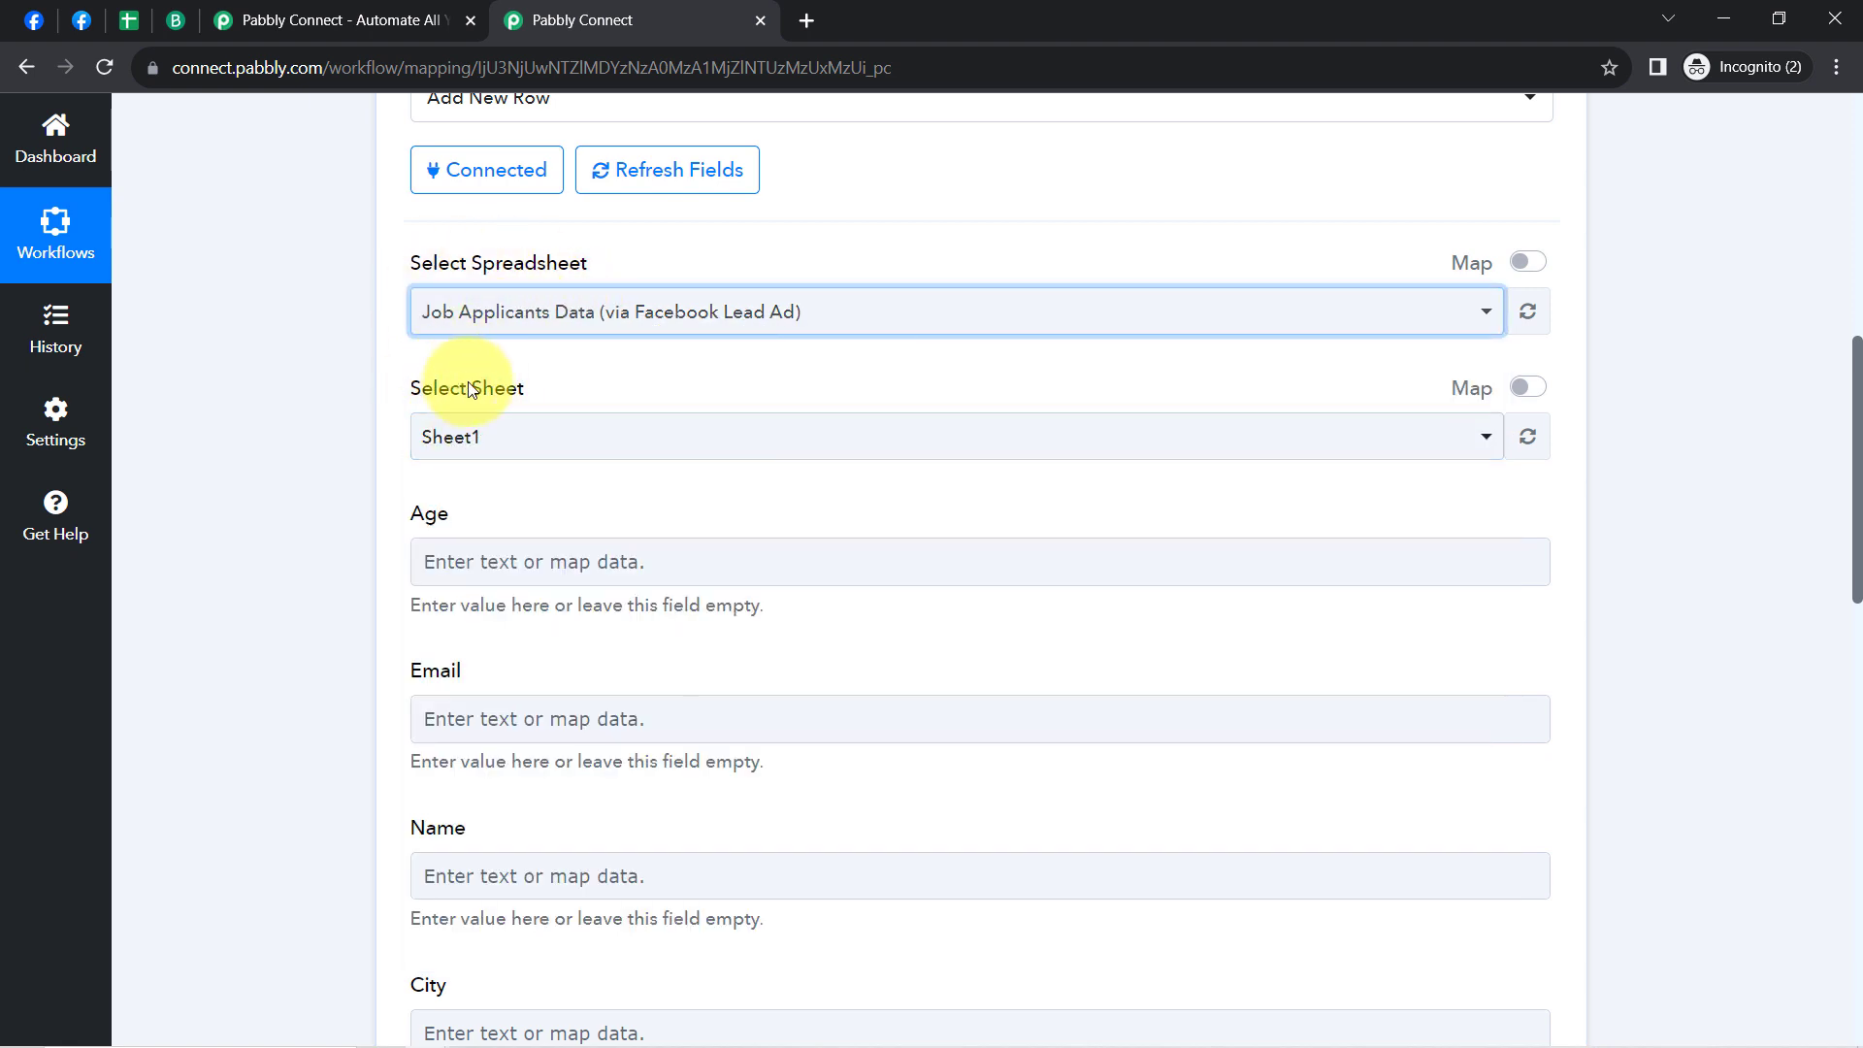
Step: Compare the sheet name in the Google Sheets spreadsheet with the sheet selected in Pabbly Connect
left_click(132, 20)
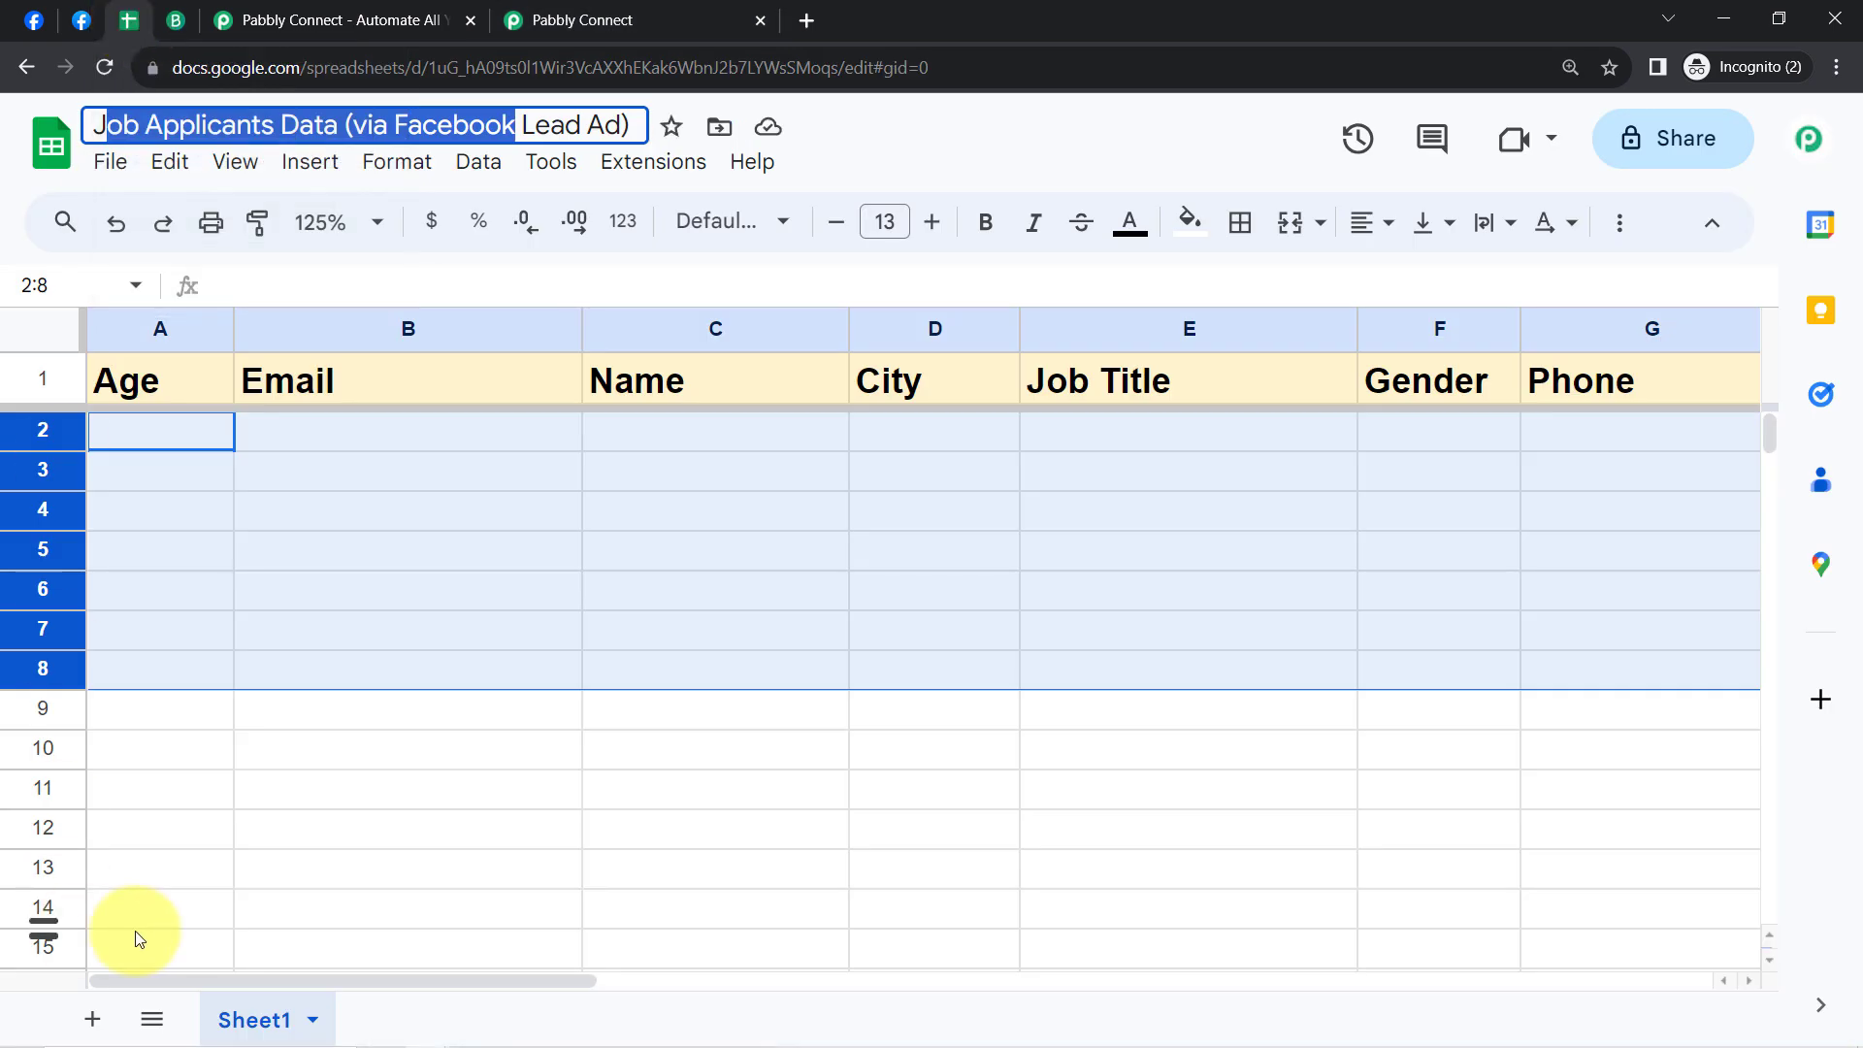
left_click(198, 873)
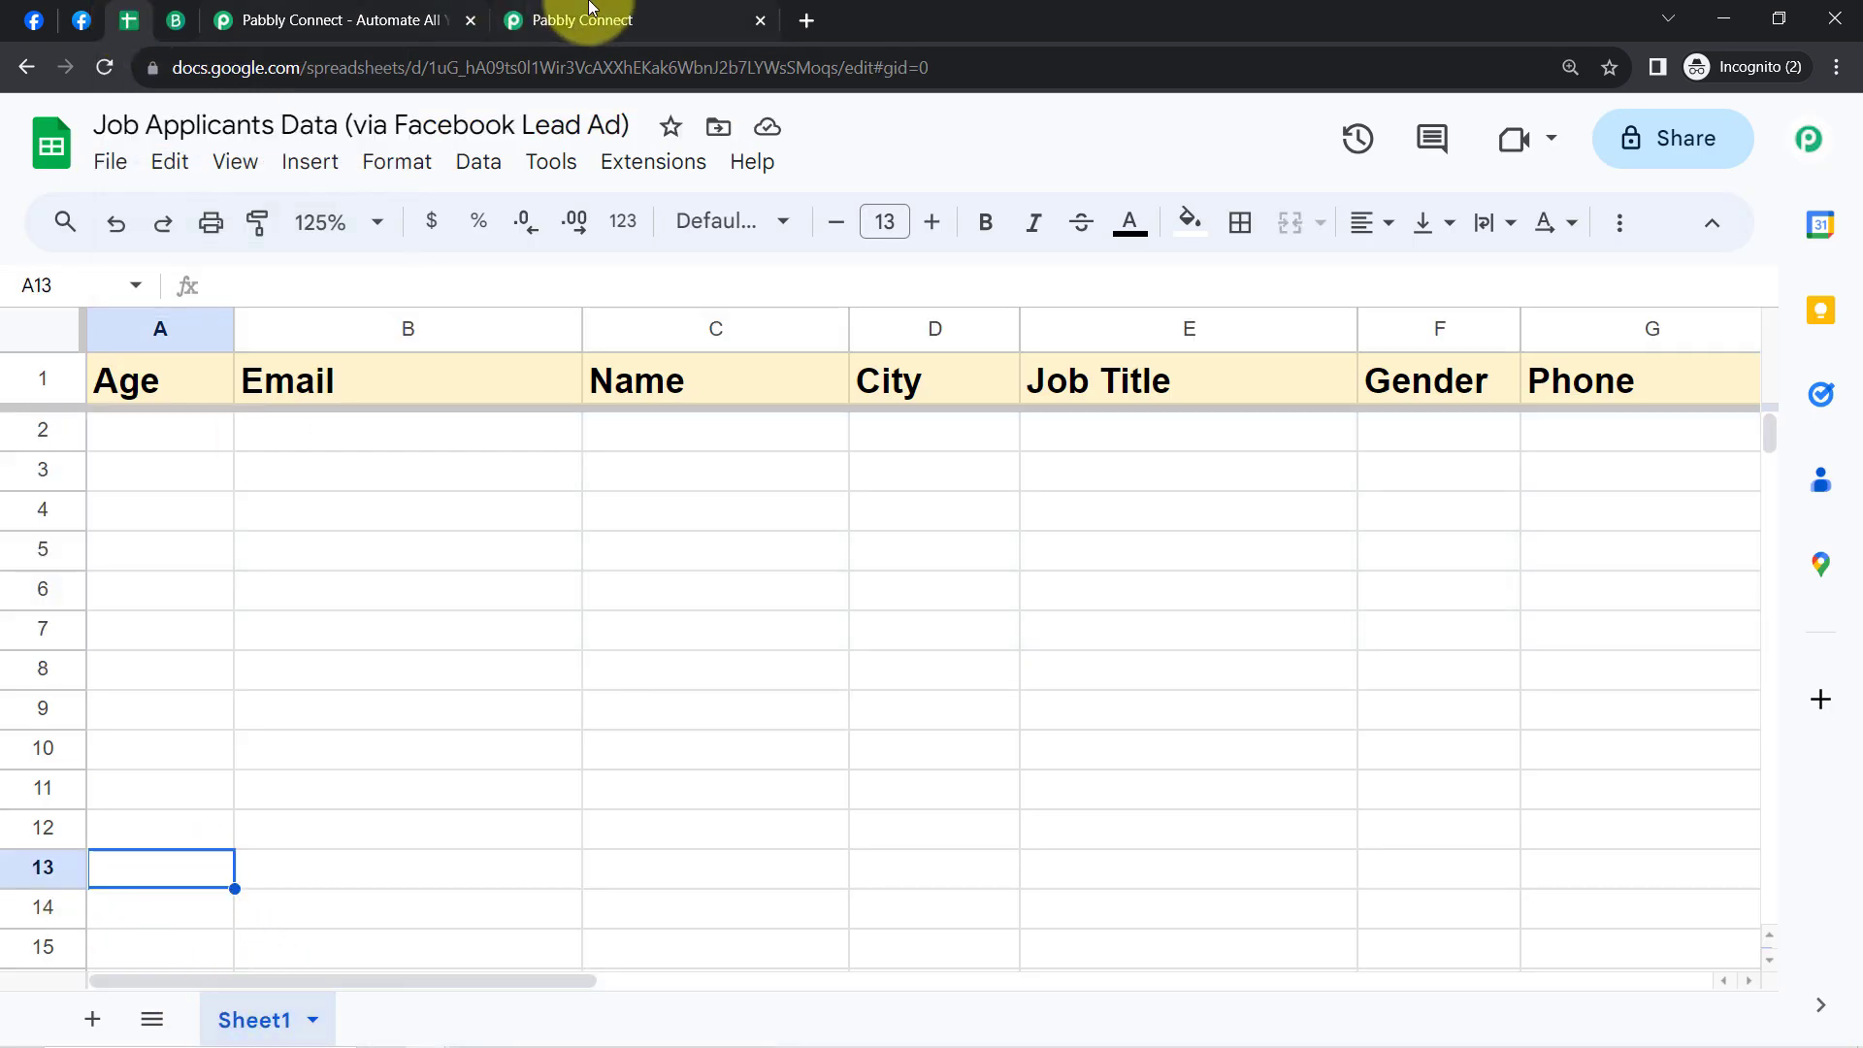
left_click(603, 11)
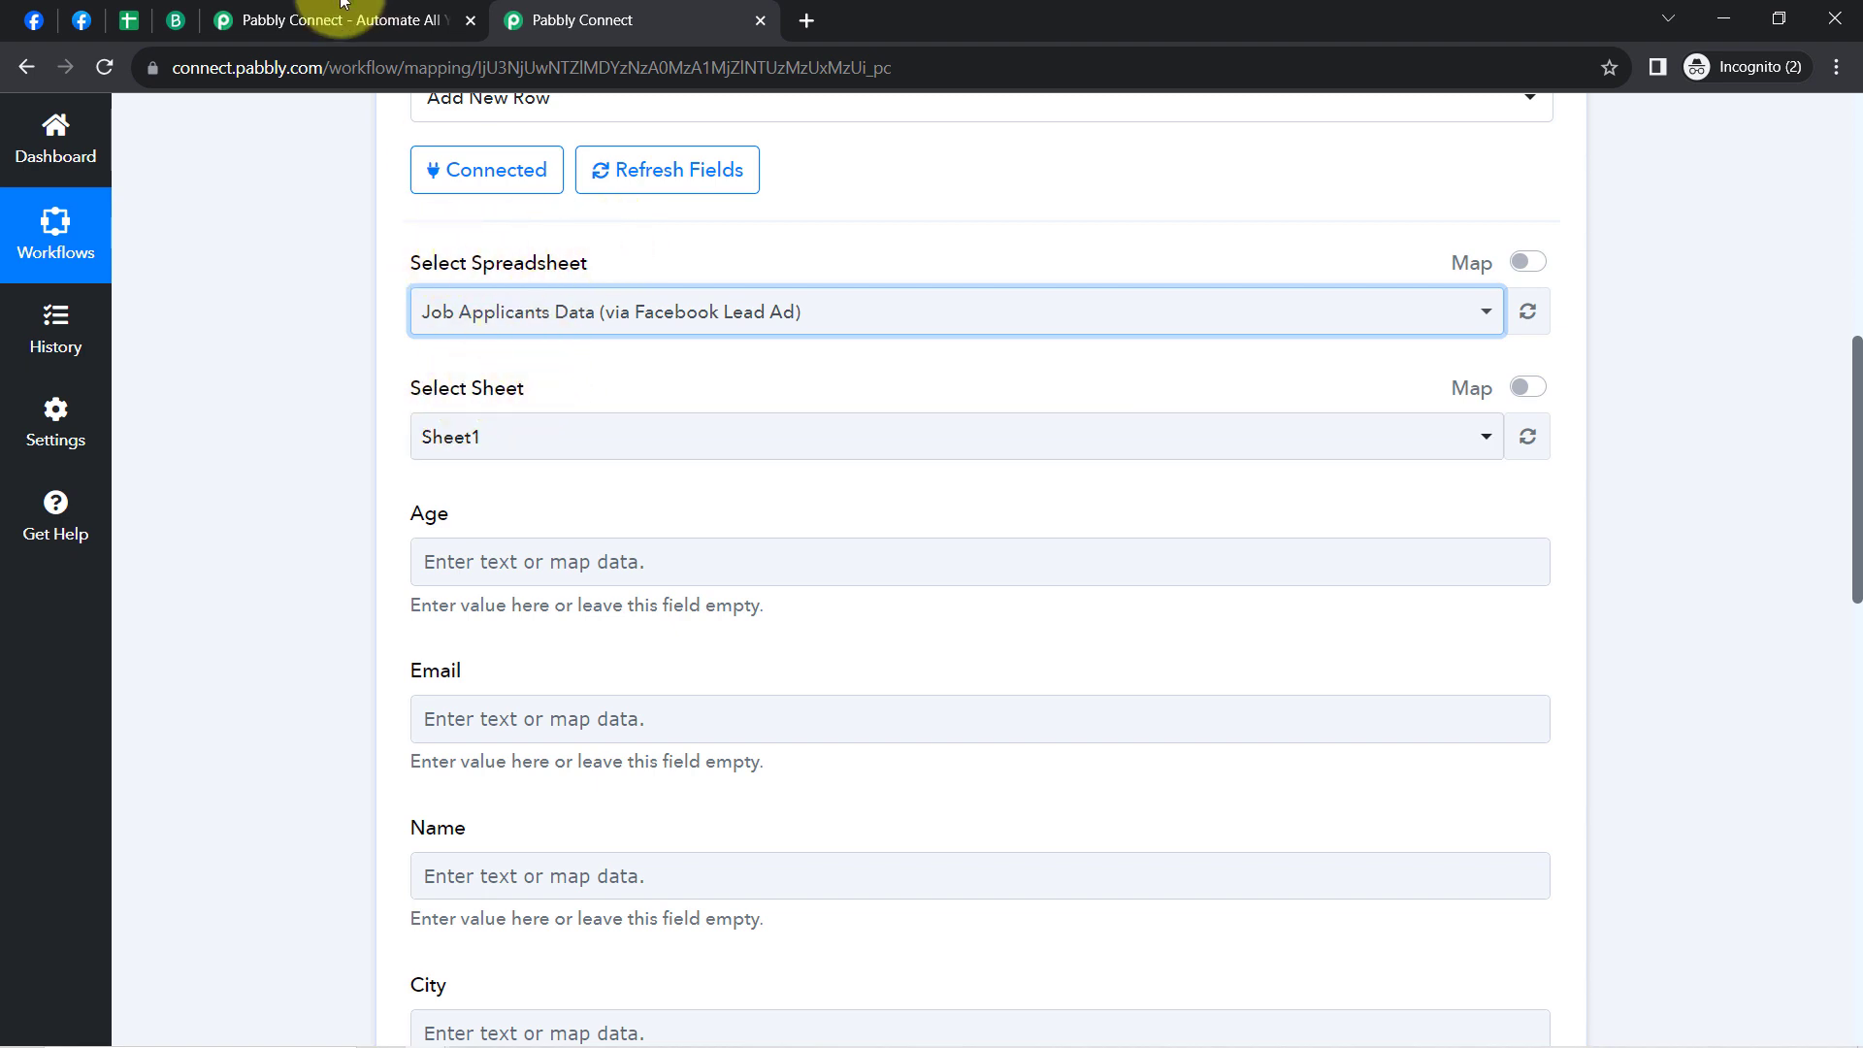
Step: Review the spreadsheet's column headers from Age to Phone in Google Sheets and return to Pabbly Connect
left_click(126, 32)
left_click(160, 331)
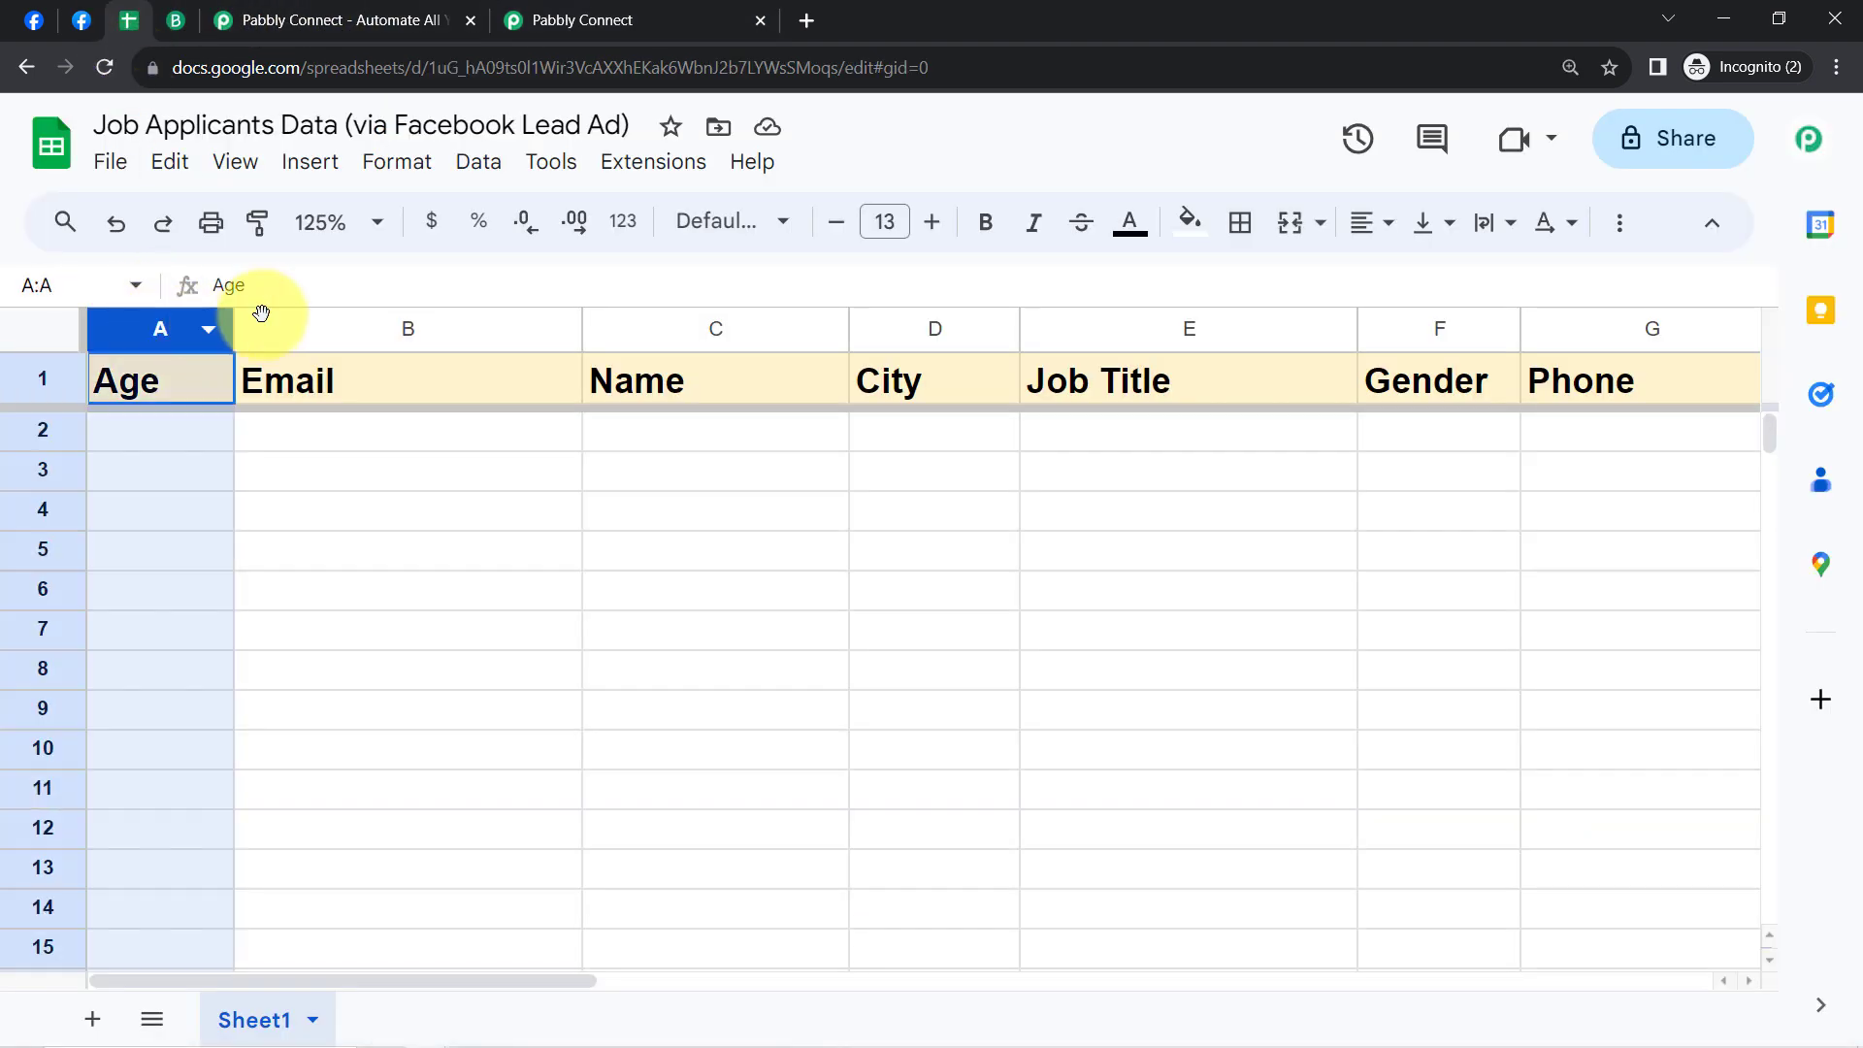
left_click(324, 328)
left_click(757, 337)
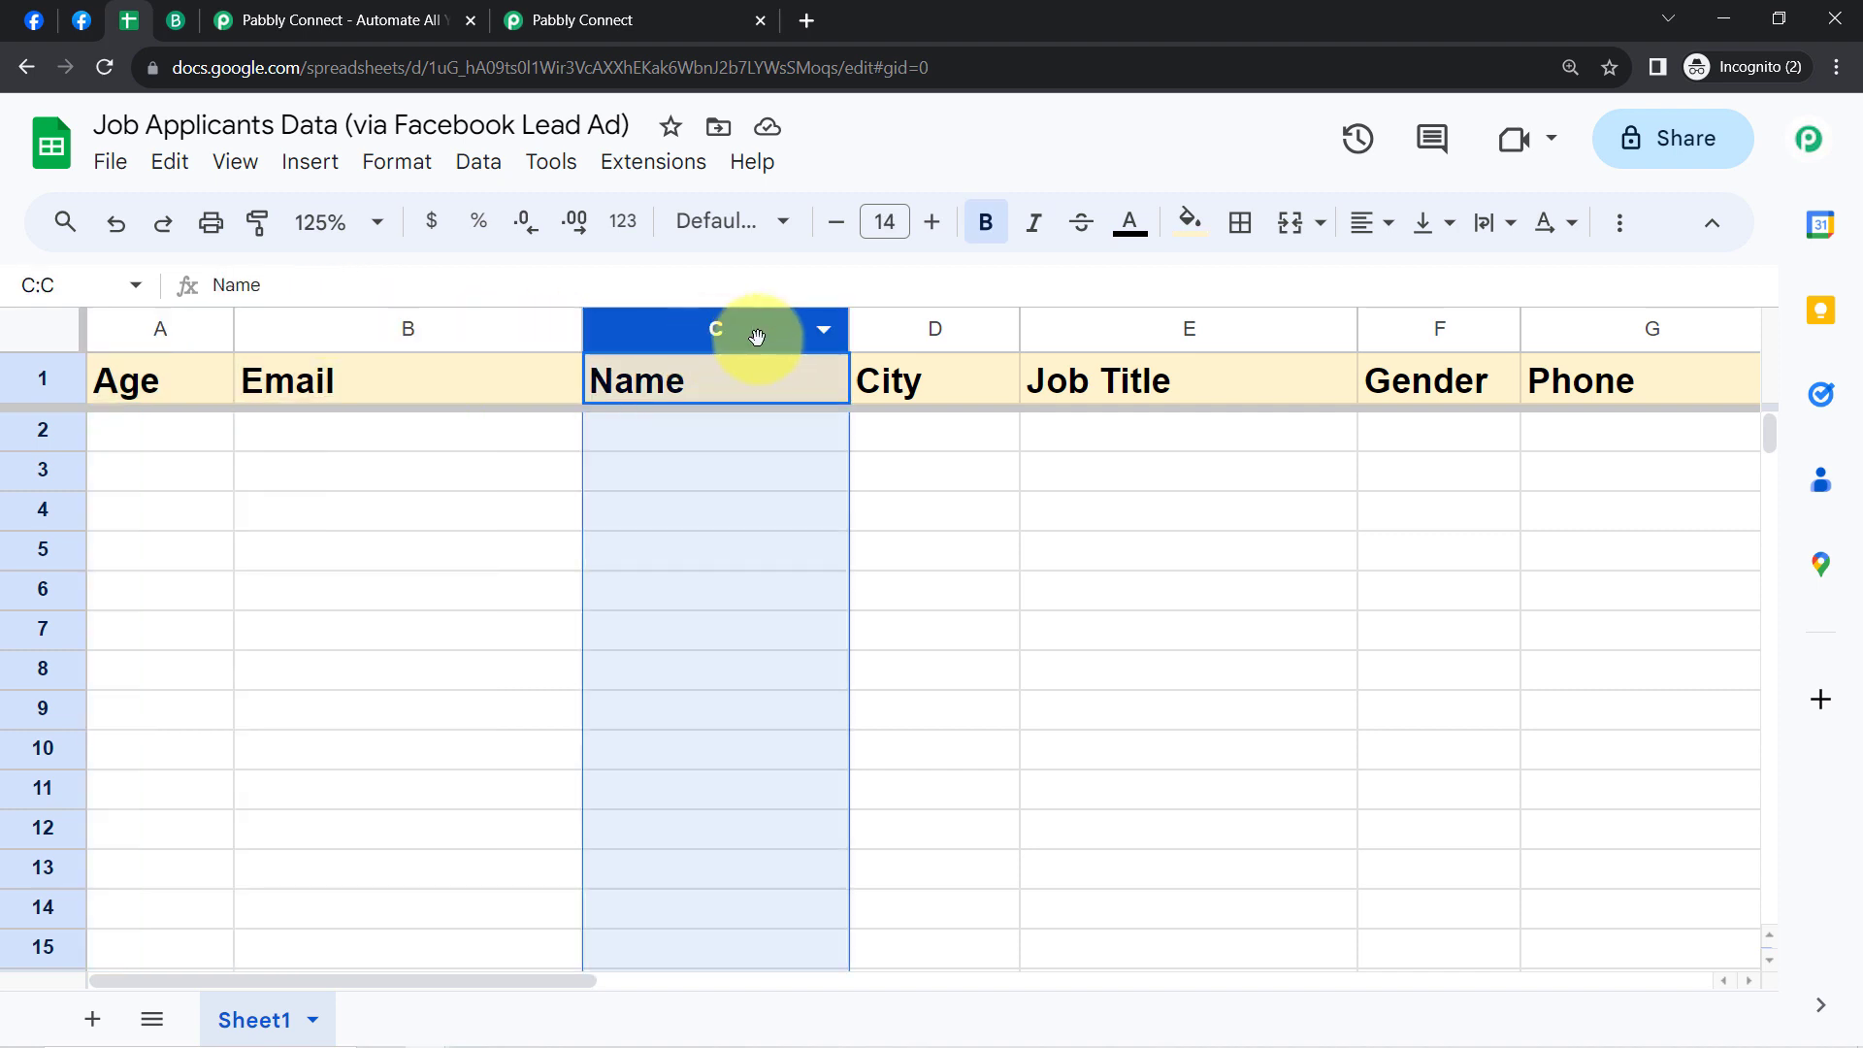
left_click(939, 333)
left_click(1233, 330)
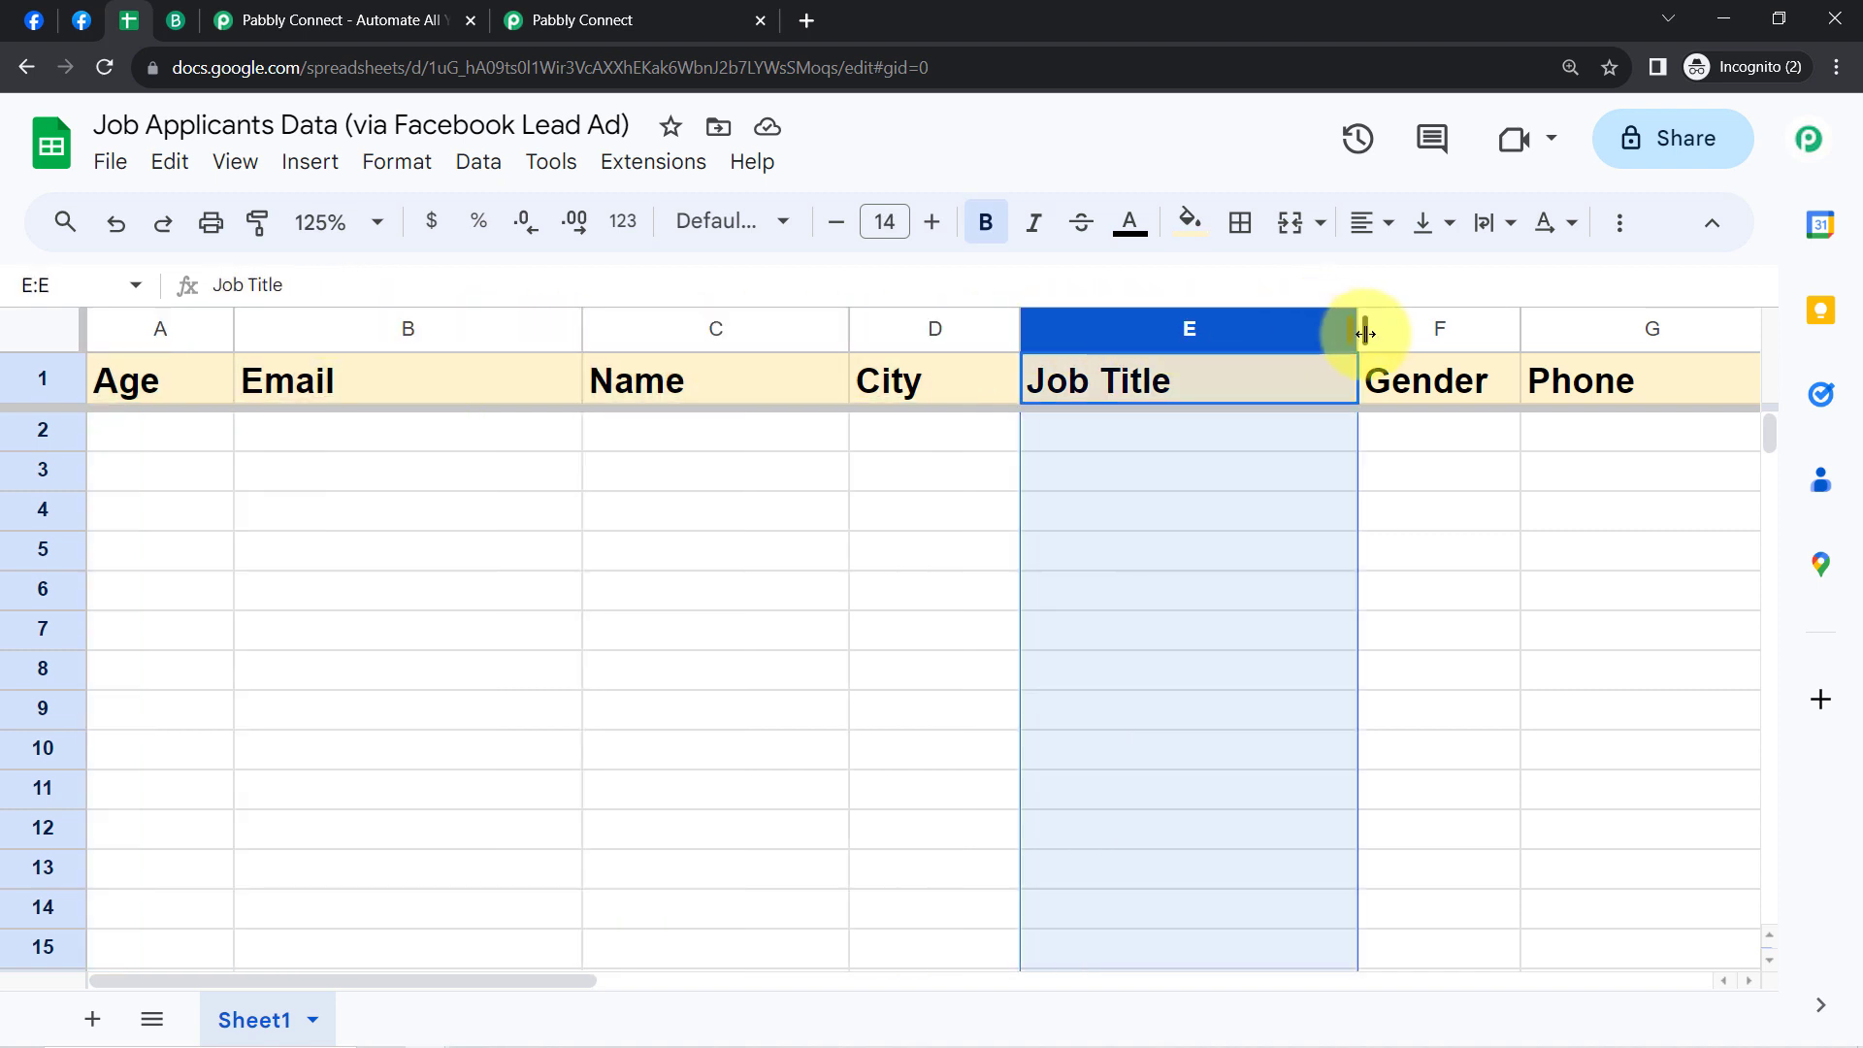
left_click(1476, 333)
left_click(1542, 329)
left_click(230, 485)
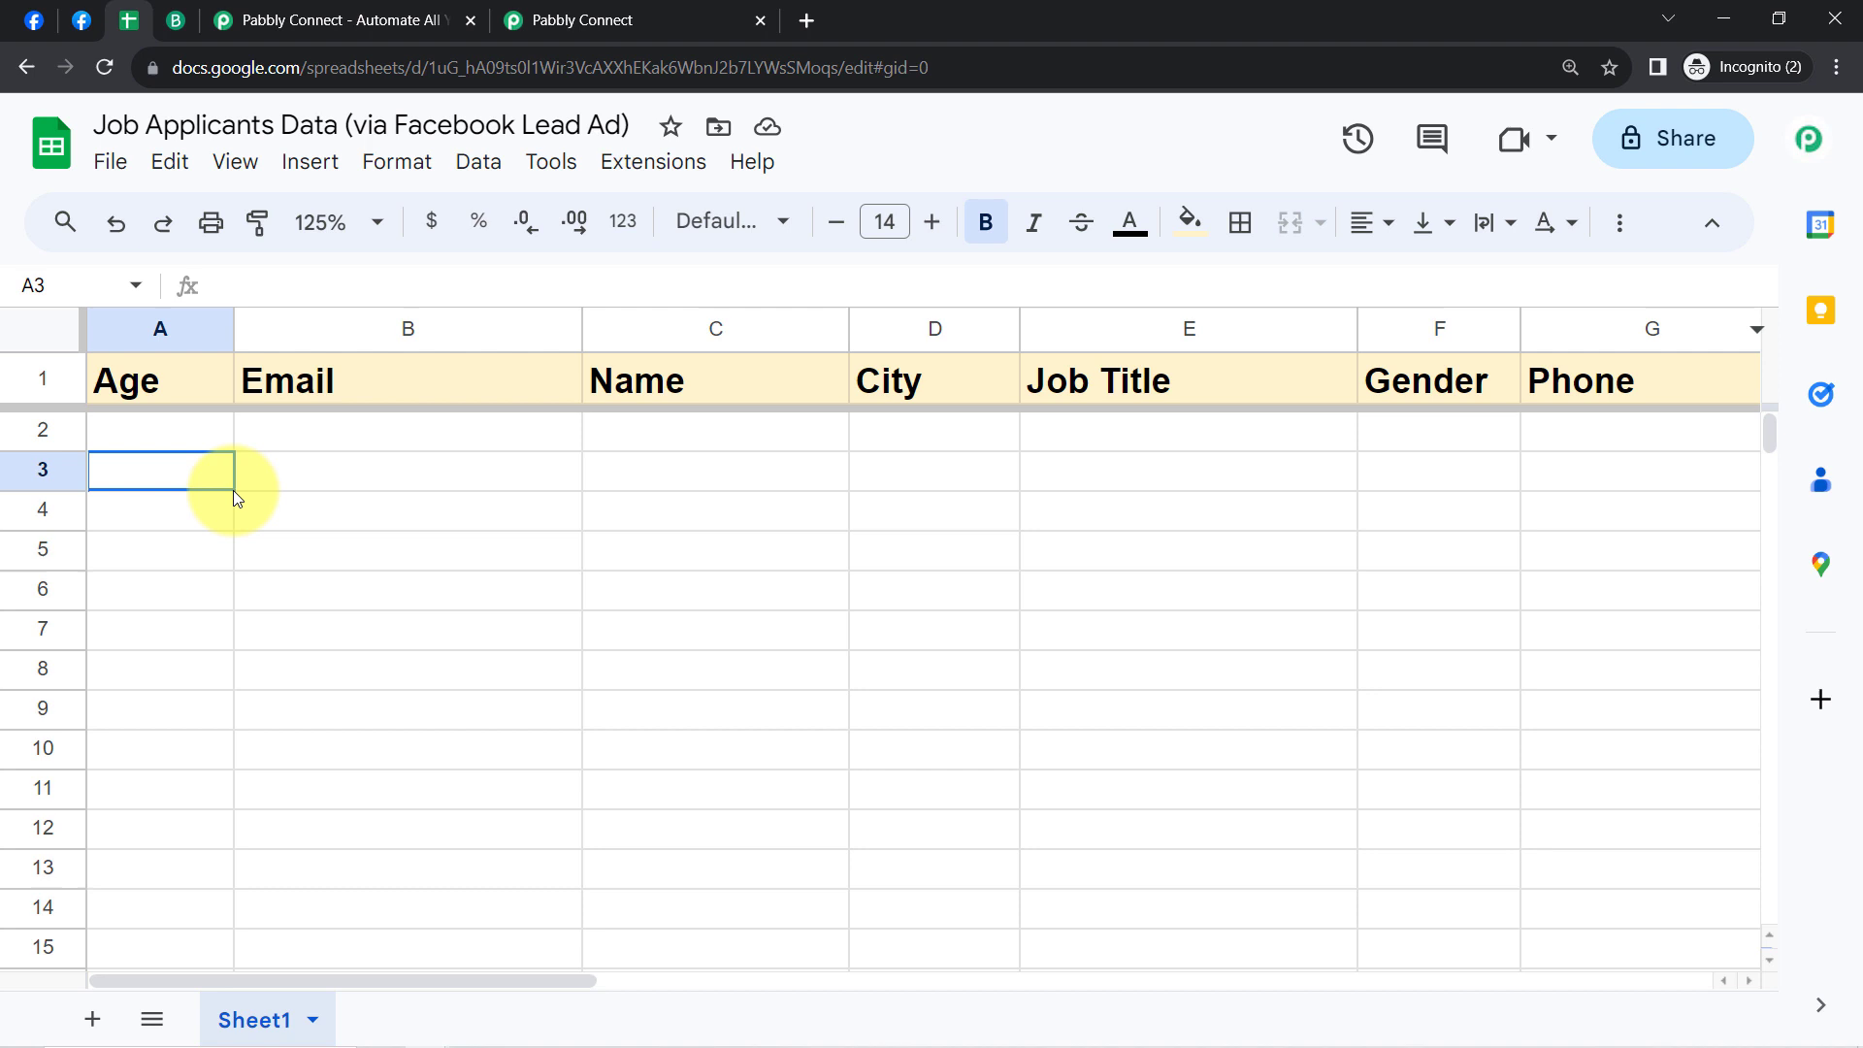
left_click(190, 388)
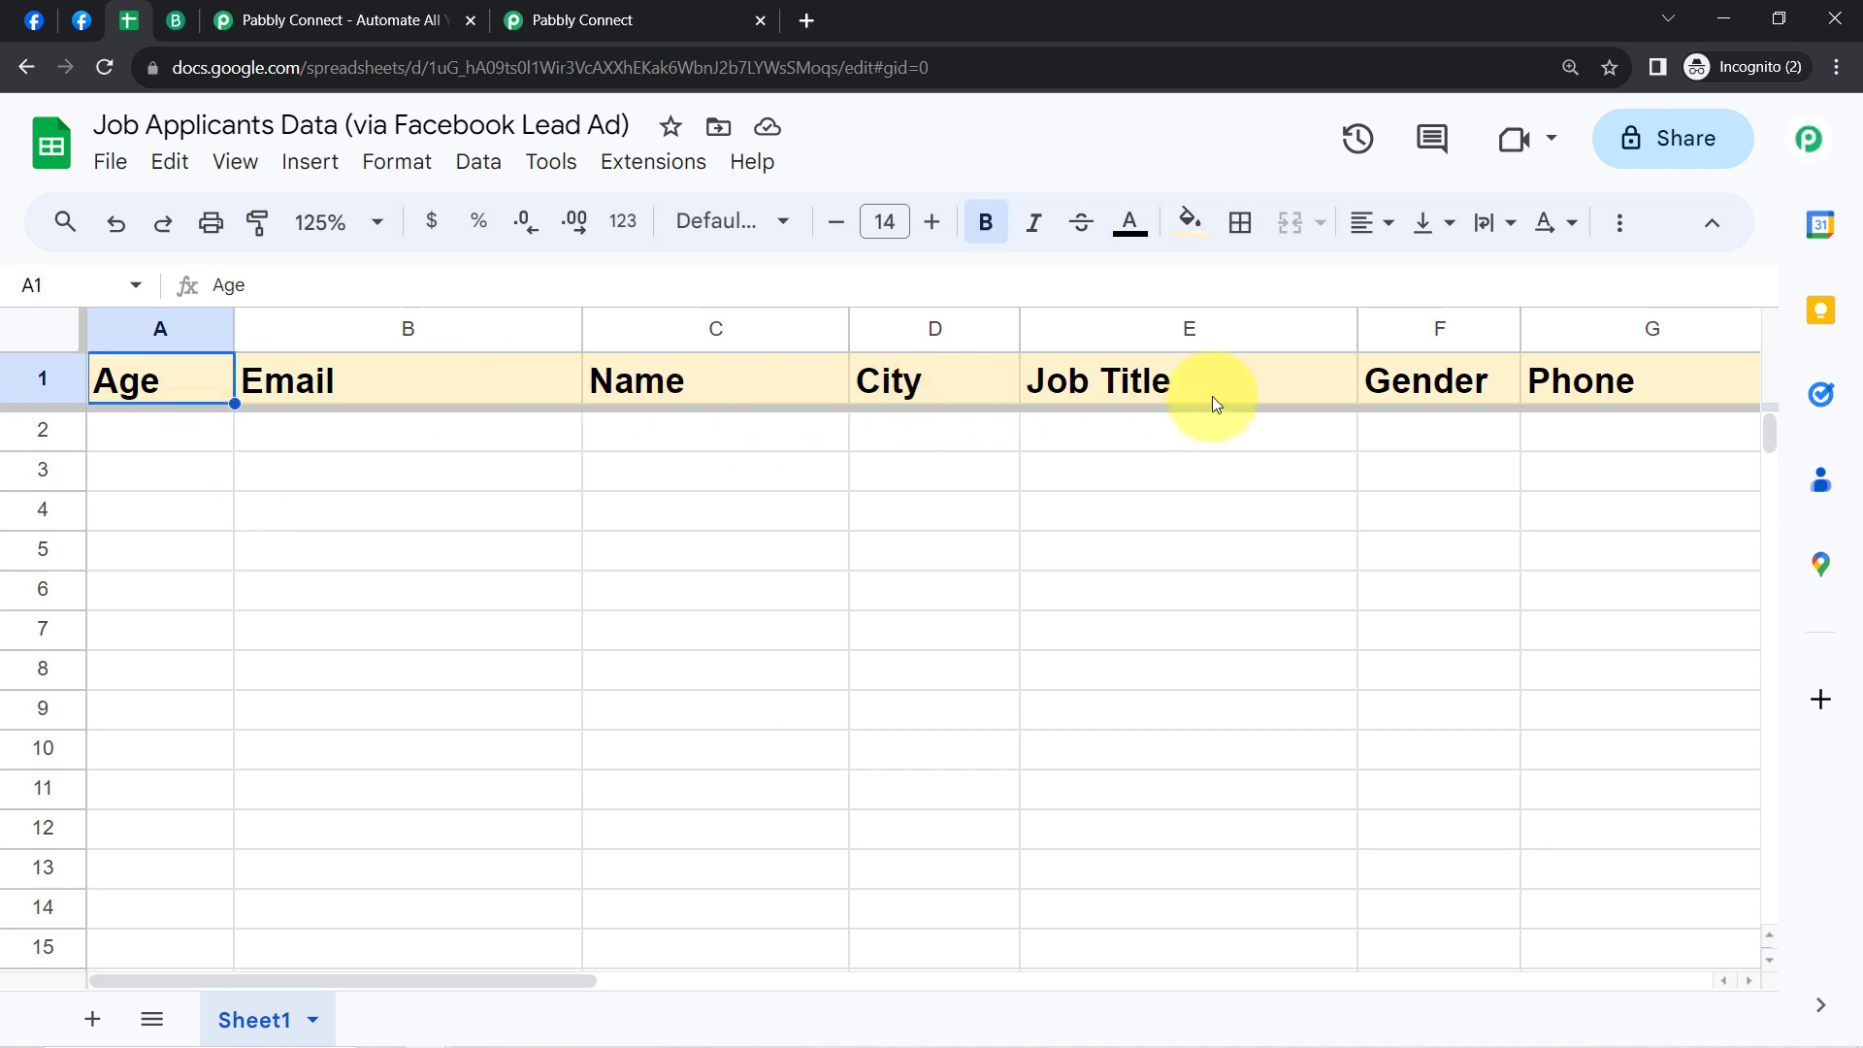
left_click(540, 19)
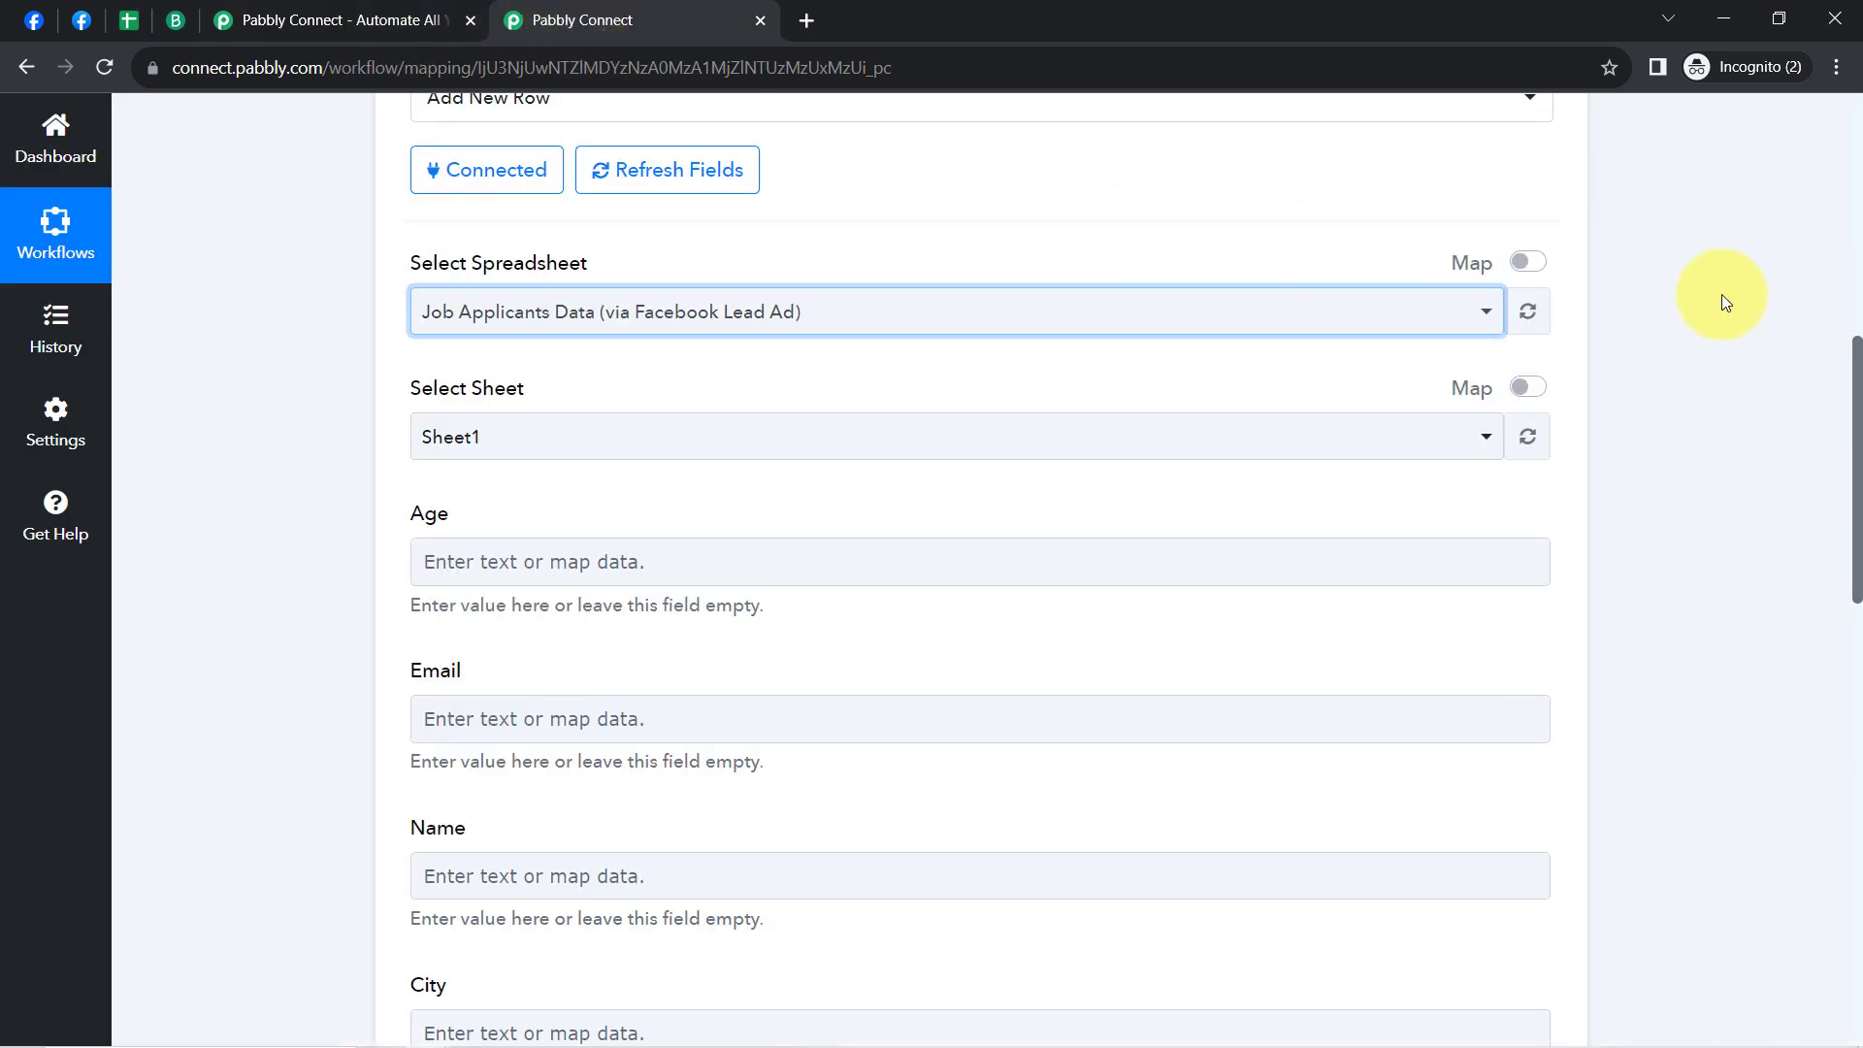
Step: Look through the Add New Row action's fields from Age to Phone and compare them with the spreadsheet's columns
scroll(1848, 383, "down", 1)
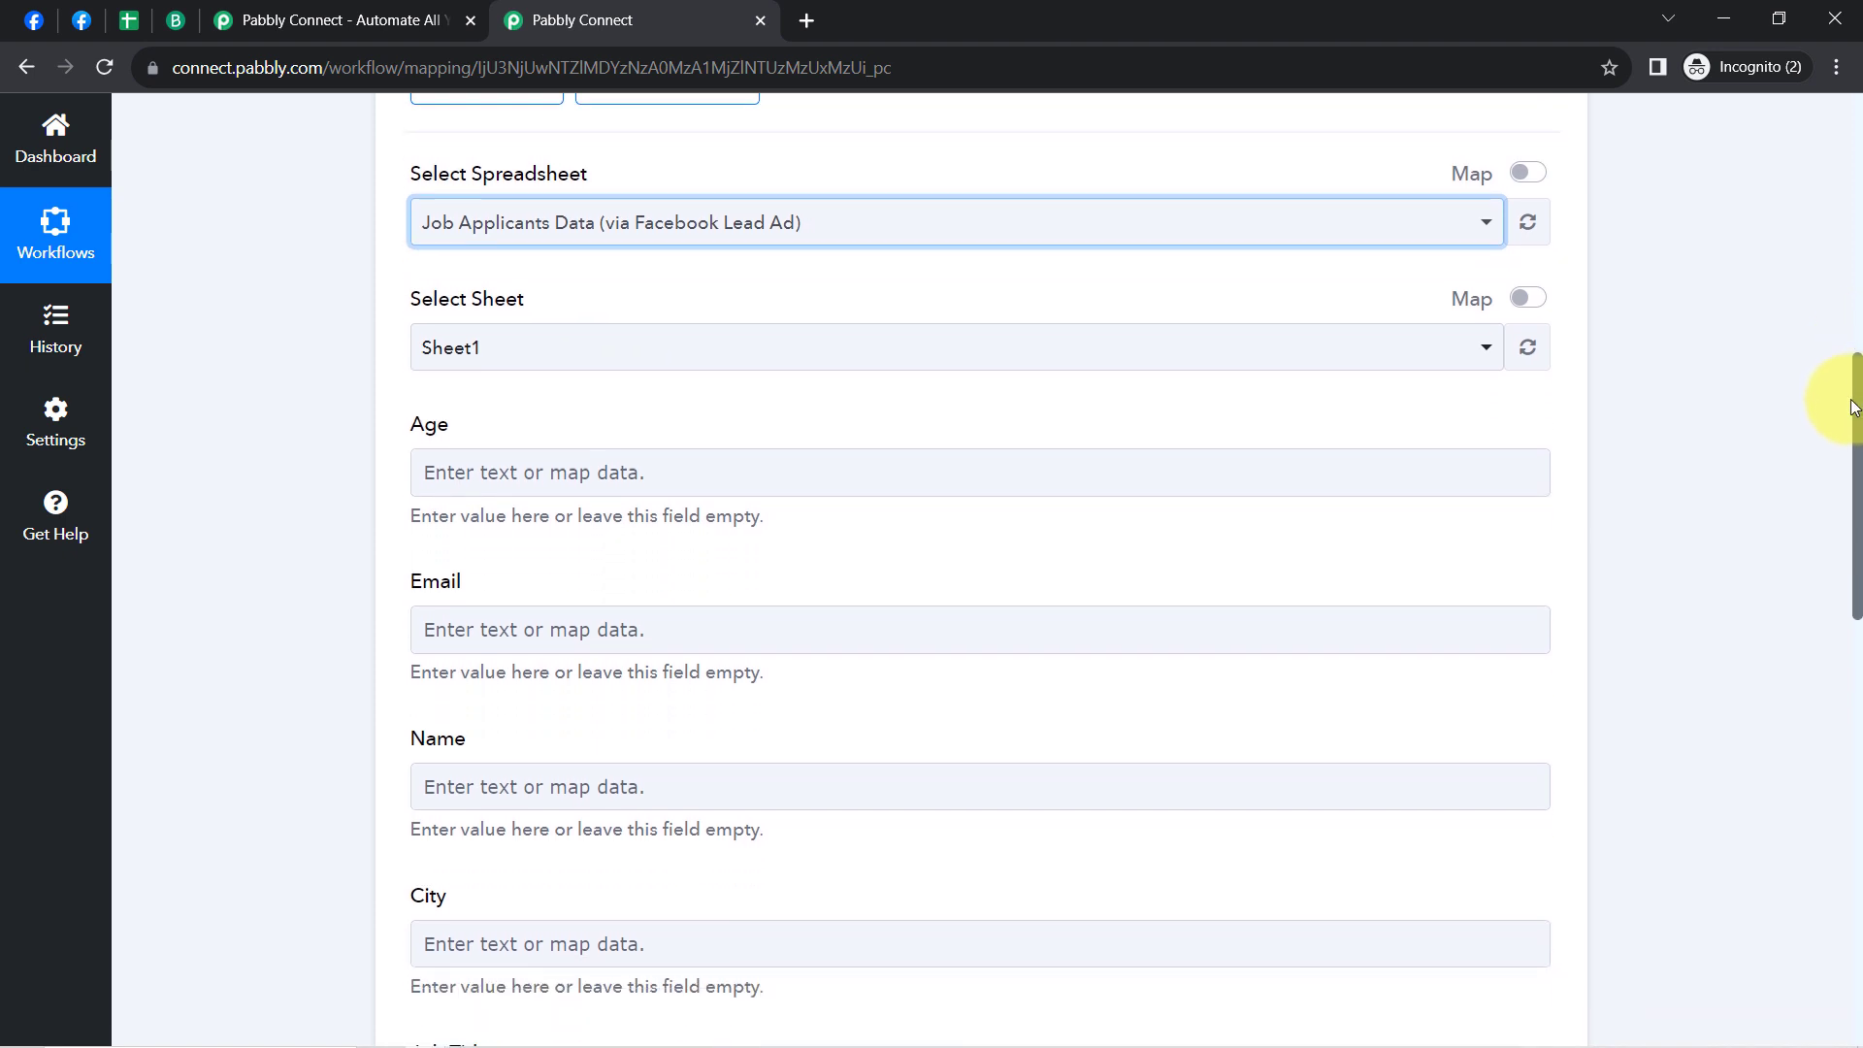
scroll(1842, 395, "up", 1)
scroll(1842, 412, "down", 3)
scroll(1840, 450, "down", 5)
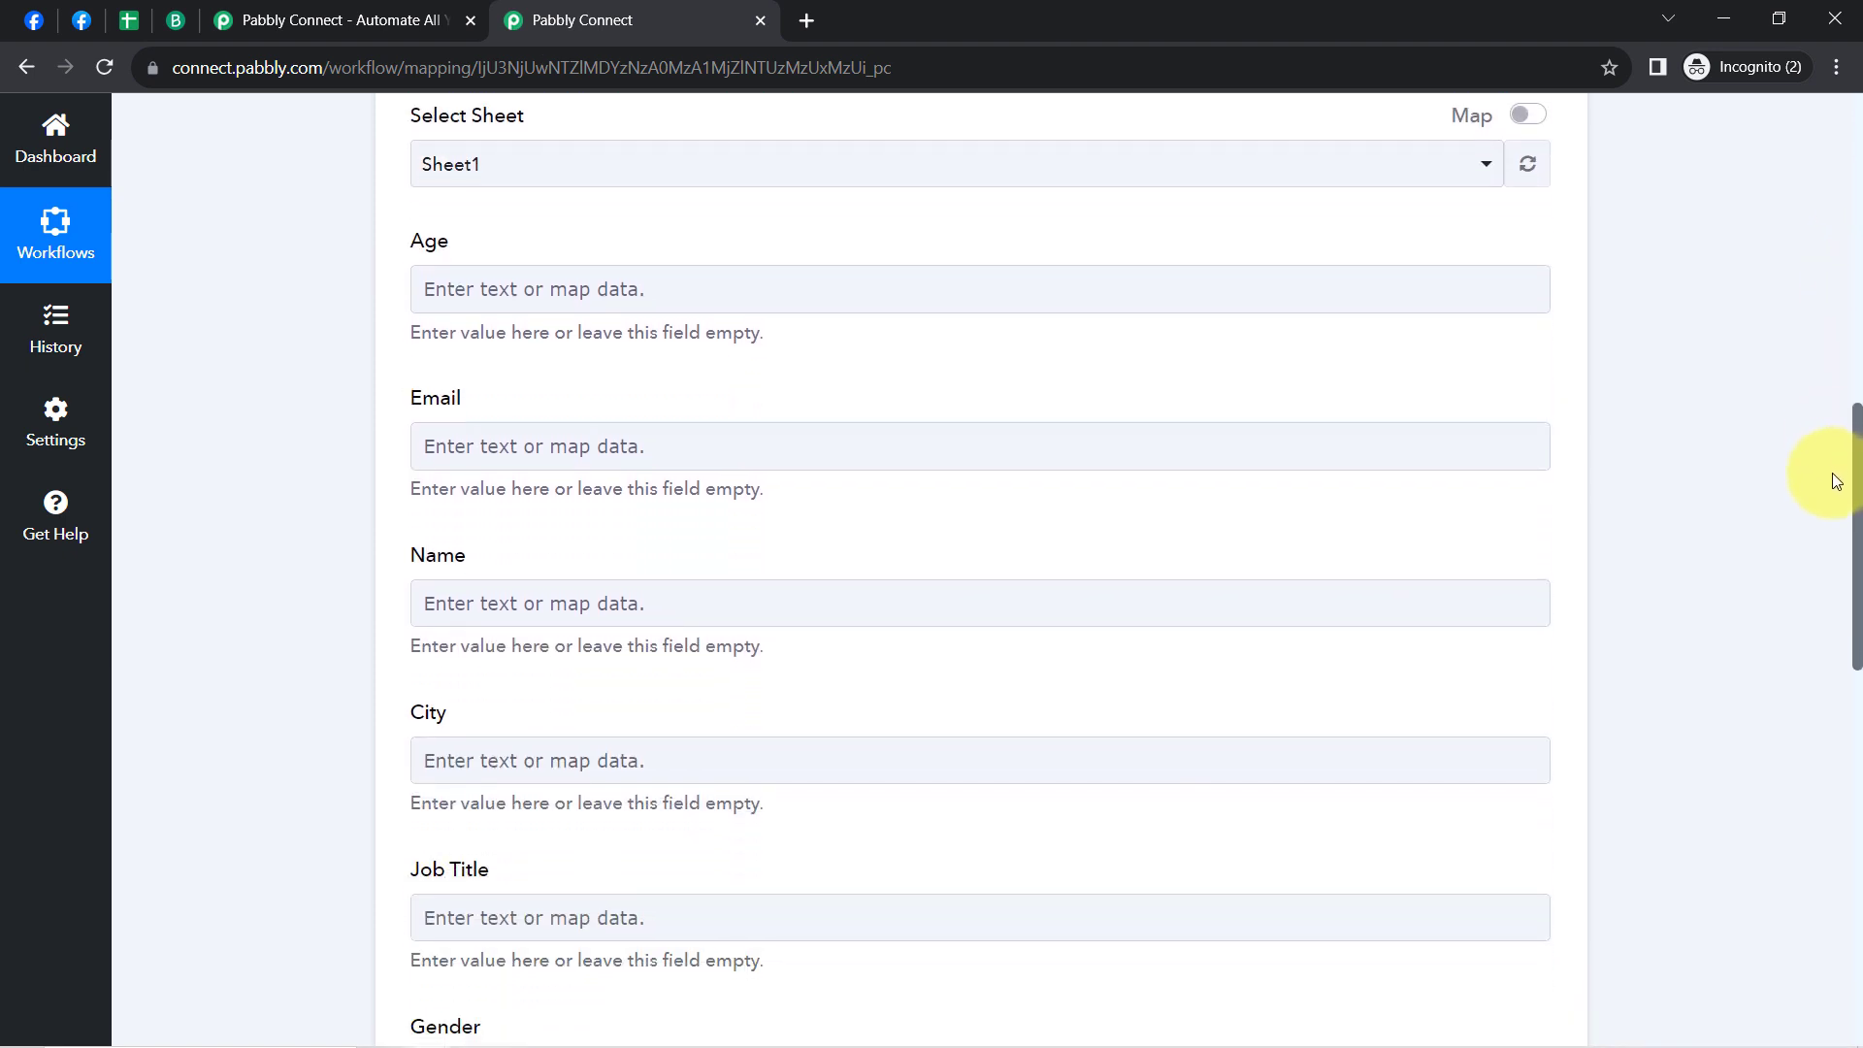
scroll(1804, 596, "down", 2)
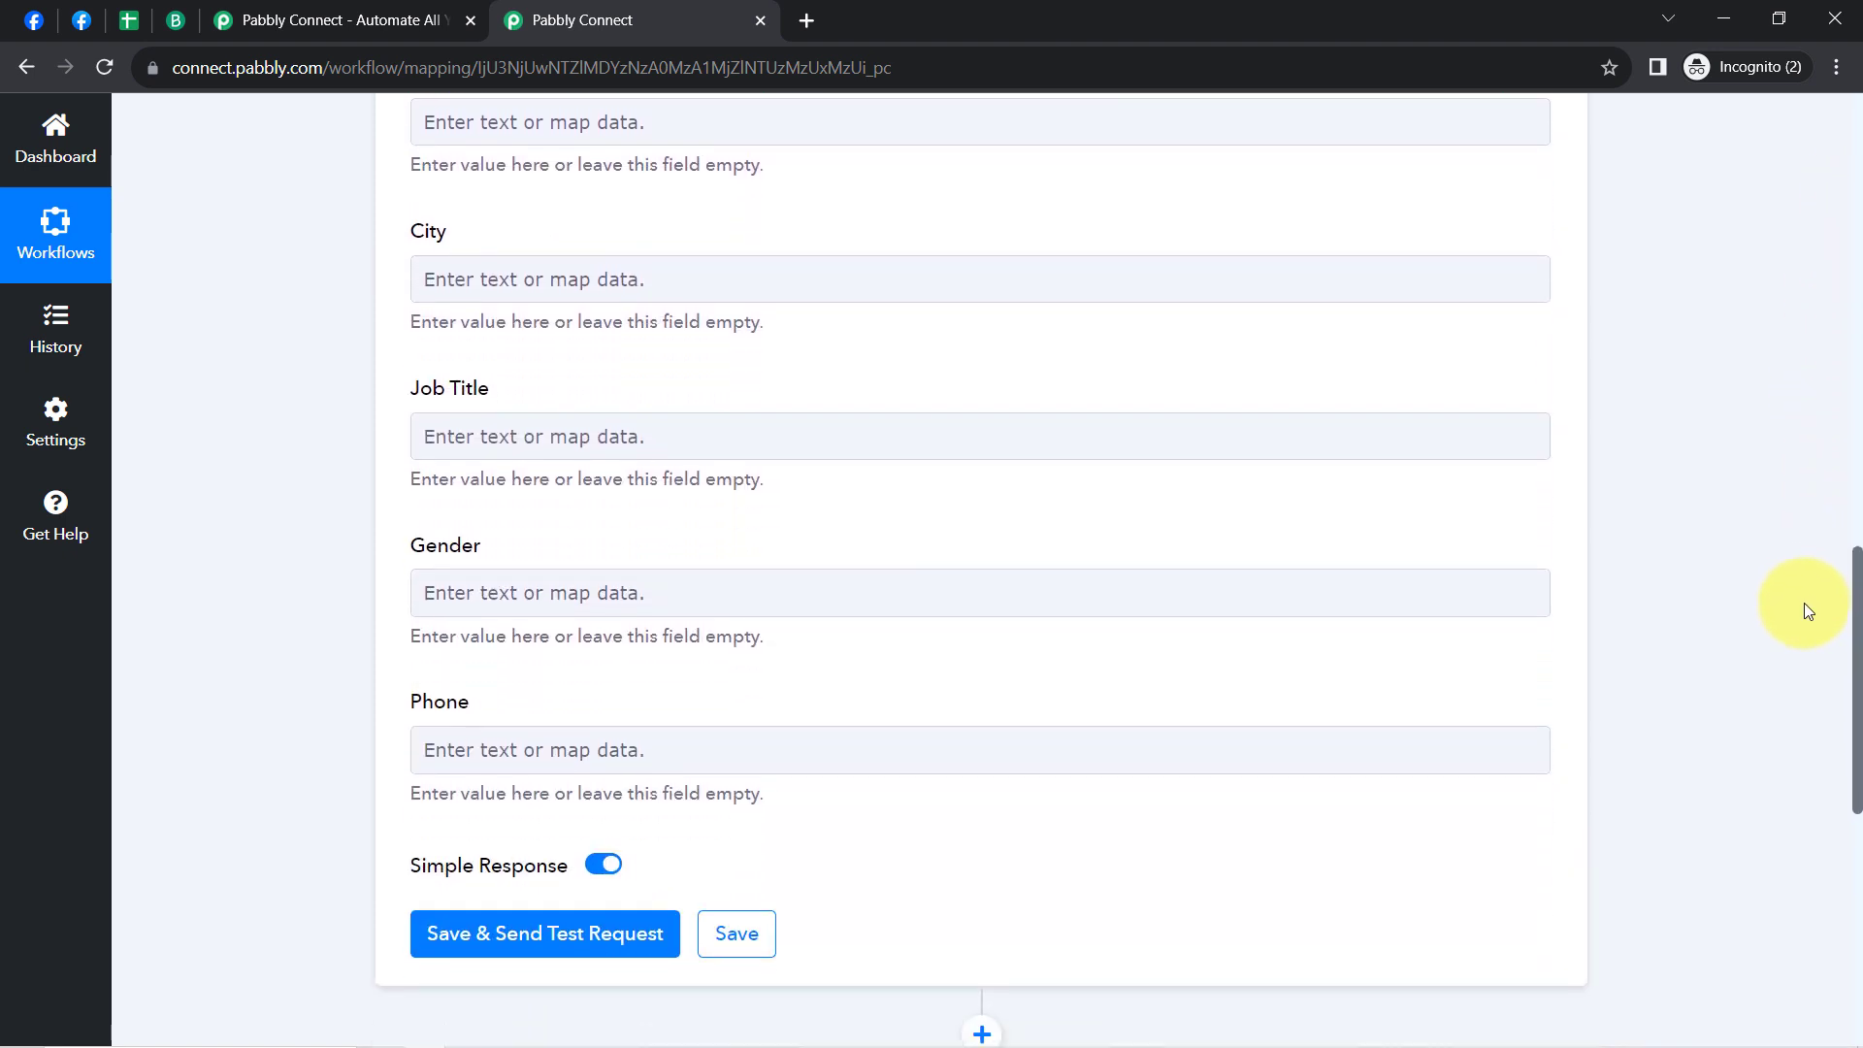
scroll(1785, 503, "up", 5)
scroll(1778, 463, "up", 1)
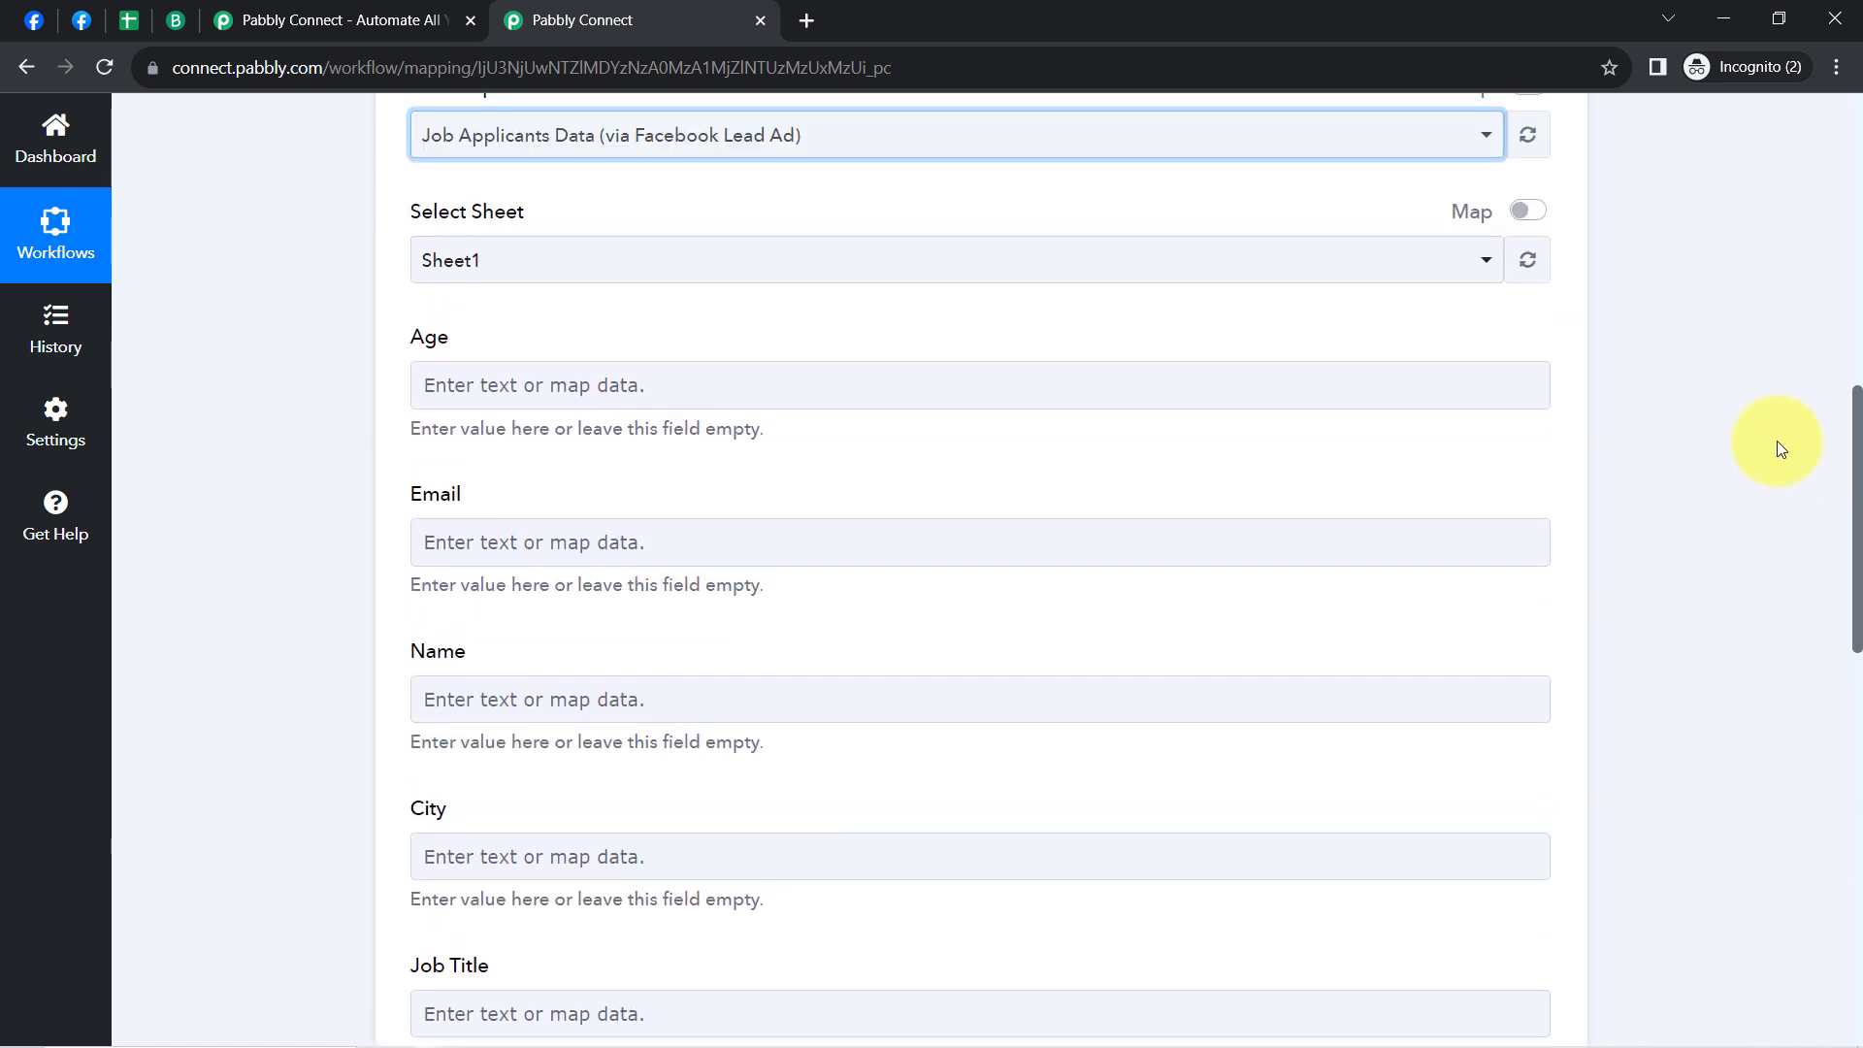
left_click(127, 19)
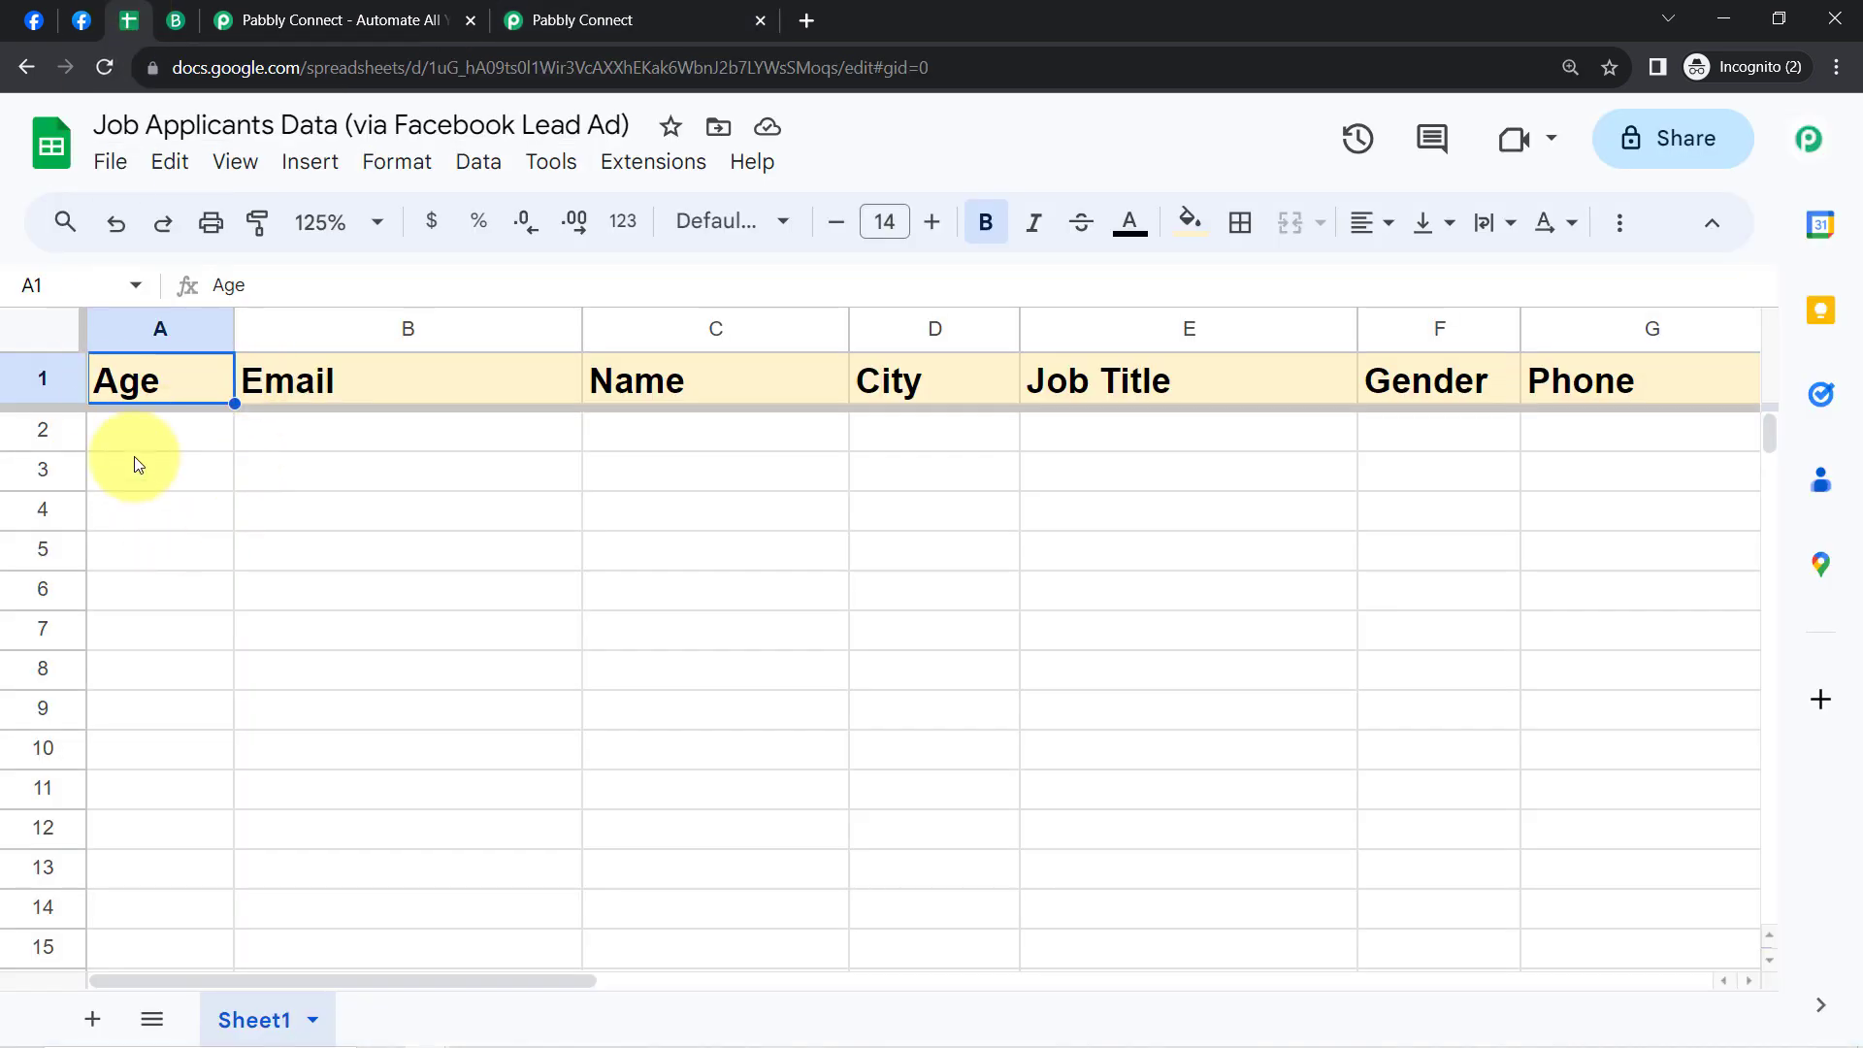
left_click(597, 19)
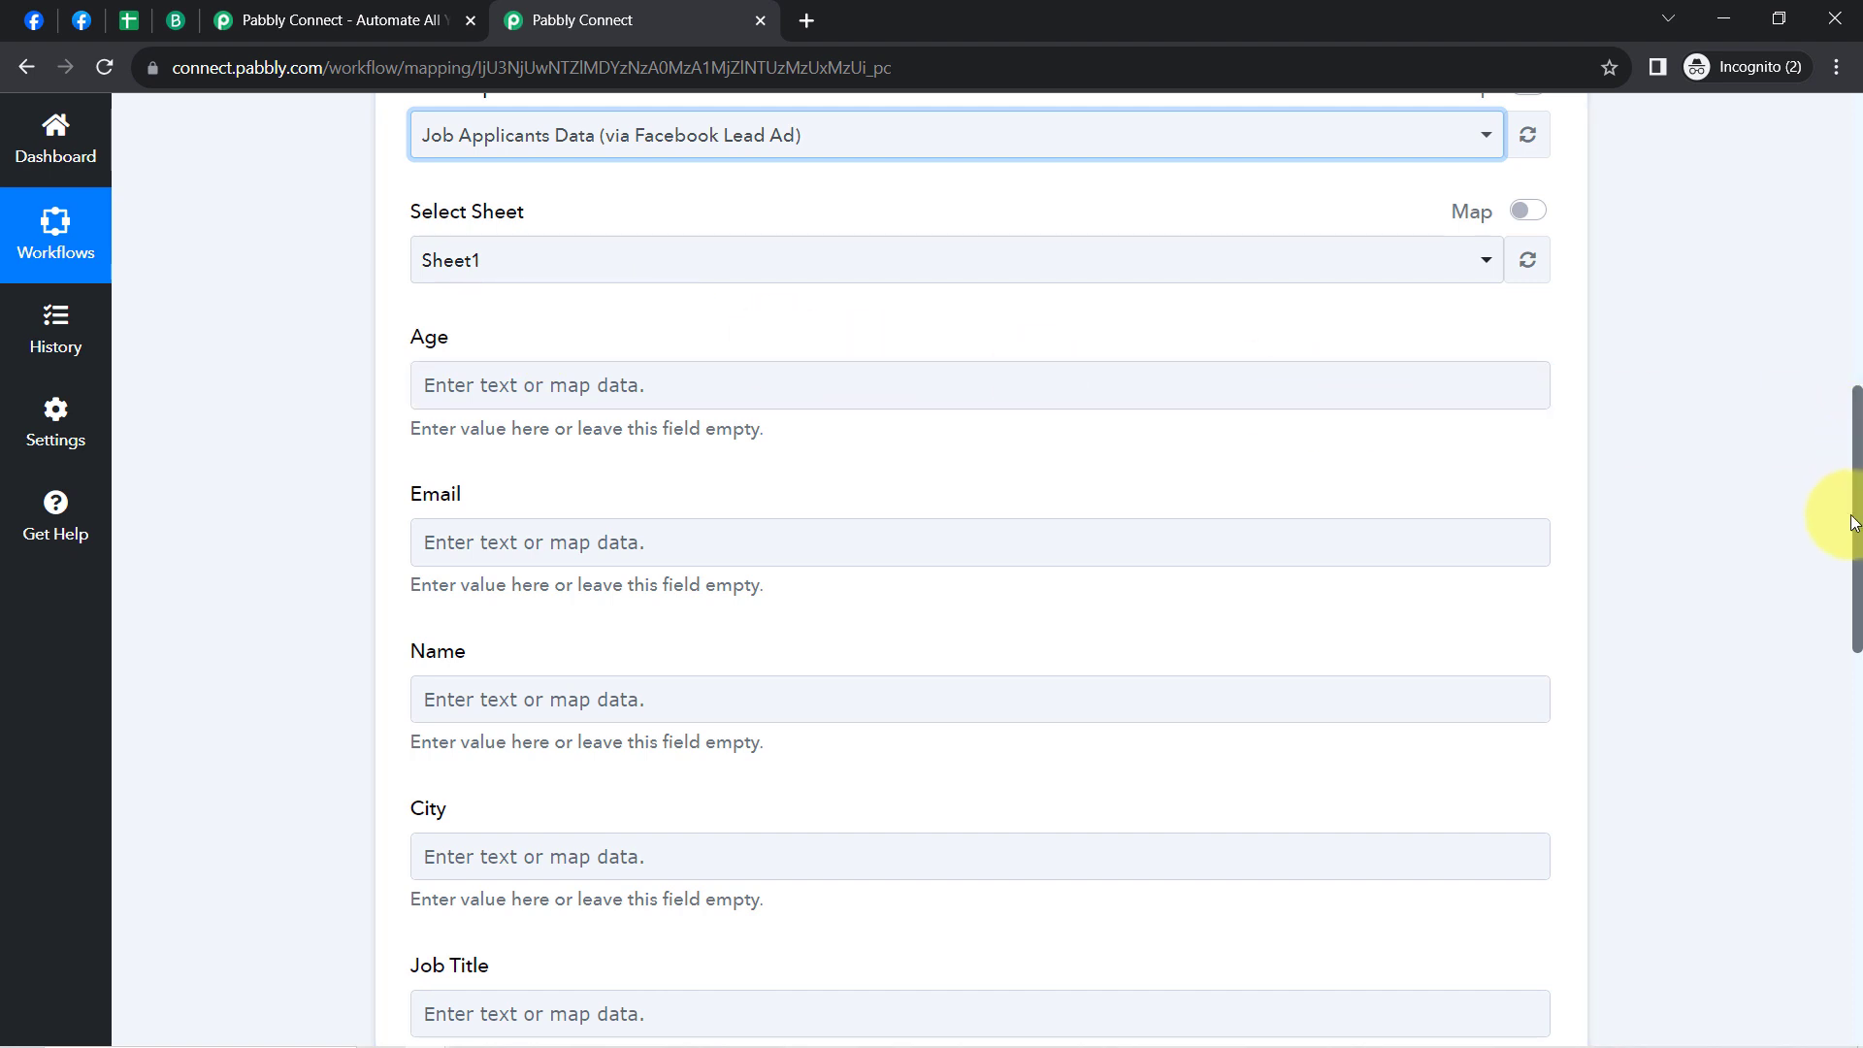
Step: Expand the Facebook Lead Ads trigger, check the captured lead response and return to the Google Sheets action's fields
left_click_drag(1858, 543, 1833, 491)
left_click(740, 309)
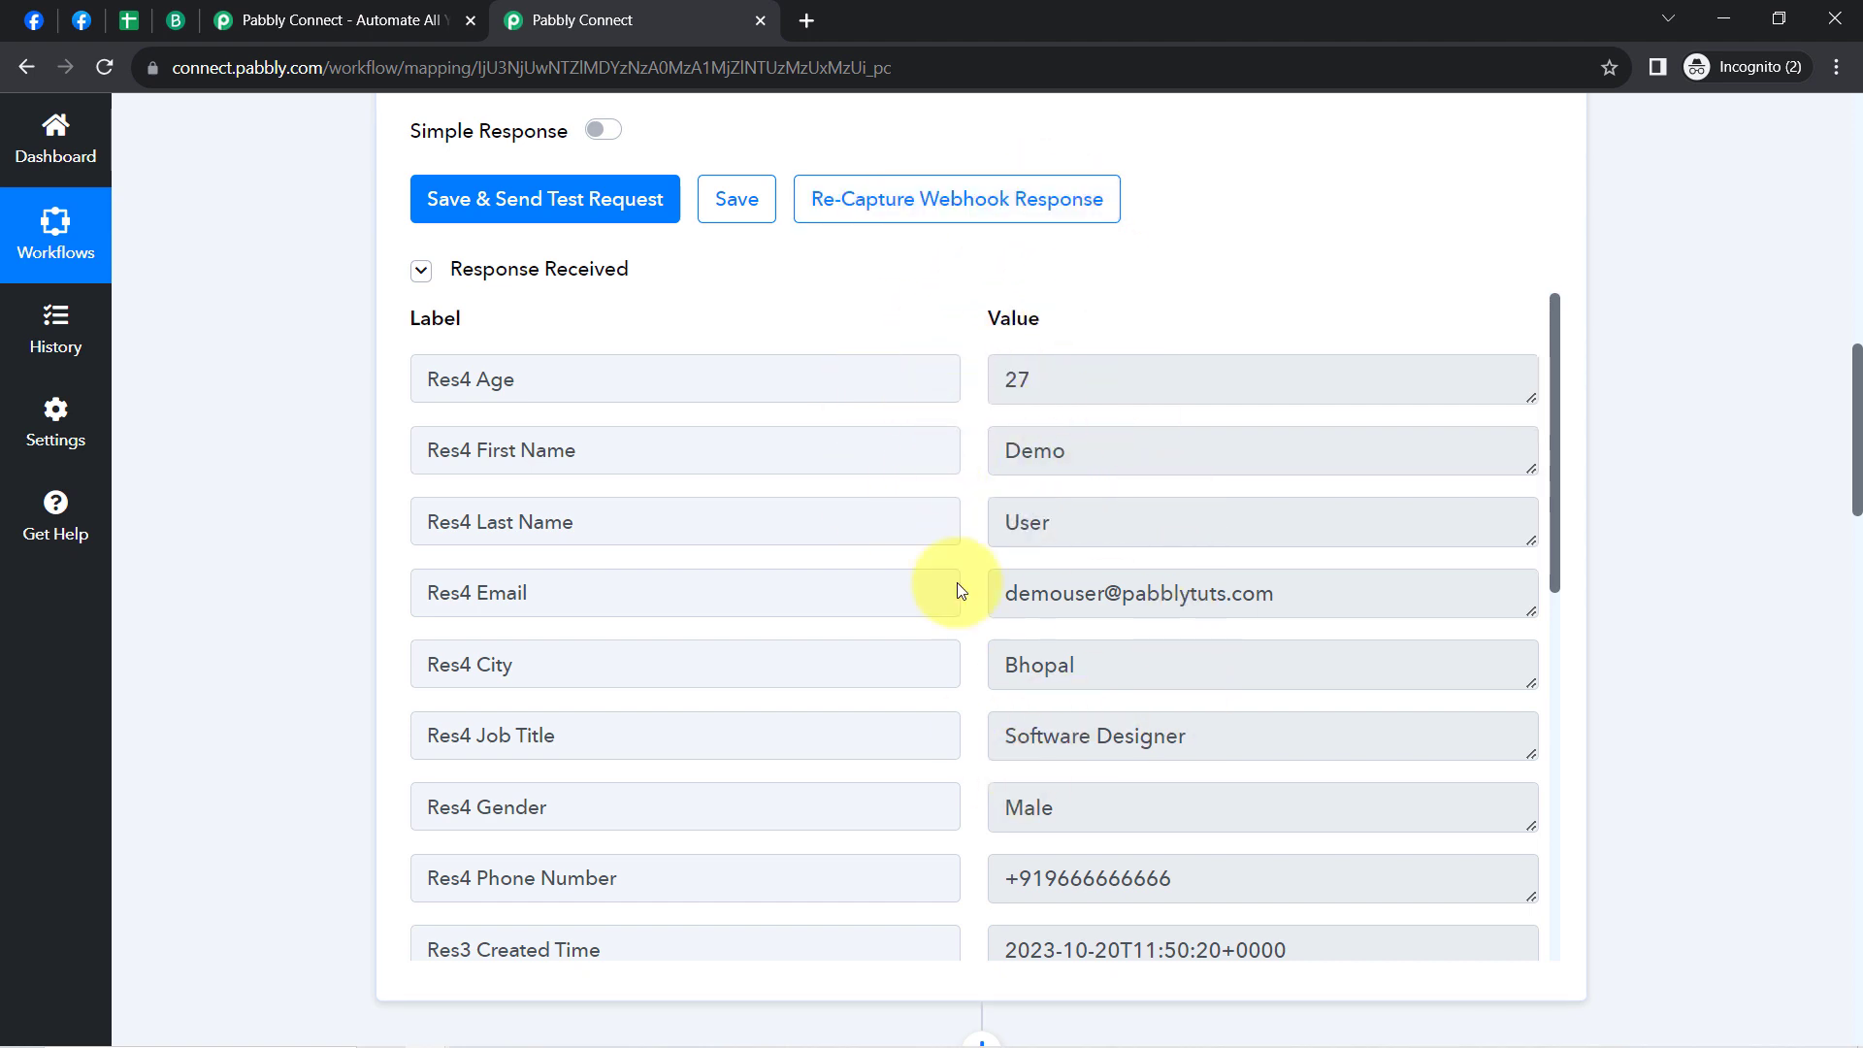
left_click_drag(1858, 407, 1807, 678)
Step: Map the Age field of the Google Sheets action to Res4 Age from the Facebook Lead Ads trigger
left_click(474, 443)
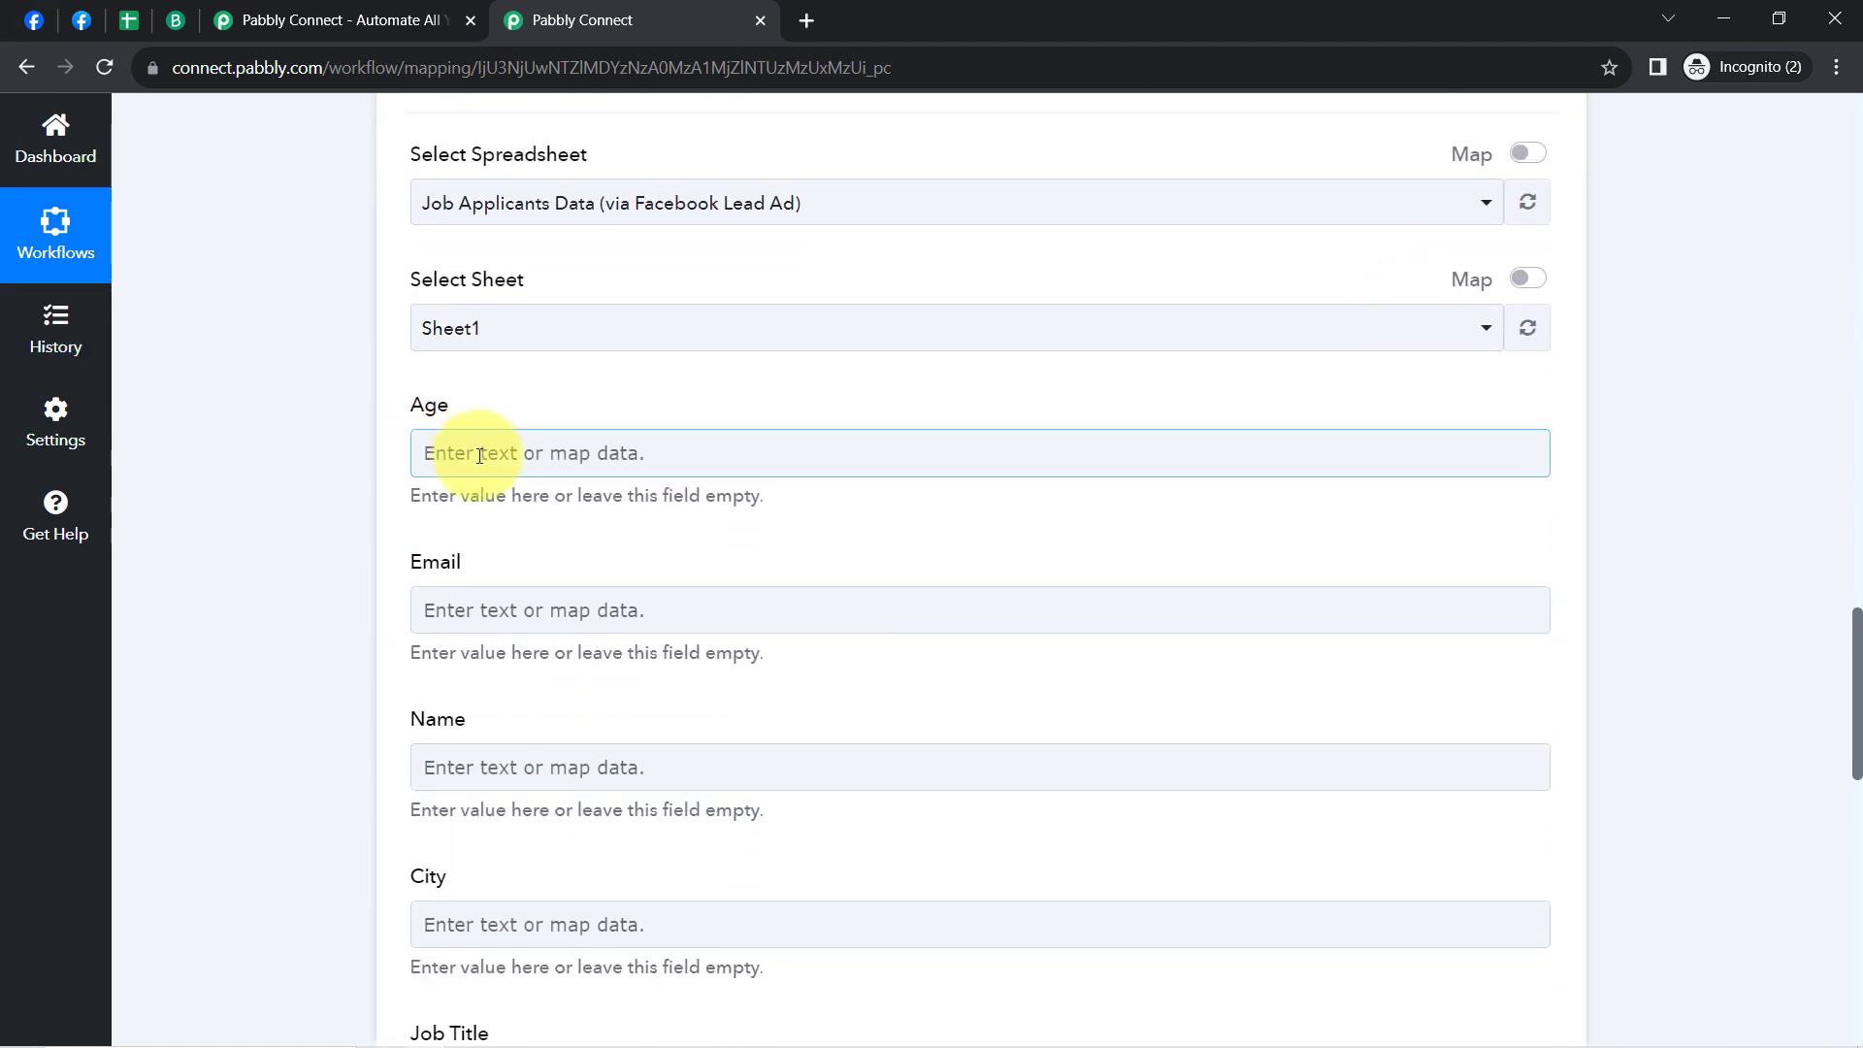
left_click(369, 460)
left_click(427, 453)
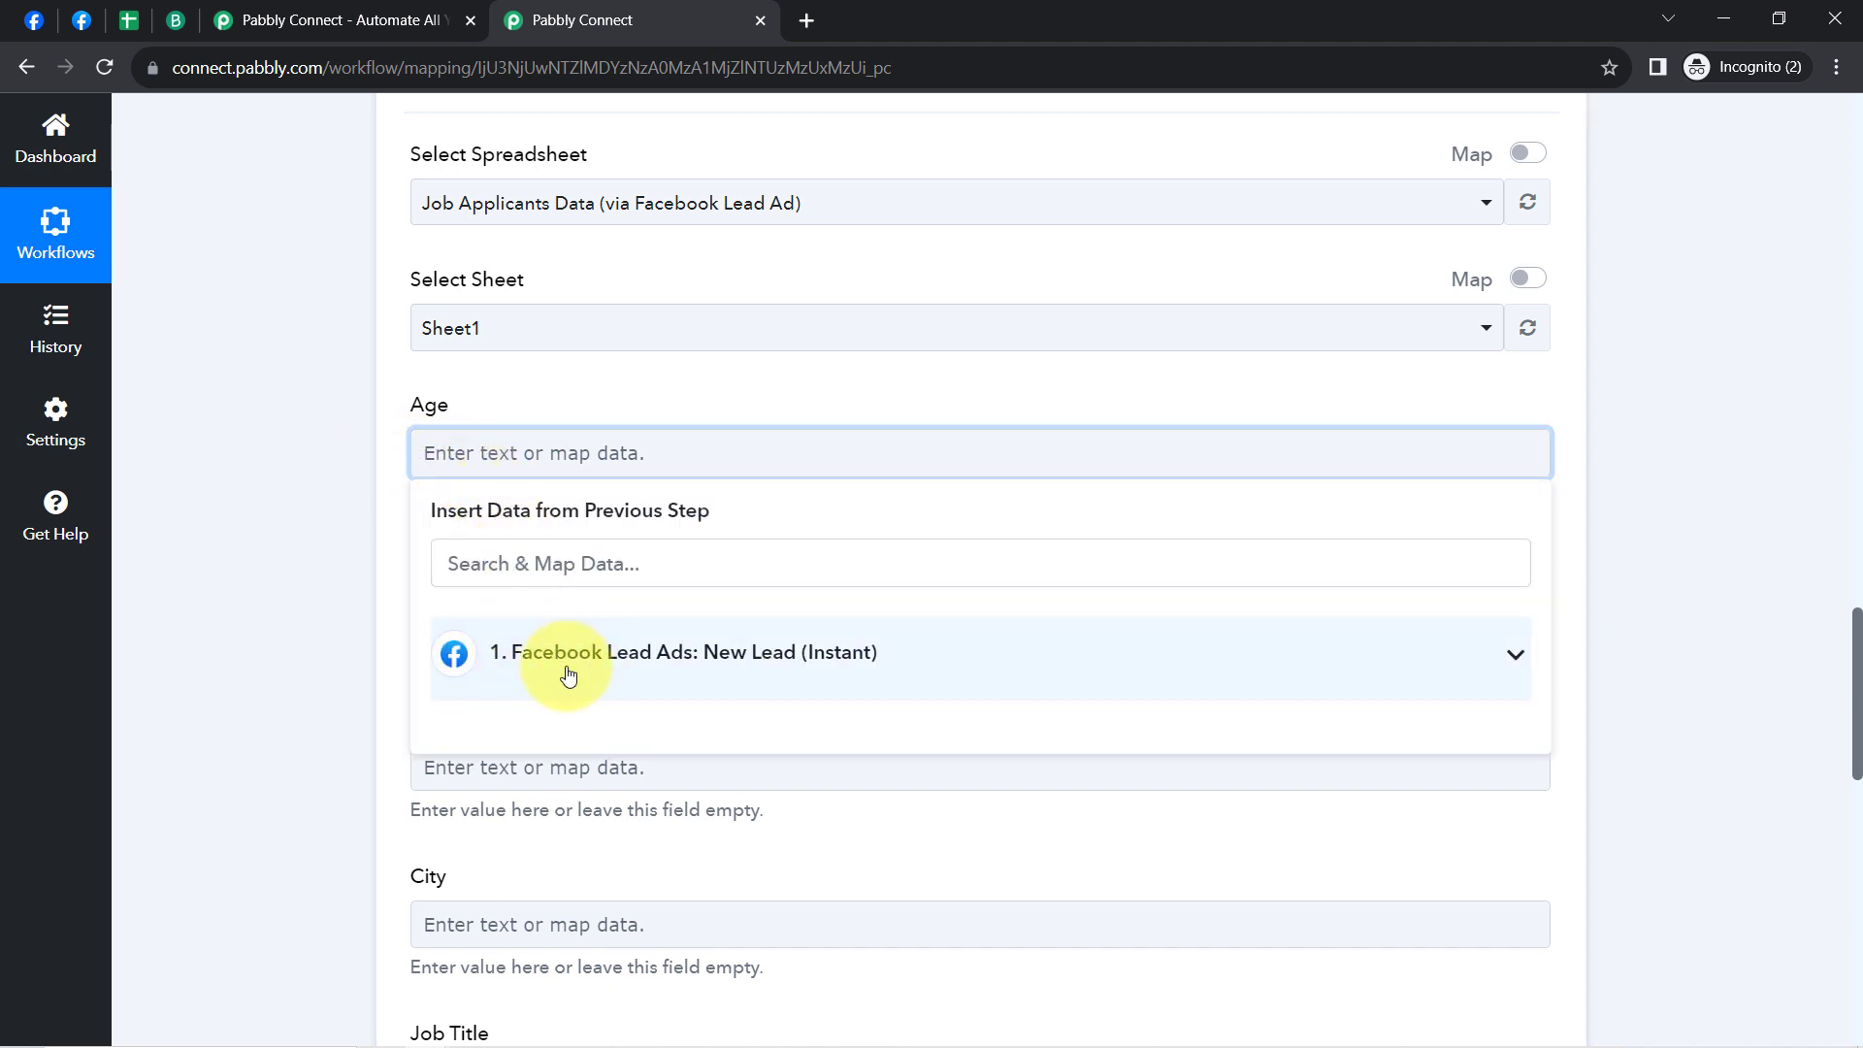
left_click(502, 669)
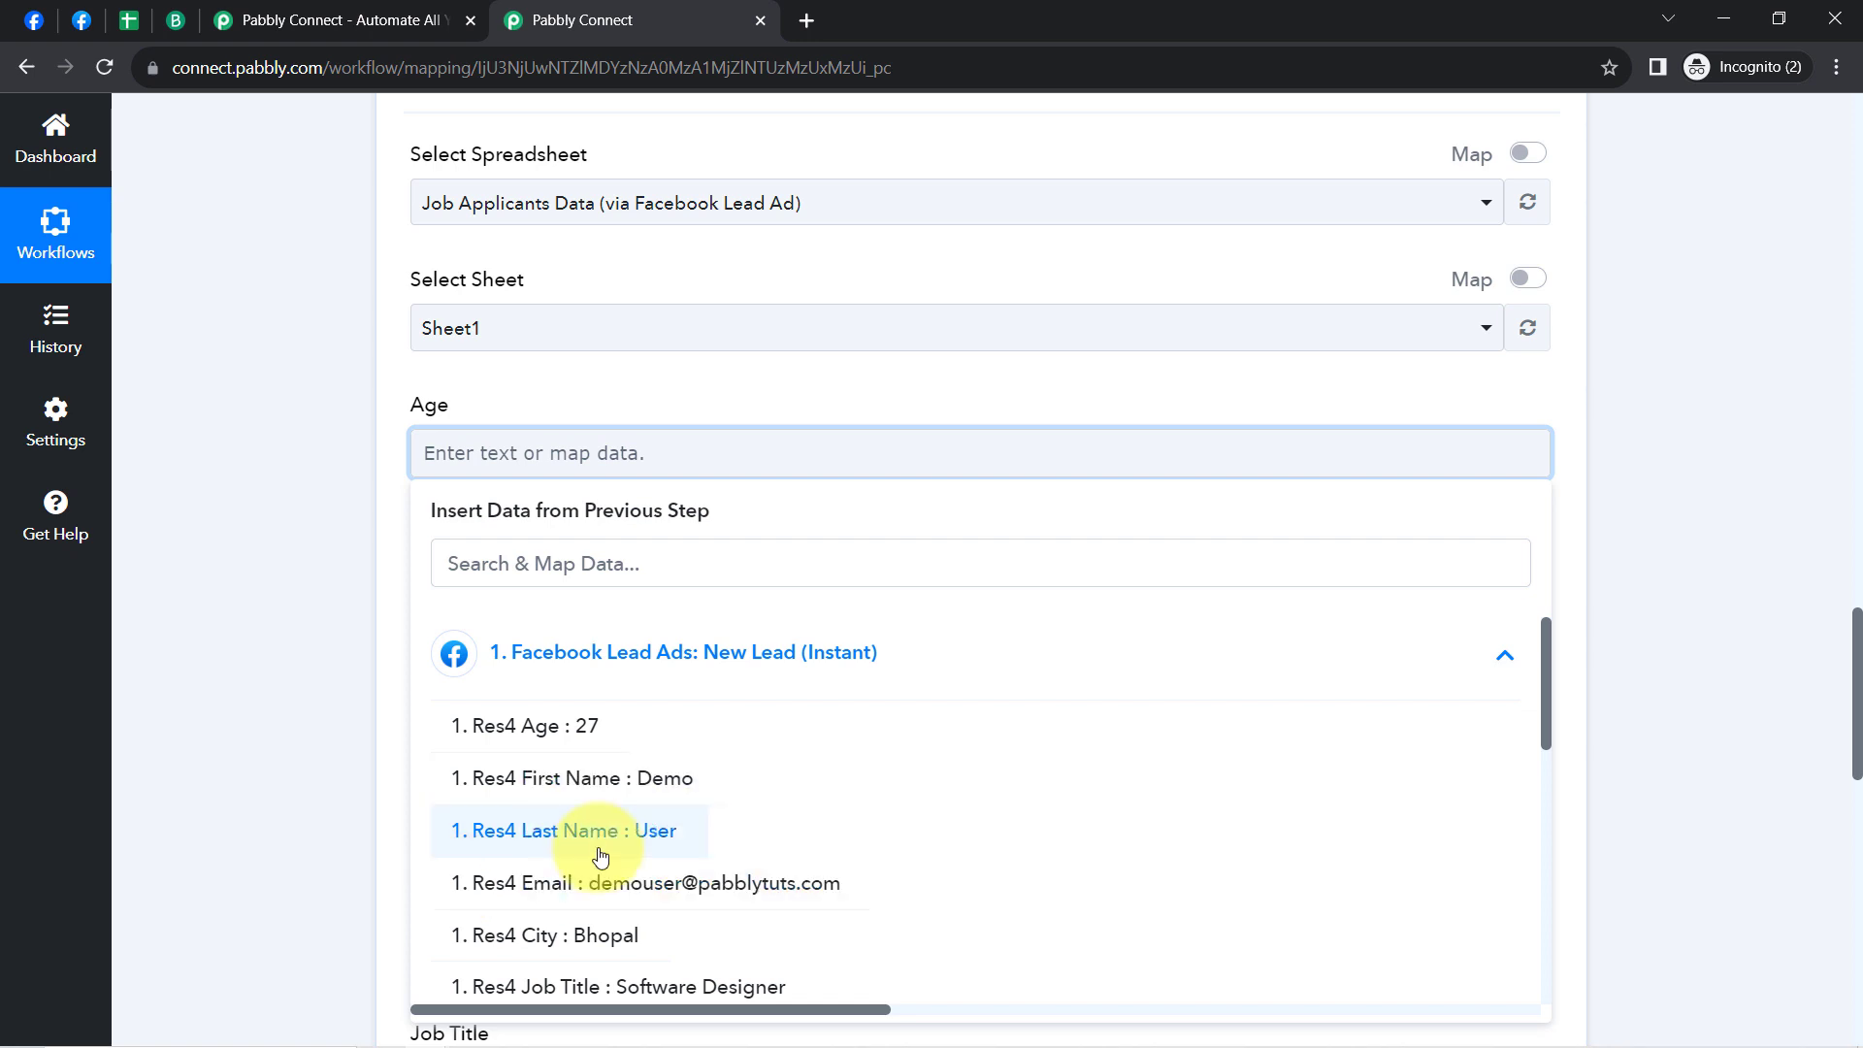
left_click(485, 725)
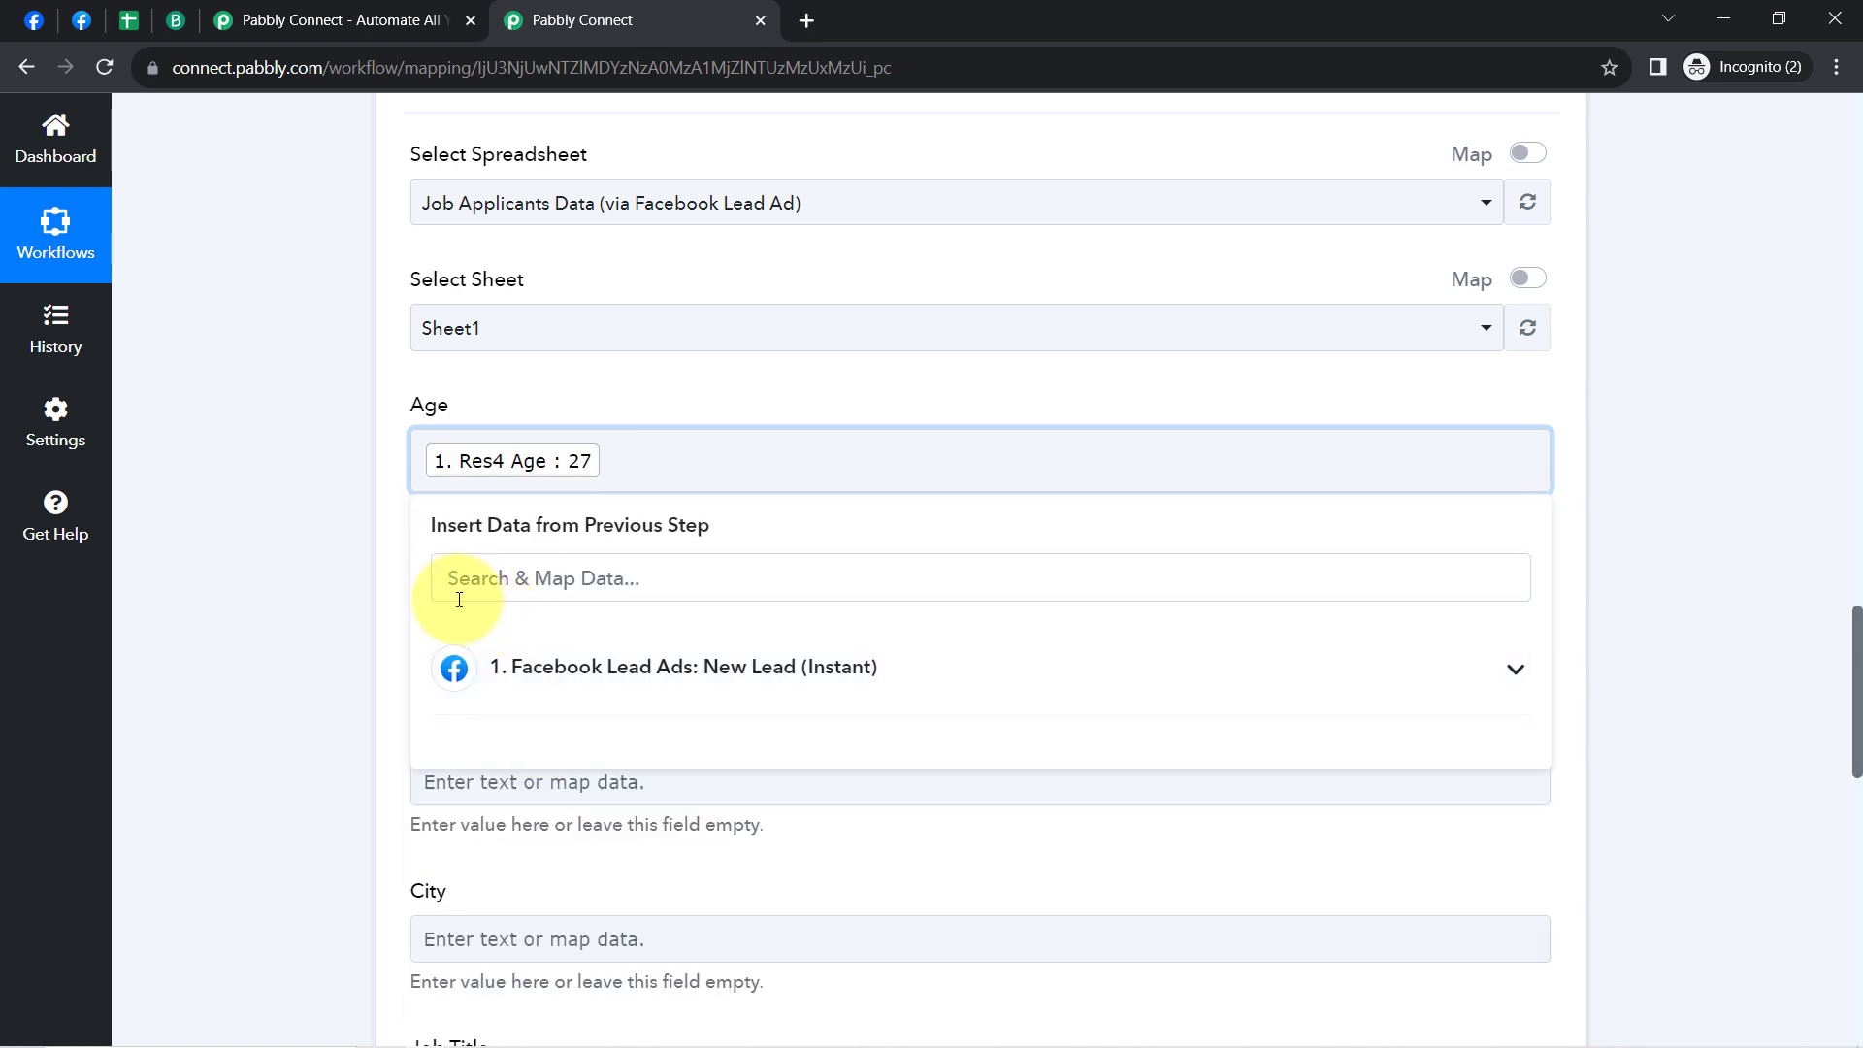
left_click(326, 584)
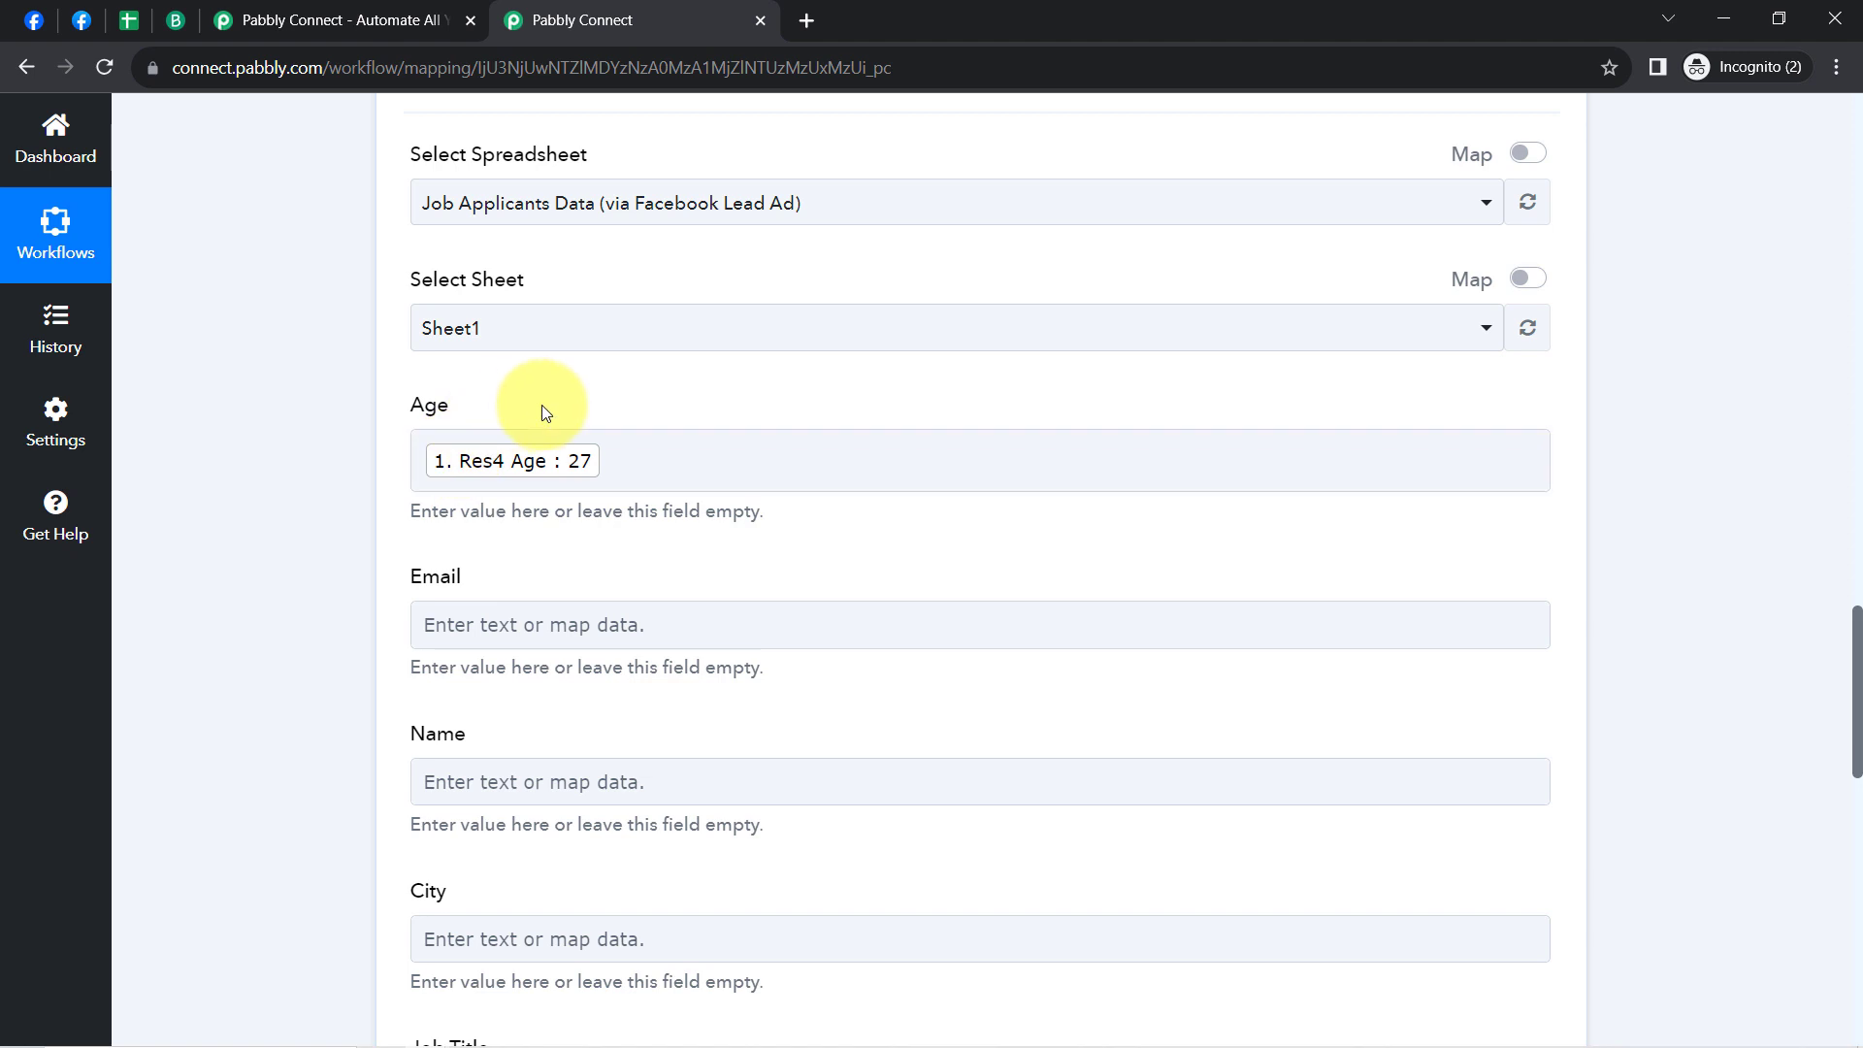
Step: Map the Email field to Res4 Email from the Facebook lead, filtering the trigger data by "@"
left_click(467, 622)
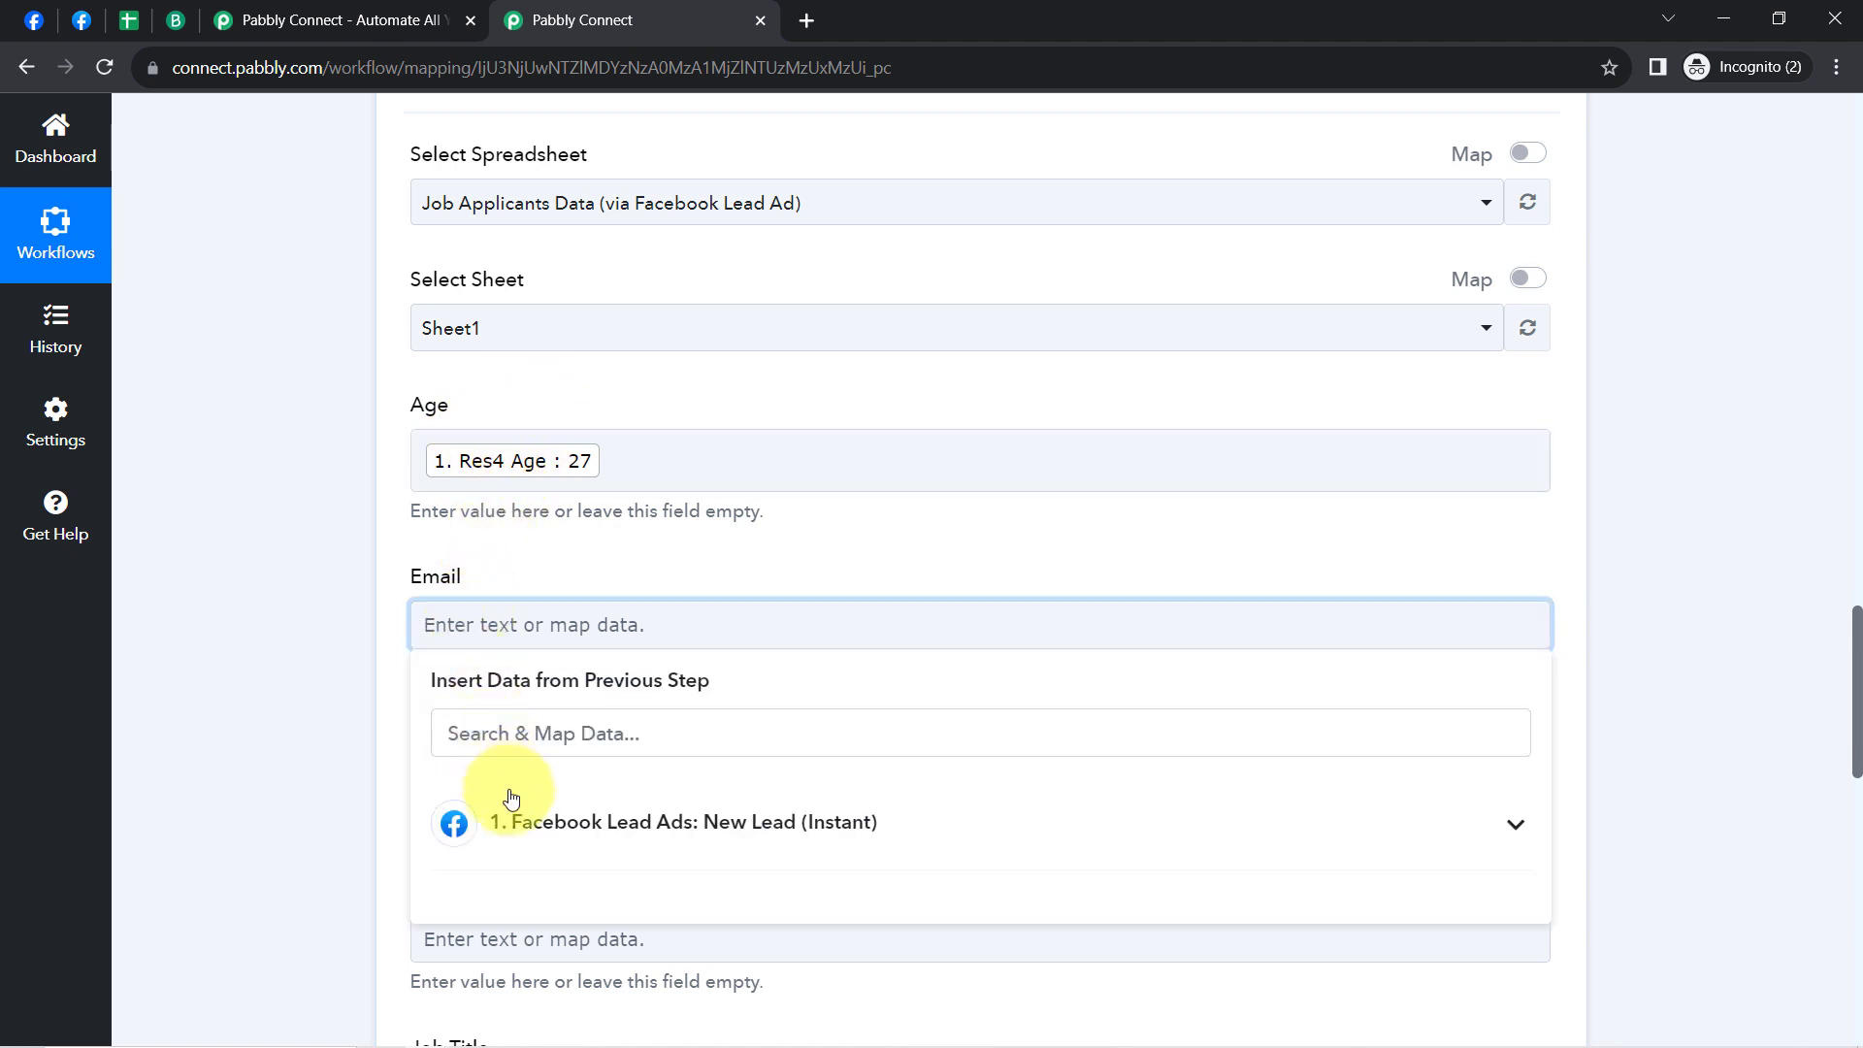
left_click(507, 821)
left_click(485, 732)
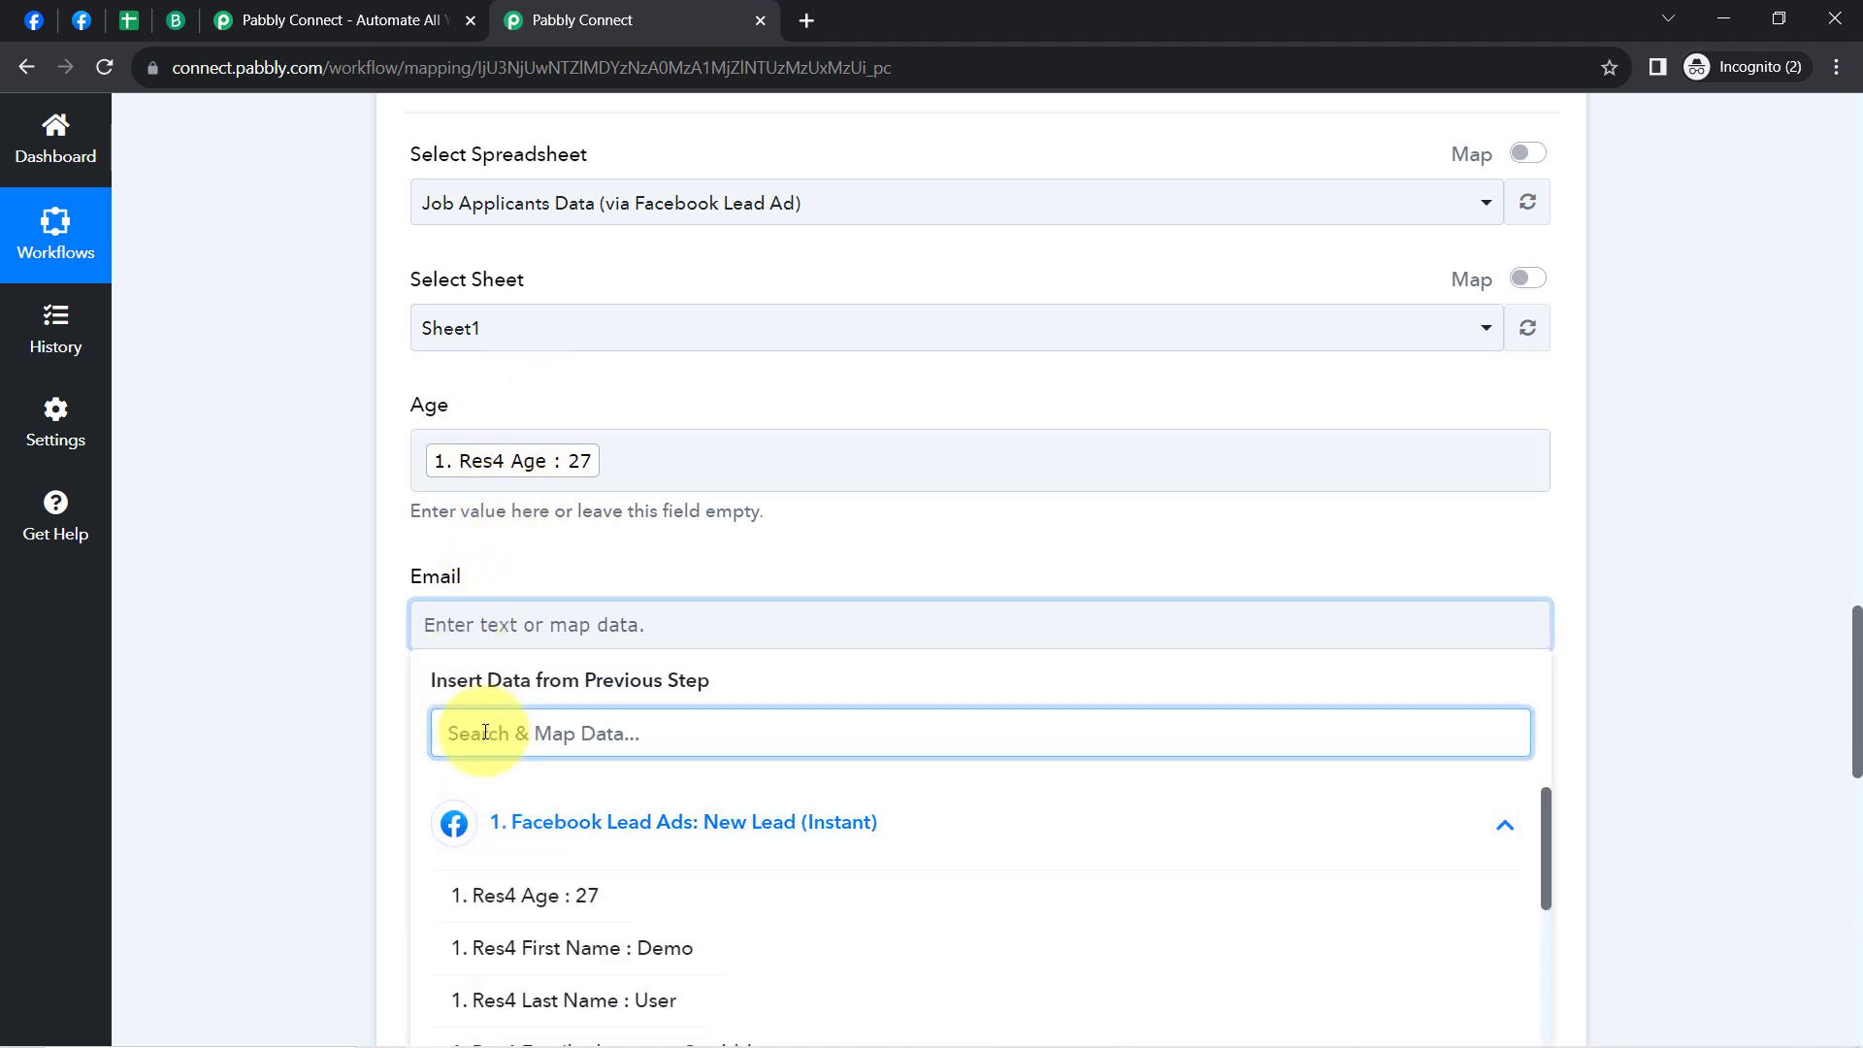
type("@")
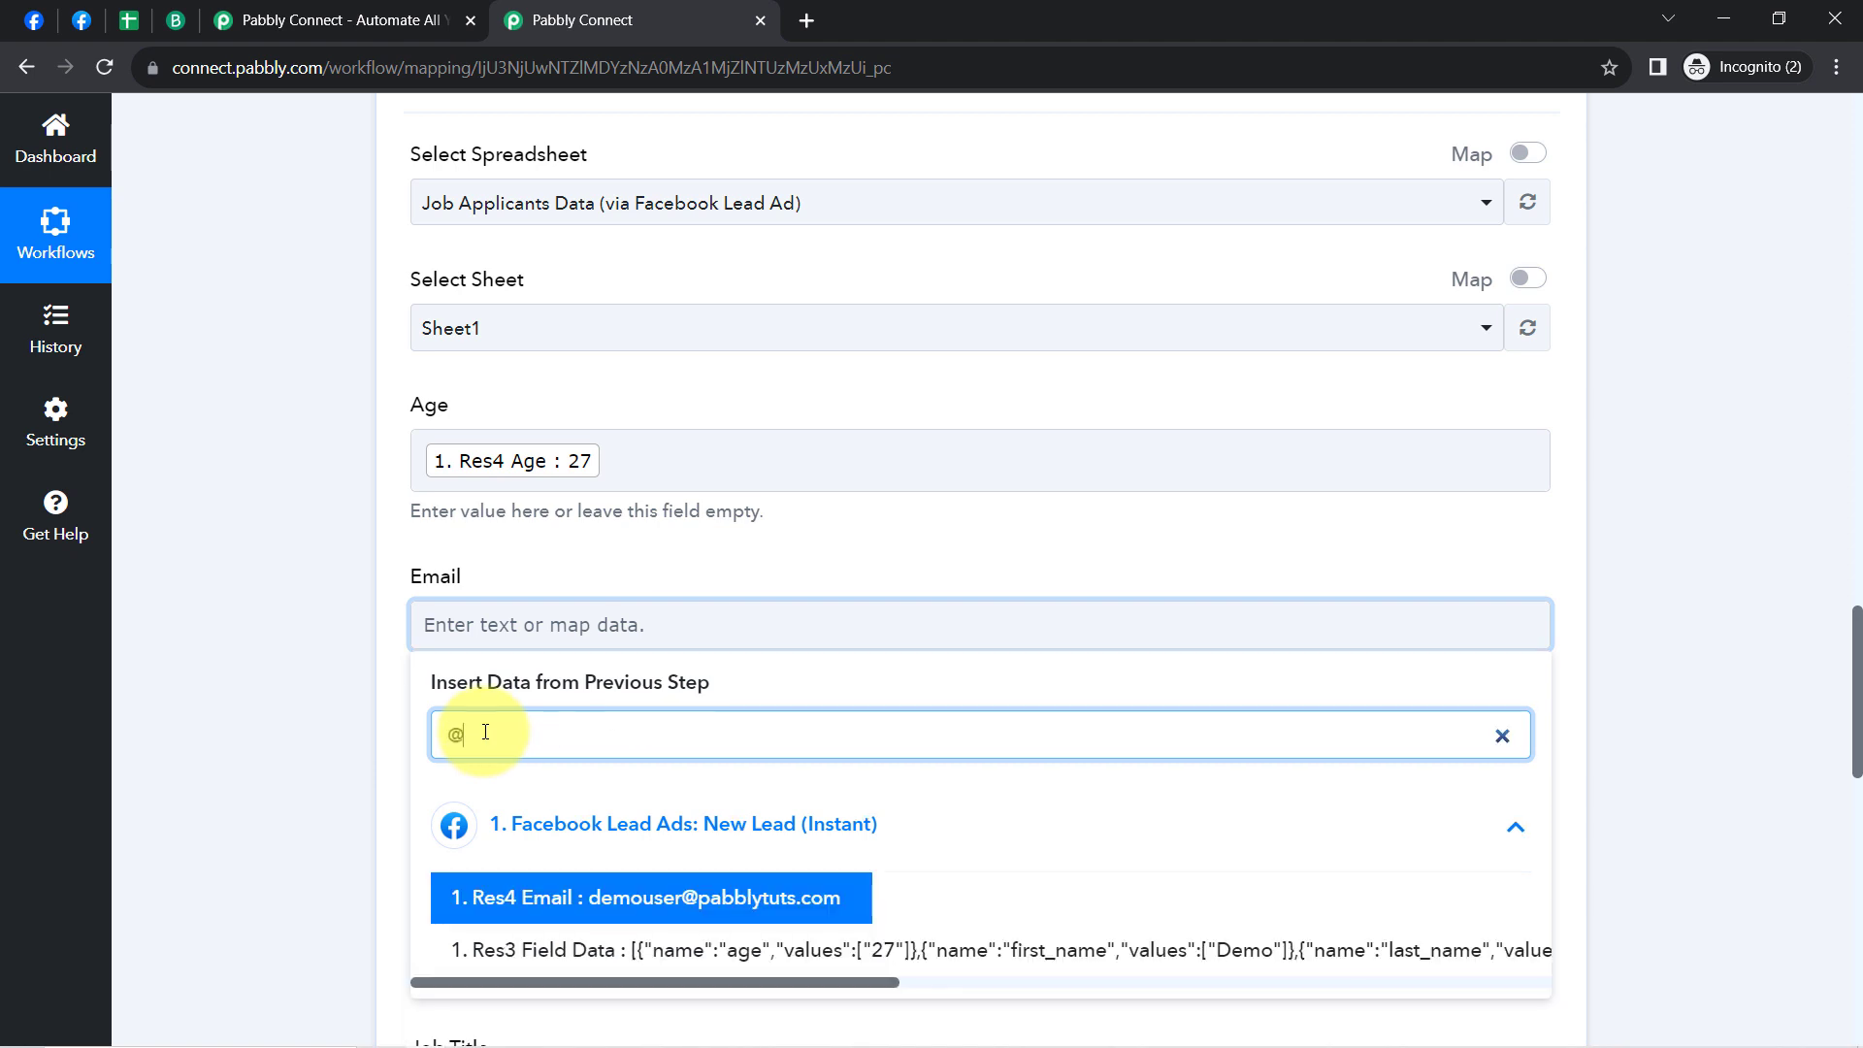
left_click(572, 905)
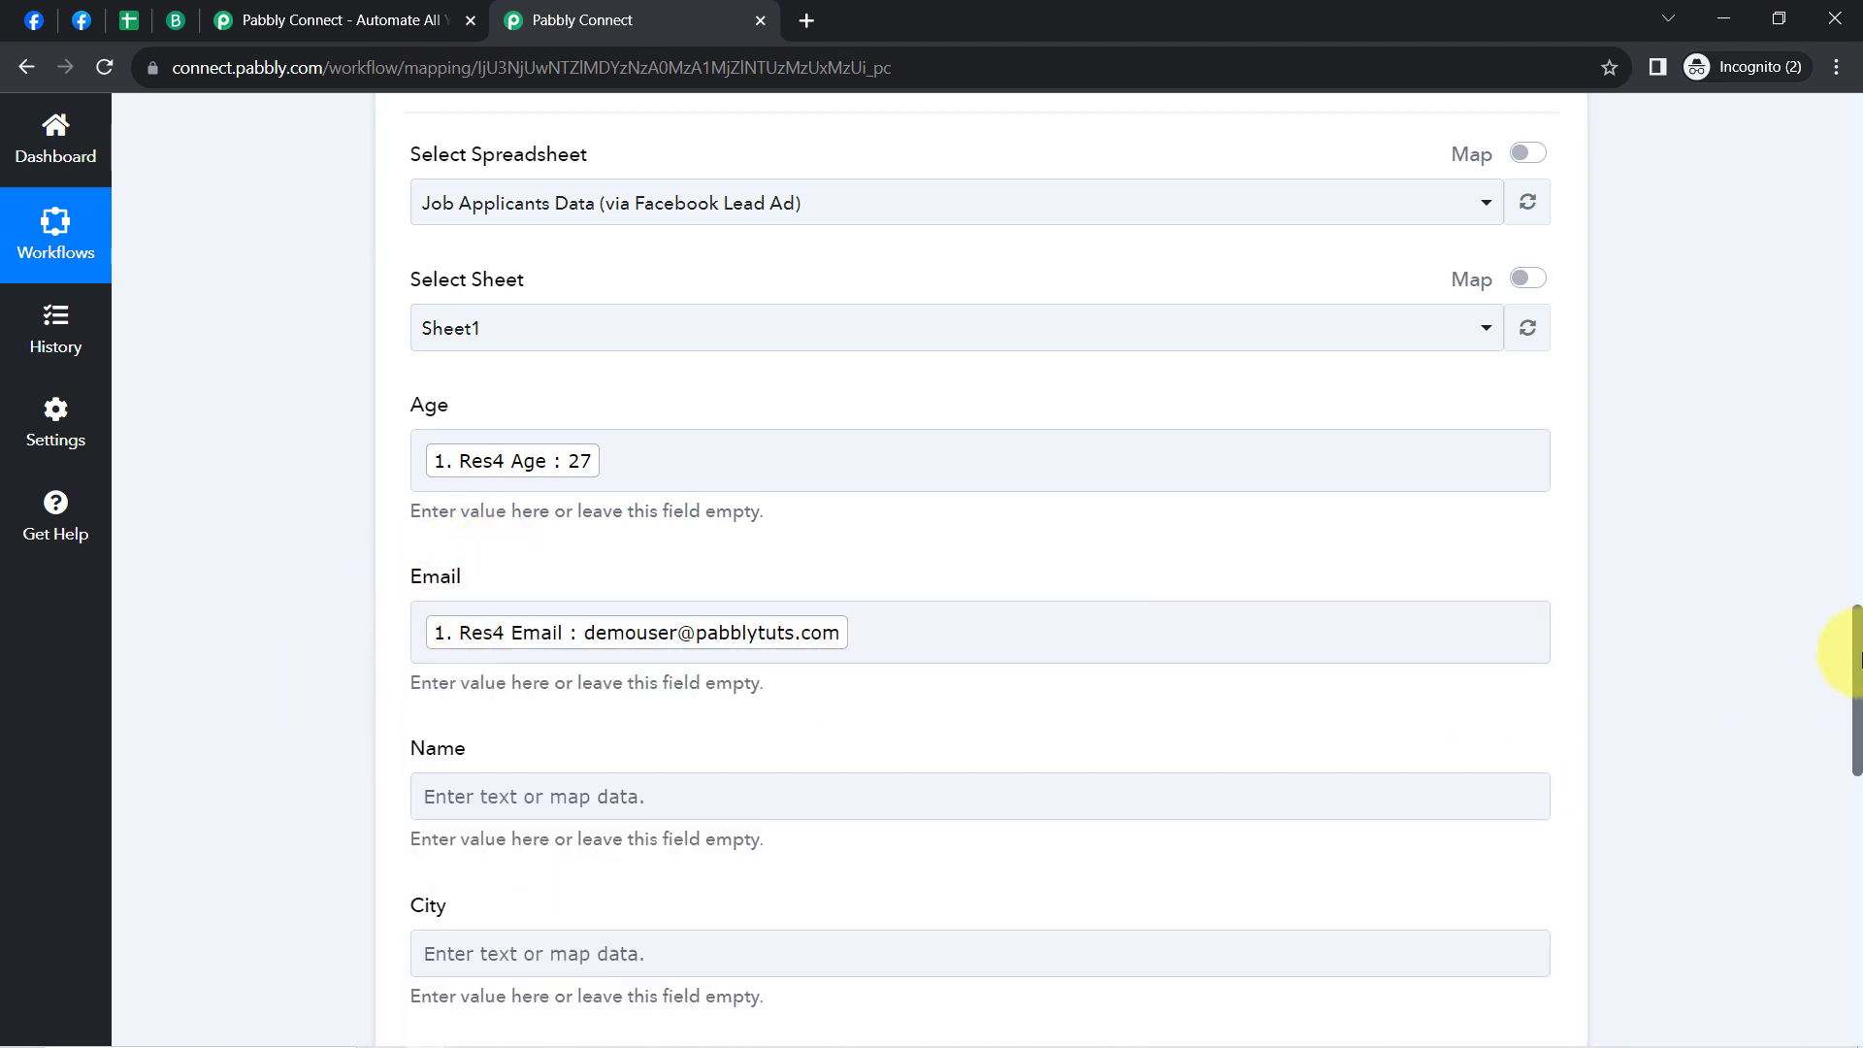
Step: Map the Name field to Res4 First Name followed by Res4 Last Name, leaving no stray text behind them
left_click_drag(1857, 637, 1856, 695)
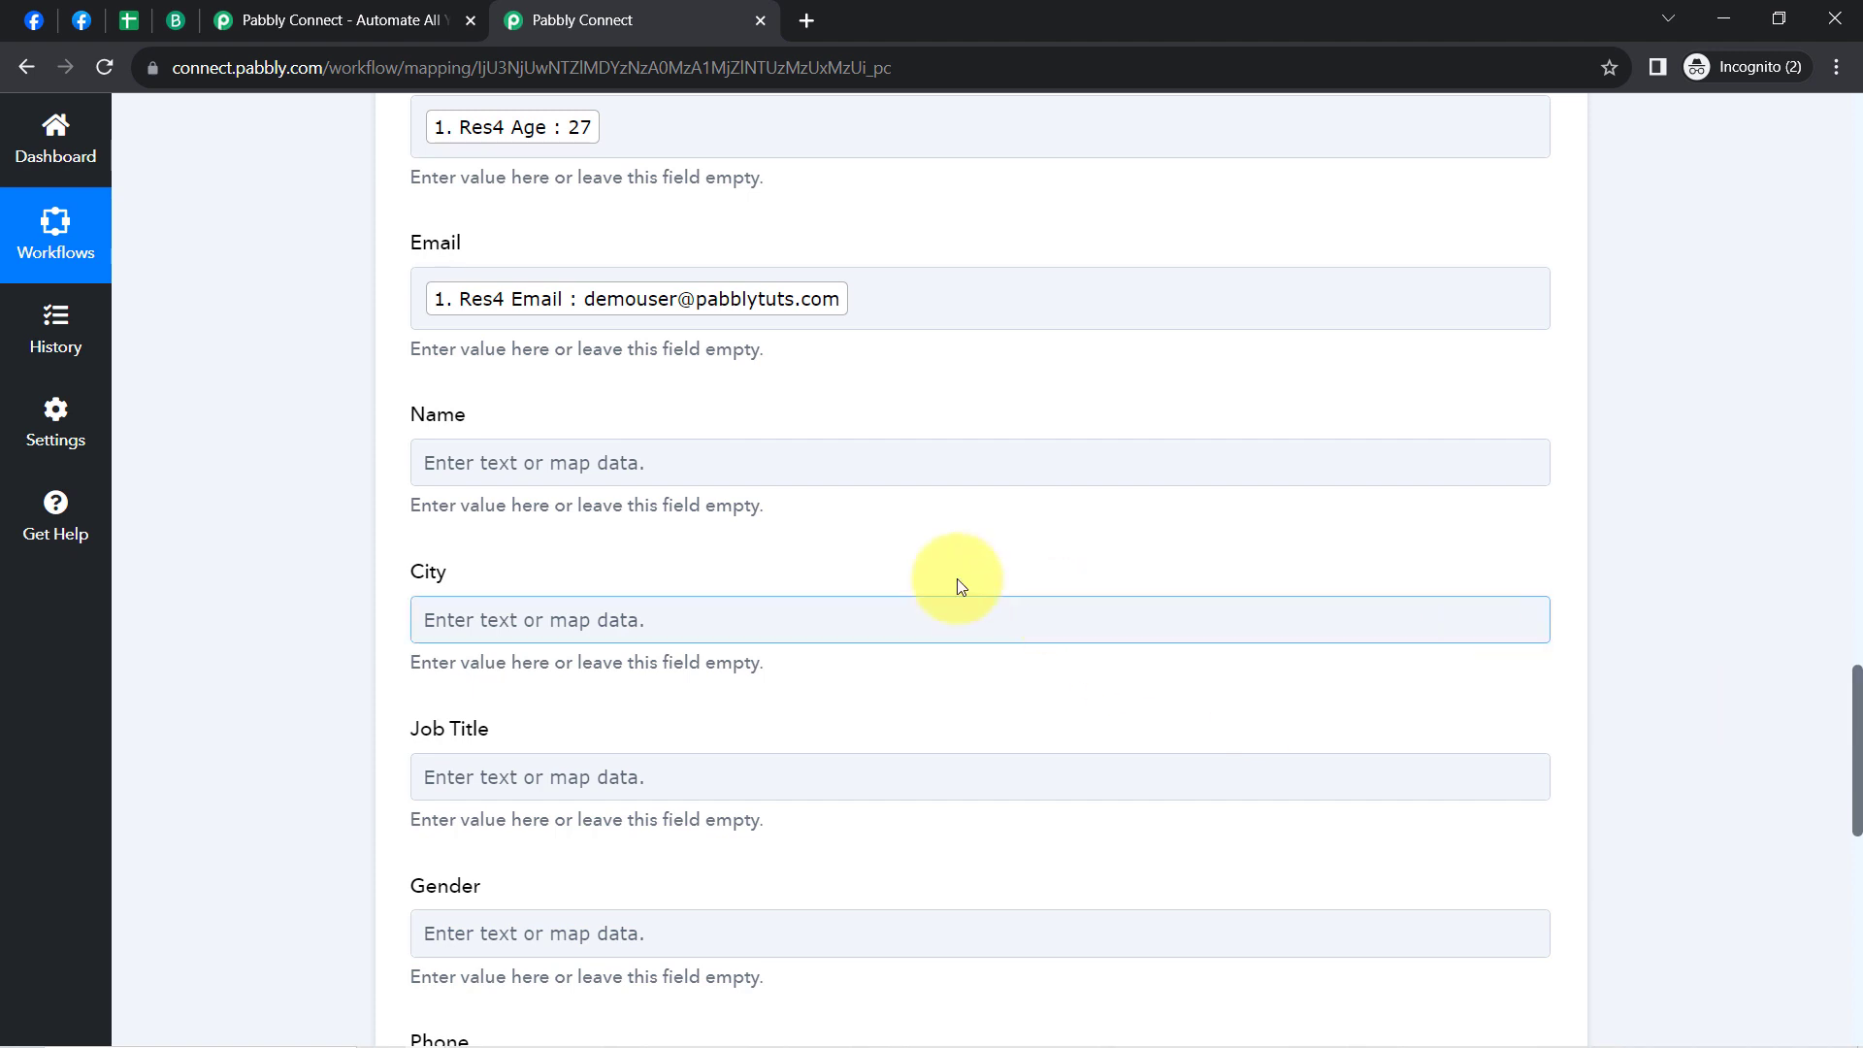
left_click(491, 462)
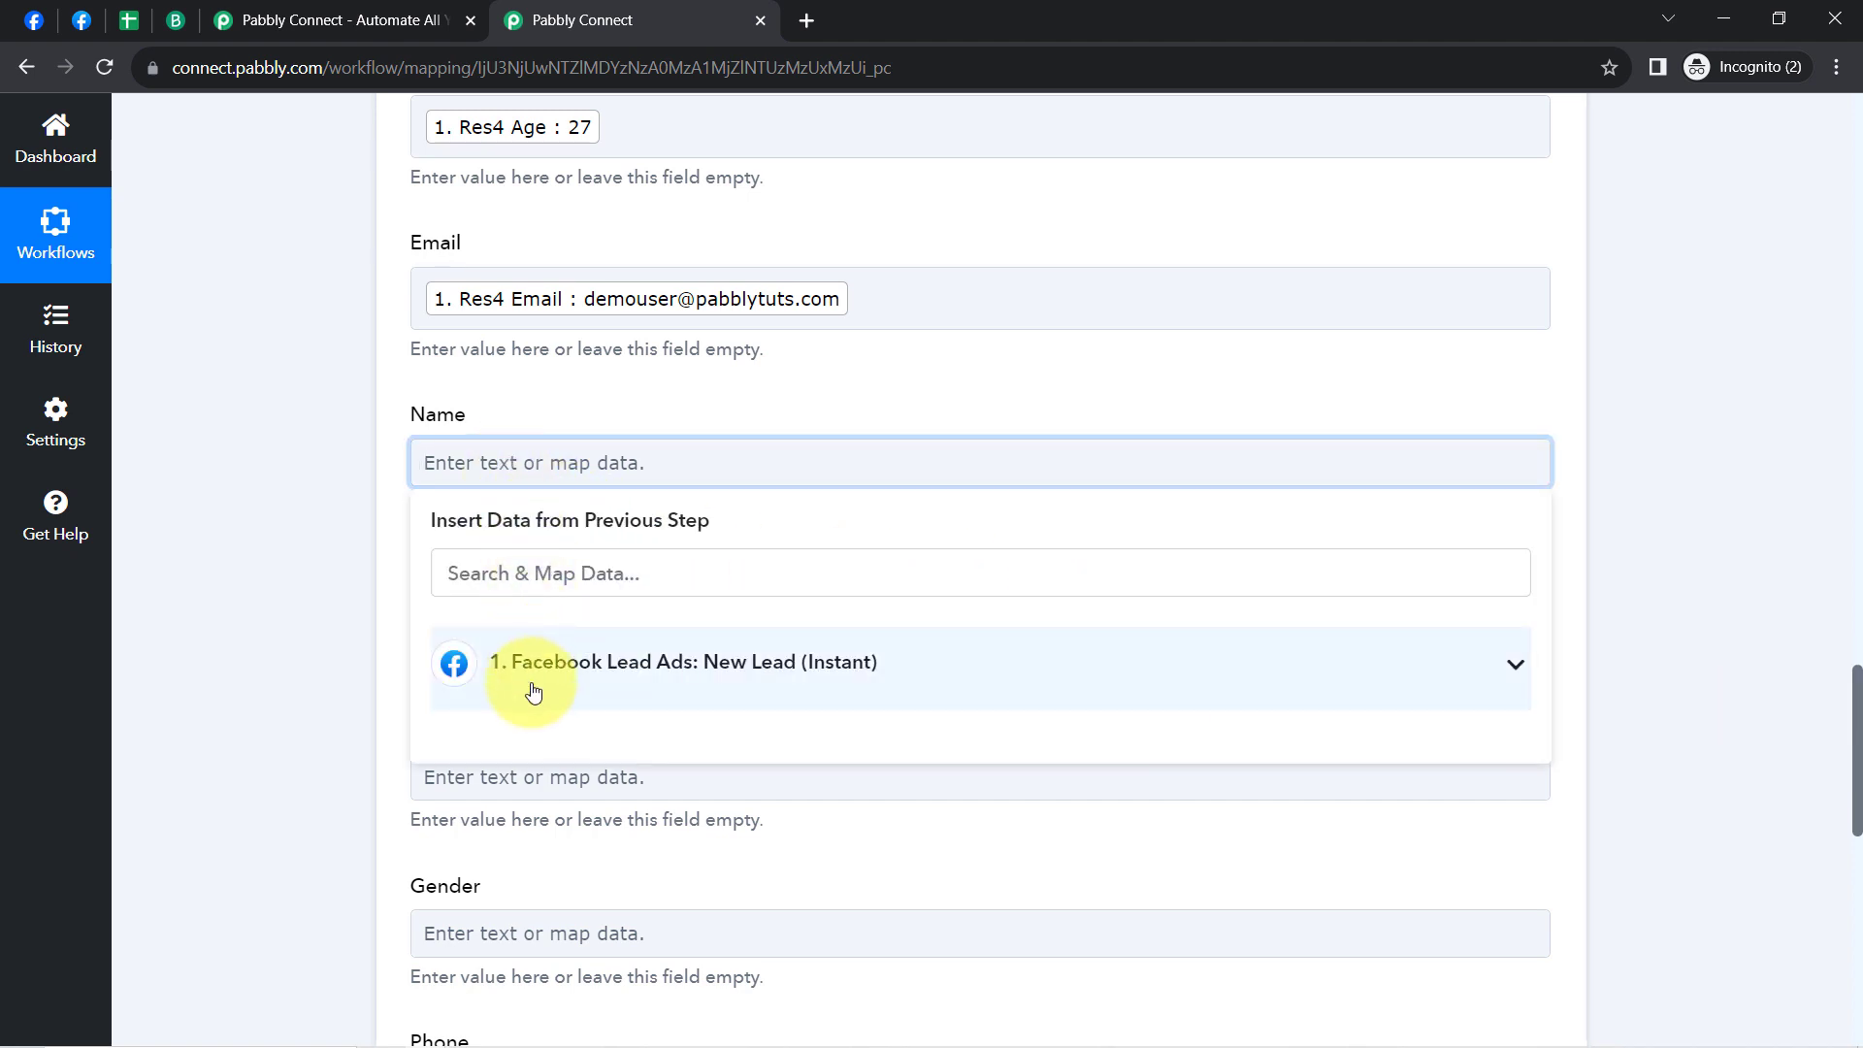
left_click(534, 693)
left_click(582, 787)
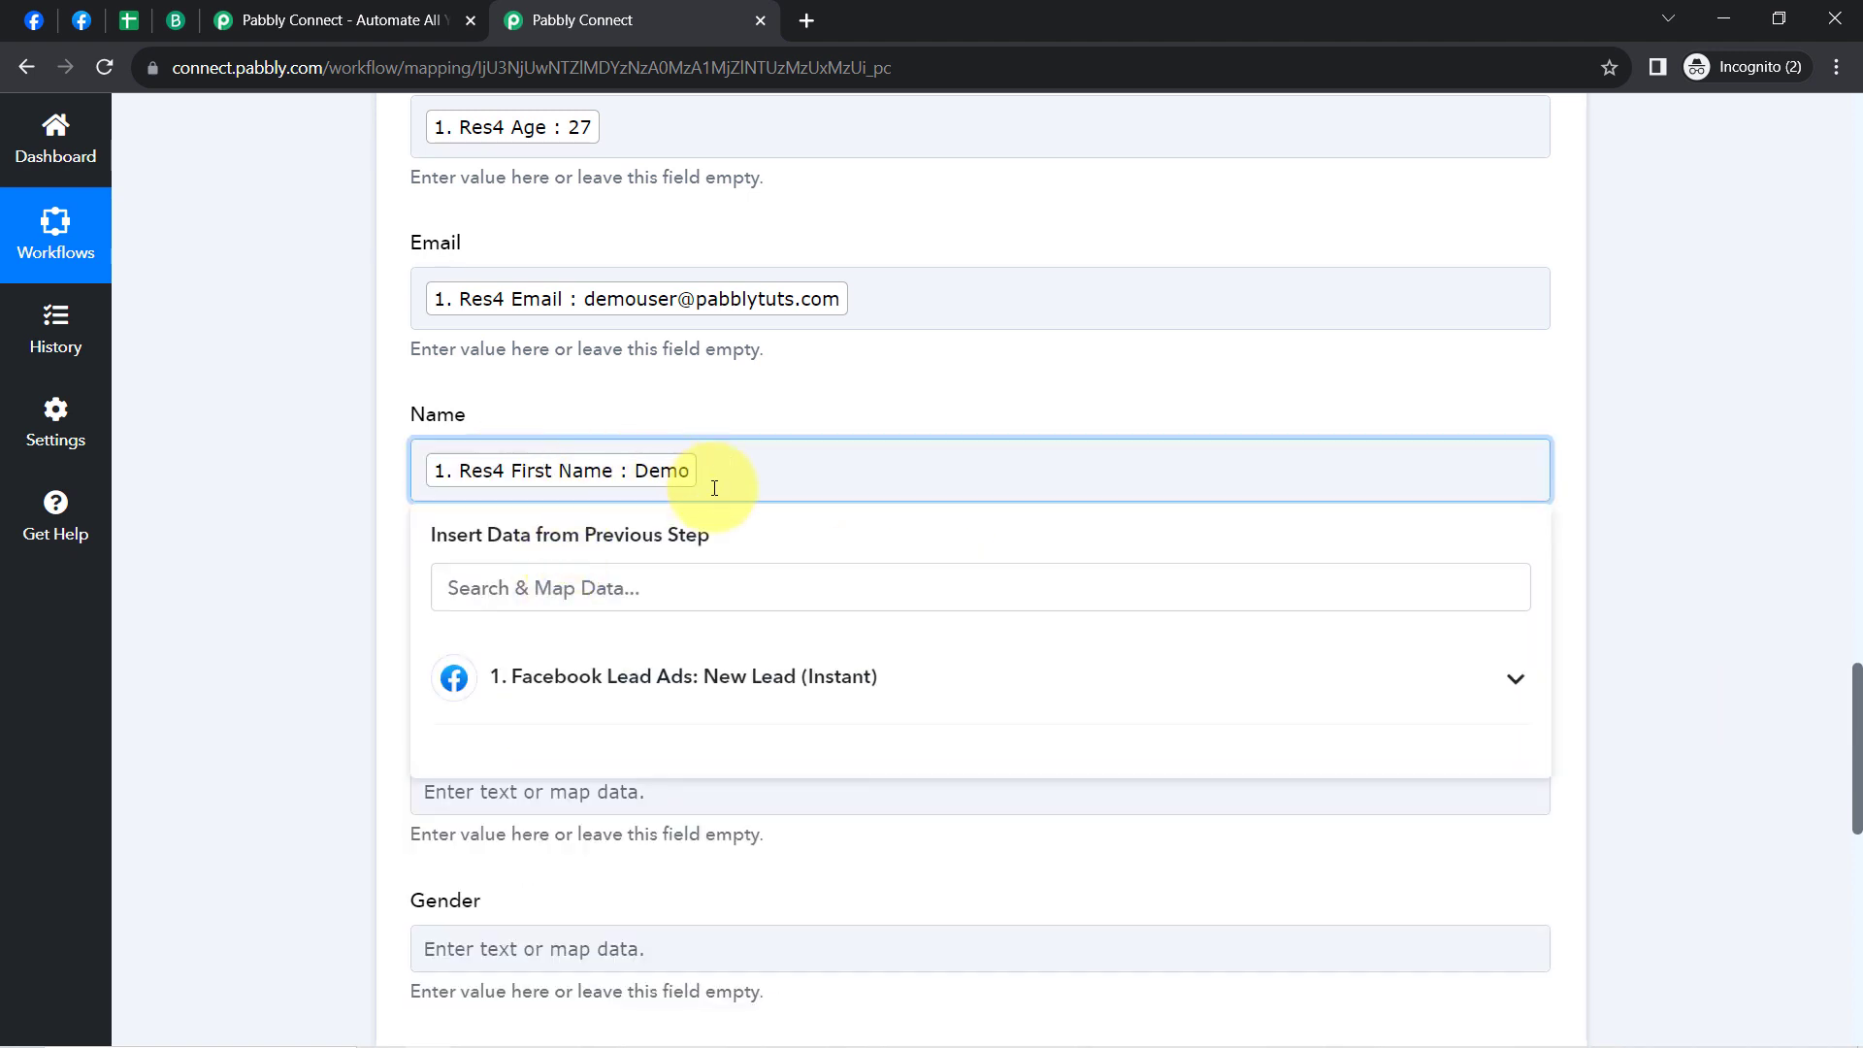
left_click(514, 680)
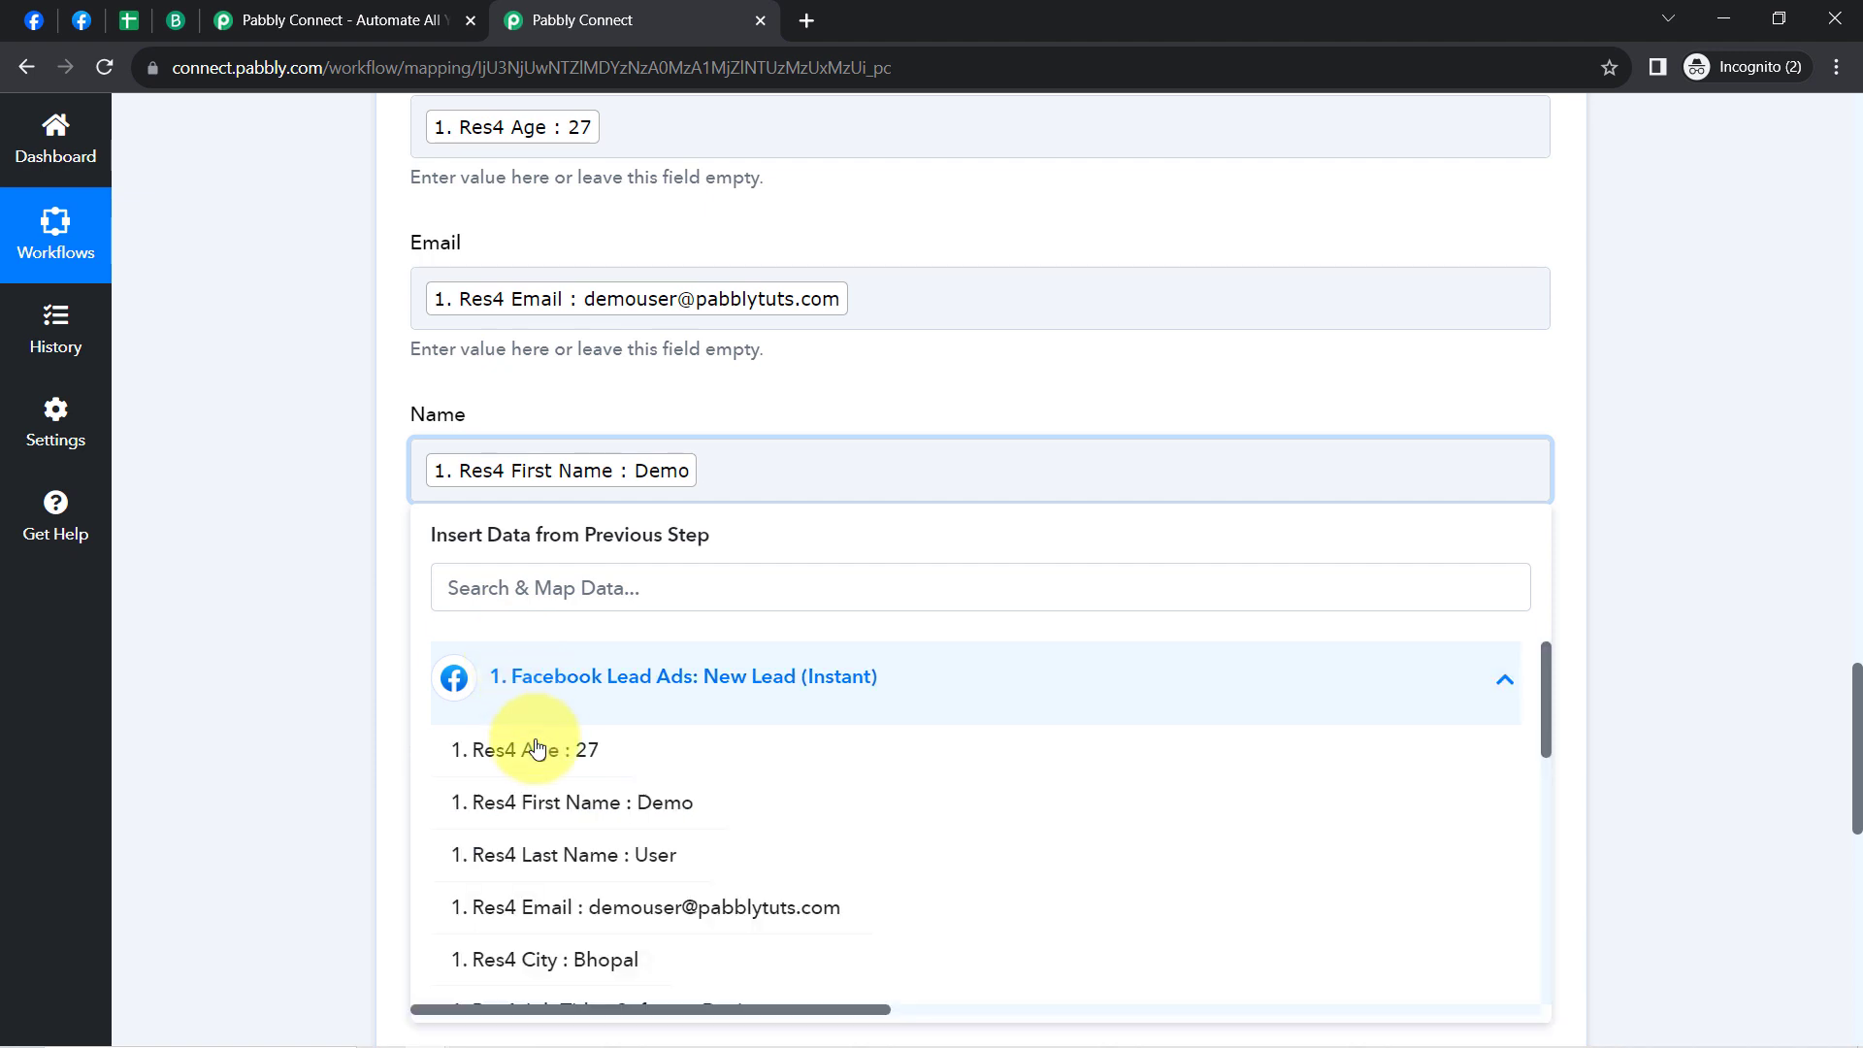
left_click(564, 857)
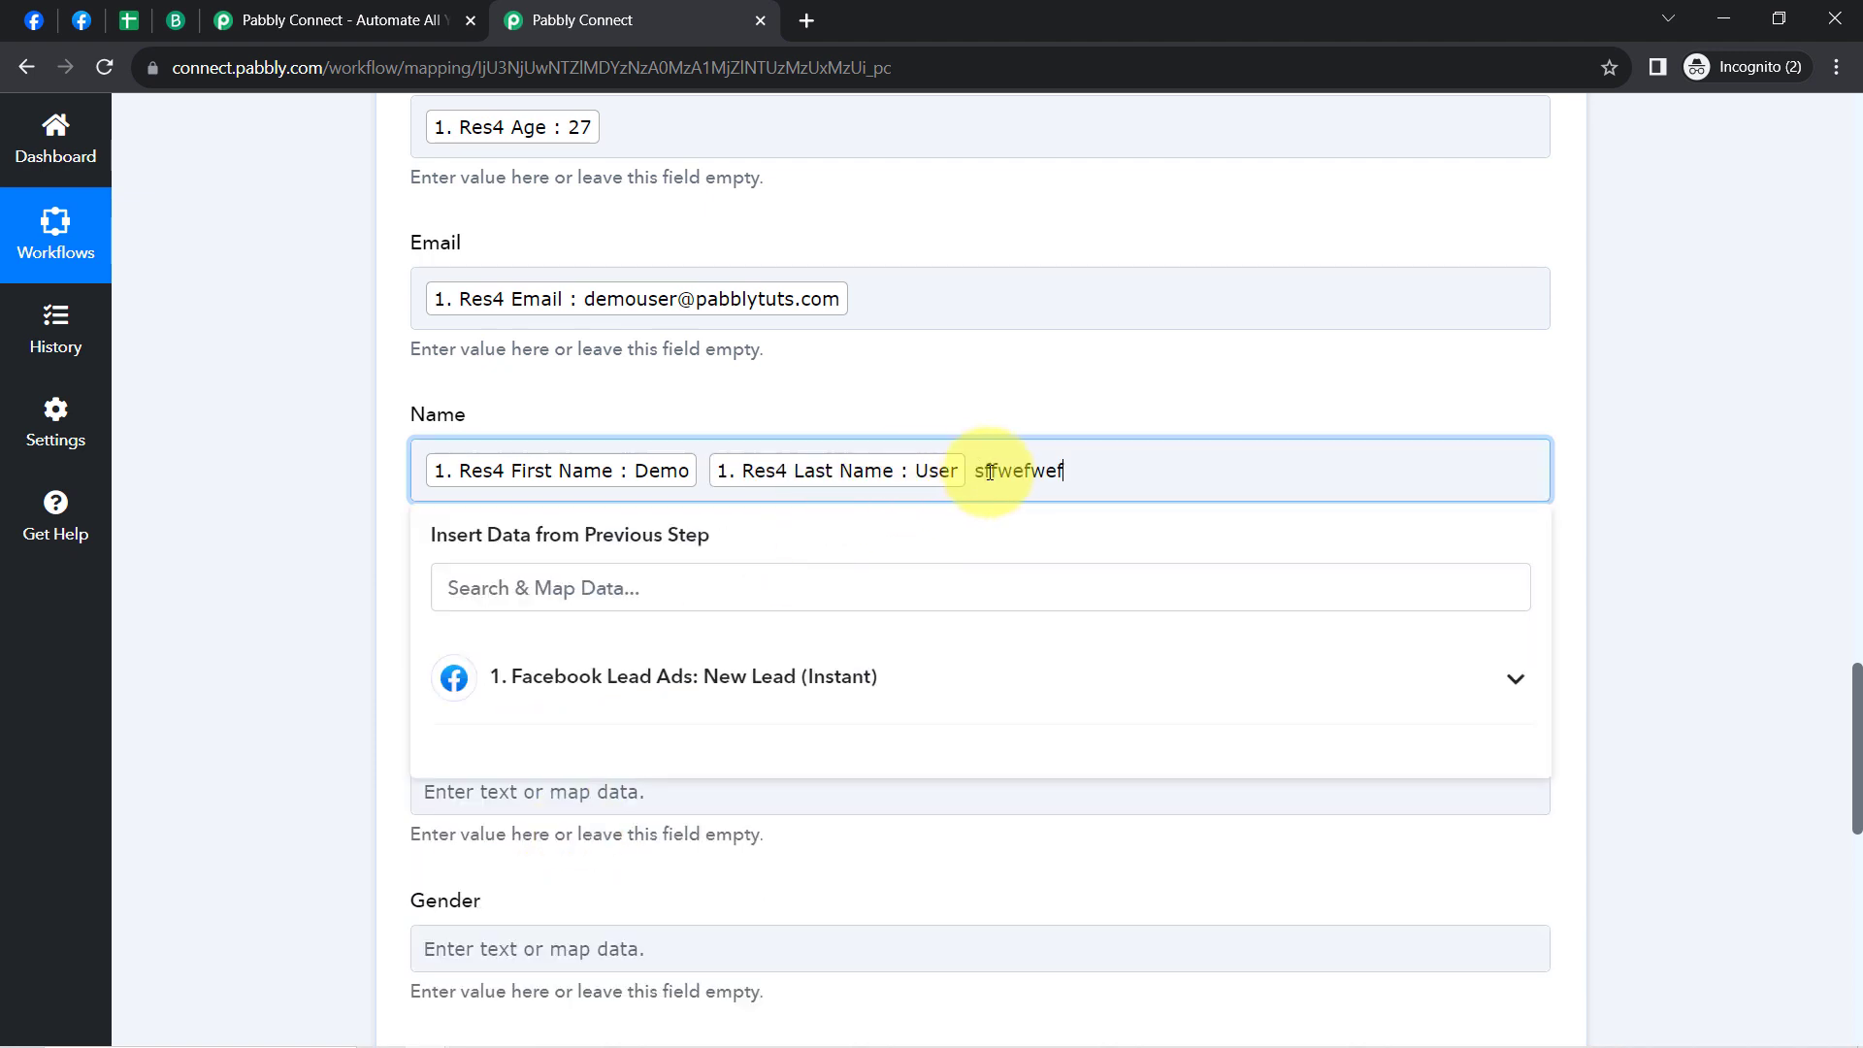
left_click_drag(980, 472, 1119, 487)
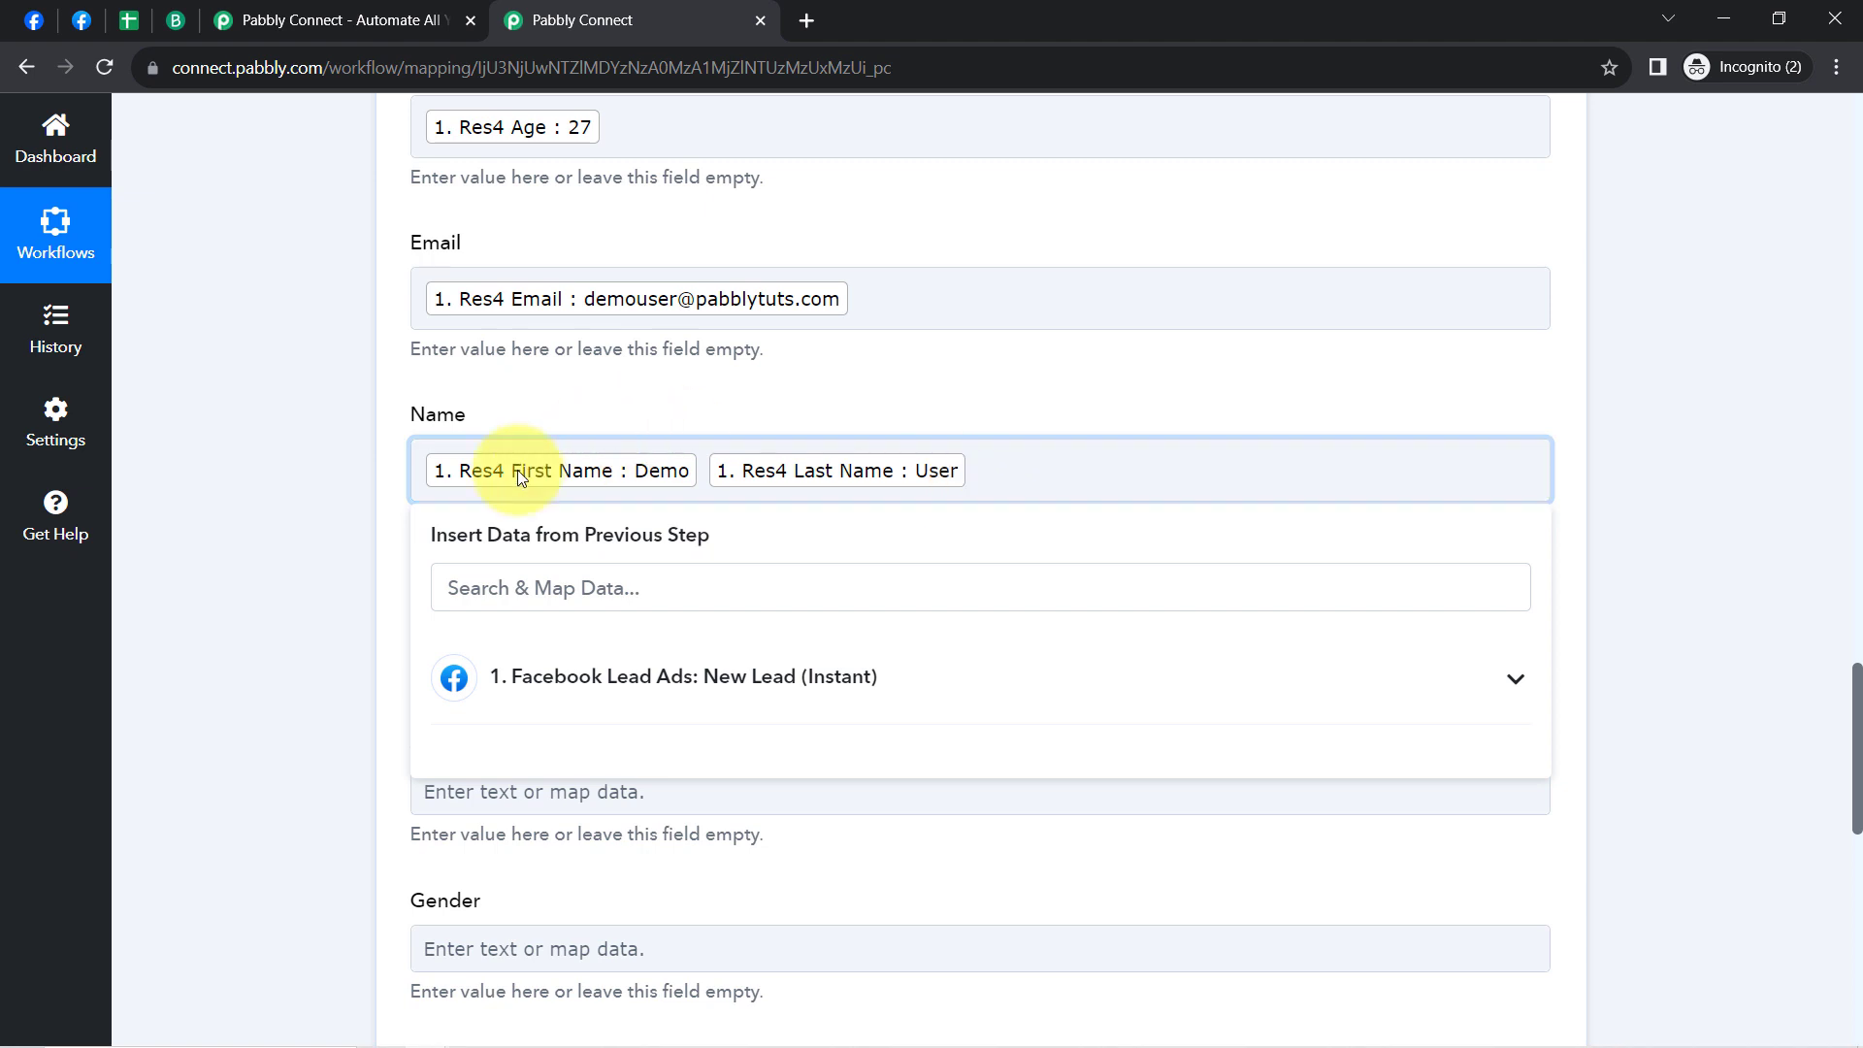
left_click(301, 560)
Step: Map the City field to Res4 City from the Facebook lead, filtering the trigger data by "bh"
left_click(444, 635)
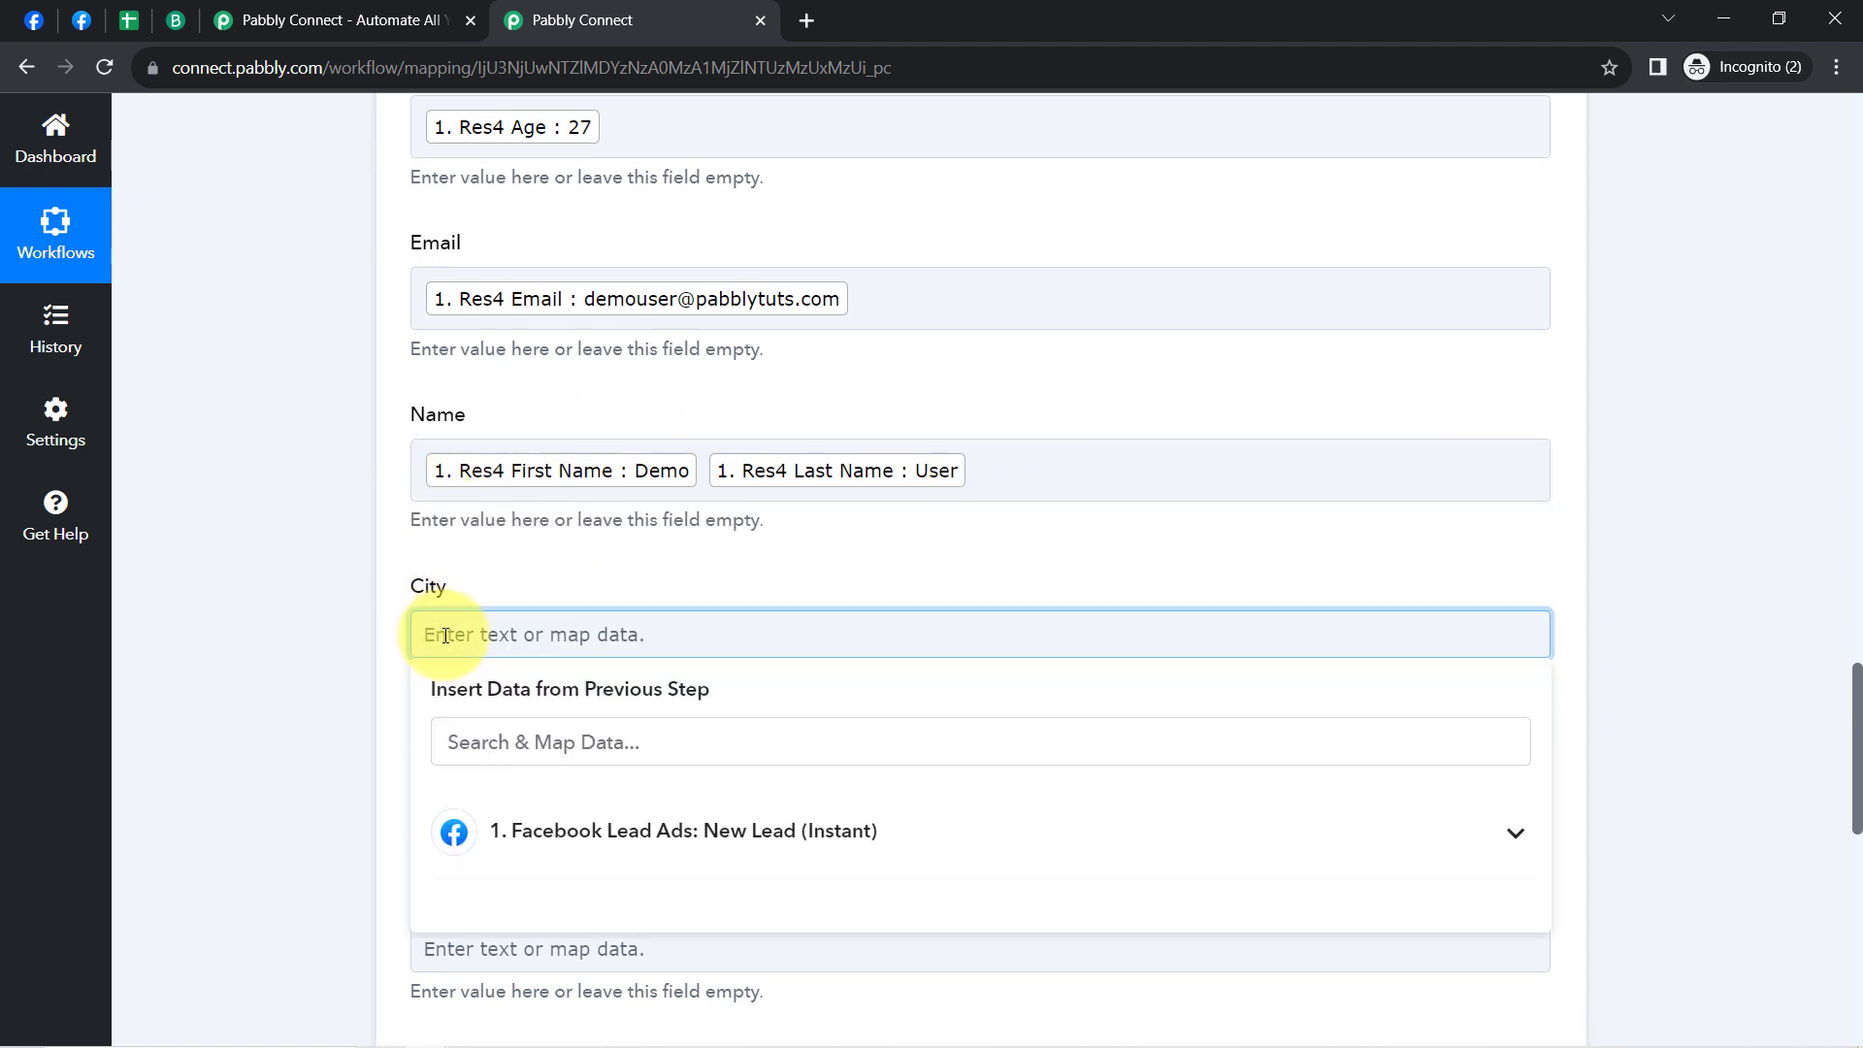
left_click(470, 830)
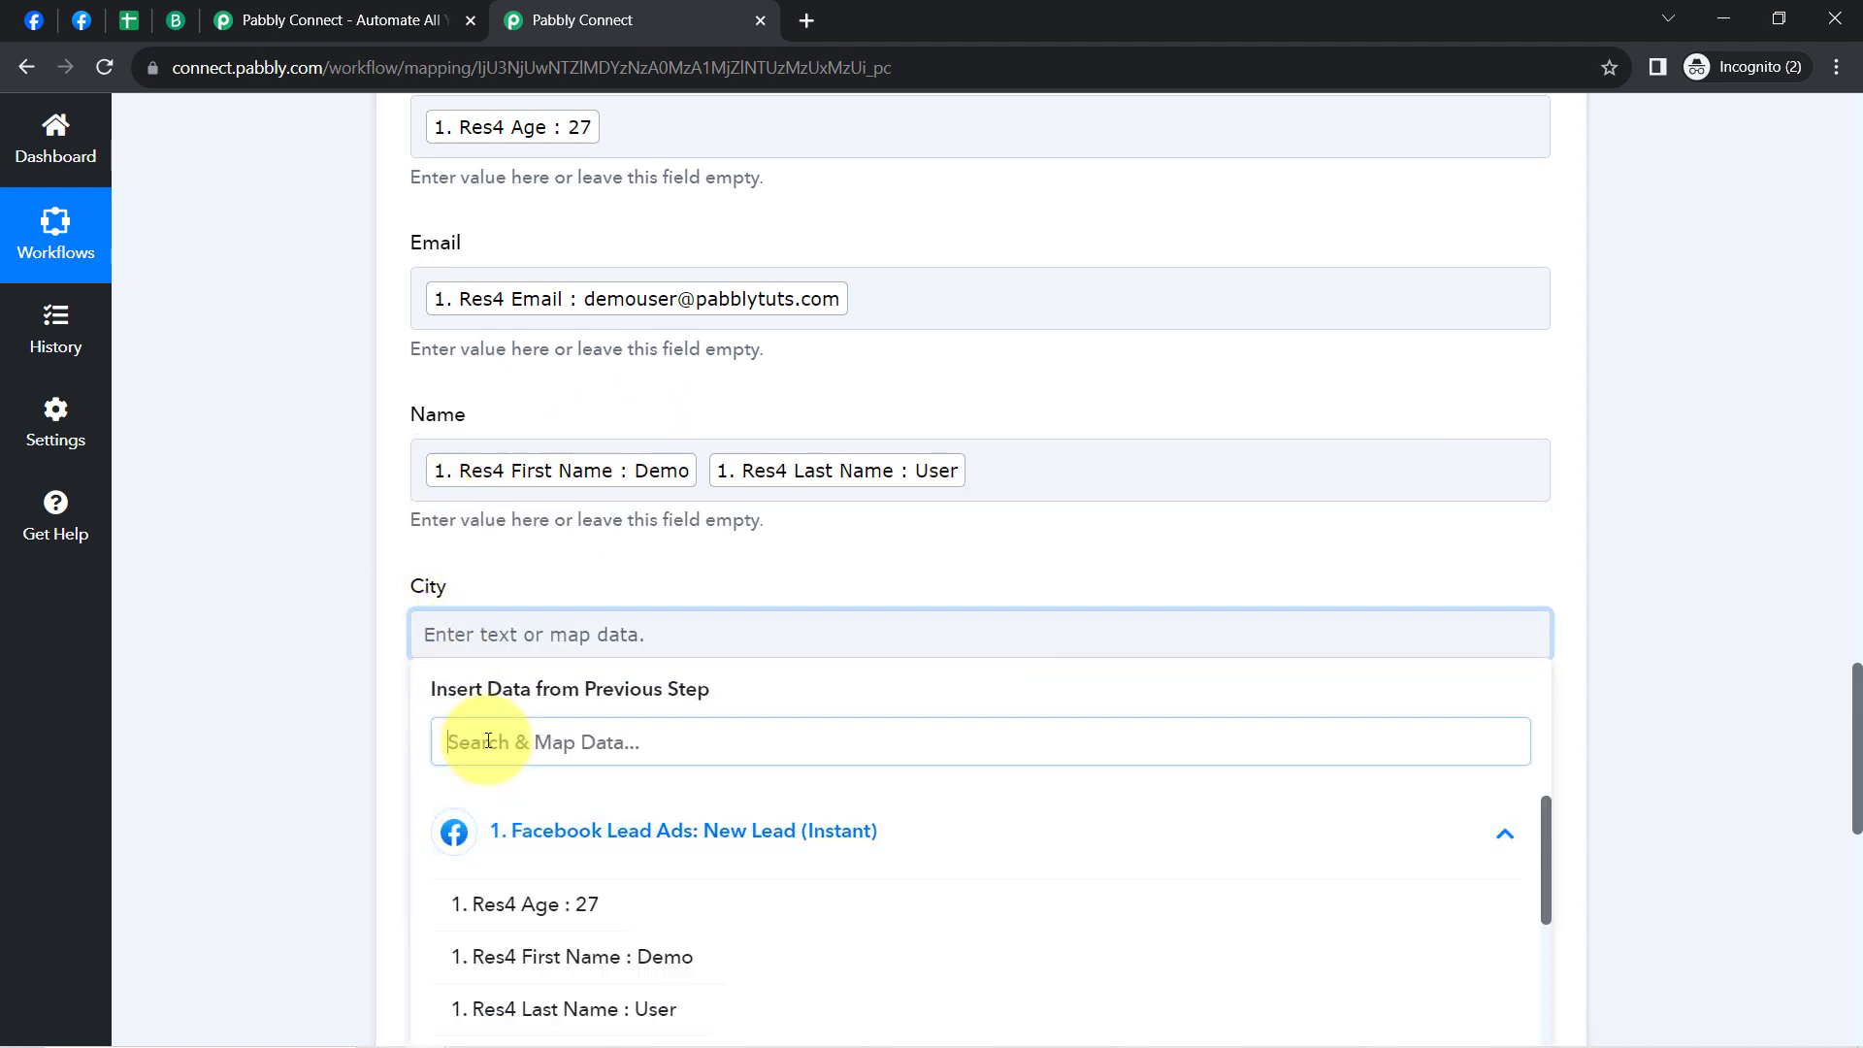
left_click(488, 741)
type("bh")
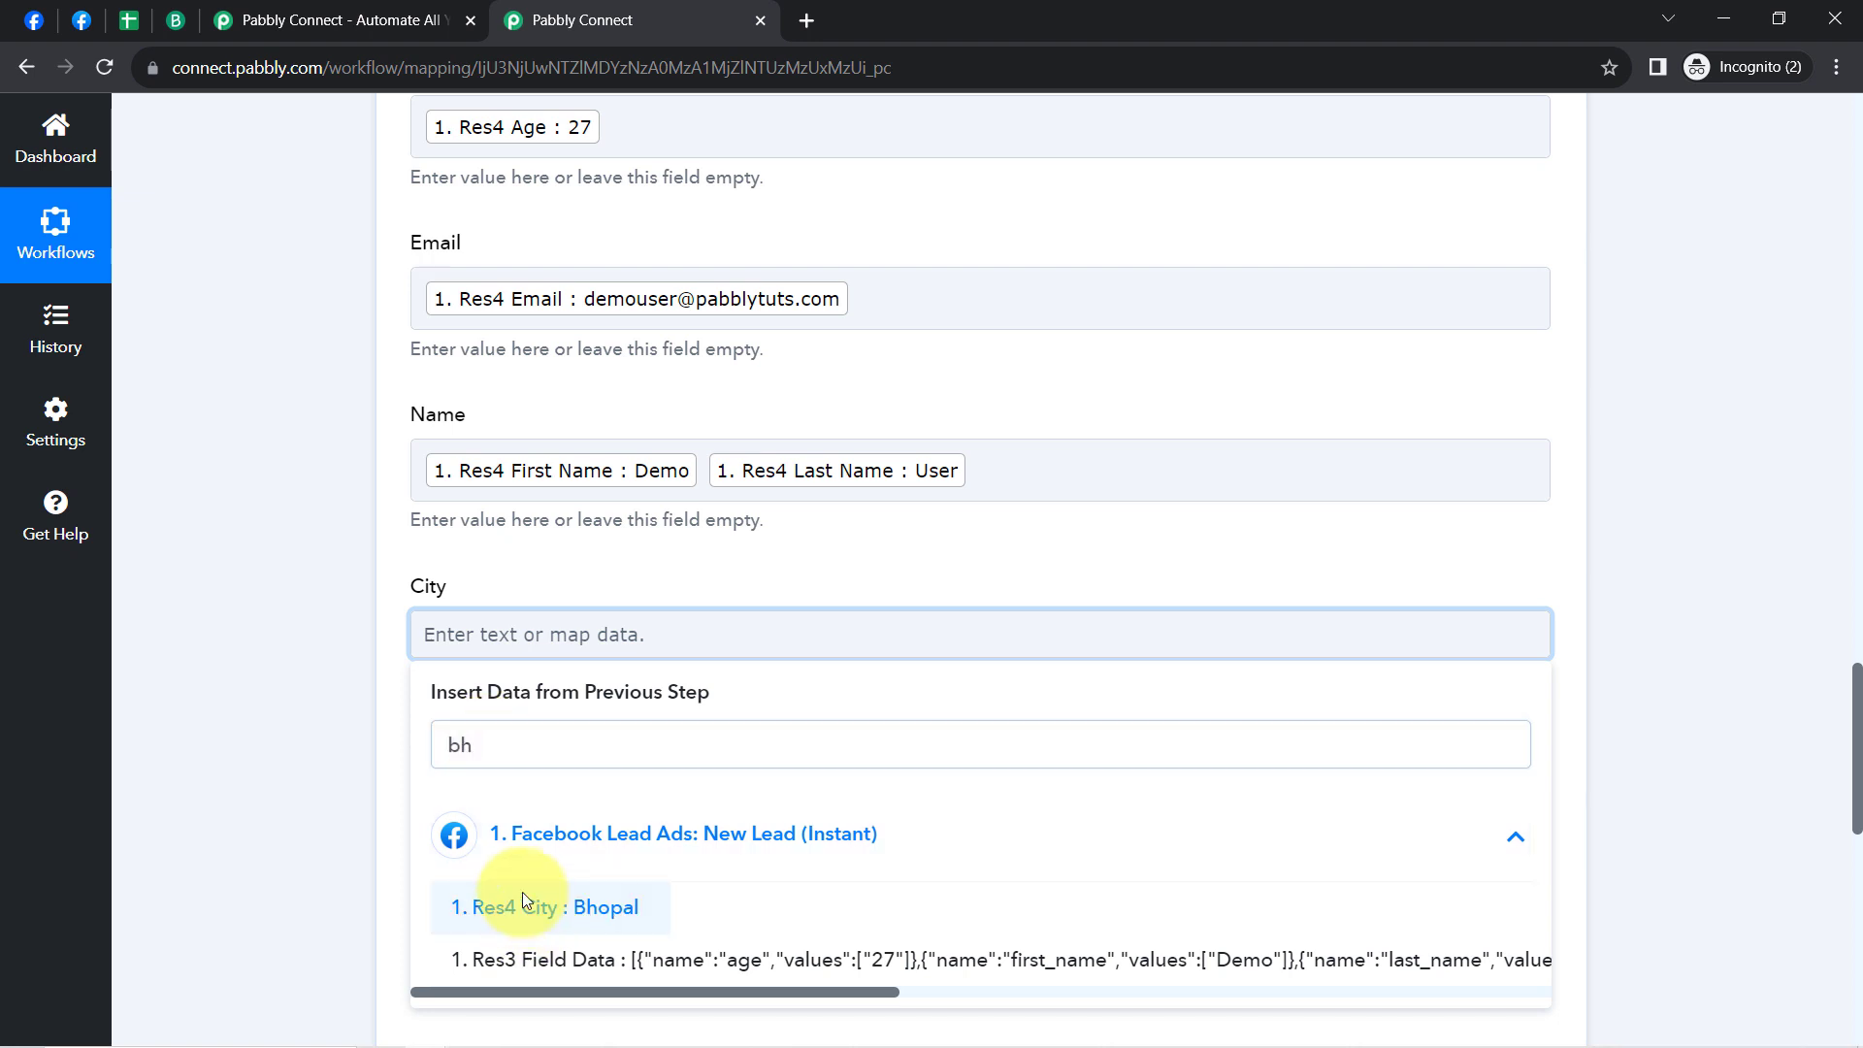
left_click(522, 902)
left_click(1689, 858)
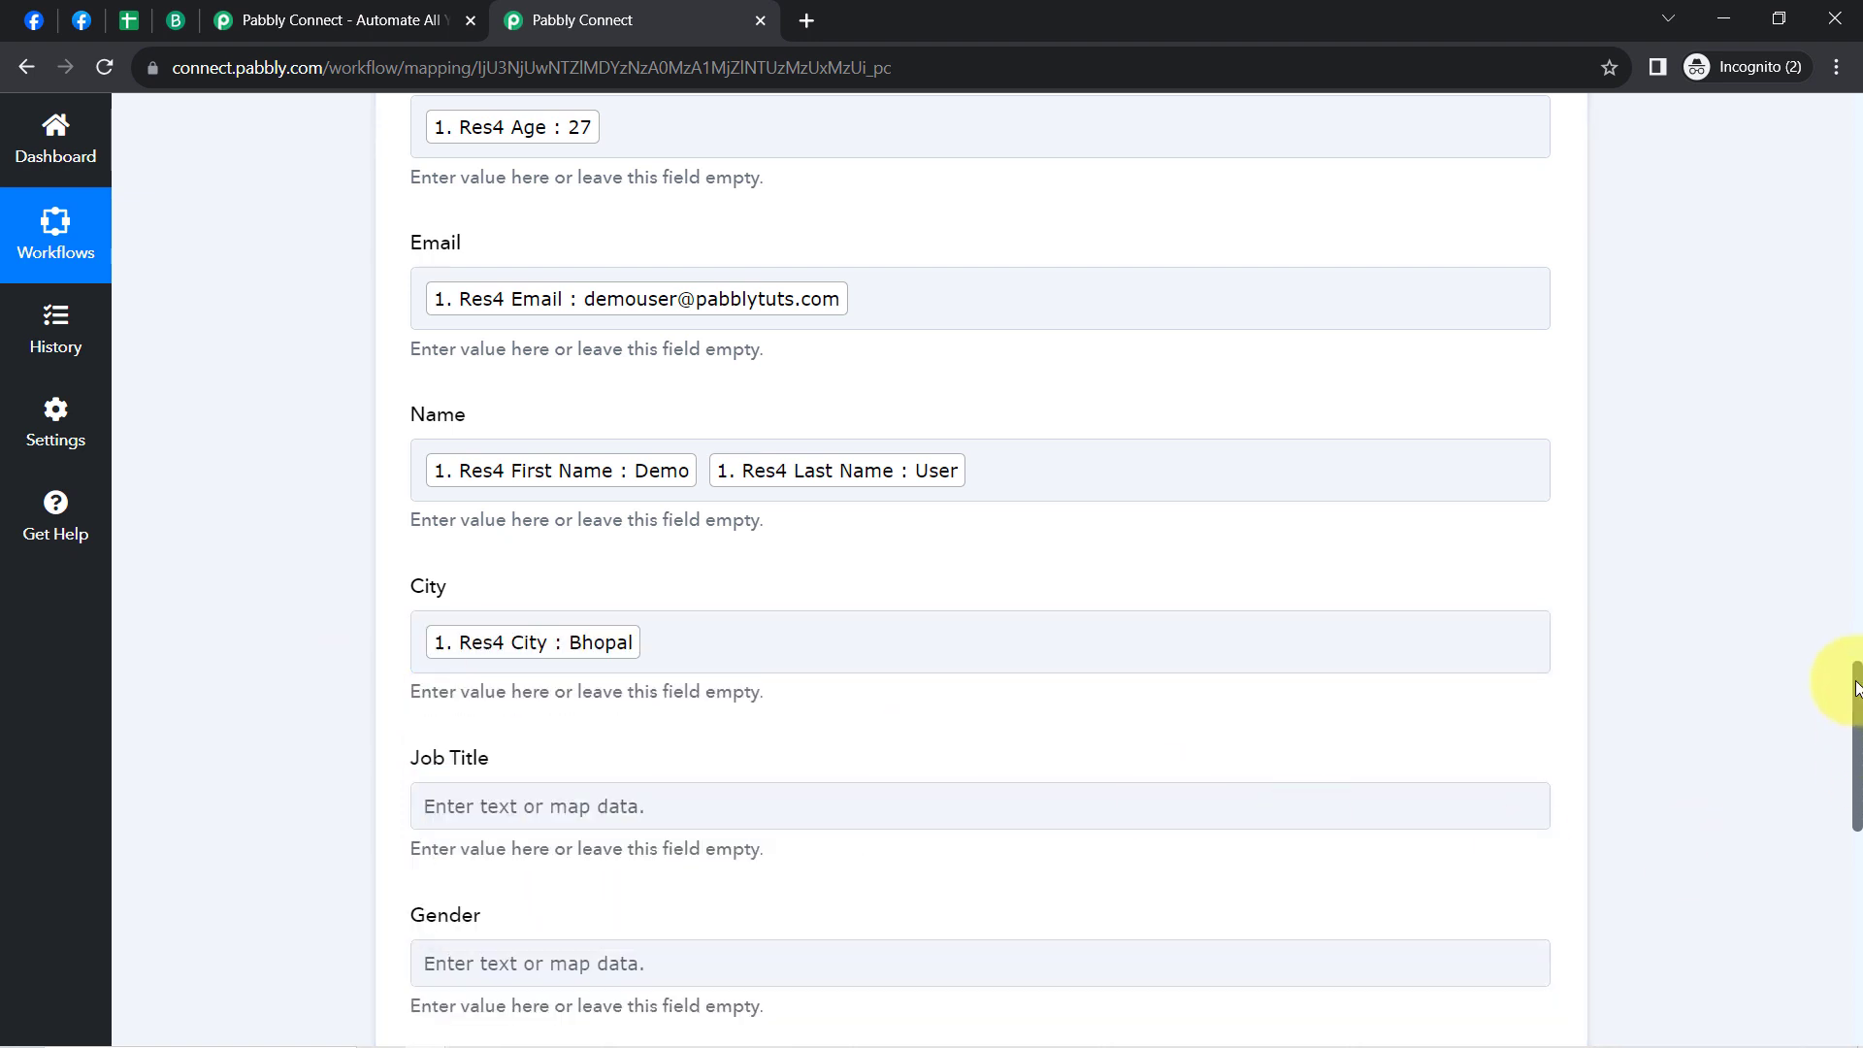
Step: Map the Gender field to Res4 Gender from the Facebook lead, filtering the trigger data by "mal"
left_click_drag(1856, 688, 1850, 770)
left_click(466, 495)
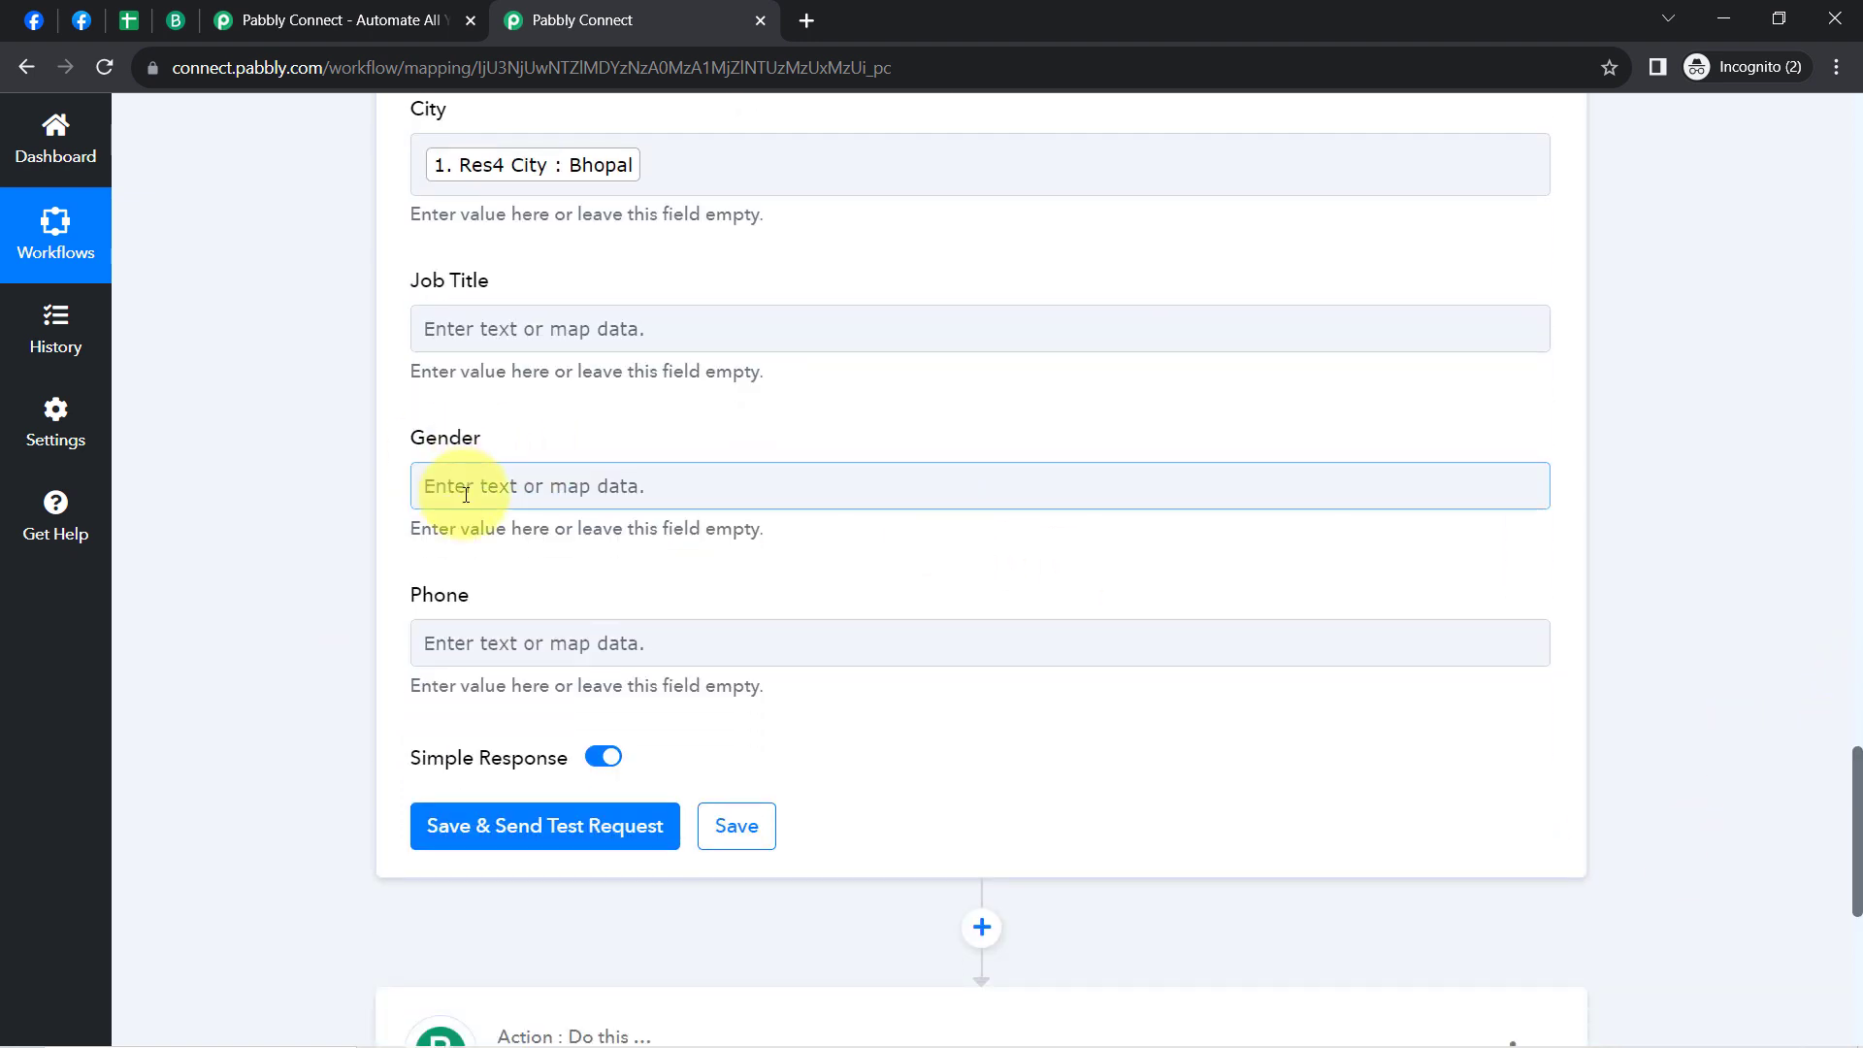
left_click(485, 606)
type("m")
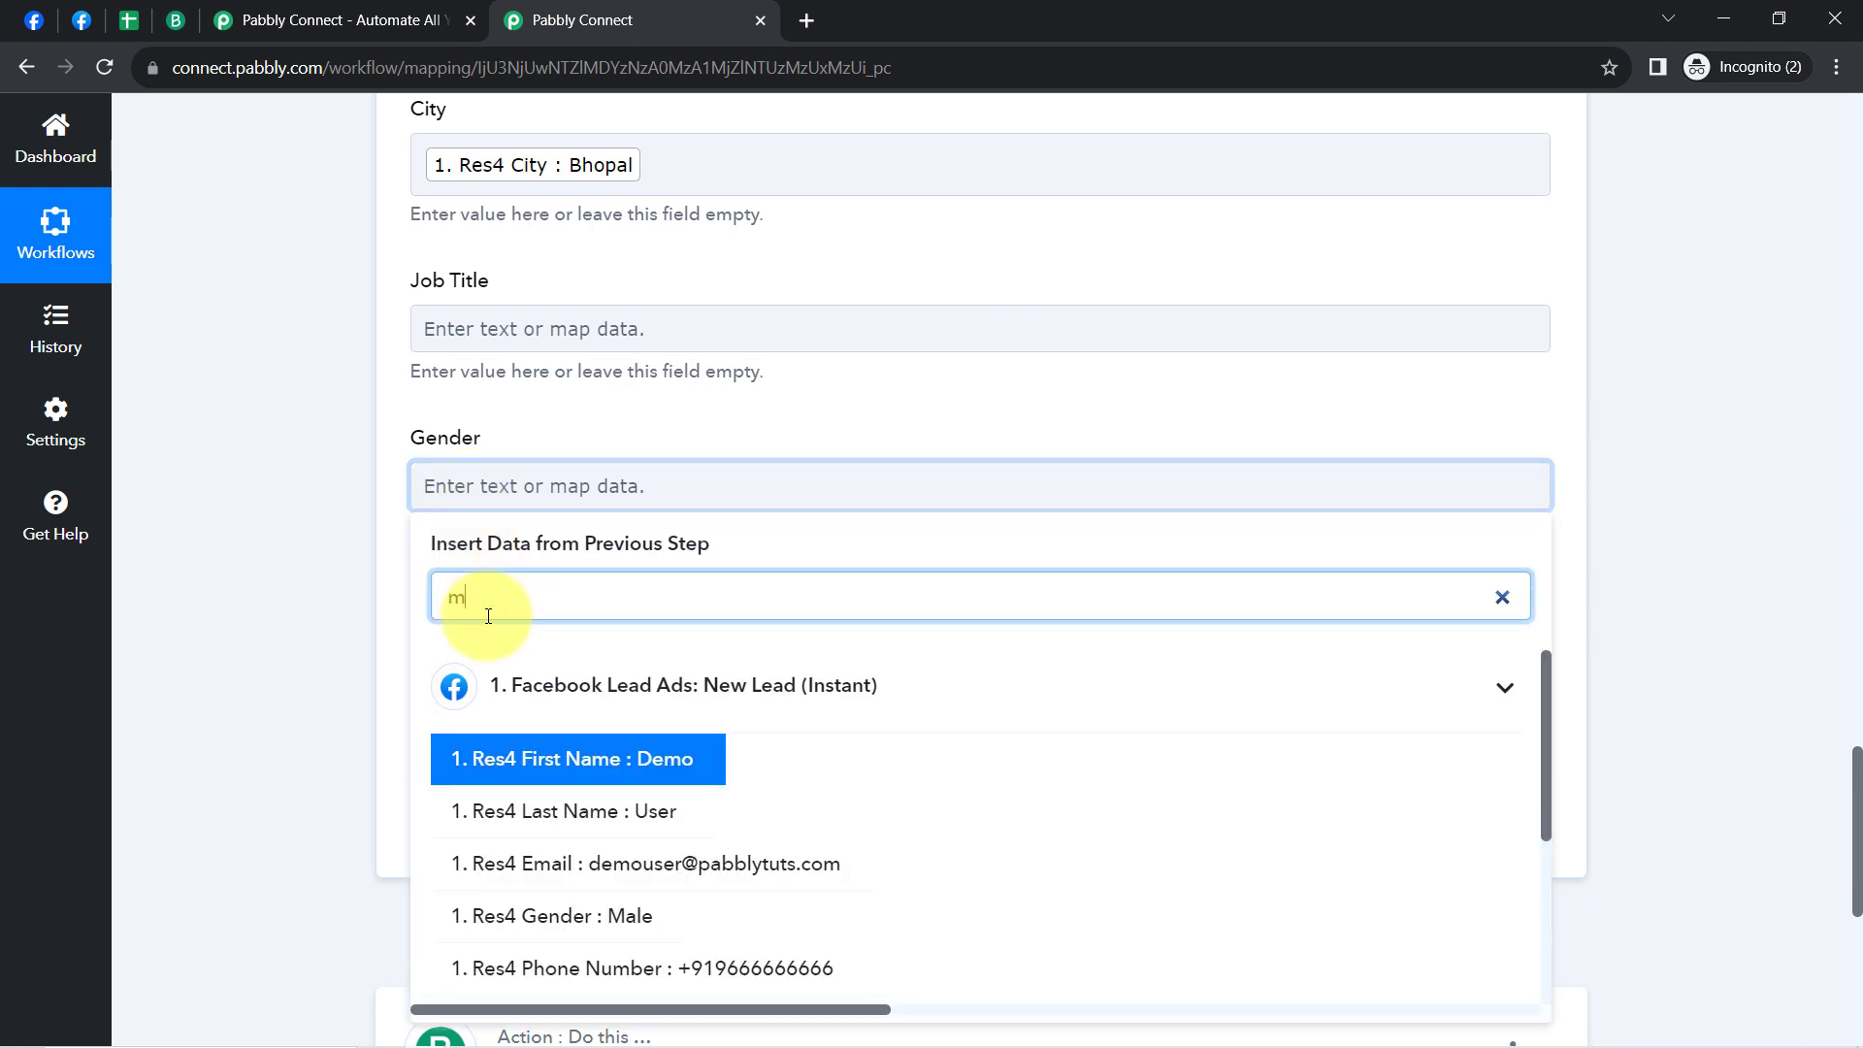
type("al")
left_click(499, 644)
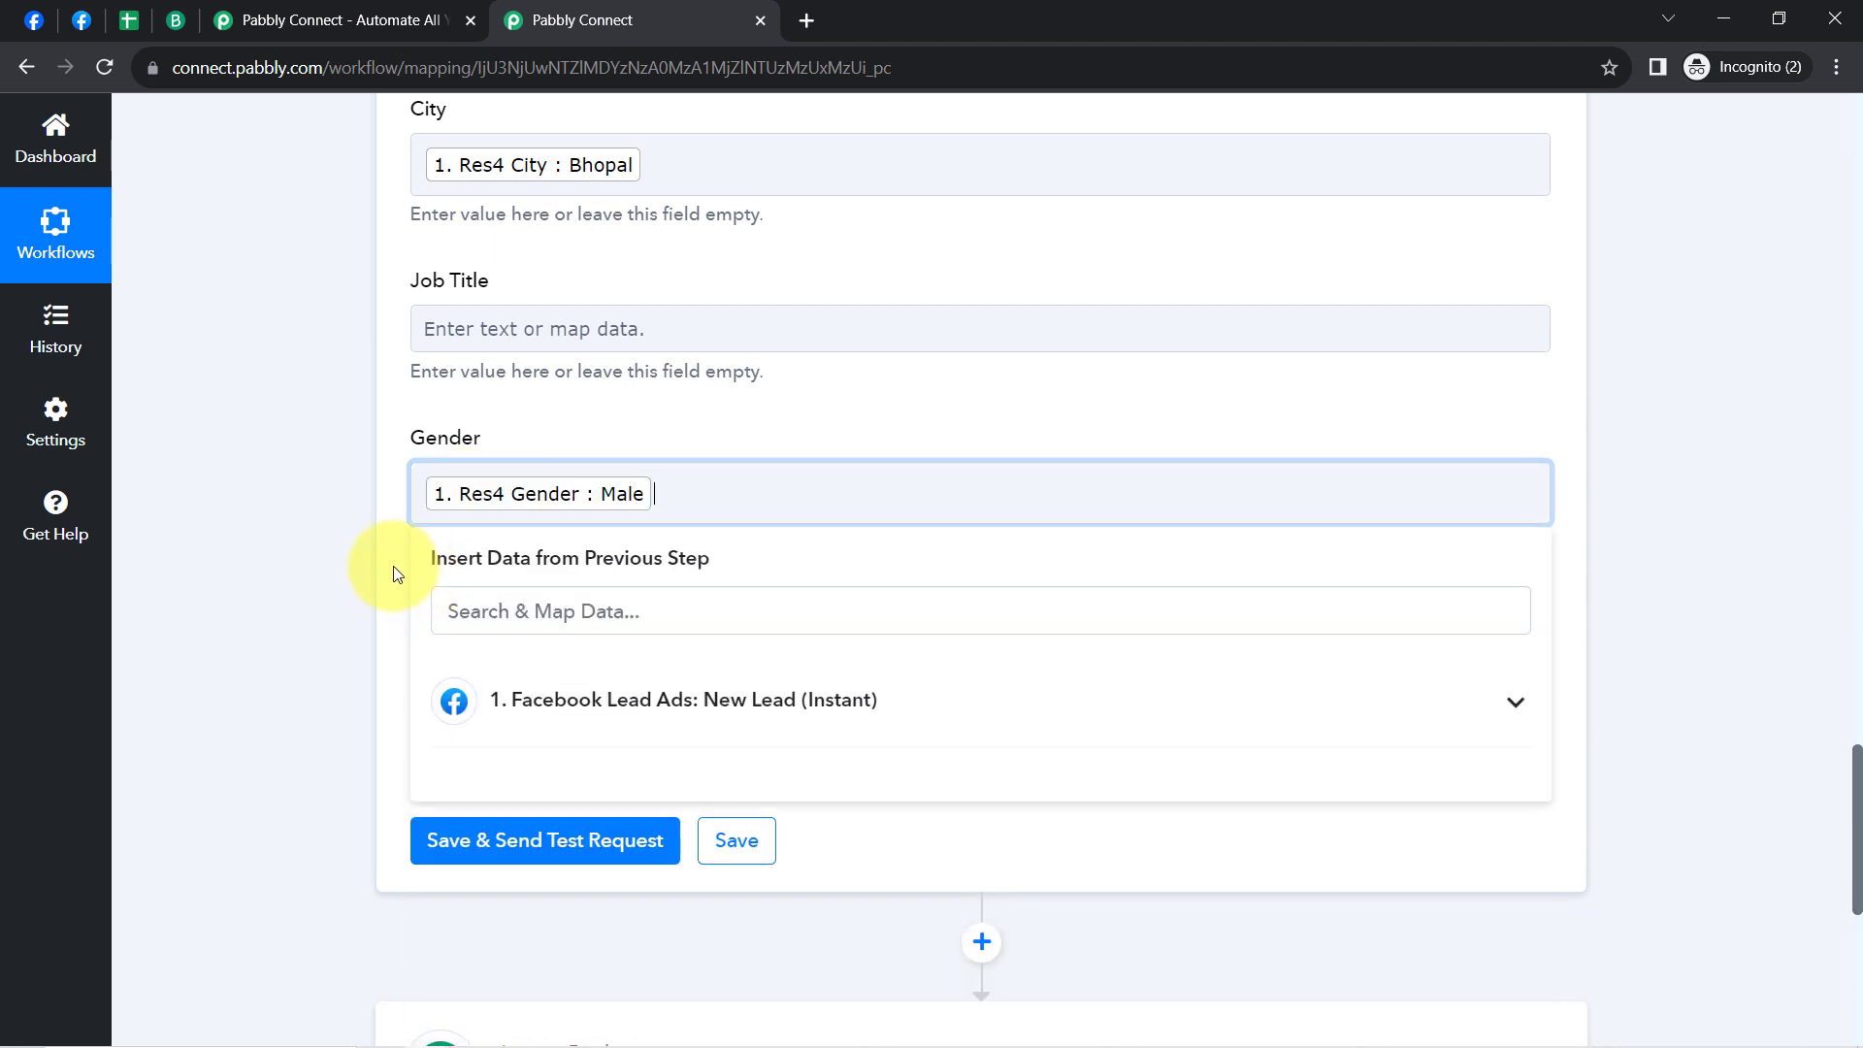
left_click(393, 573)
Step: Map the Phone field to Res4 Phone Number from the Facebook lead's trigger data
left_click(481, 648)
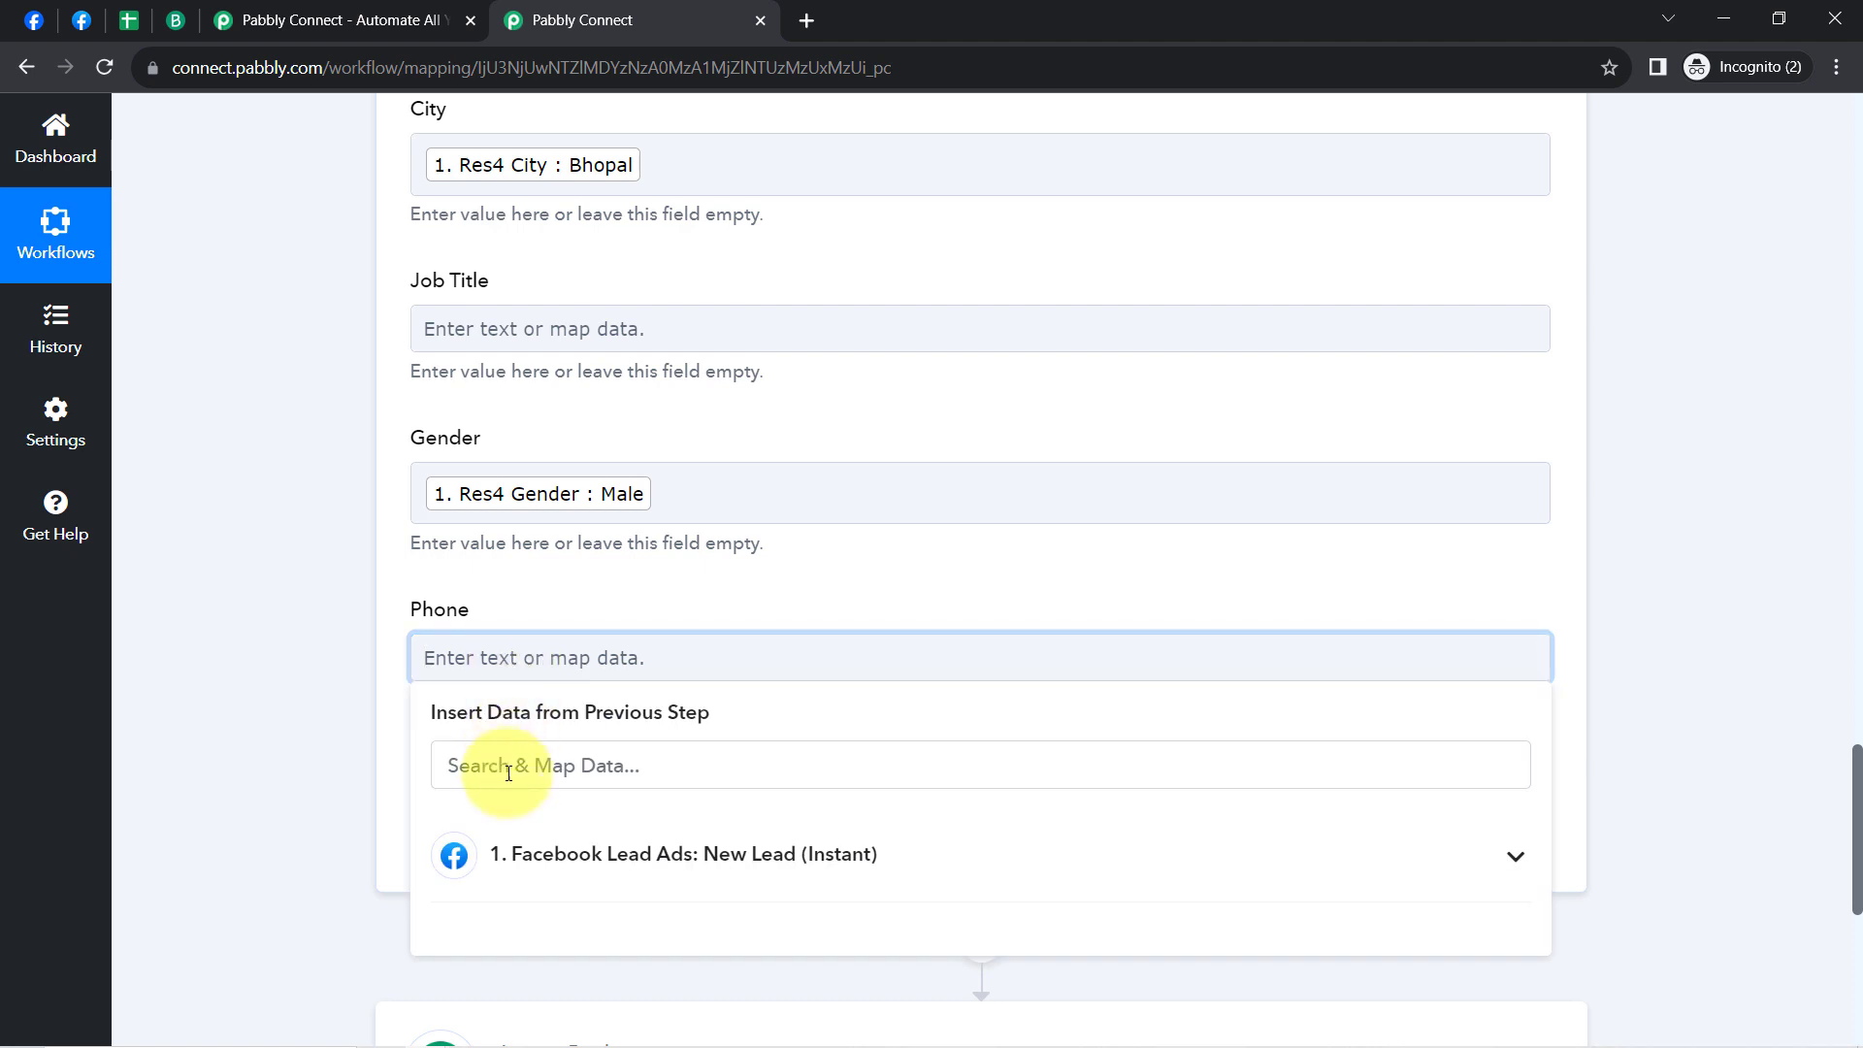
left_click(508, 773)
left_click(439, 653)
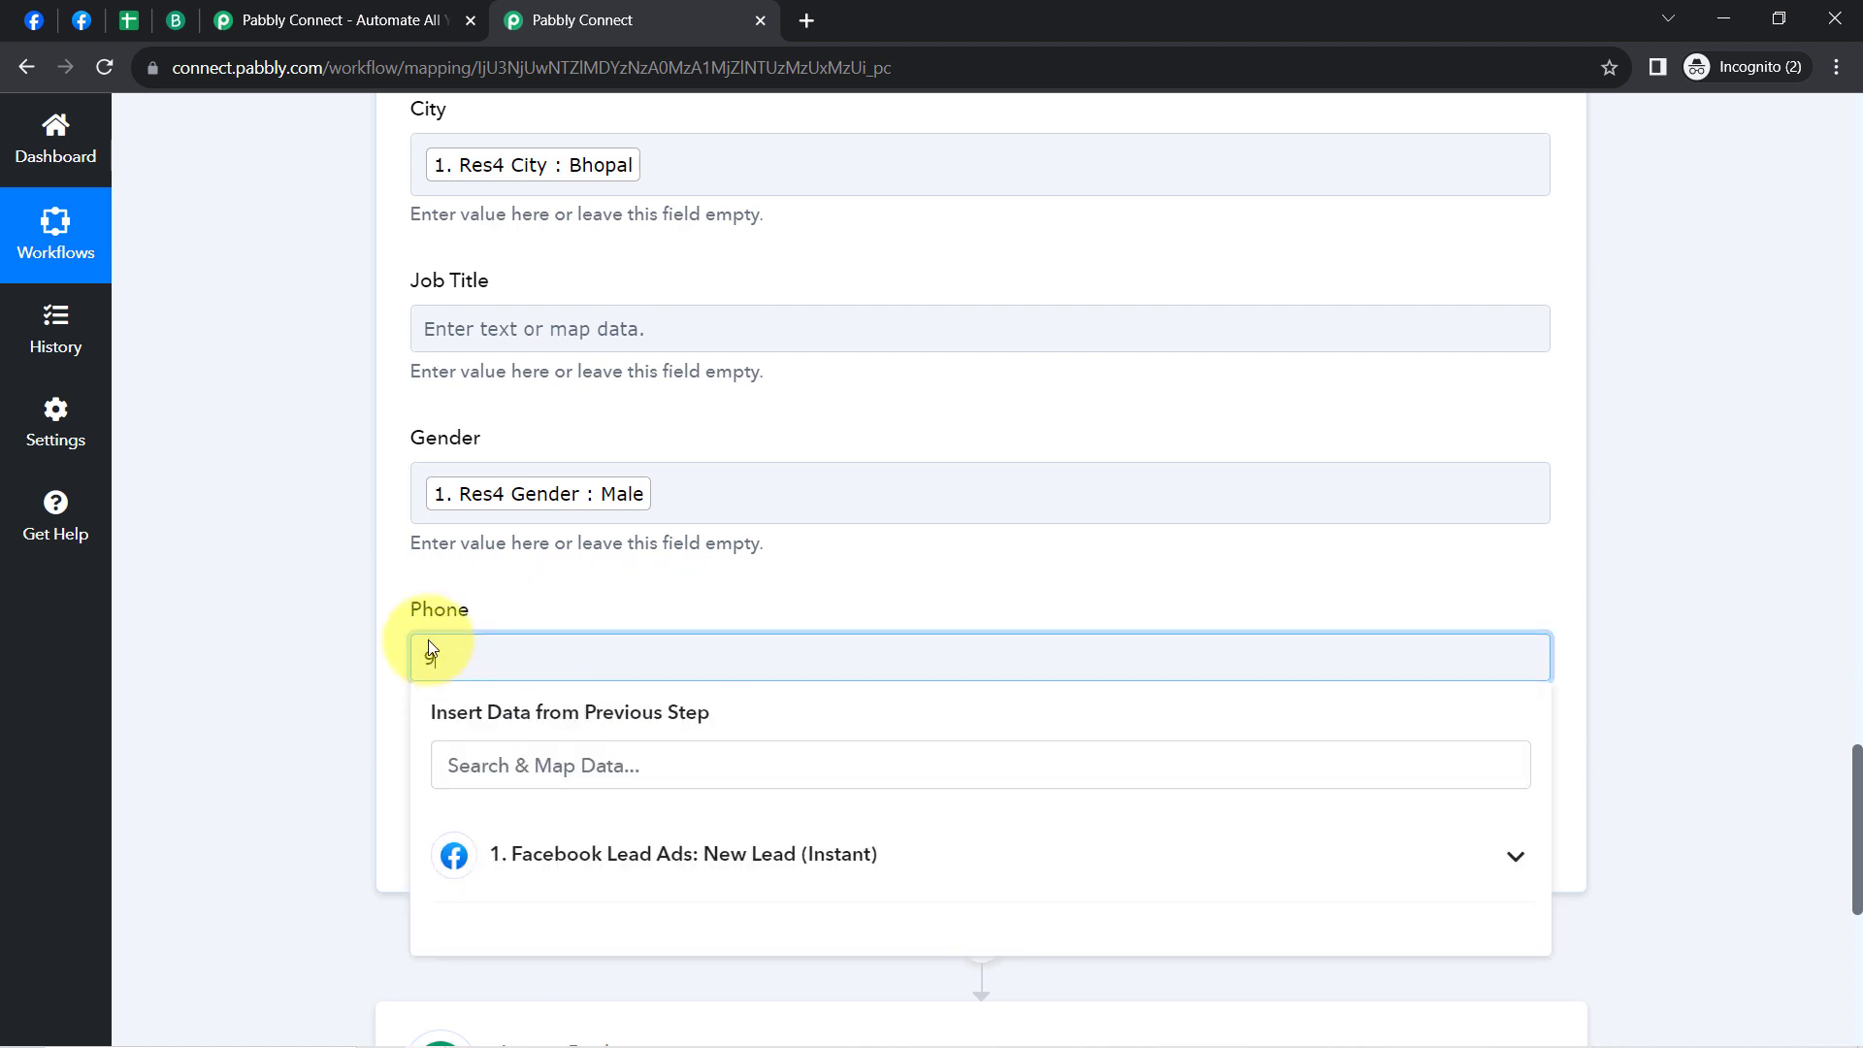
left_click(334, 626)
left_click(490, 657)
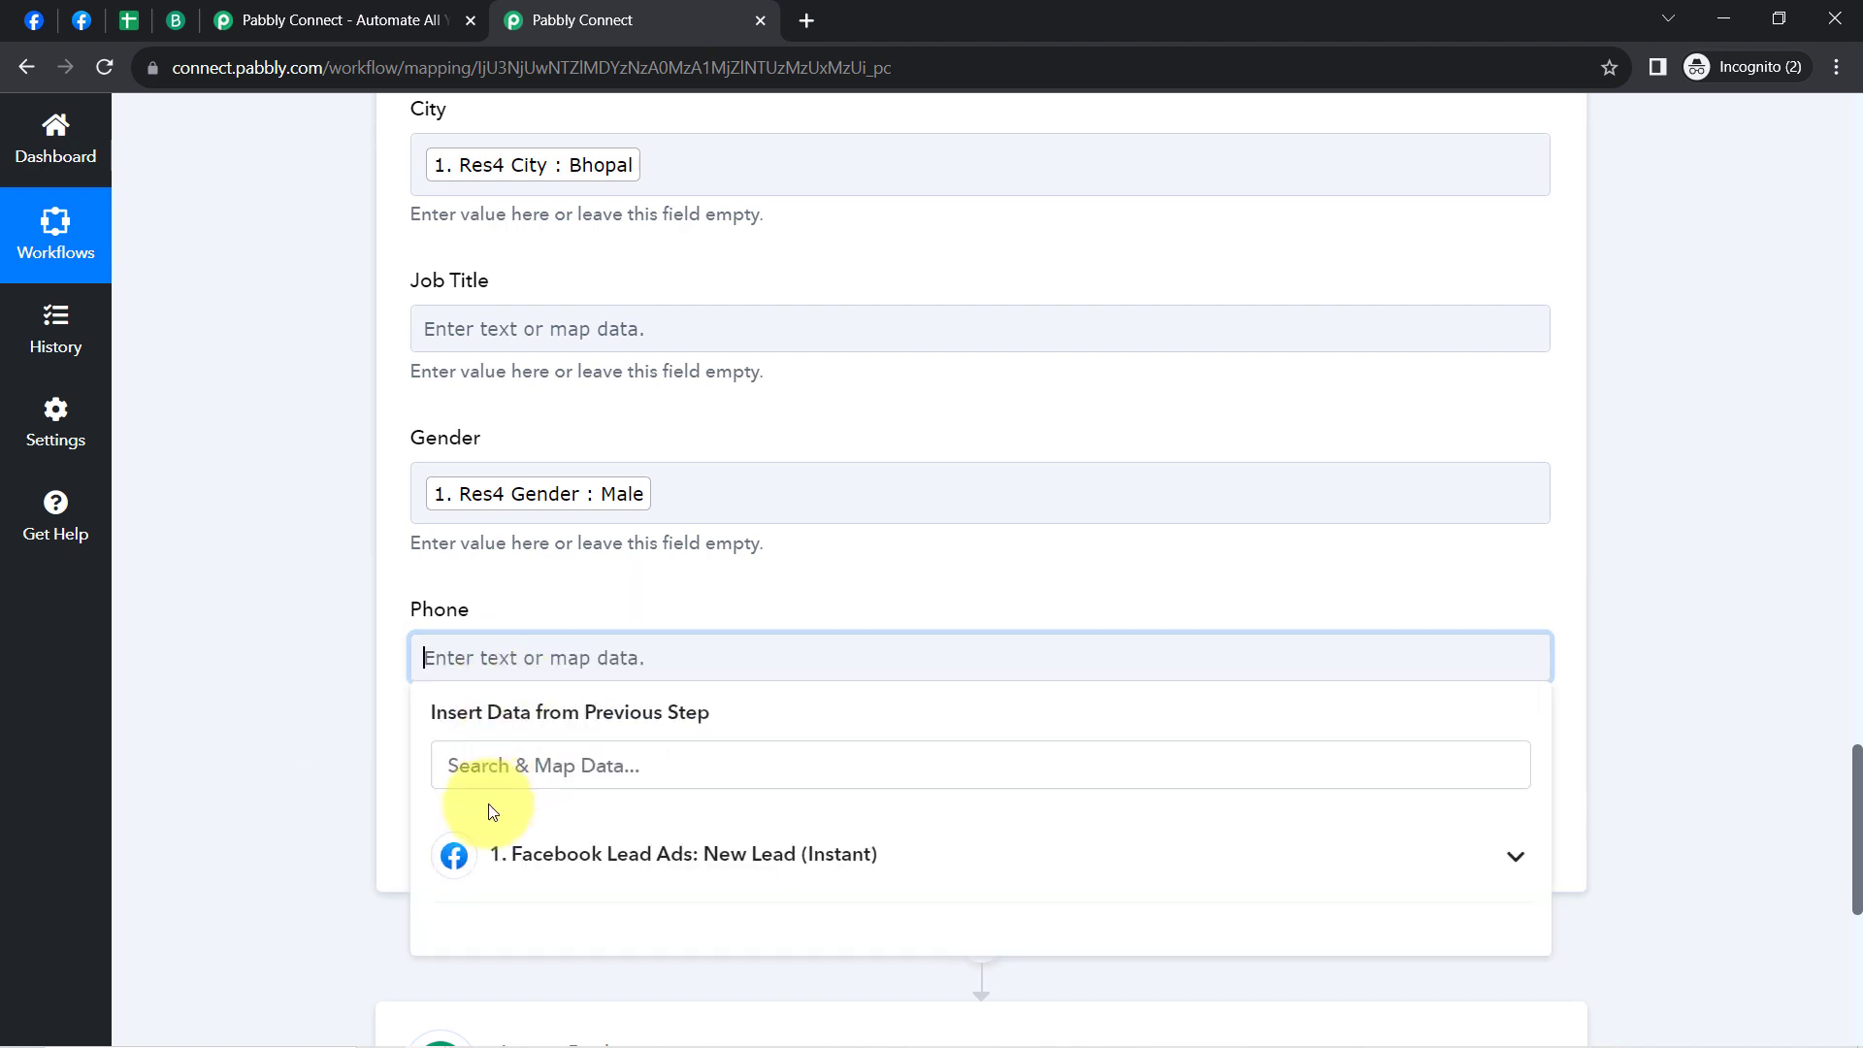
left_click(448, 765)
type("96")
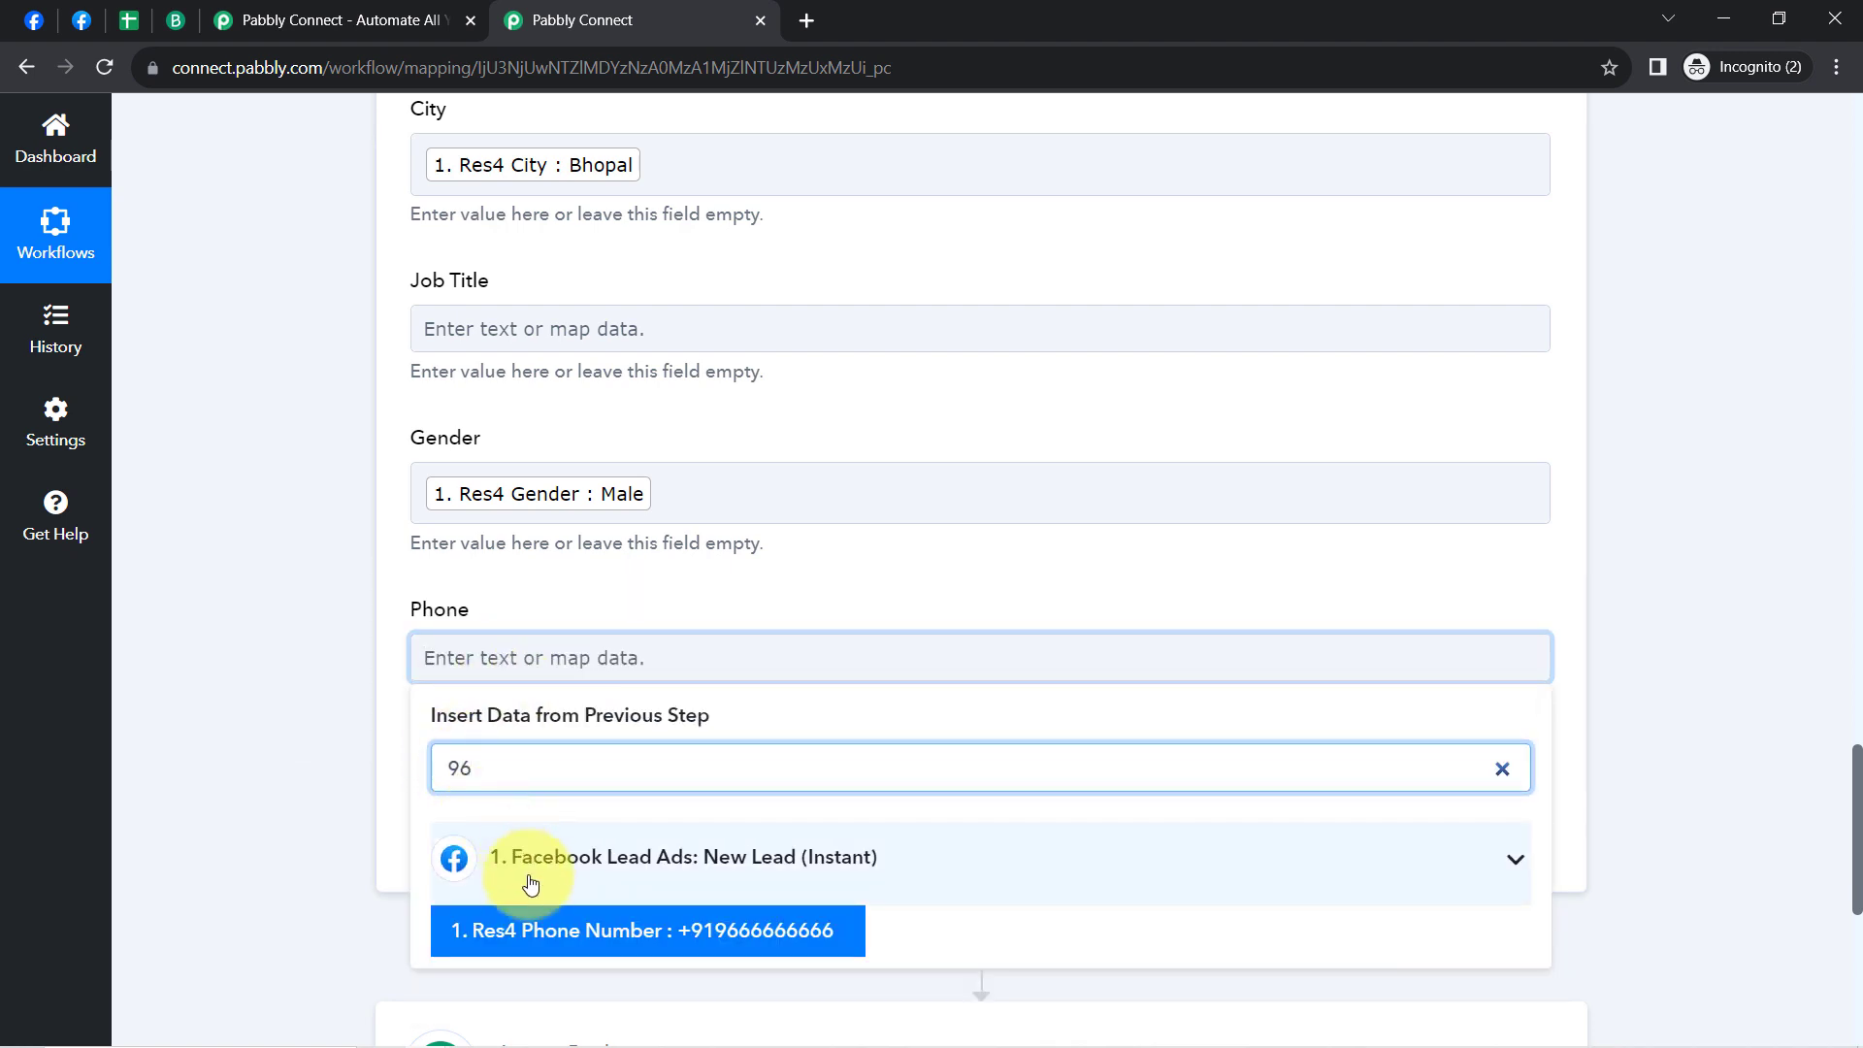
left_click(468, 815)
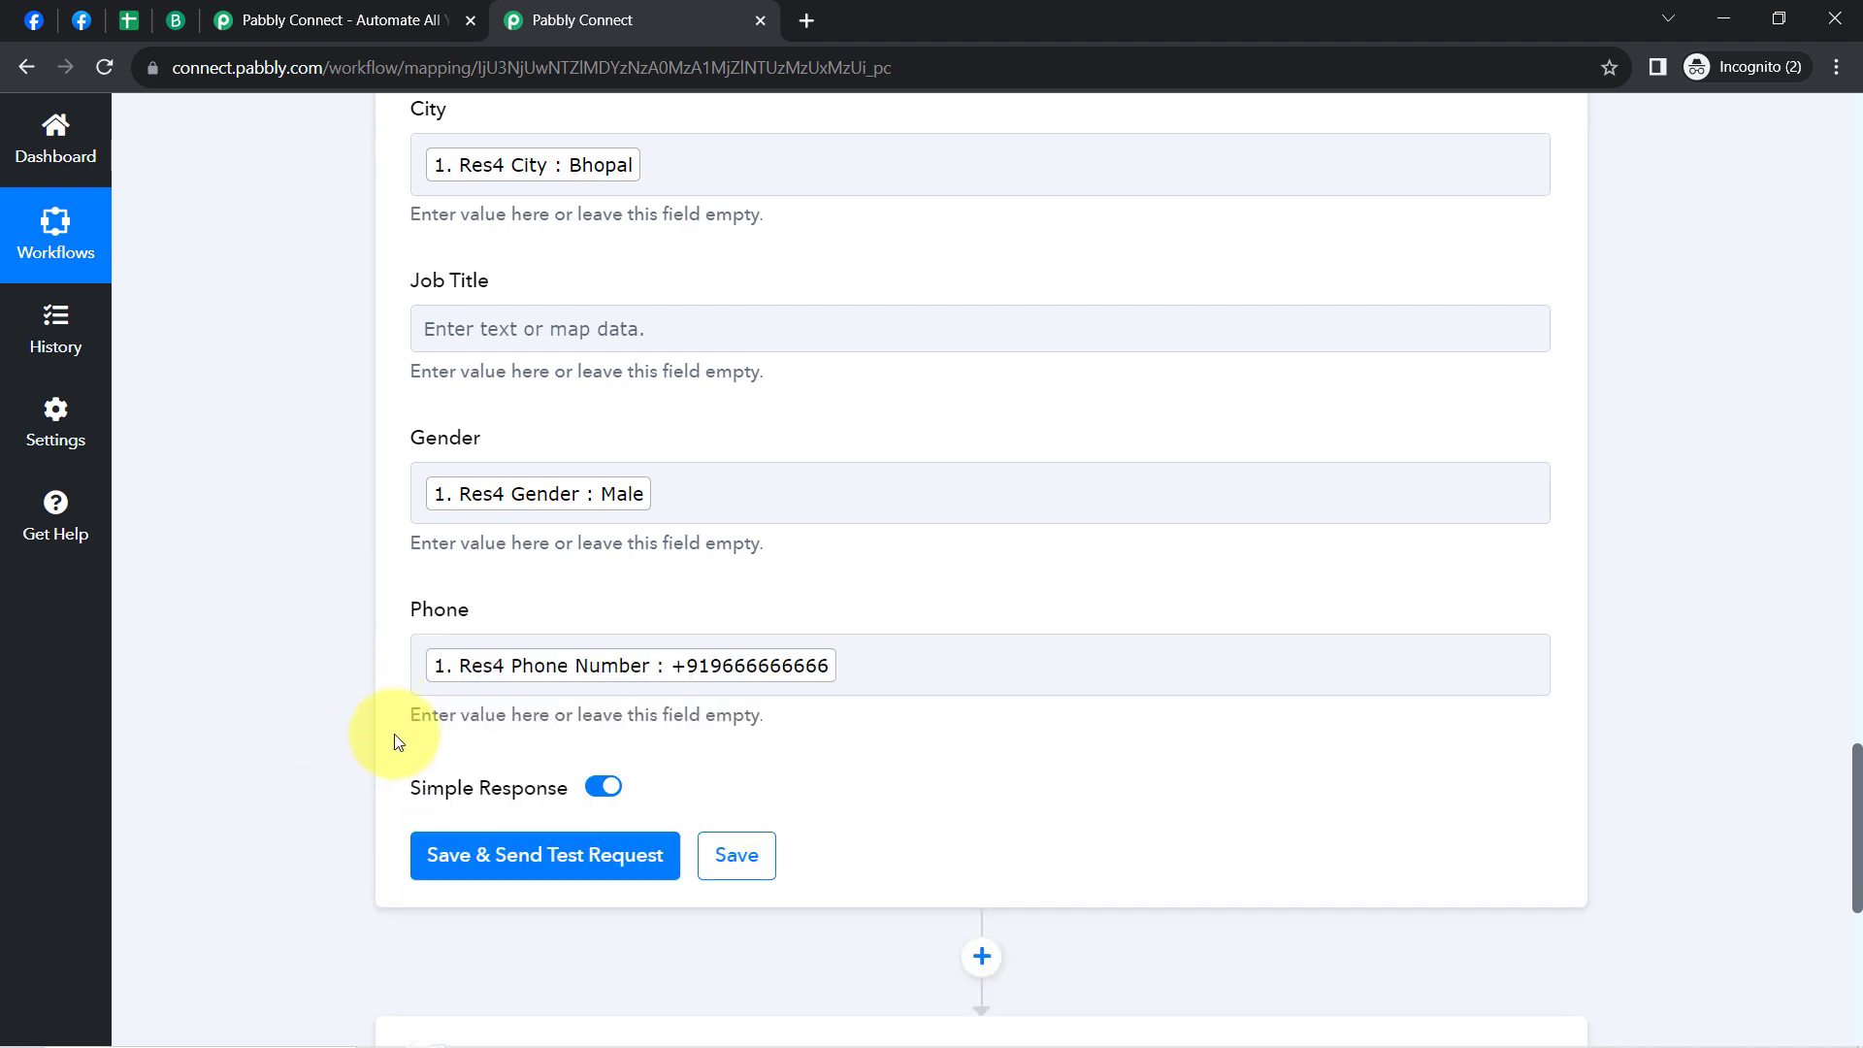
Step: Save the Google Sheets action with a test request, review its response and switch to the Job Applicants Data spreadsheet in Google Sheets
left_click(487, 868)
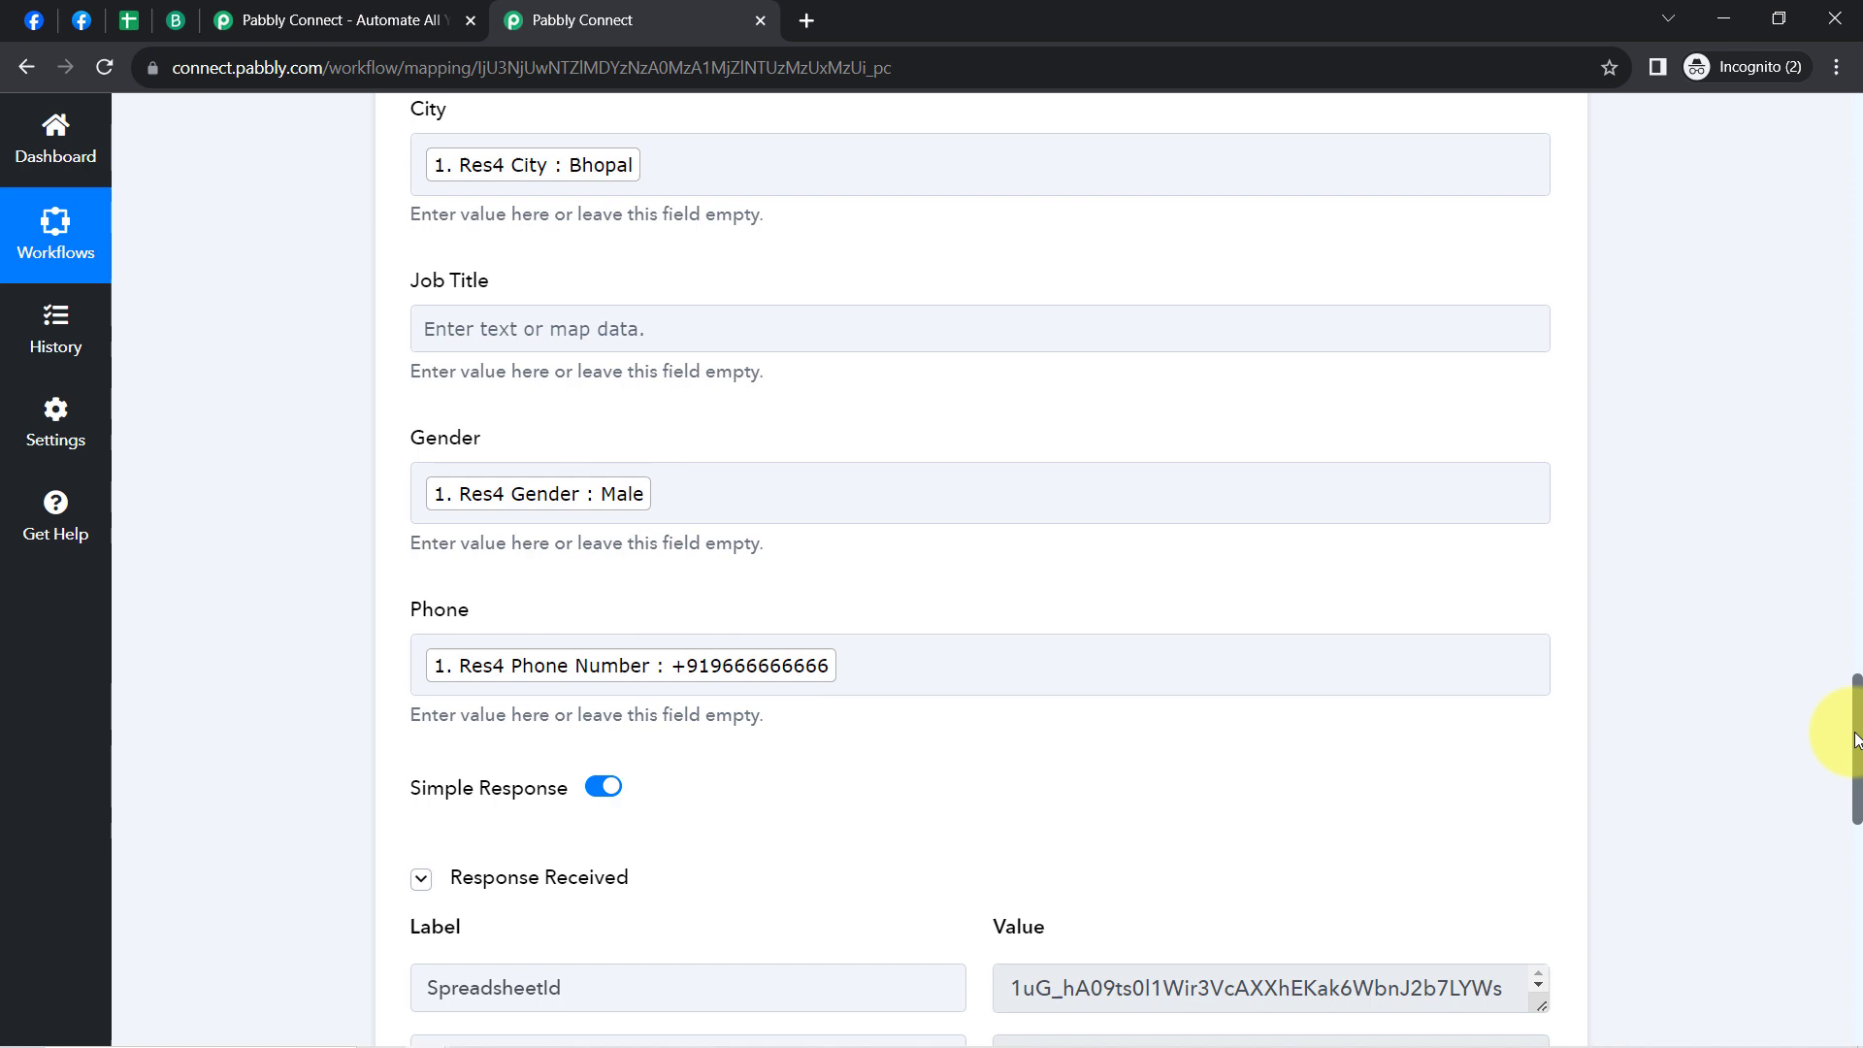
left_click_drag(1855, 739, 1853, 820)
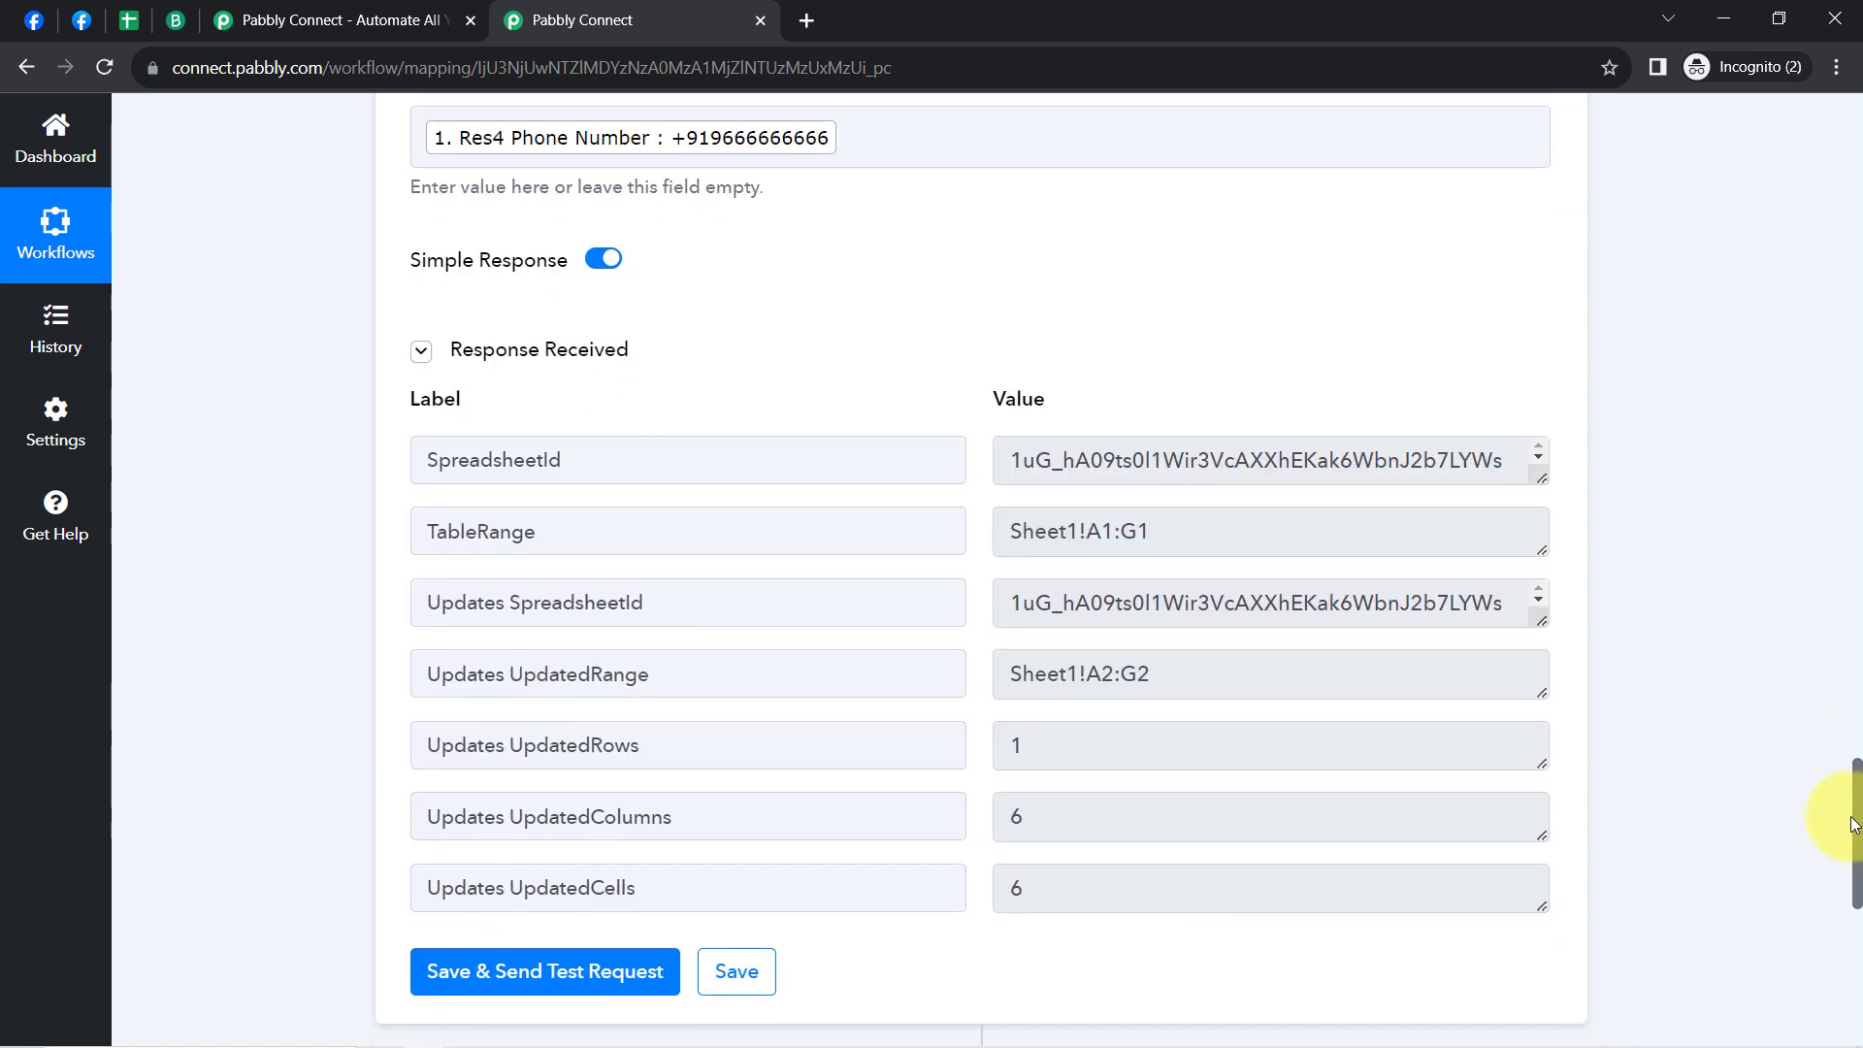
left_click(127, 21)
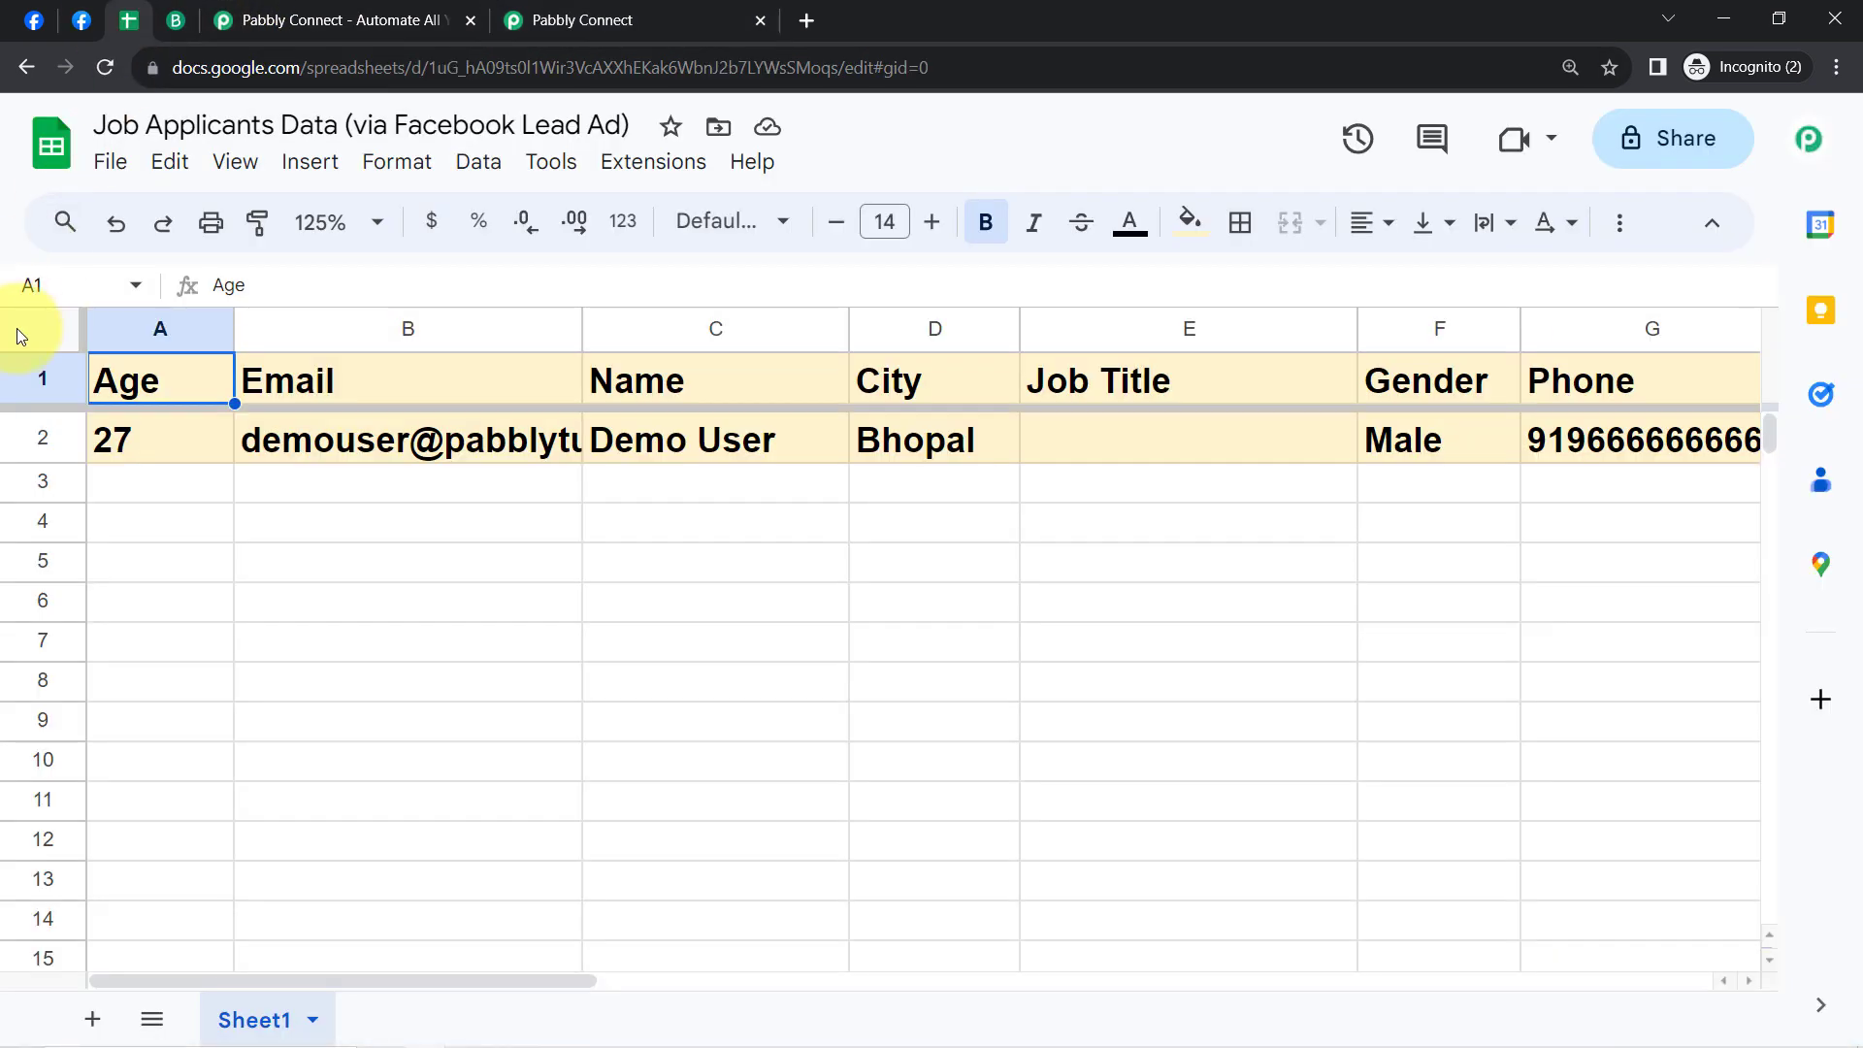
Step: Format row 2 of Sheet1 with no fill color, non-bold text and font size 12
left_click(27, 438)
left_click(1190, 235)
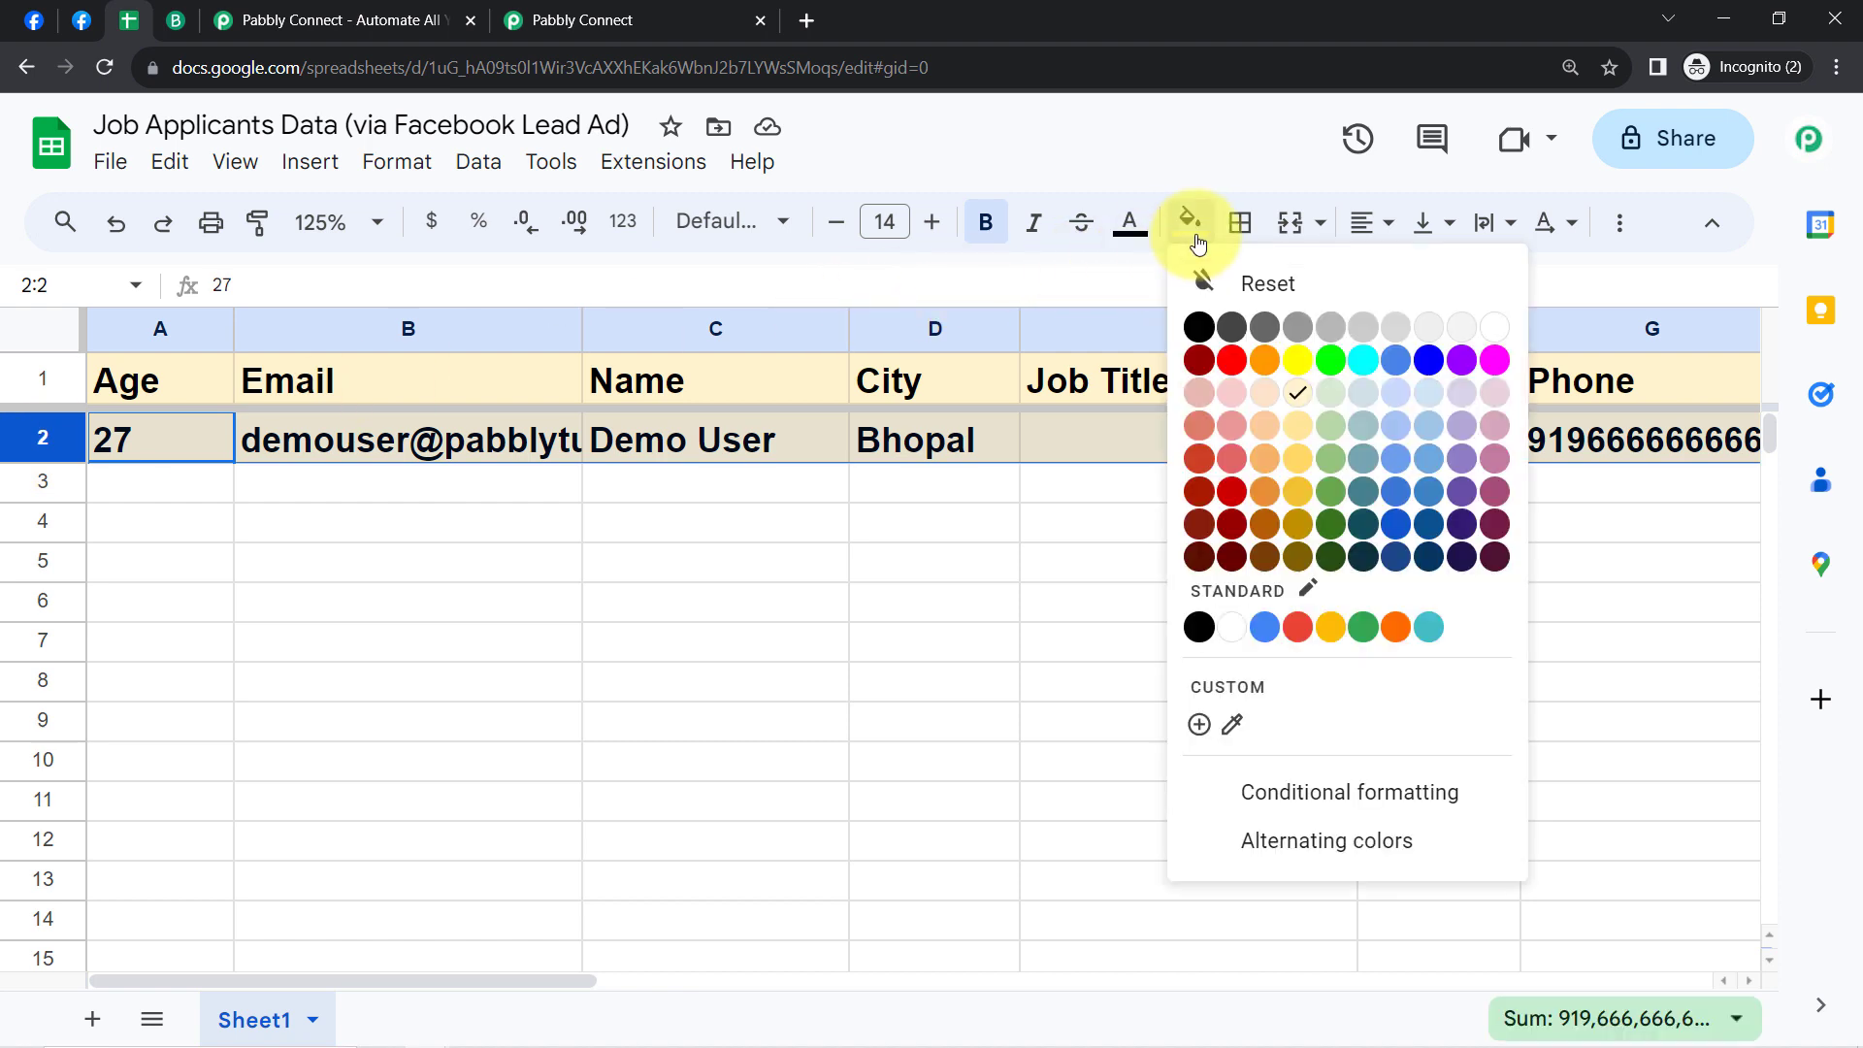
left_click(1259, 286)
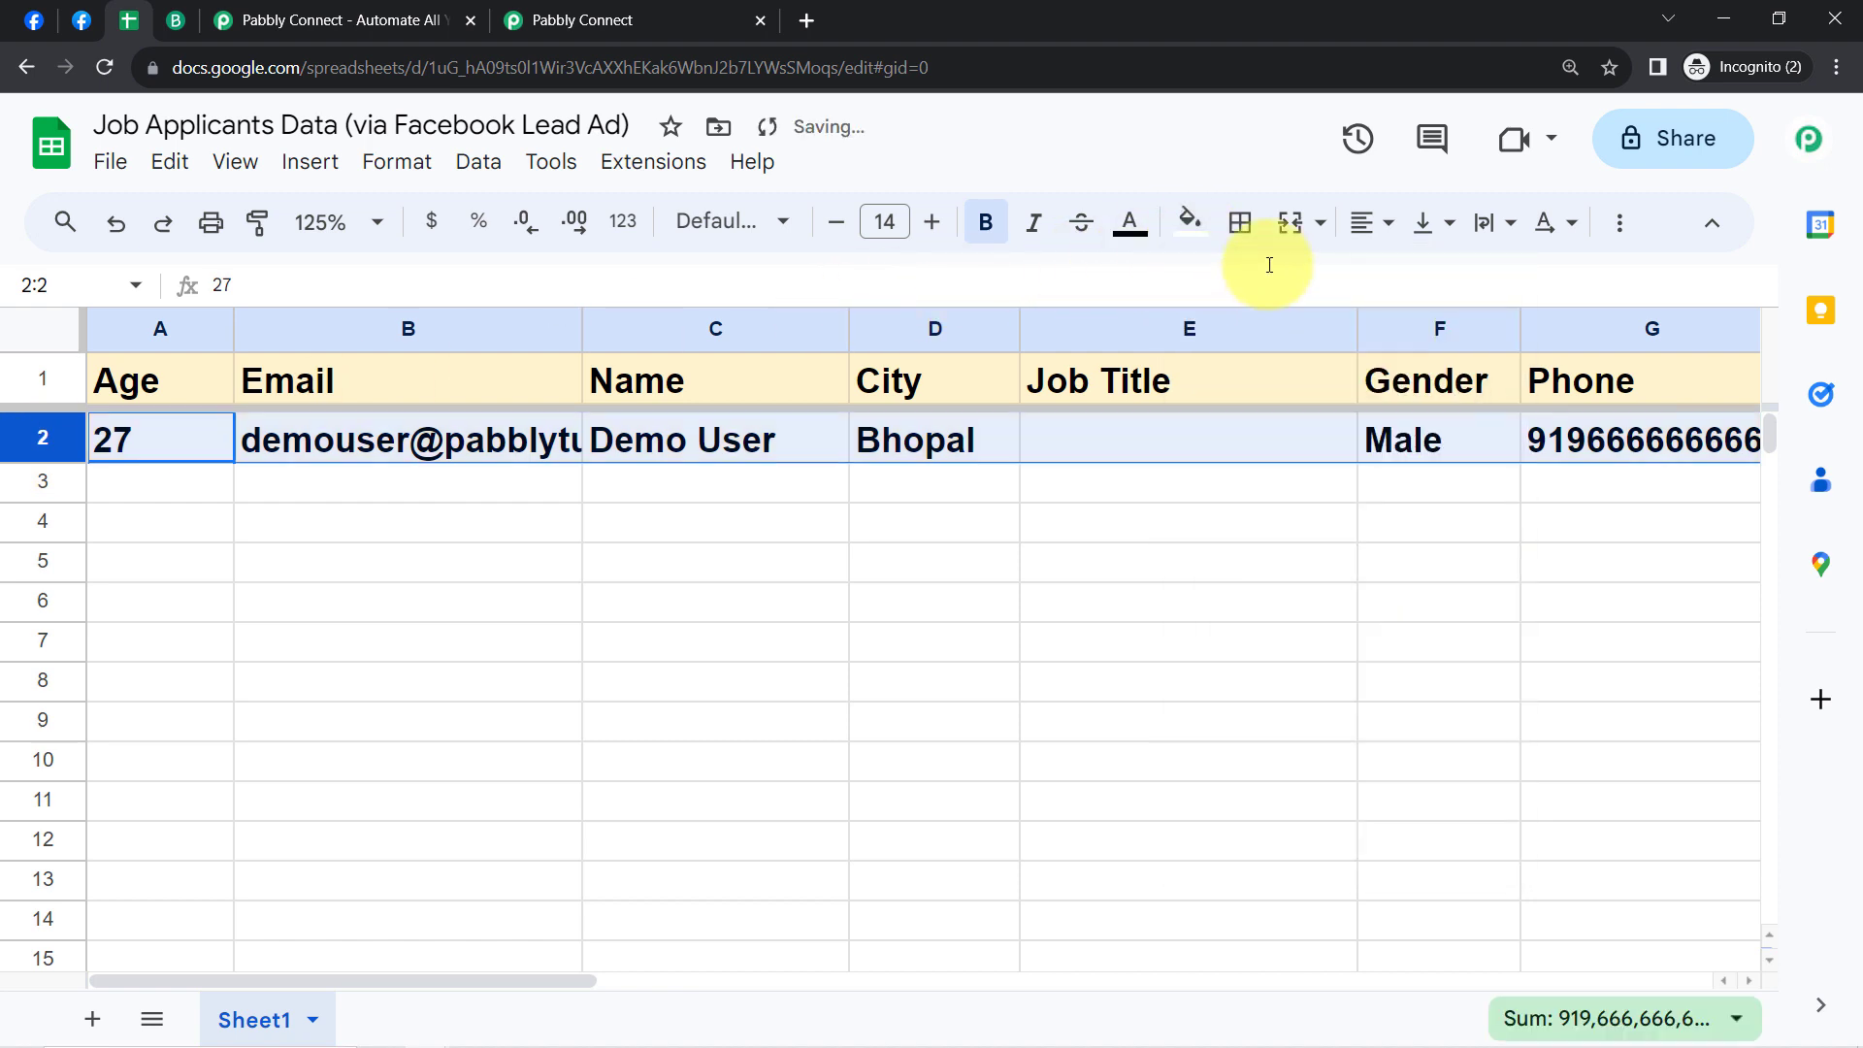
left_click(1370, 225)
left_click(1372, 283)
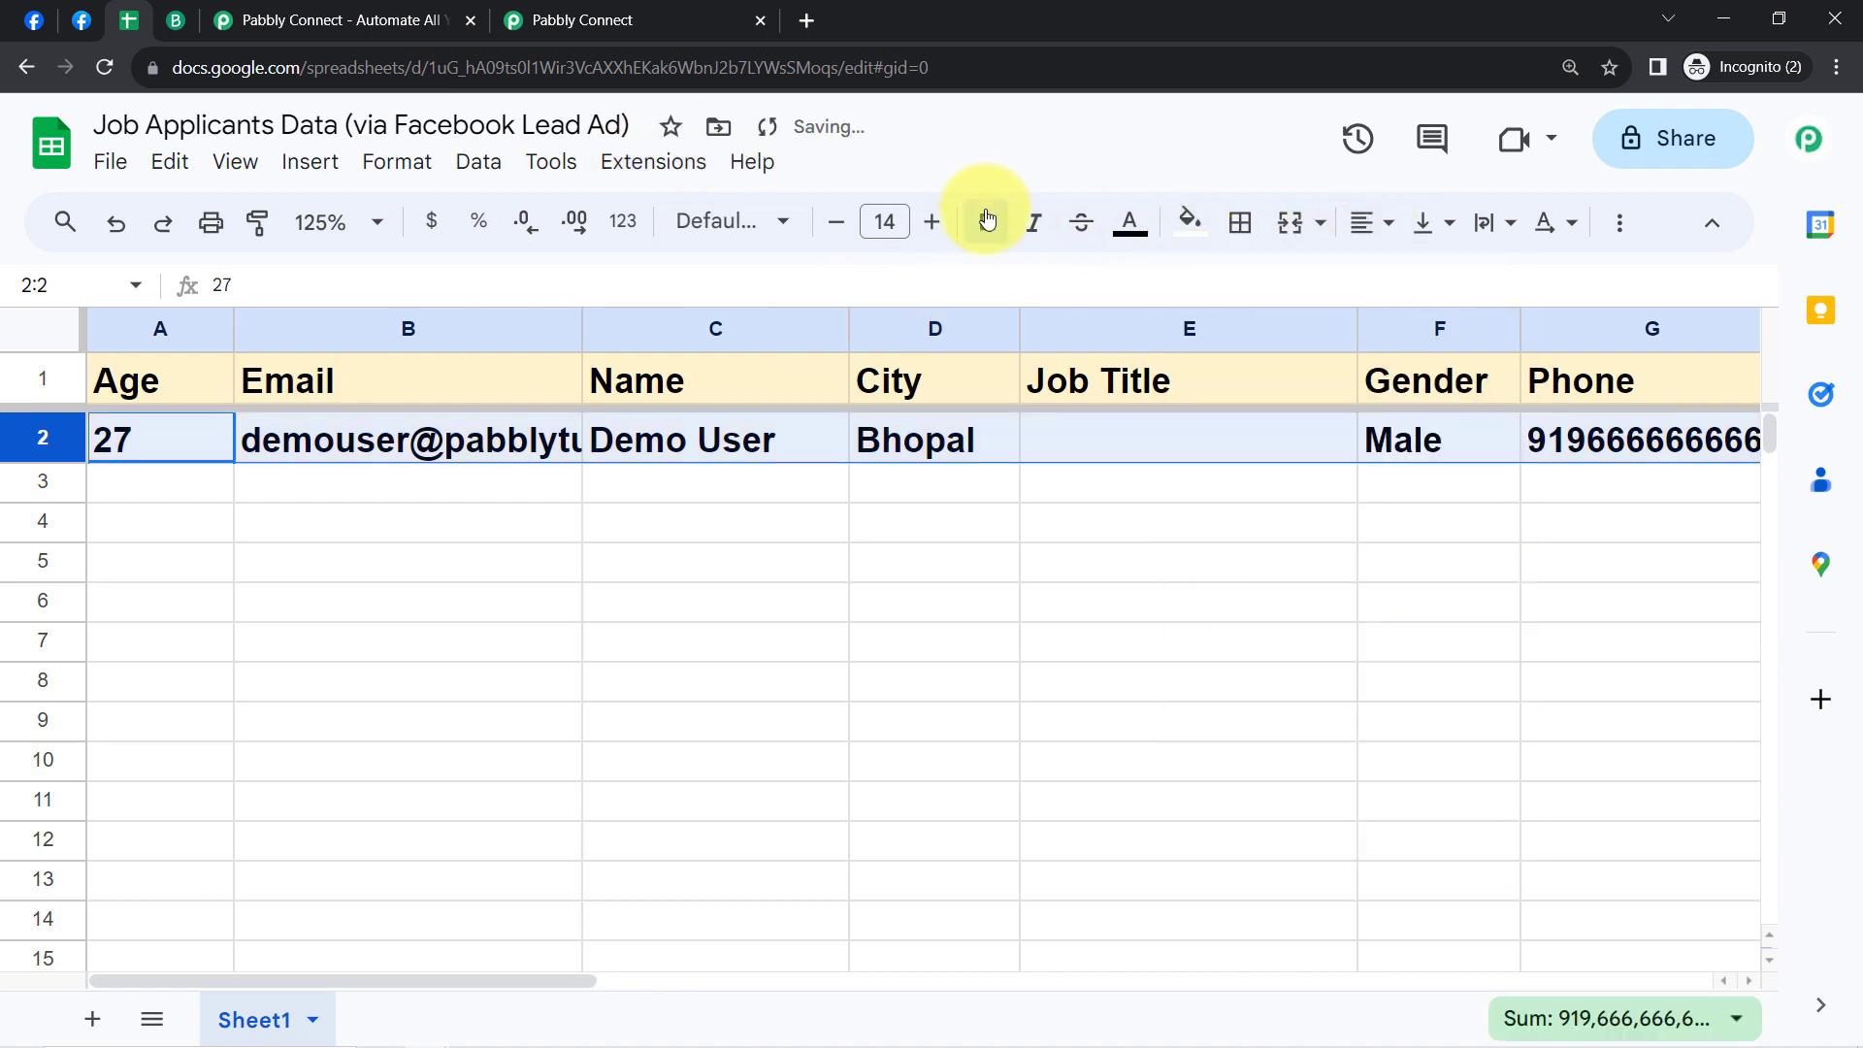
left_click(836, 223)
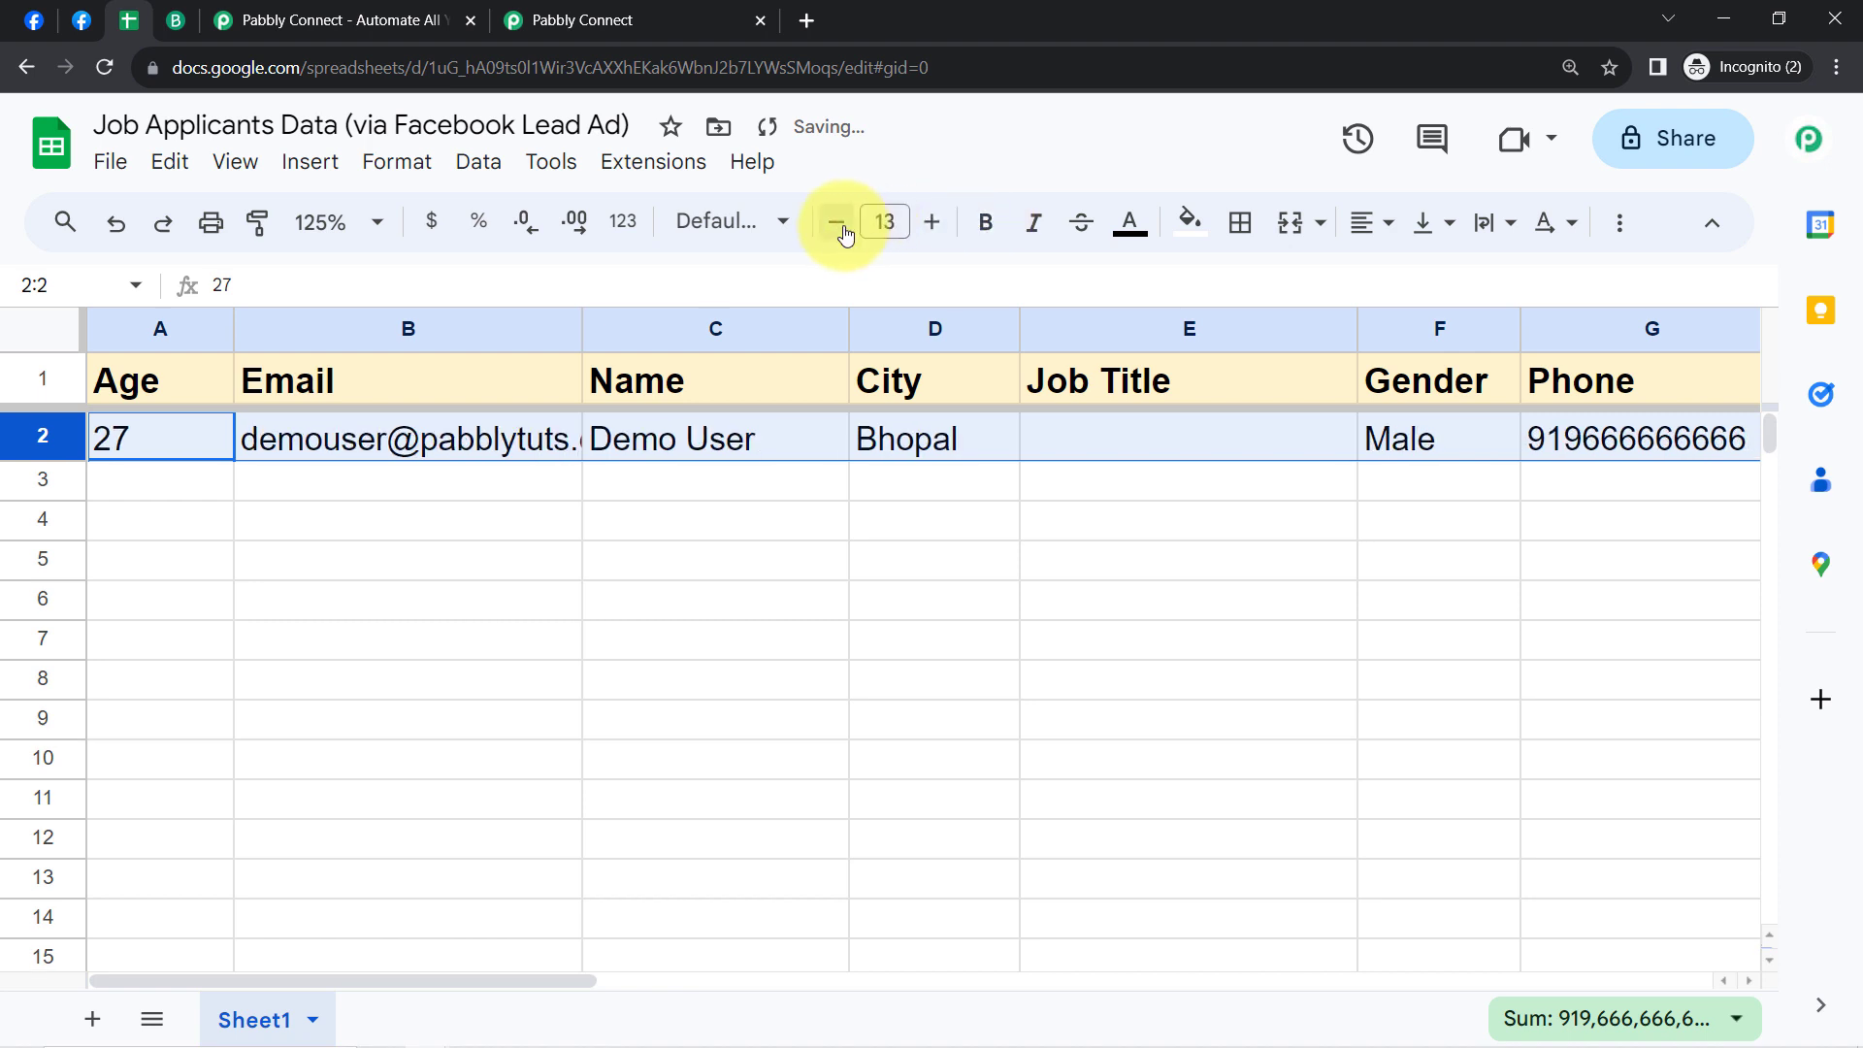
left_click(837, 223)
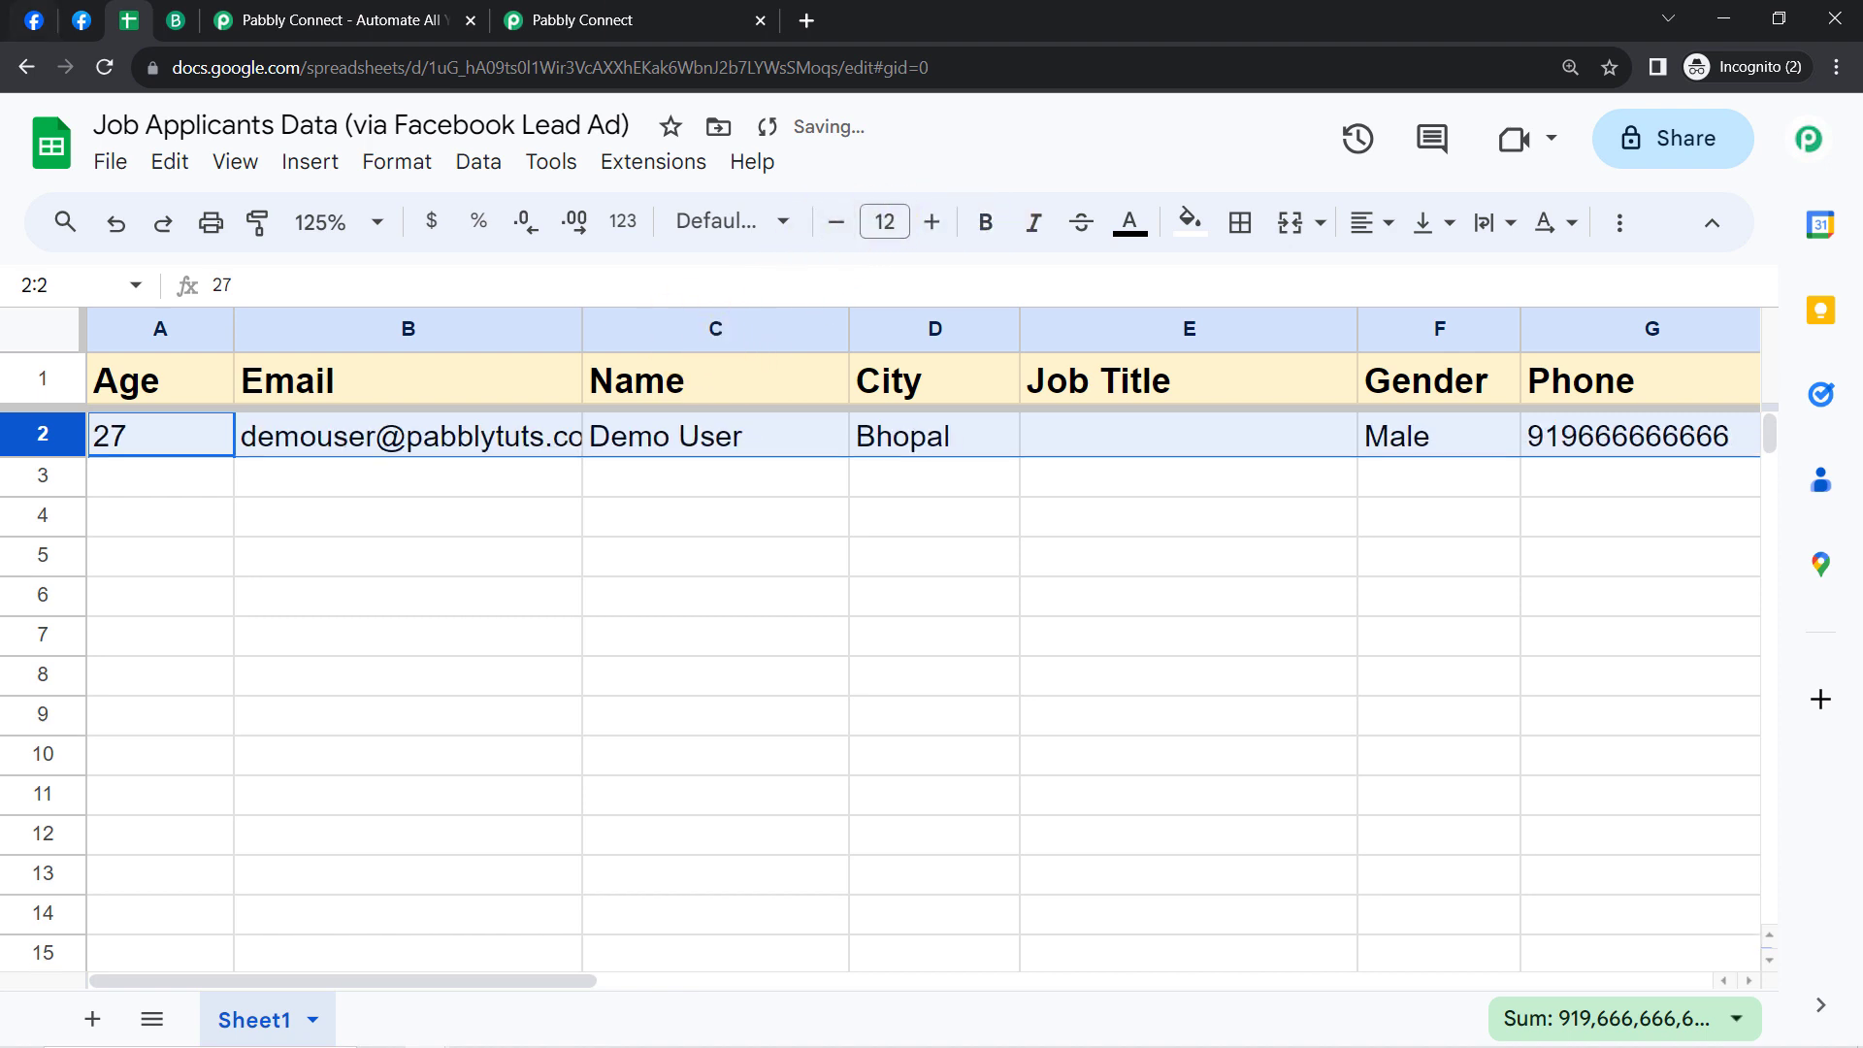
Step: Switch back to Pabbly Connect and map the Job Title field to Res4 Job Title from the Facebook lead's trigger data
left_click(898, 632)
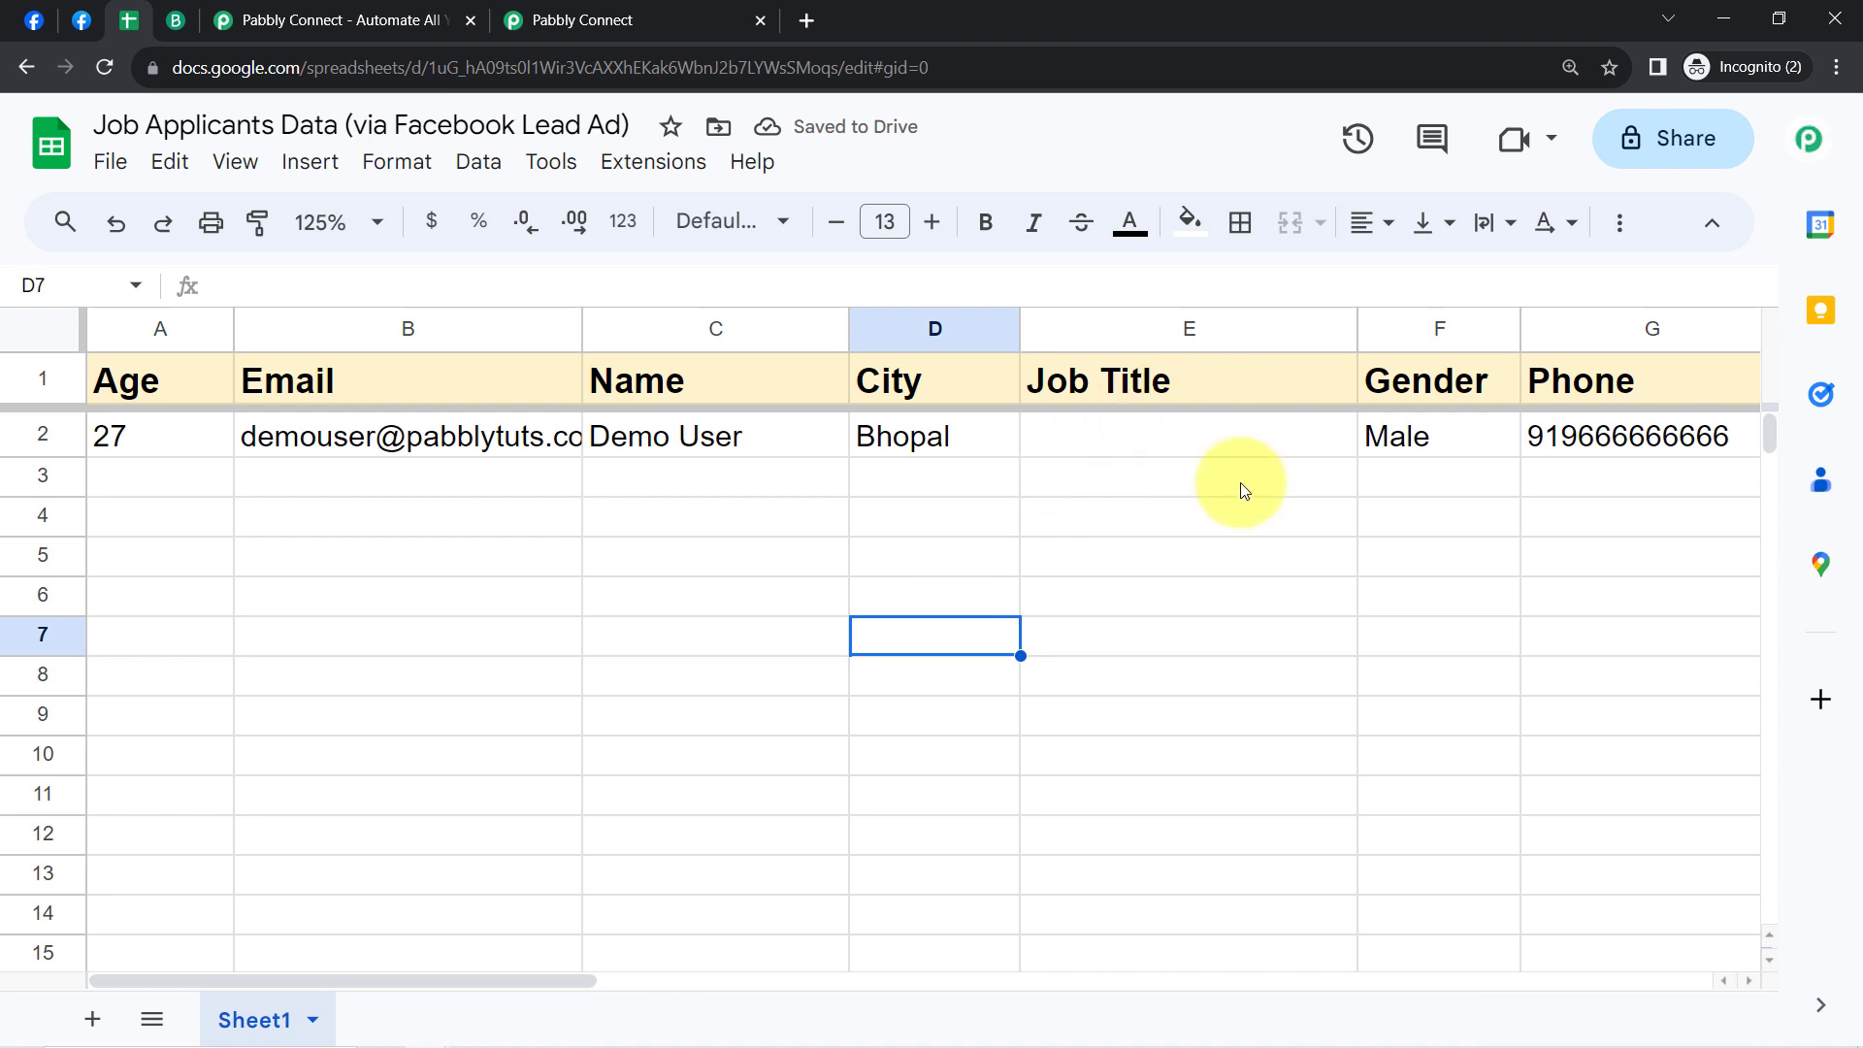
left_click(583, 14)
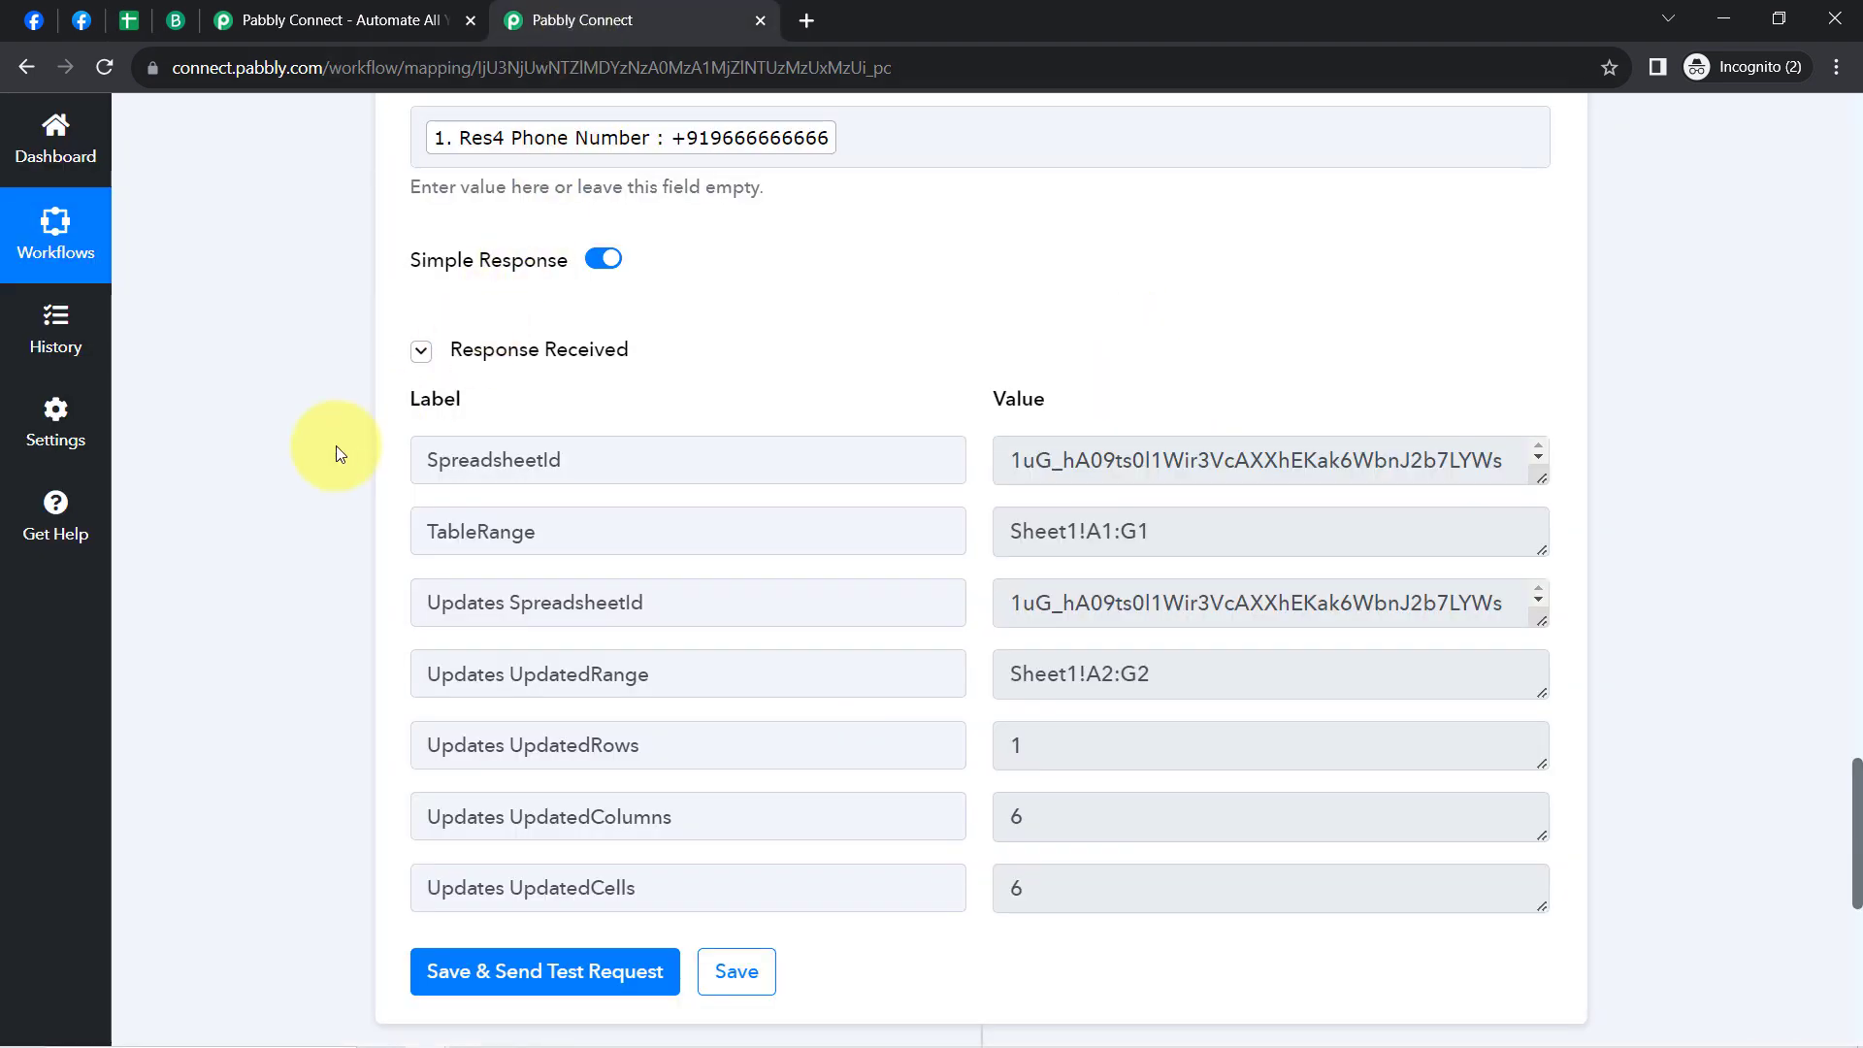
scroll(336, 445, "up", 2)
scroll(335, 445, "up", 4)
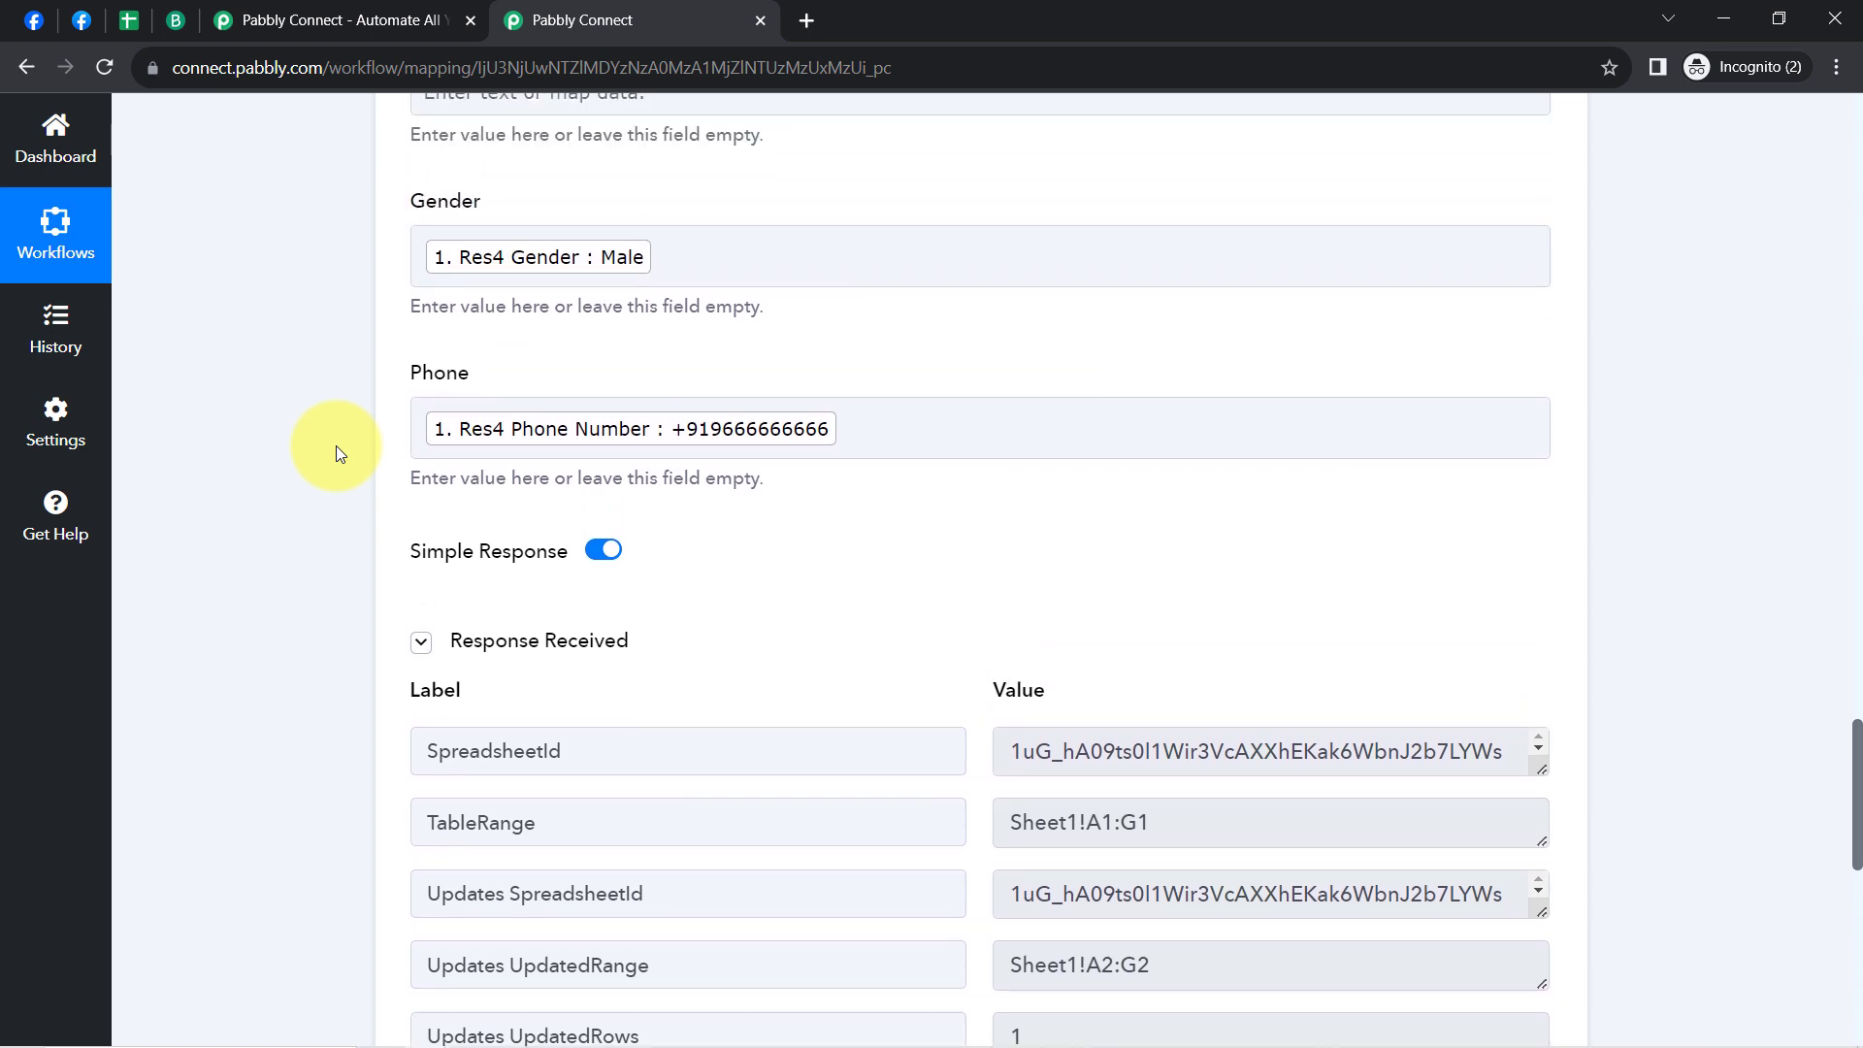
scroll(314, 324, "up", 1)
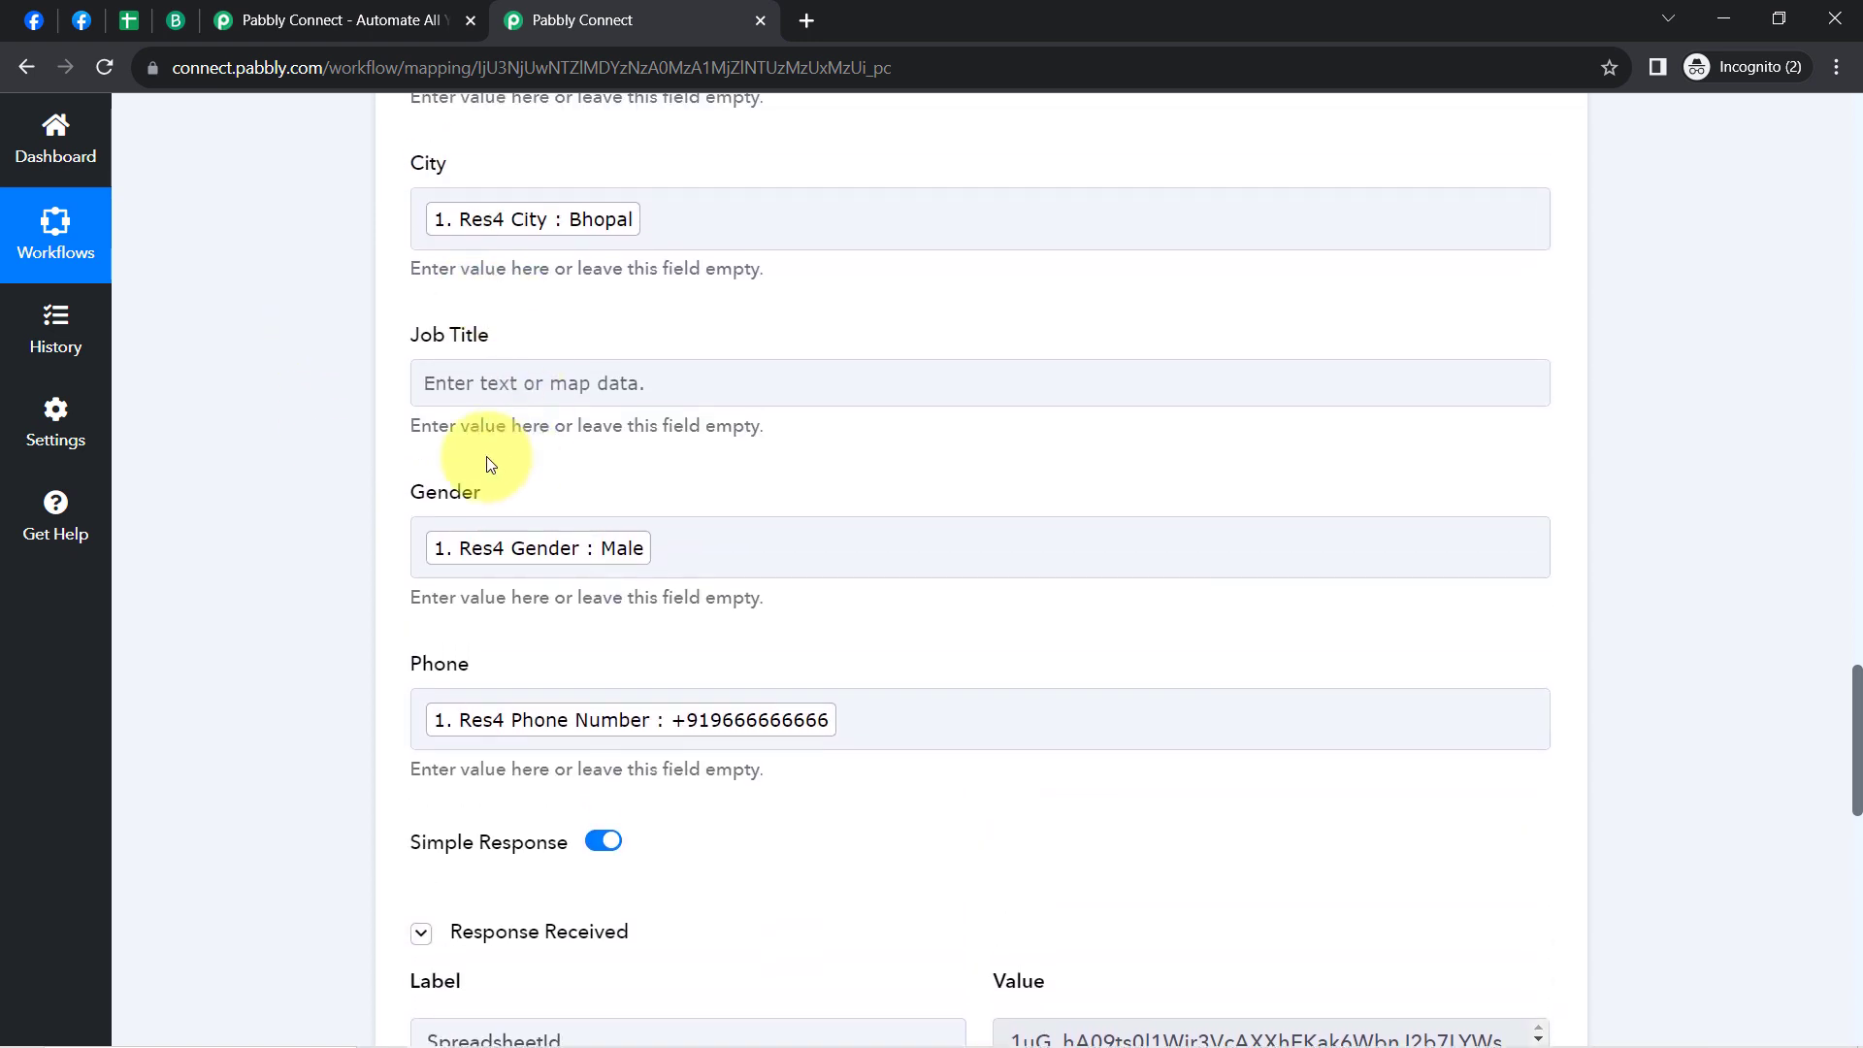
left_click(468, 377)
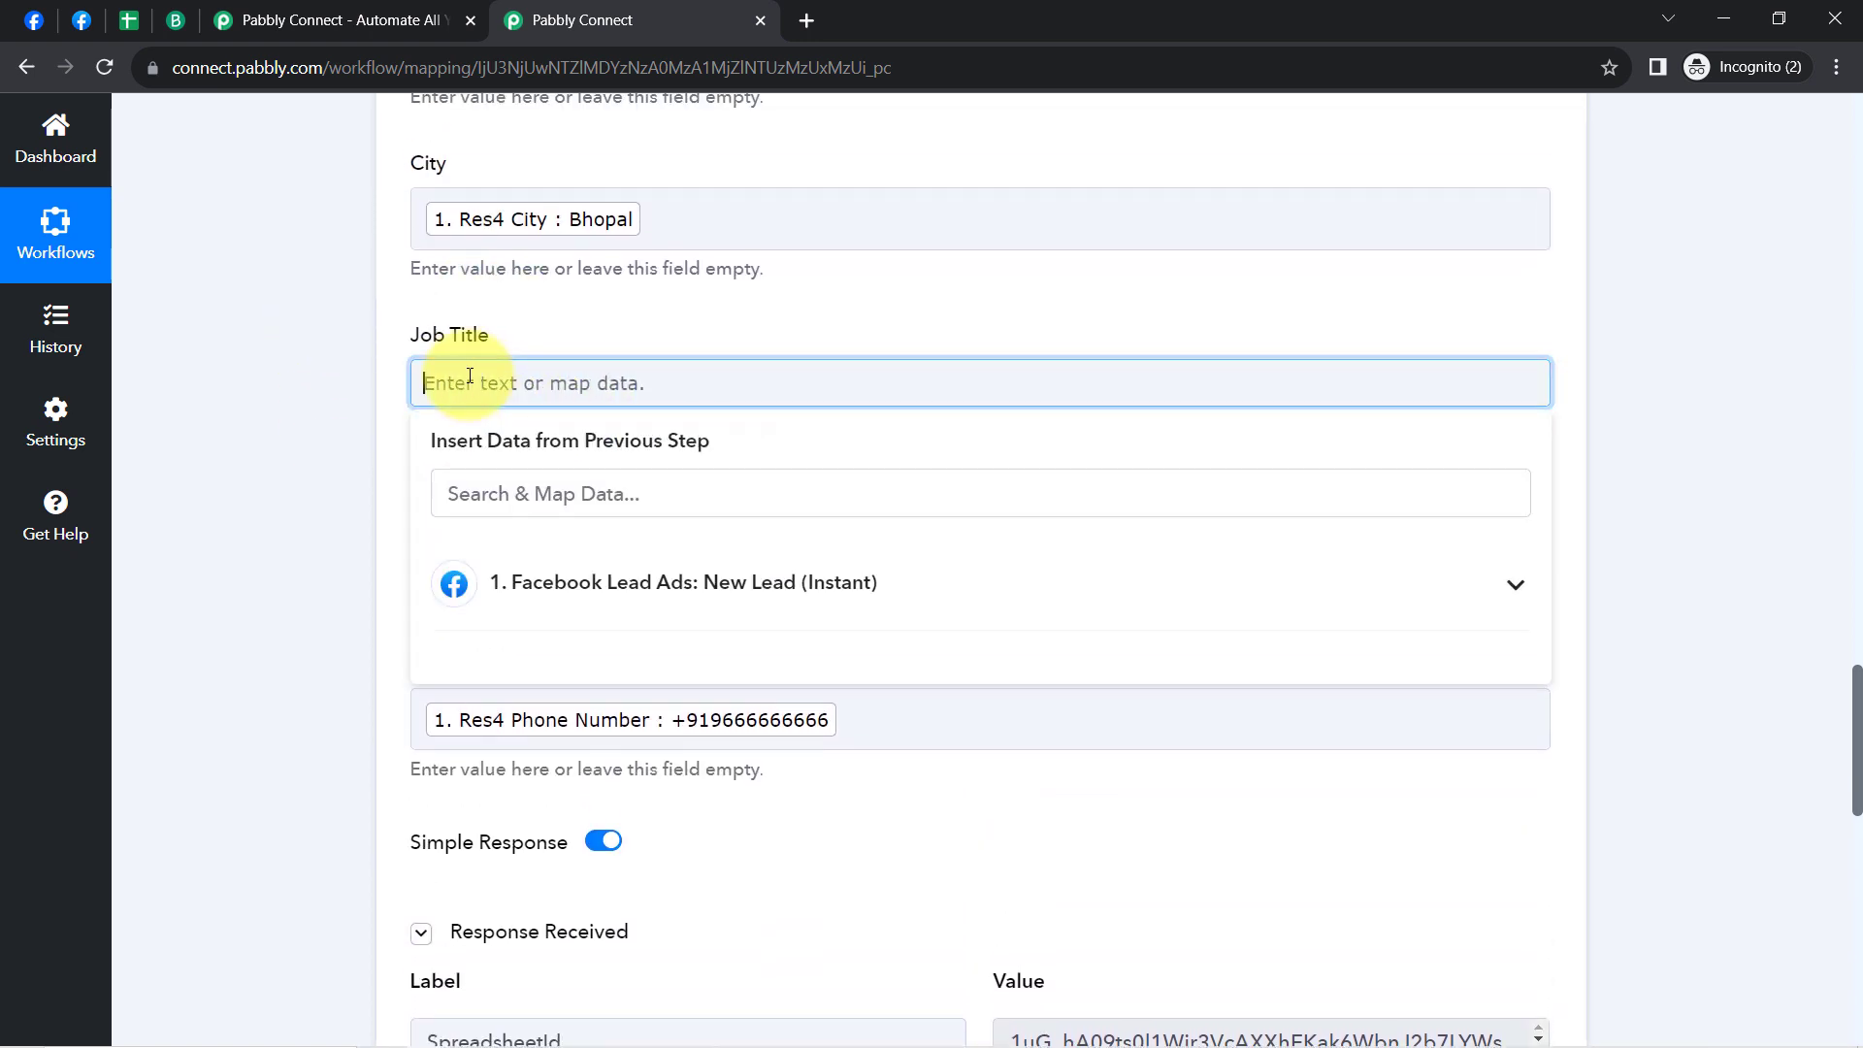
left_click(521, 574)
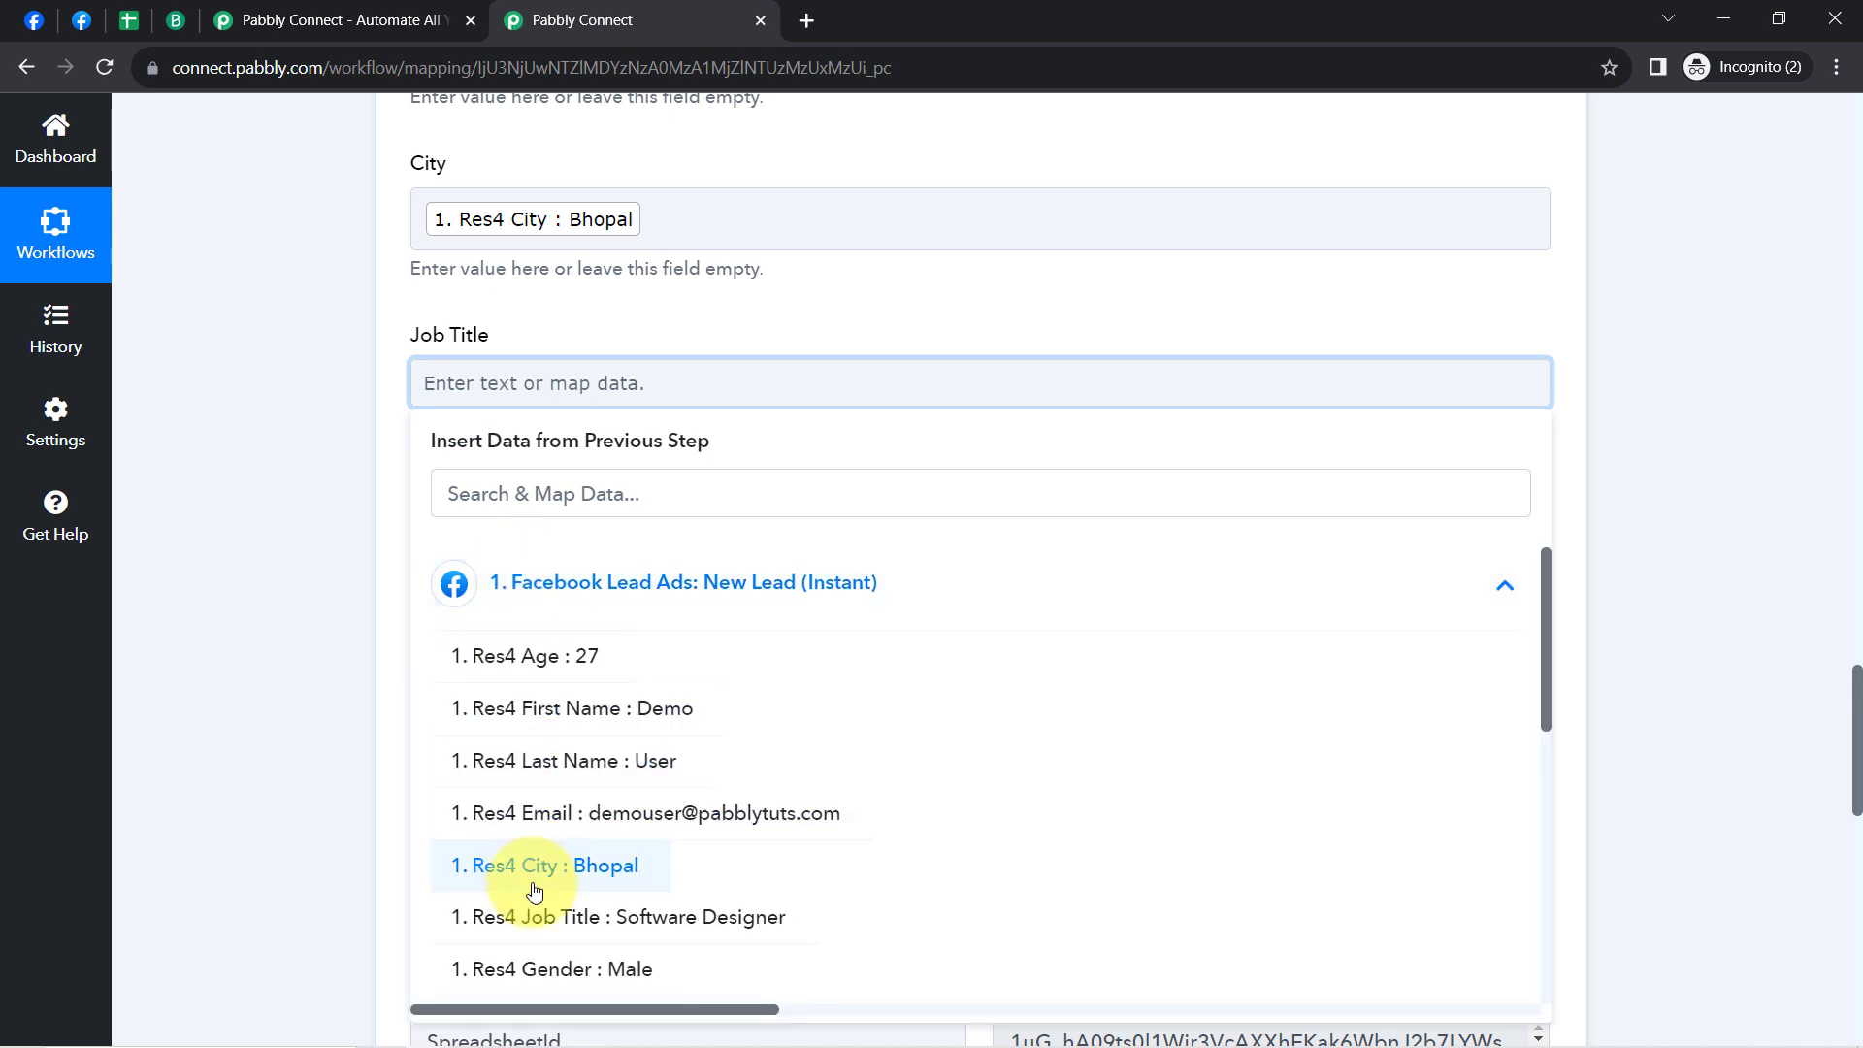
left_click(695, 918)
left_click(324, 784)
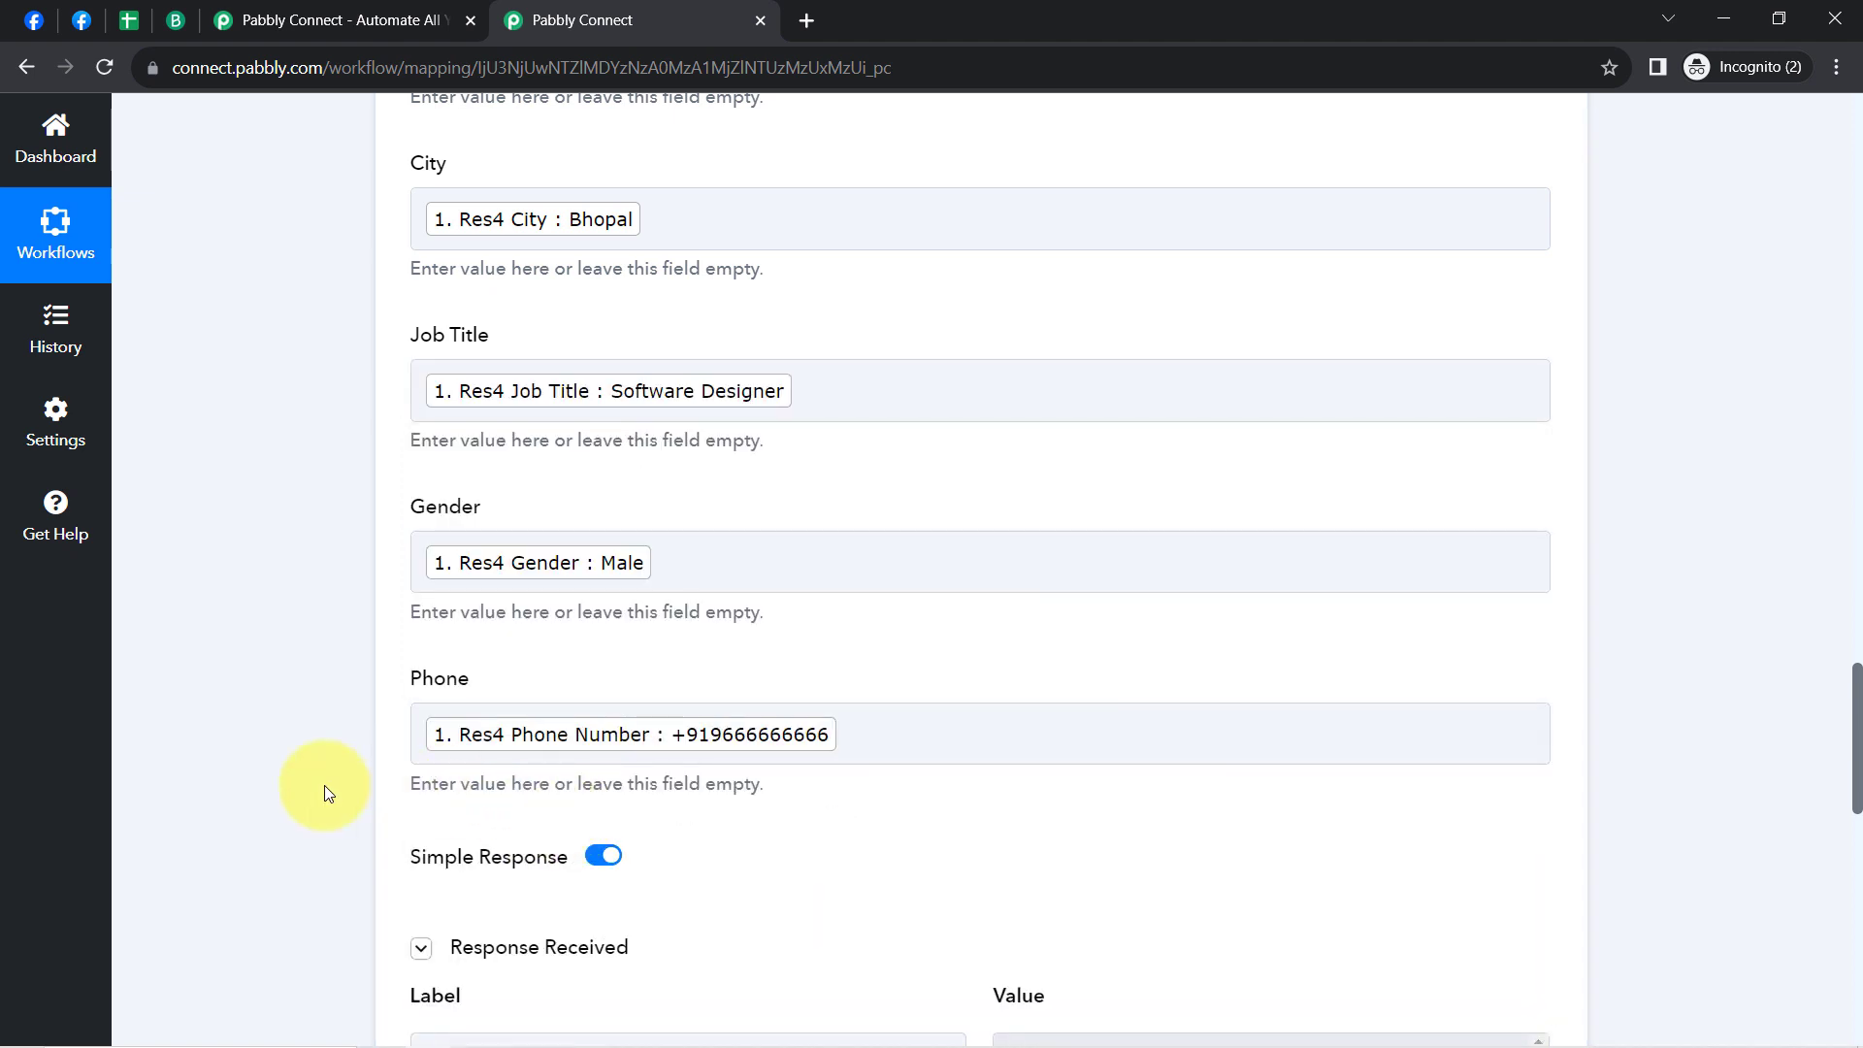
Step: Save the Google Sheets action and send a new test request with the mapped Job Title
scroll(324, 784, "down", 1)
scroll(324, 784, "down", 8)
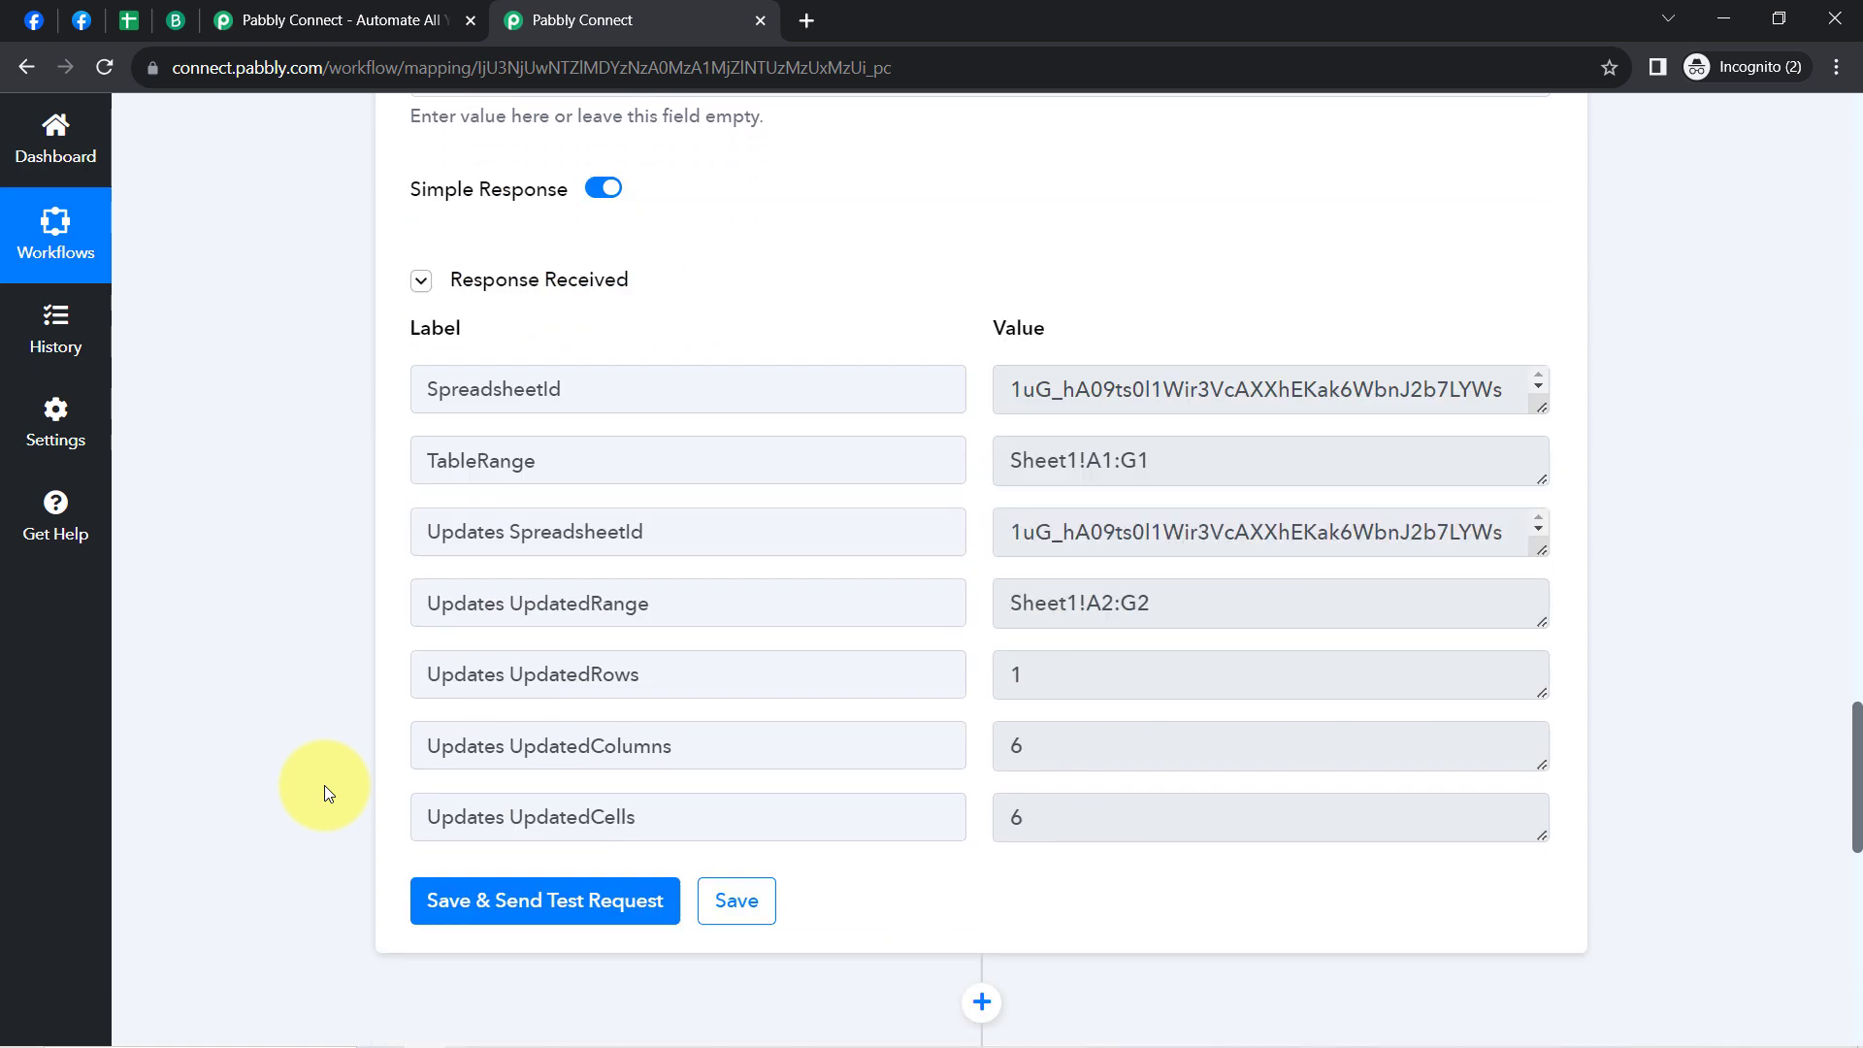
left_click(558, 793)
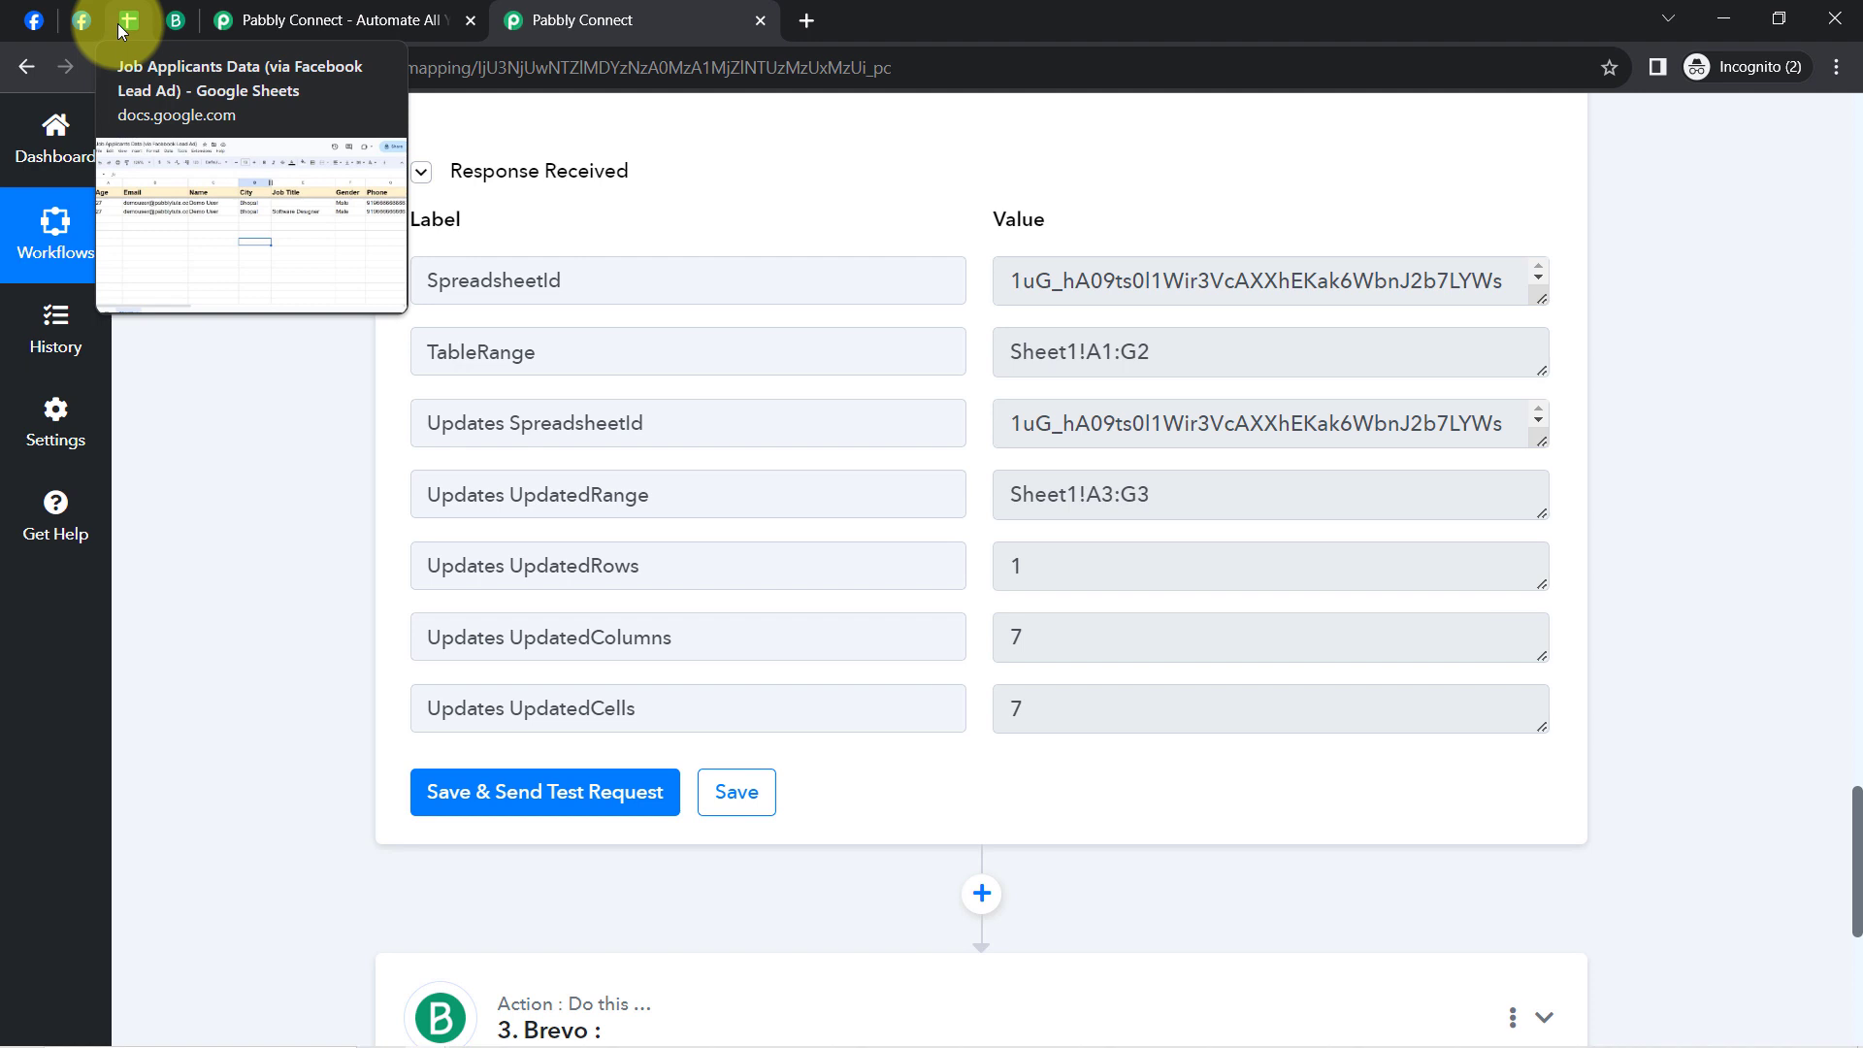
Step: In the Job Applicants Data spreadsheet, delete row 2 with the empty Job Title and review the remaining applicant's entries
left_click(119, 23)
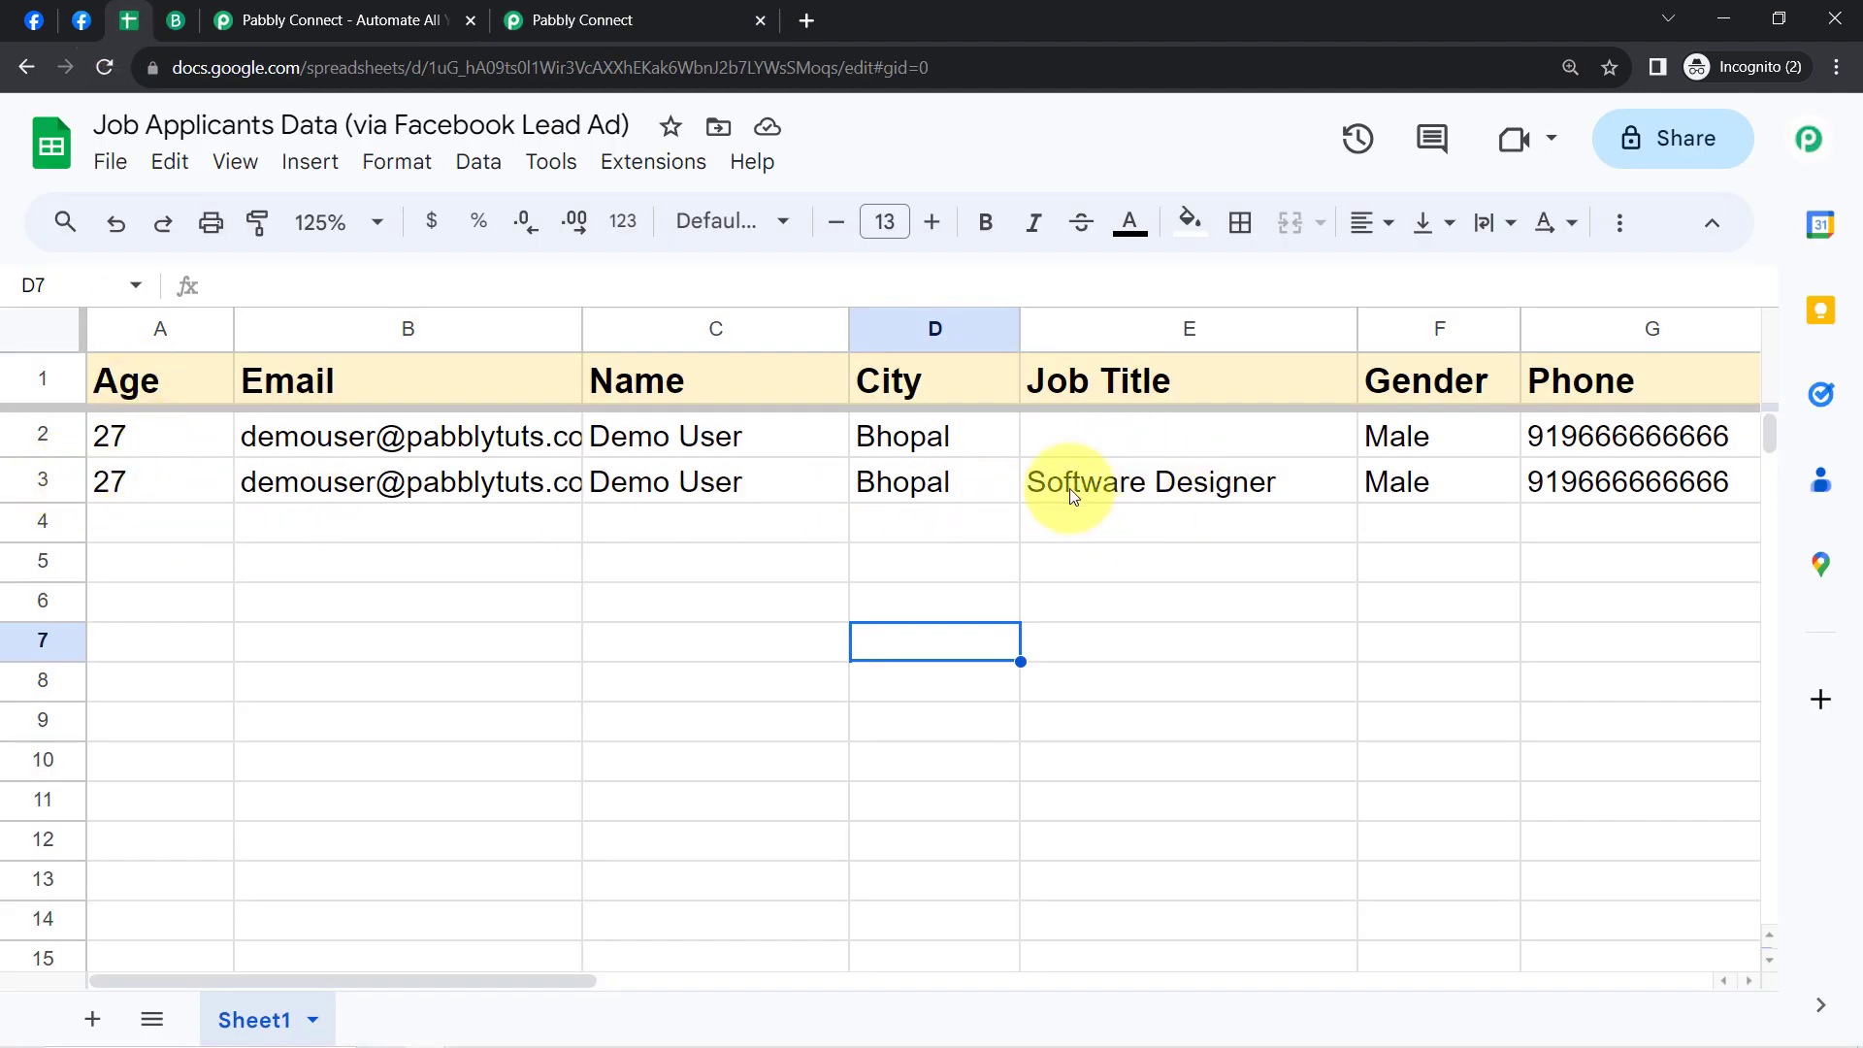
left_click(22, 442)
left_click(167, 163)
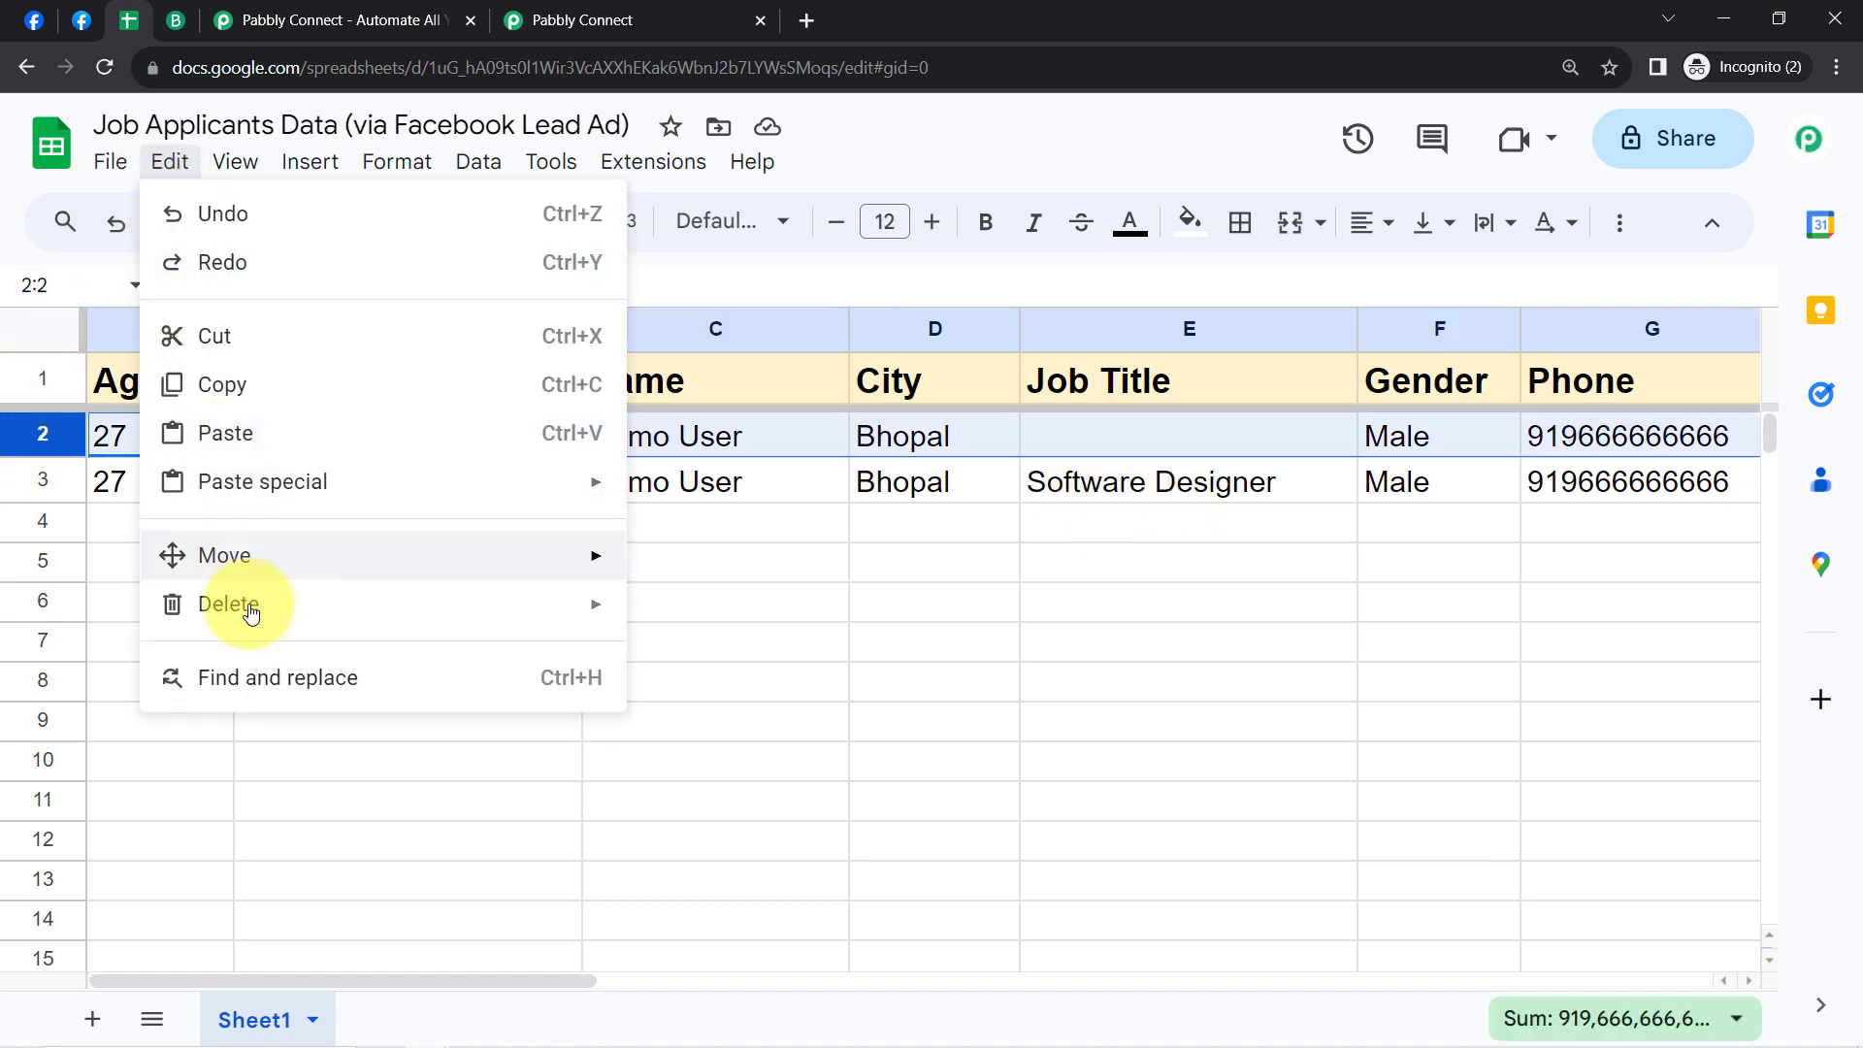
mouse_move(462, 613)
left_click(705, 660)
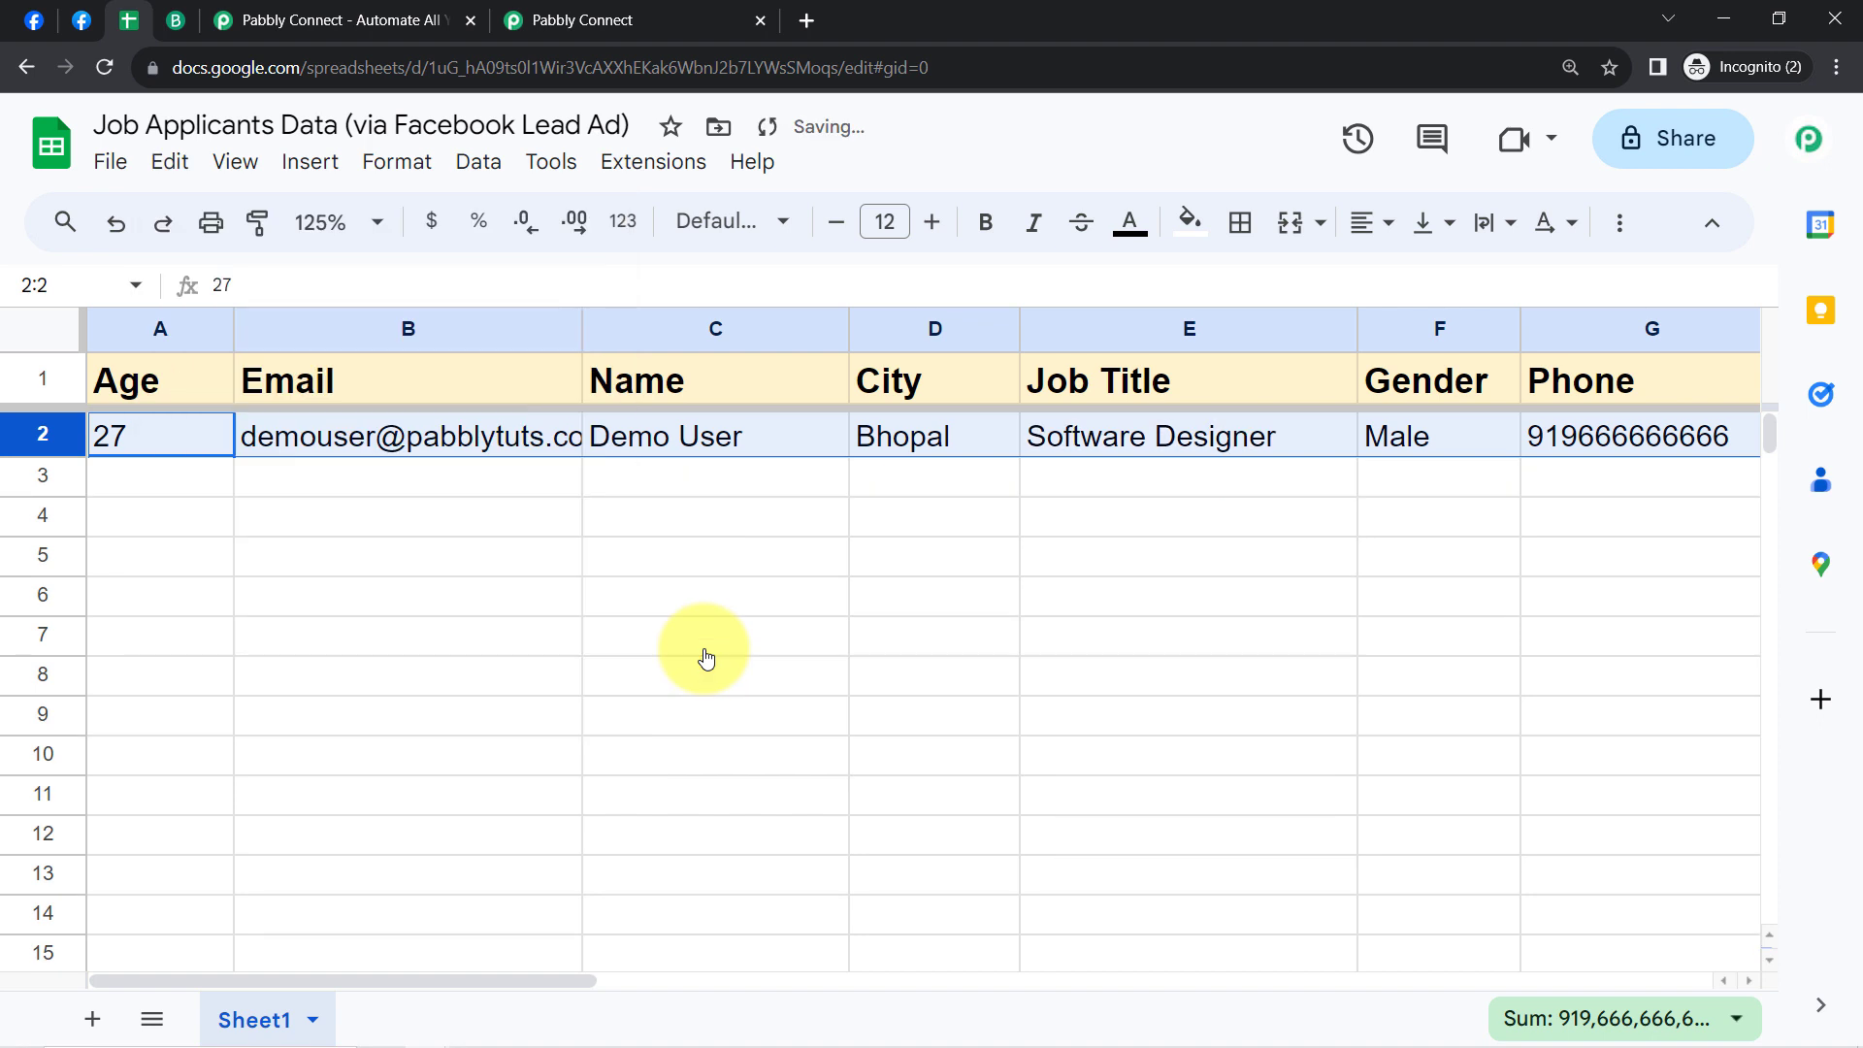
left_click(566, 634)
left_click(162, 429)
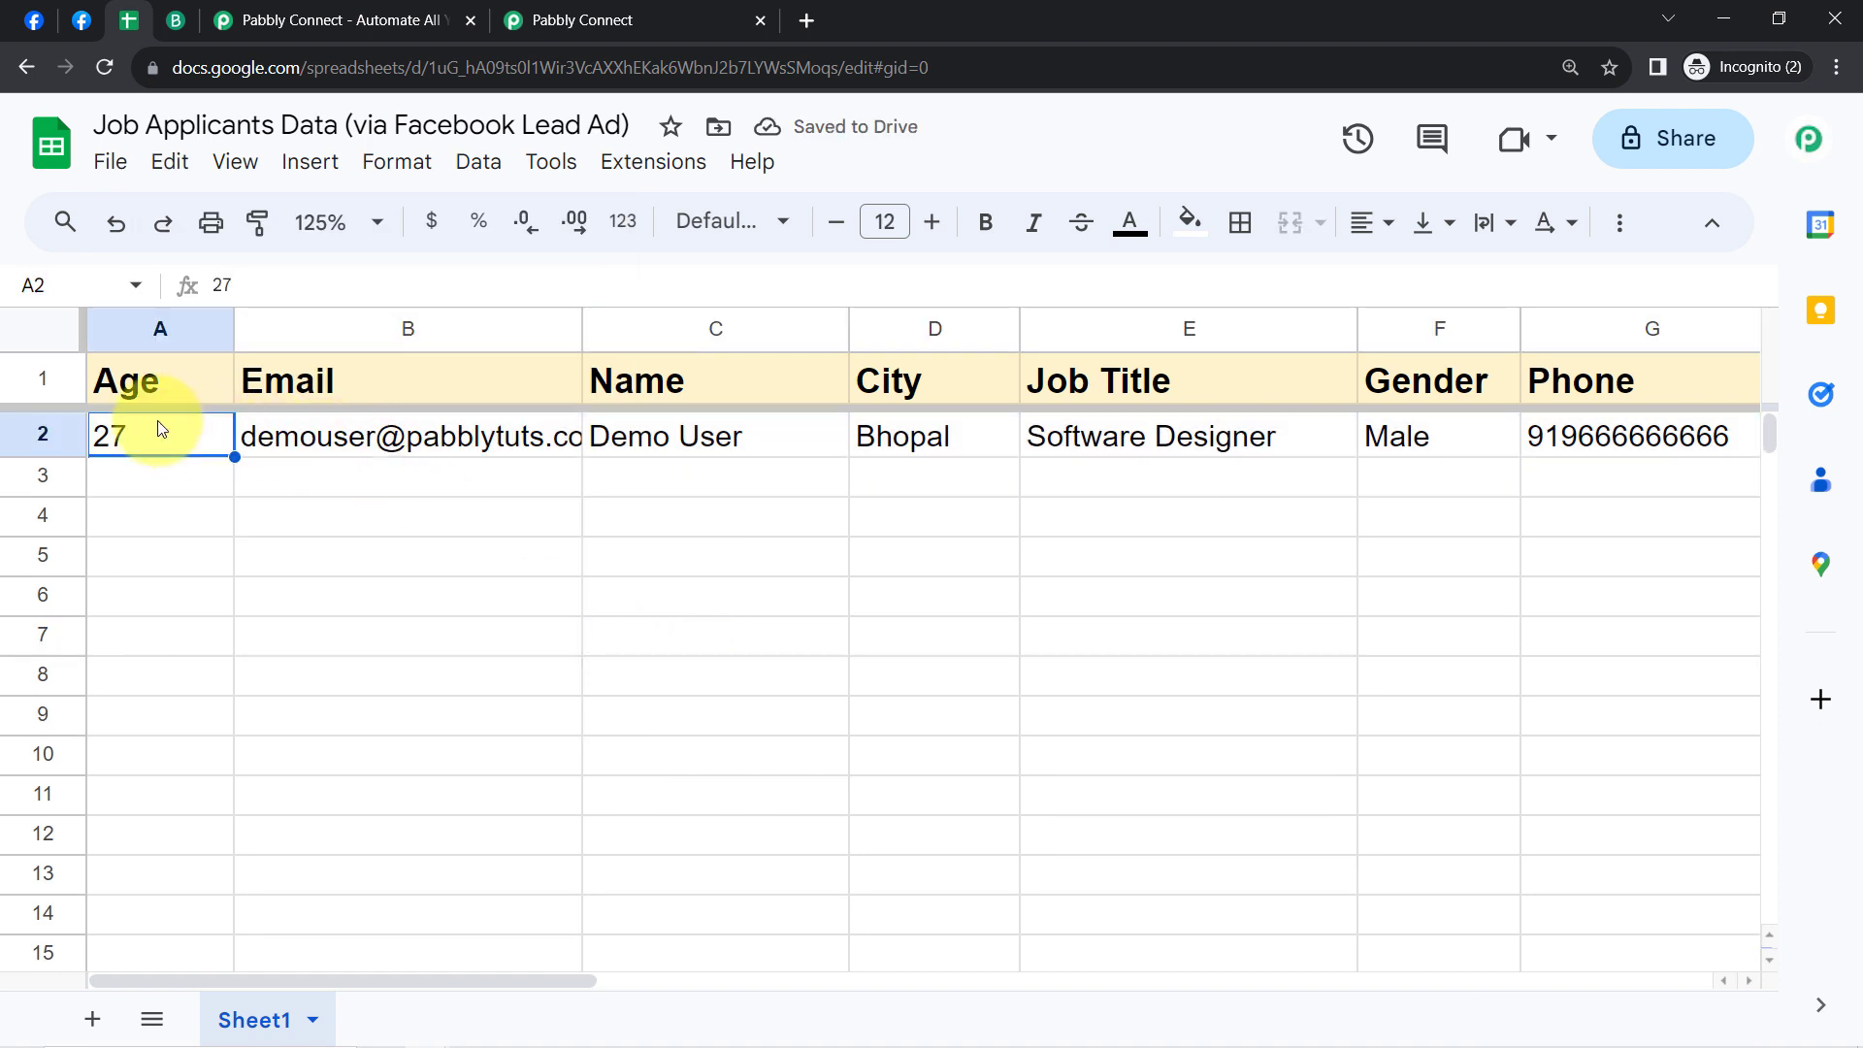
left_click(275, 428)
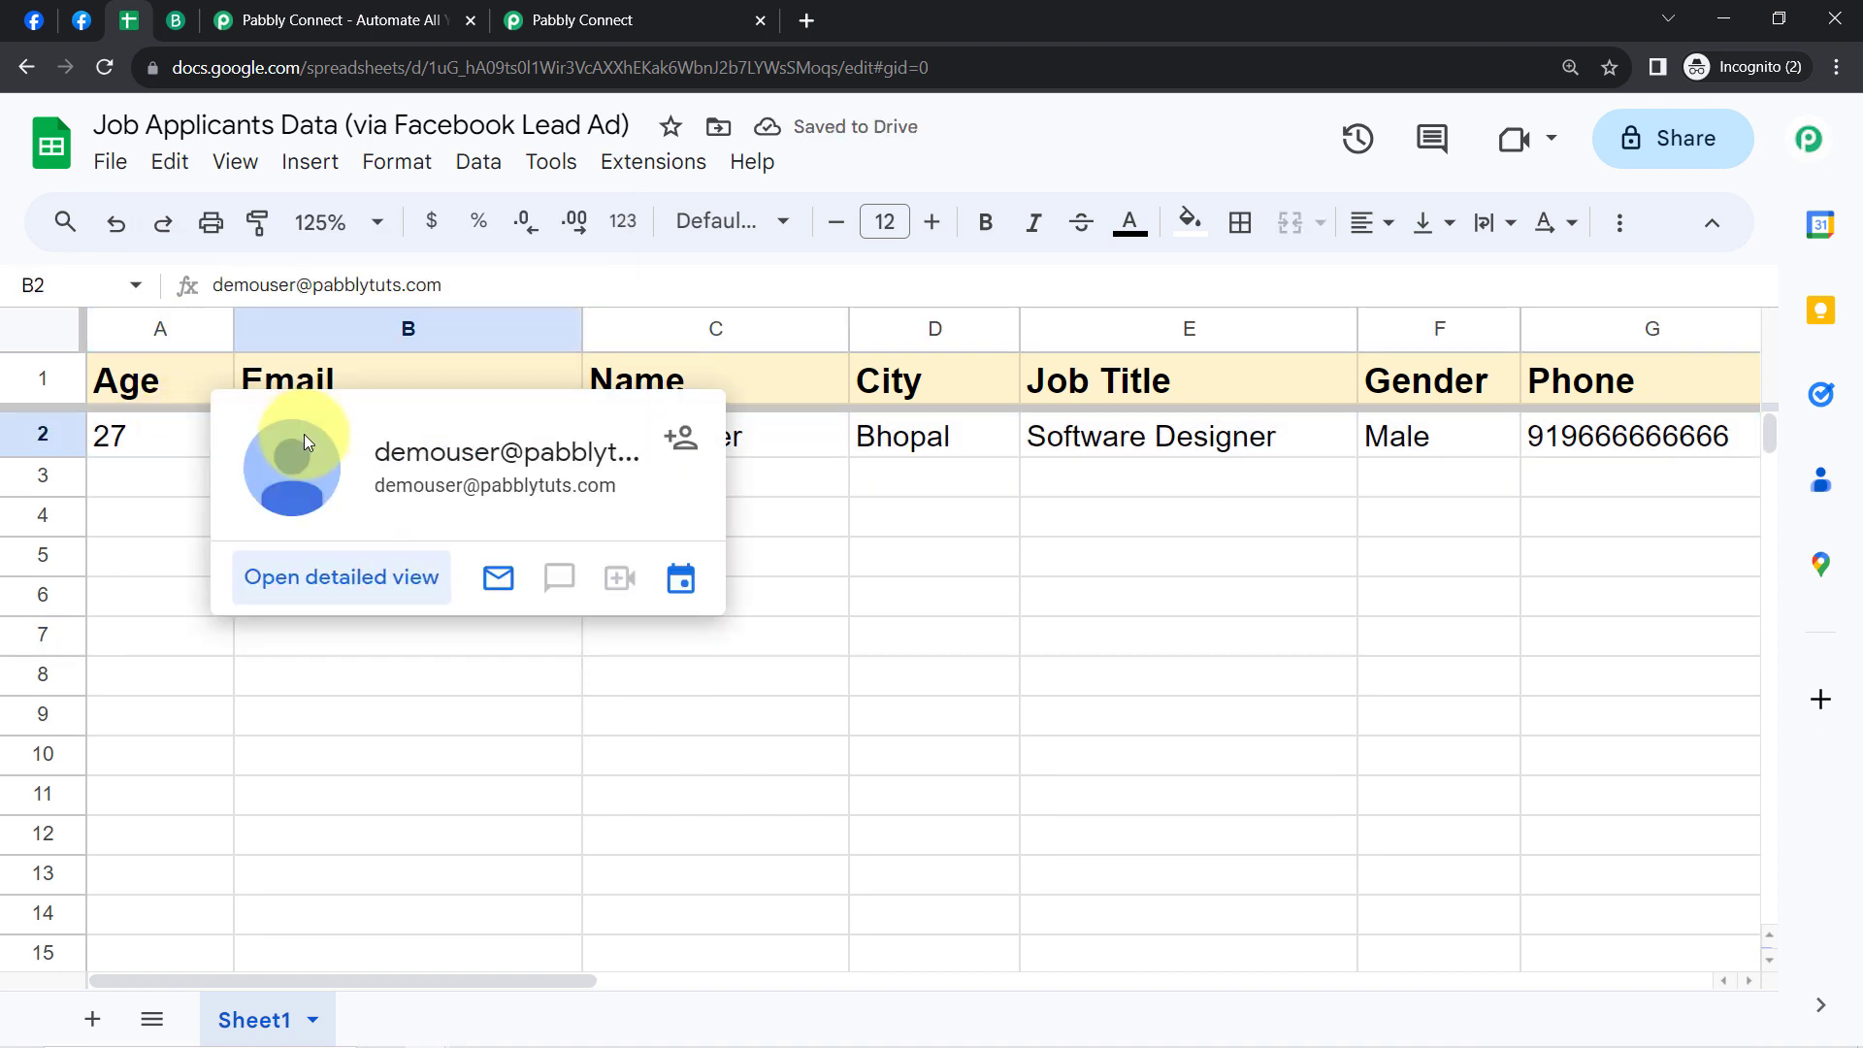
left_click(178, 524)
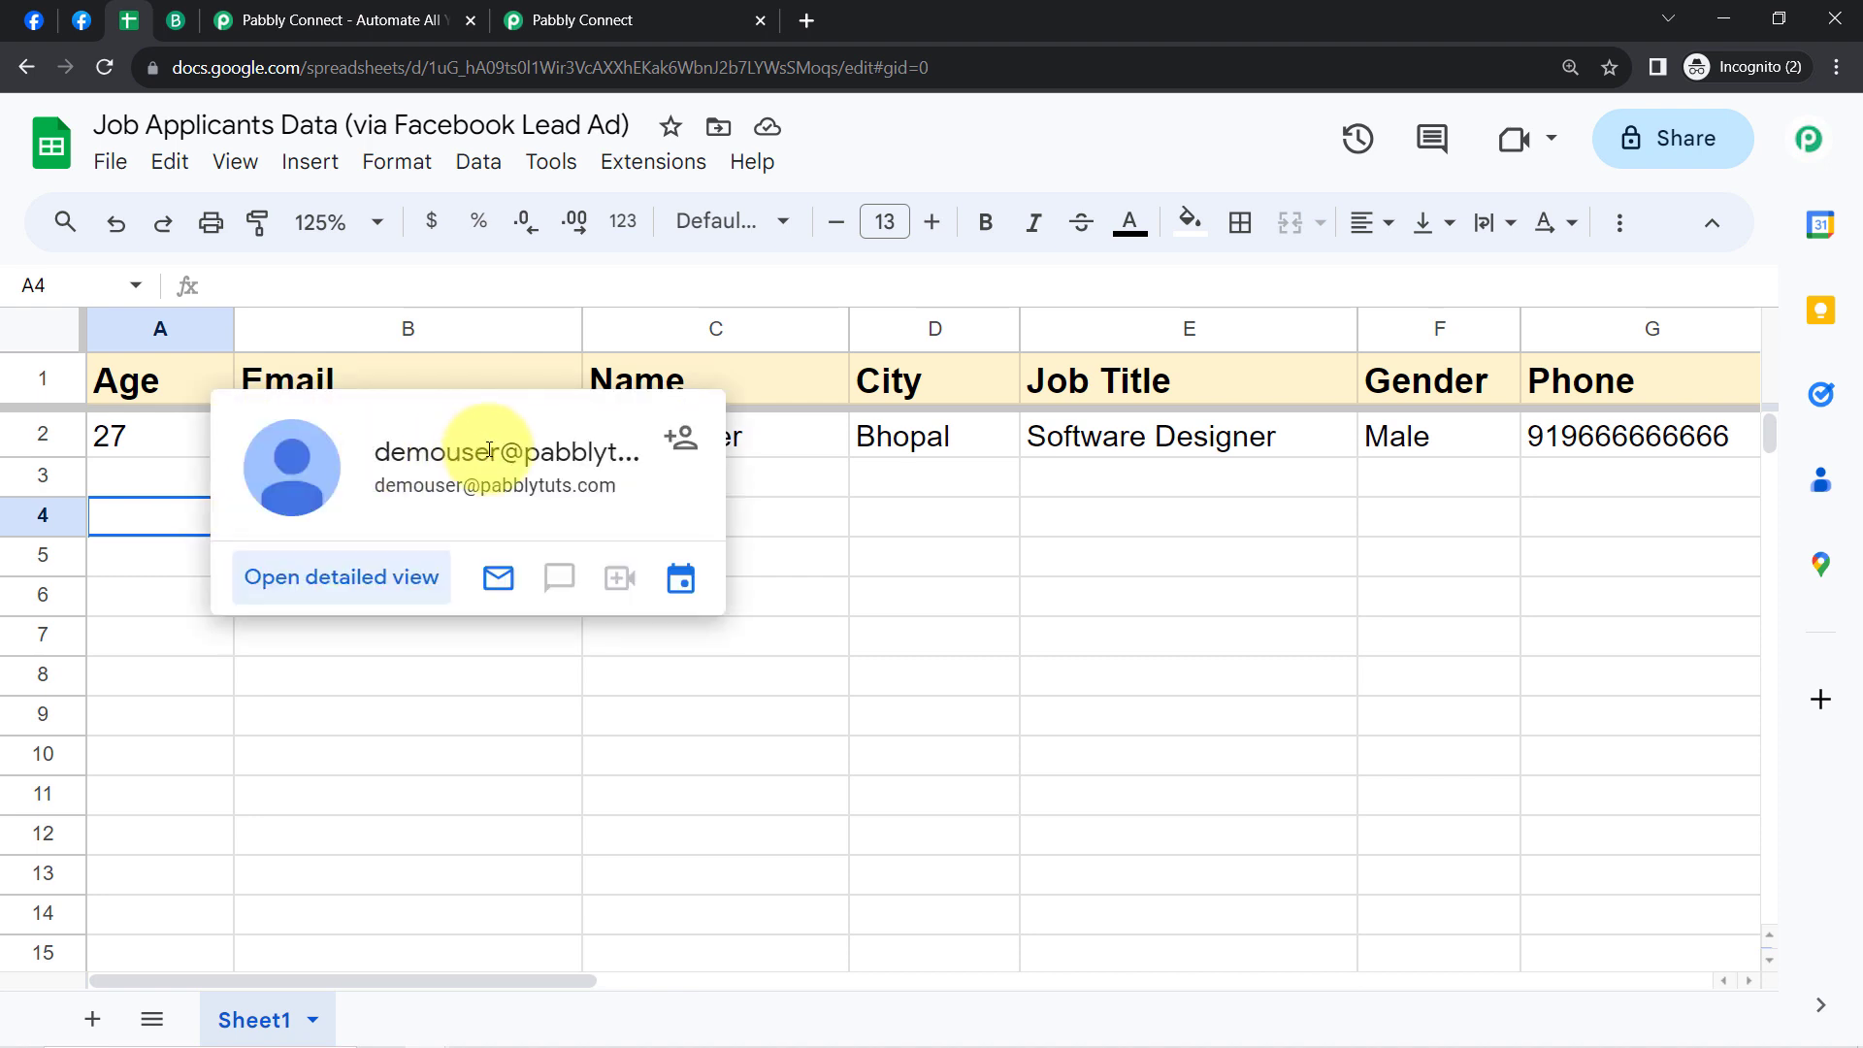
left_click(772, 450)
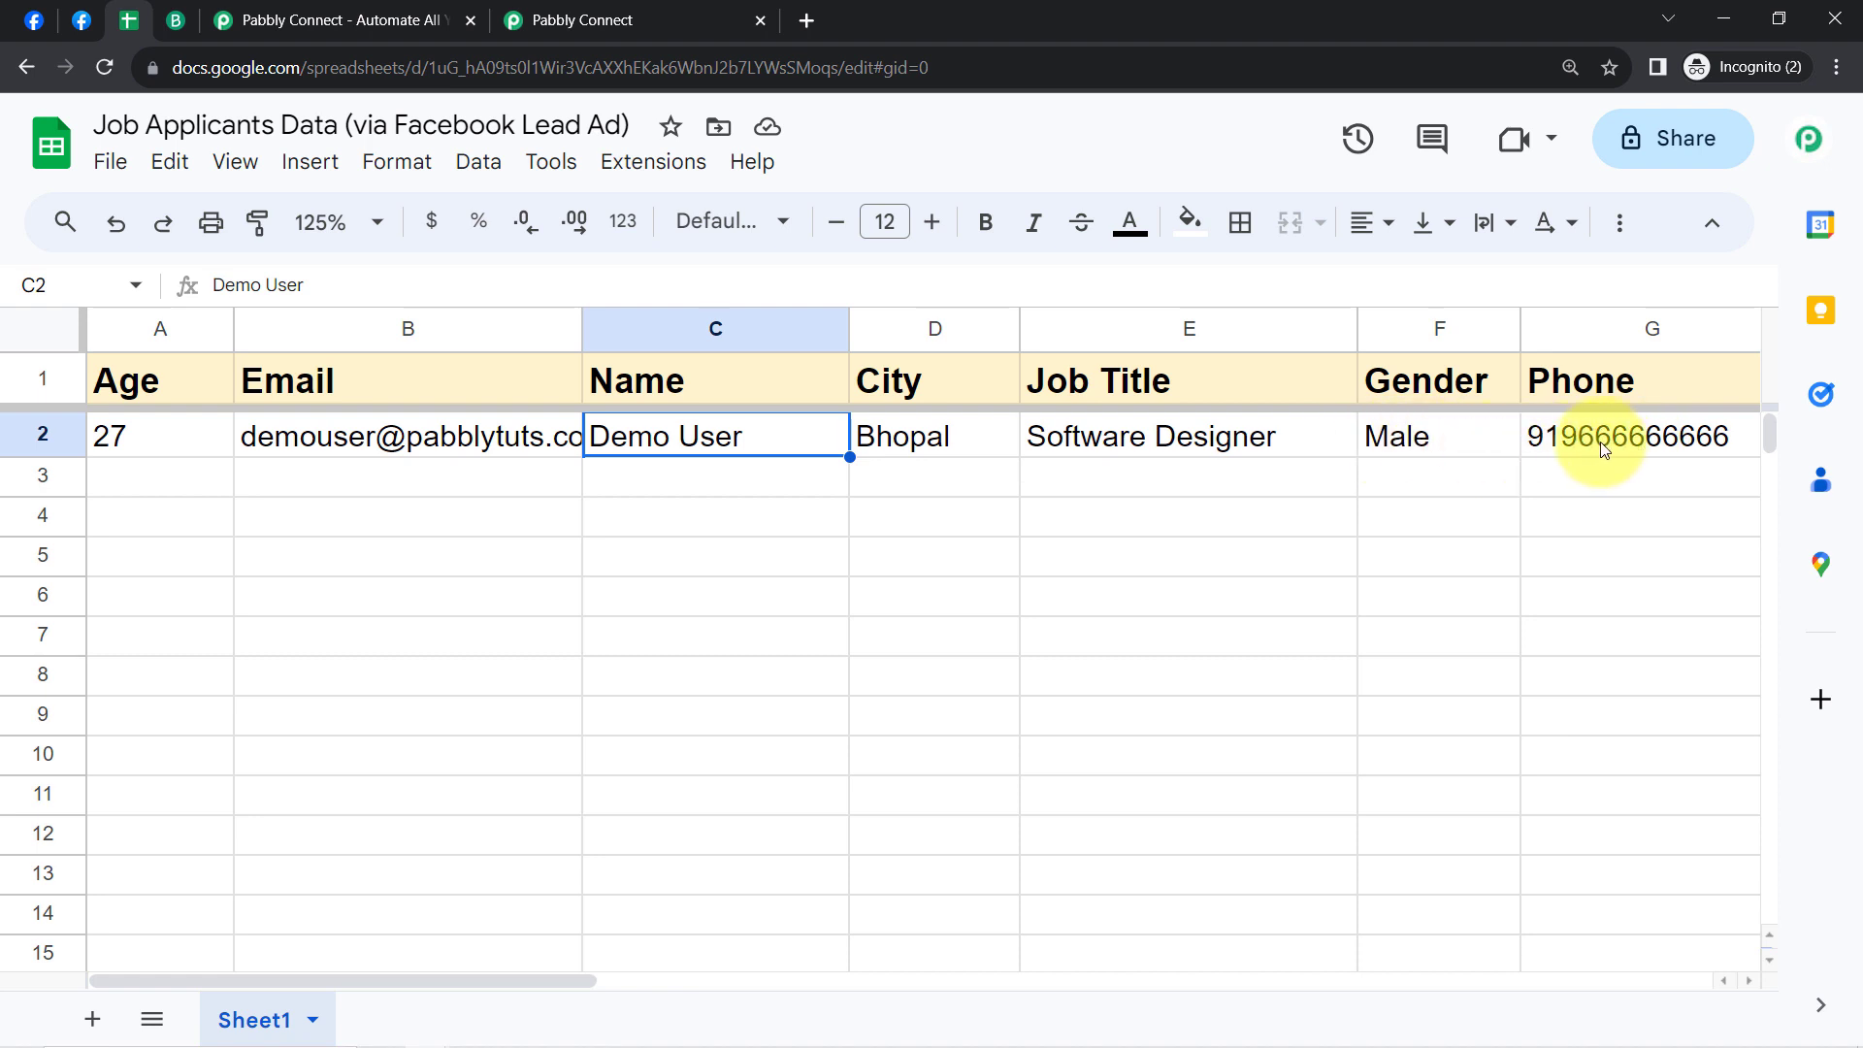
Step: Return to the Pabbly Connect workflow and set the Brevo action event to Create or Update Contact
left_click(548, 8)
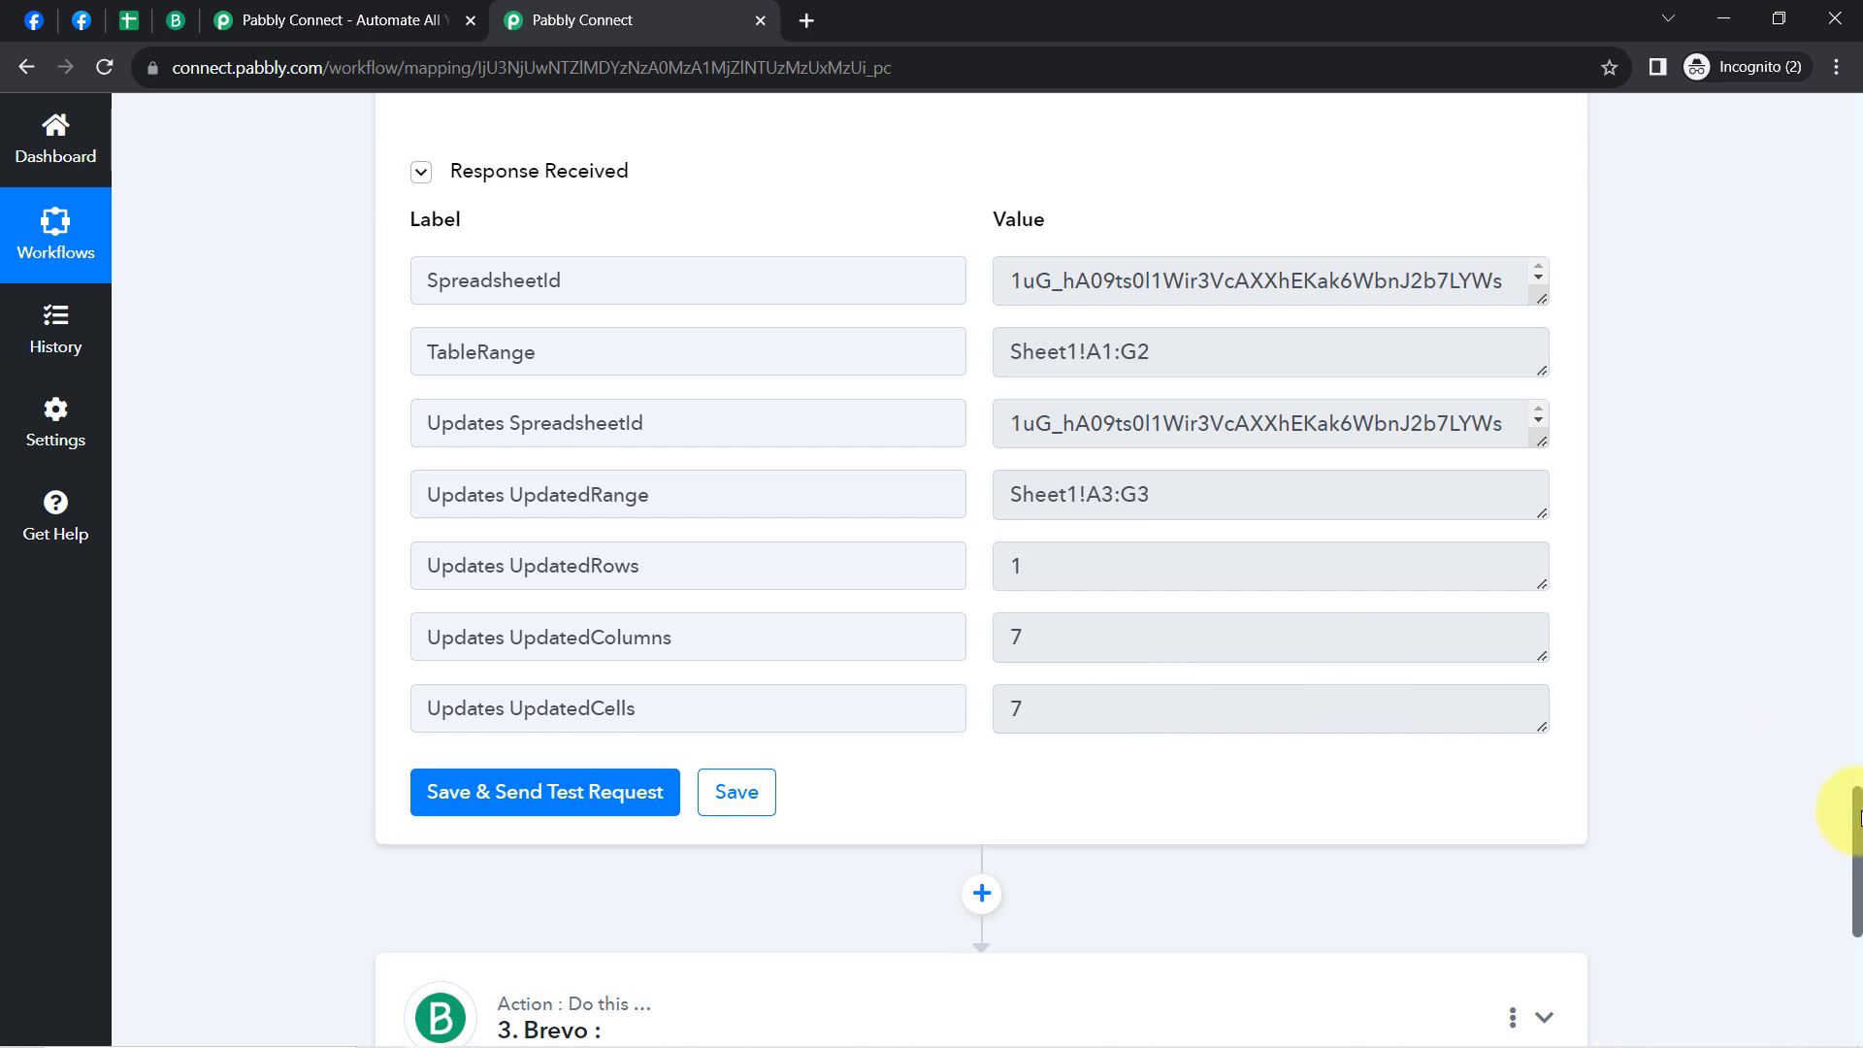
left_click_drag(1858, 817, 1841, 918)
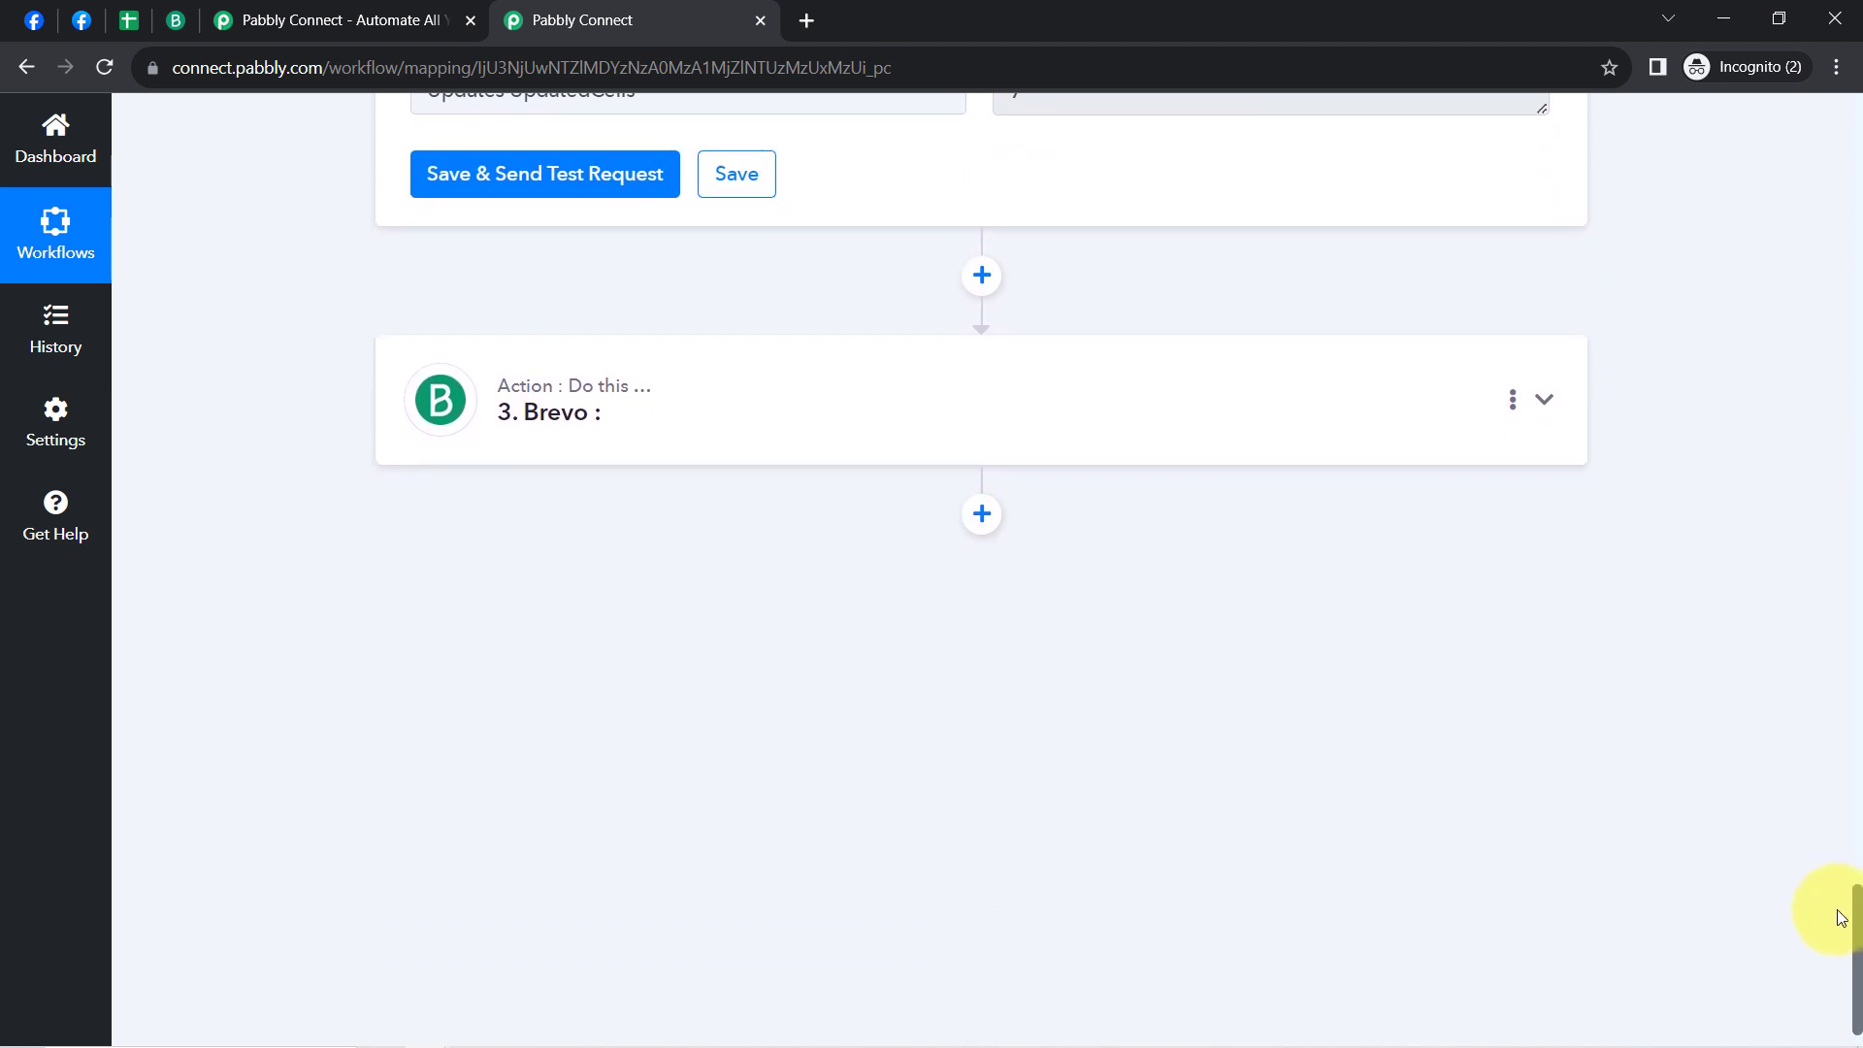
left_click(569, 421)
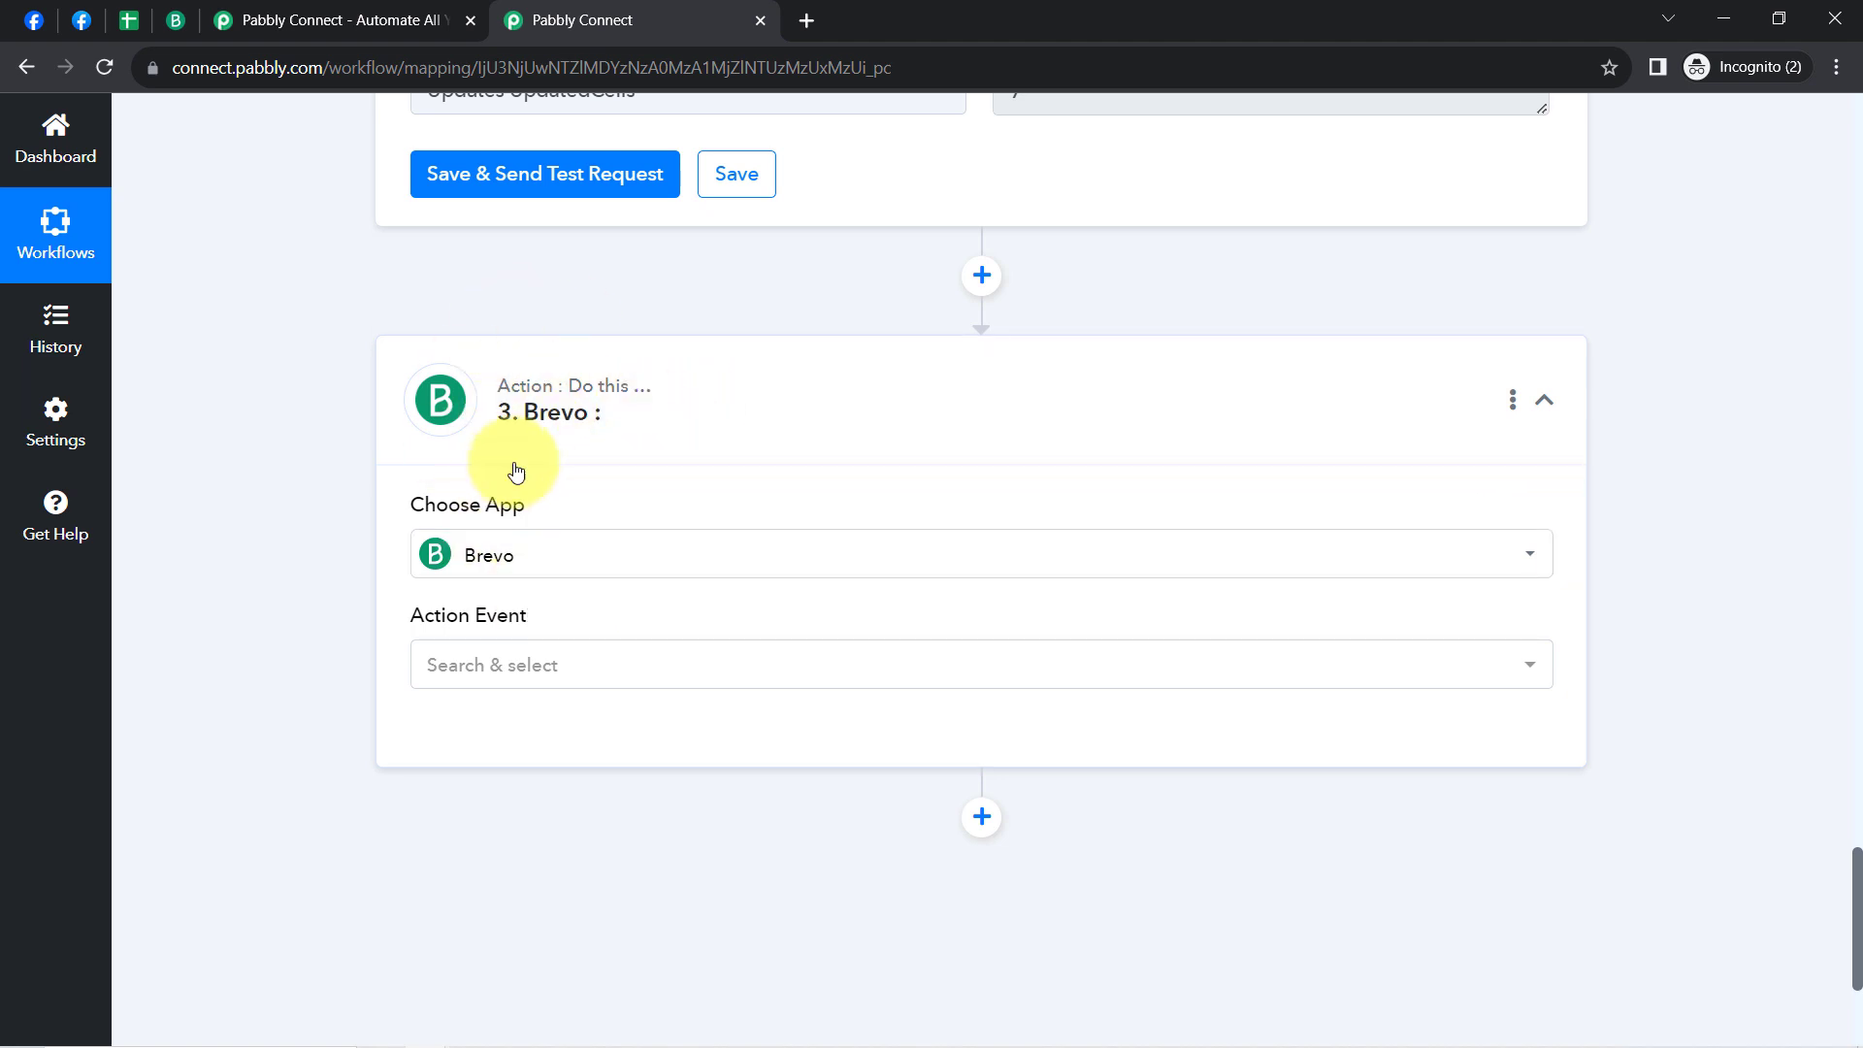
left_click(451, 666)
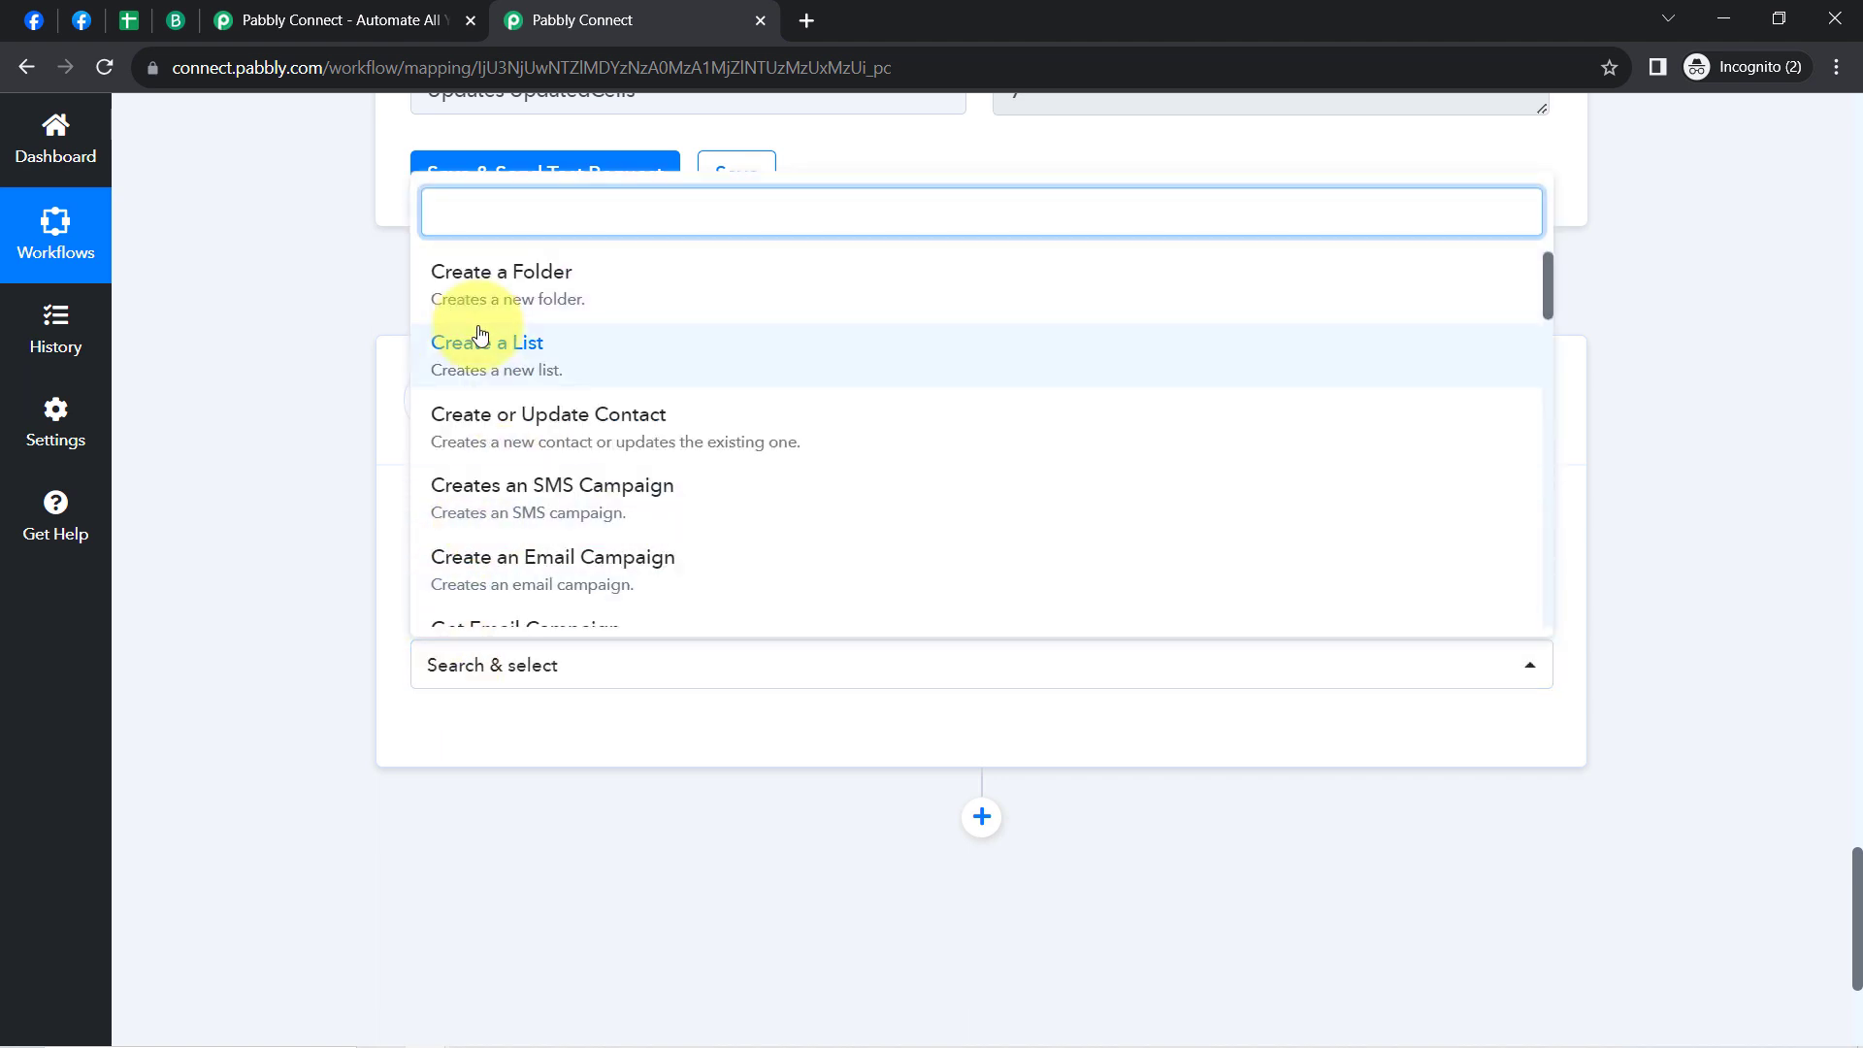
left_click(541, 433)
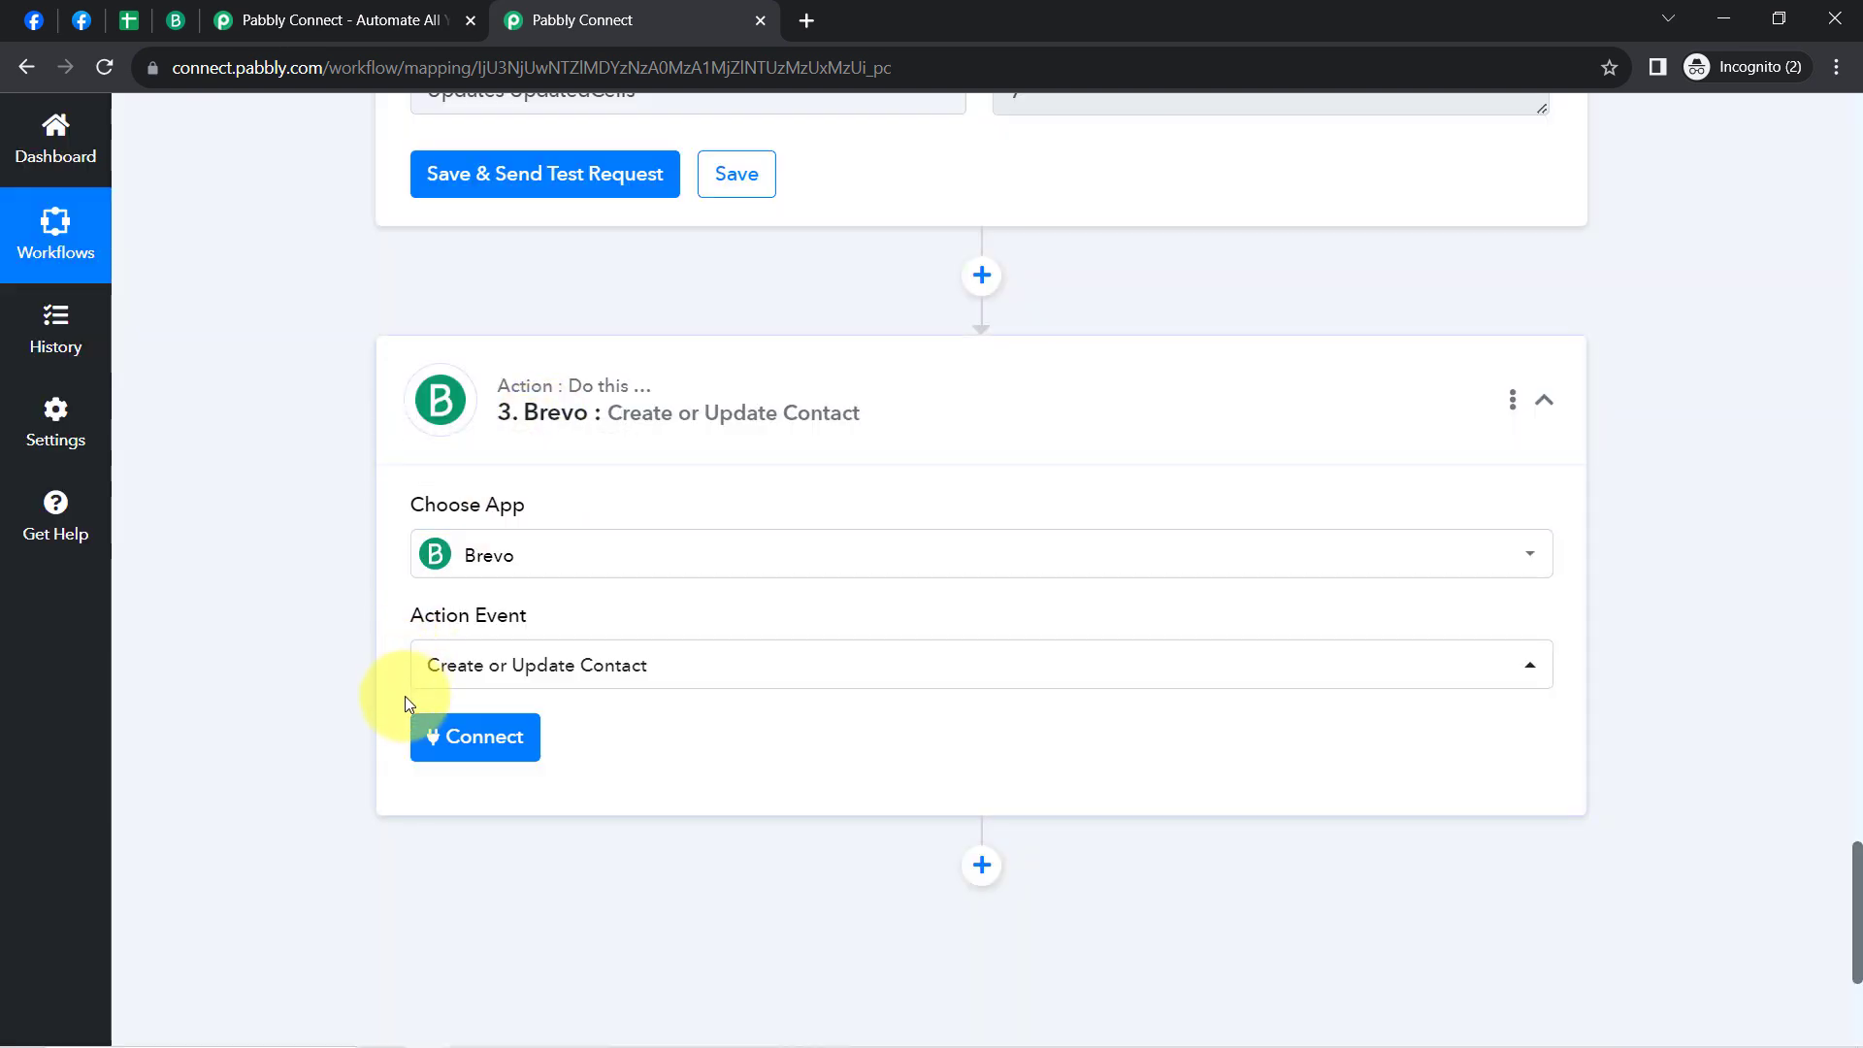
Step: Start adding a new connection for the Brevo action and review where its API key comes from
left_click(421, 739)
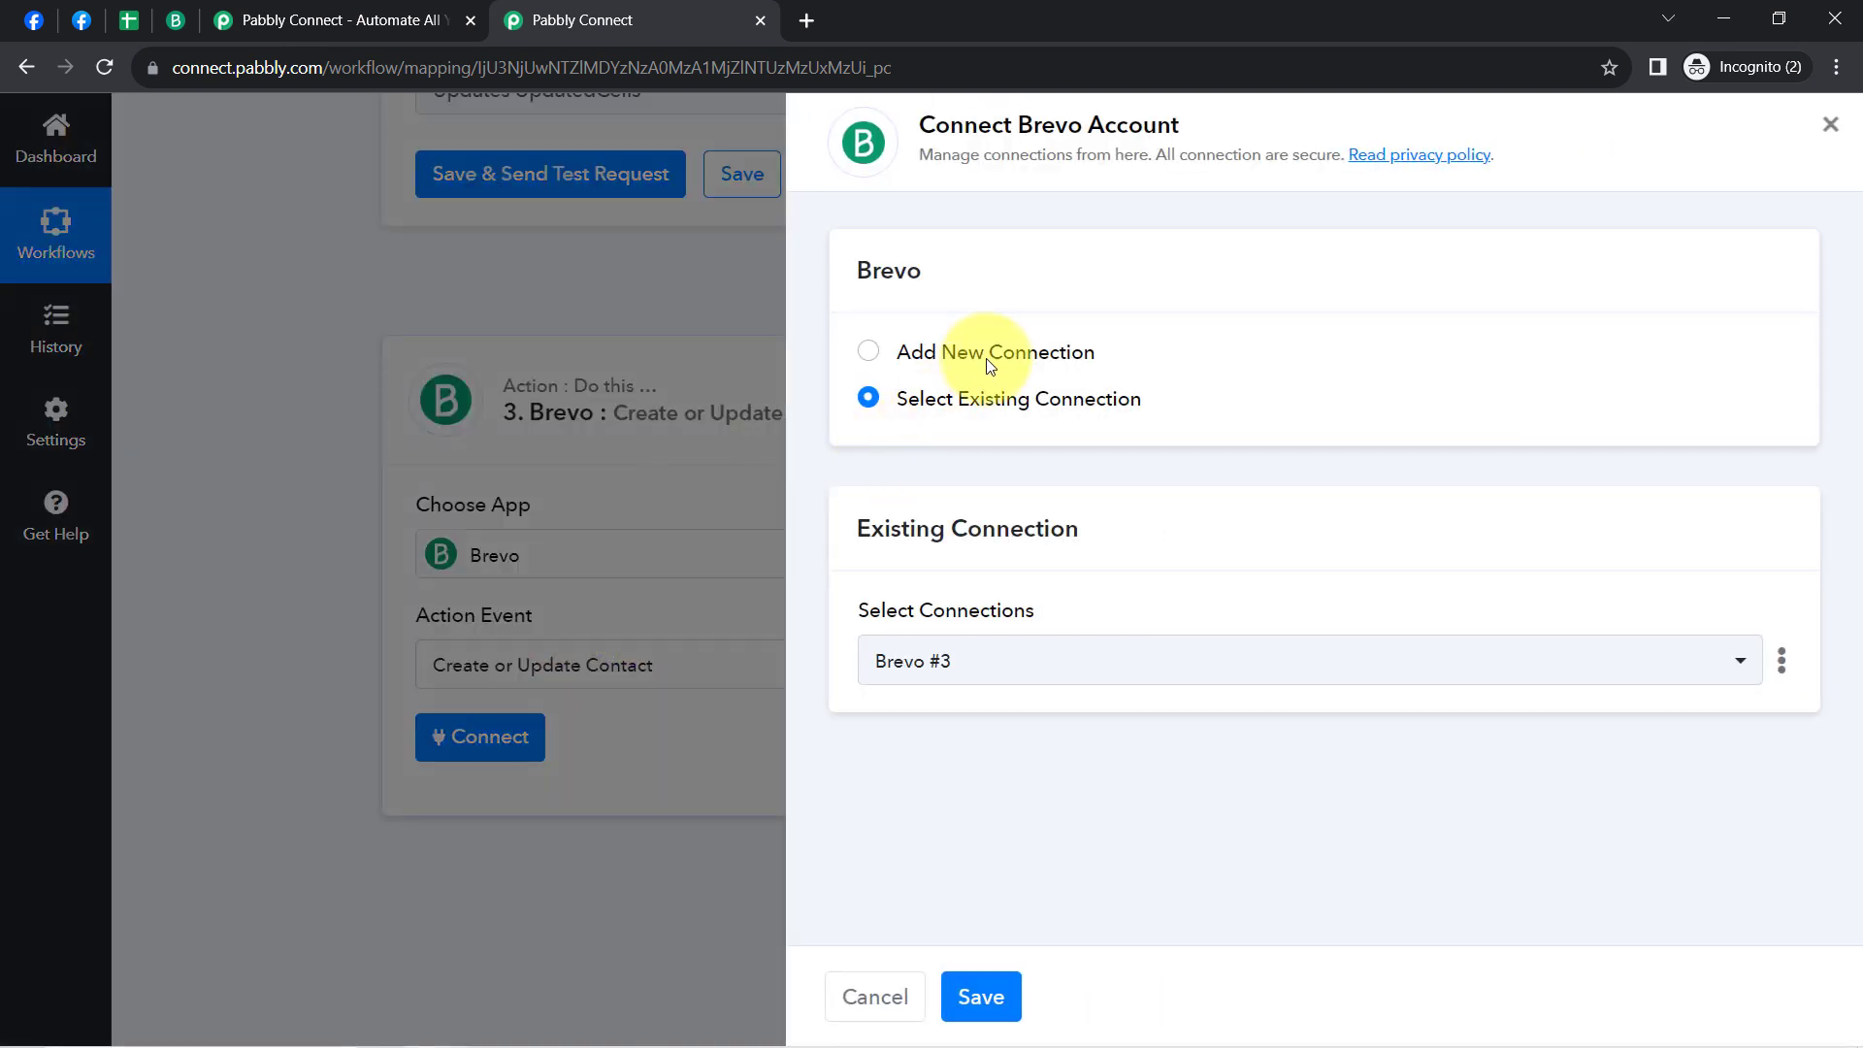
left_click(987, 357)
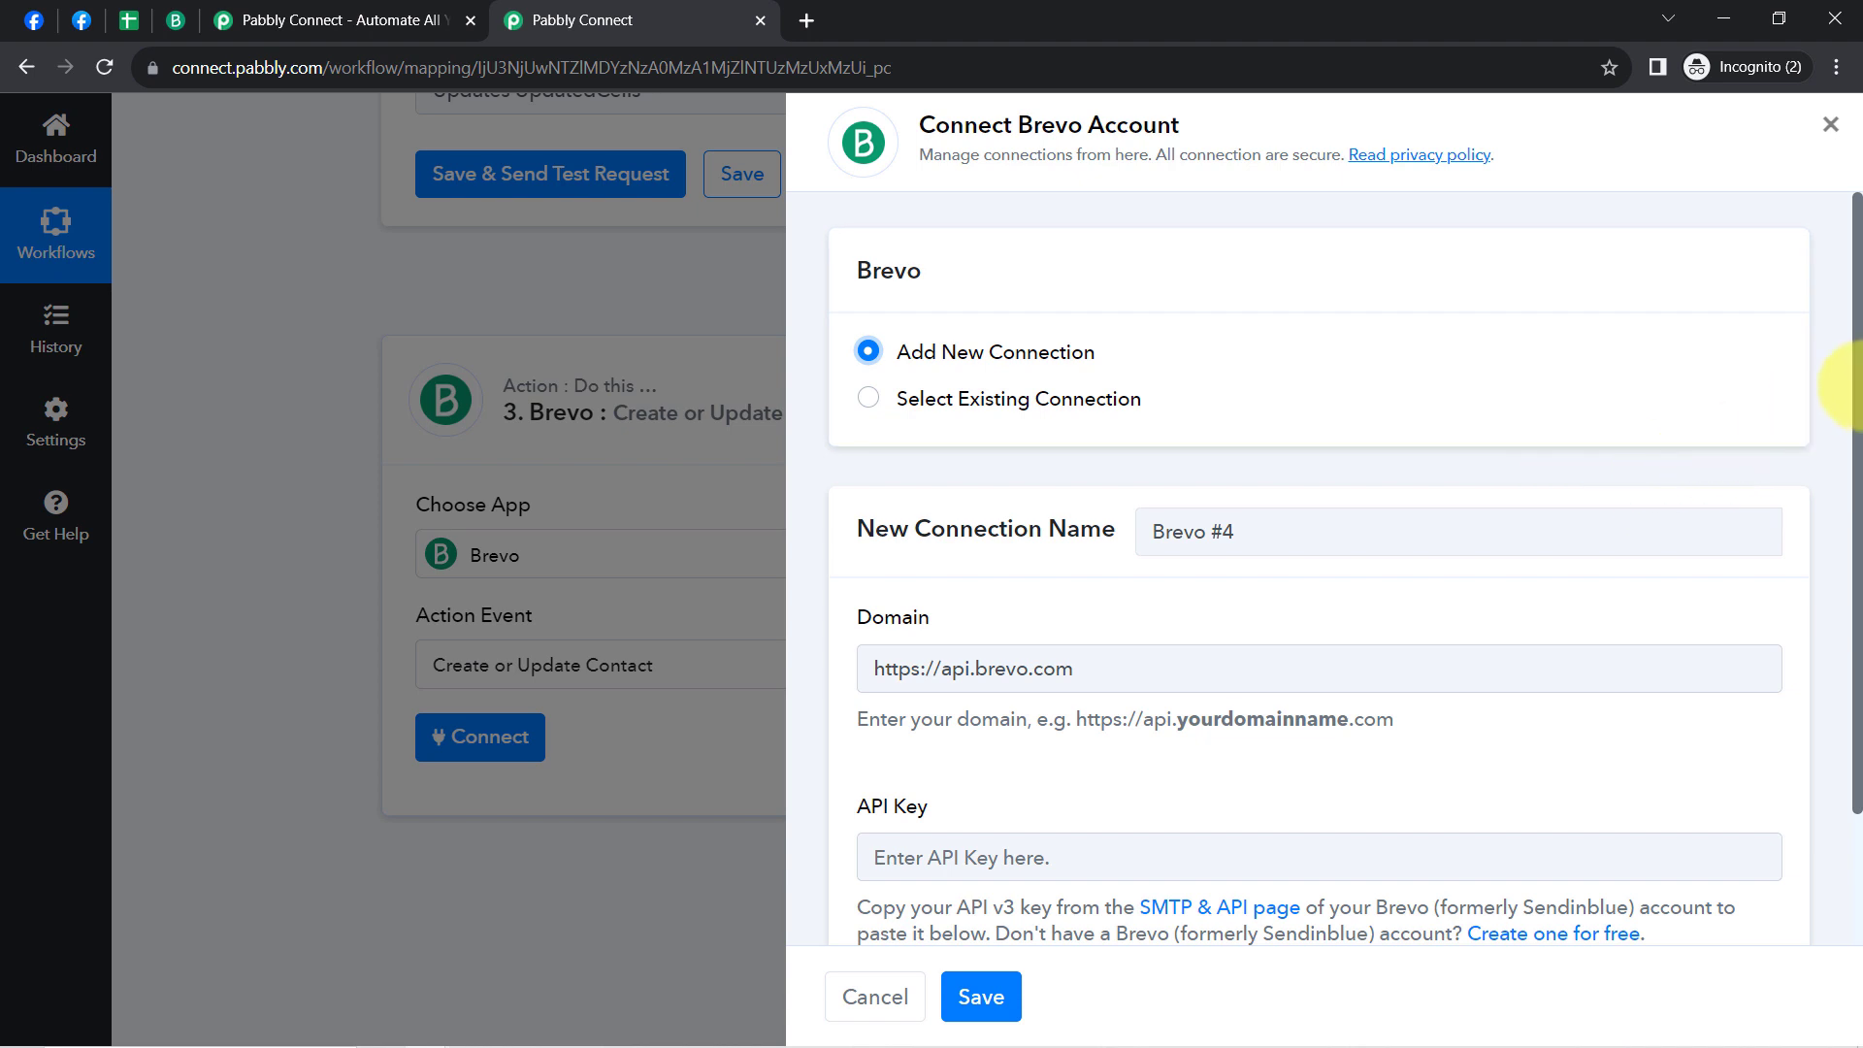
scroll(1853, 432, "down", 2)
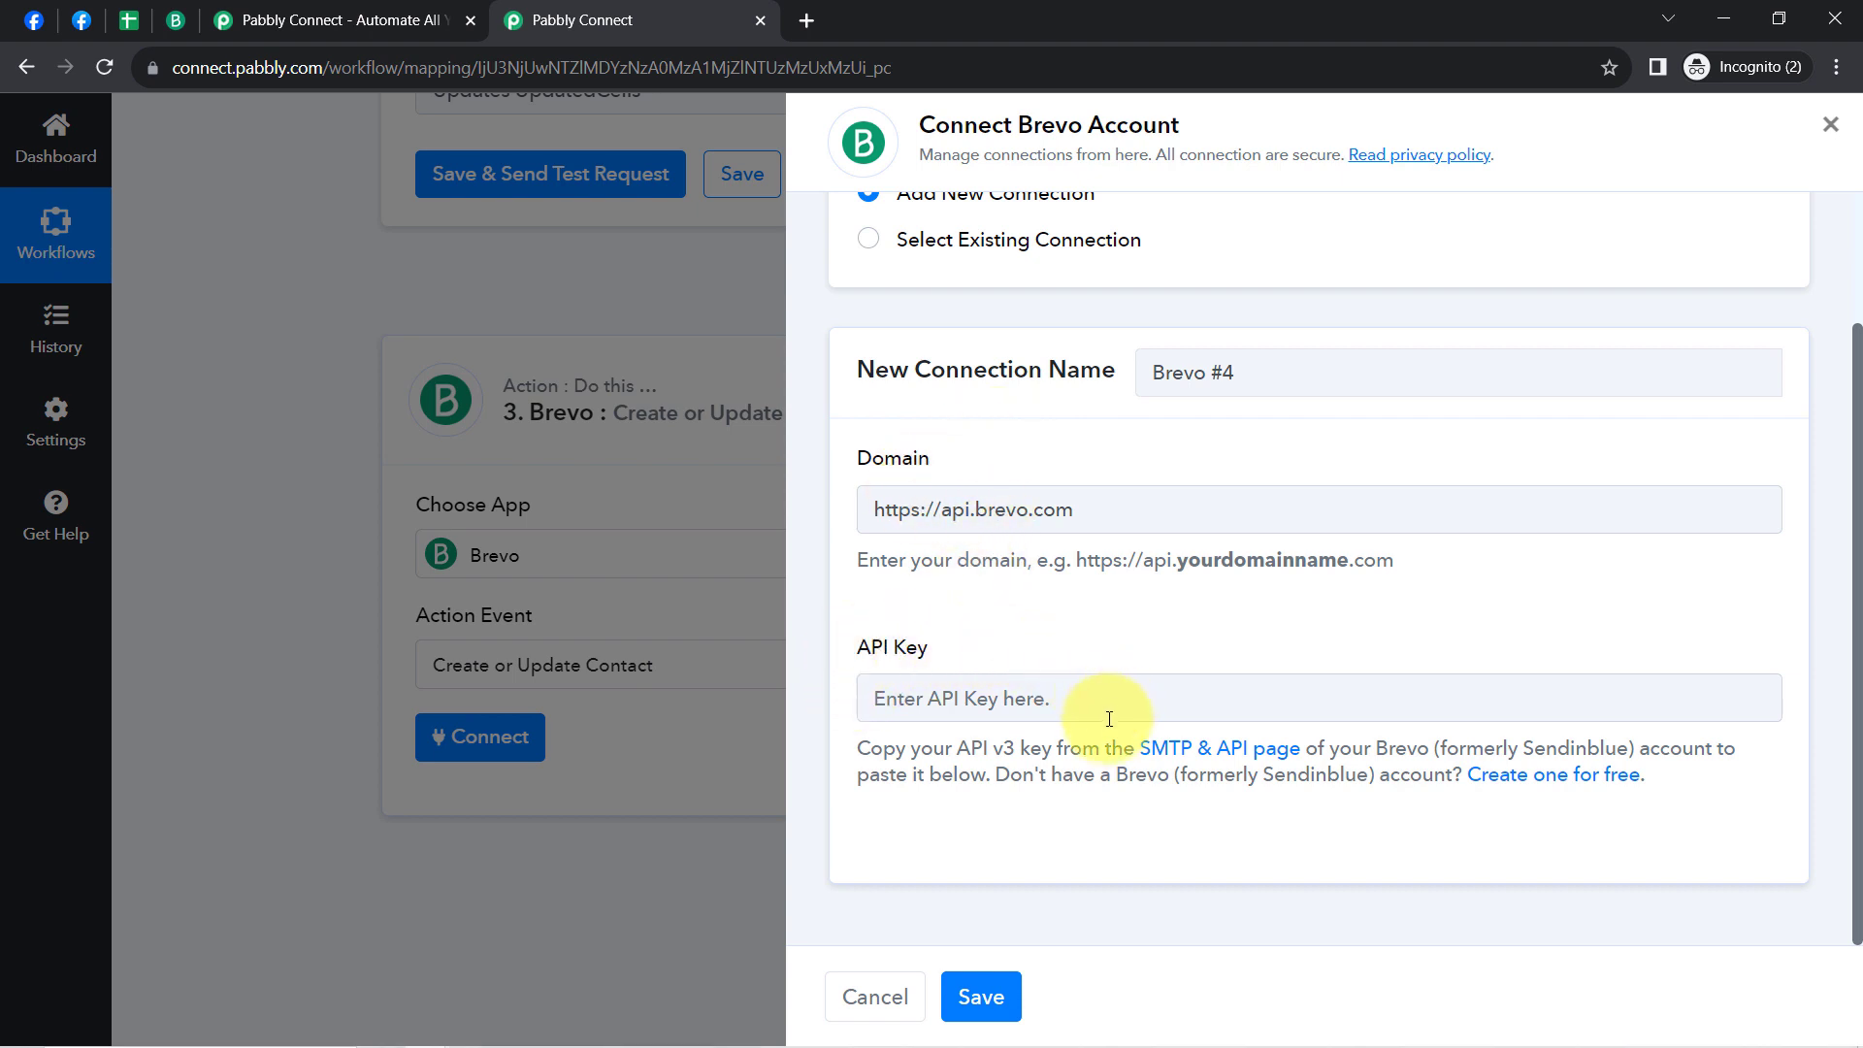
left_click_drag(1068, 748, 1389, 742)
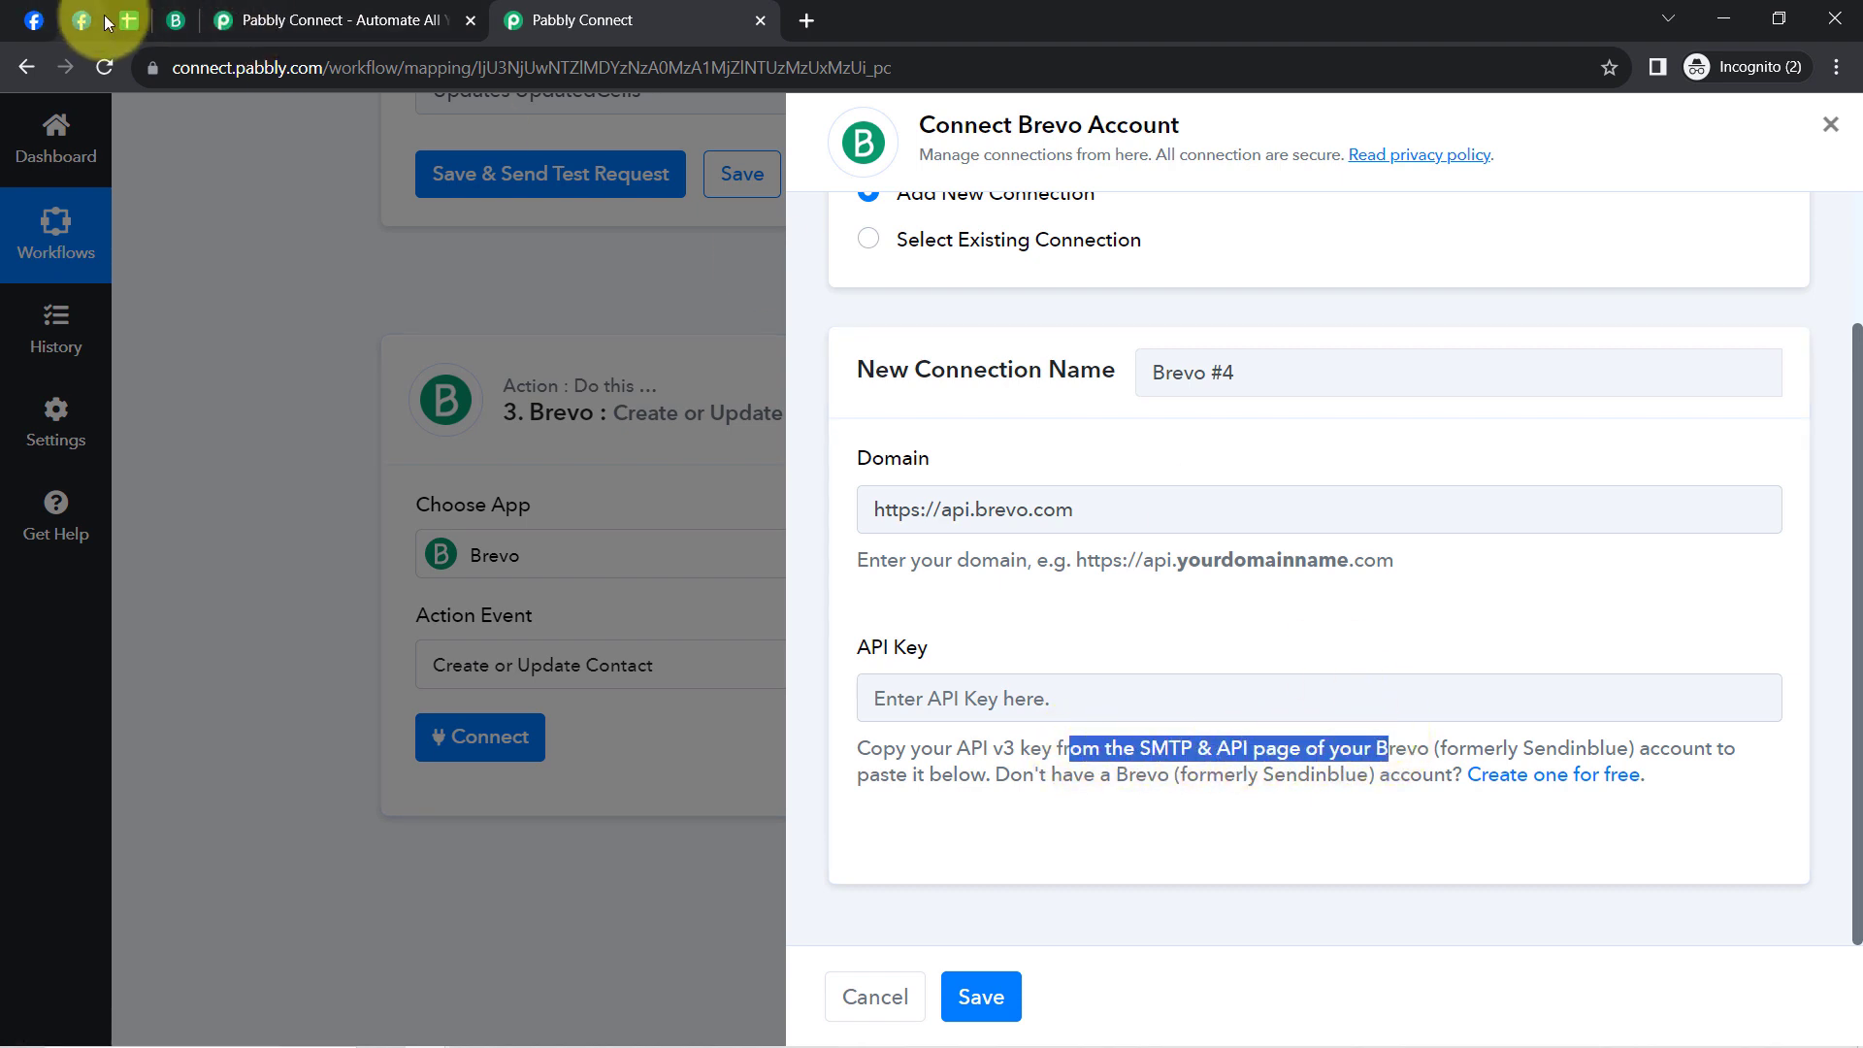
Step: Switch to Brevo and open the API Keys section of the account's SMTP & API settings
left_click(195, 21)
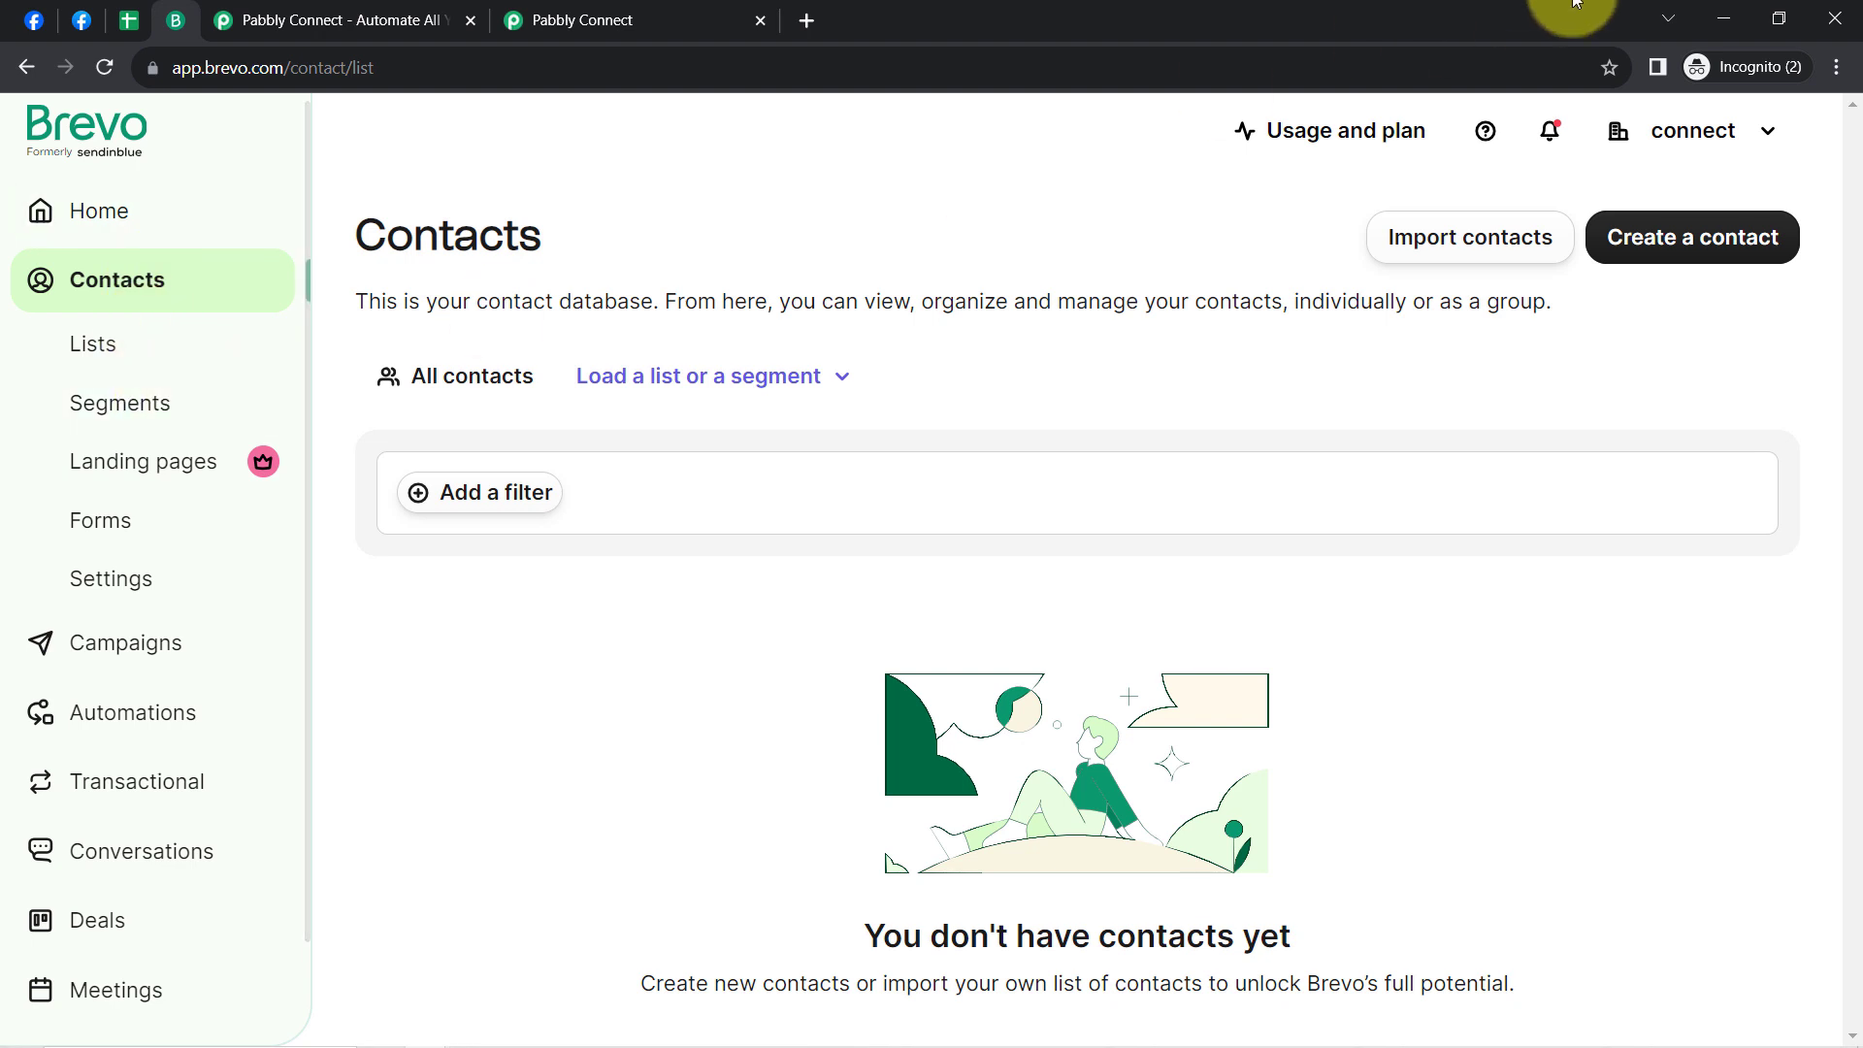
left_click(1764, 146)
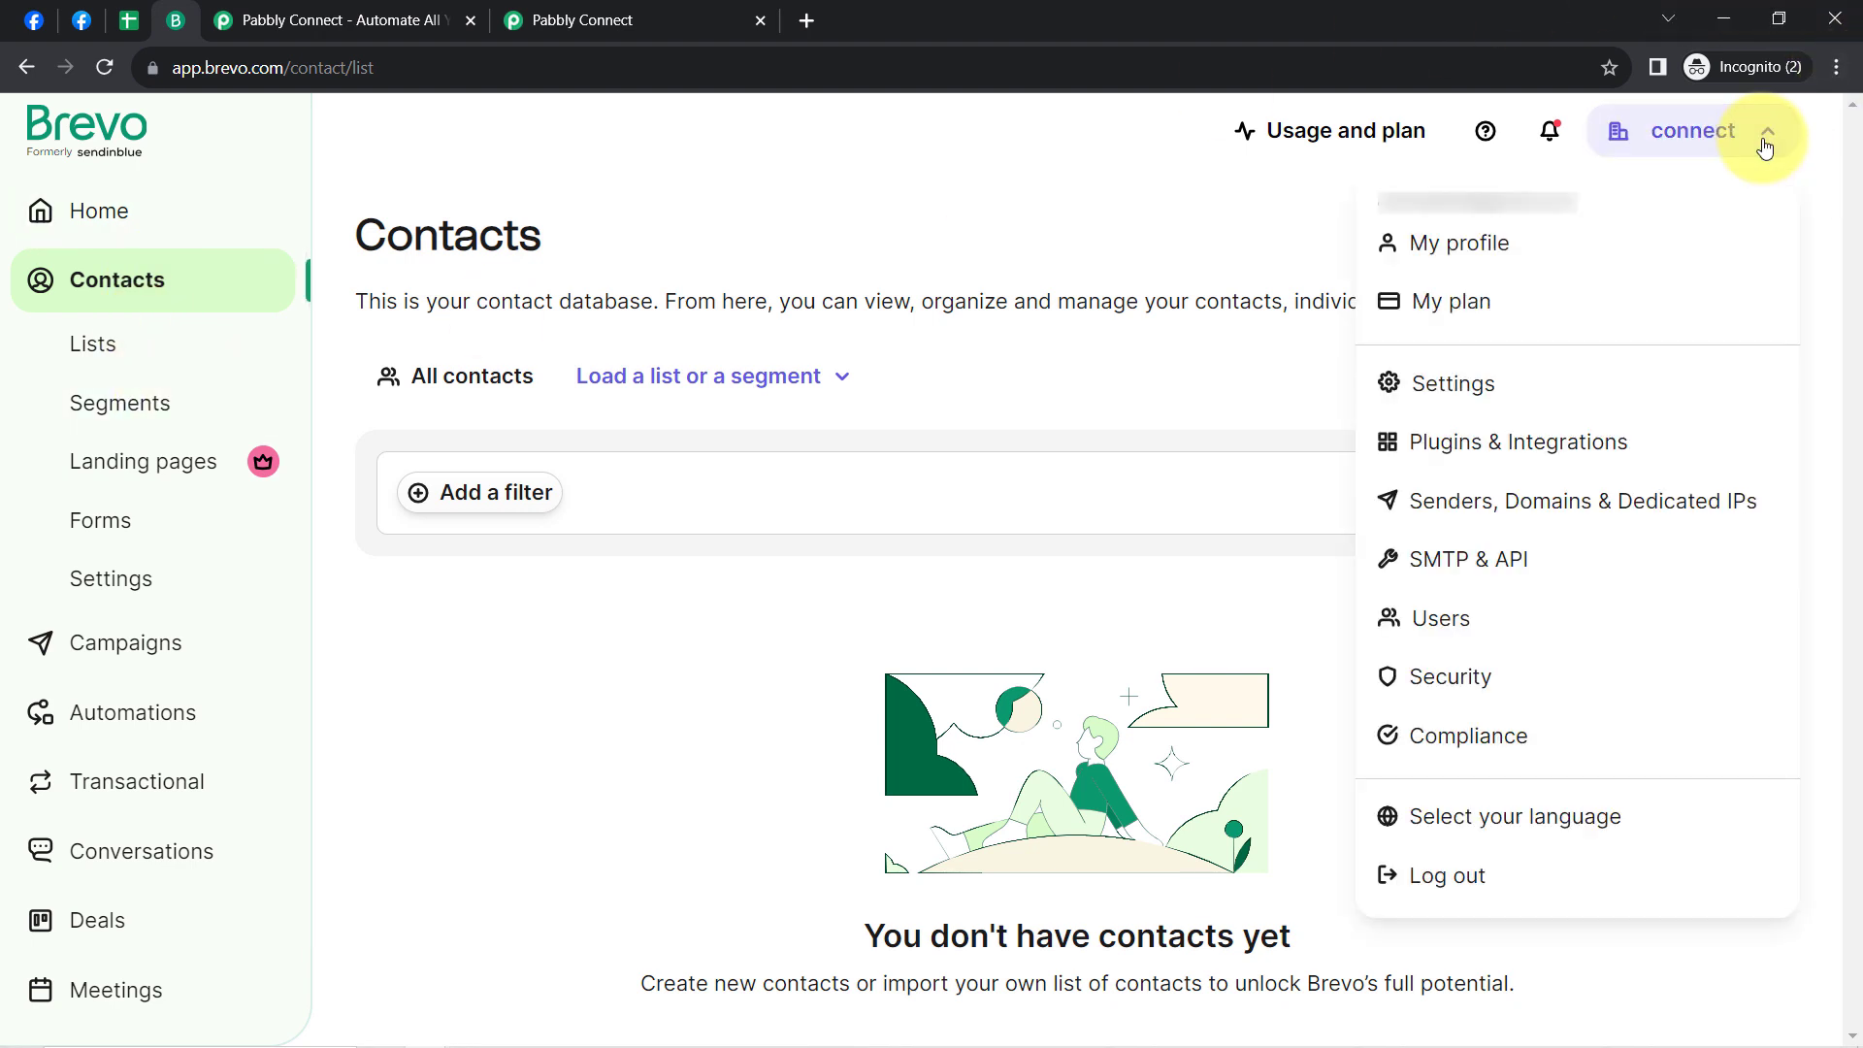
left_click(1470, 560)
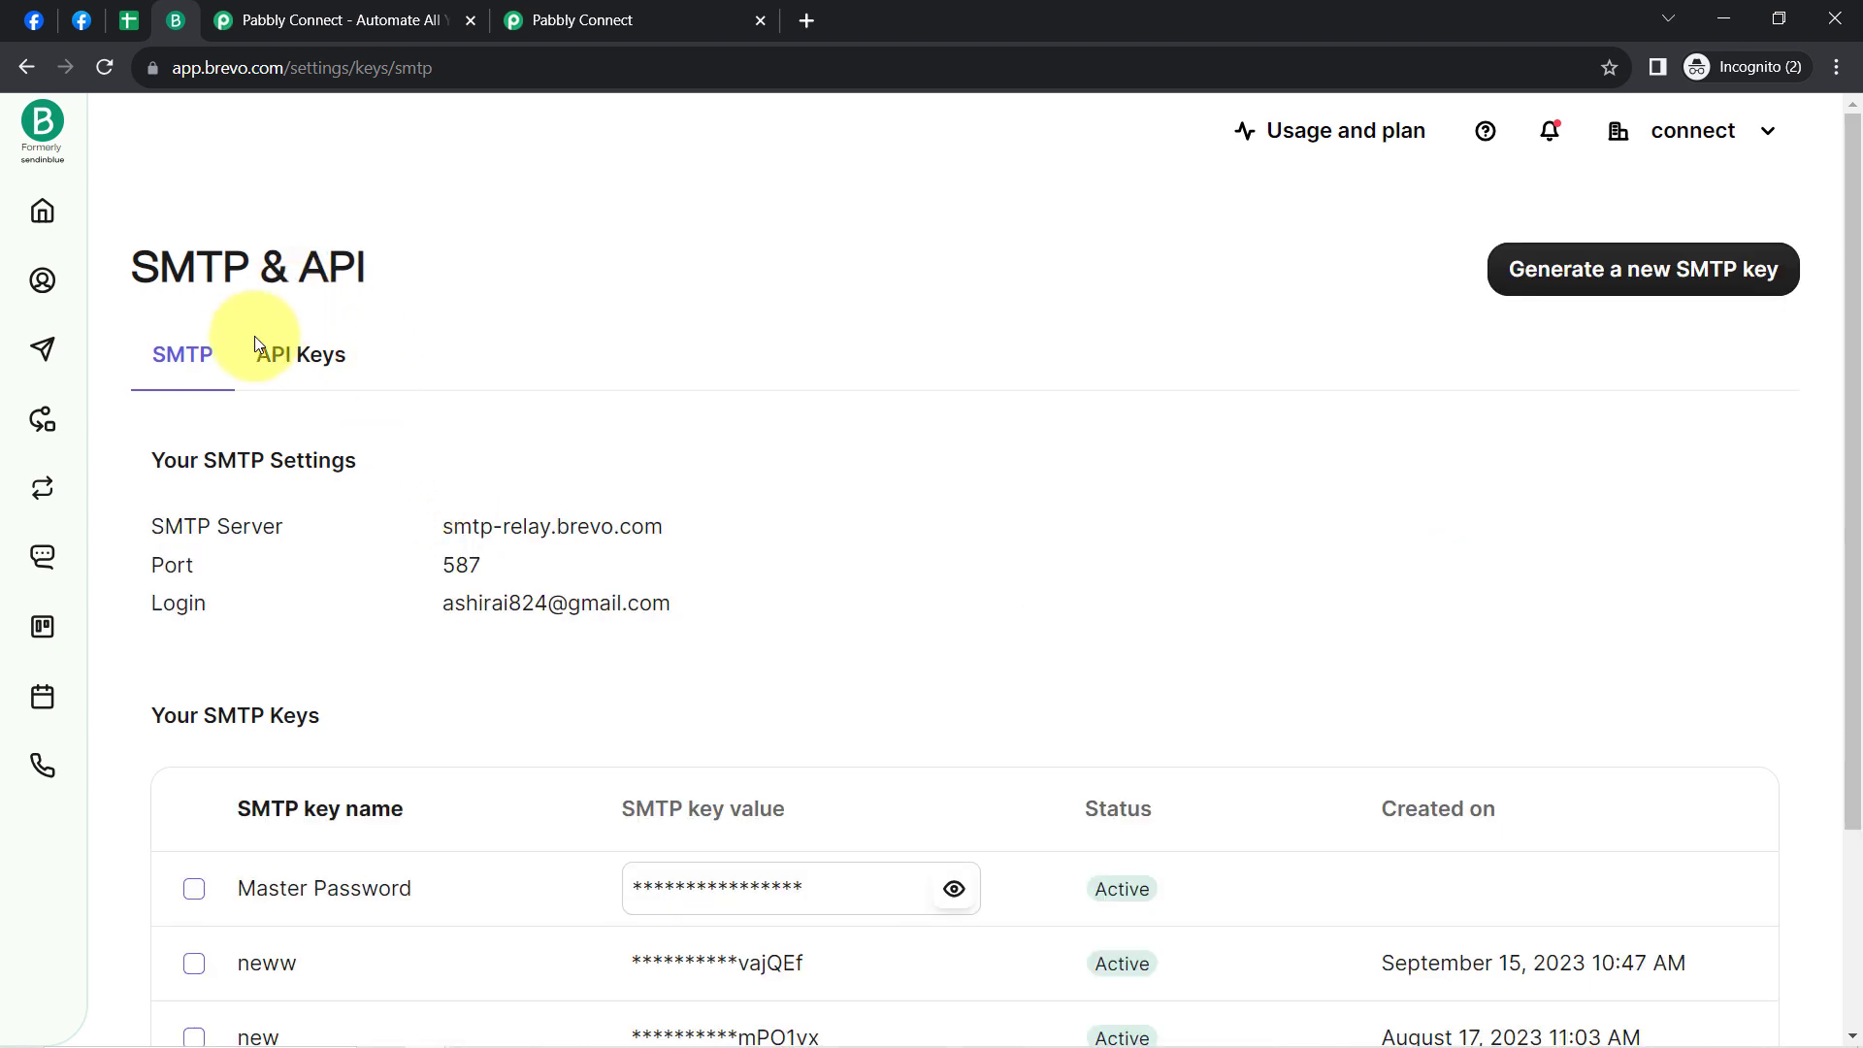
left_click(291, 361)
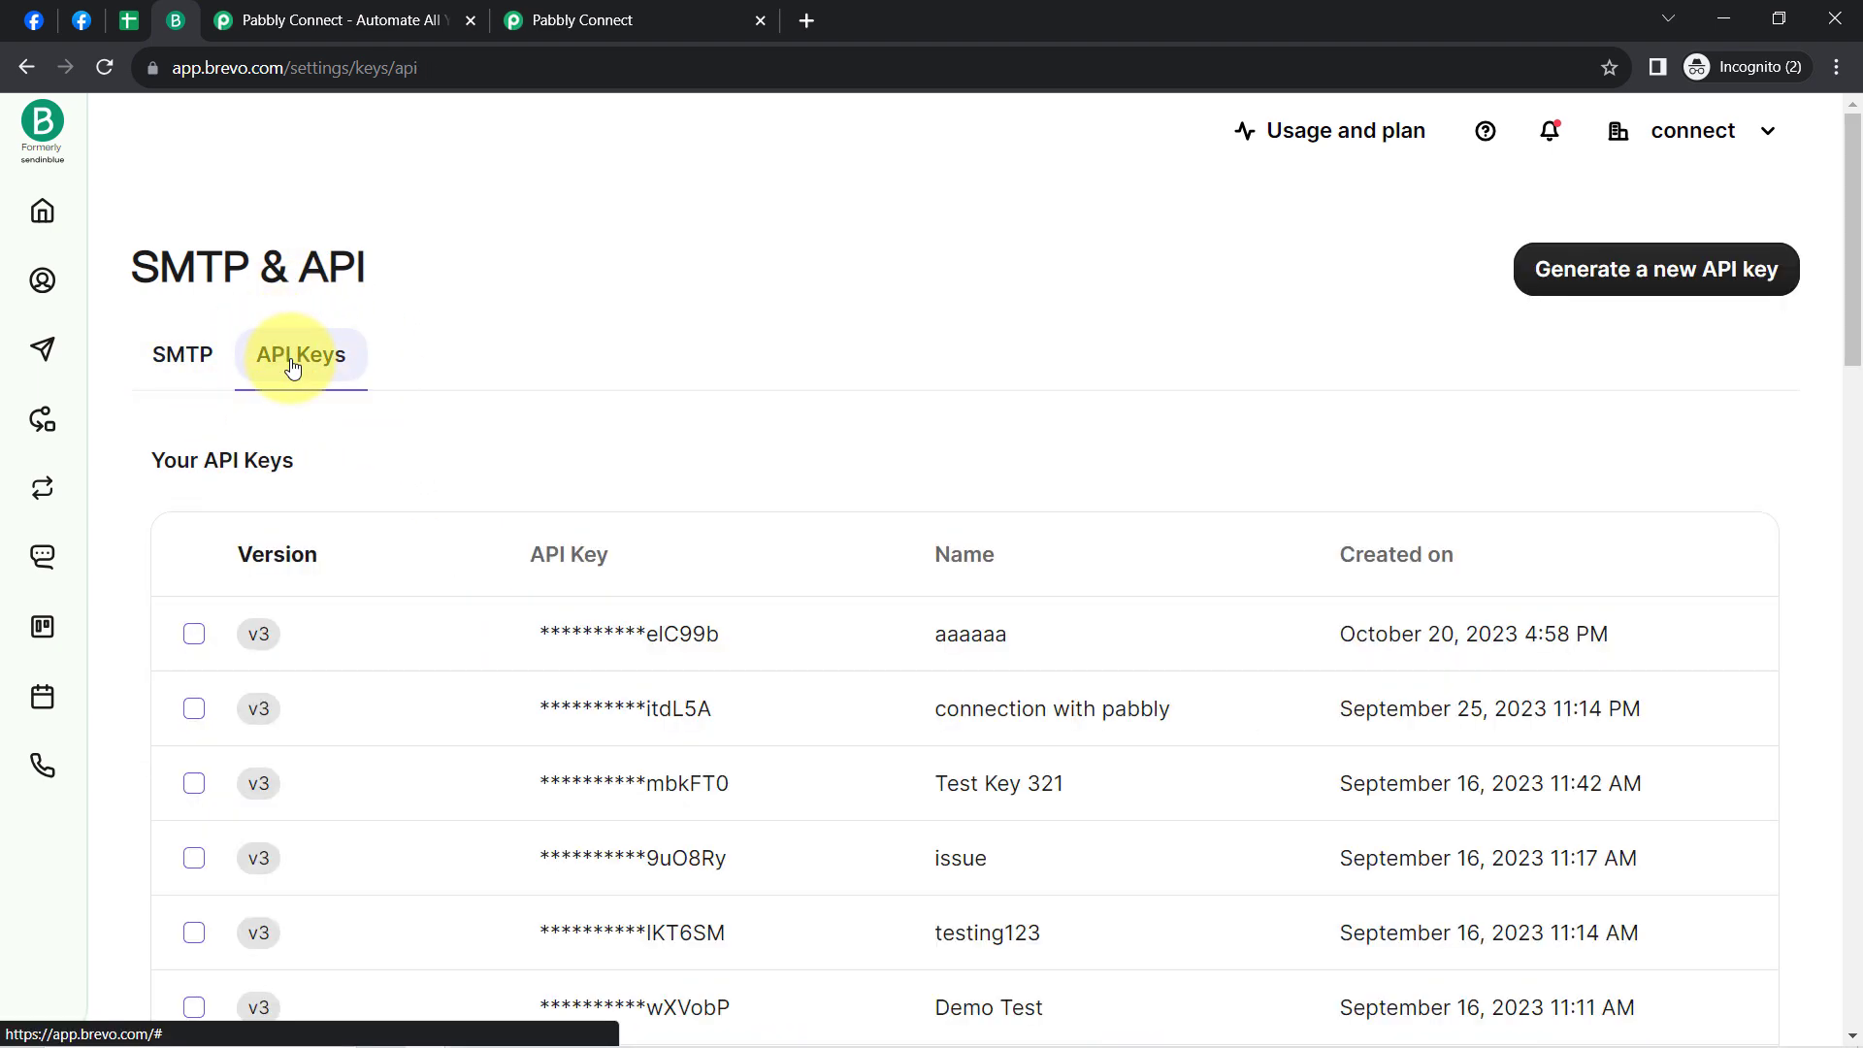
mouse_move(1851, 145)
left_mouse_down()
mouse_move(1812, 561)
mouse_move(1838, 136)
left_mouse_up()
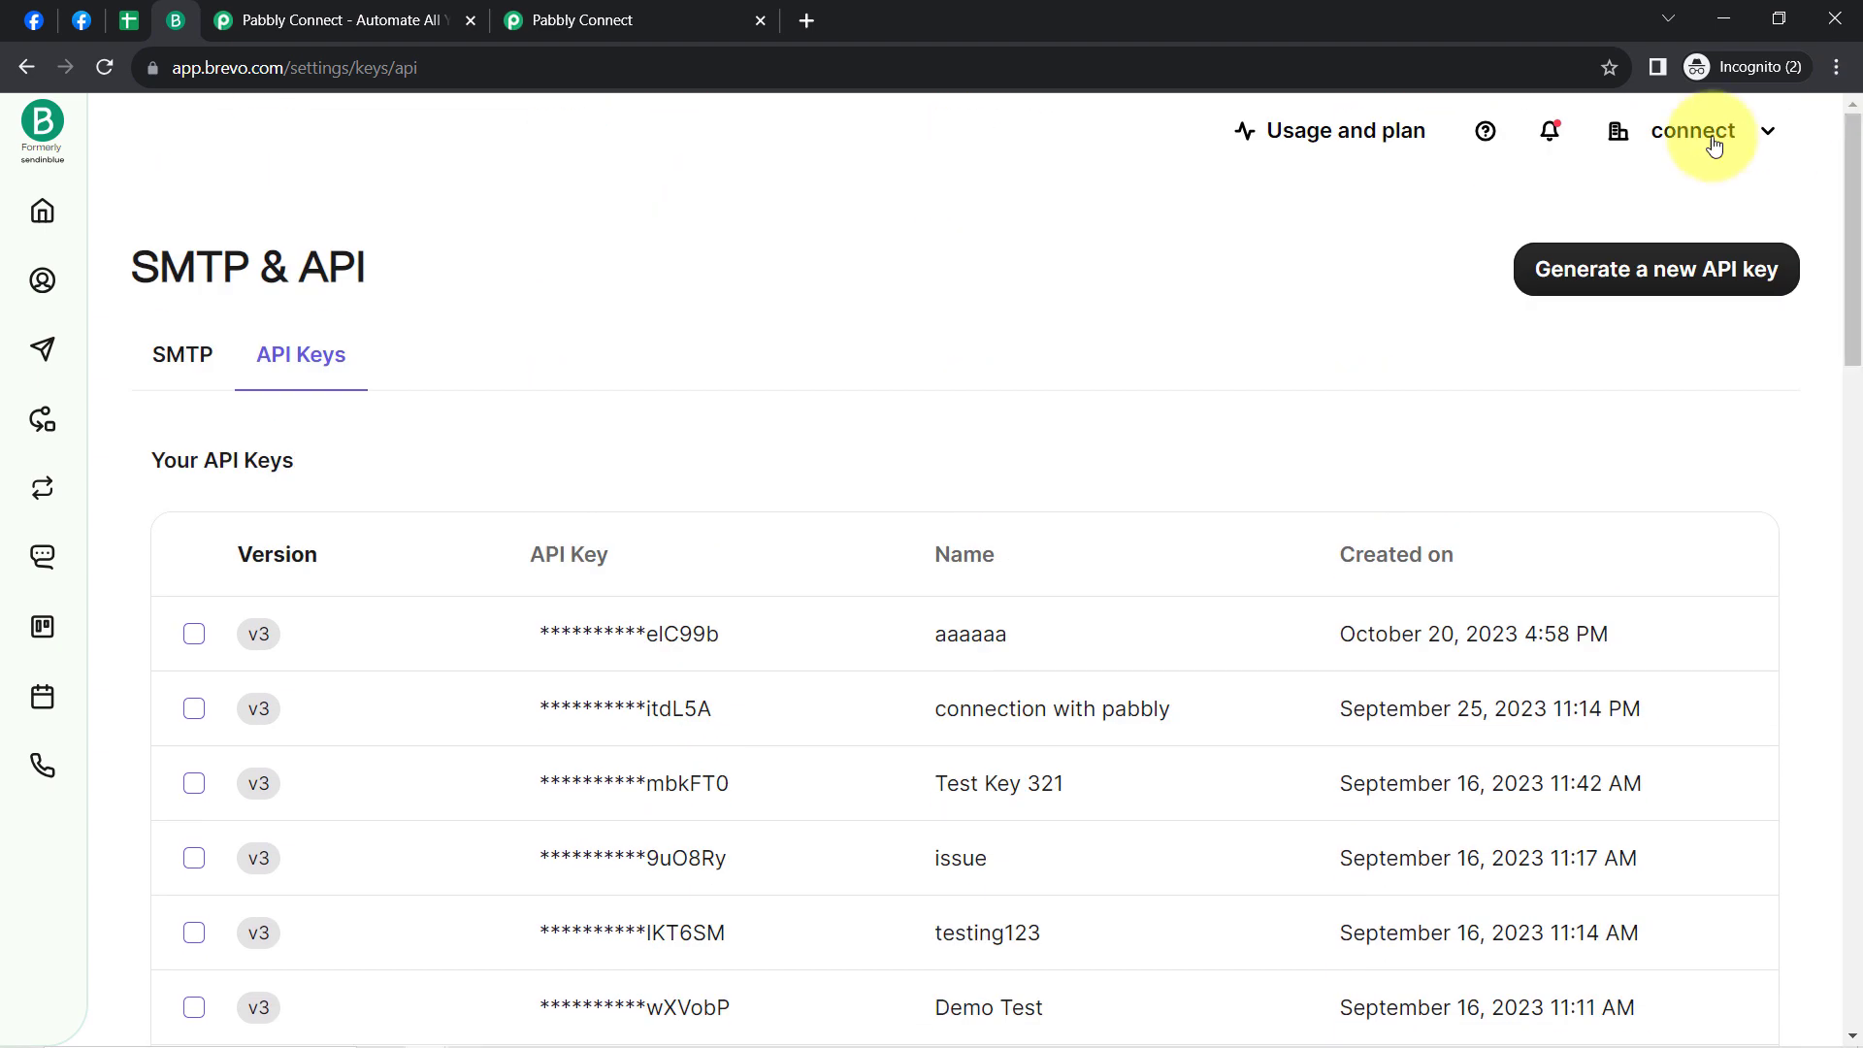
Step: Generate a new API key named "Connection with Pabbly" and copy it
left_click(1613, 256)
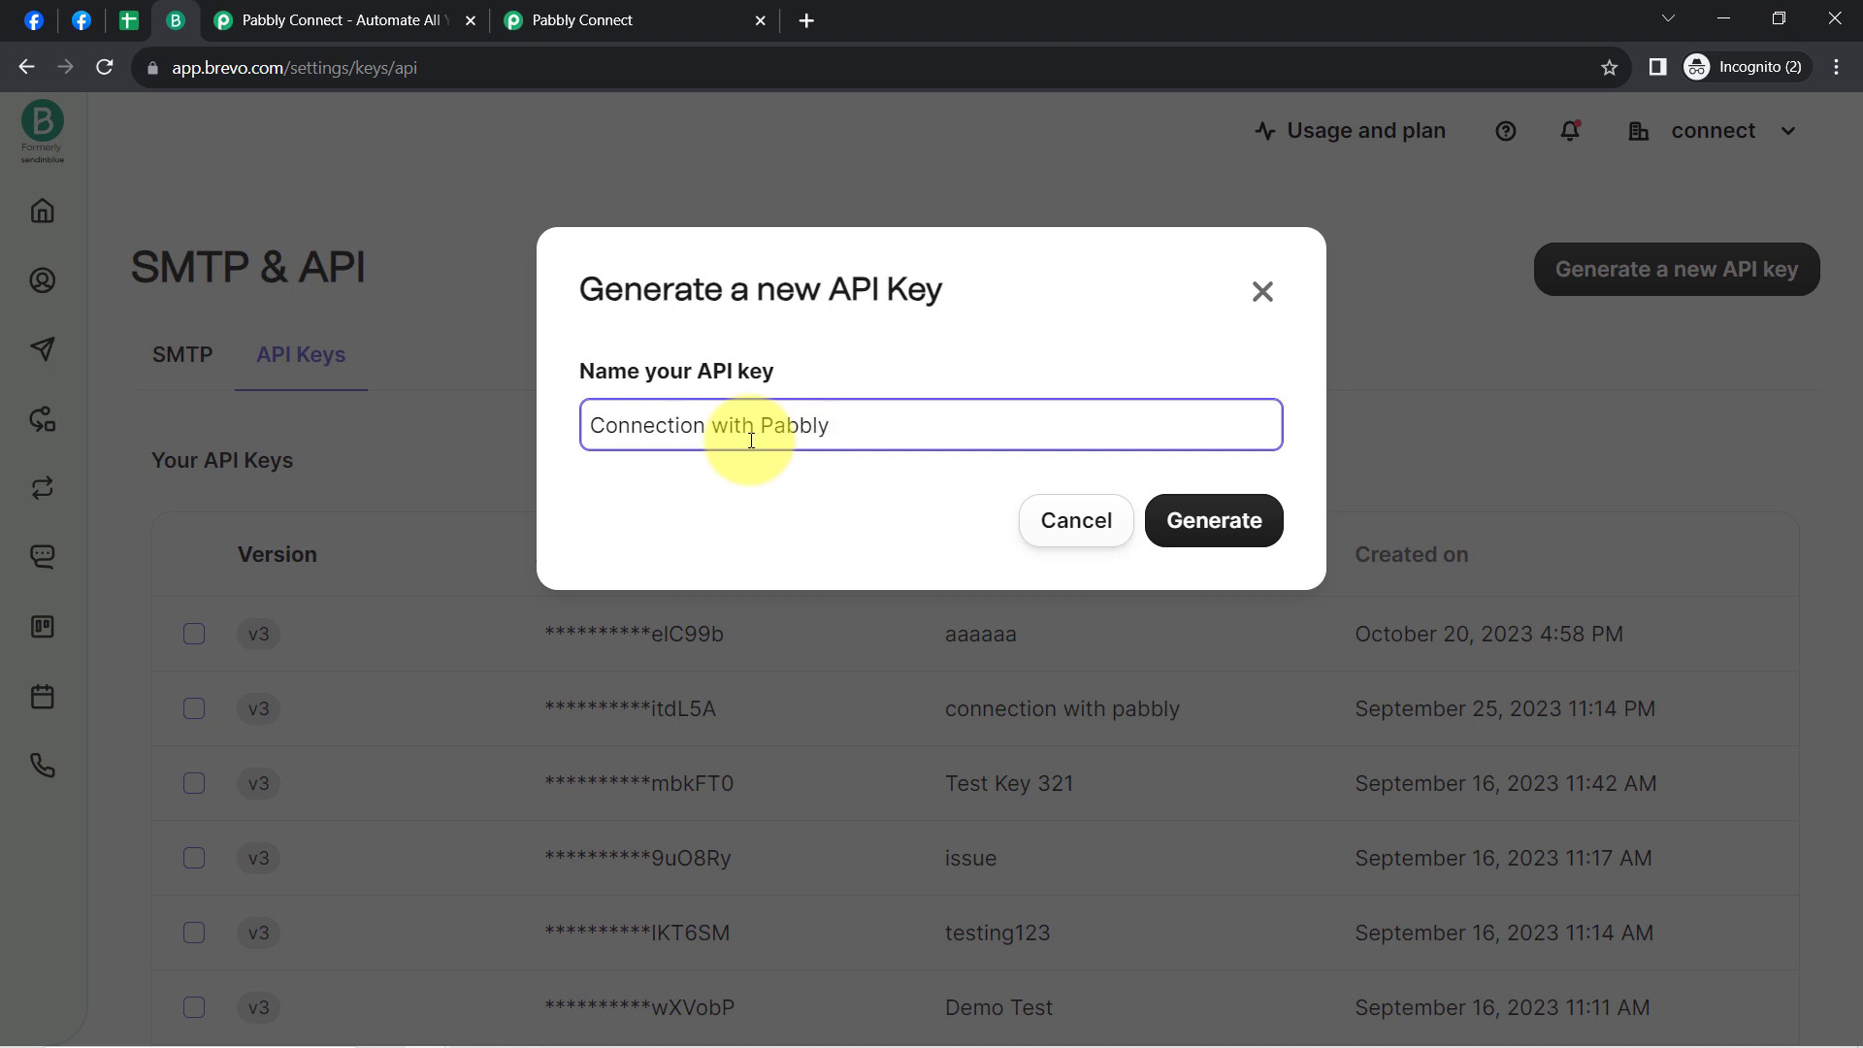
left_click(1218, 522)
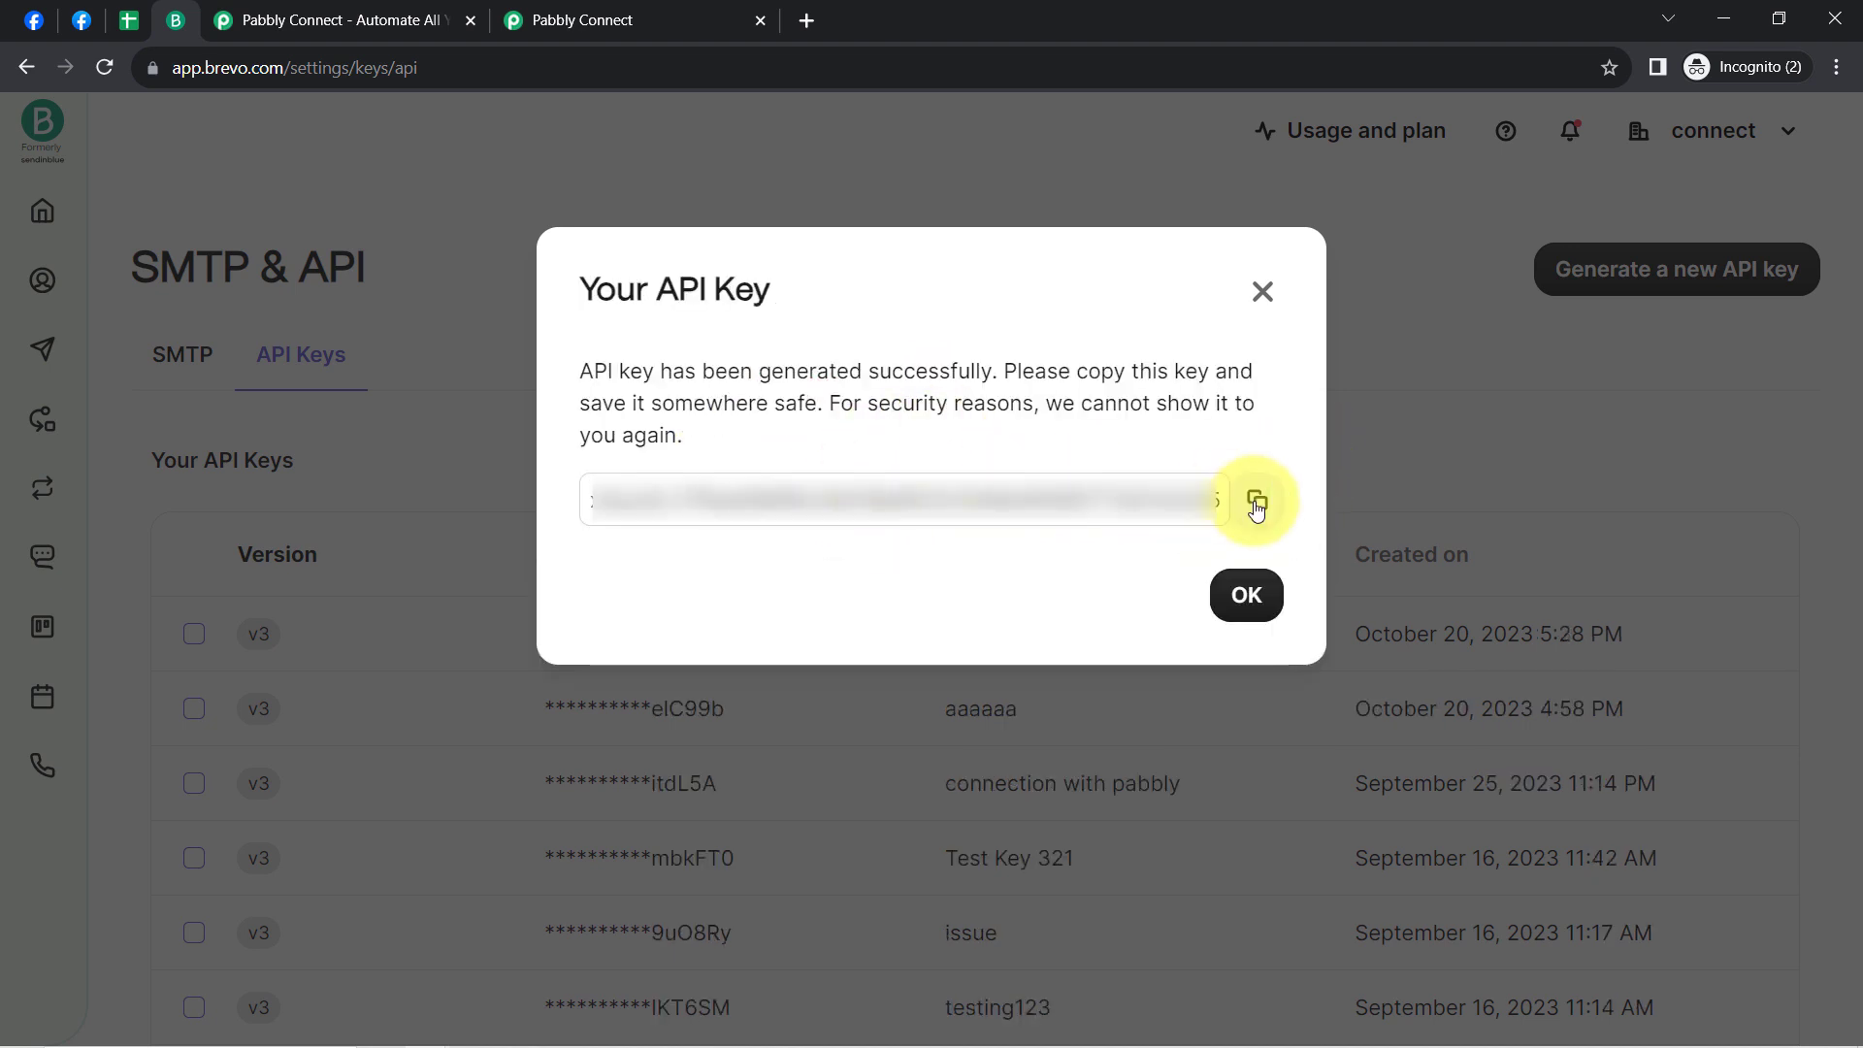
left_click(1257, 502)
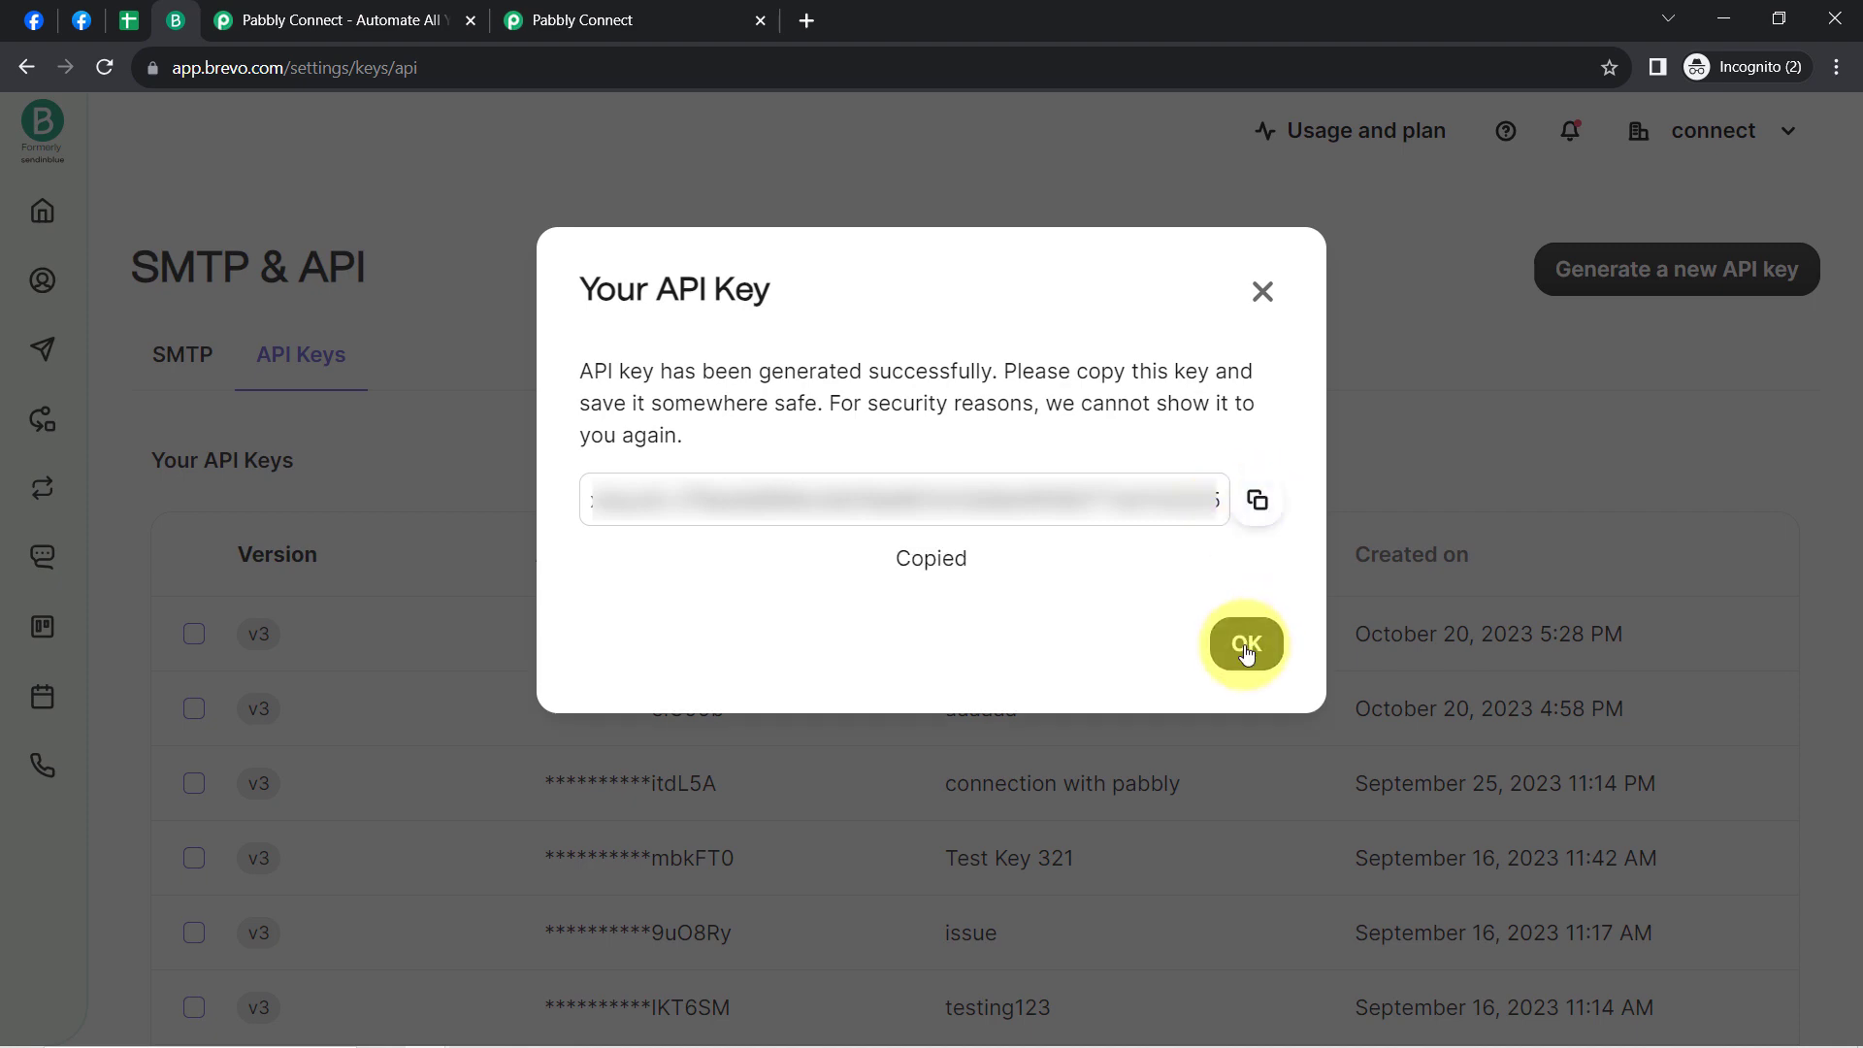
left_click(1246, 638)
Step: Back in Pabbly Connect, paste the API key into the new Brevo connection and save the connection
left_click(630, 9)
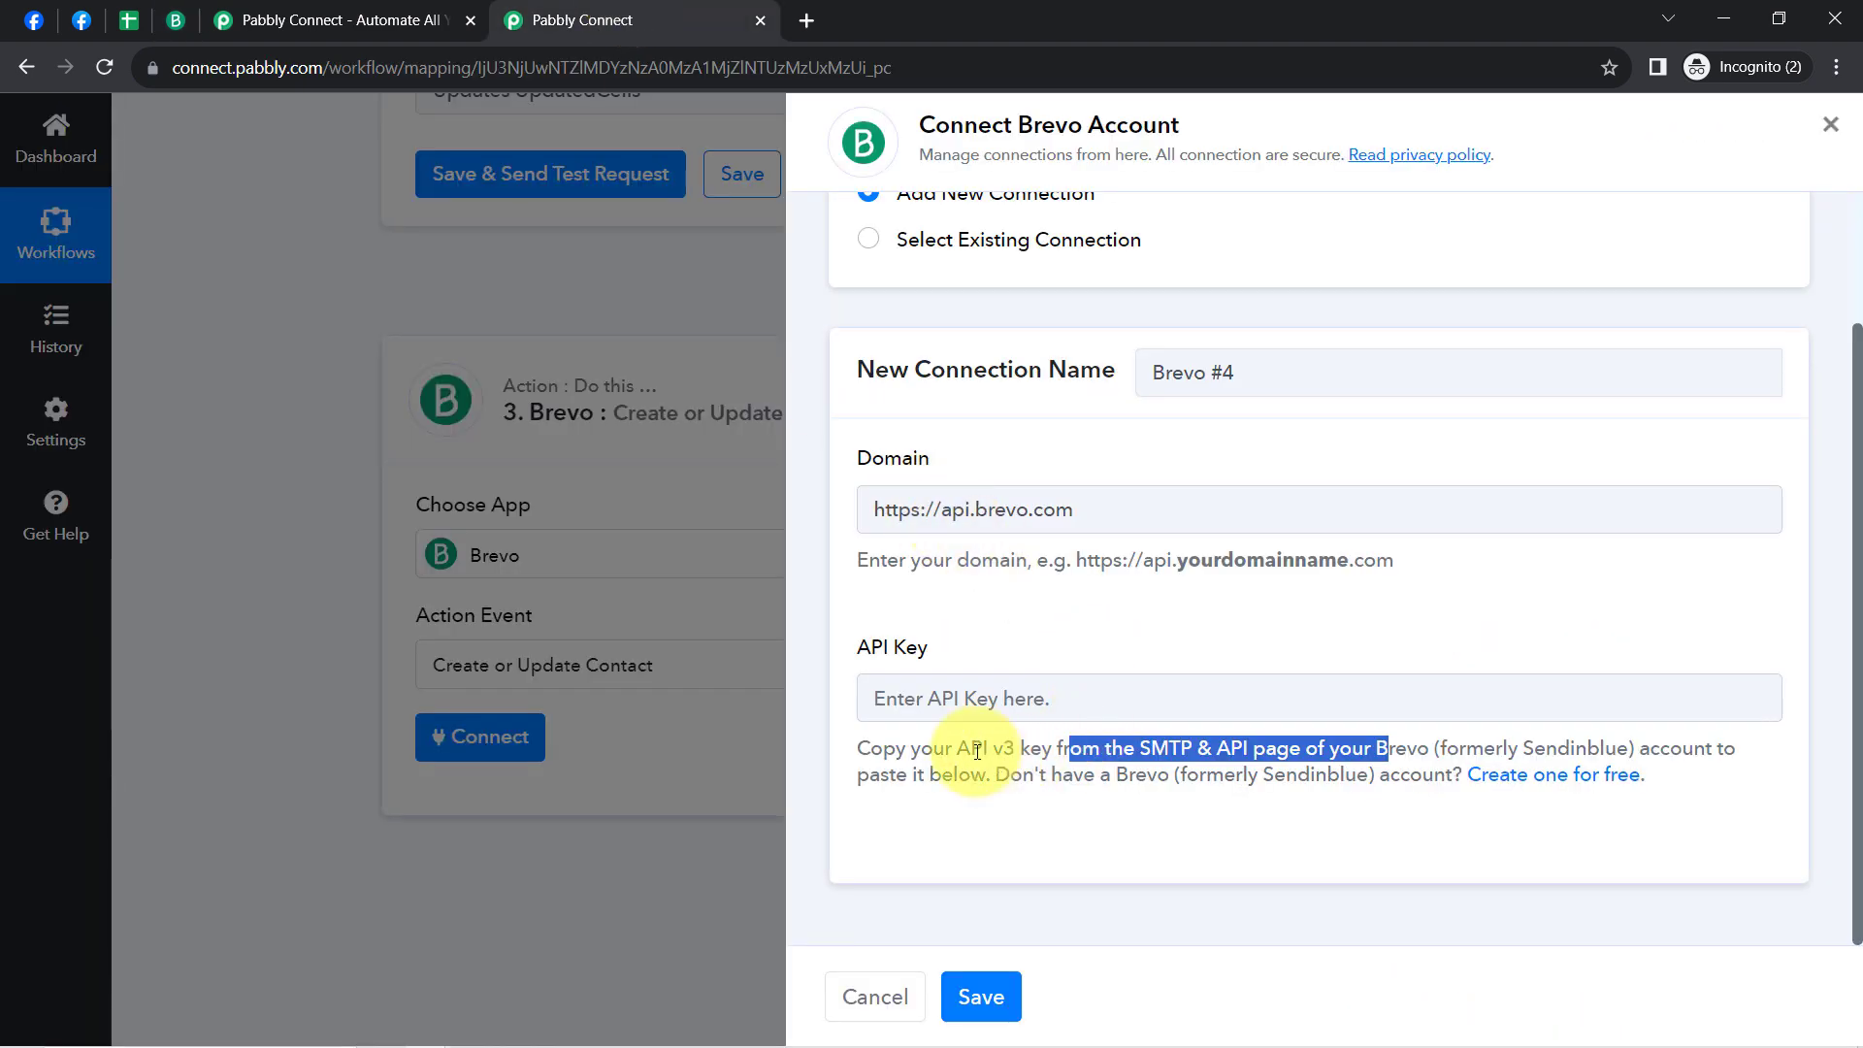
left_click(948, 696)
key("ctrl+v")
left_click(977, 996)
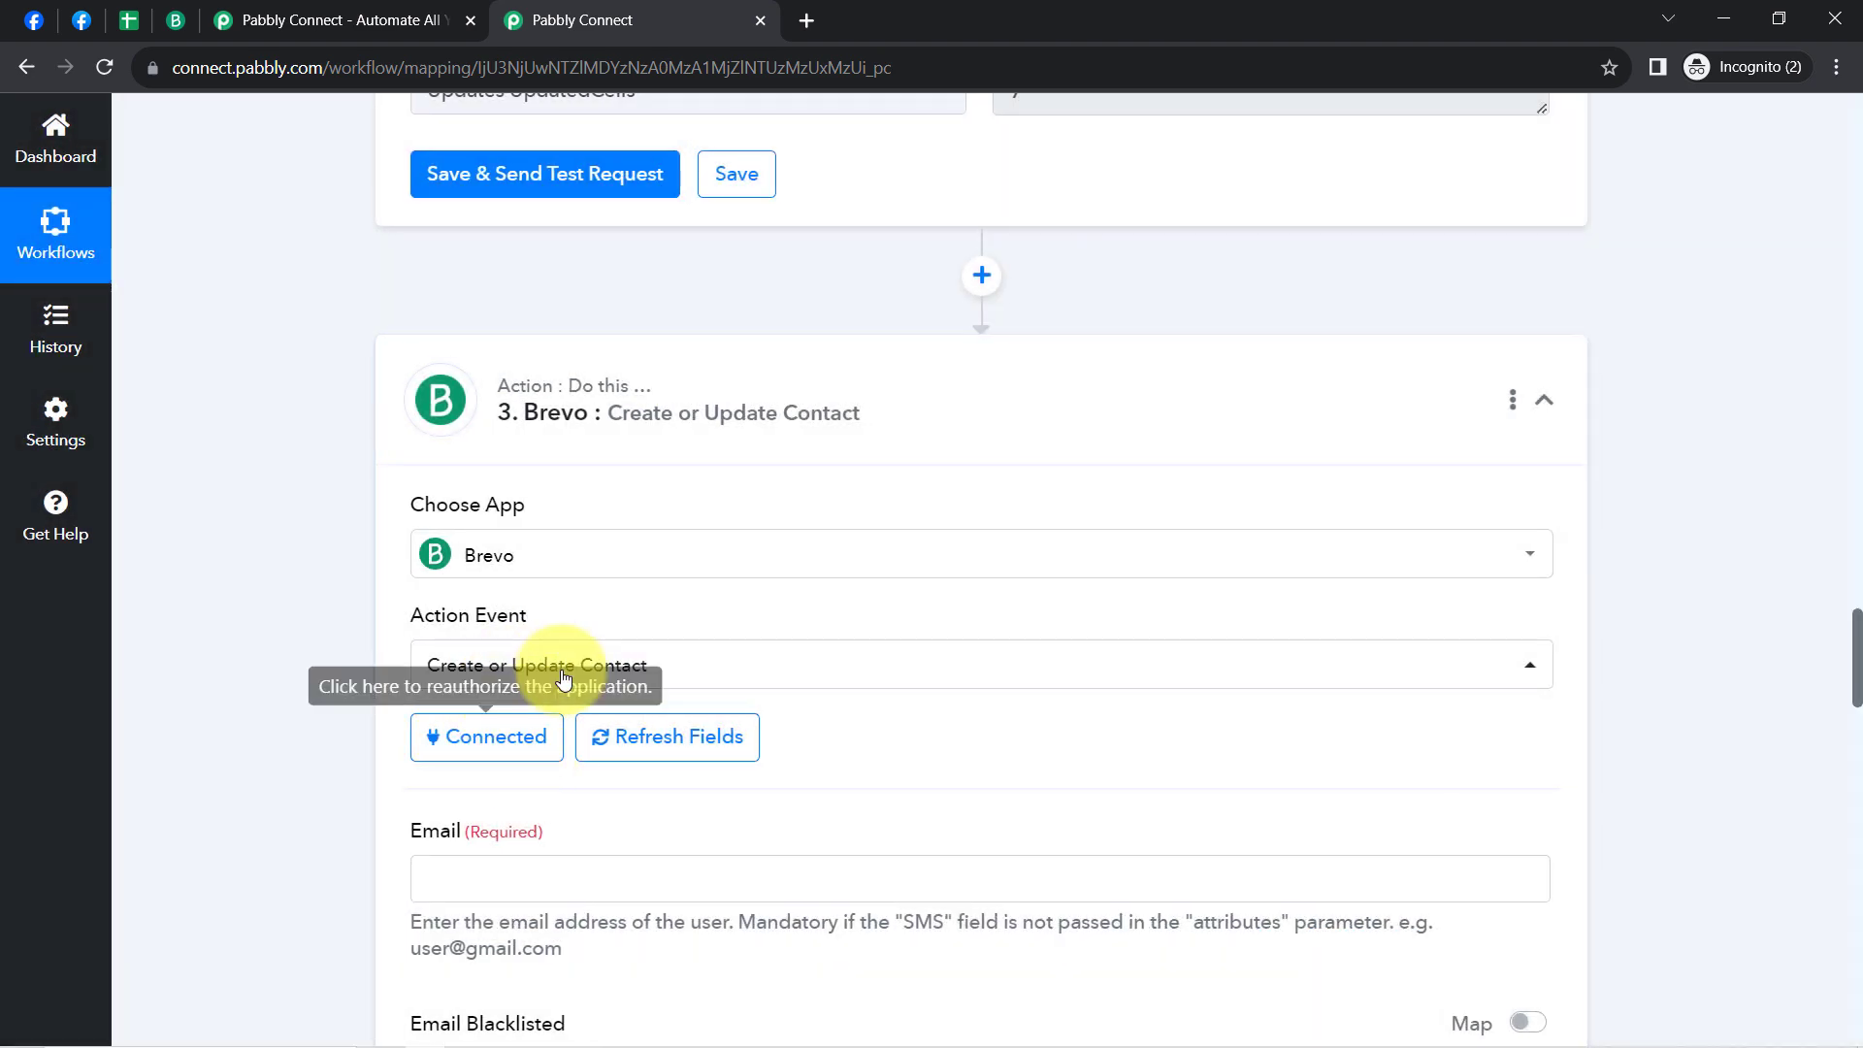
Step: Map the Brevo action's required Email field to the Res4 Email value from the Facebook Lead Ads response
left_click_drag(1858, 641, 1831, 815)
scroll(1826, 783, "up", 4)
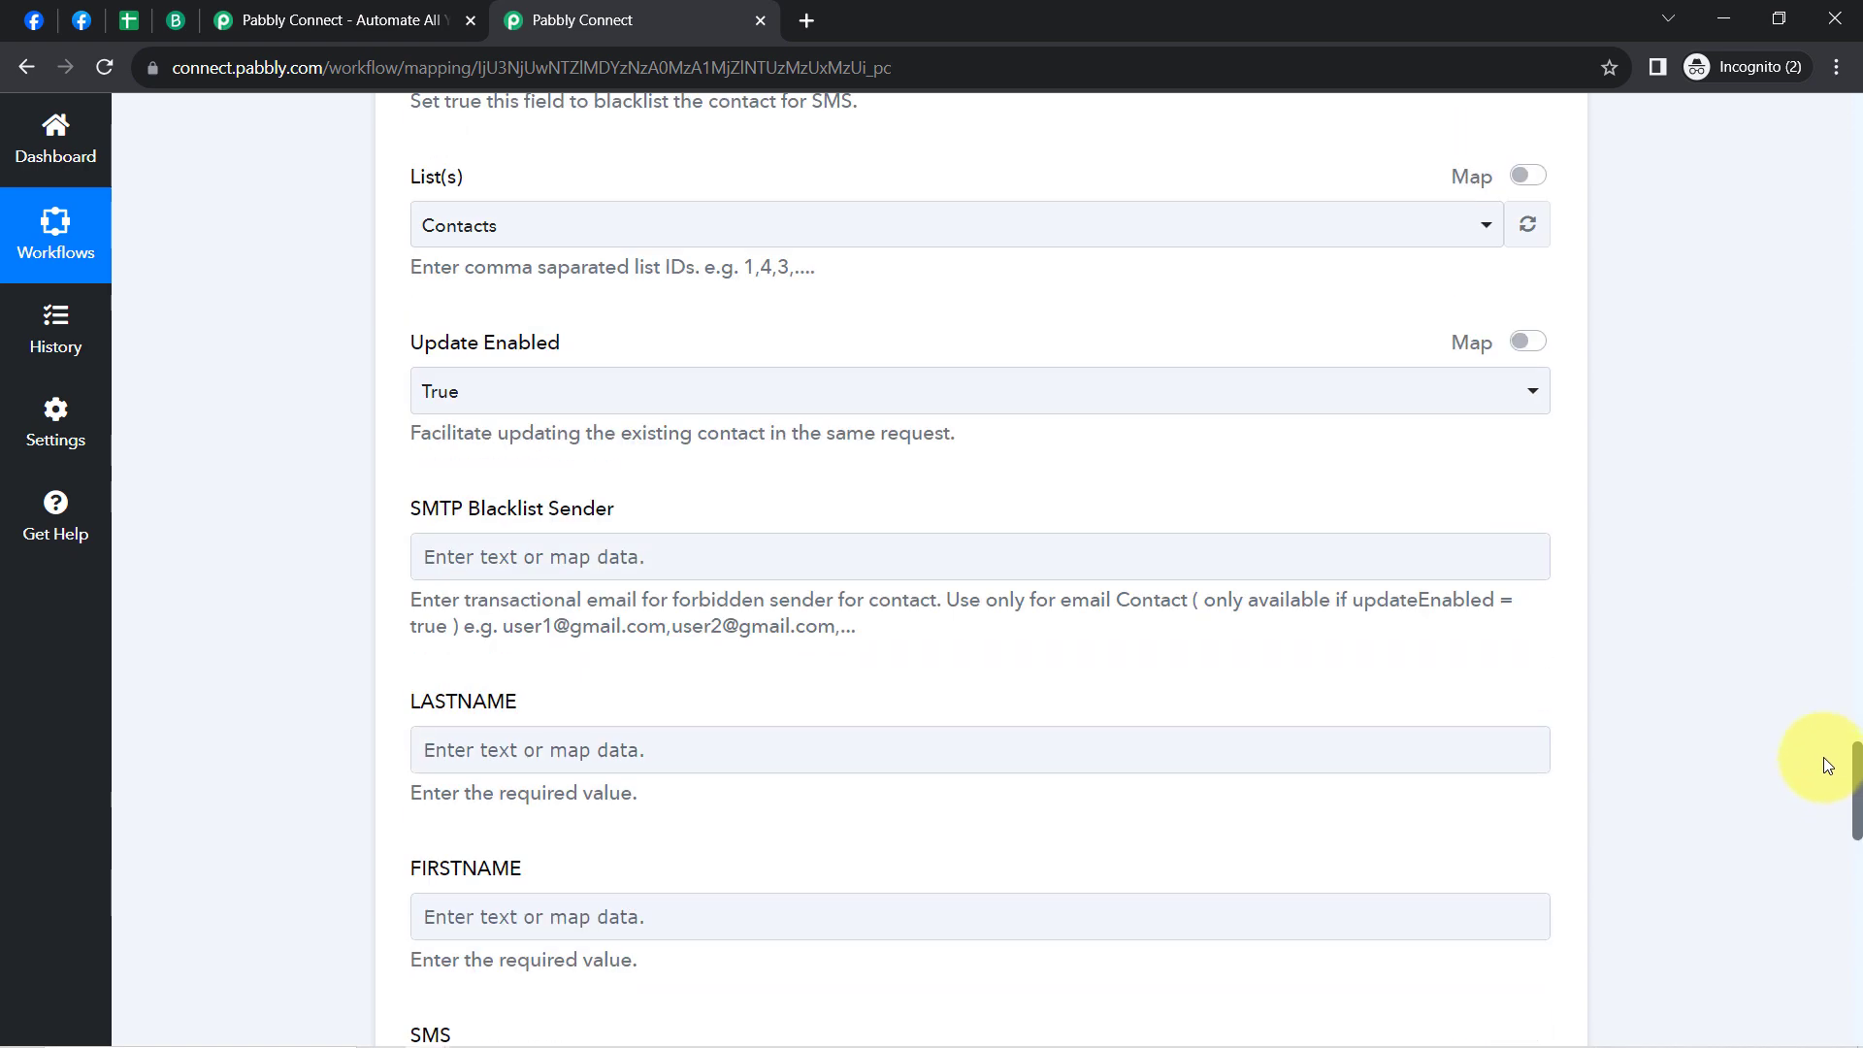
scroll(1824, 757, "up", 3)
scroll(1806, 693, "up", 4)
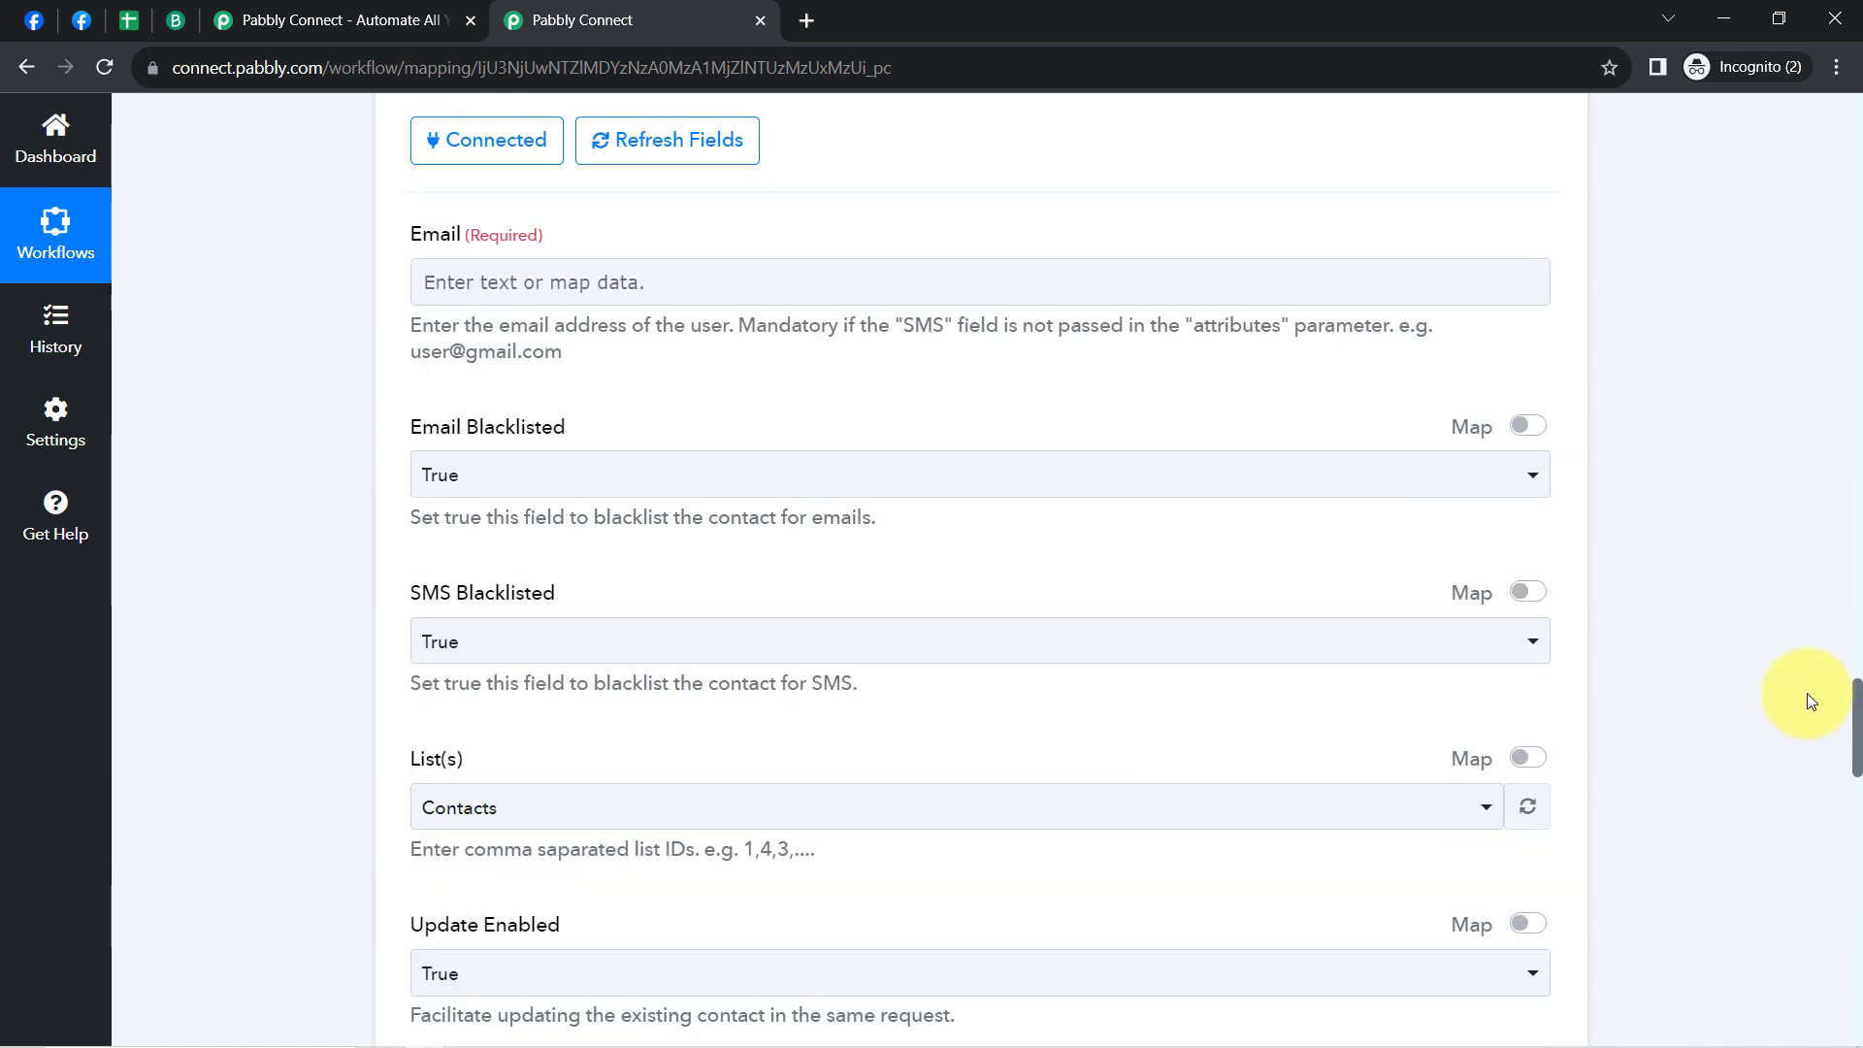
scroll(1802, 679, "down", 1)
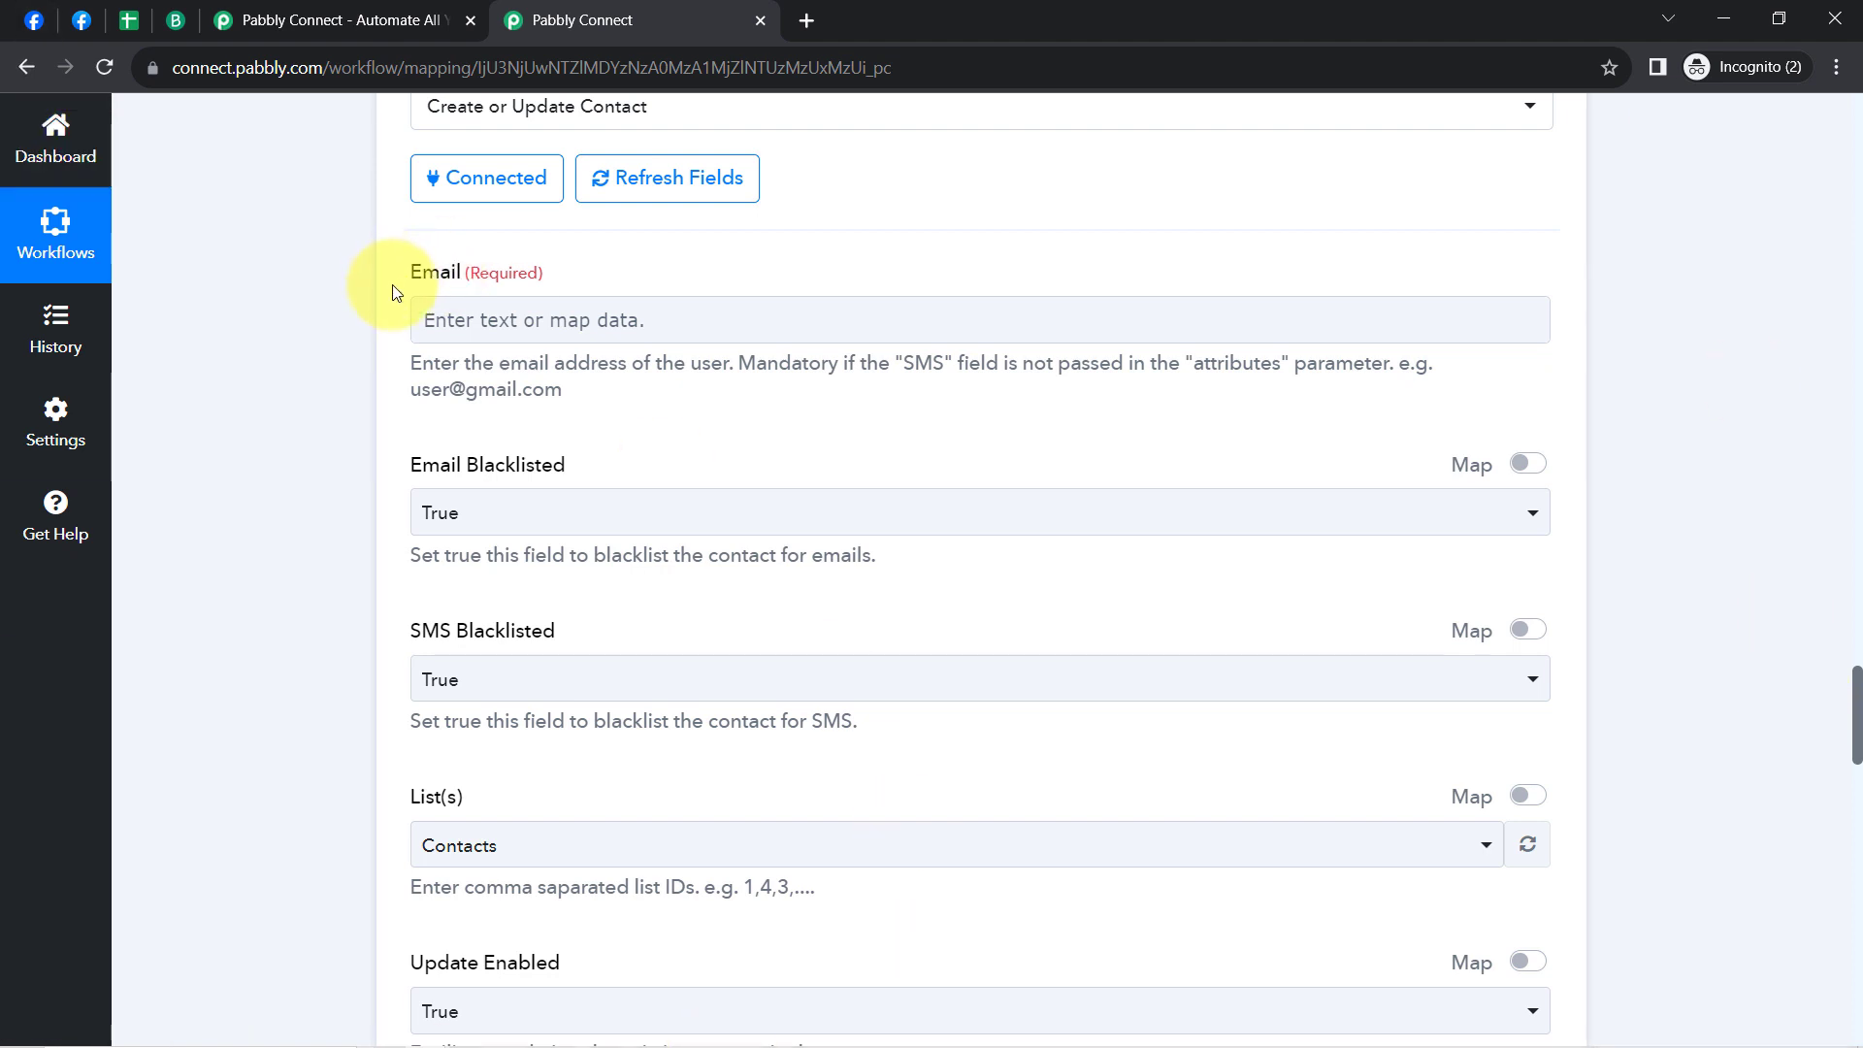
left_click_drag(416, 280, 525, 272)
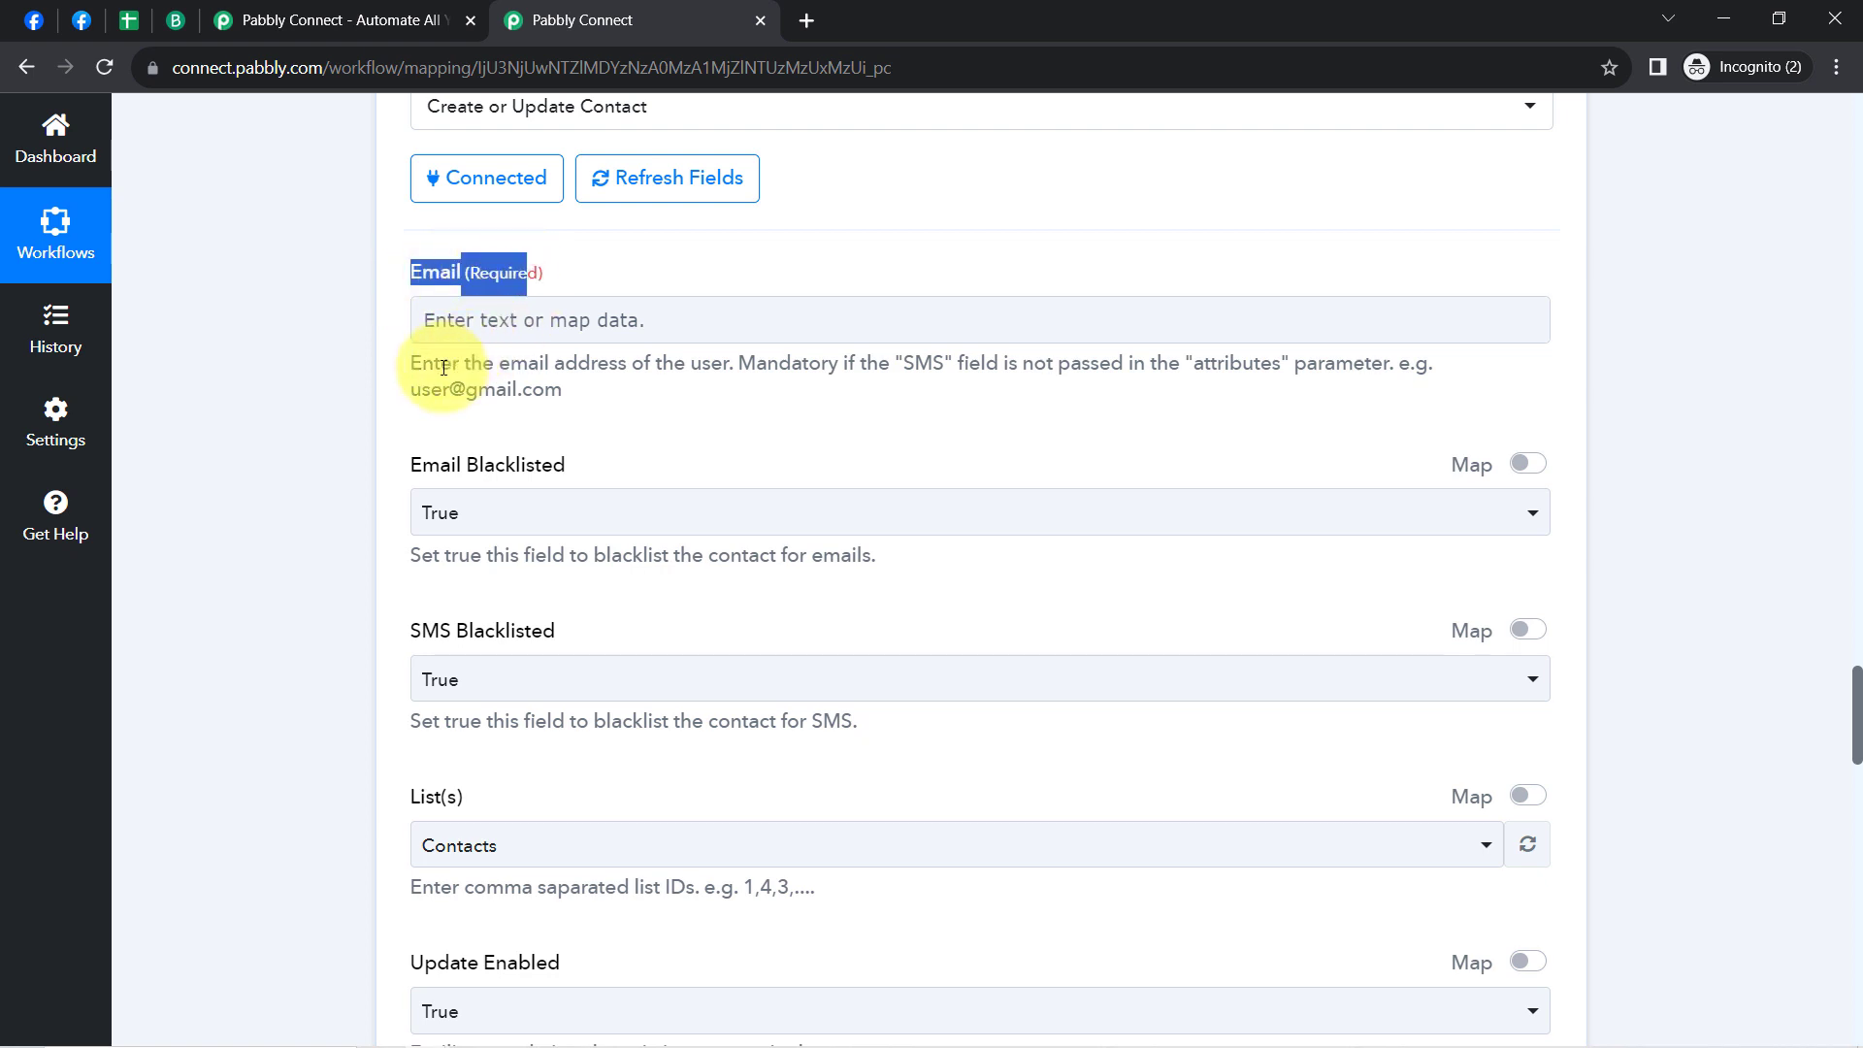
left_click_drag(426, 368, 768, 373)
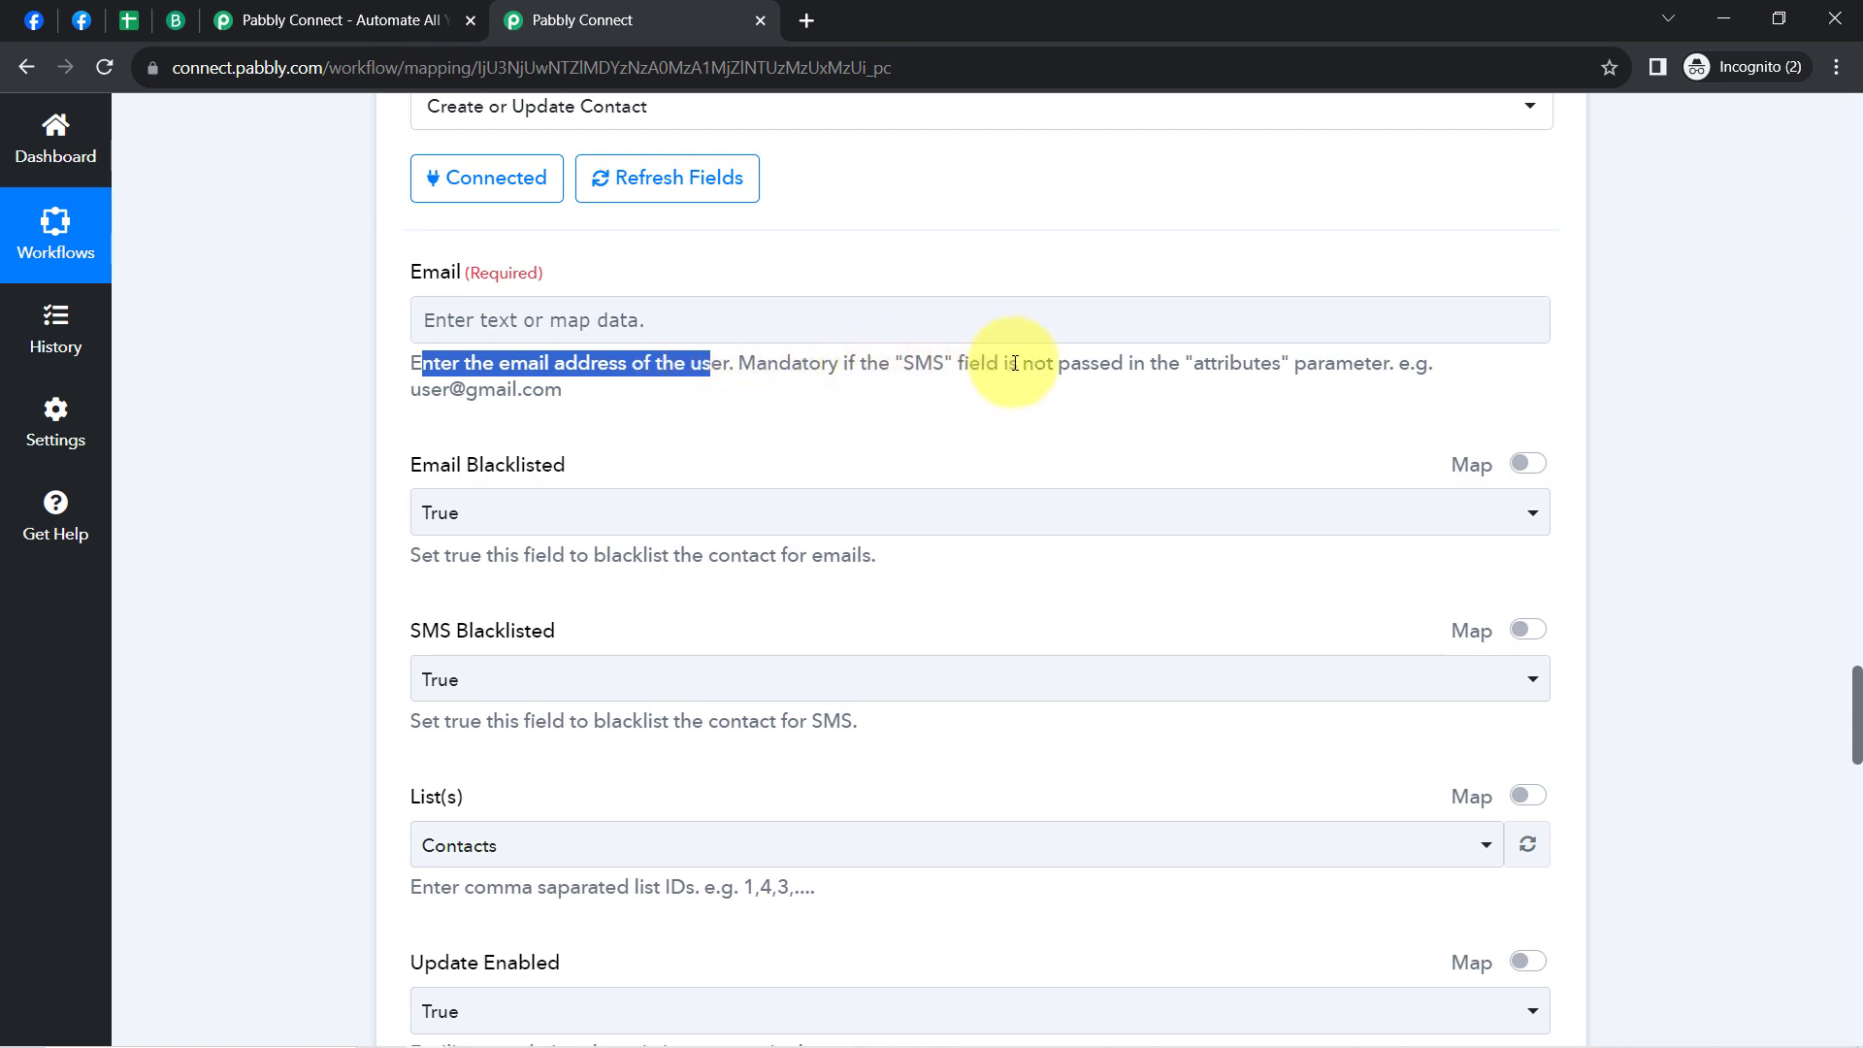
left_click(446, 320)
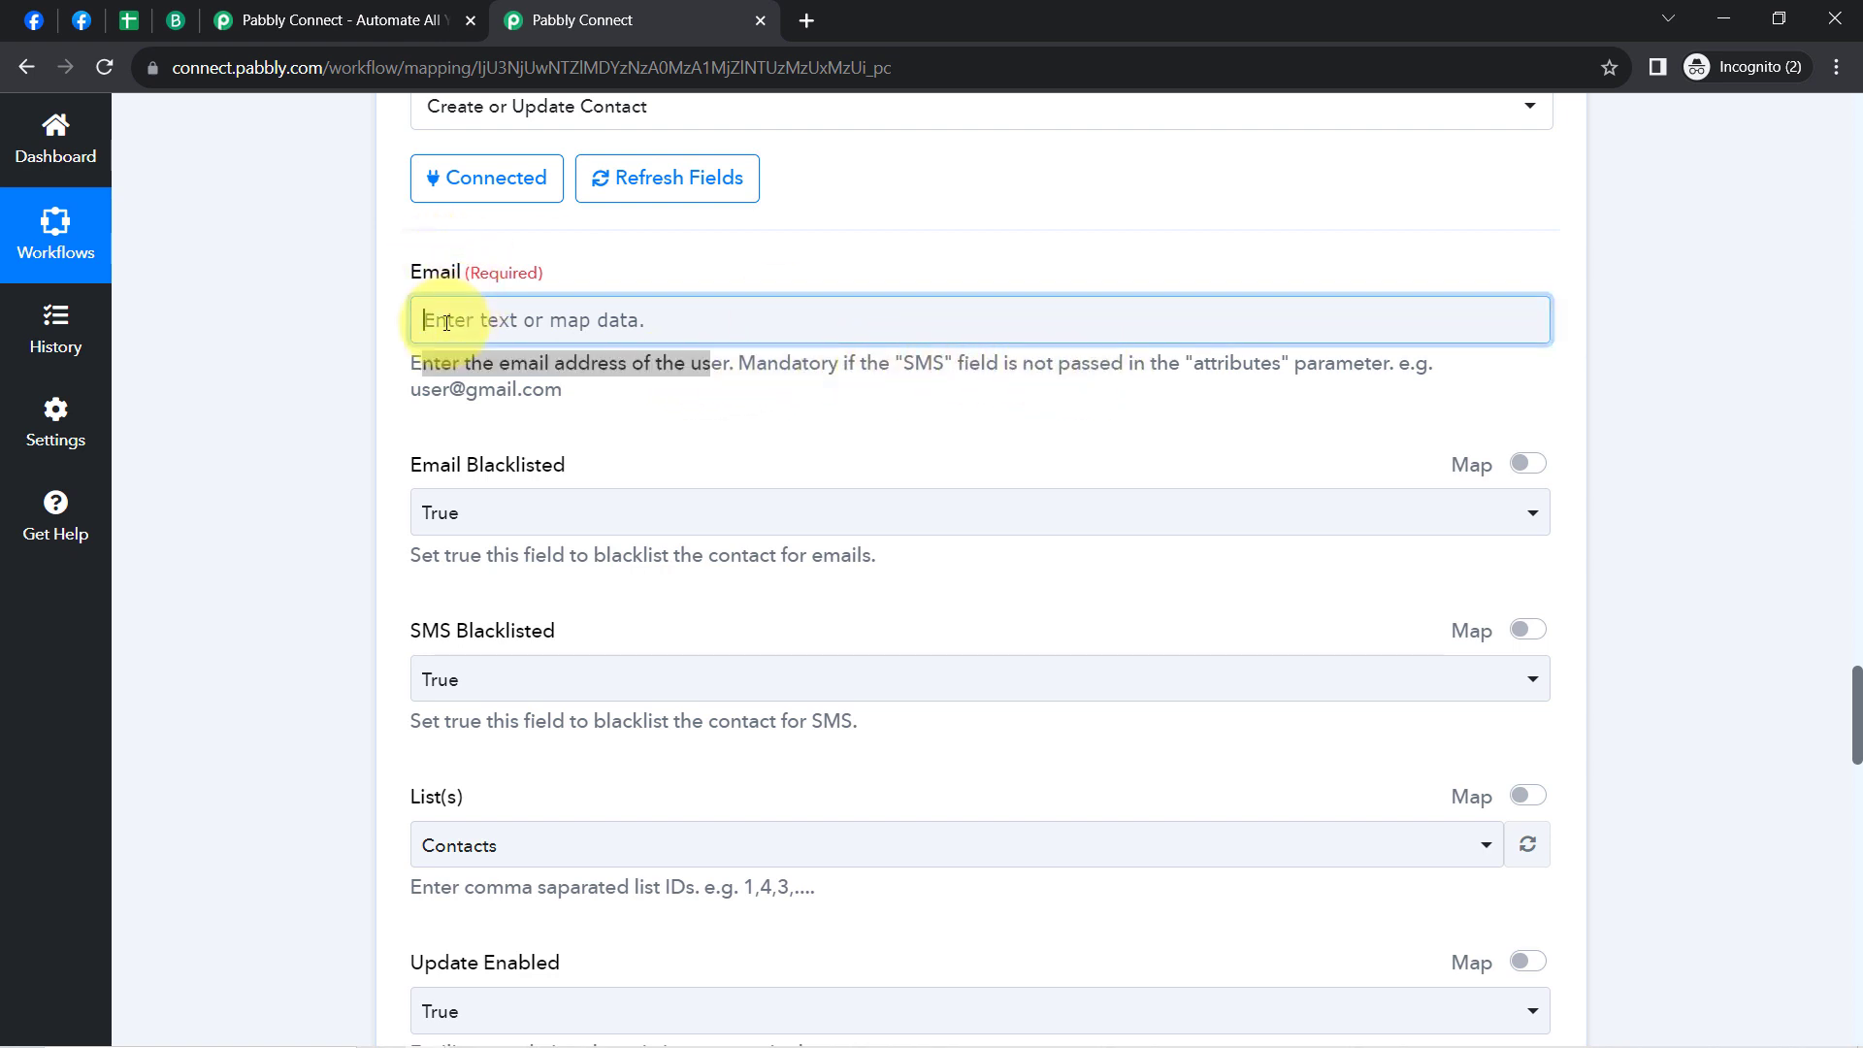
left_click(494, 520)
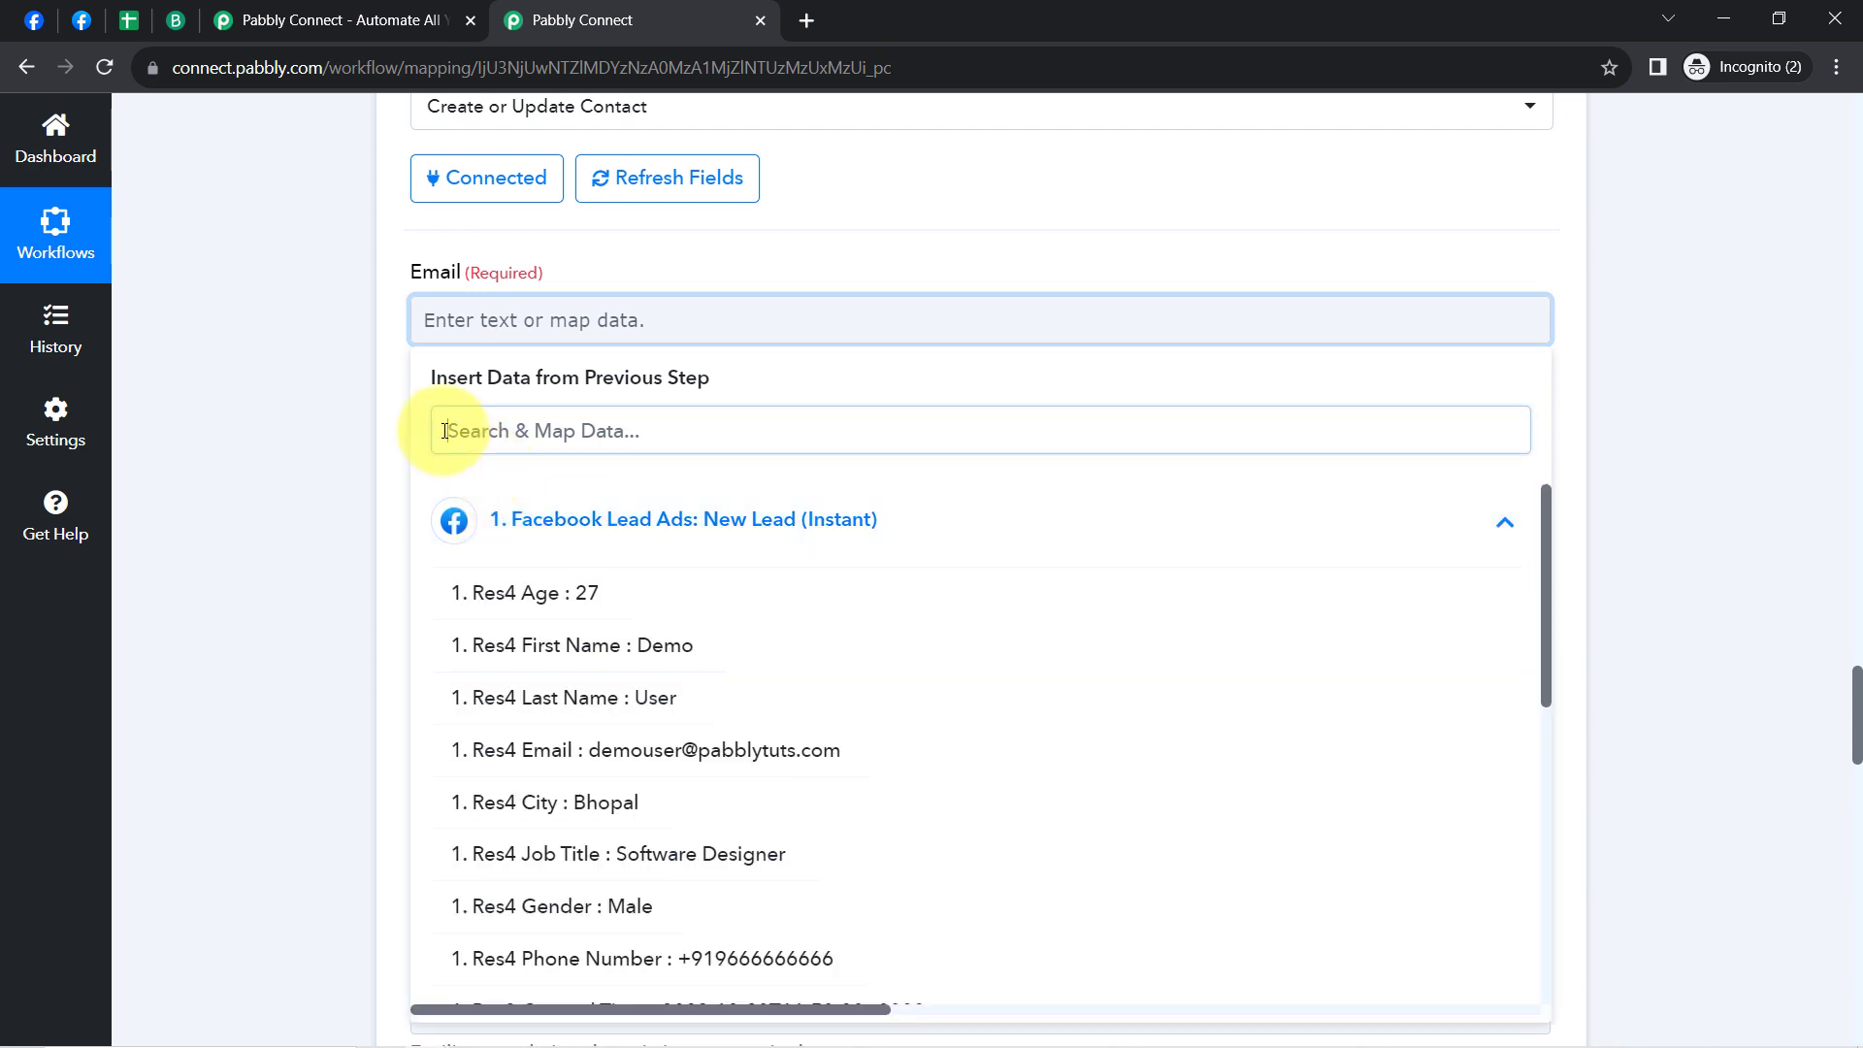
left_click(444, 431)
type("@")
left_click(602, 591)
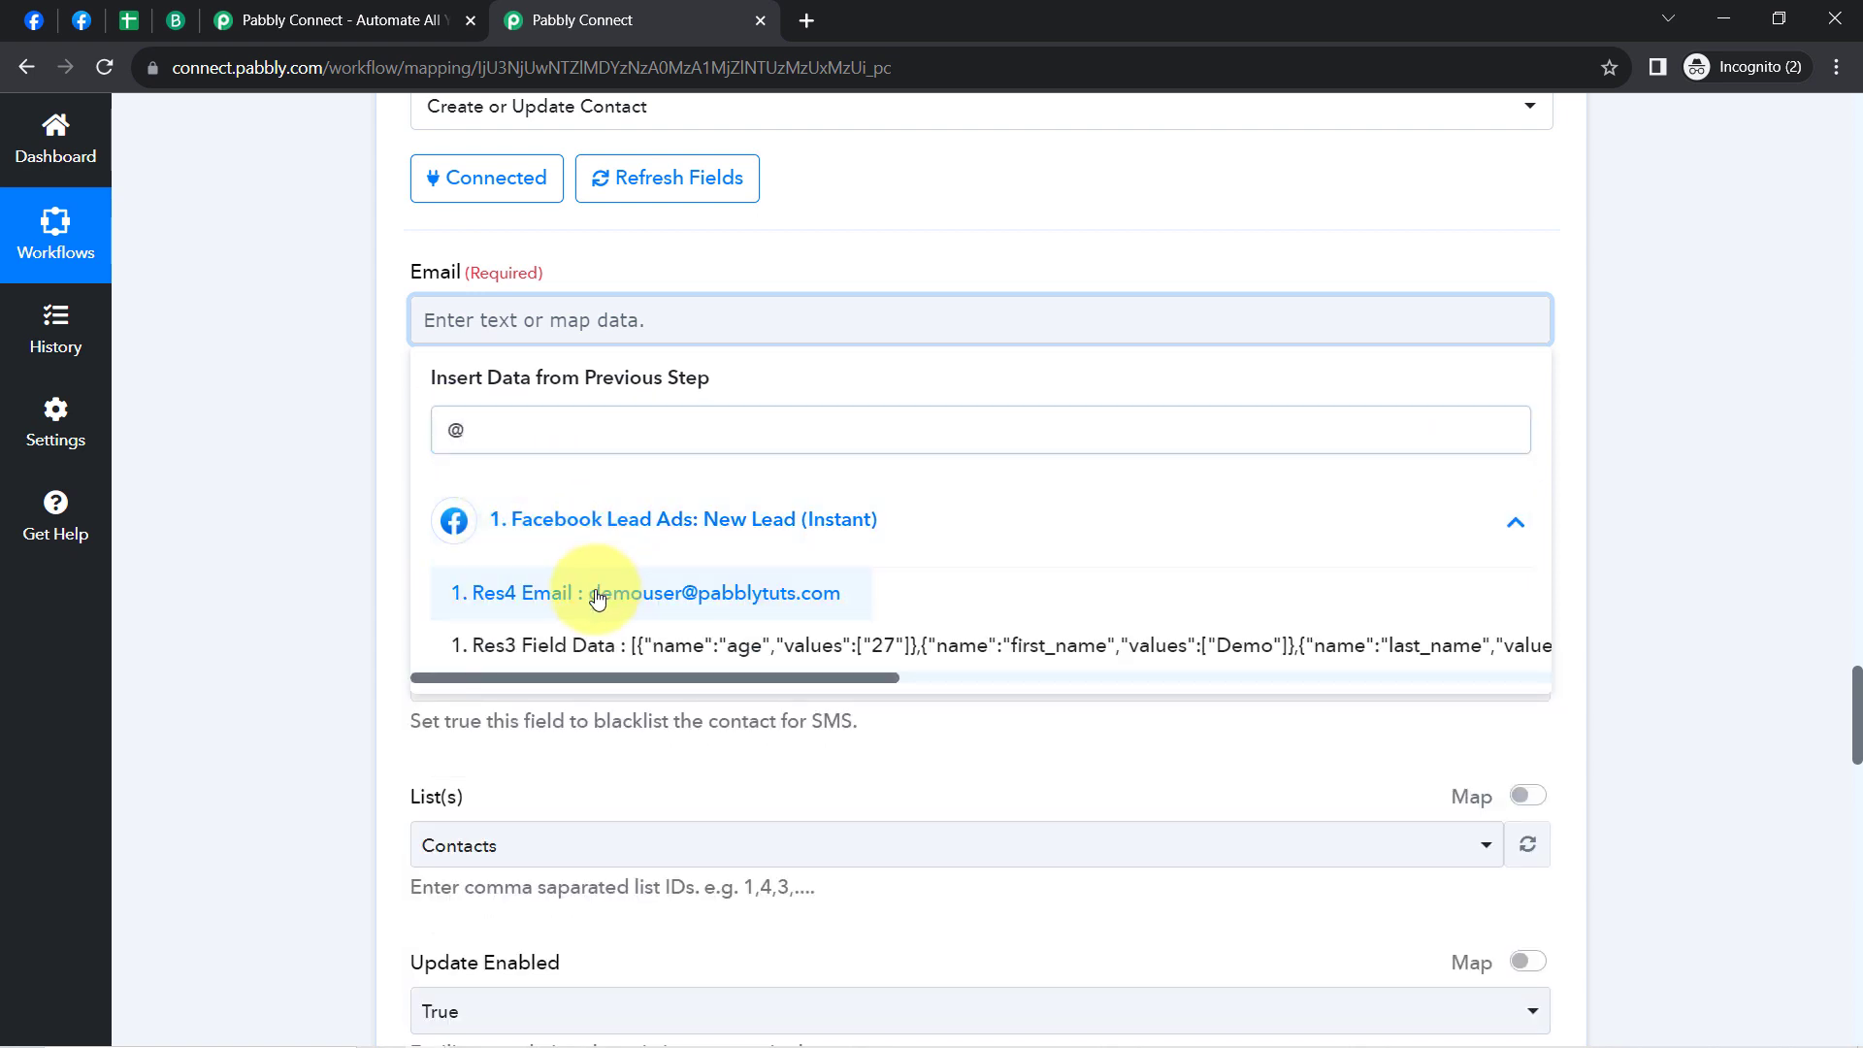
left_click(349, 419)
Step: Choose New Enquiries as the list for the Brevo contact and check the Update Enabled setting
scroll(349, 419, "down", 3)
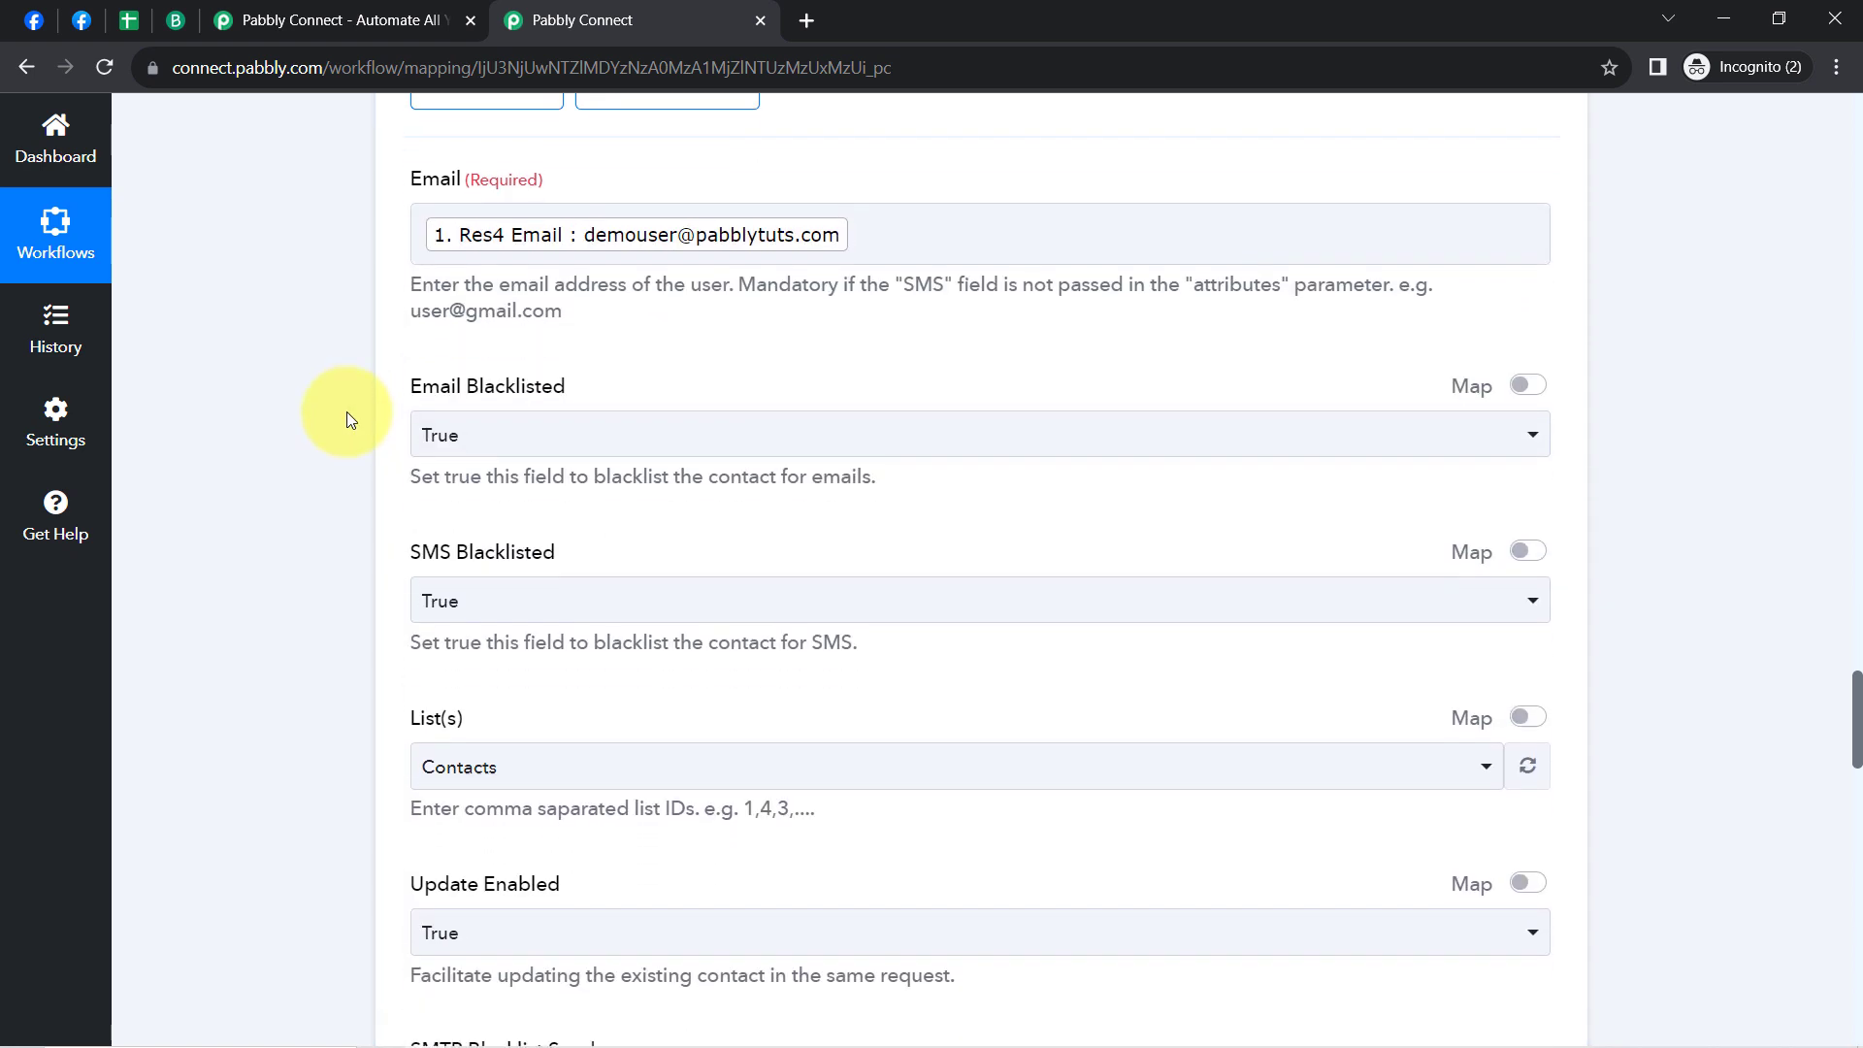
scroll(347, 411, "down", 3)
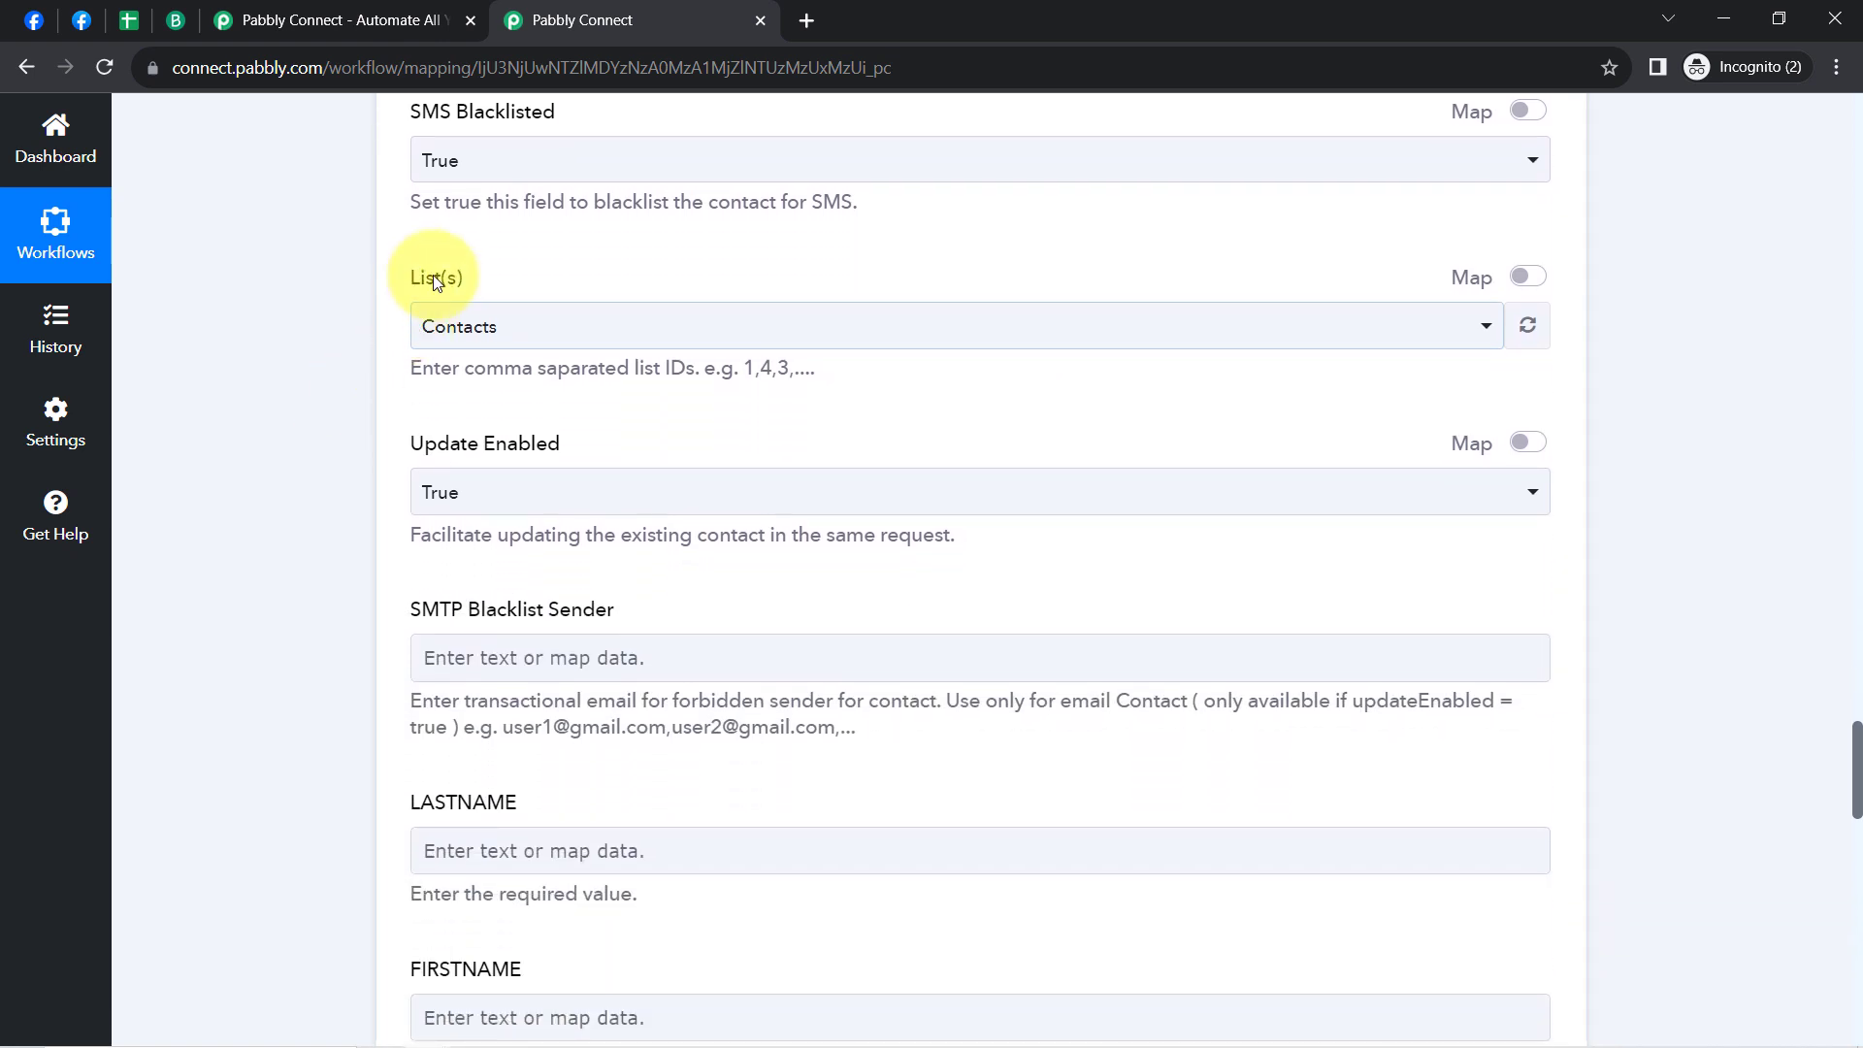
left_click(462, 324)
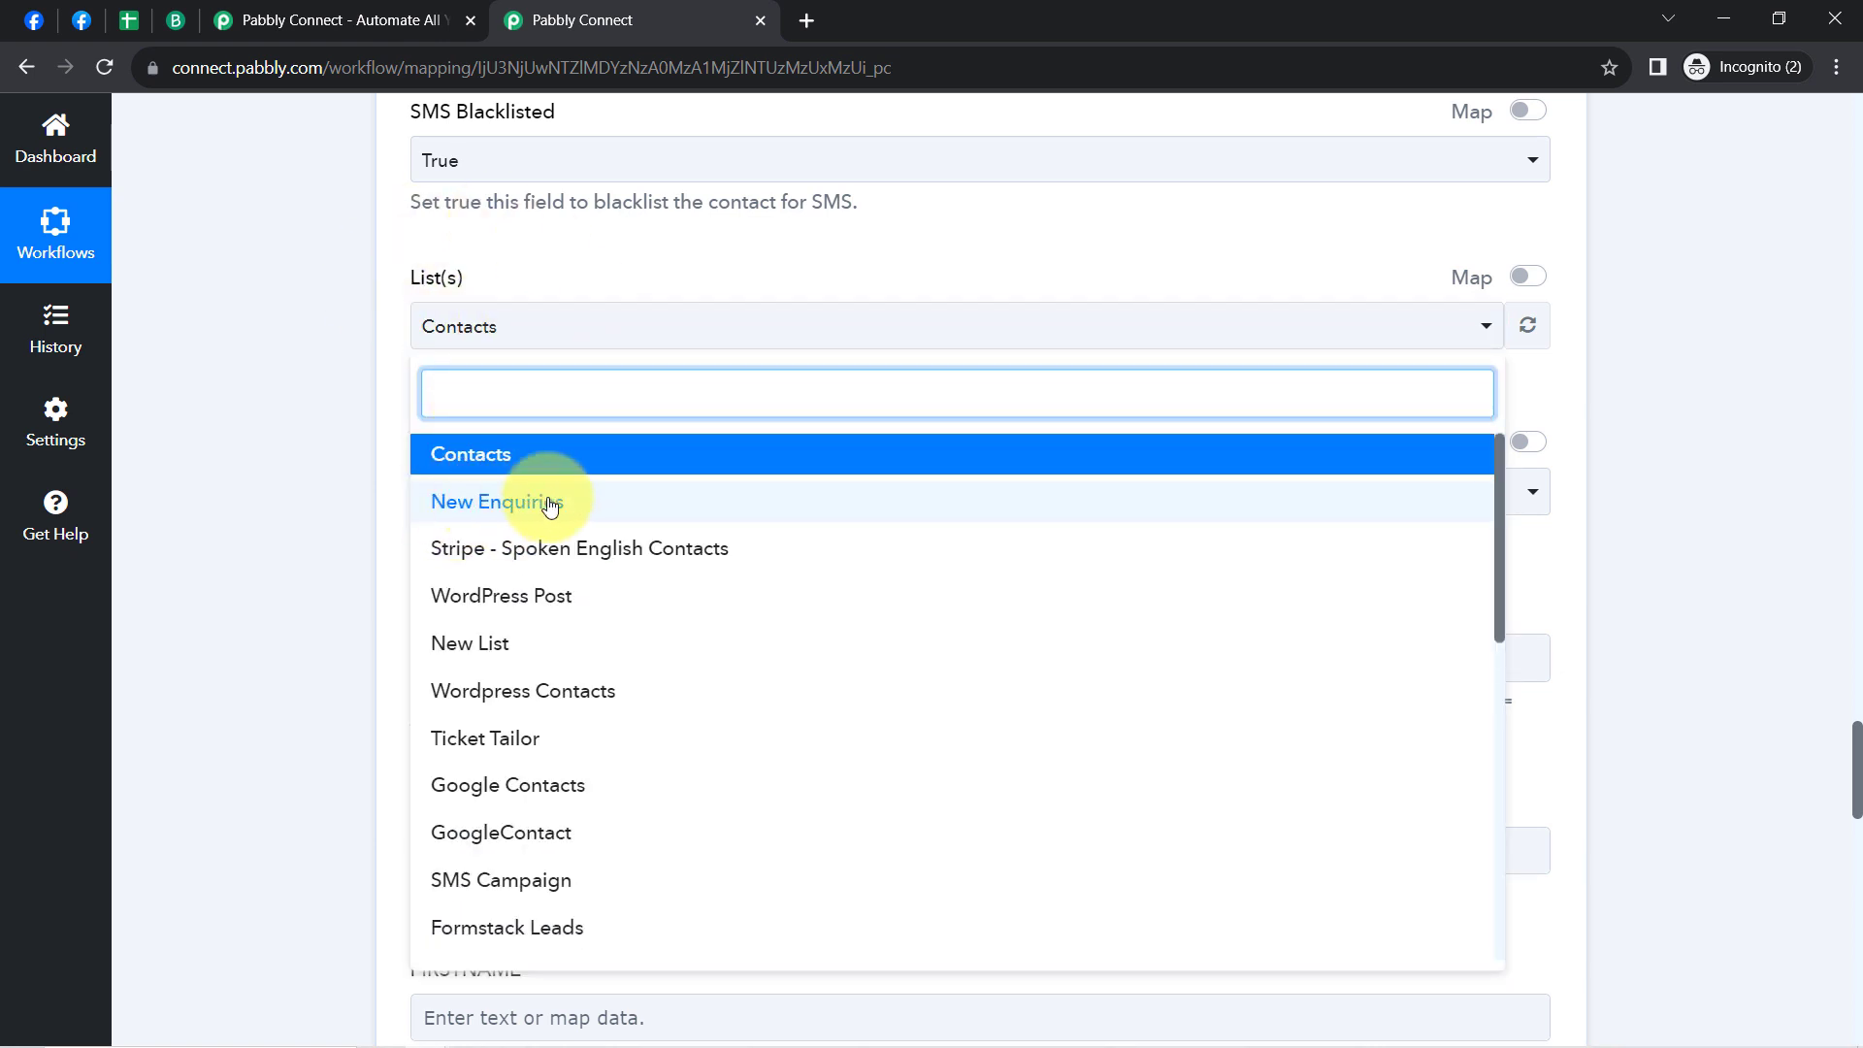
left_click(508, 515)
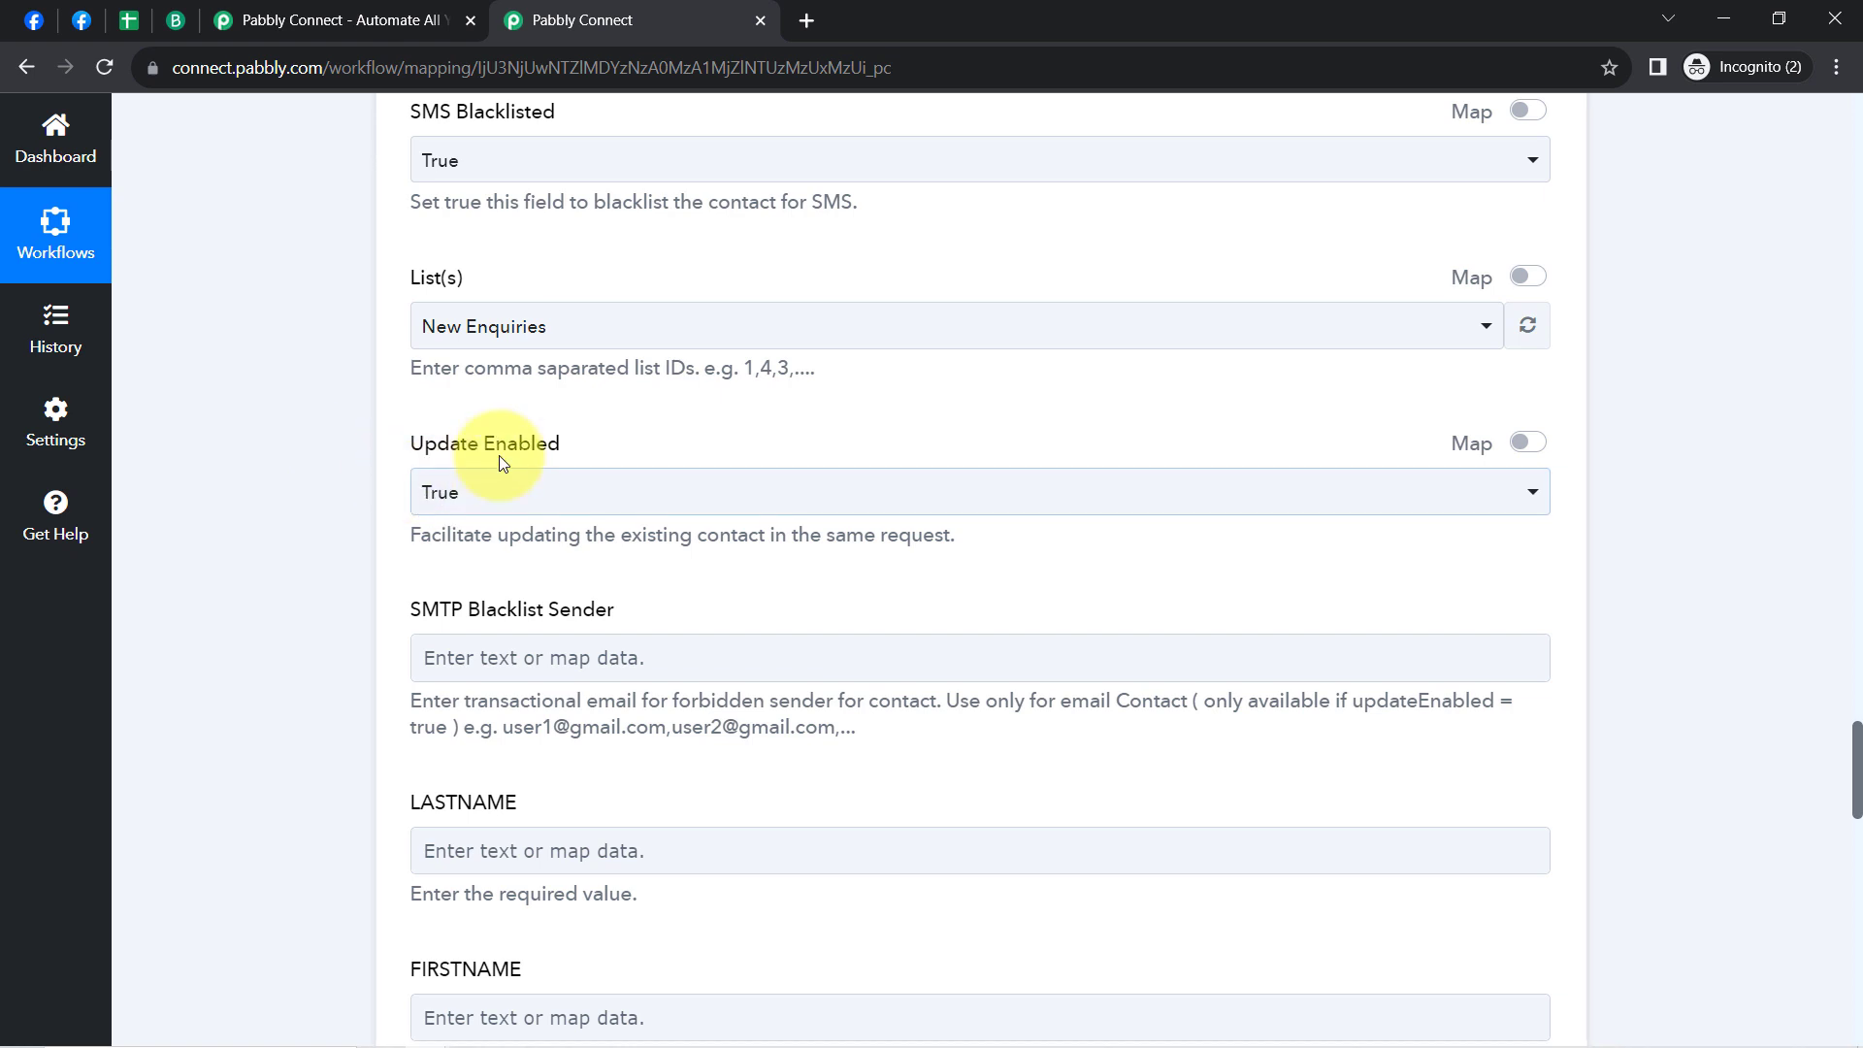
left_click_drag(437, 446, 529, 456)
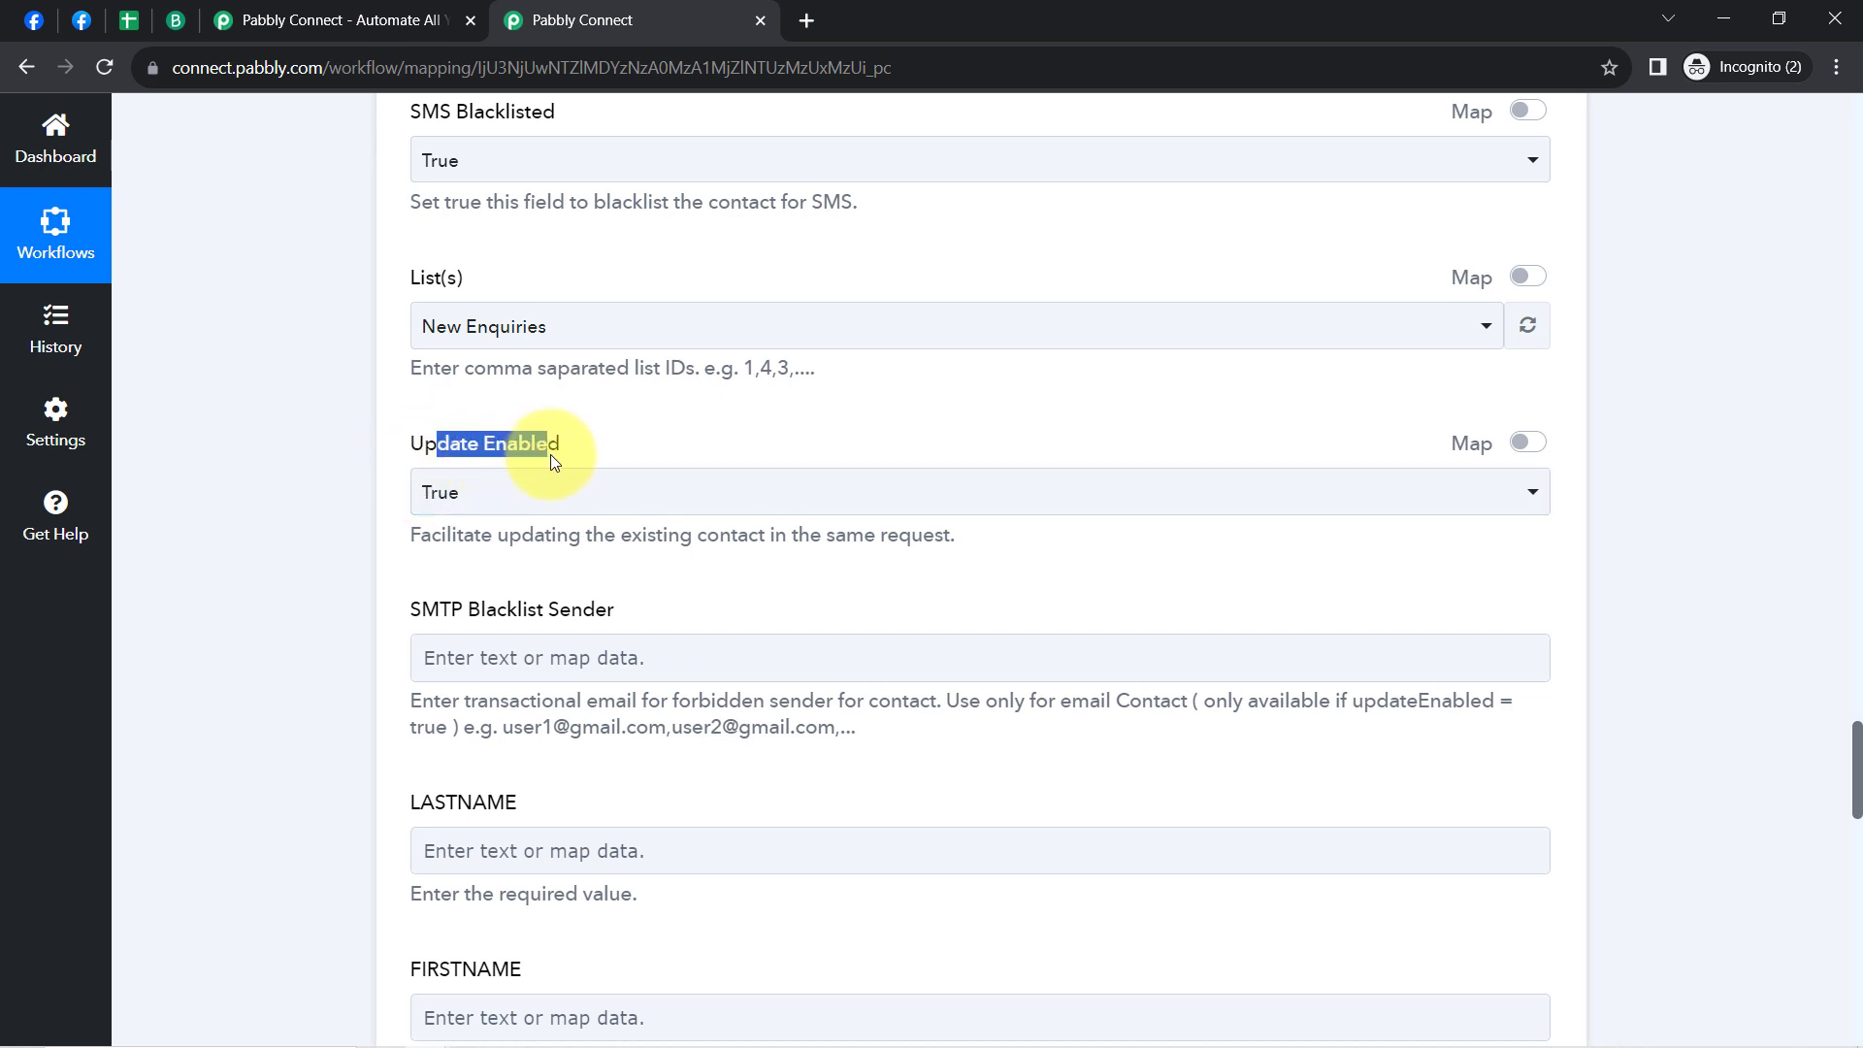
left_click(313, 625)
Step: Map LASTNAME to Res4 Last Name and FIRSTNAME to Res4 First Name from the Facebook Lead Ads response
left_click_drag(1855, 743, 1855, 774)
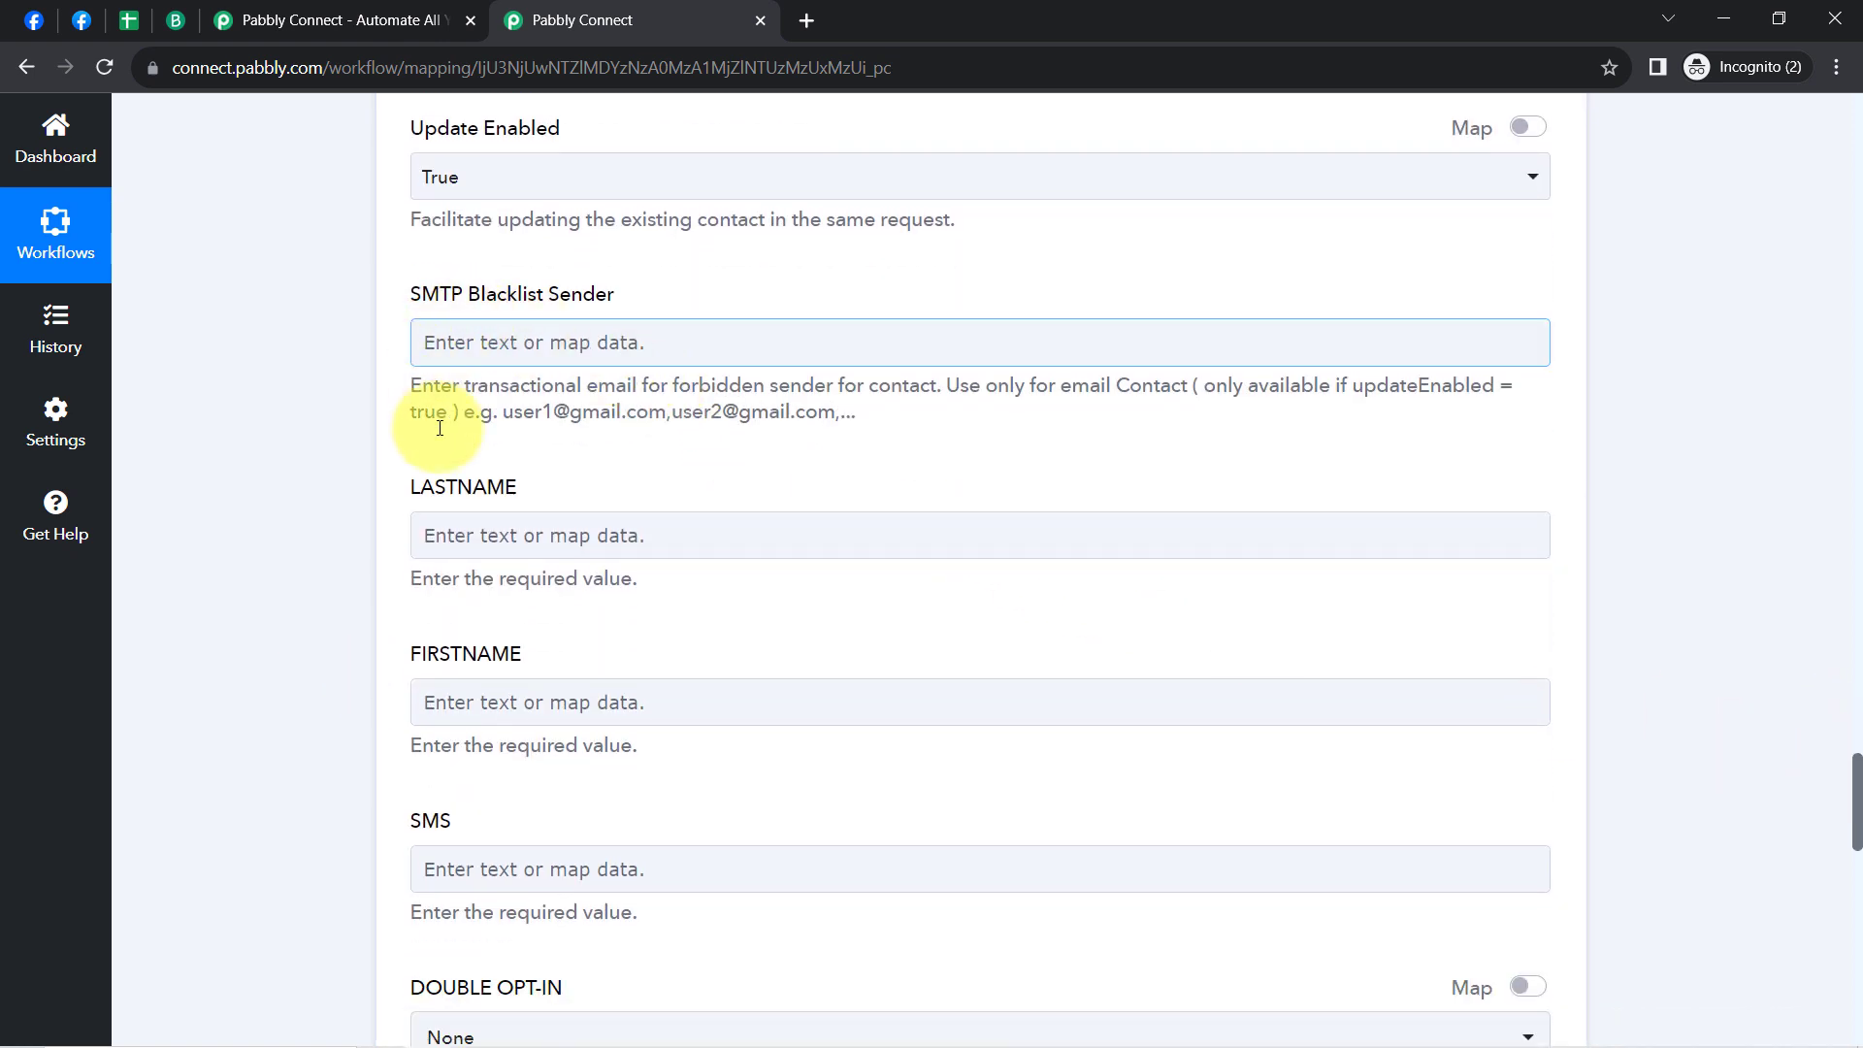
left_click(454, 536)
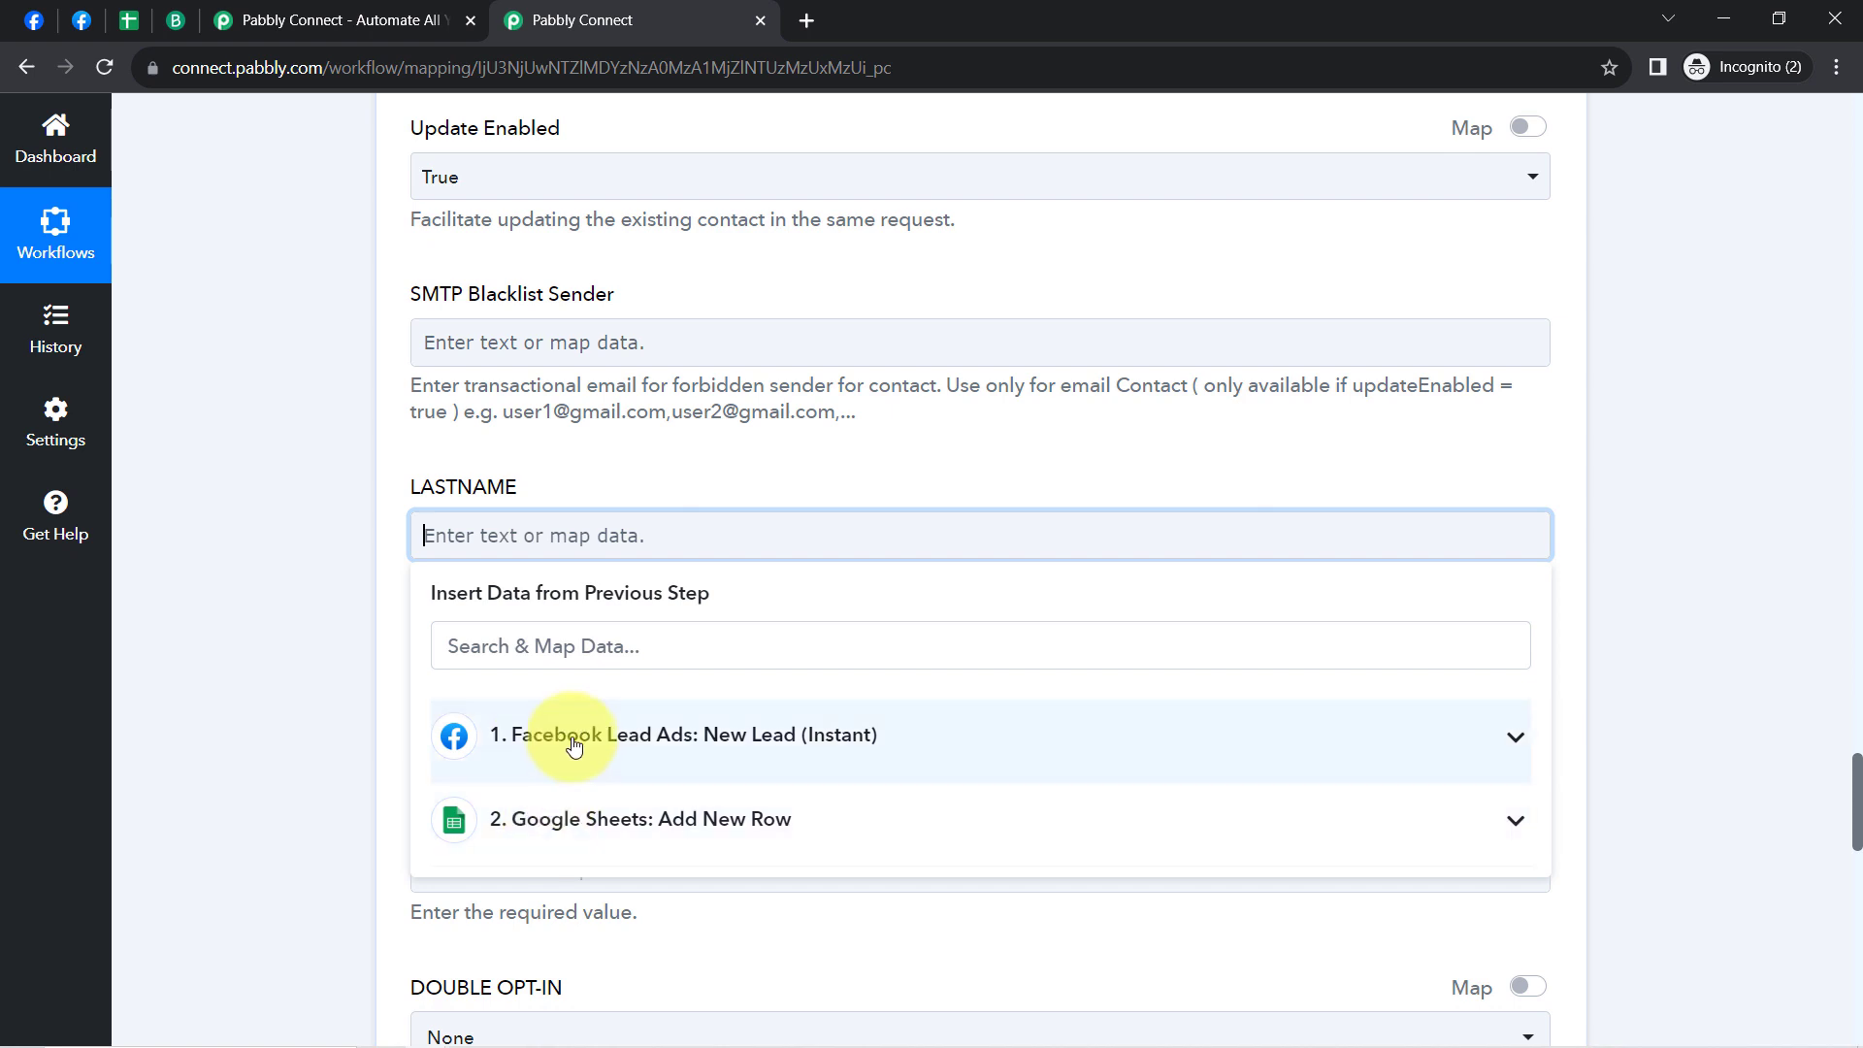
left_click(558, 742)
left_click(594, 910)
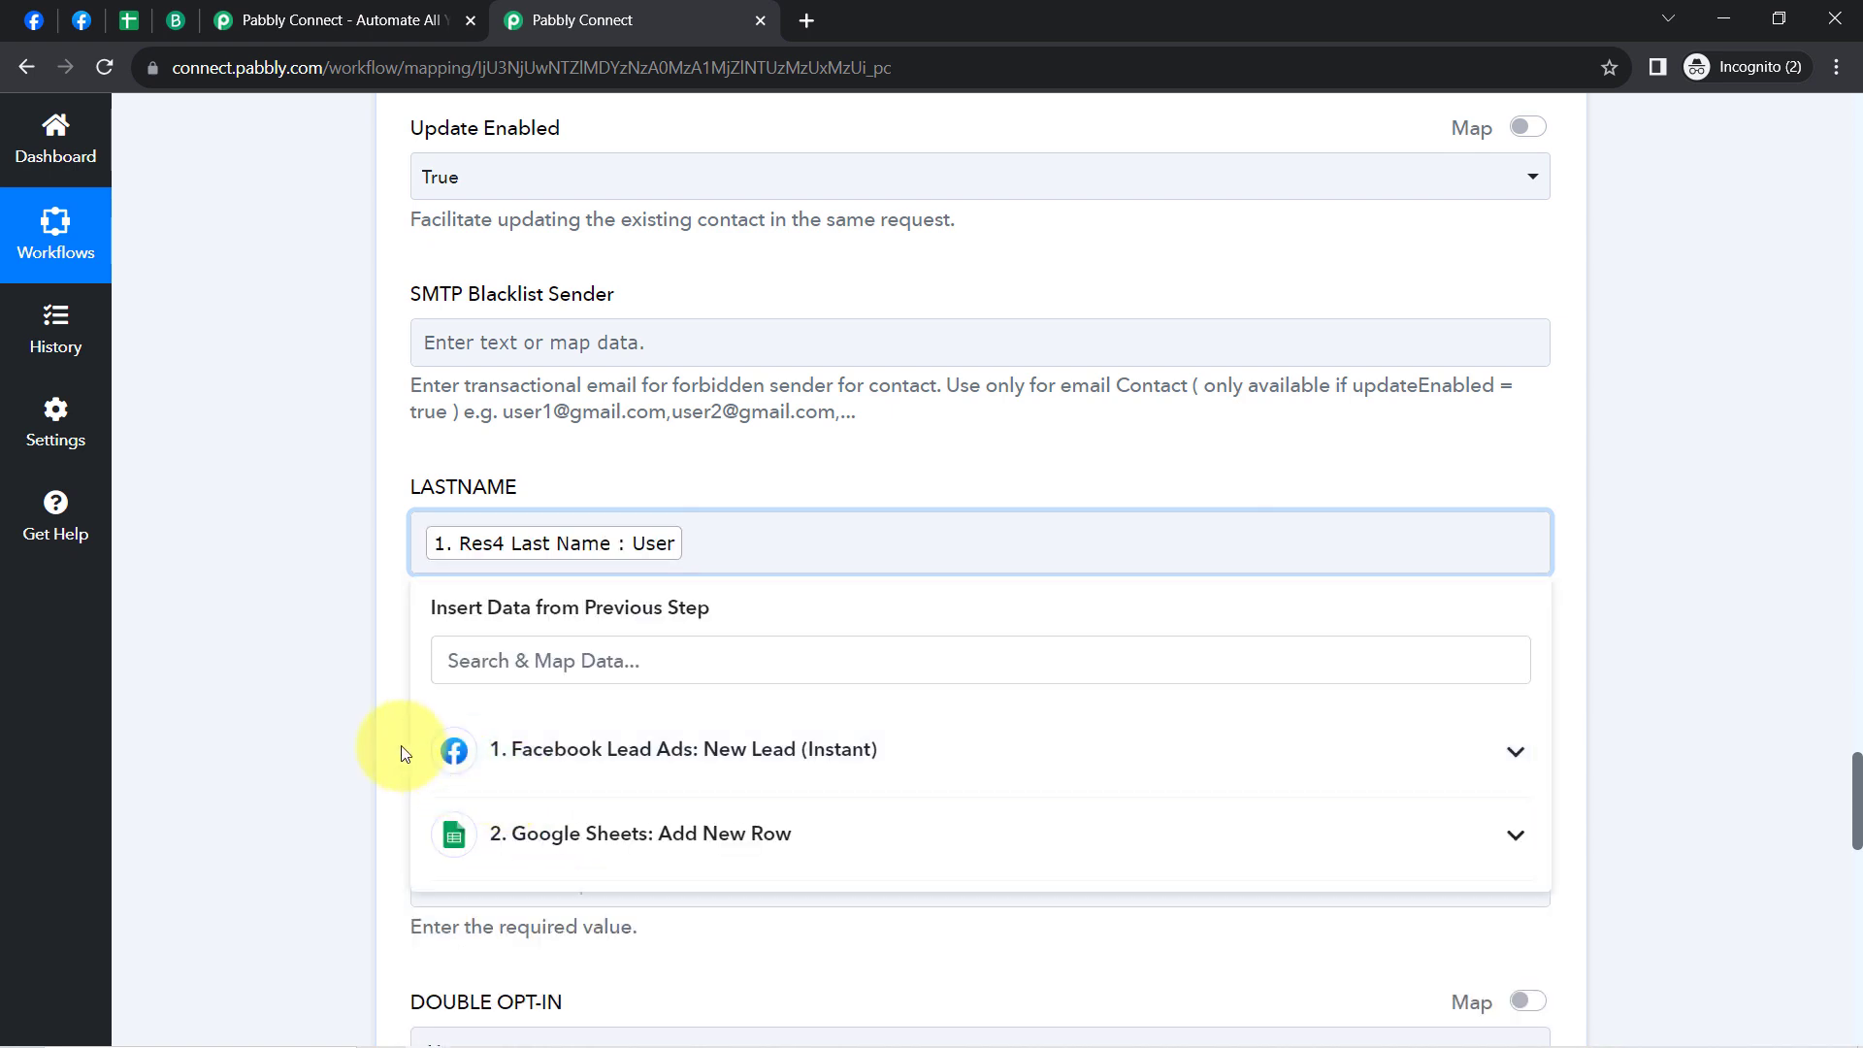
left_click(451, 715)
left_click(565, 898)
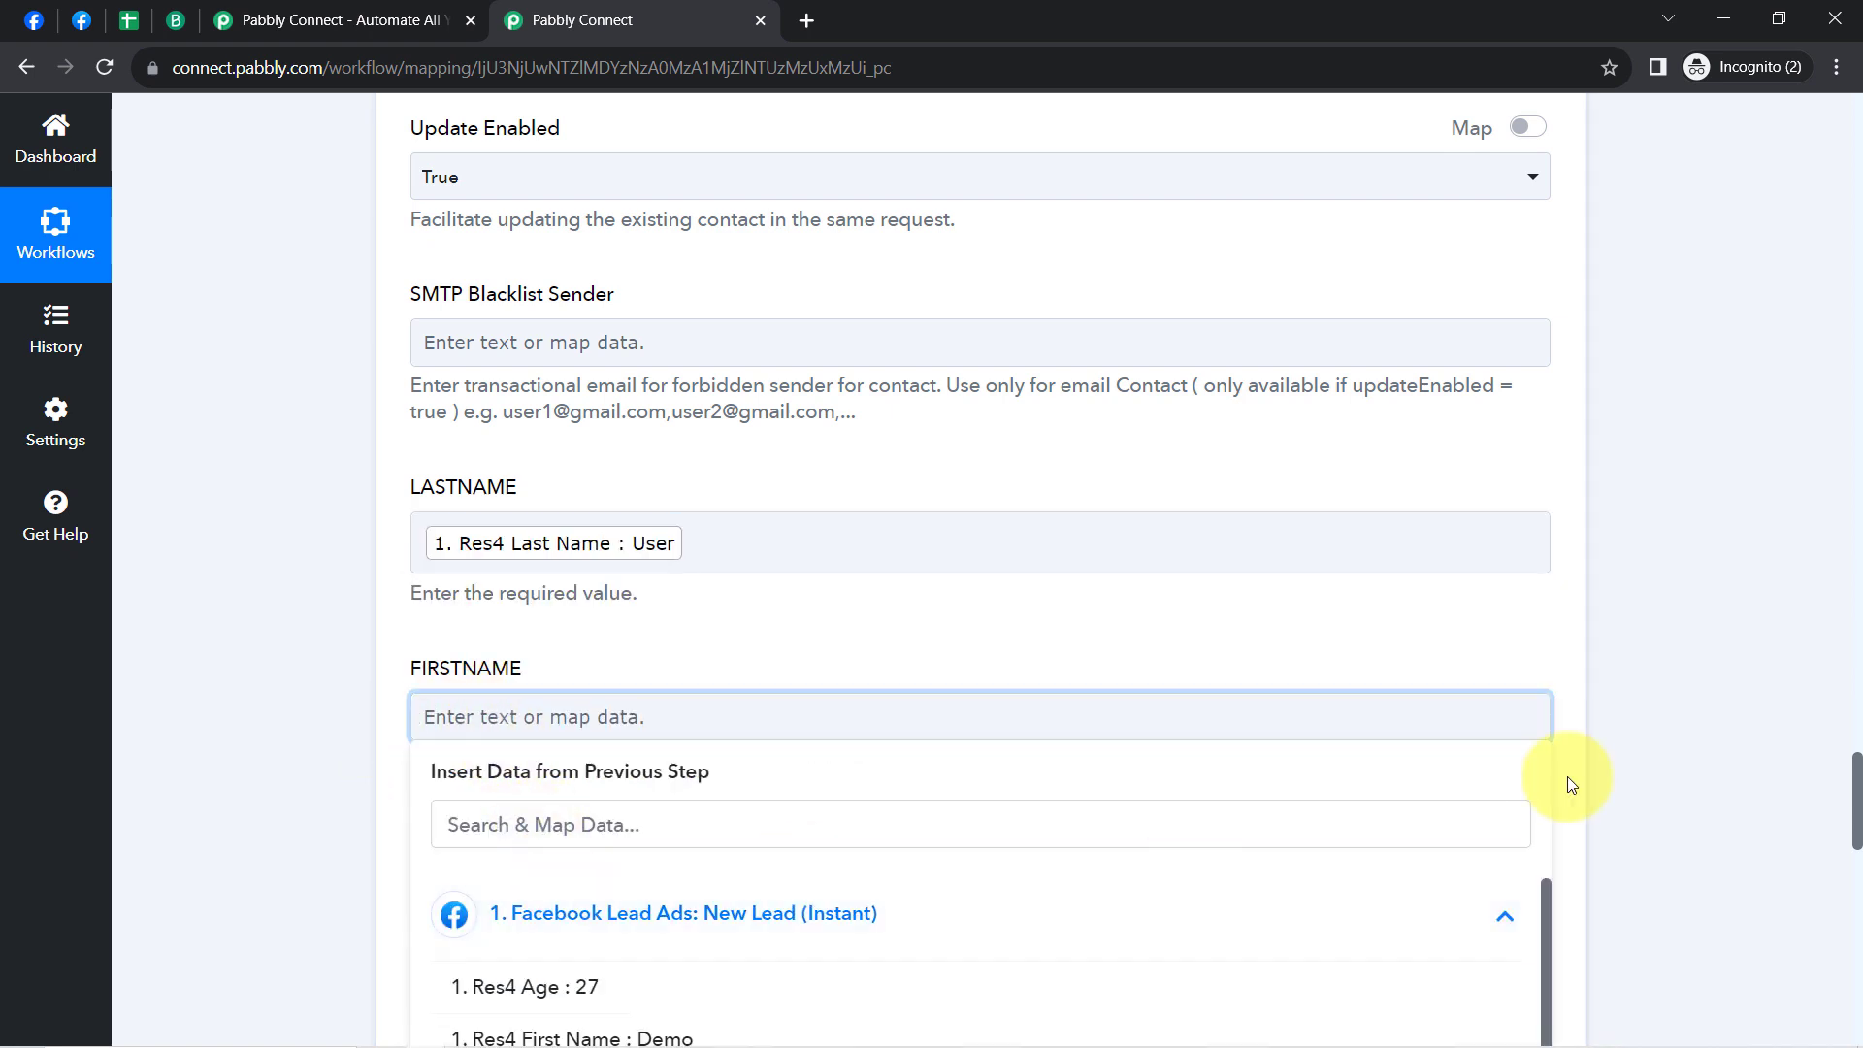
left_click_drag(1854, 777, 1853, 841)
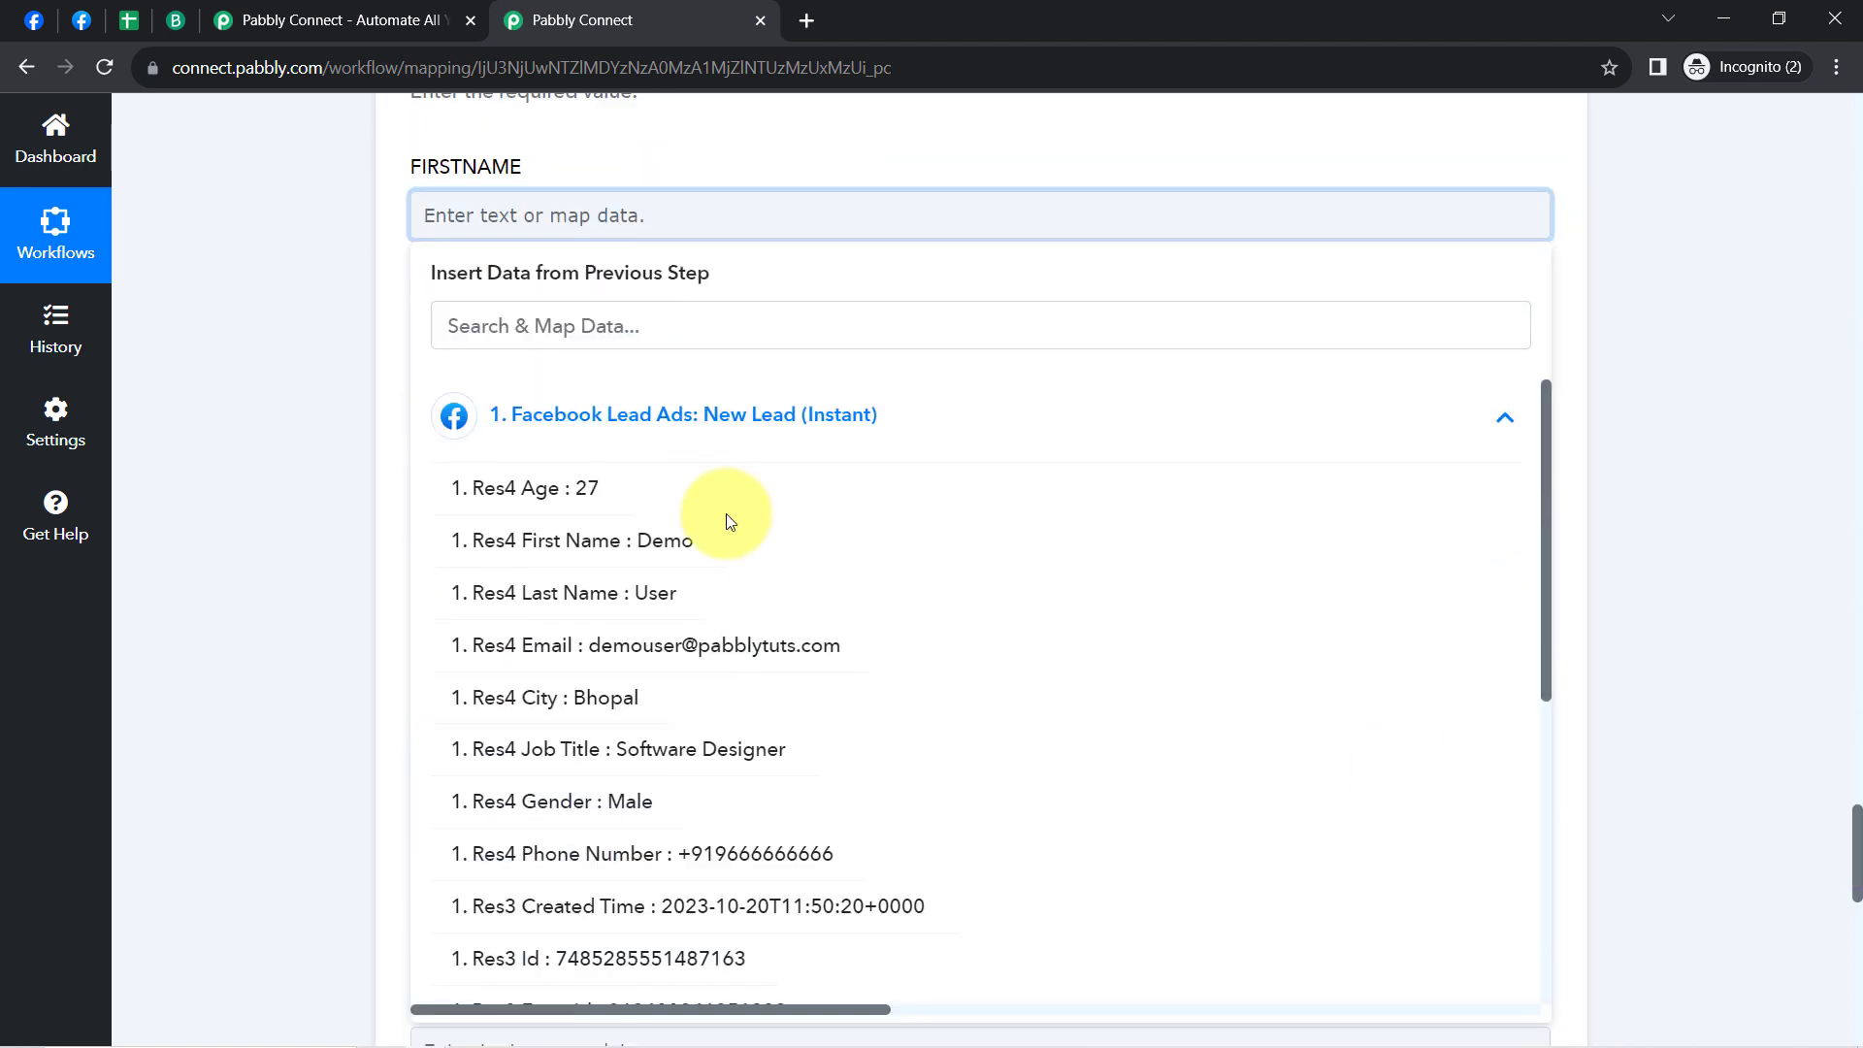
left_click(660, 541)
left_click(289, 567)
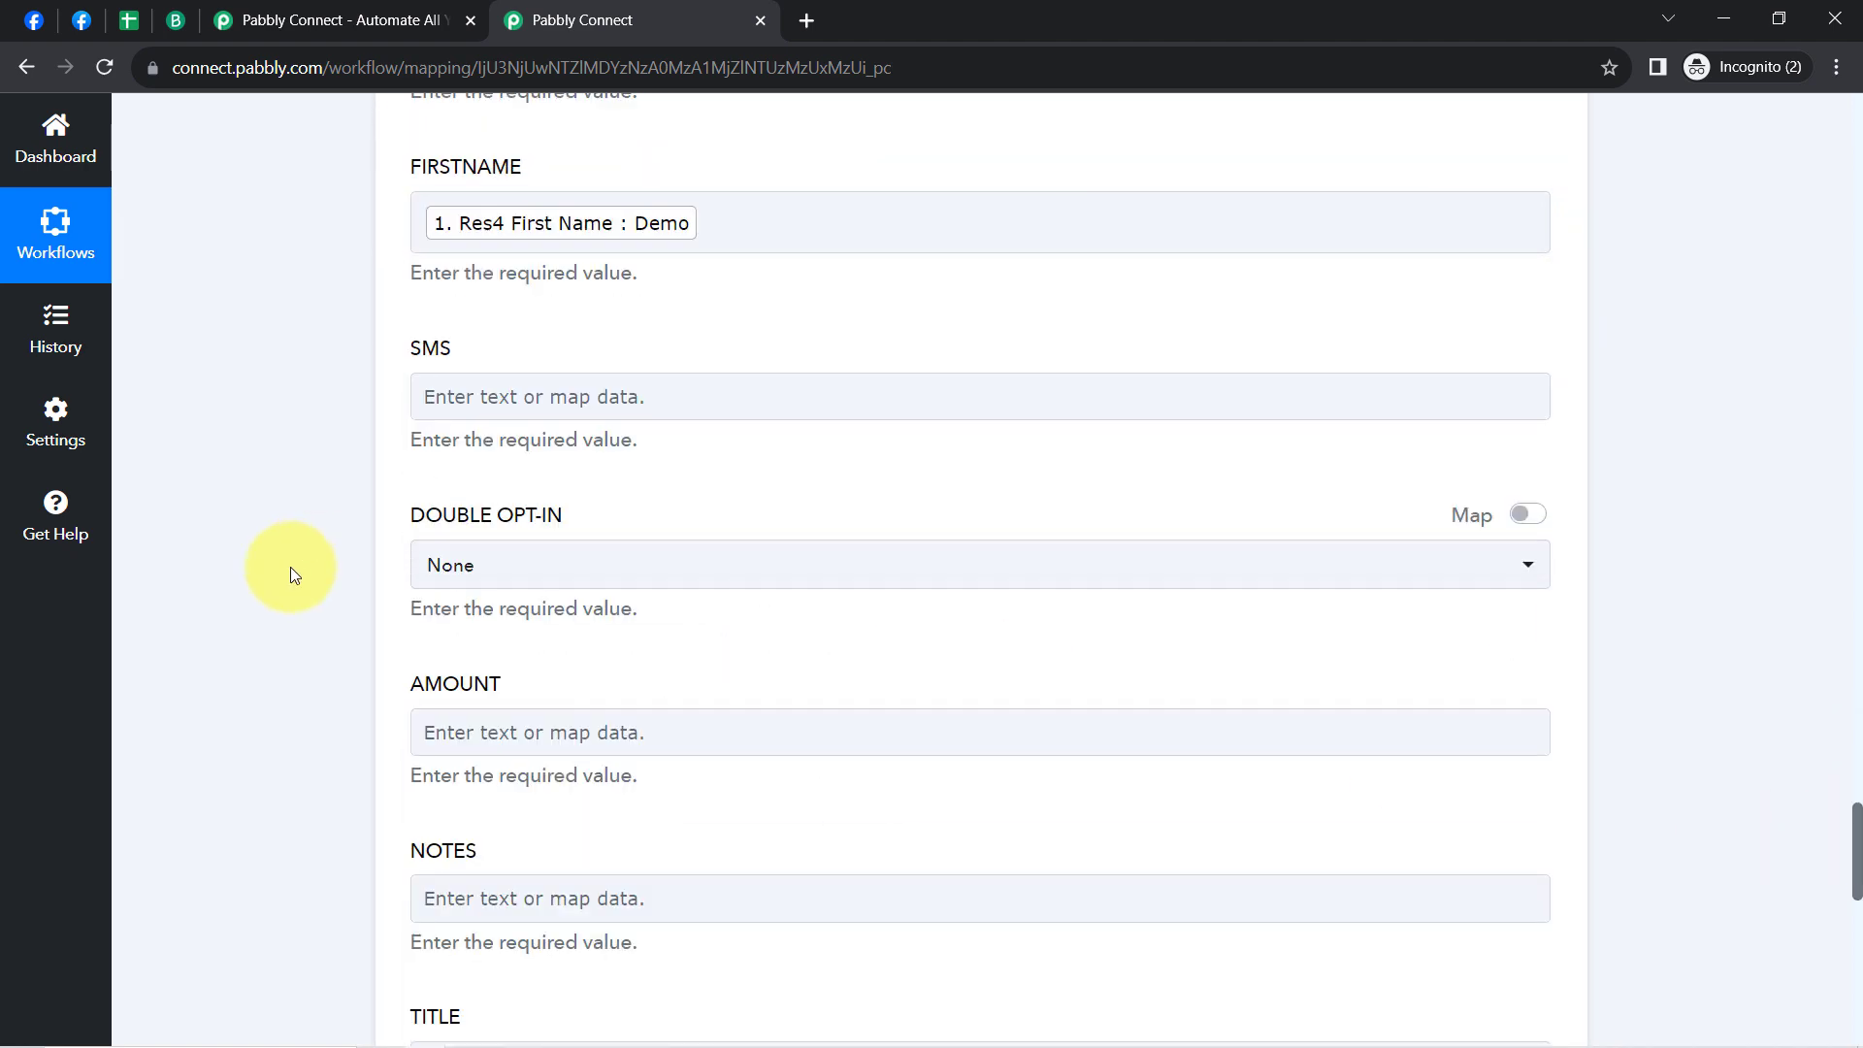
Step: Map the SMS field to the Res4 Phone Number value from the Facebook Lead Ads response
scroll(289, 567, "down", 2)
scroll(475, 199, "down", 1)
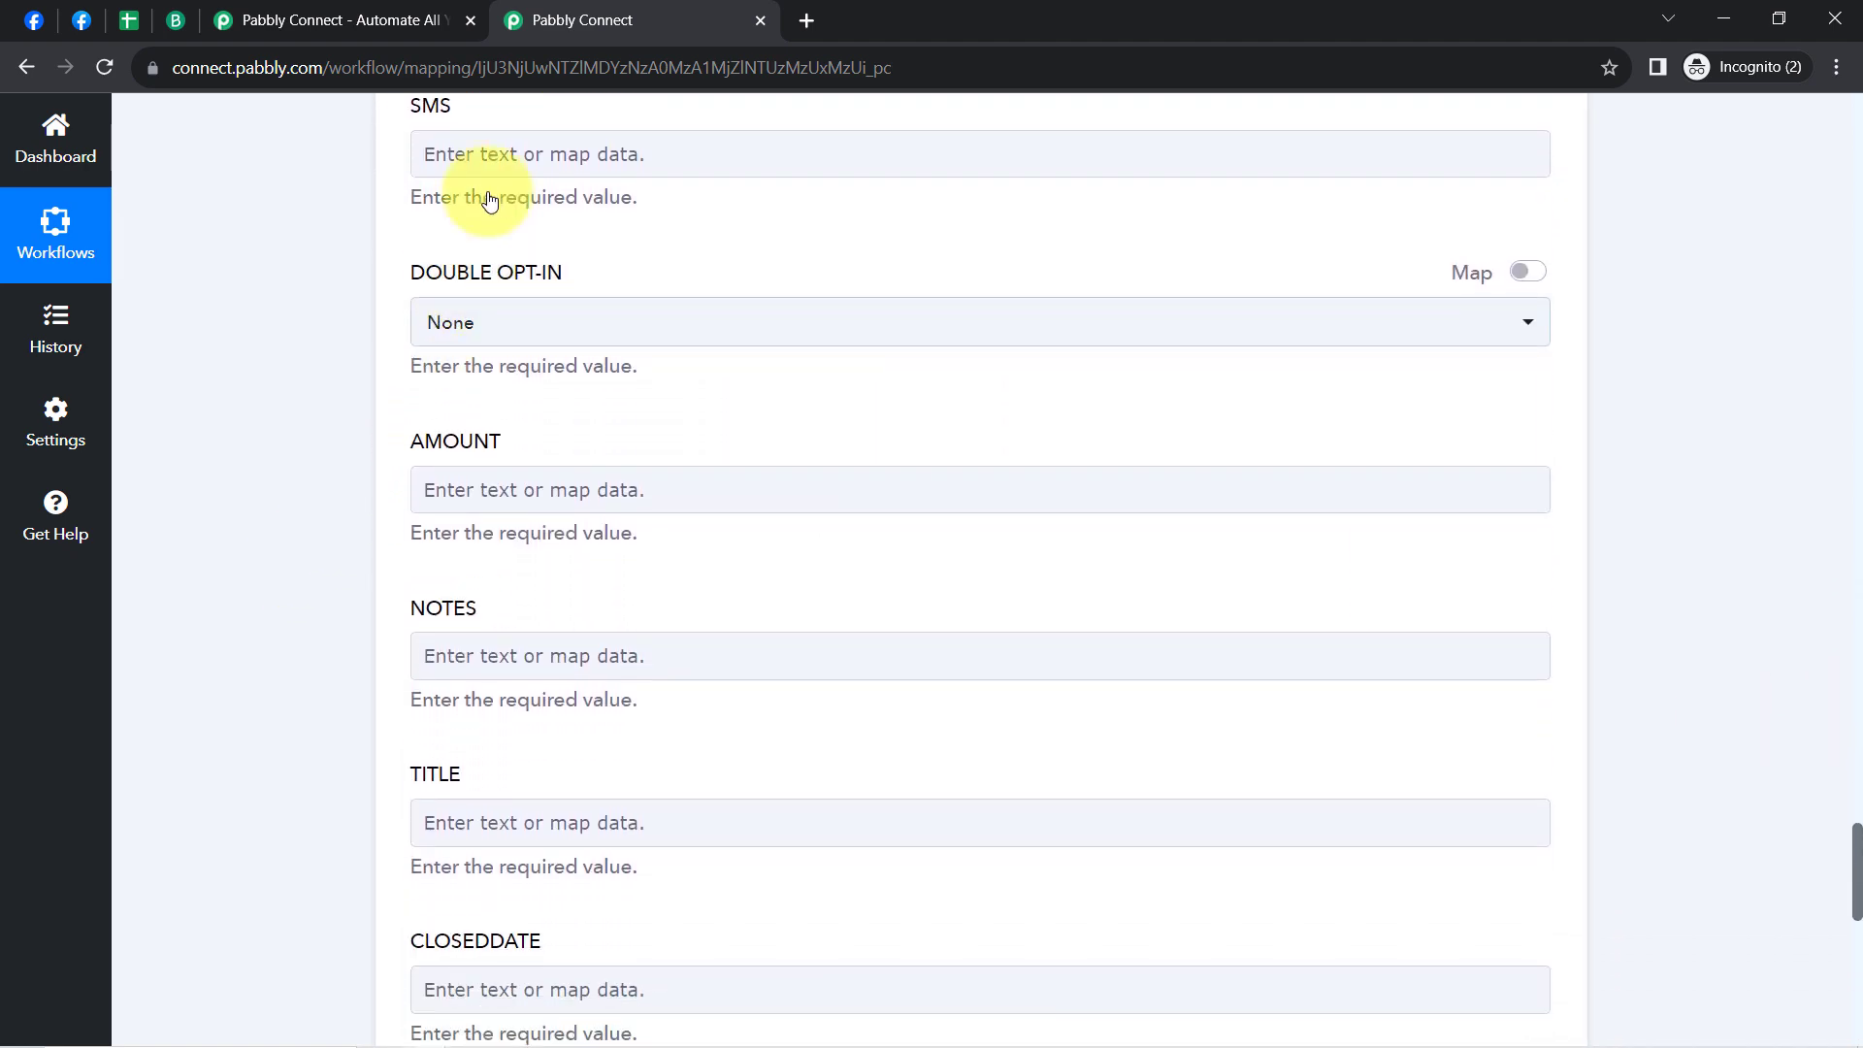
scroll(464, 243, "up", 1)
scroll(464, 242, "up", 1)
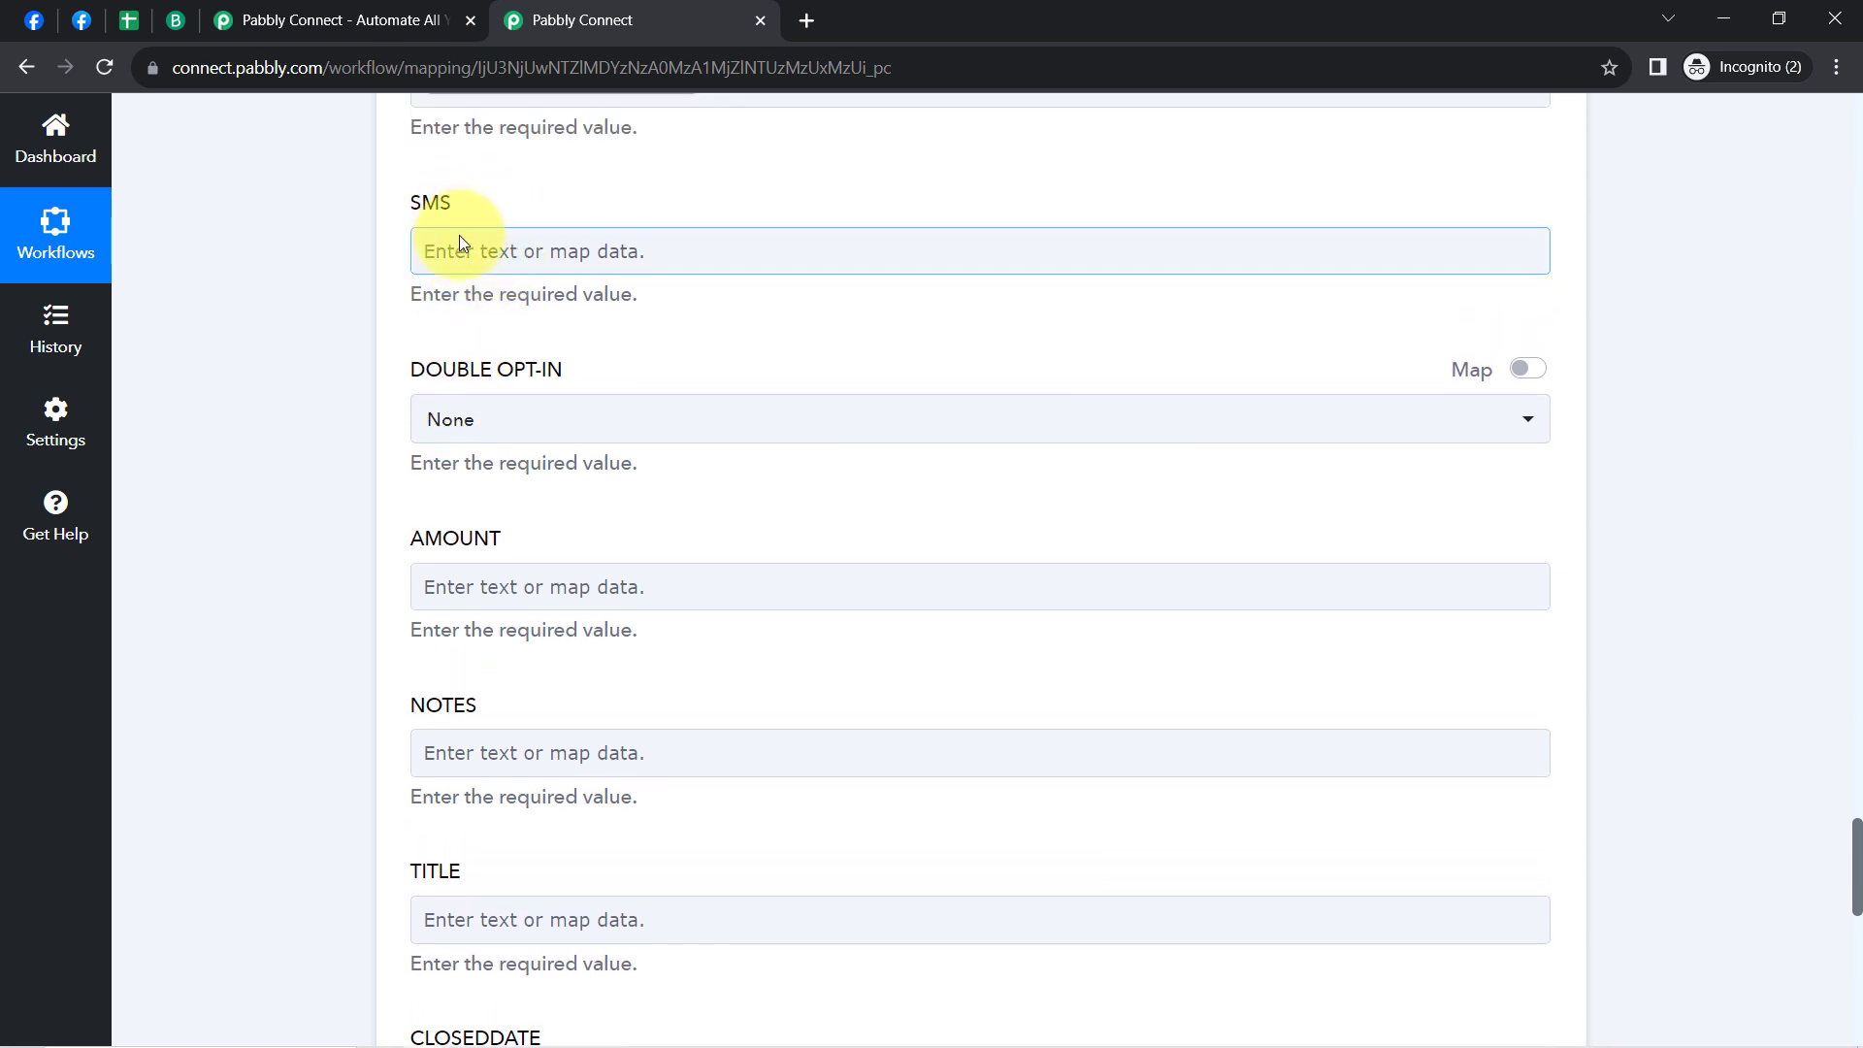
left_click(465, 249)
left_click(496, 422)
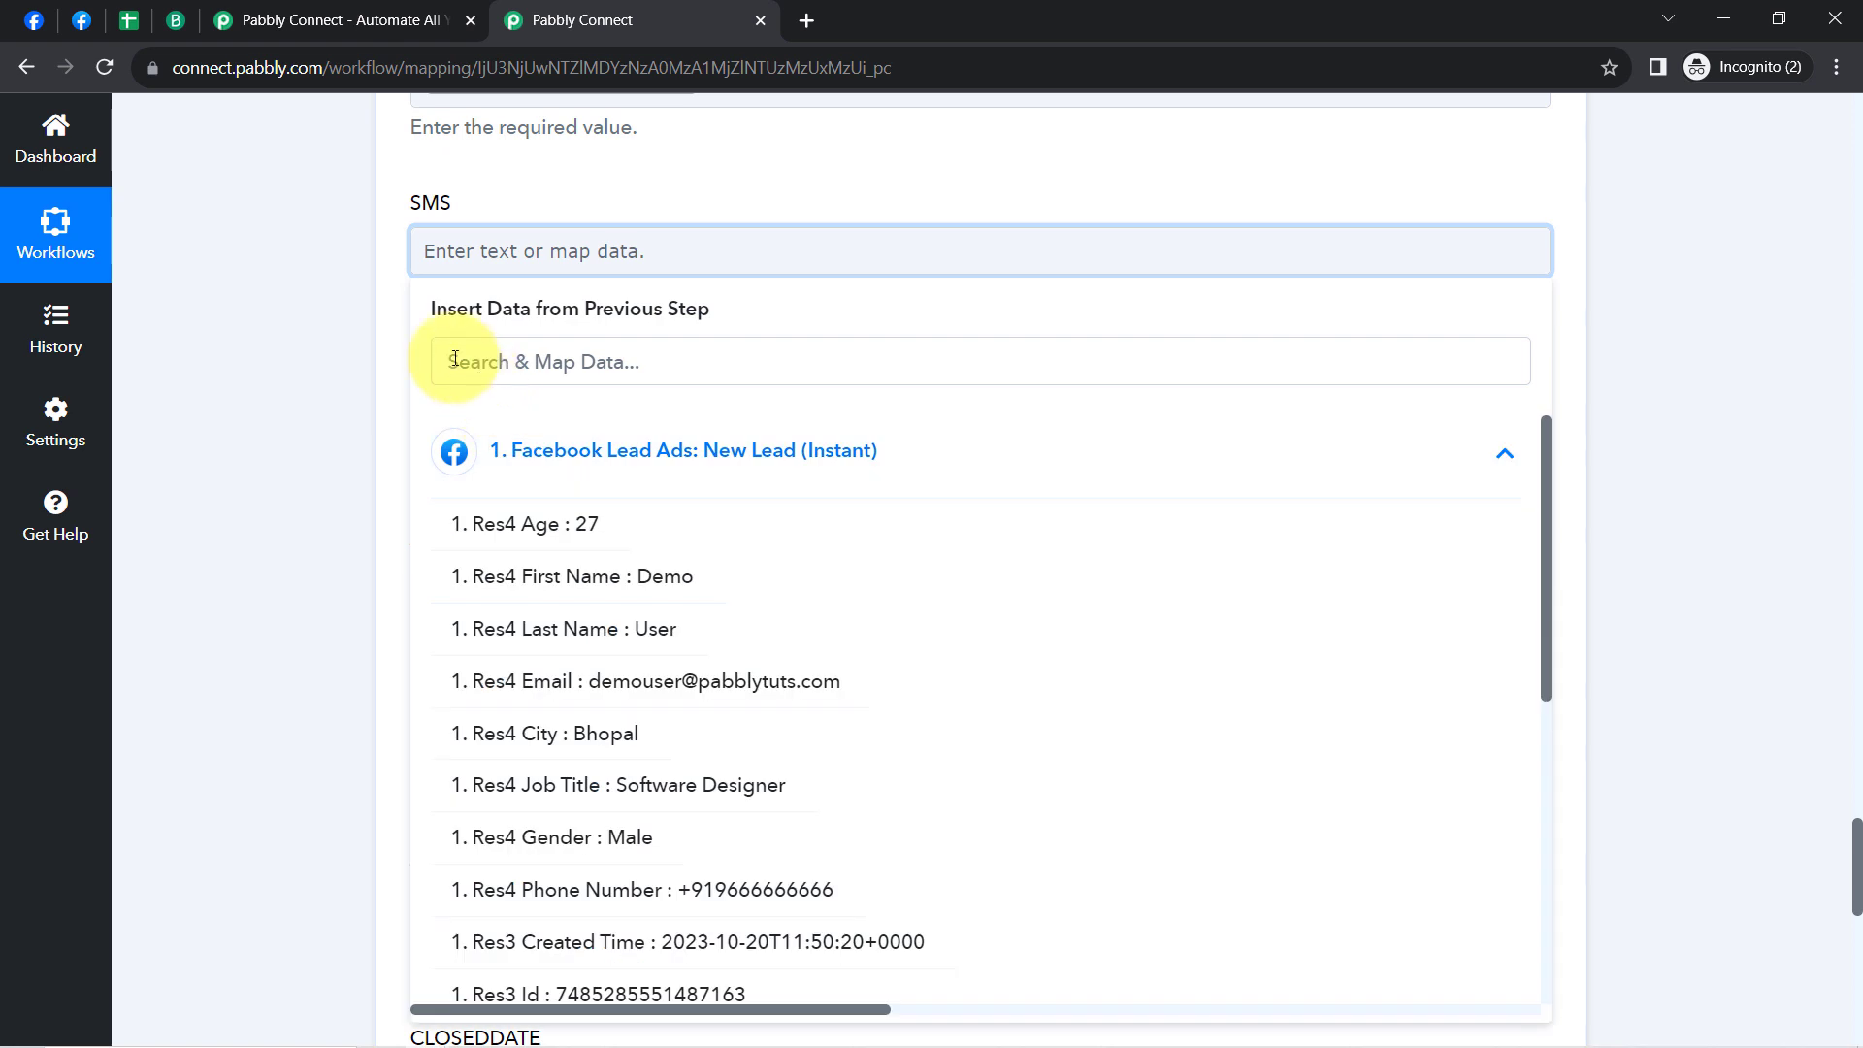
left_click(446, 361)
type("96")
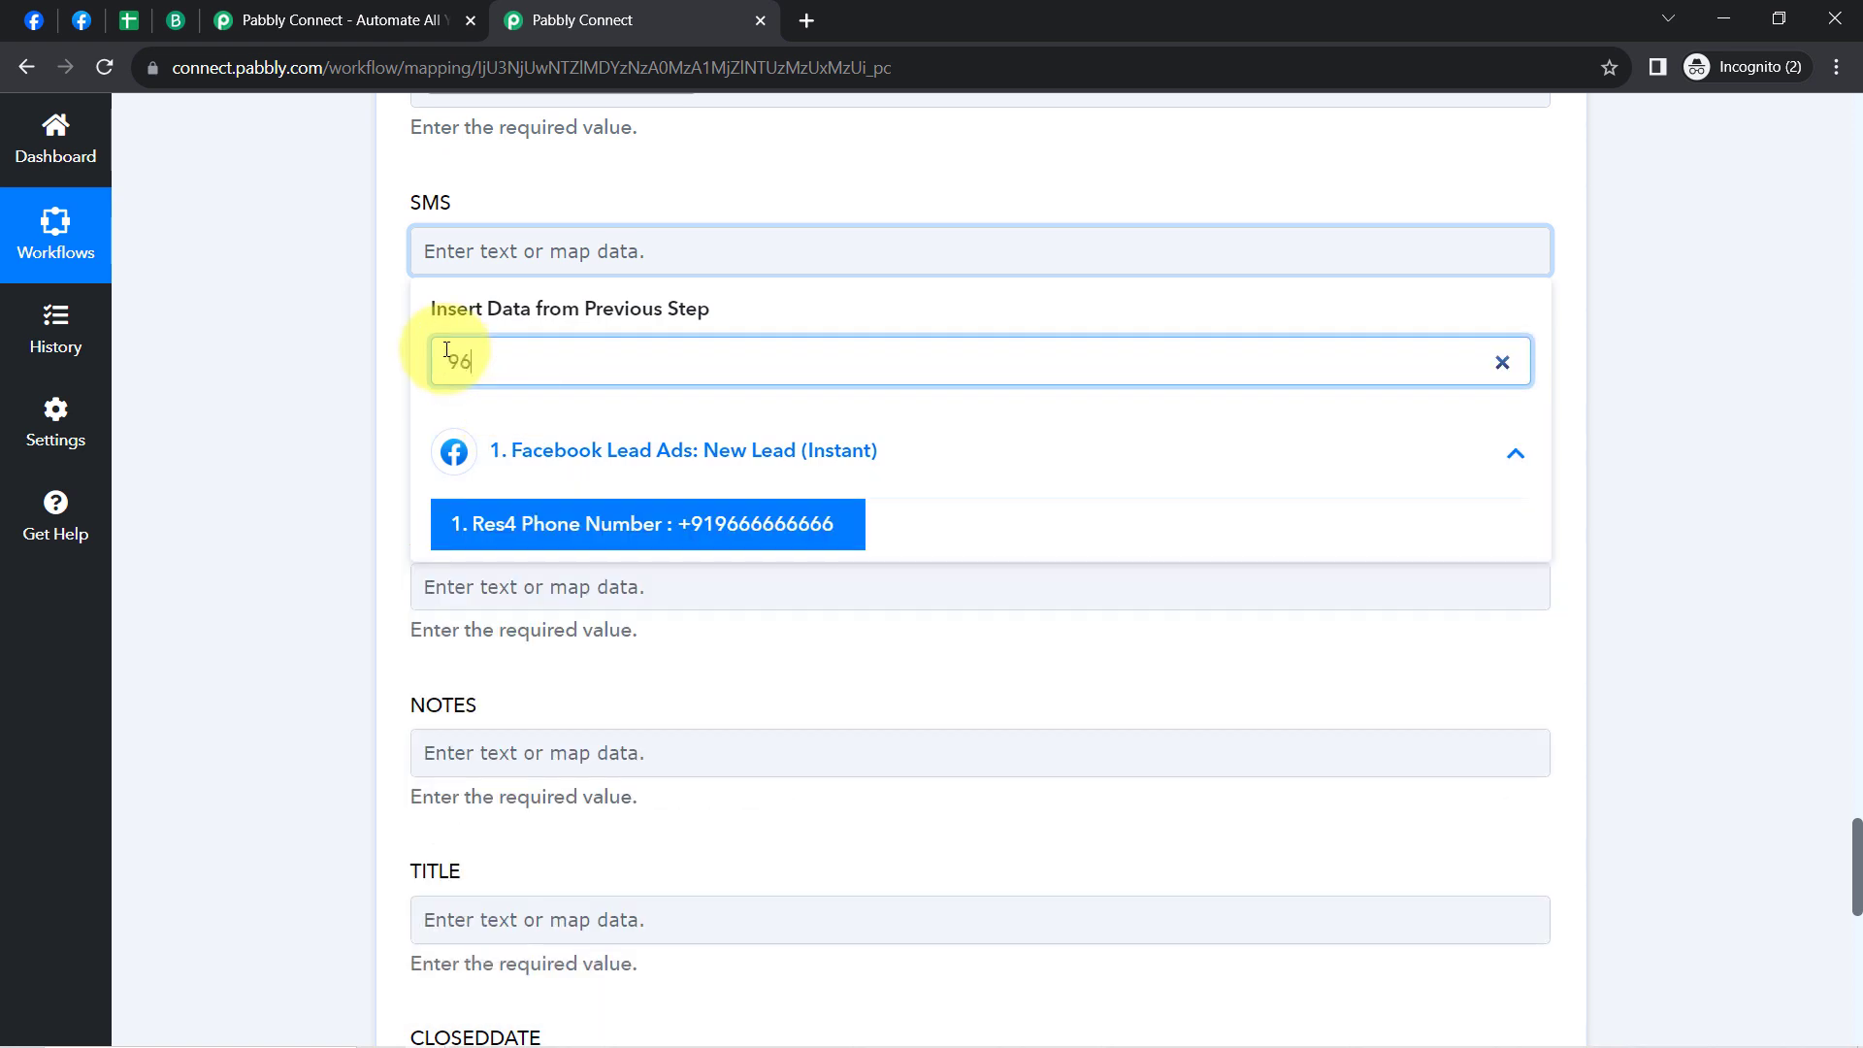
left_click(532, 542)
left_click(302, 626)
Step: Save the Brevo Create or Update Contact action and send its test request
scroll(302, 627, "down", 3)
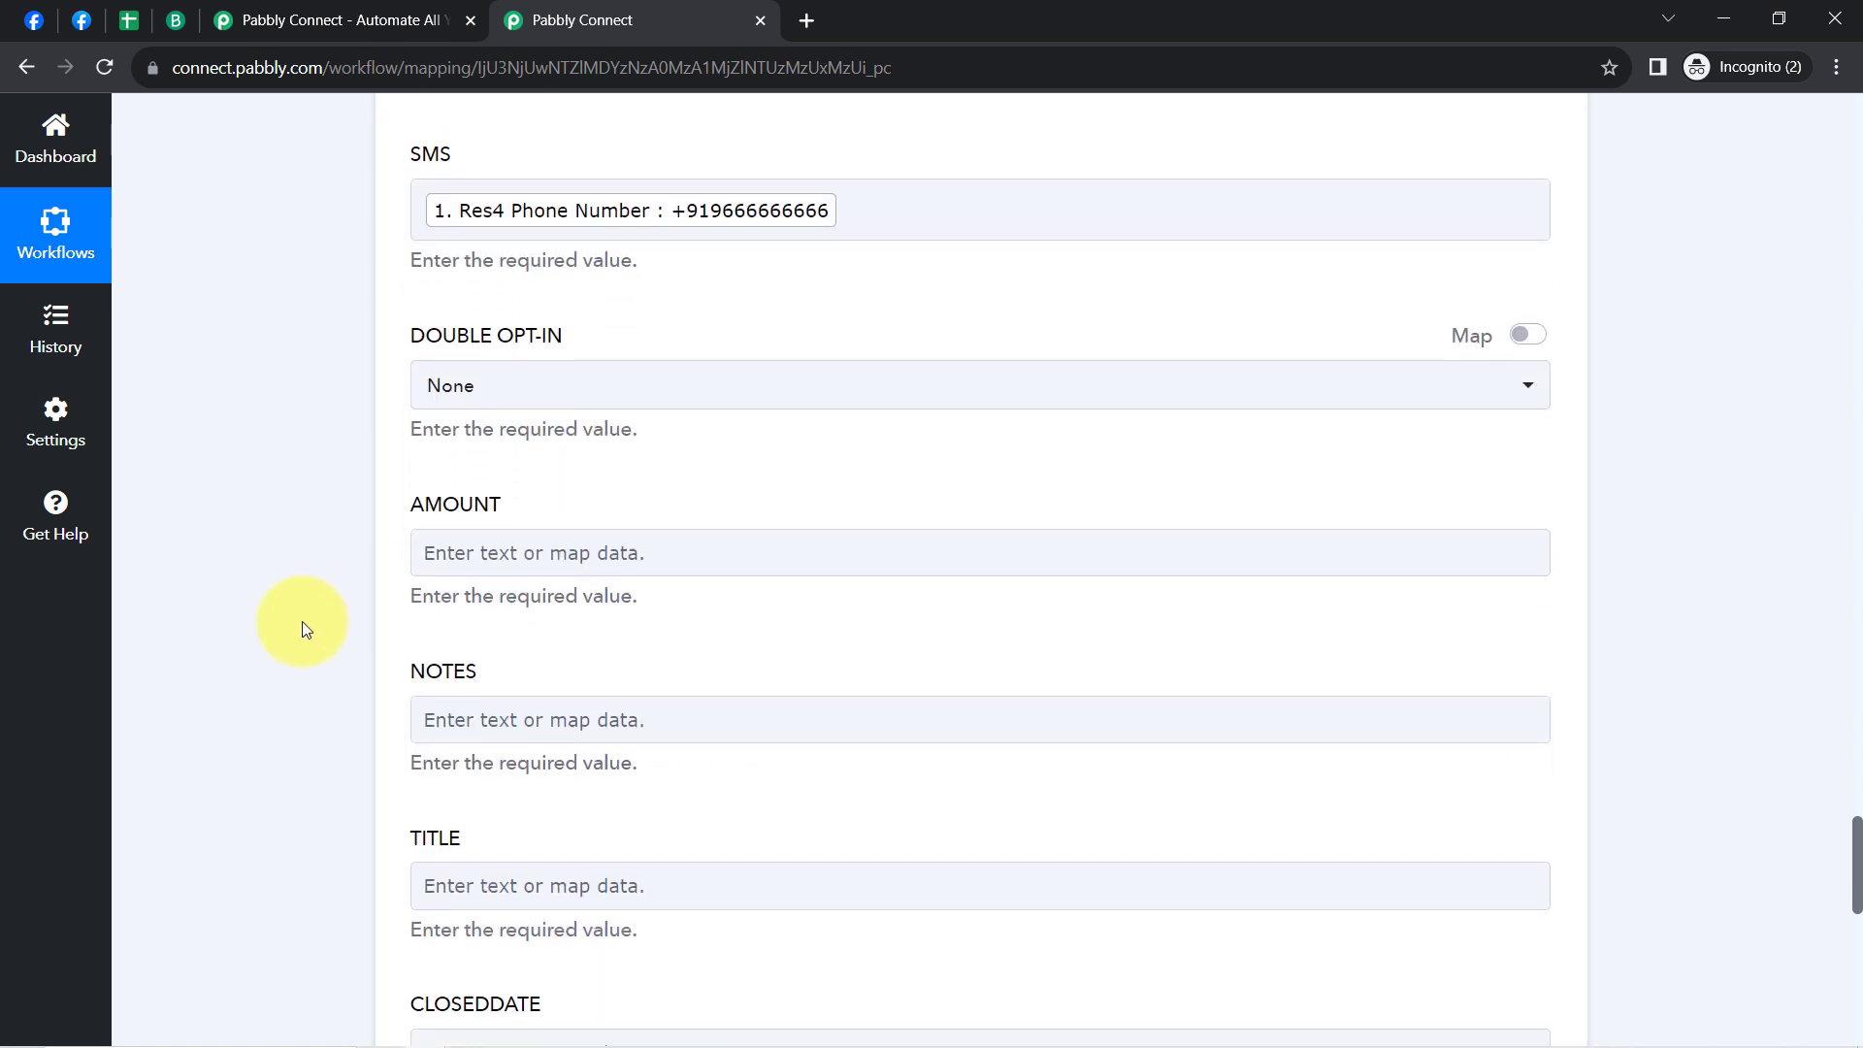
scroll(302, 628, "down", 8)
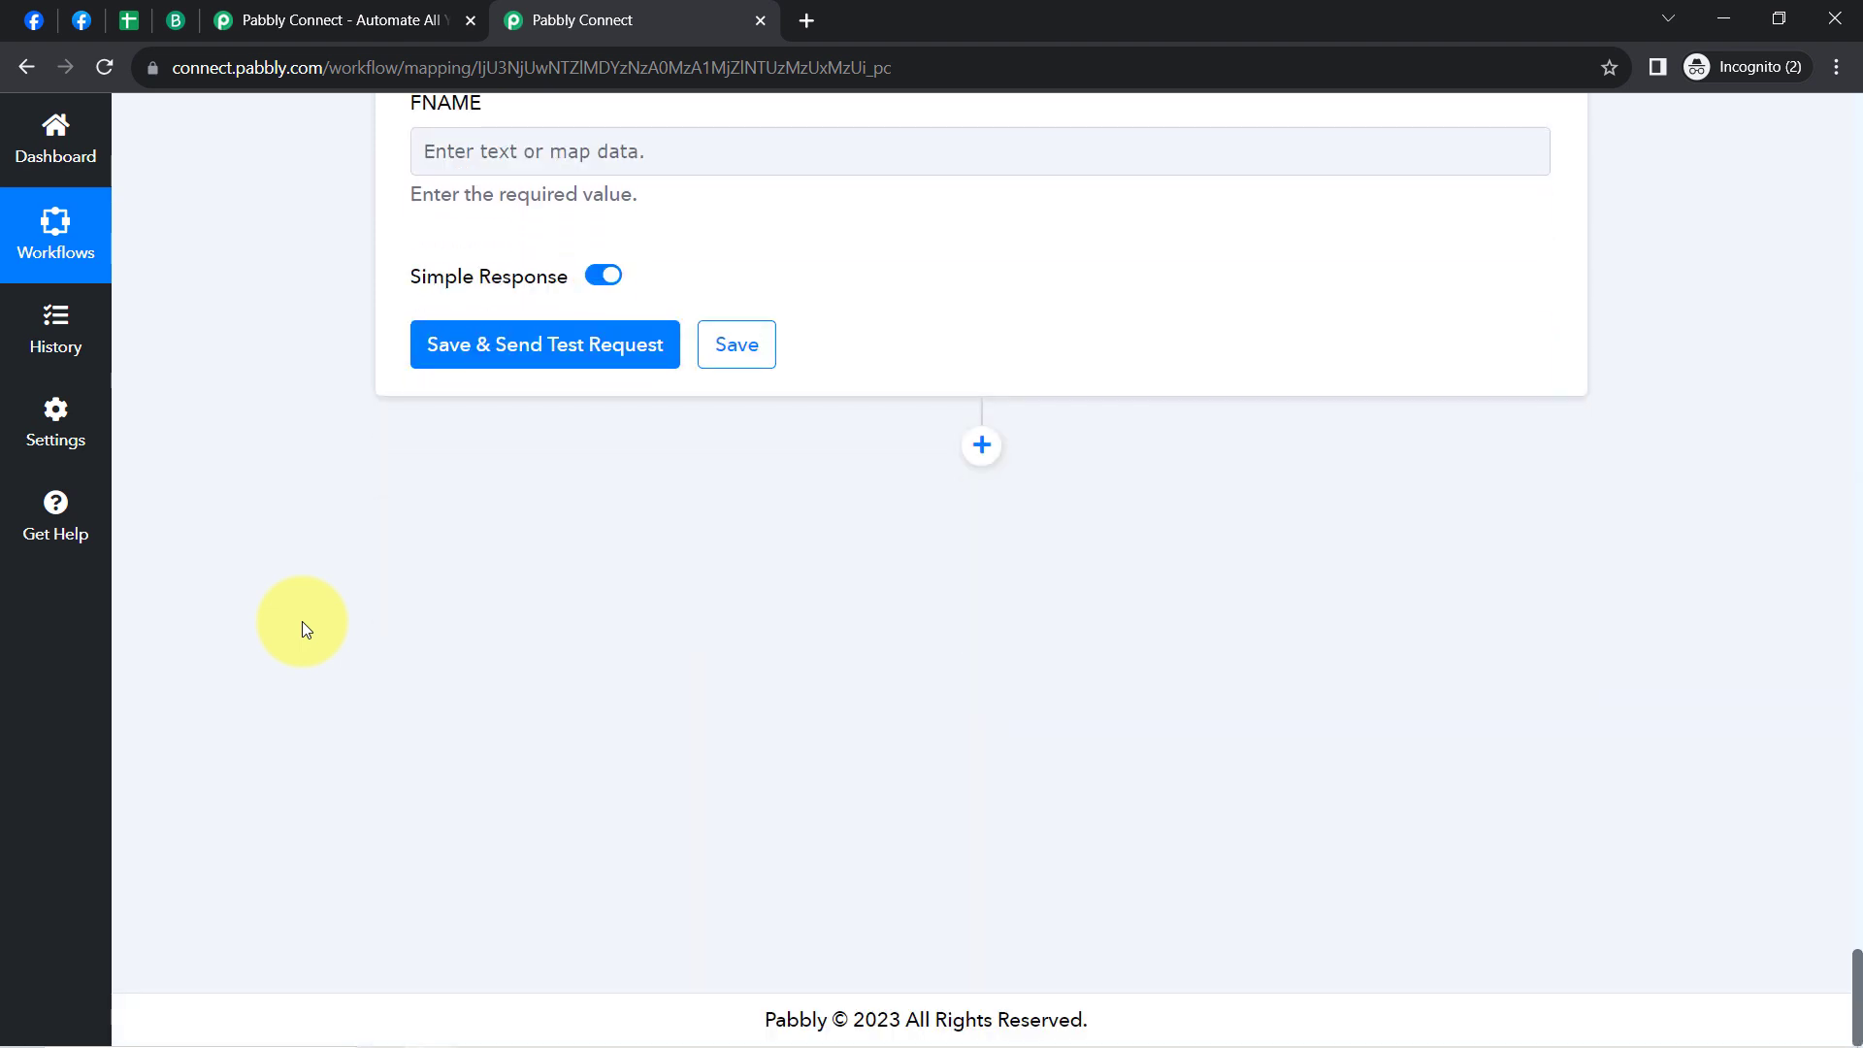
left_click(508, 344)
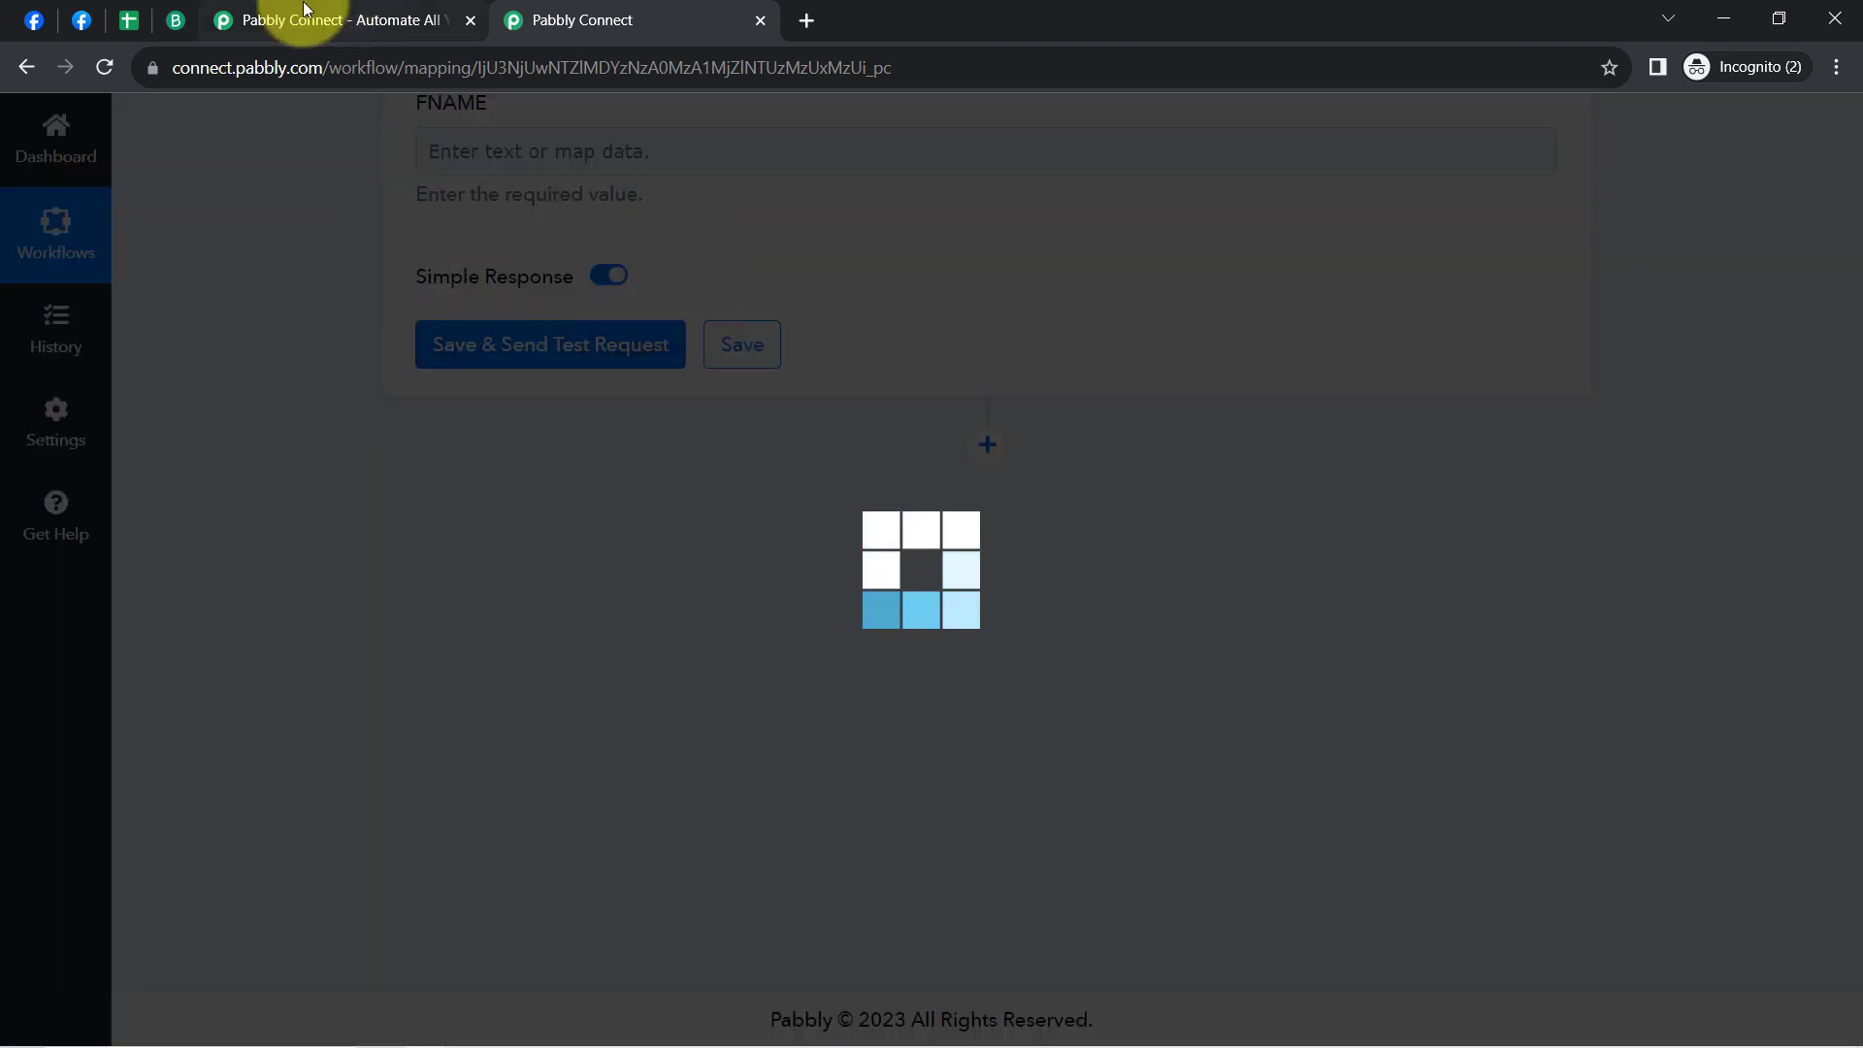
Step: Switch to Brevo, open the newly added contact from the Contacts list, and examine its mapped details
left_click(175, 20)
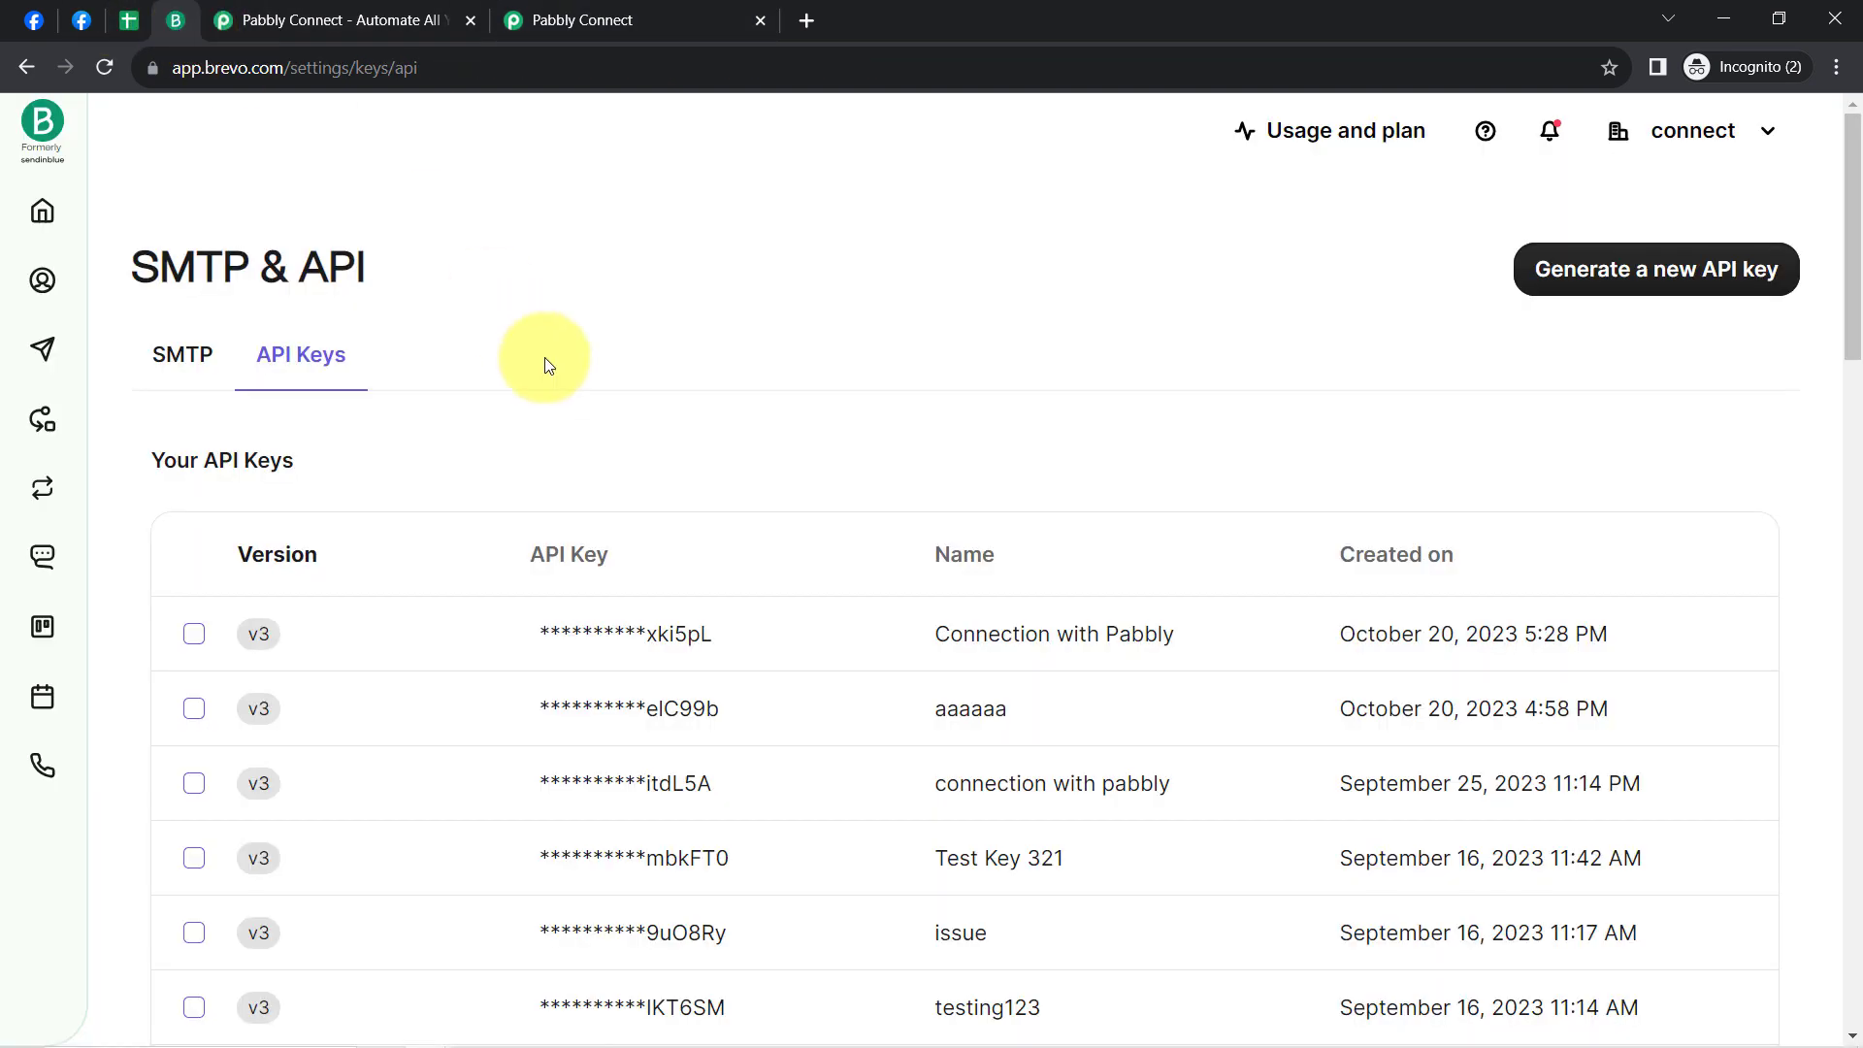
left_click(39, 279)
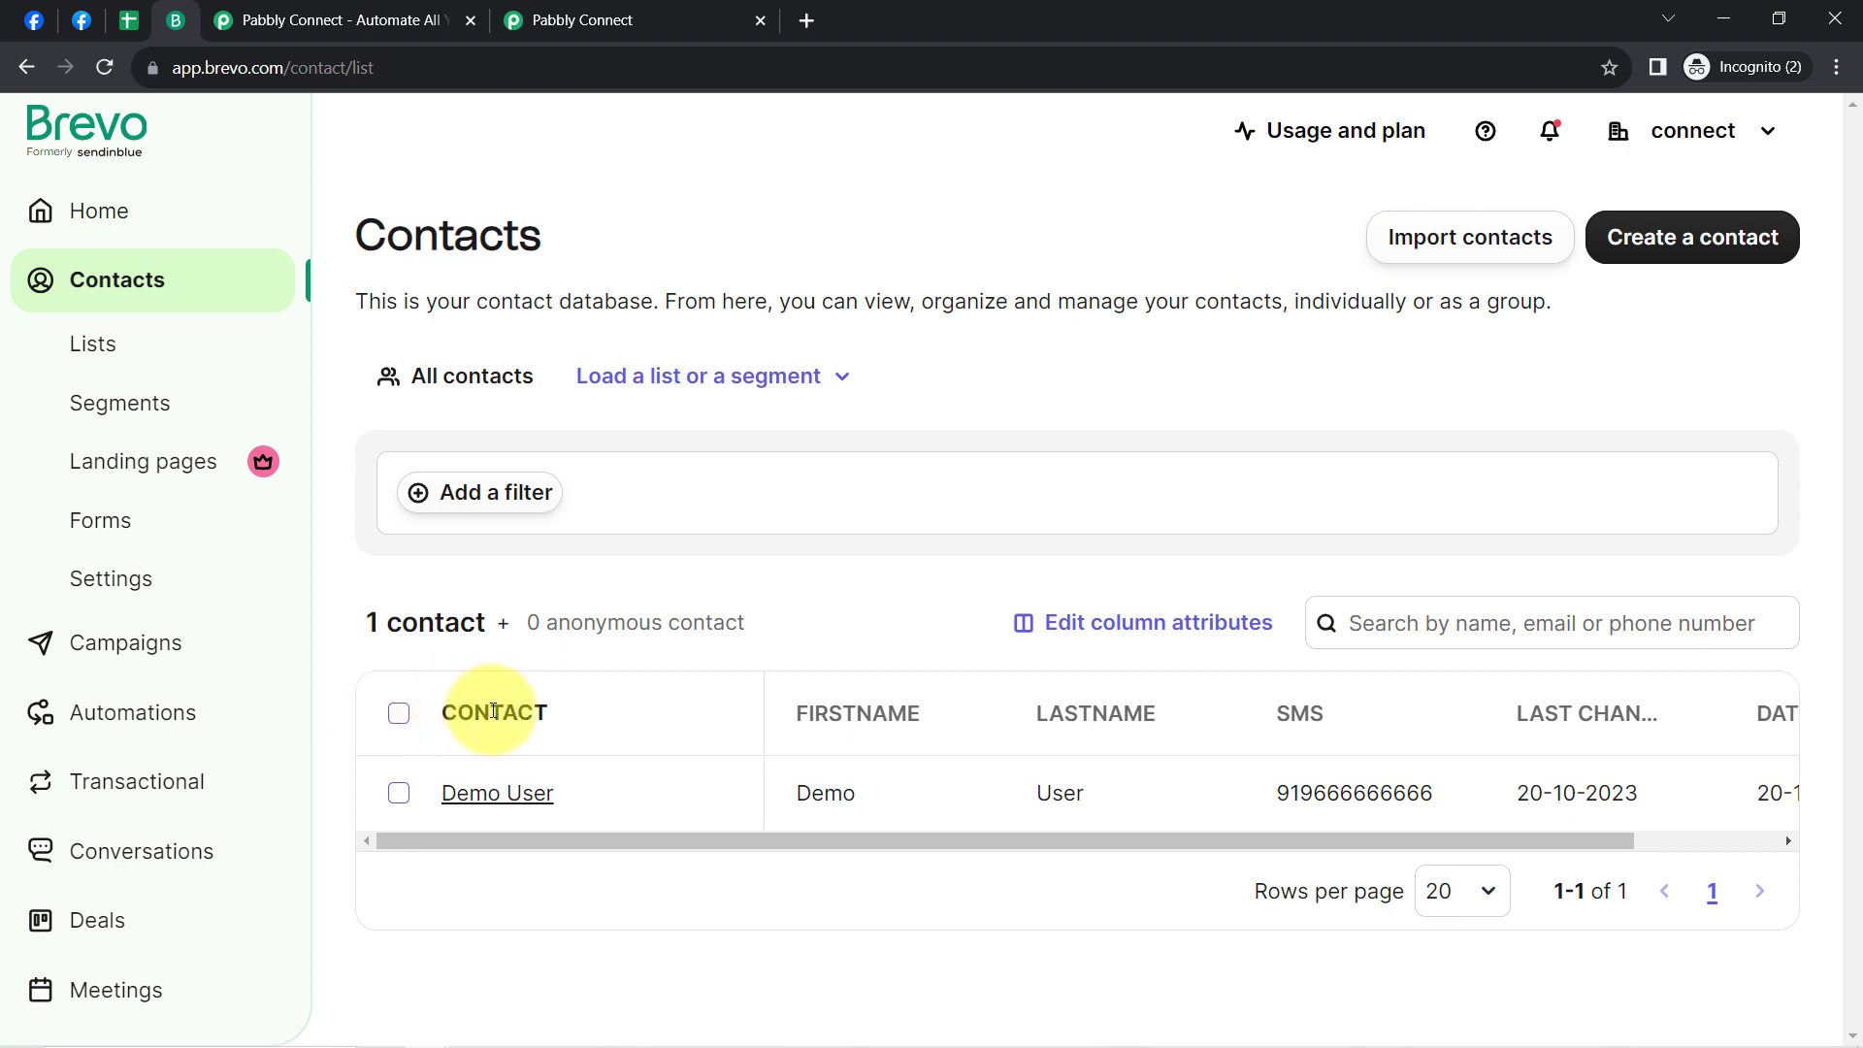
left_click_drag(365, 622, 485, 626)
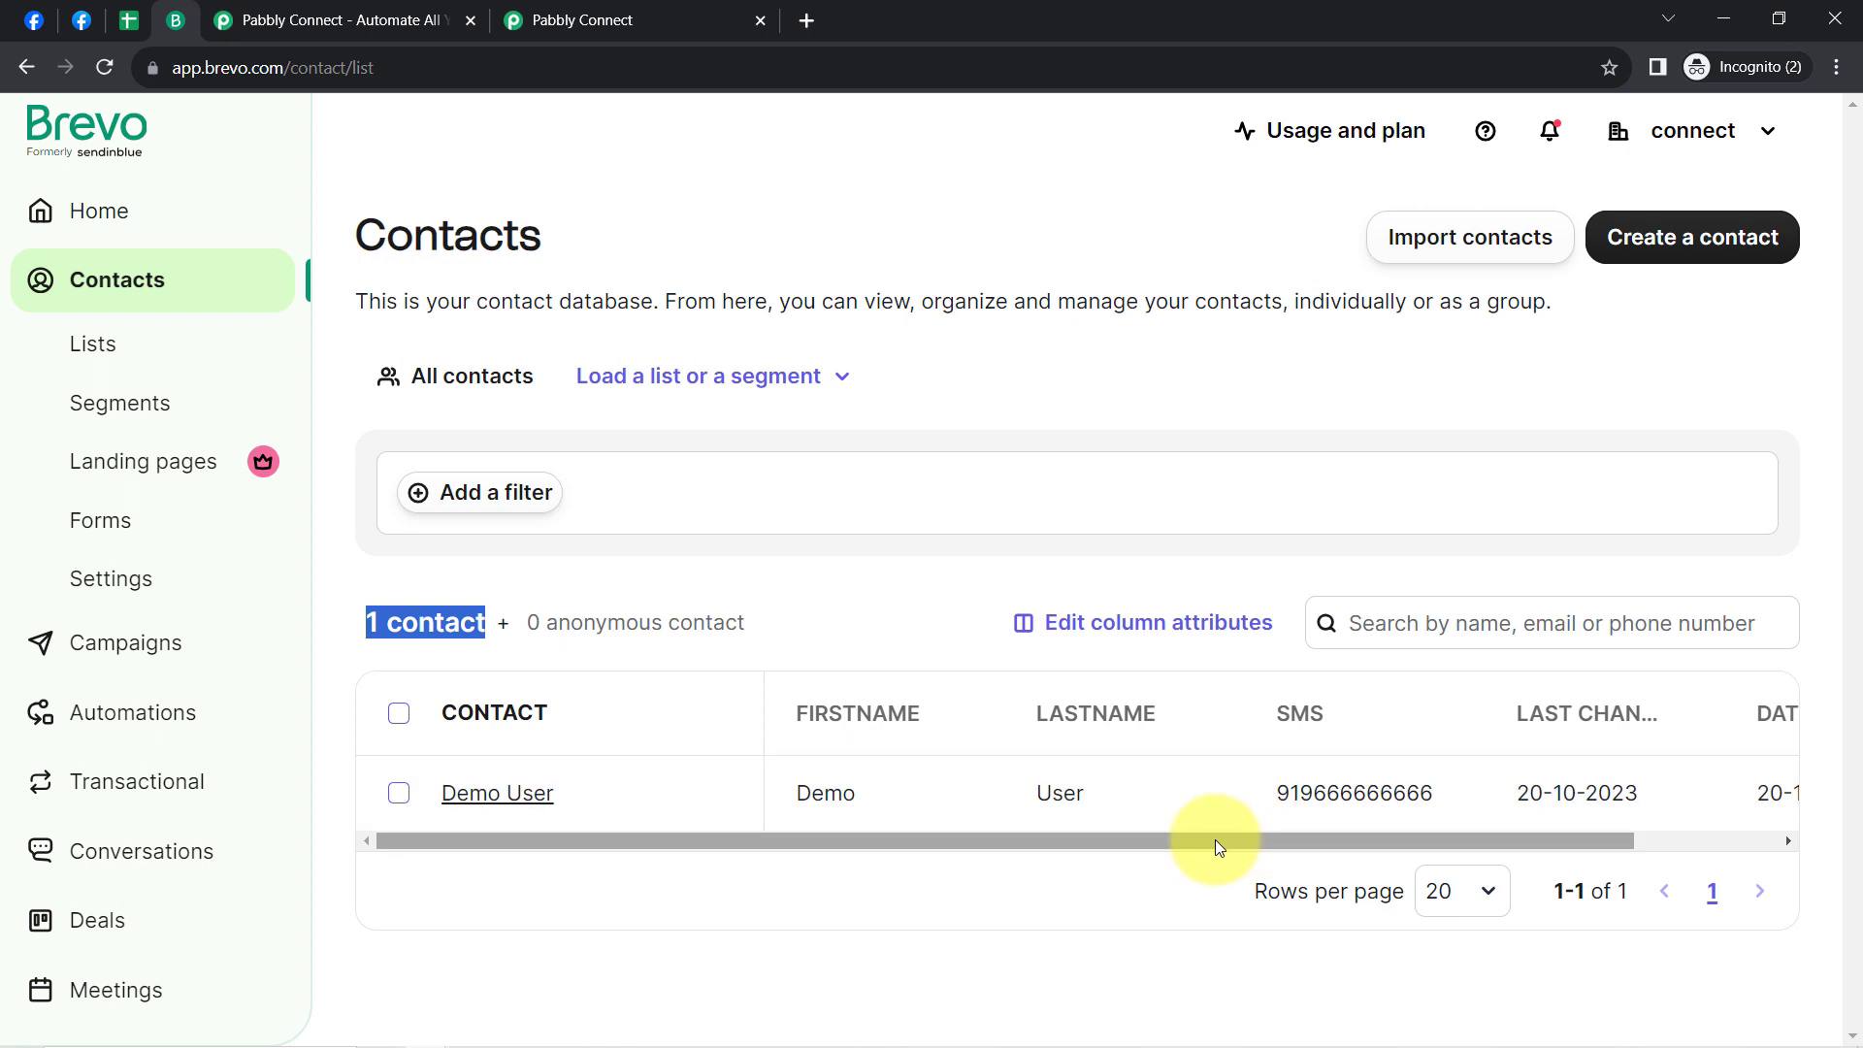
left_click_drag(1214, 840, 749, 858)
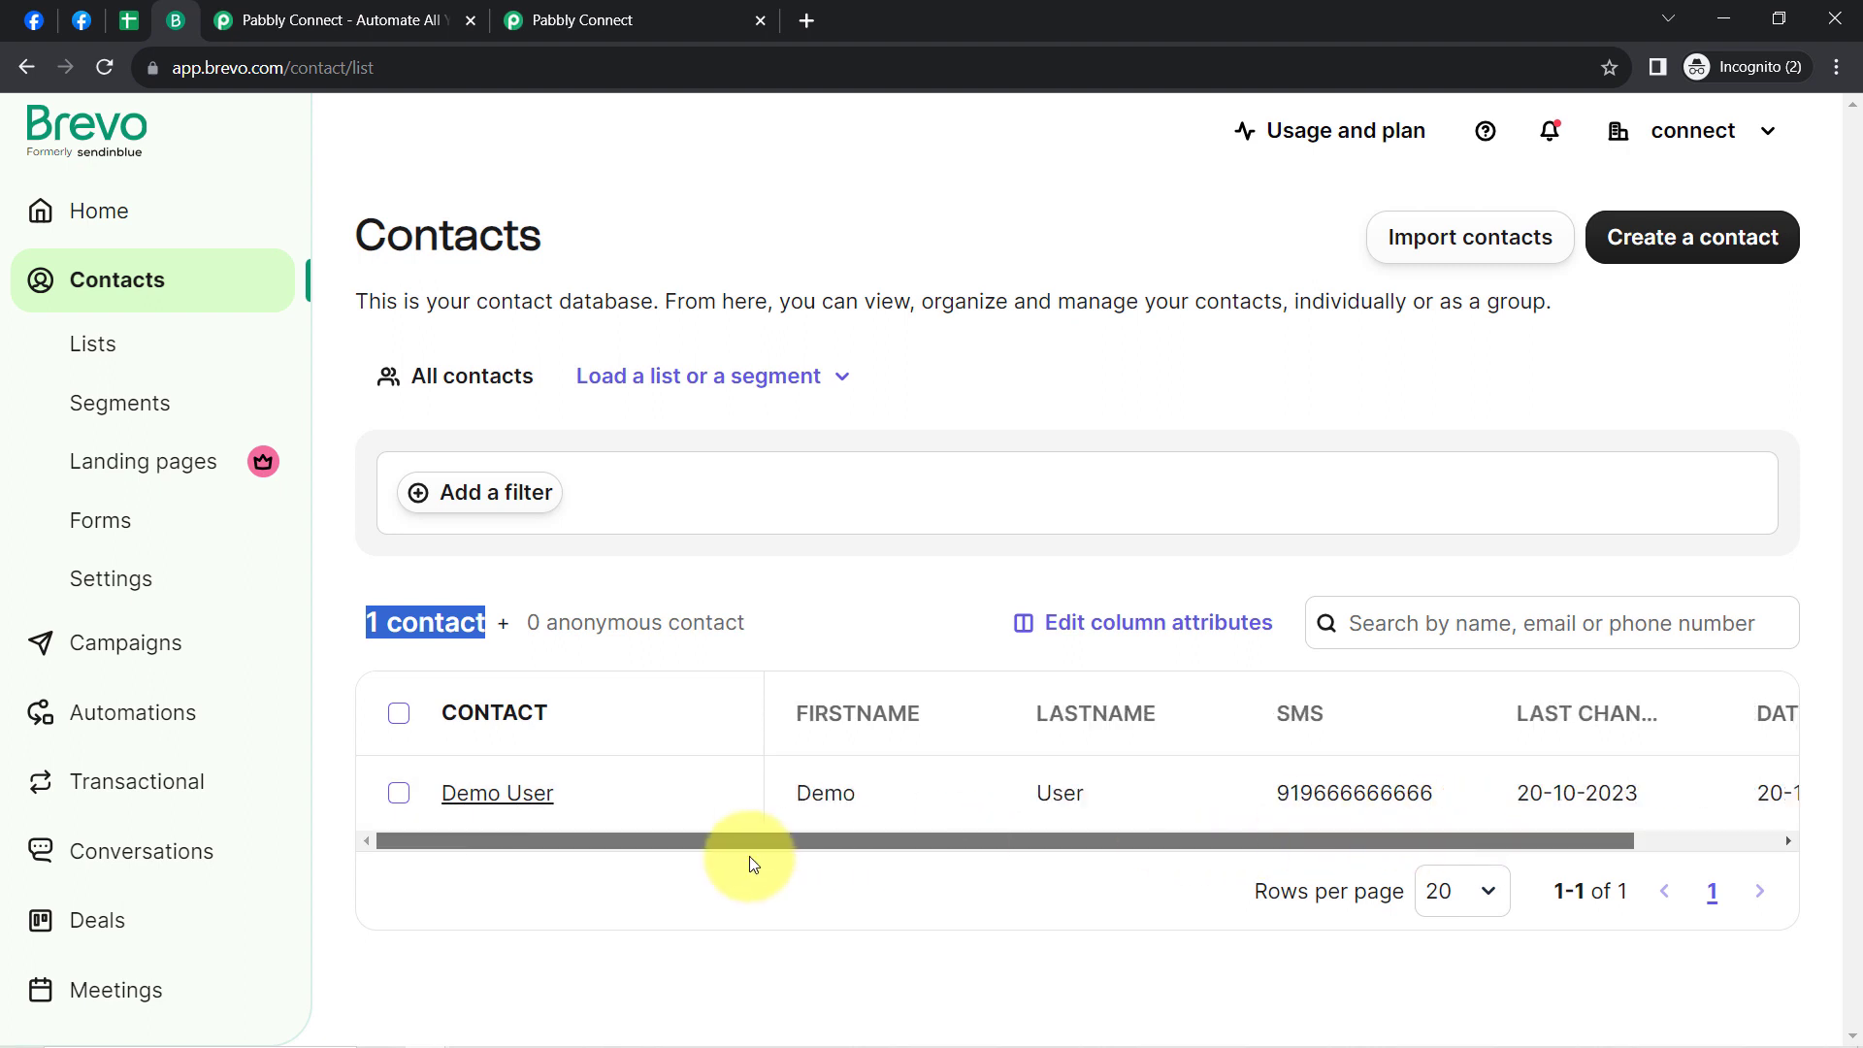
left_click(473, 792)
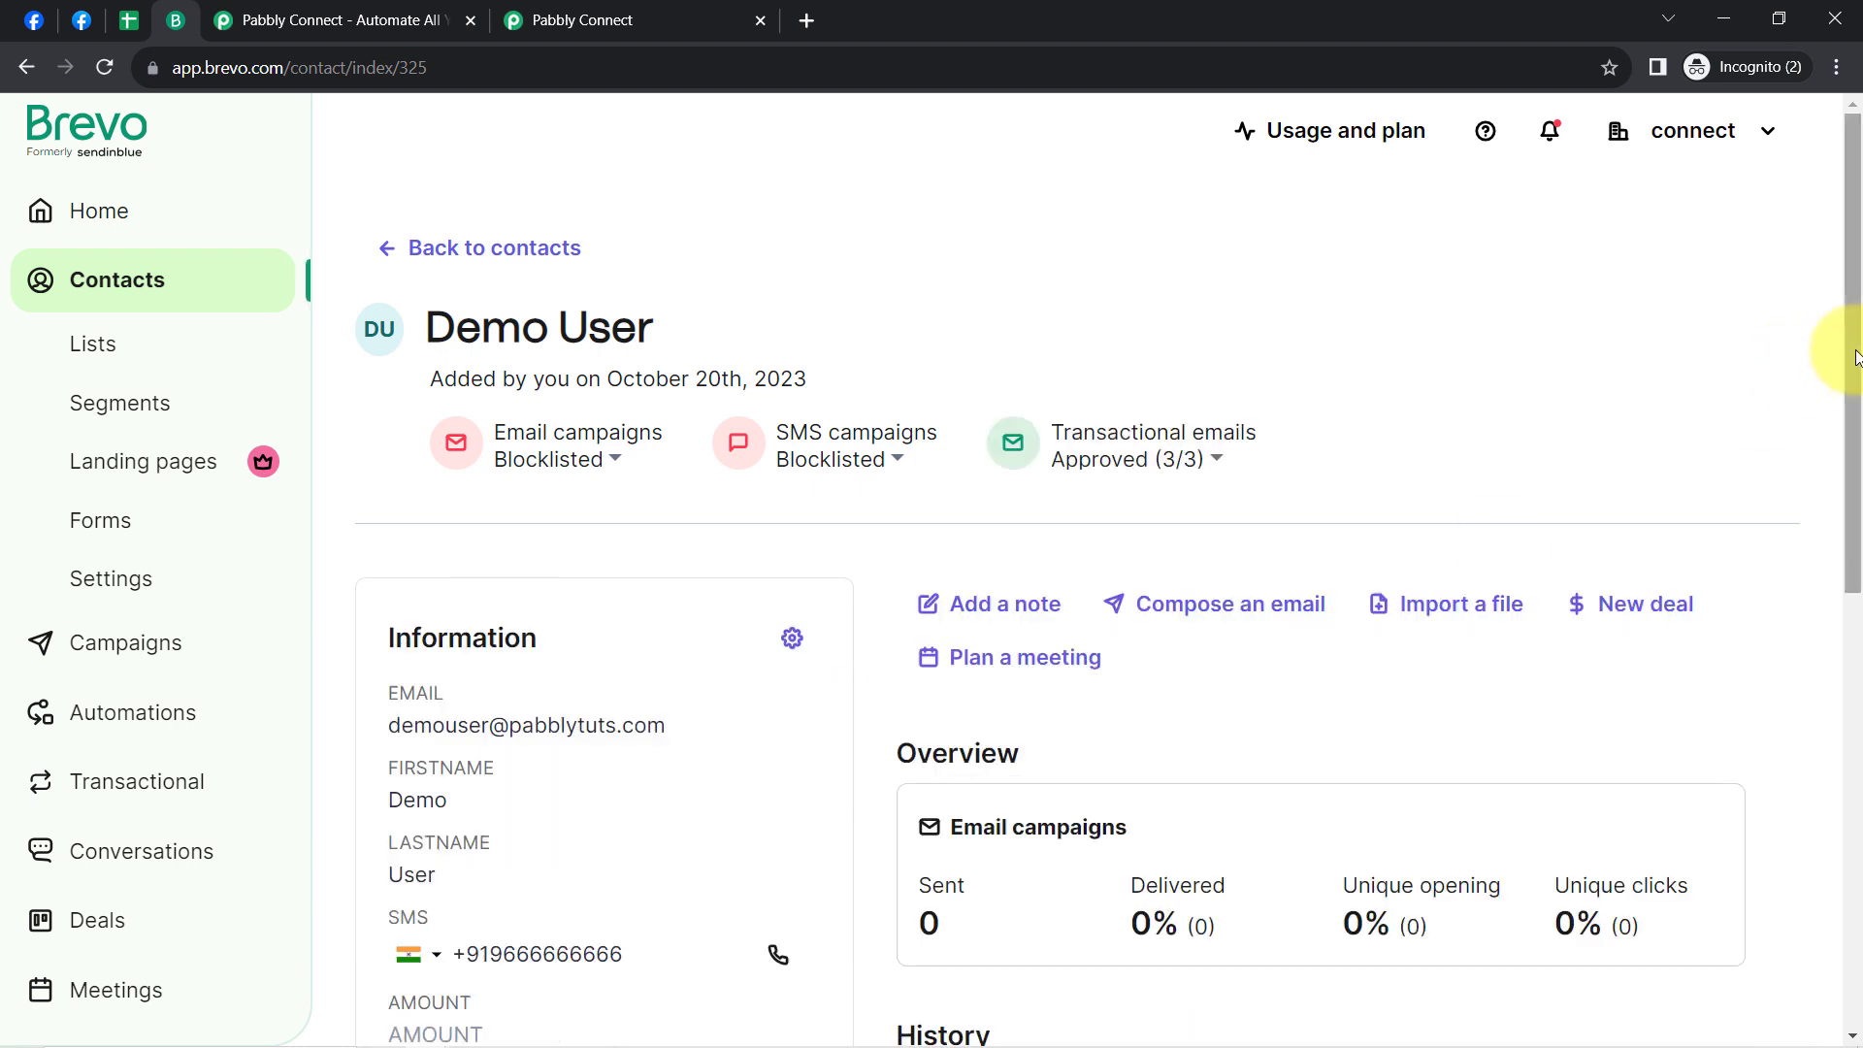
left_click_drag(1850, 351, 1847, 487)
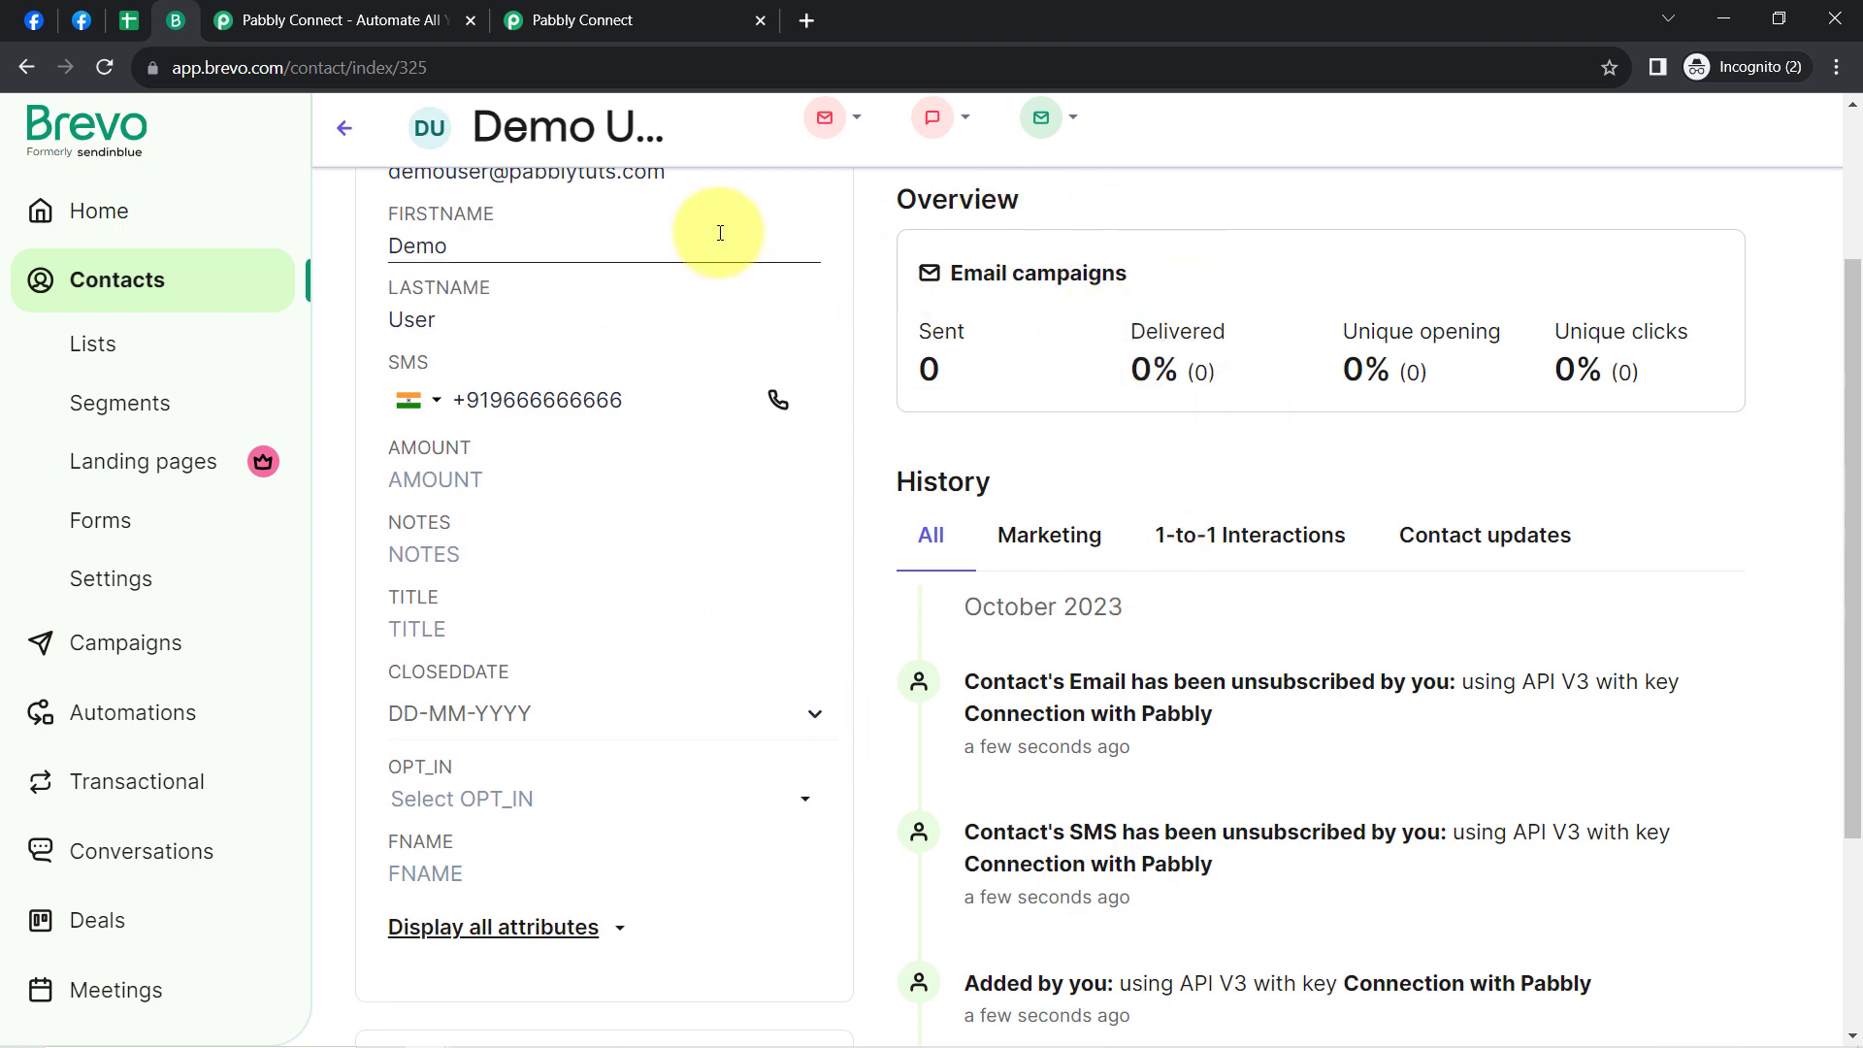
Step: Return to Pabbly Connect and collapse the Facebook Lead Ads, Google Sheets and Brevo steps to review the whole workflow
left_click(573, 13)
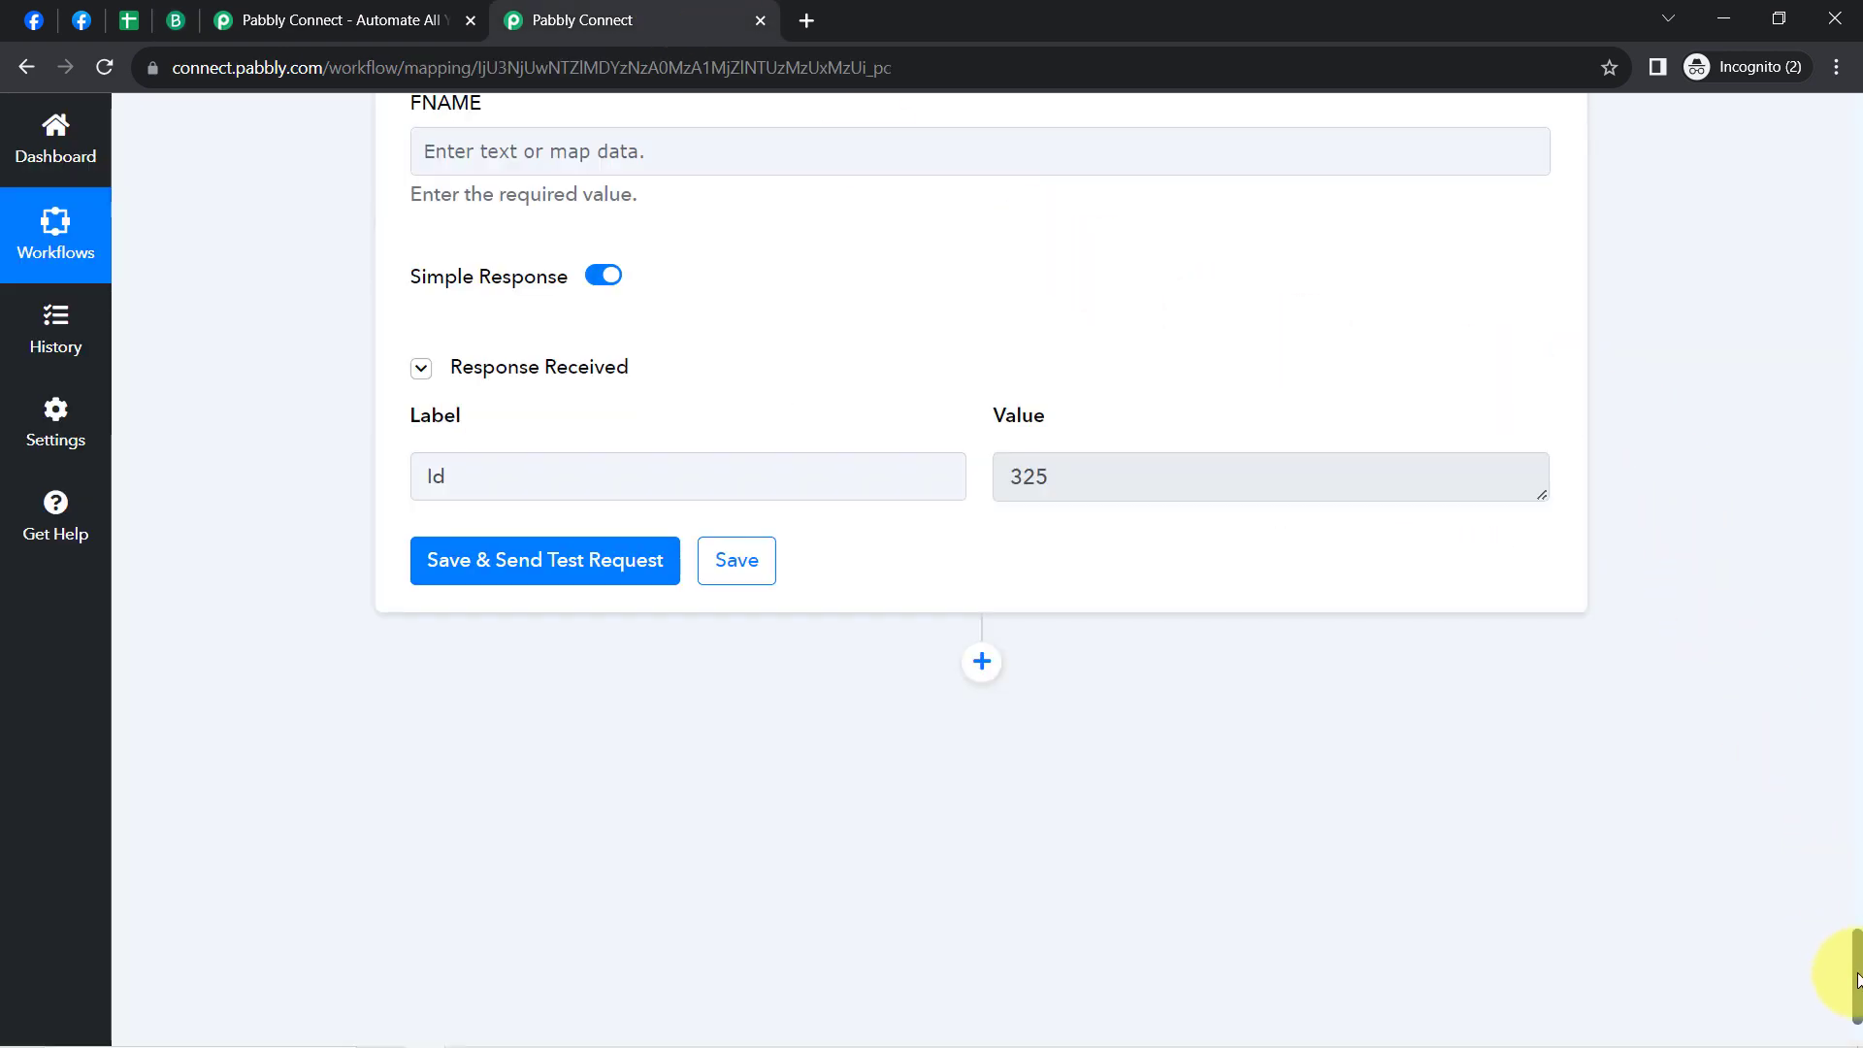
left_click_drag(1855, 980, 1825, 93)
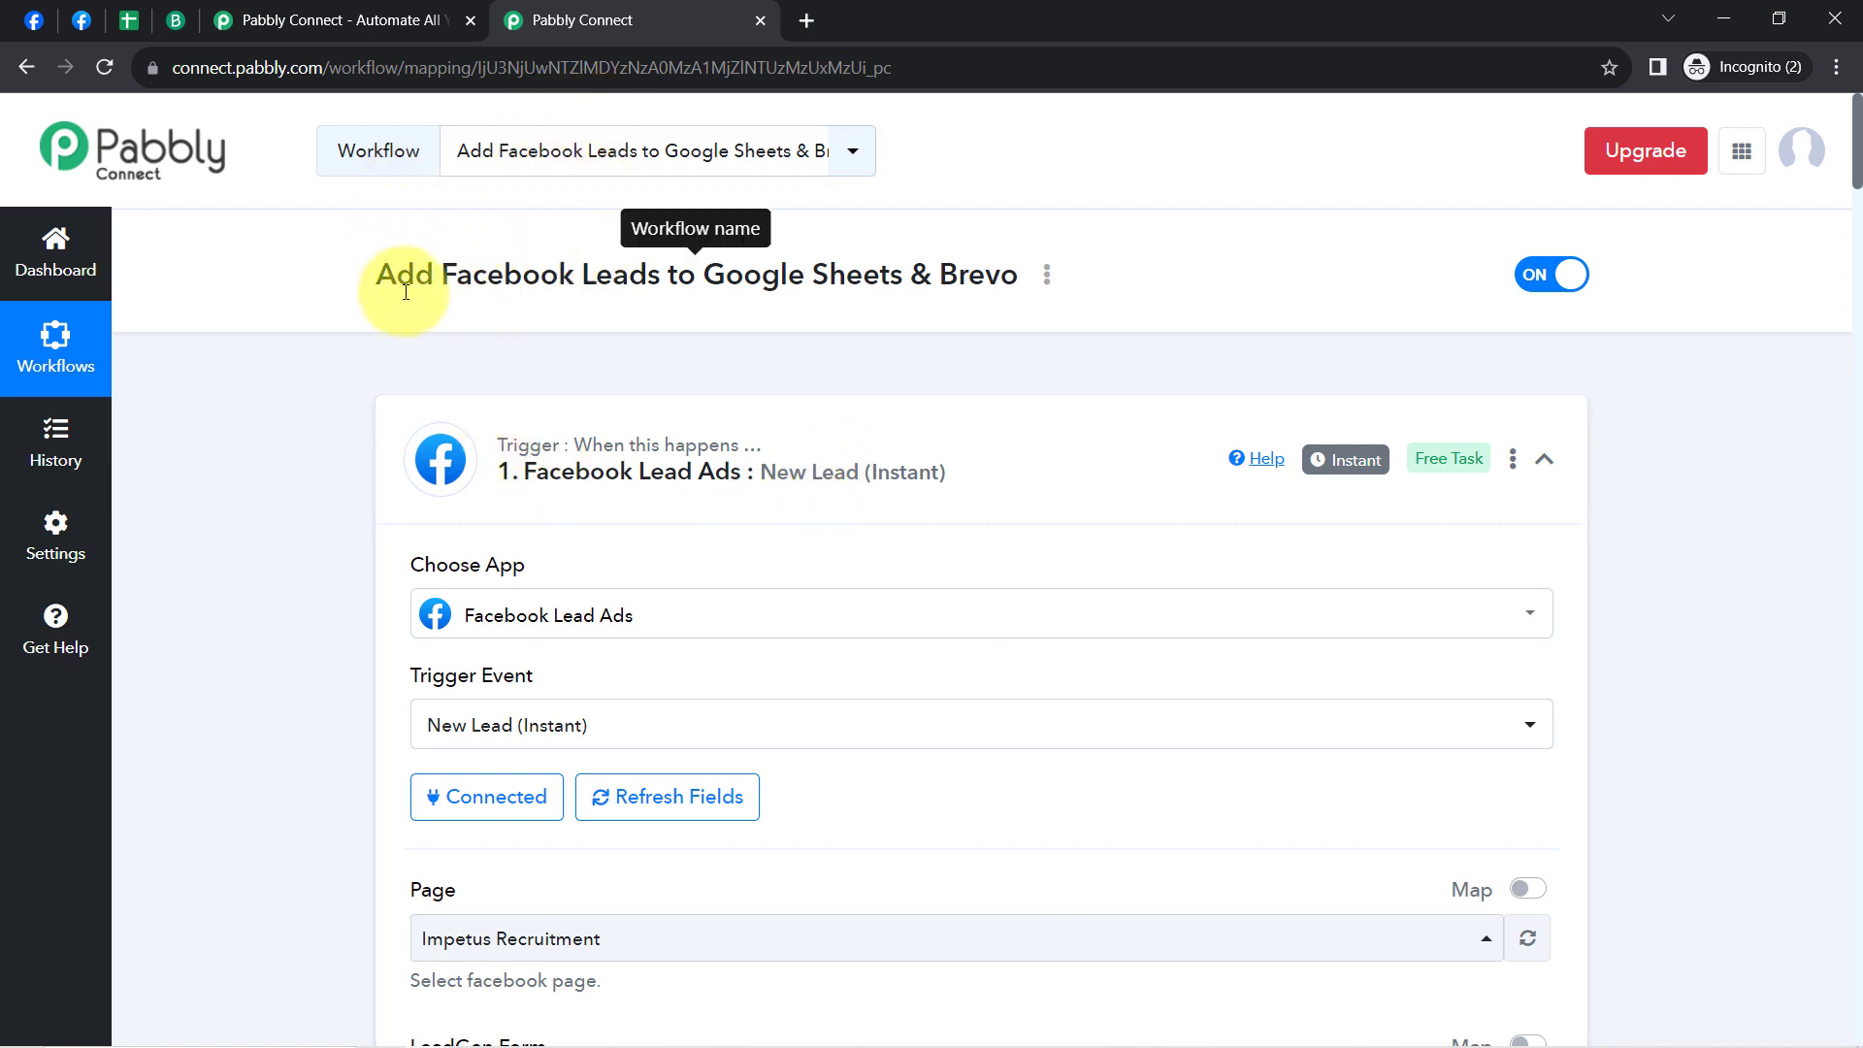
left_click(568, 444)
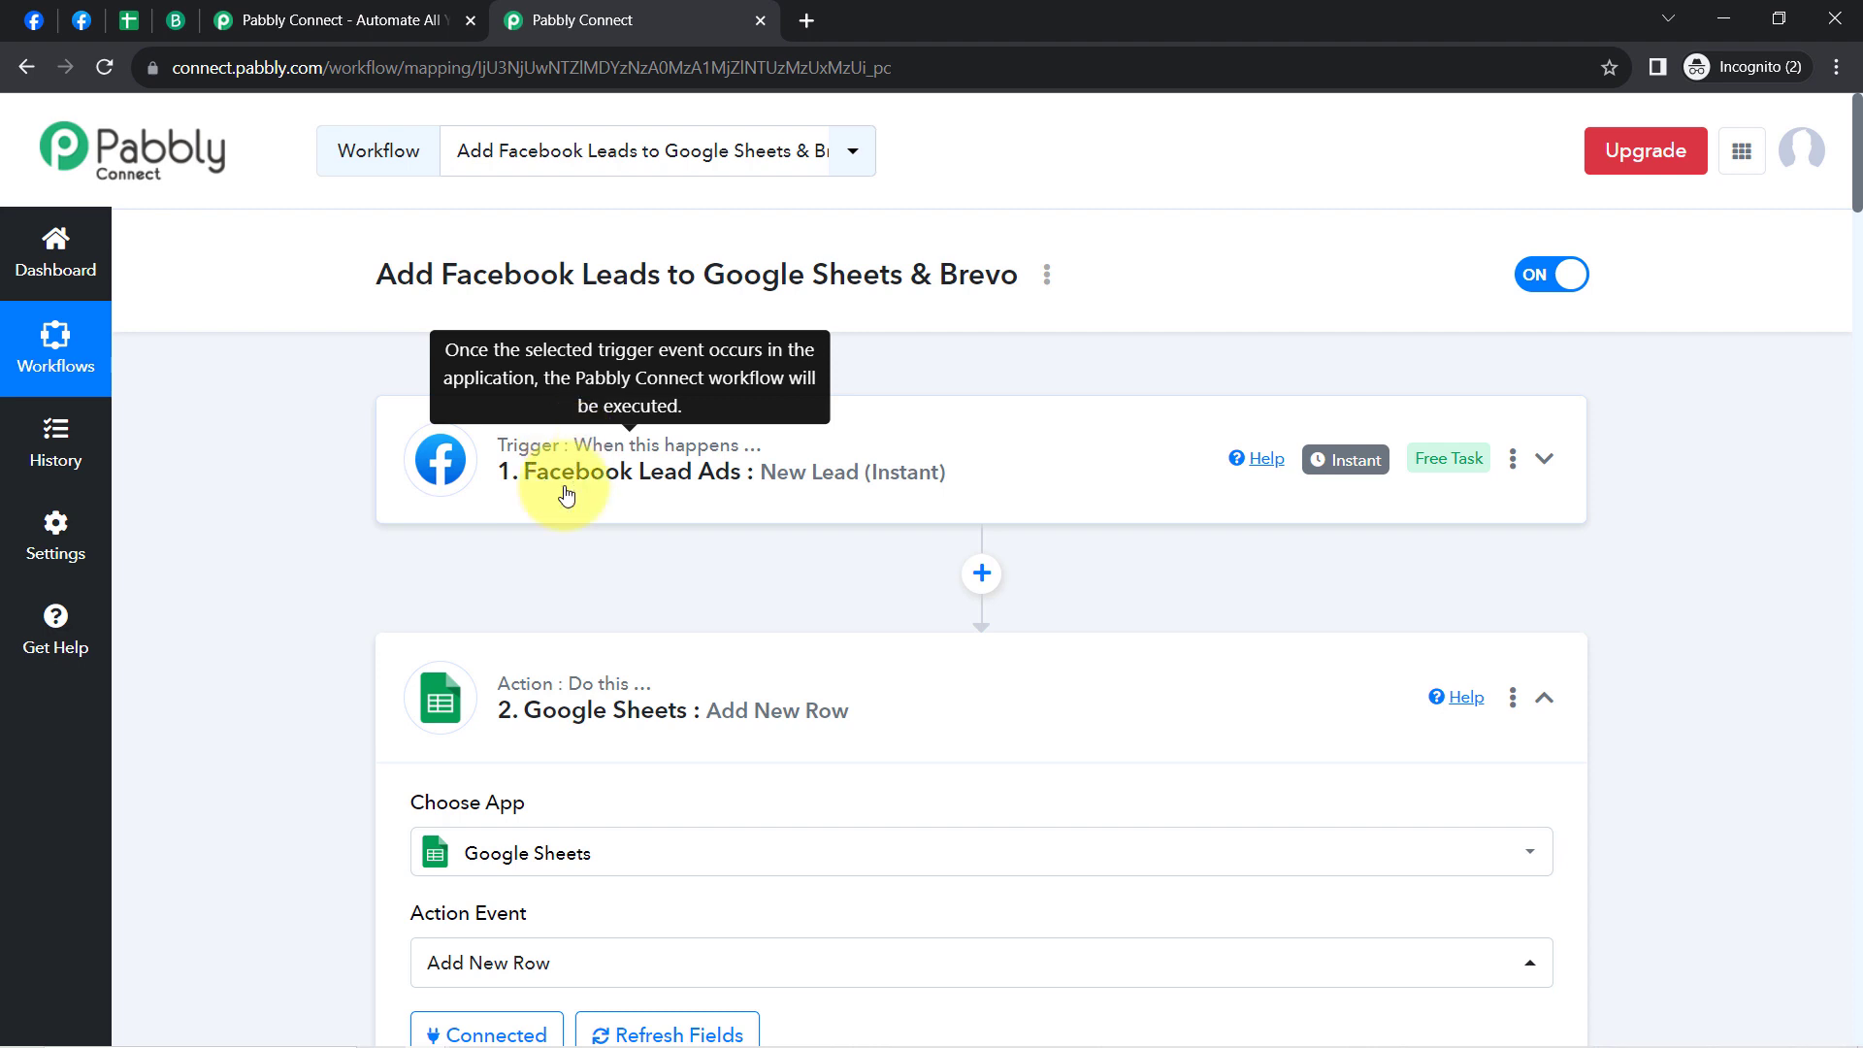
left_click(544, 714)
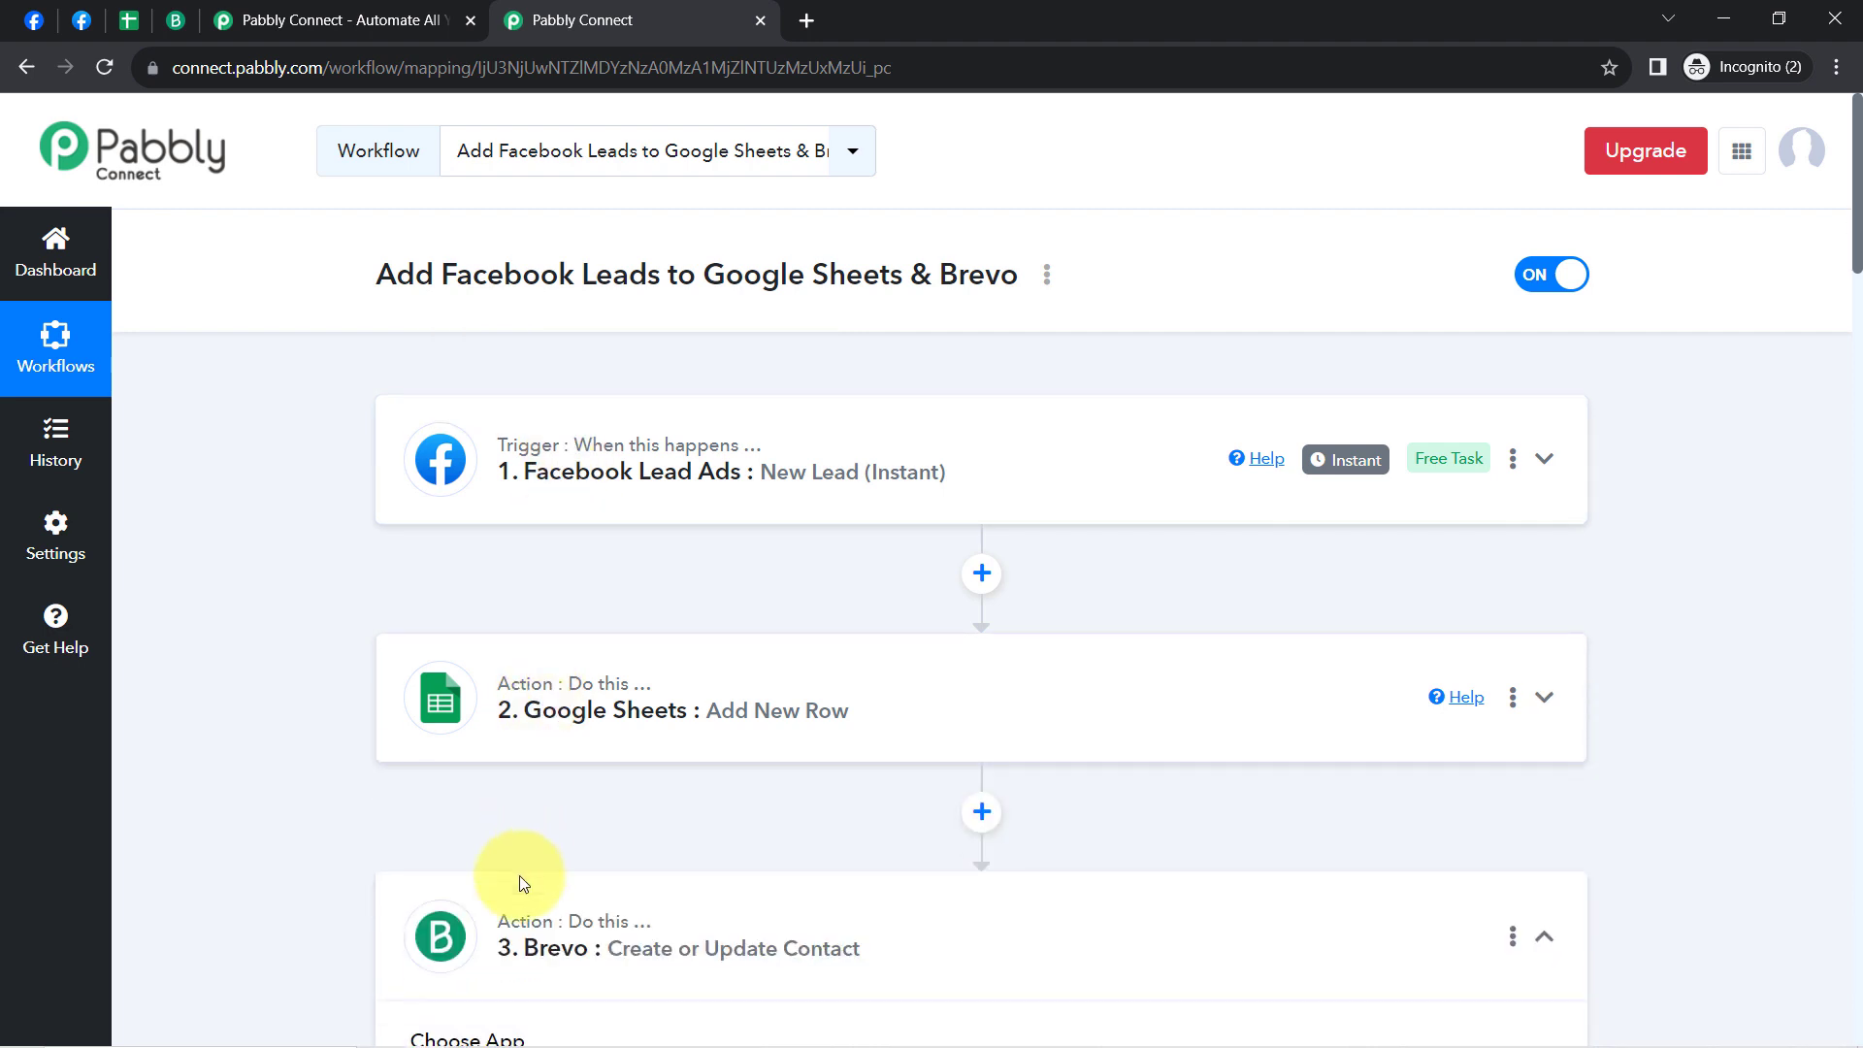
left_click(504, 907)
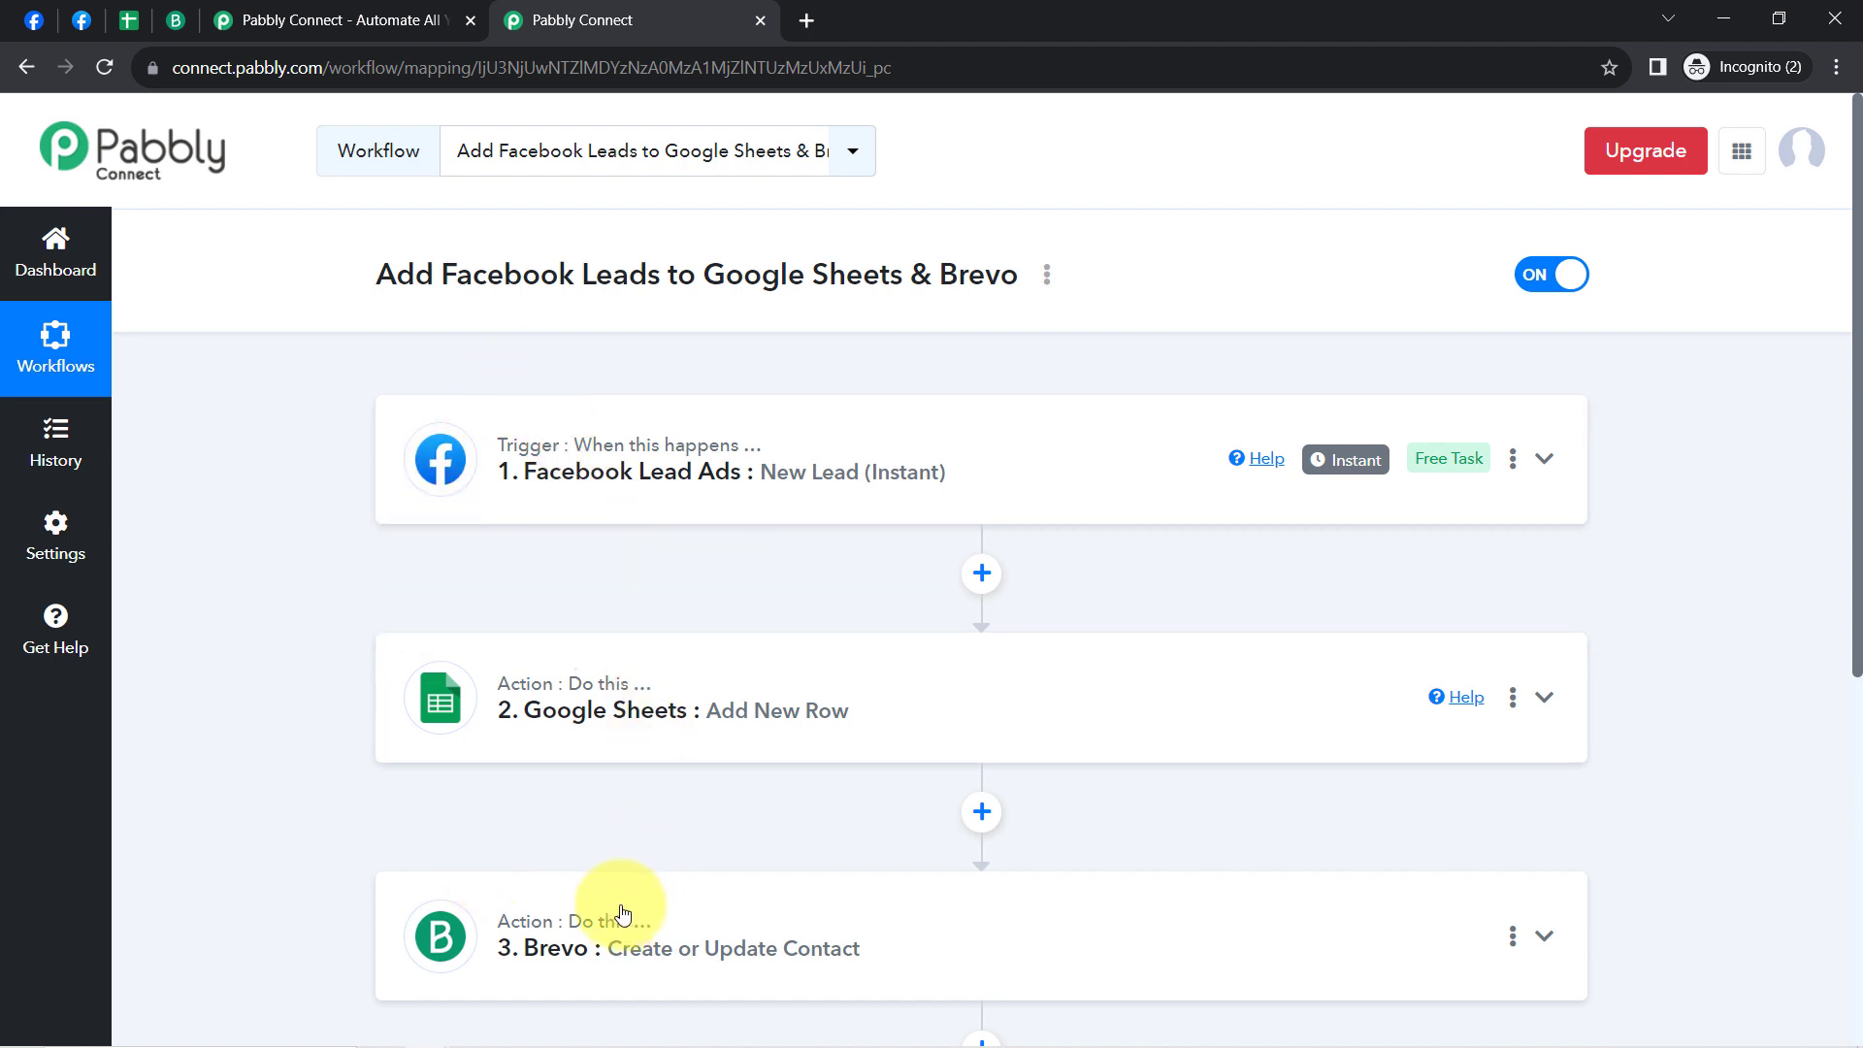
Step: Copy the share link of the "Add Facebook Leads to Google Sheets & Brevo" workflow and close the sharing dialog
left_click(1046, 279)
left_click(891, 399)
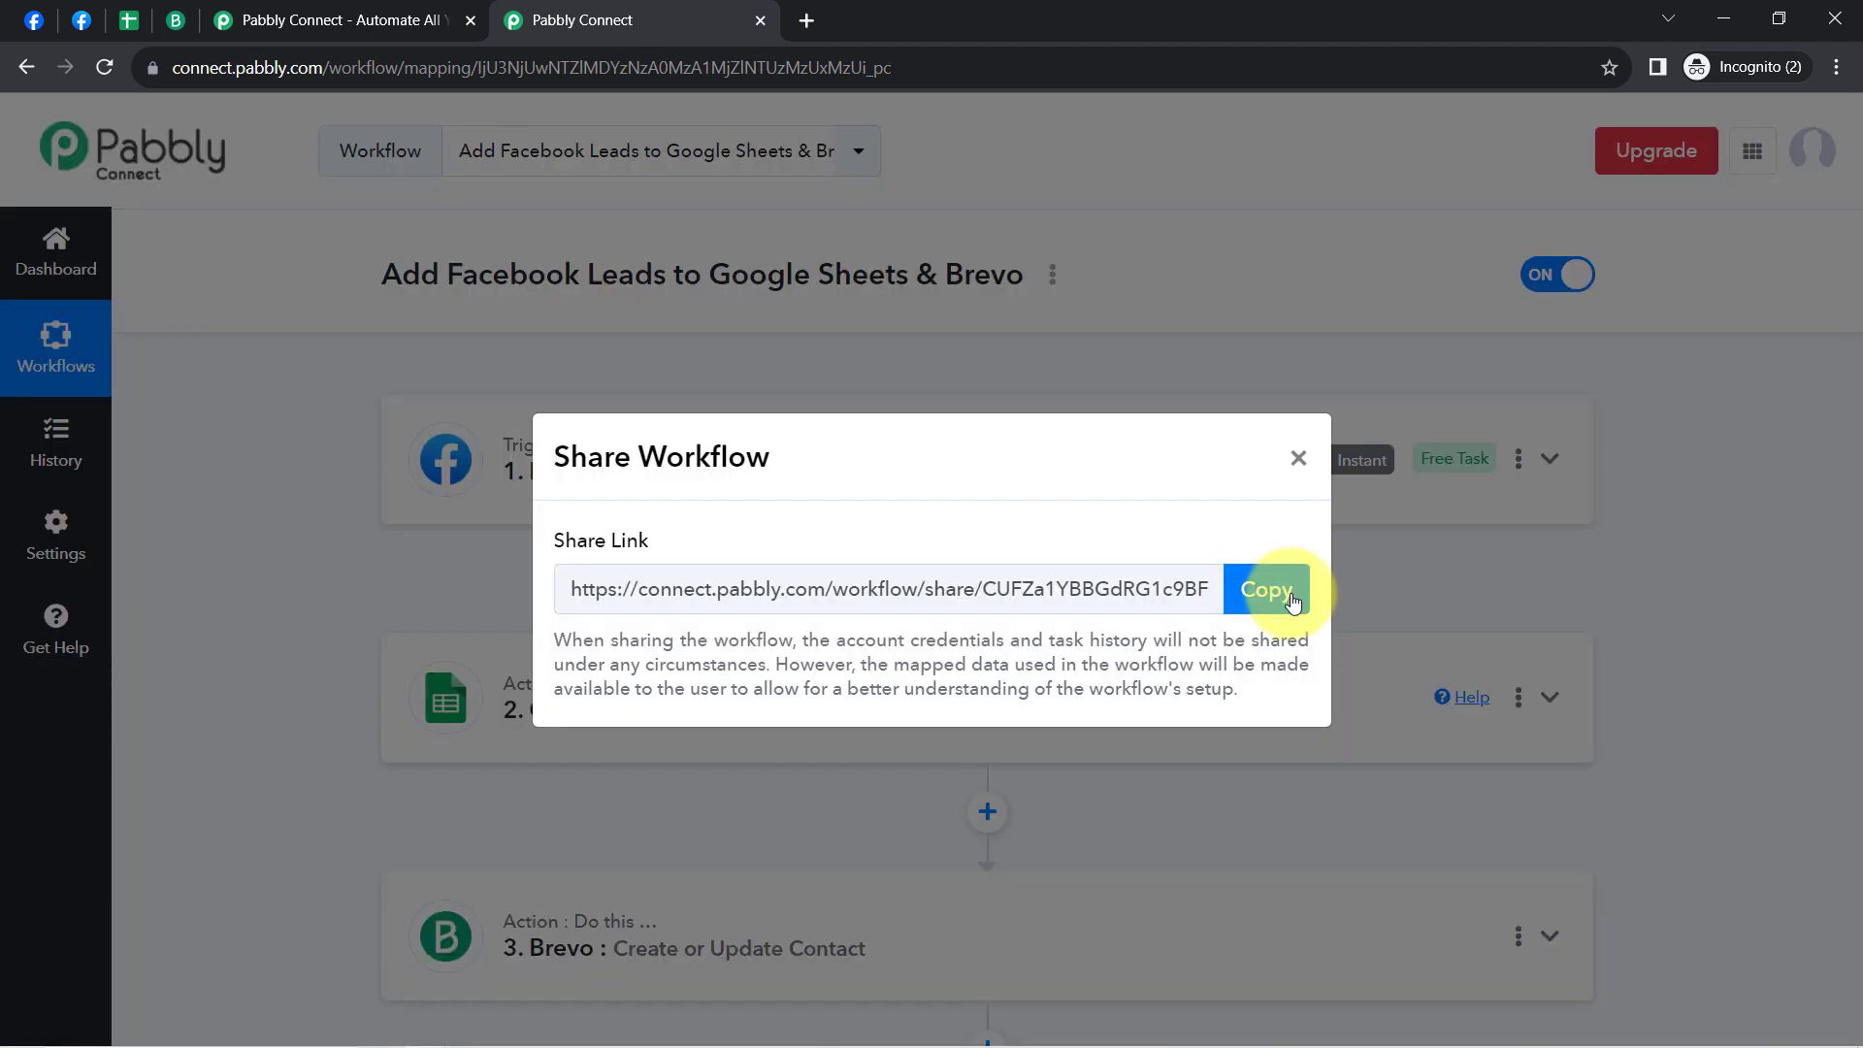
left_click(1271, 589)
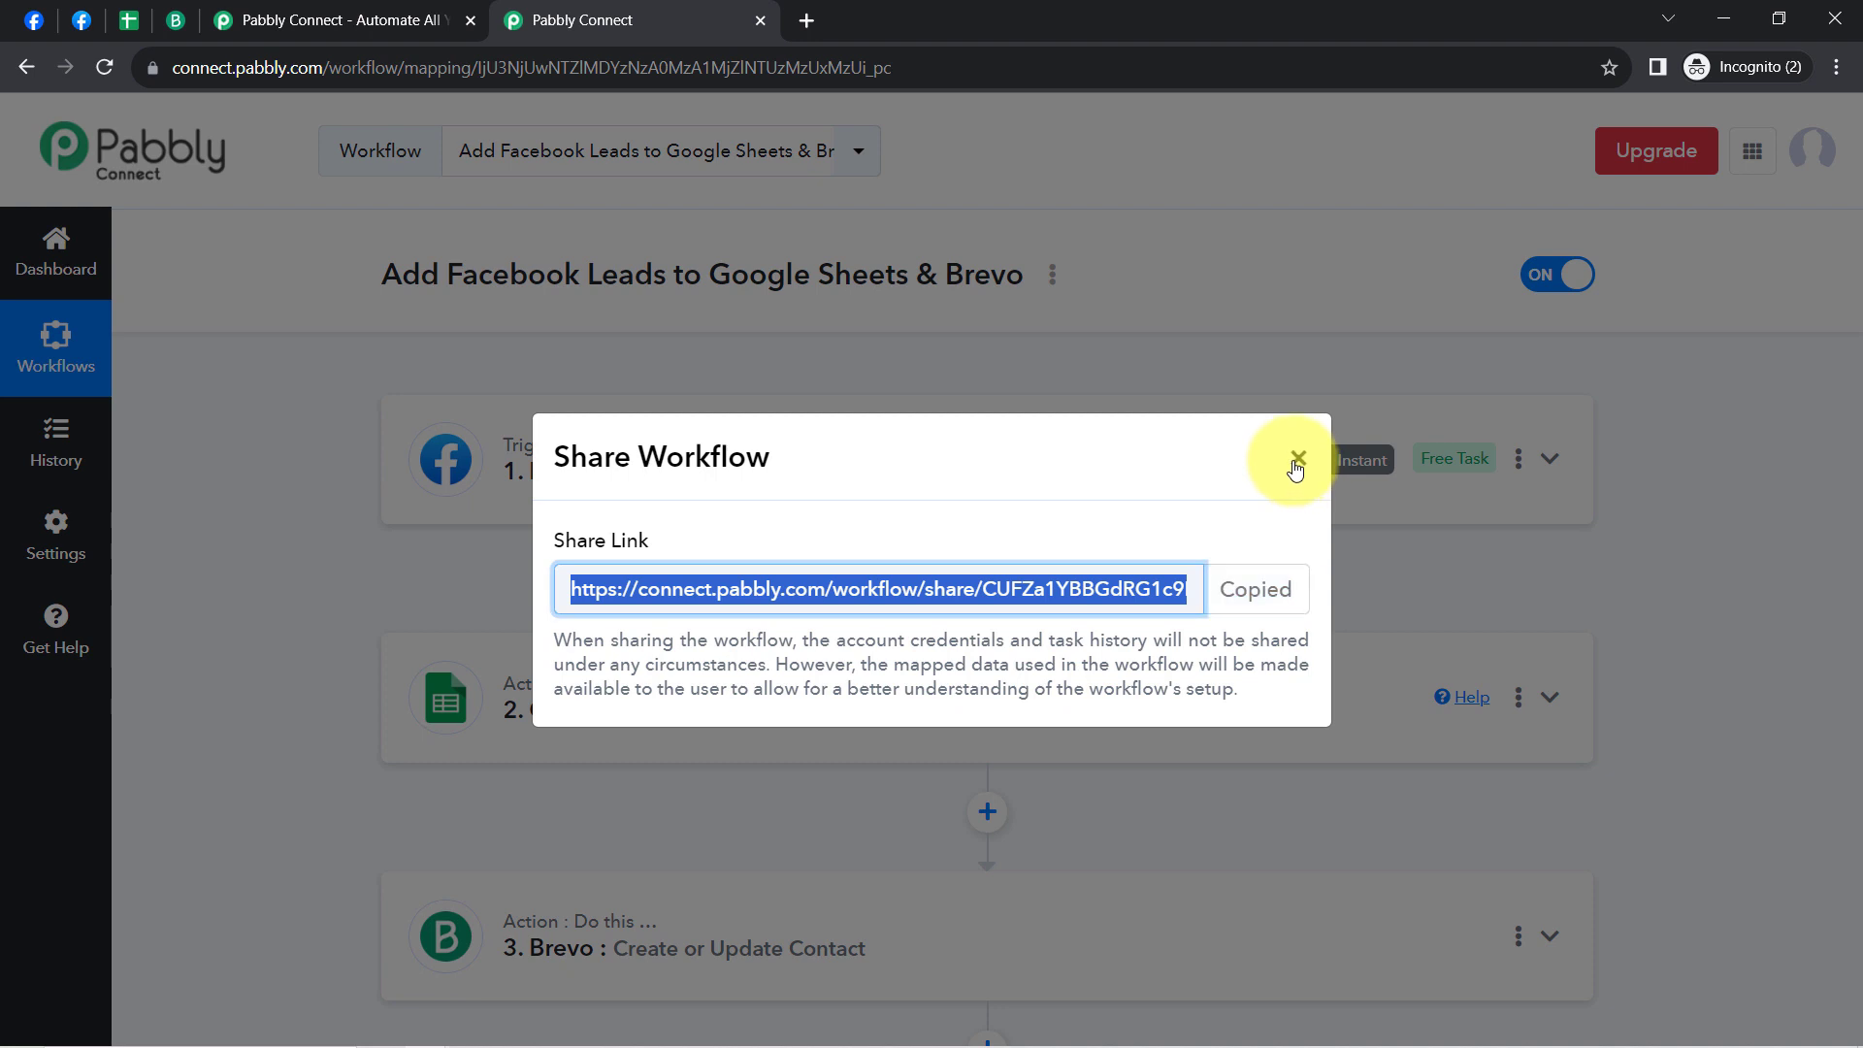
left_click(1298, 457)
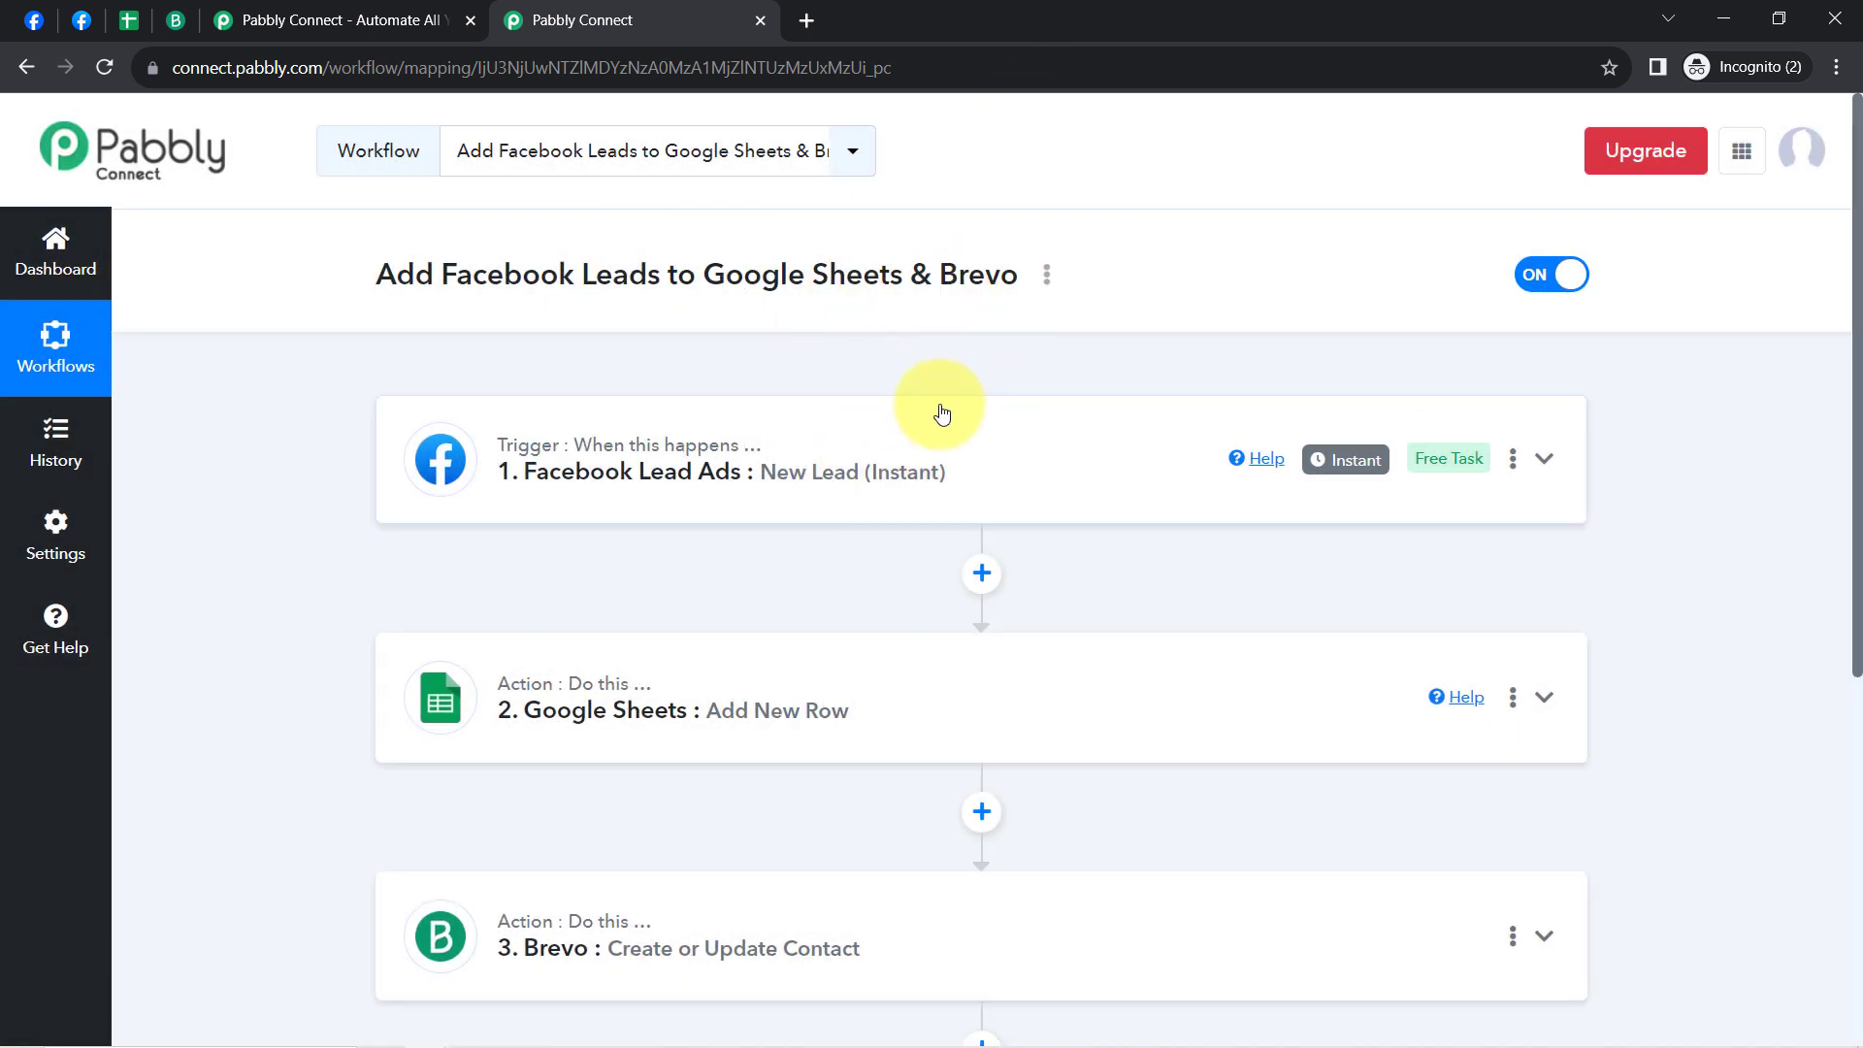